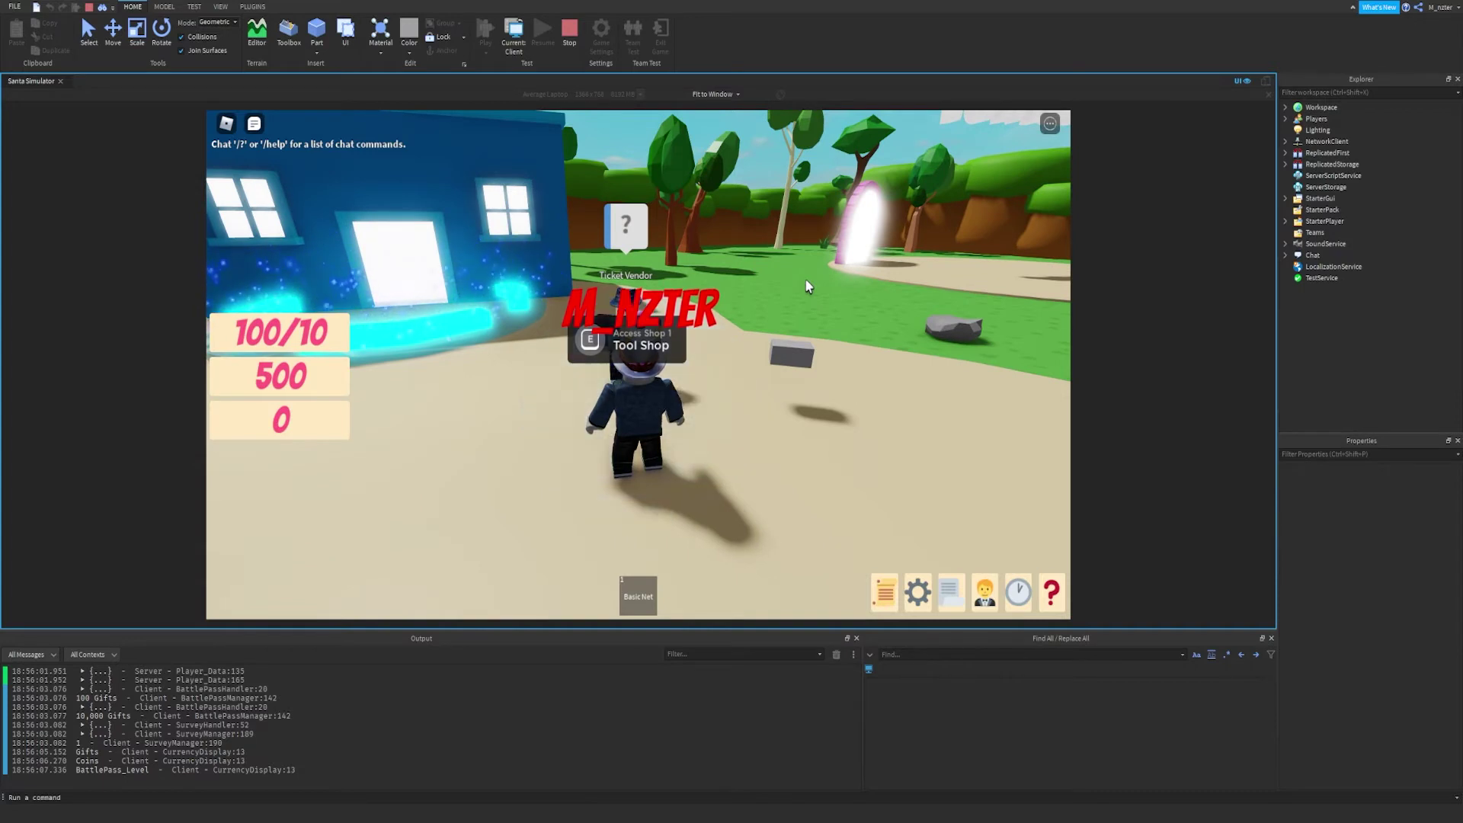
# Open the Tool Shop in the running game and inspect the details of the listed nets.
pyautogui.press('e')
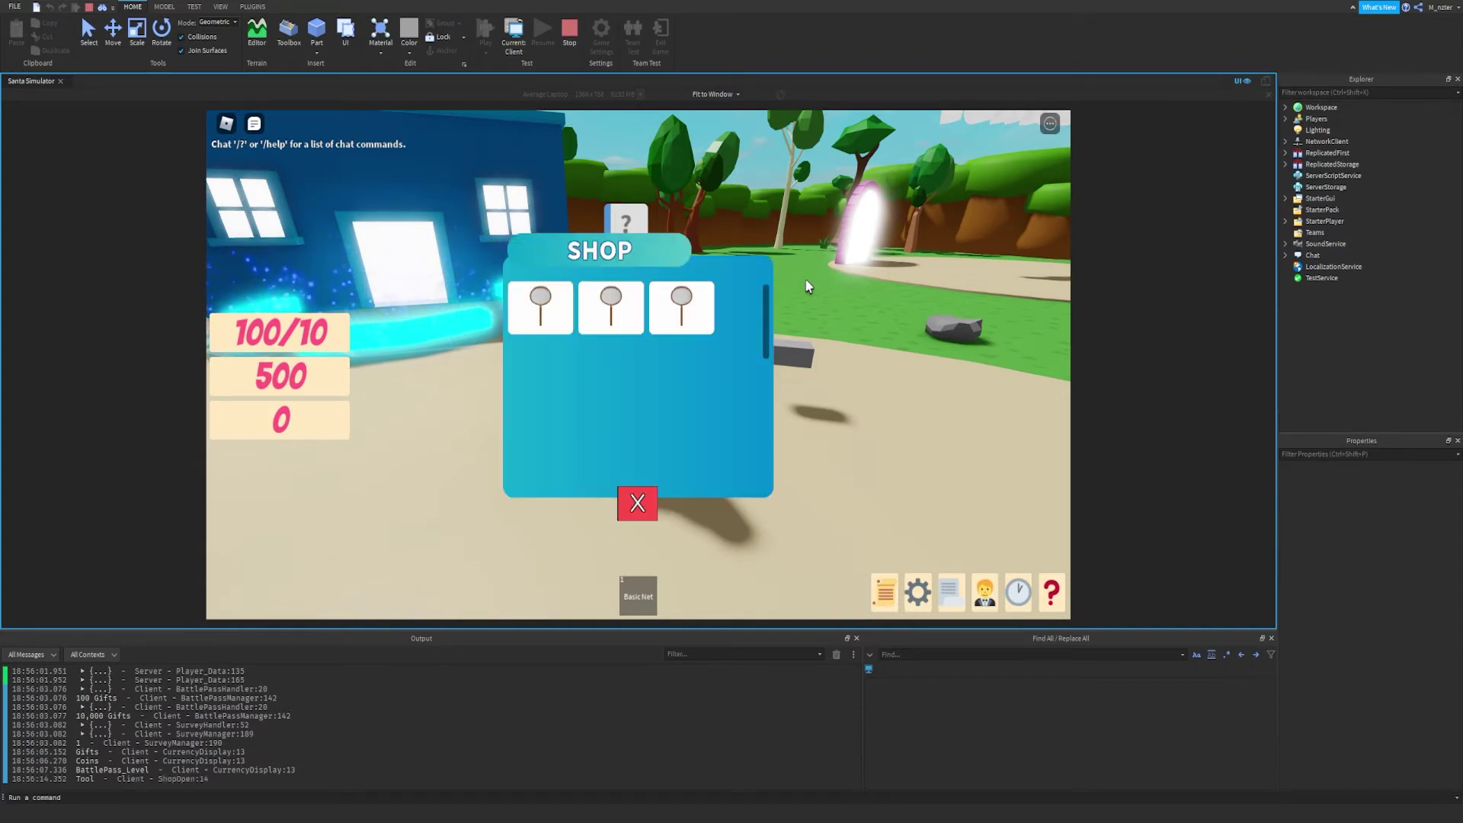
pyautogui.click(538, 323)
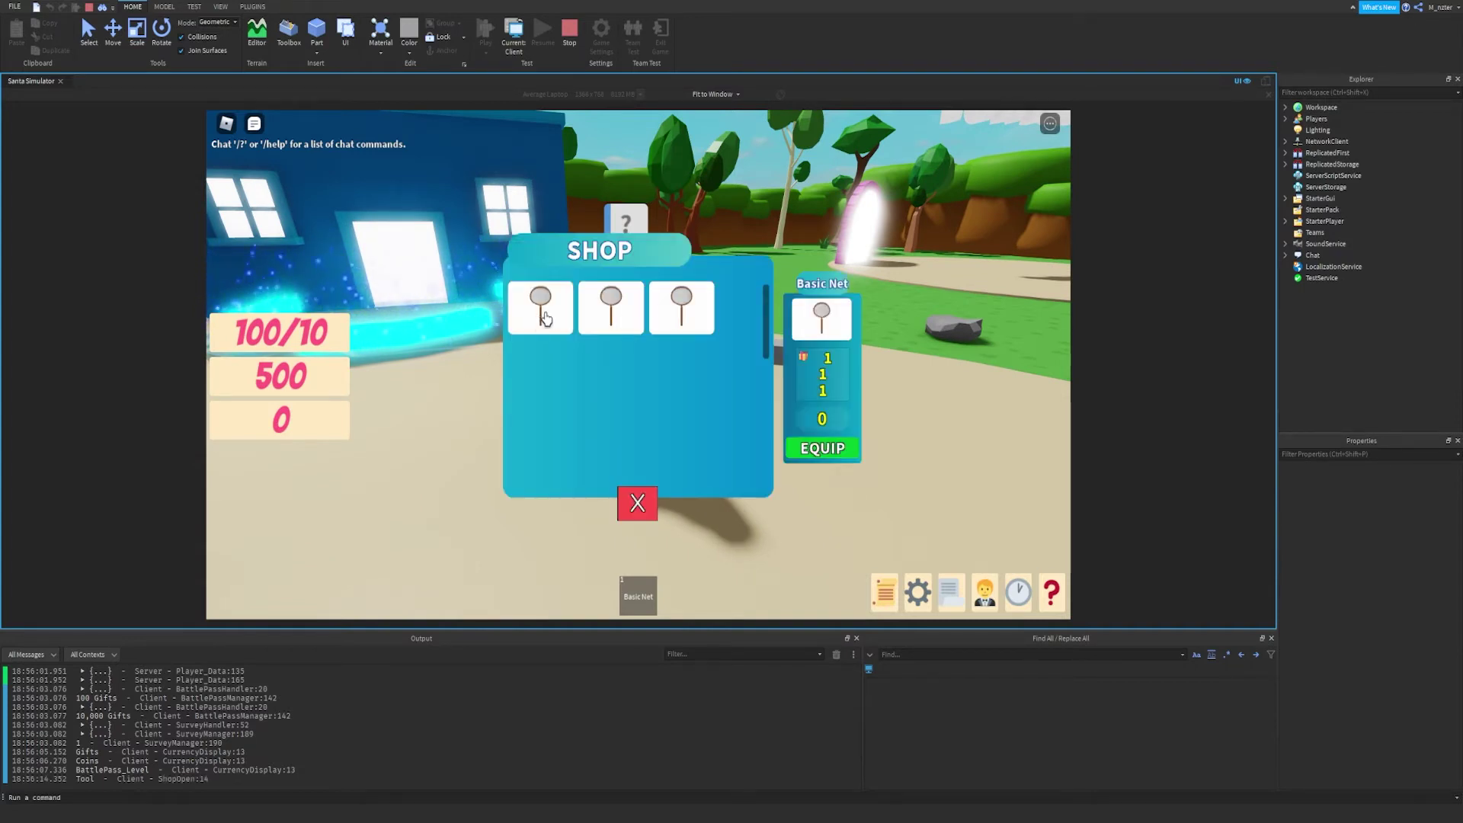
pyautogui.click(609, 323)
pyautogui.click(664, 309)
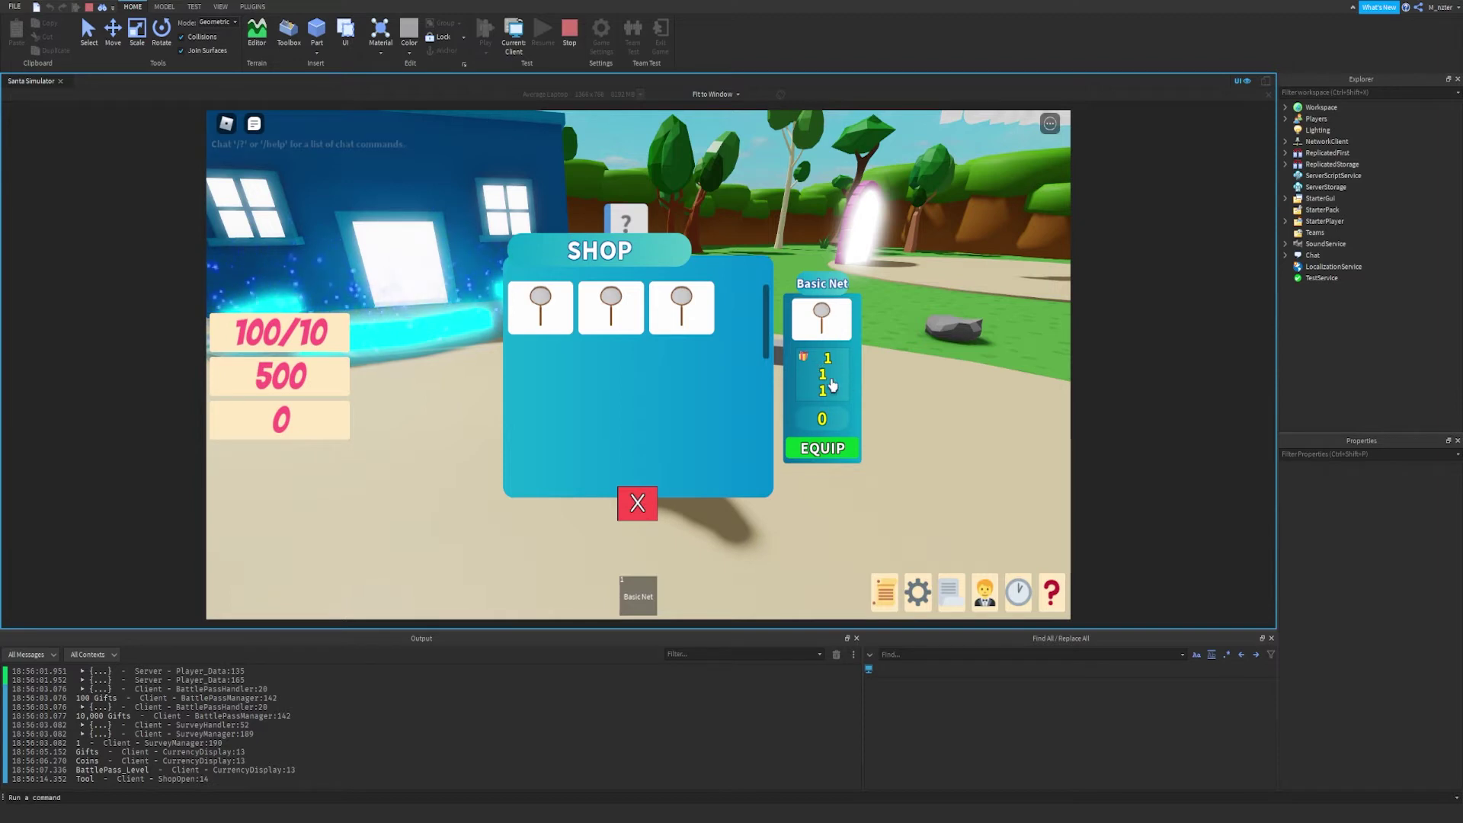
pyautogui.click(649, 337)
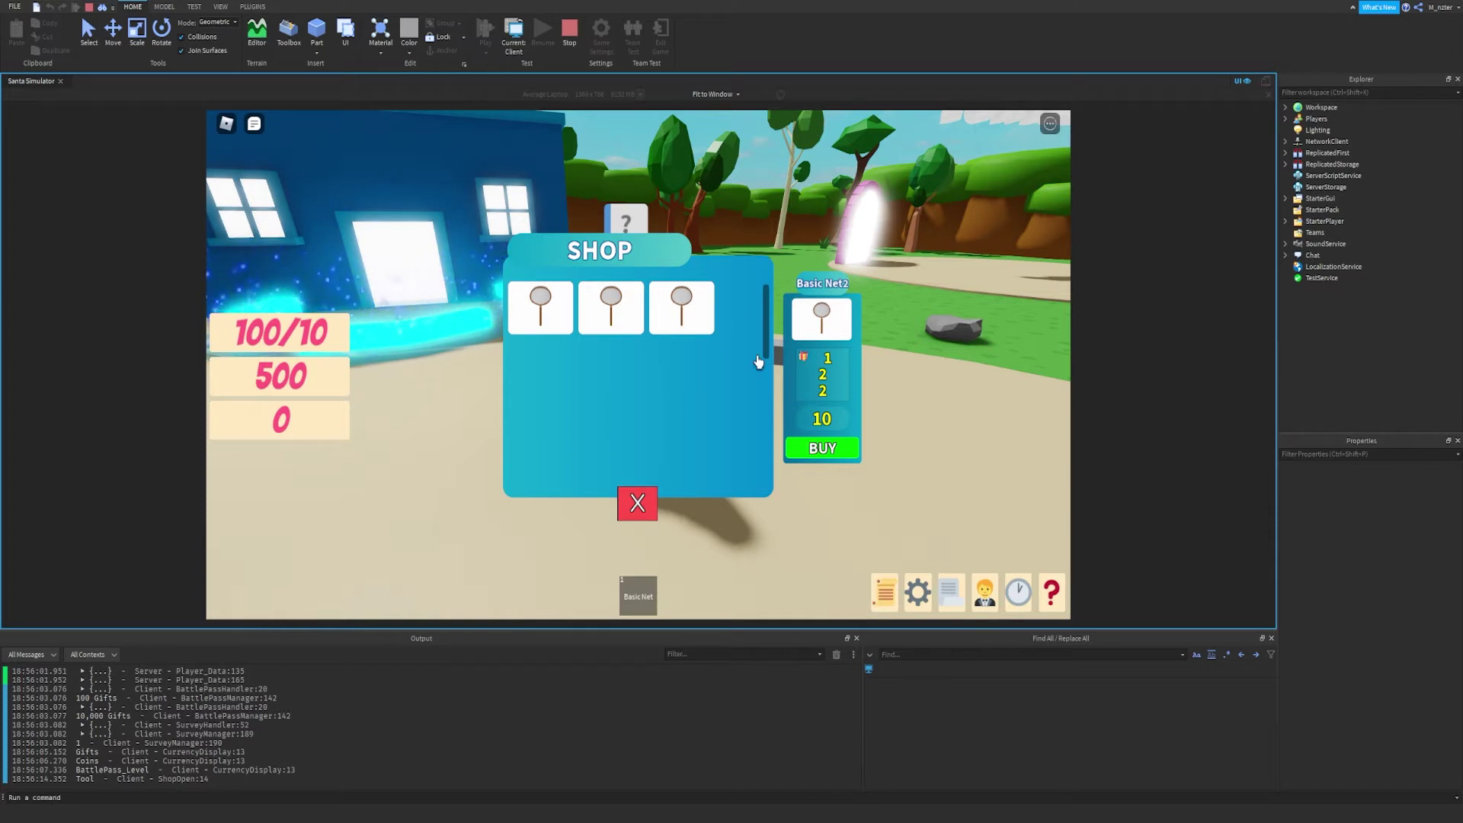
pyautogui.click(557, 312)
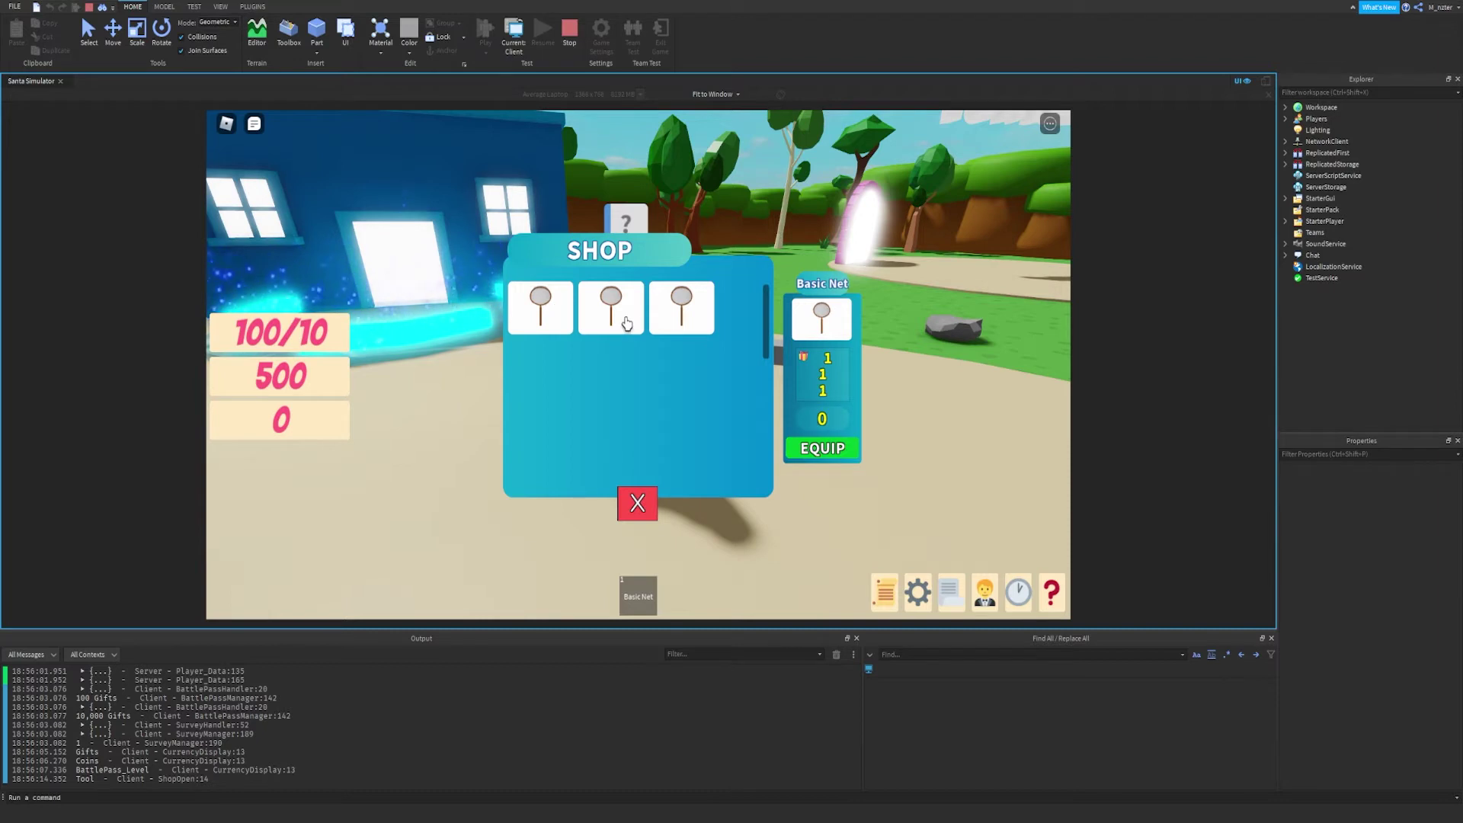
# Buy Basic Net2 from the shop and hold it in the character's hand.
pyautogui.click(626, 324)
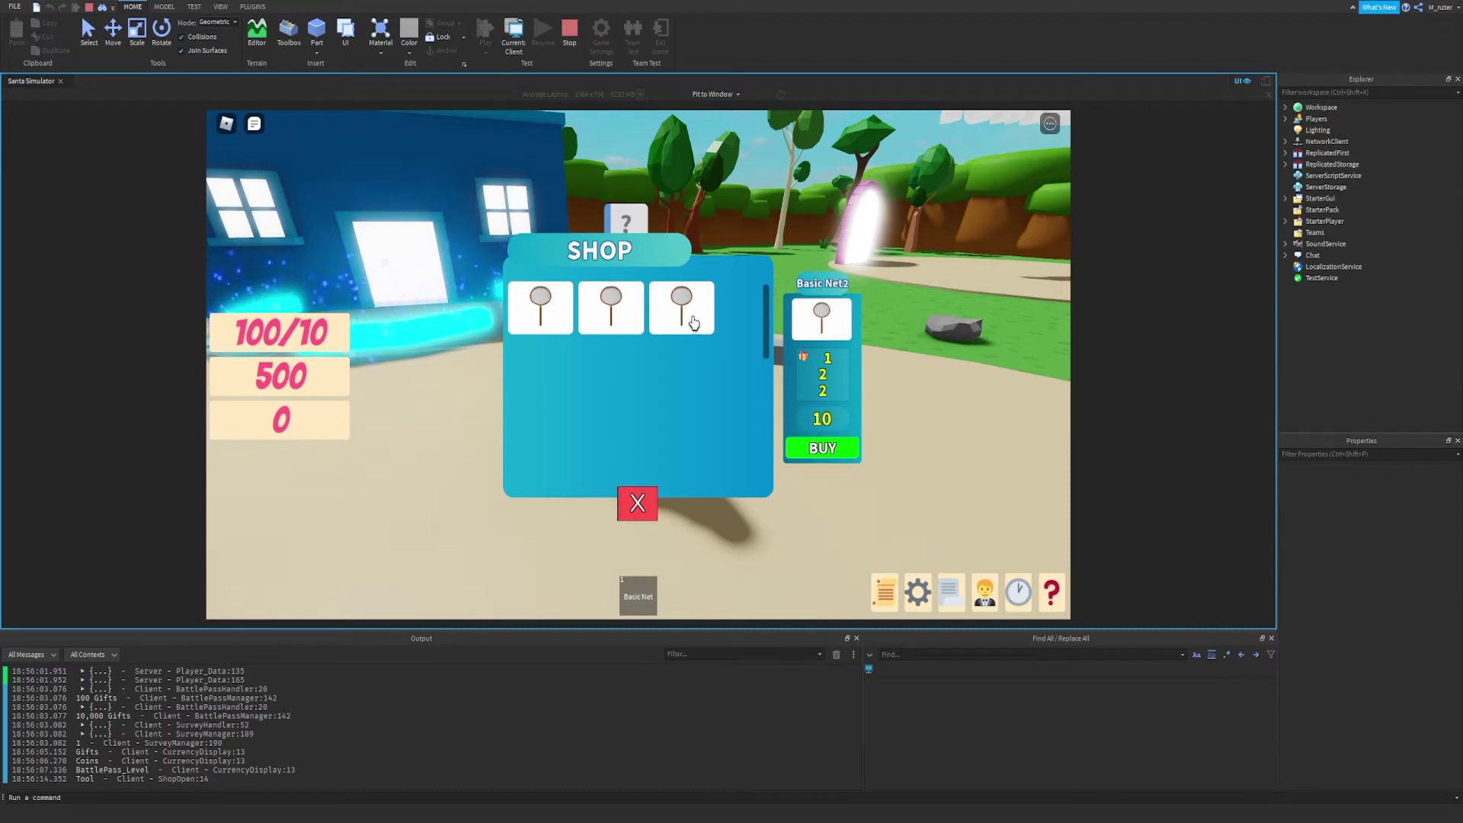
pyautogui.click(820, 450)
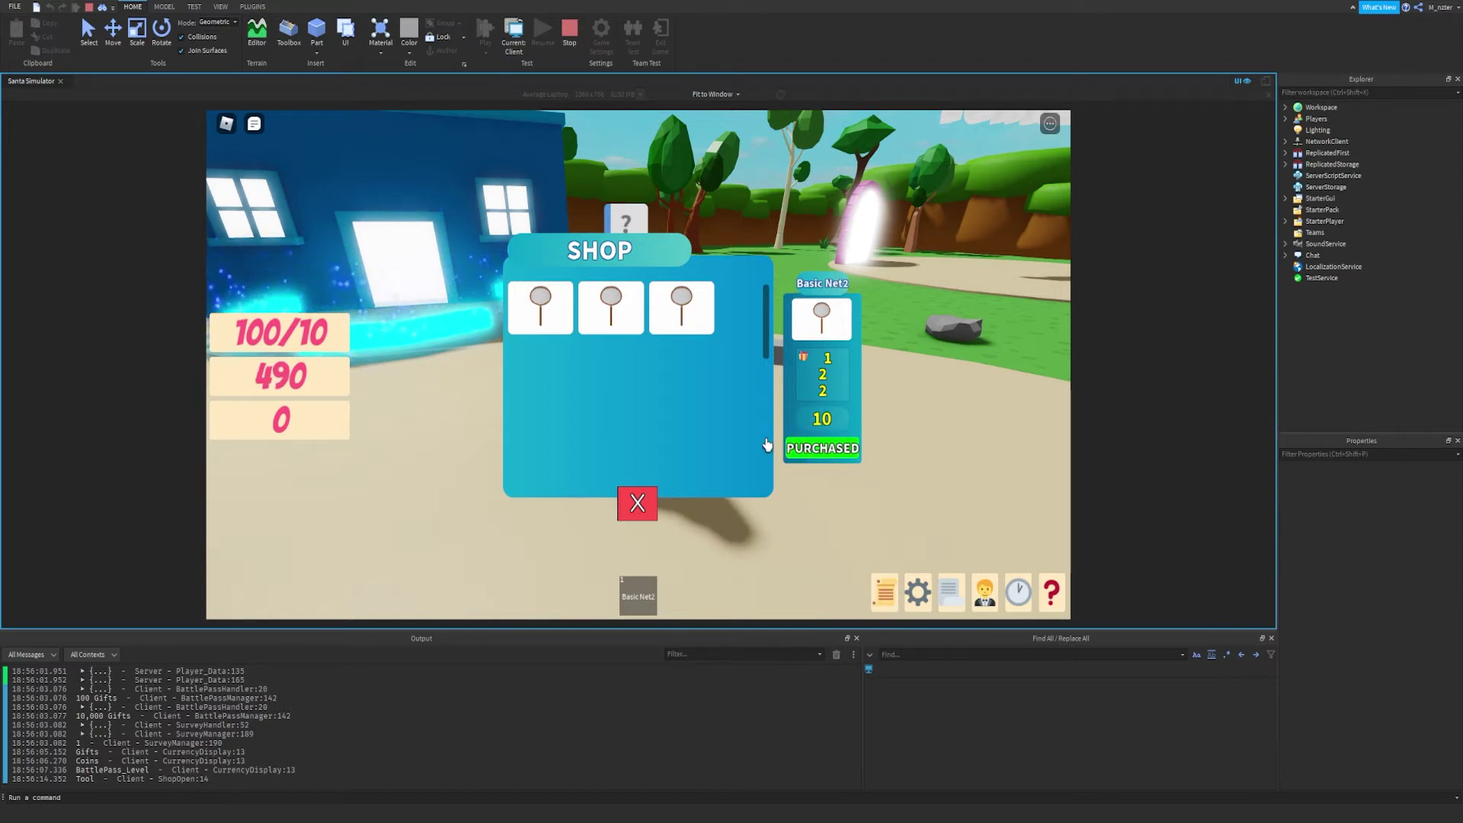
pyautogui.press('1')
pyautogui.click(644, 501)
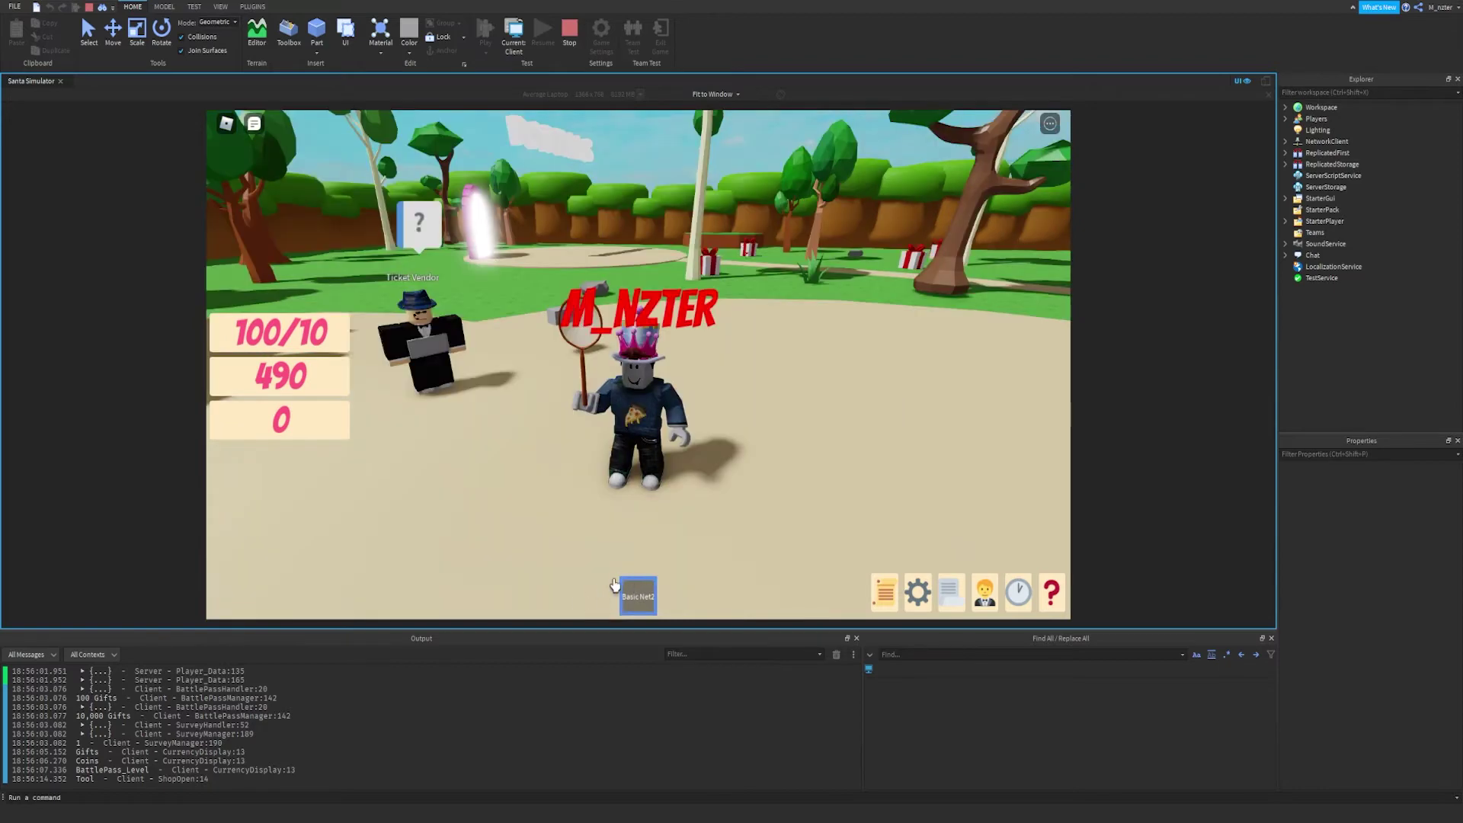
# Return to the Tool Shop and equip the owned Basic Net in place of Basic Net2.
pyautogui.press('a')
pyautogui.click(609, 324)
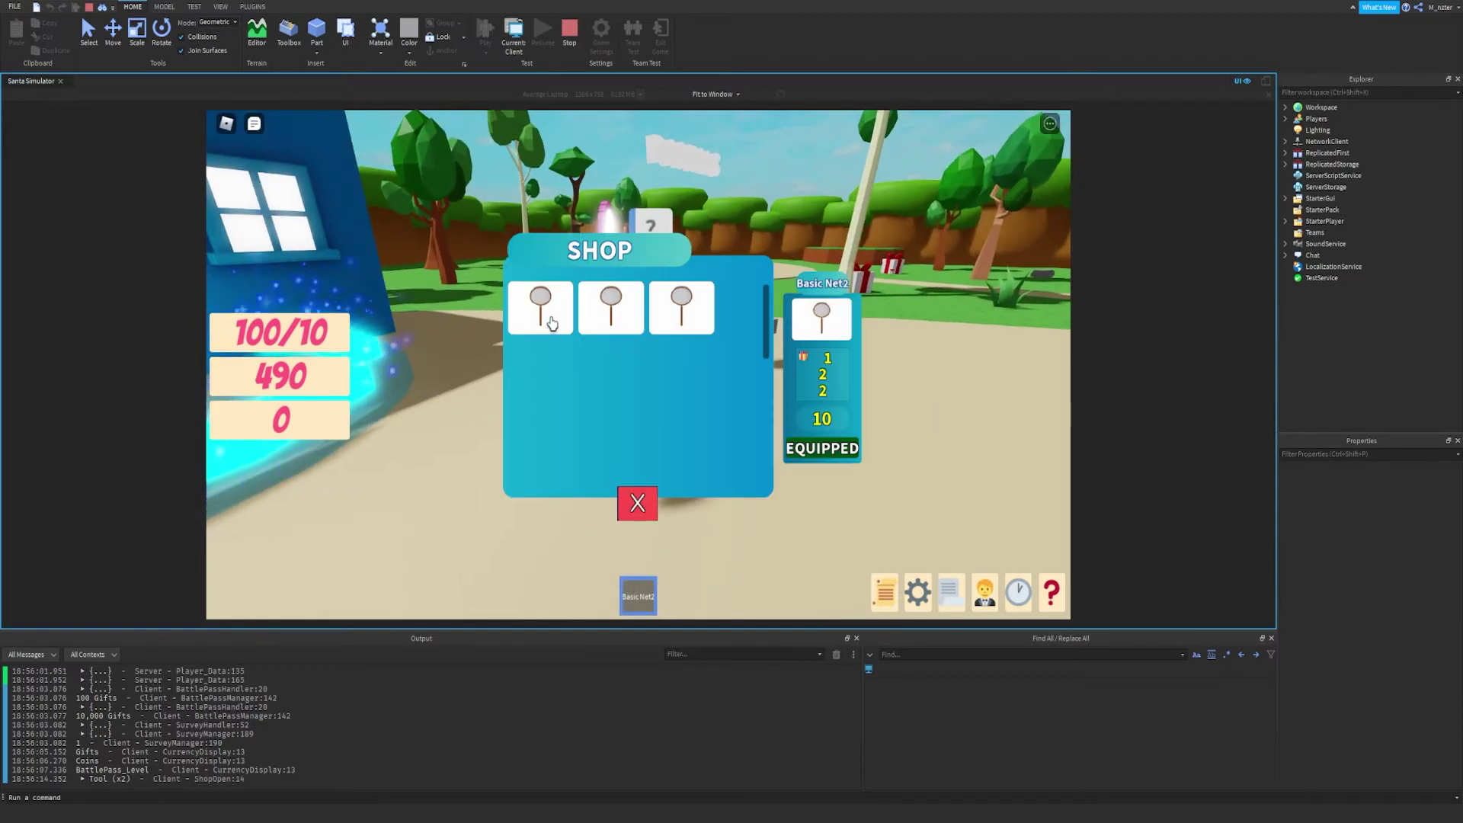
pyautogui.click(550, 321)
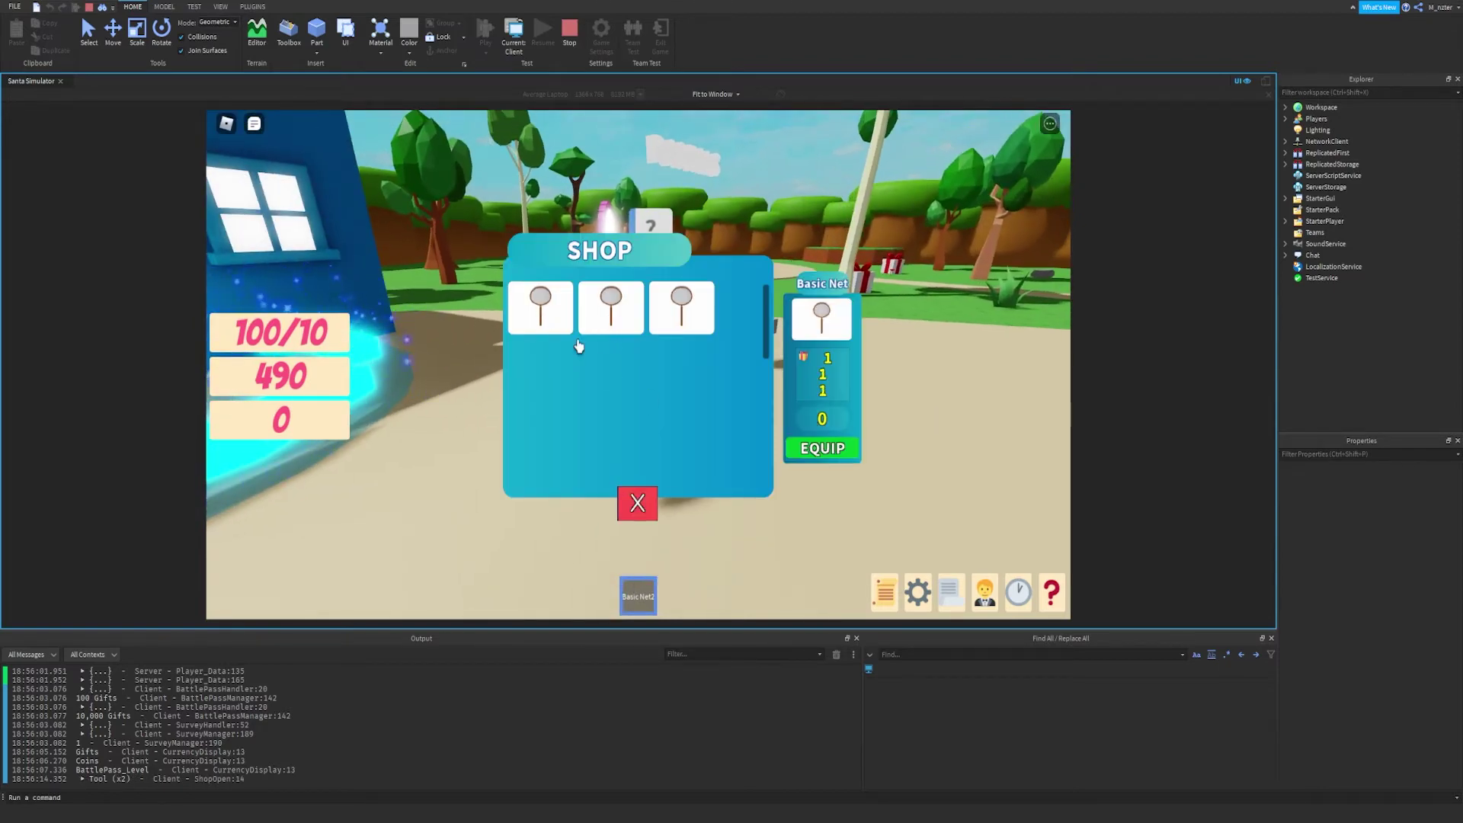
pyautogui.click(818, 449)
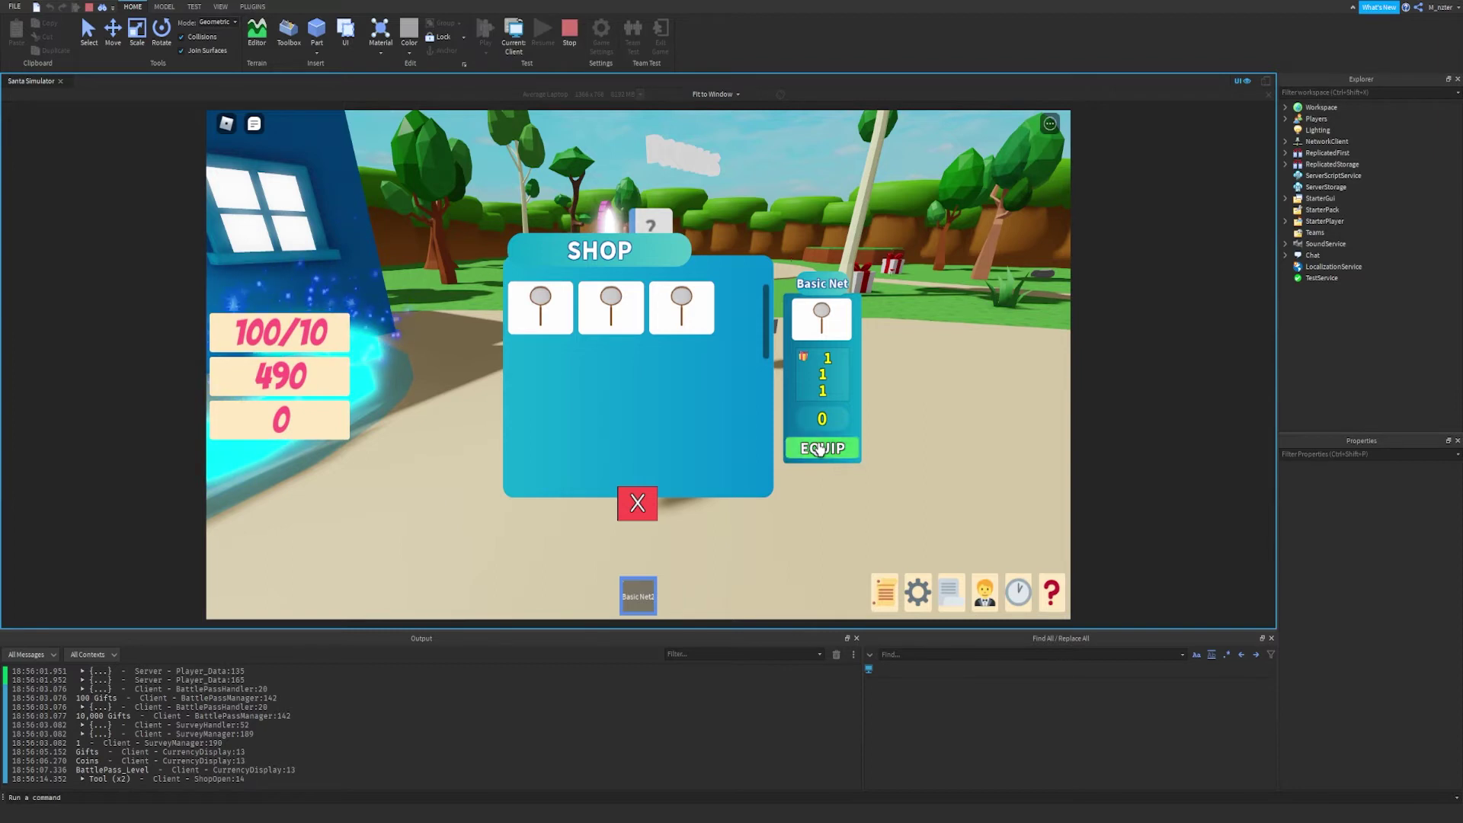
pyautogui.click(614, 333)
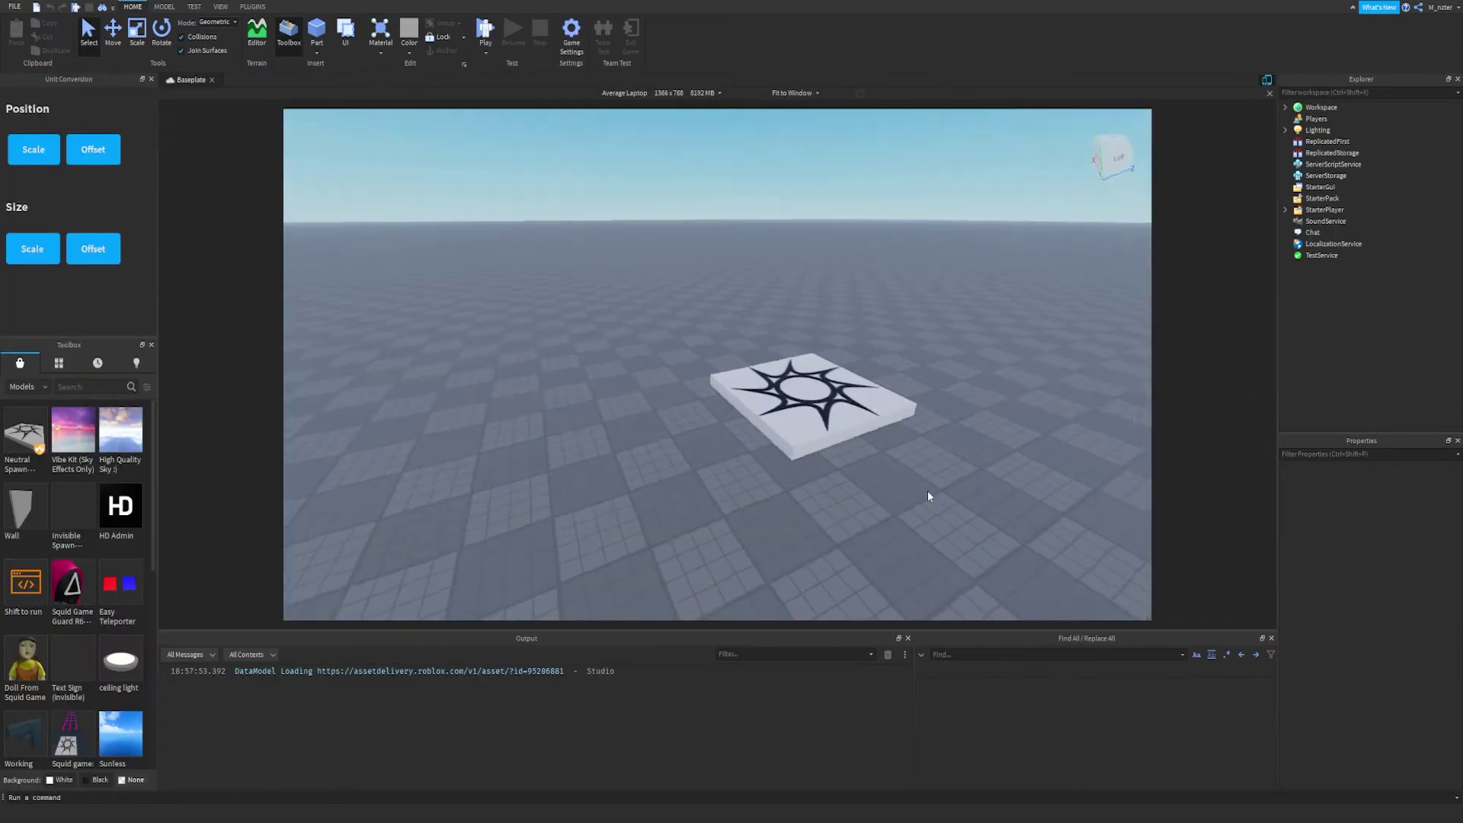
# In the Baseplate place, add a script to ServerScriptService and name it PlayerData.
pyautogui.moveTo(927, 492); pyautogui.dragTo(925, 492, button='right')
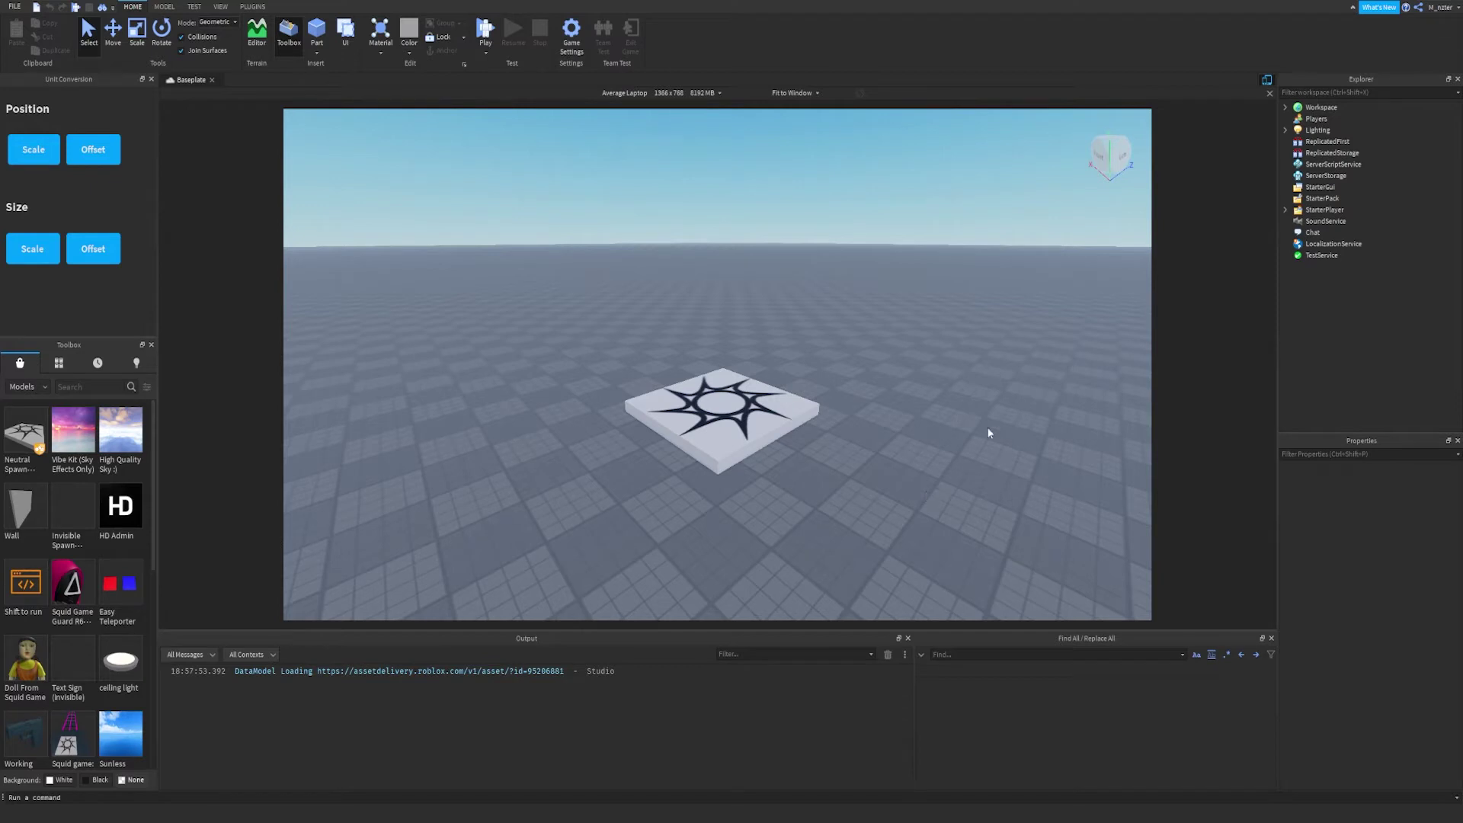
pyautogui.click(1369, 164)
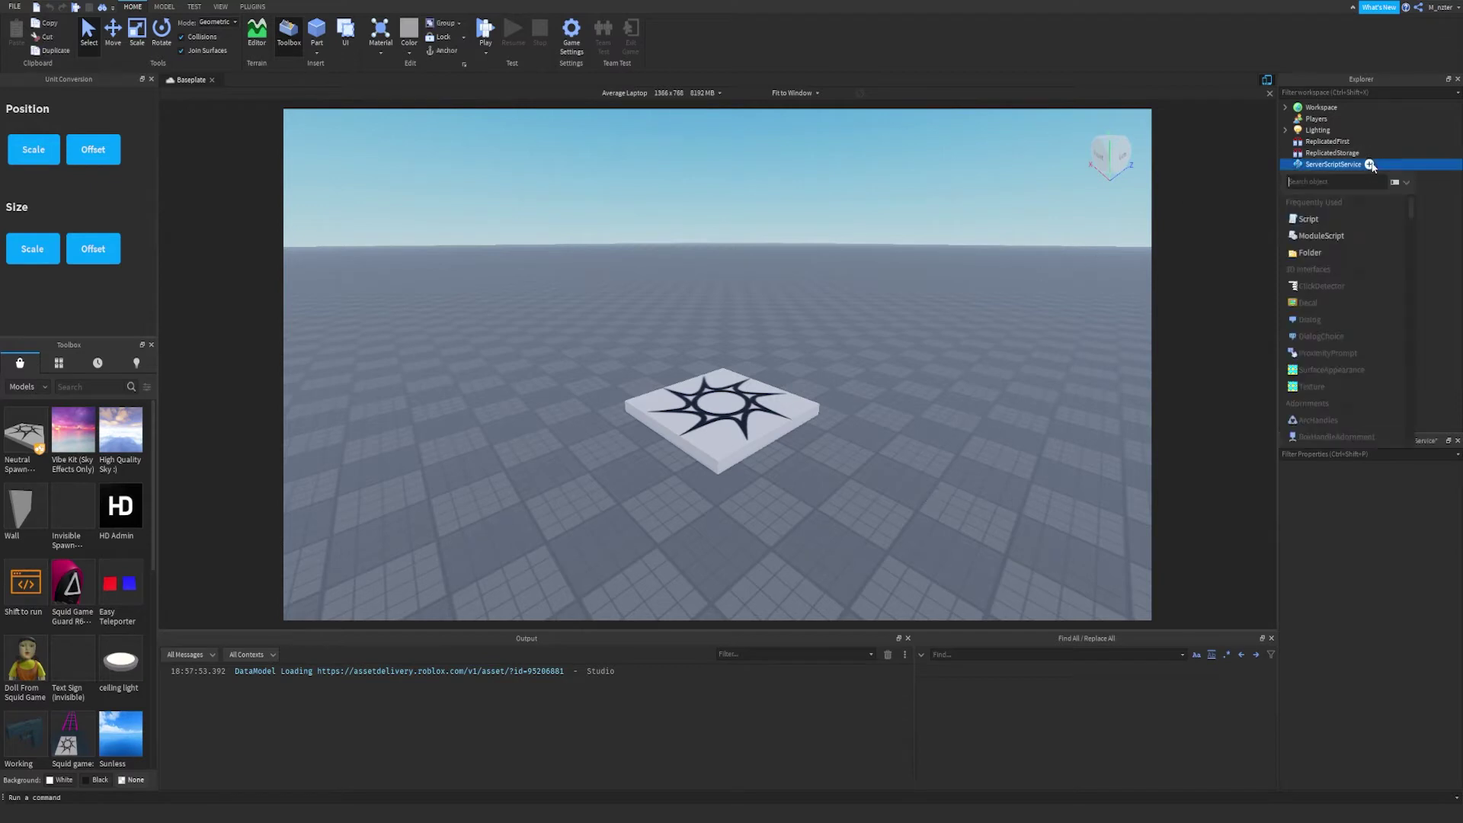
pyautogui.click(1328, 178)
pyautogui.click(1328, 177)
pyautogui.press('F2')
pyautogui.write('Playe')
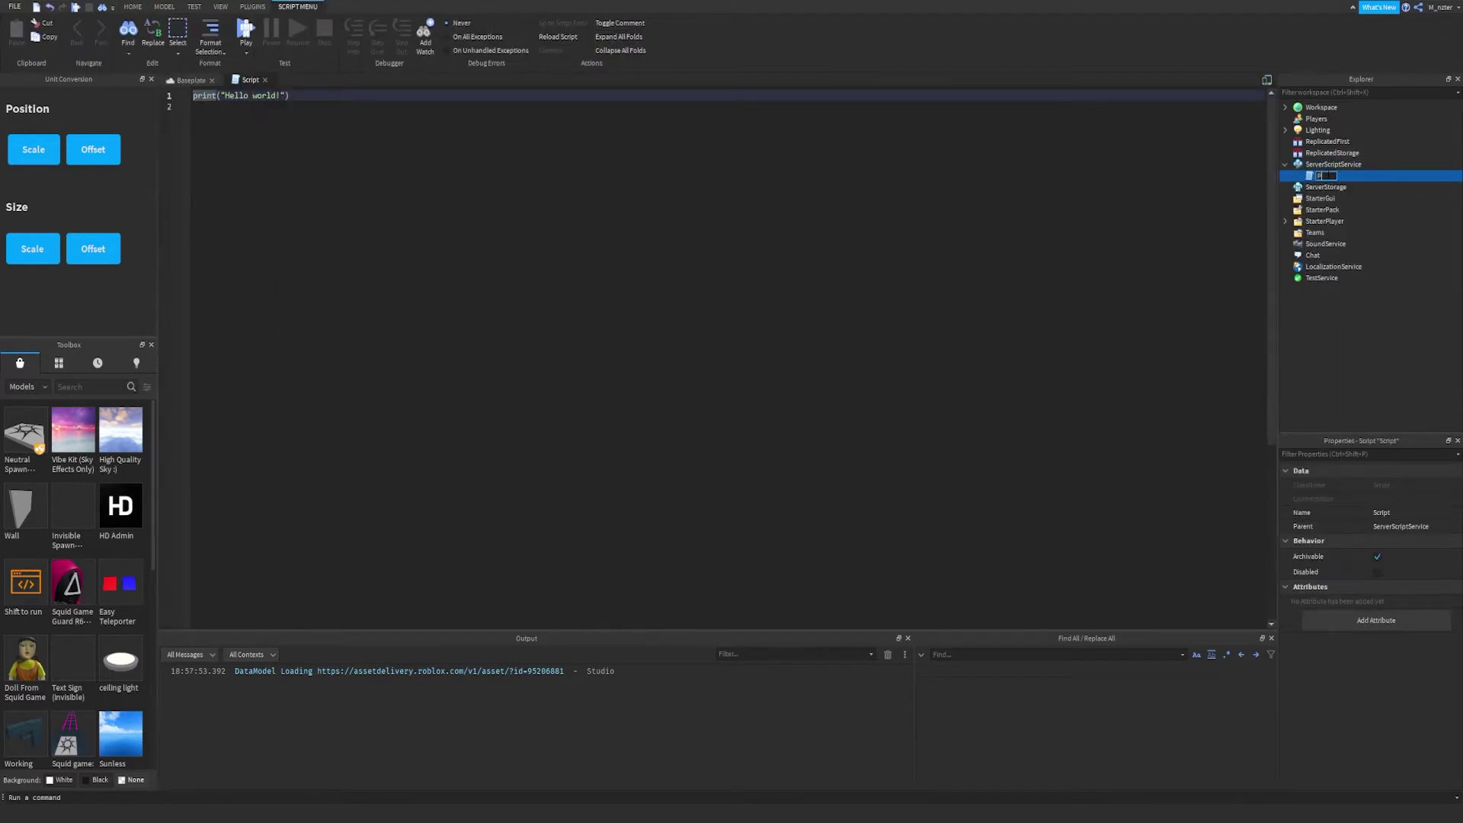
pyautogui.write('rData')
pyautogui.press('Return')
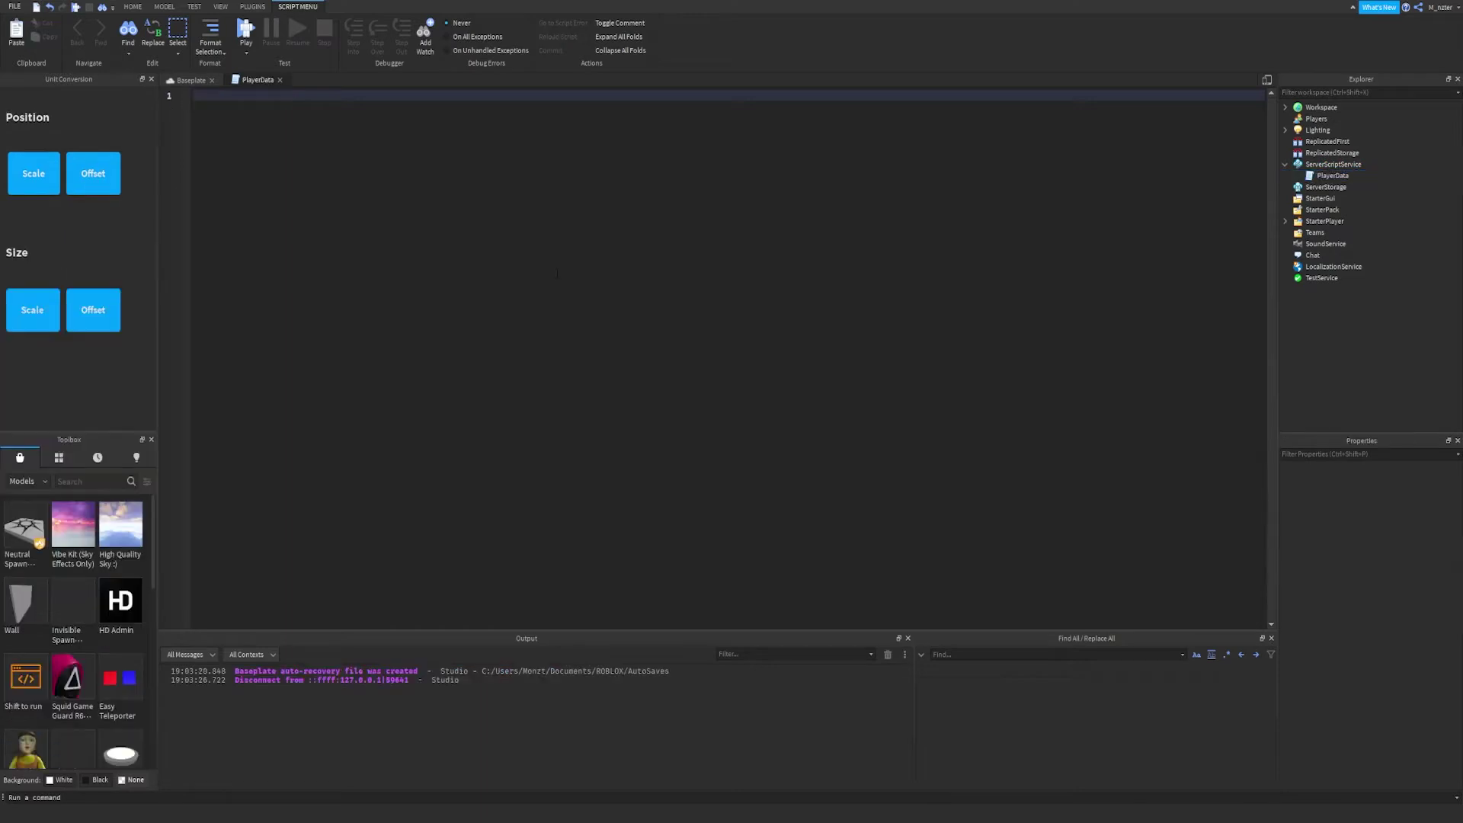
# Declare a local variable Players in the PlayerData script that holds game:GetService("Players").
pyautogui.write('local Play')
pyautogui.write('e')
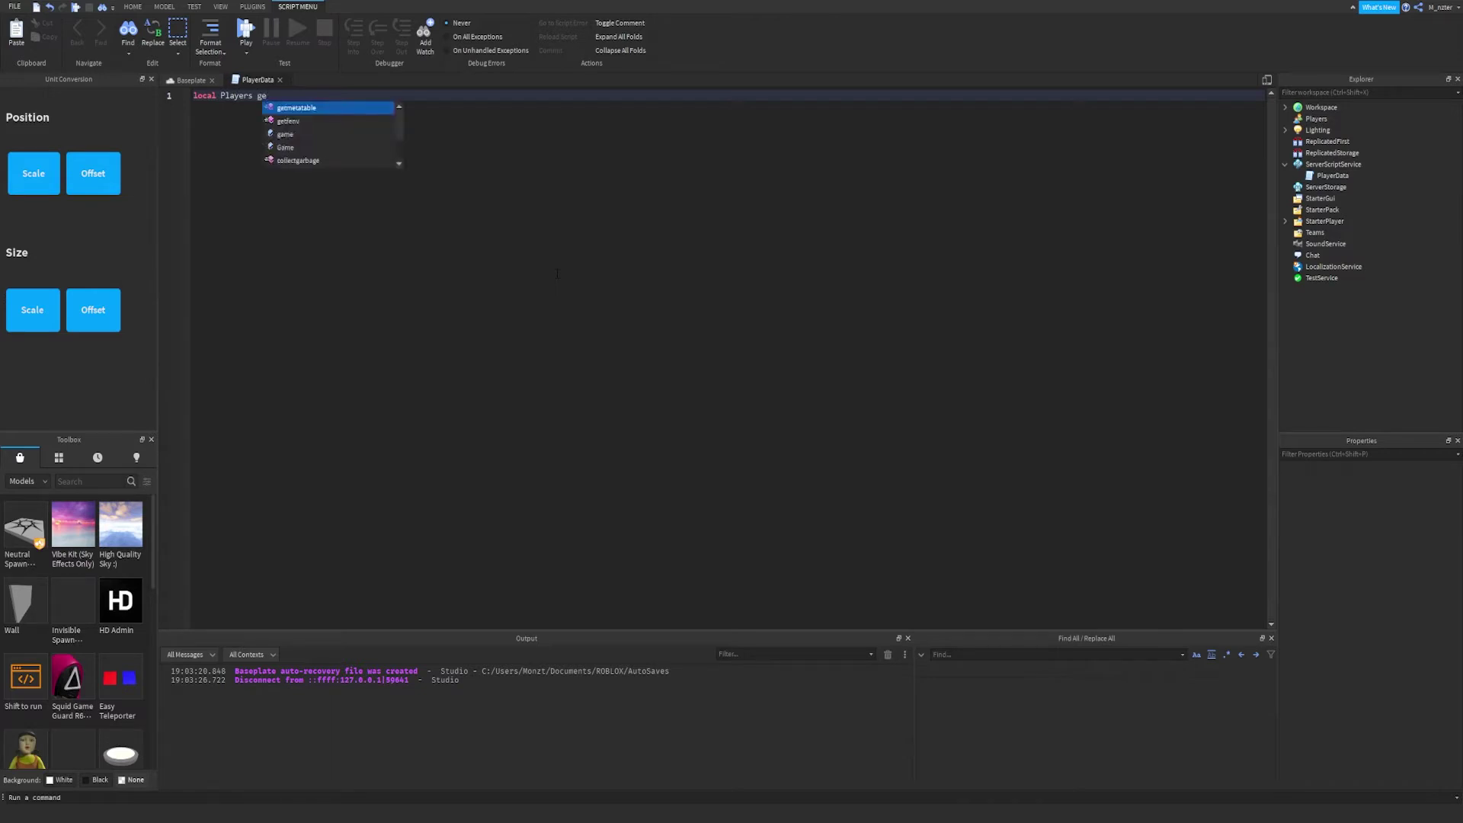
pyautogui.write('rs = game:GetService(')
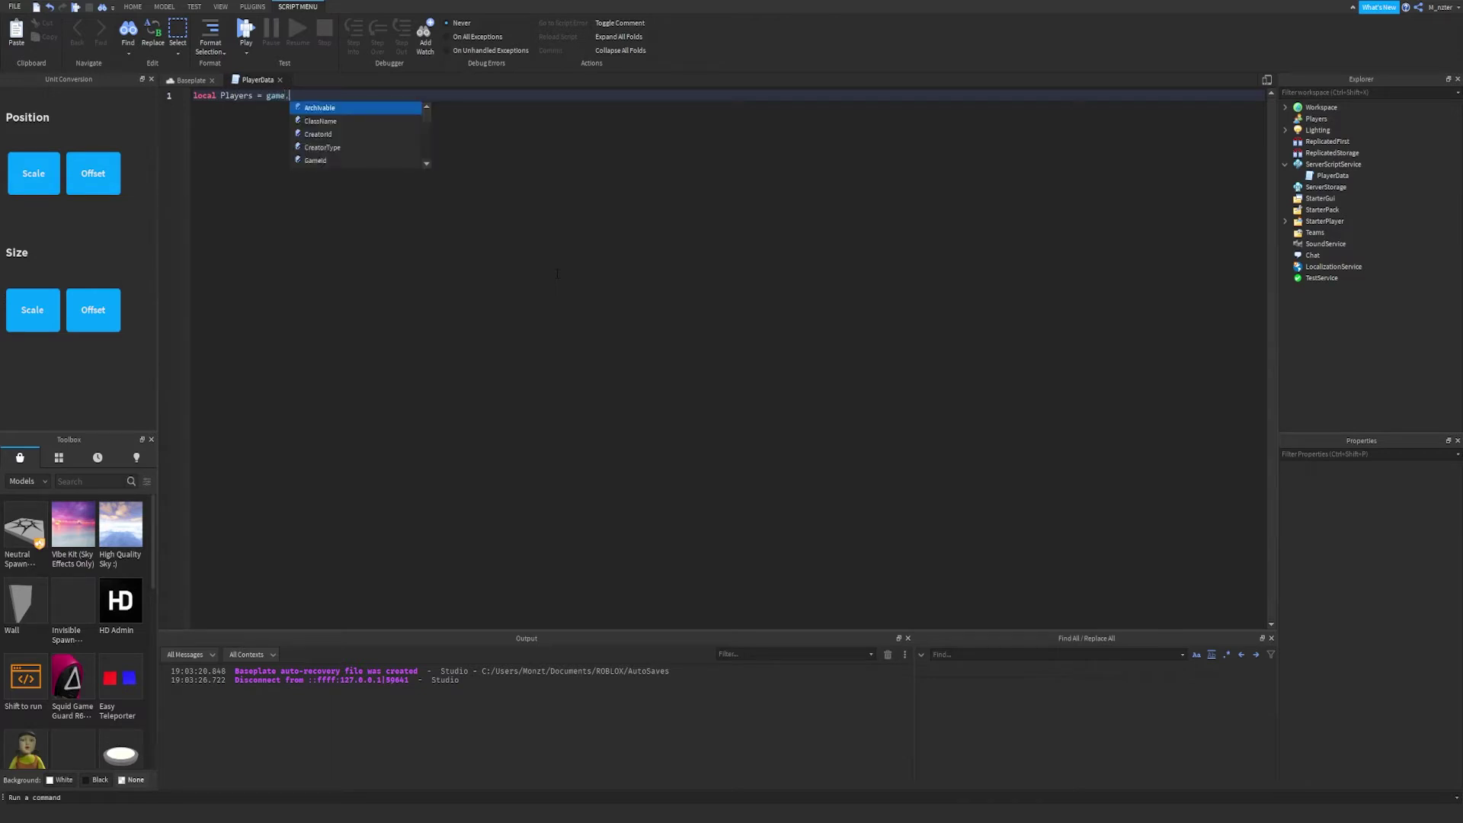
pyautogui.write('"Players")')
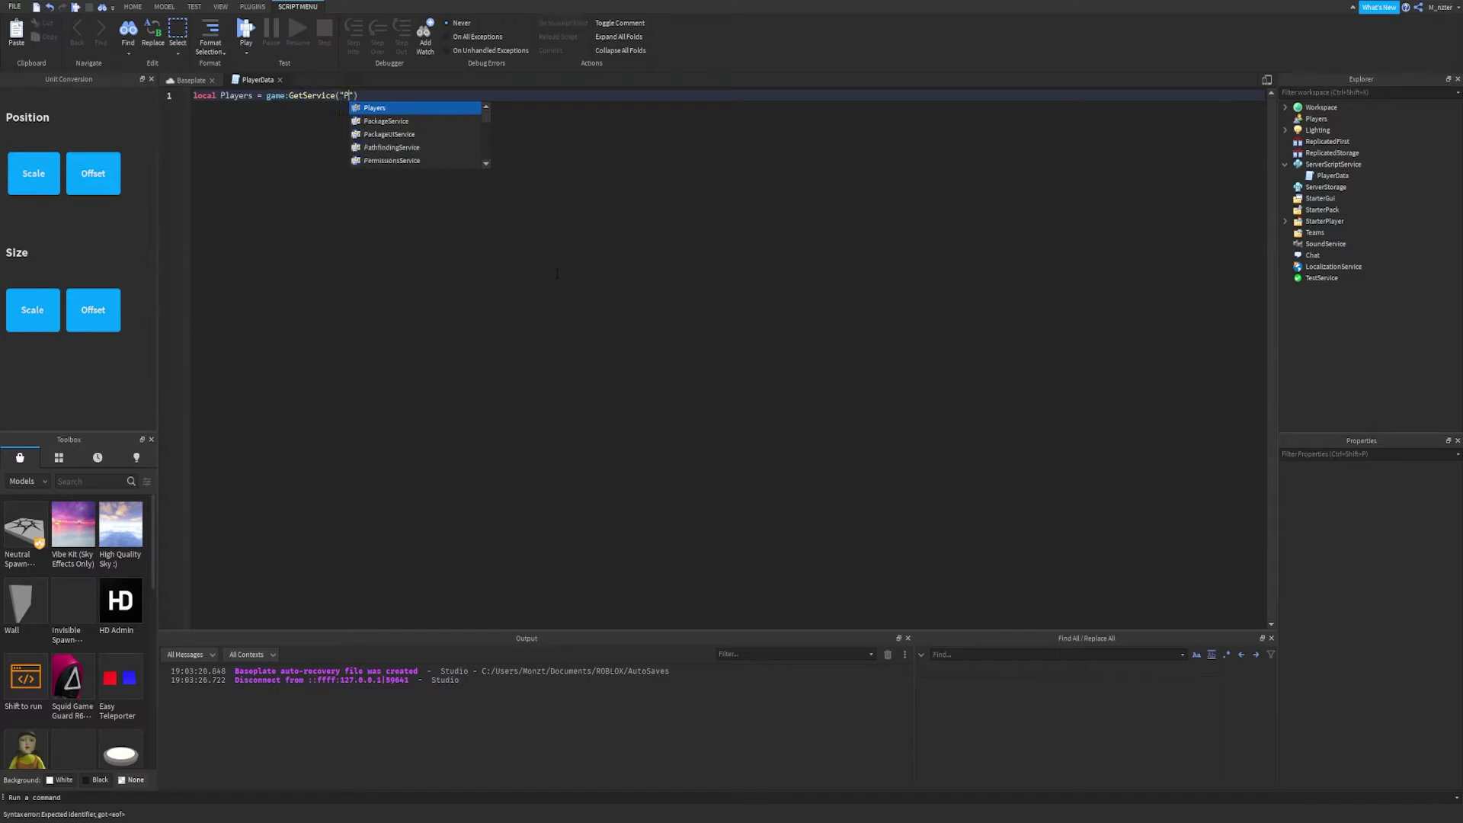
# Connect Players.PlayerAdded to an anonymous function with the parameter player, below the service declaration.
pyautogui.press('Return')
pyautogui.press('Return')
pyautogui.write('Player')
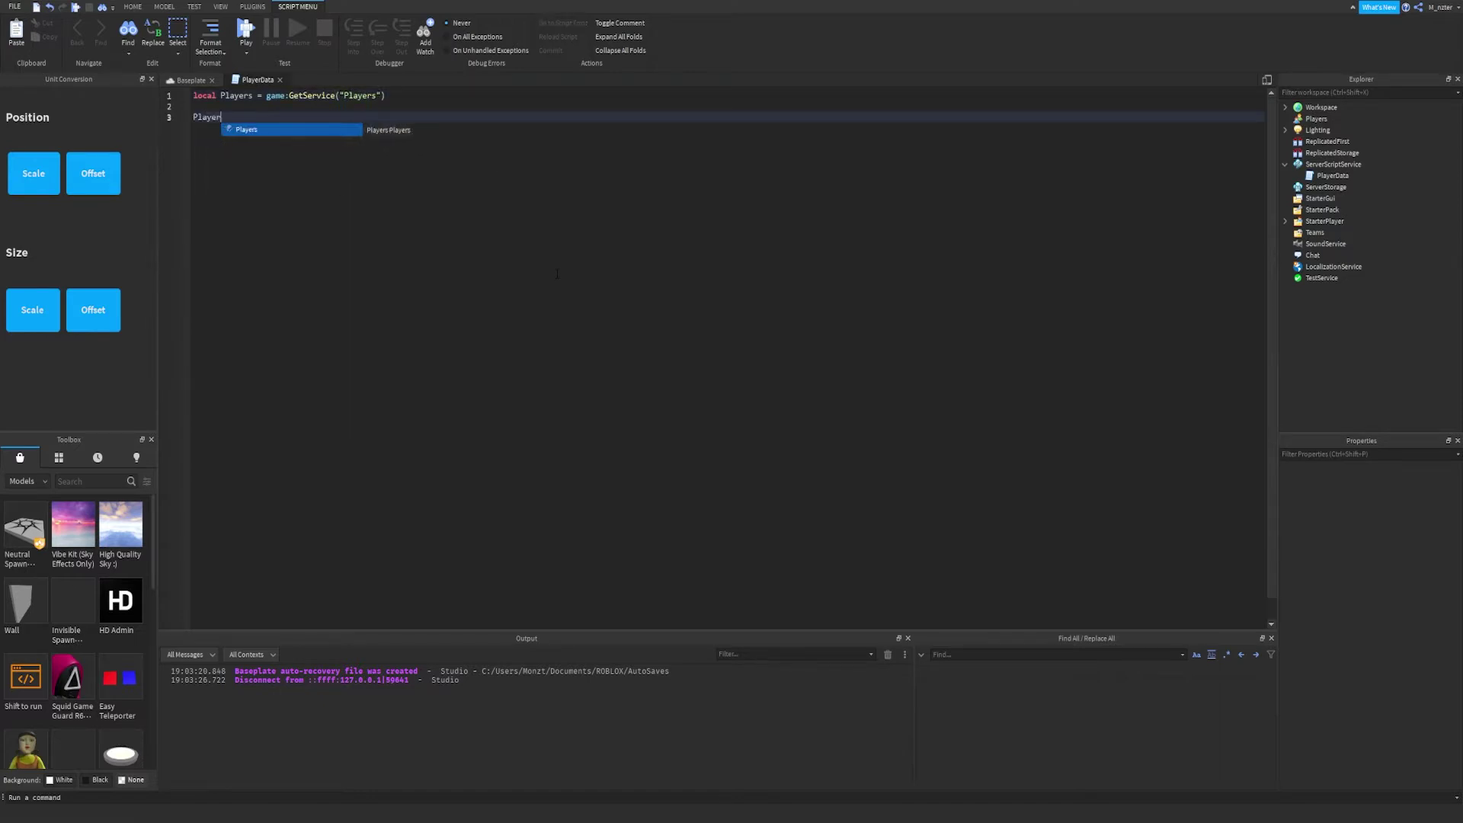
pyautogui.write('s.Play')
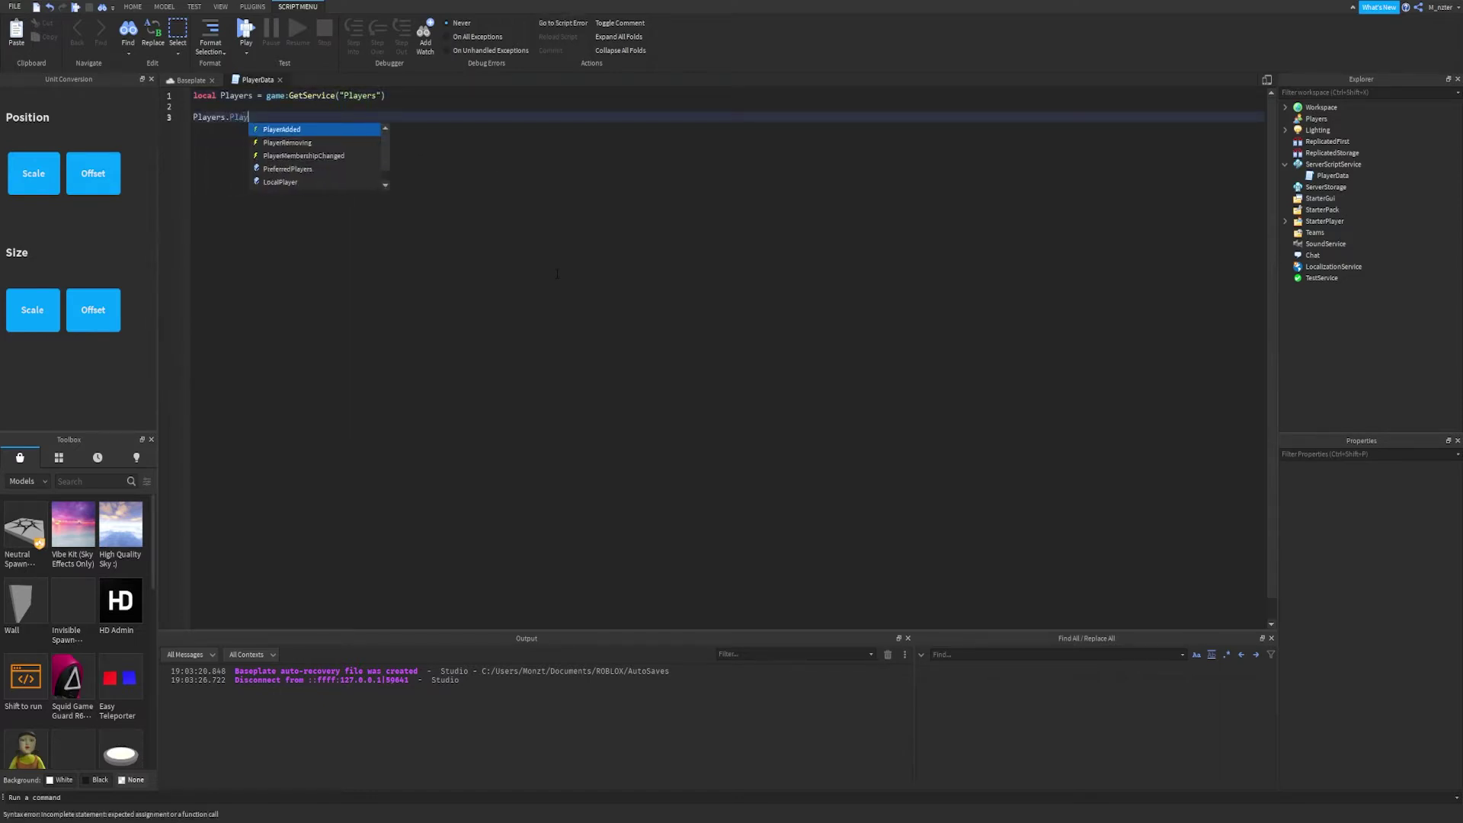
pyautogui.press('Return')
pyautogui.write(':C')
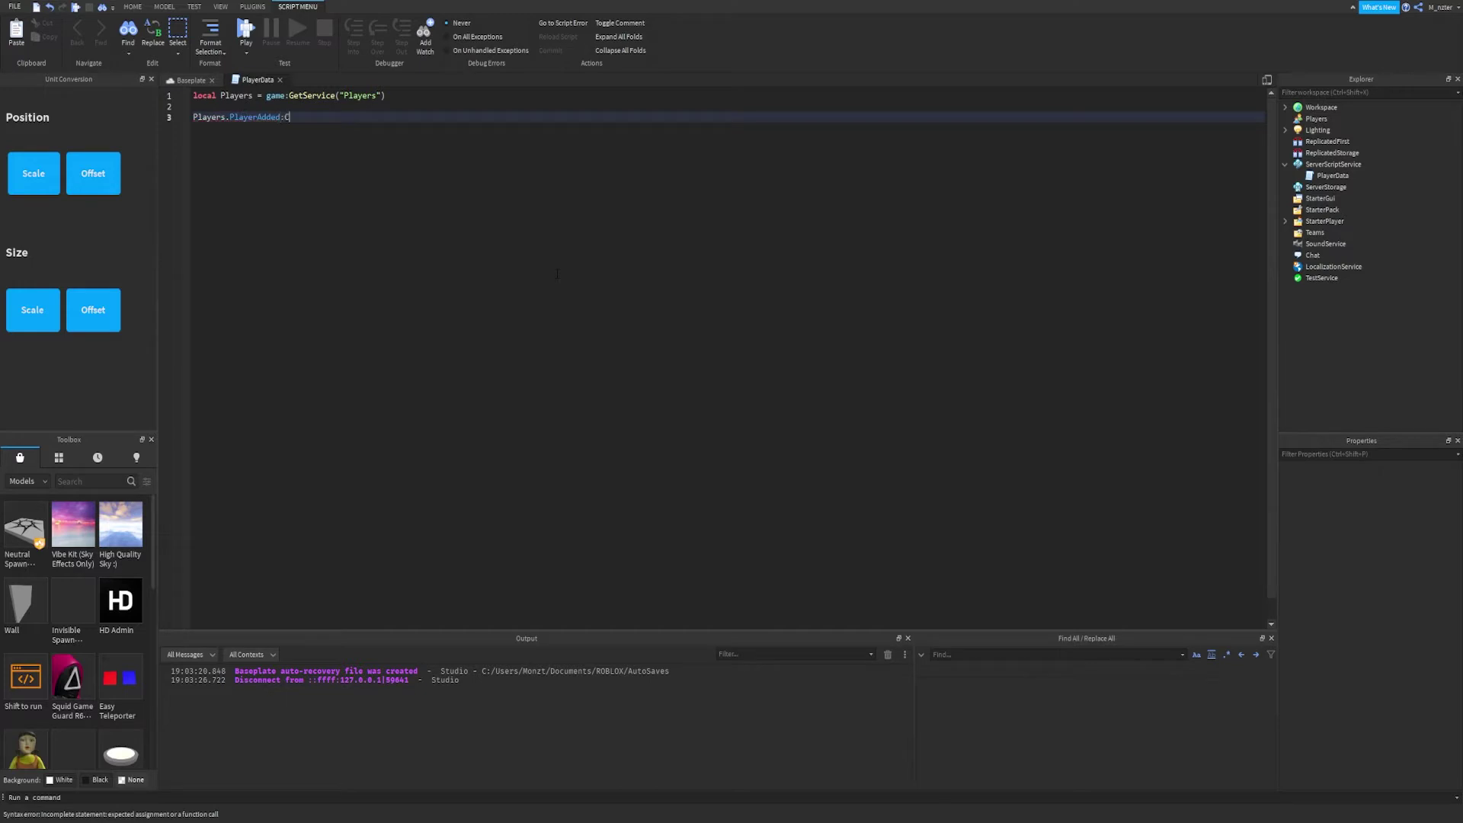
pyautogui.write('onnect(function(player)')
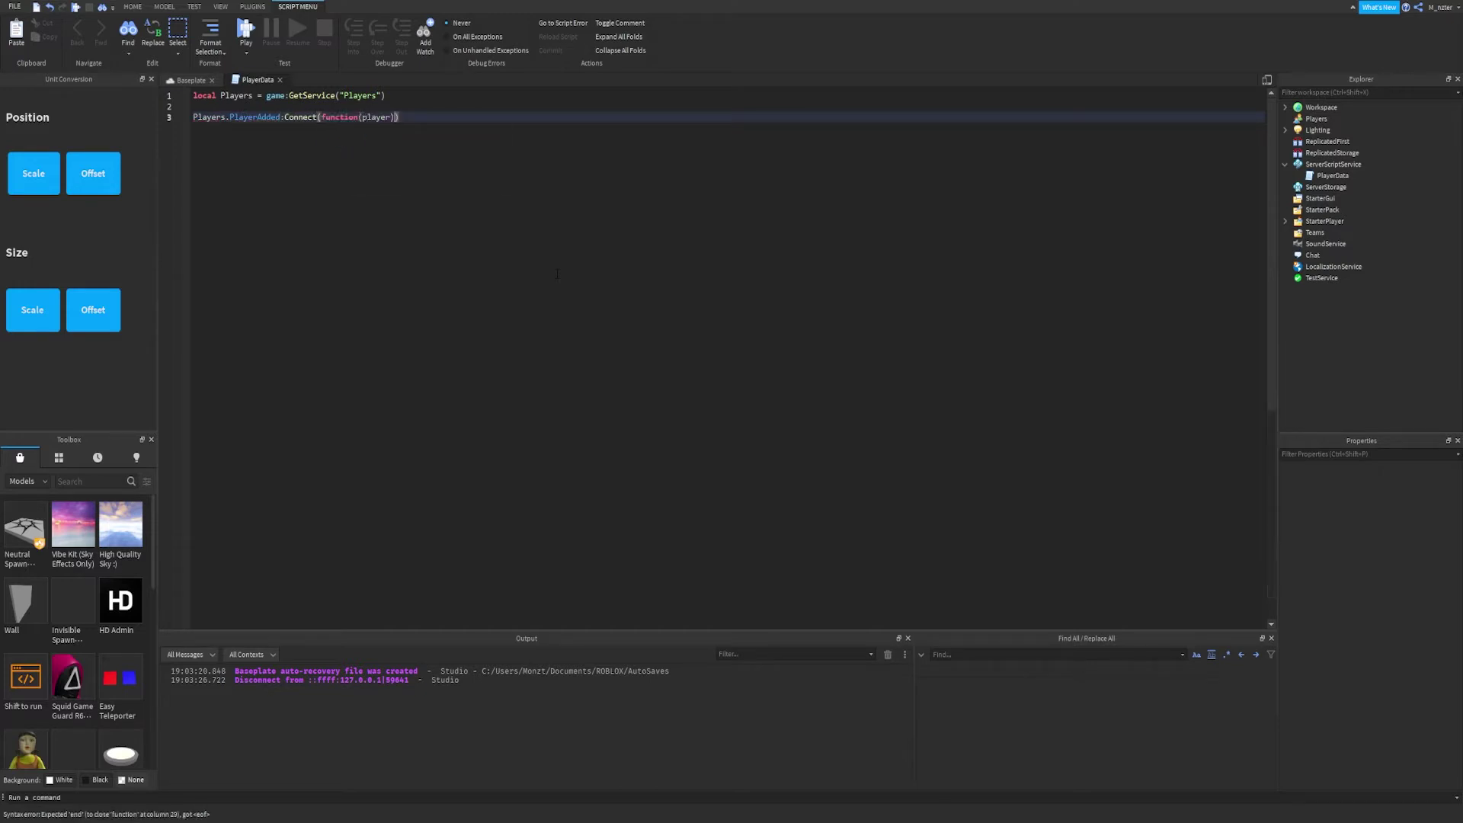
pyautogui.press('Return')
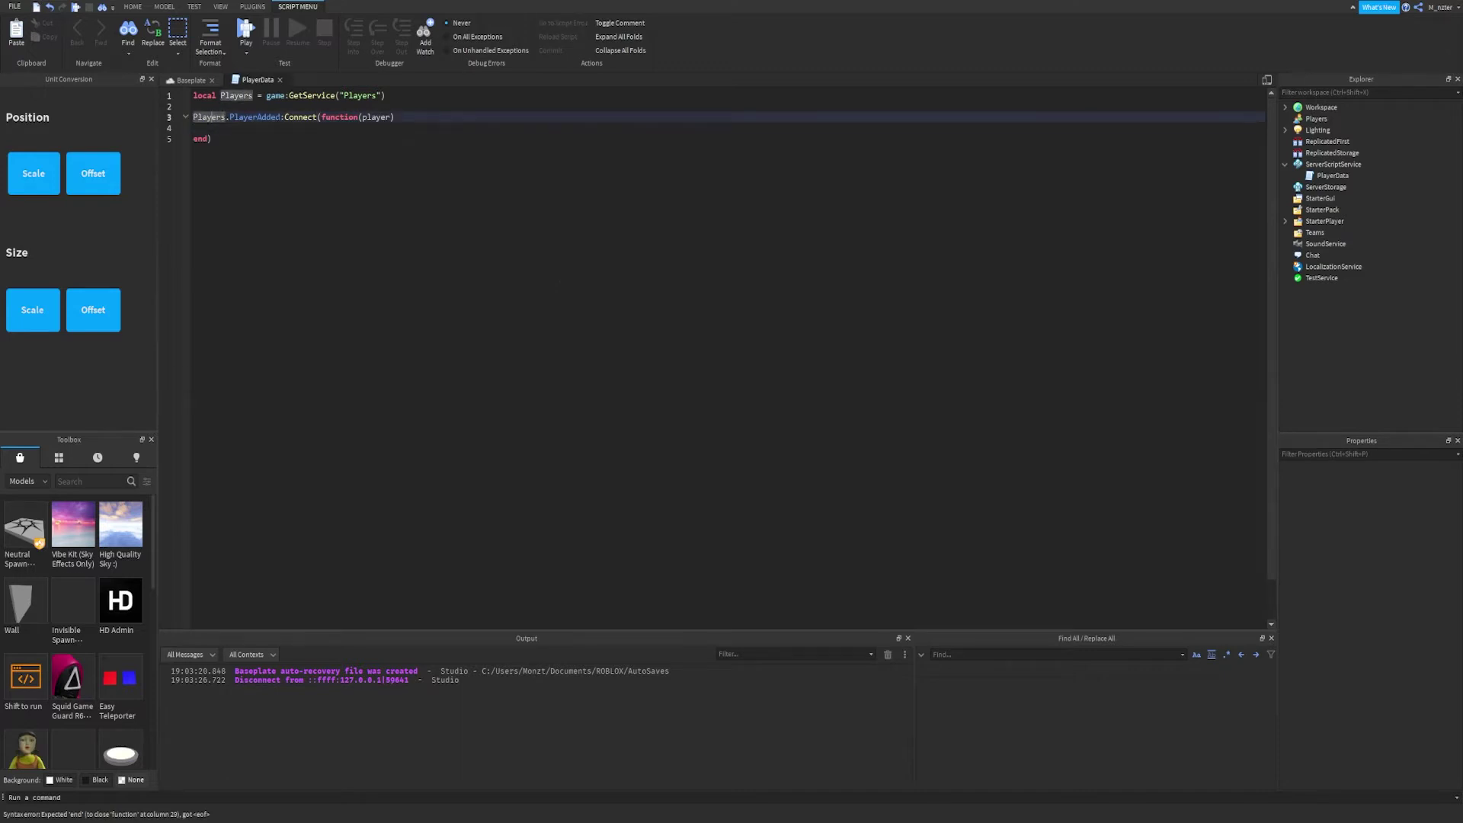
pyautogui.doubleClick(254, 117)
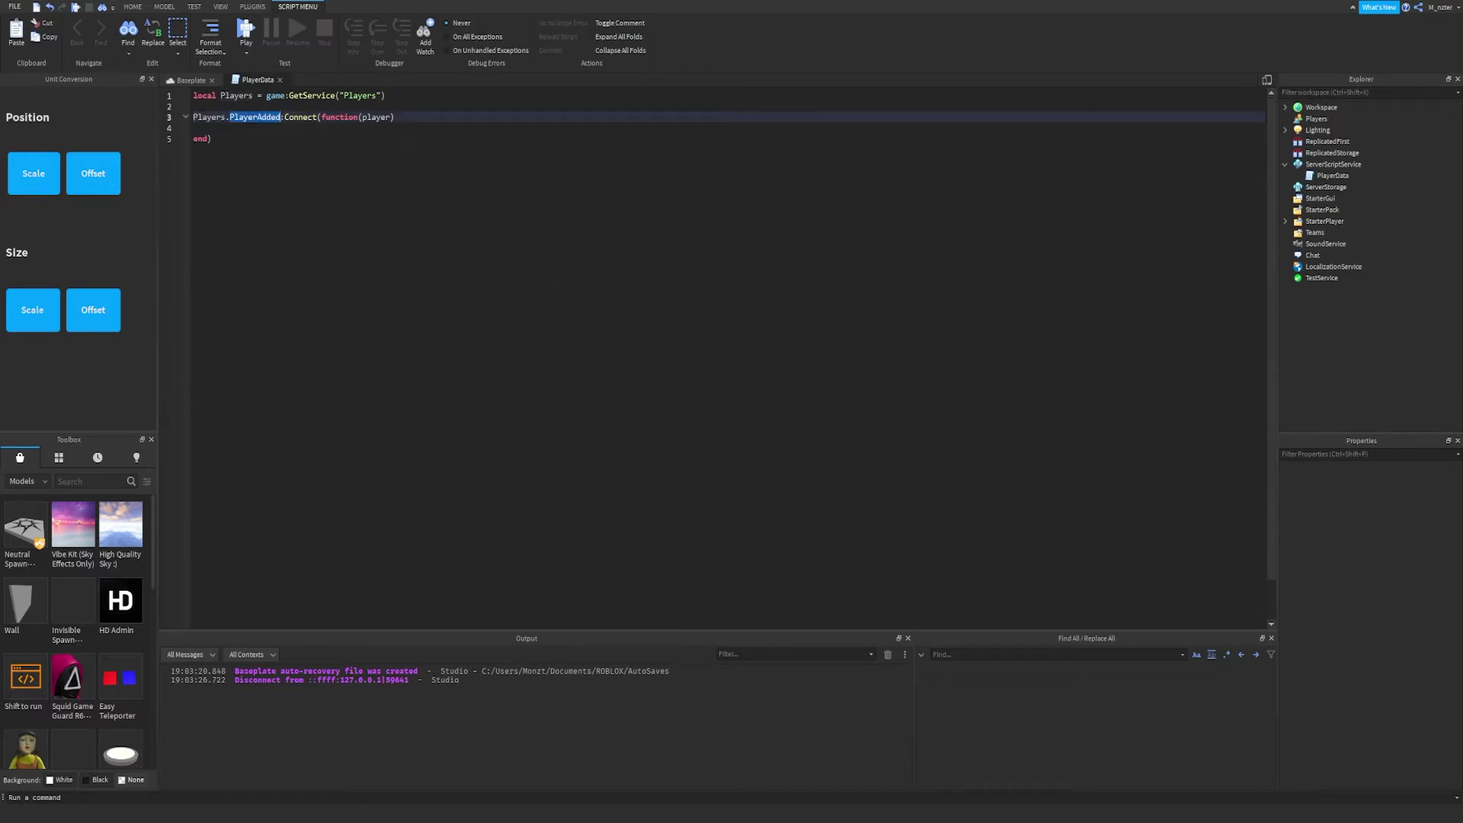
pyautogui.doubleClick(376, 117)
# Inside the PlayerAdded function, create a Folder parented to player in a local variable leaderstats and set its Name to "leaderstats".
pyautogui.click(353, 127)
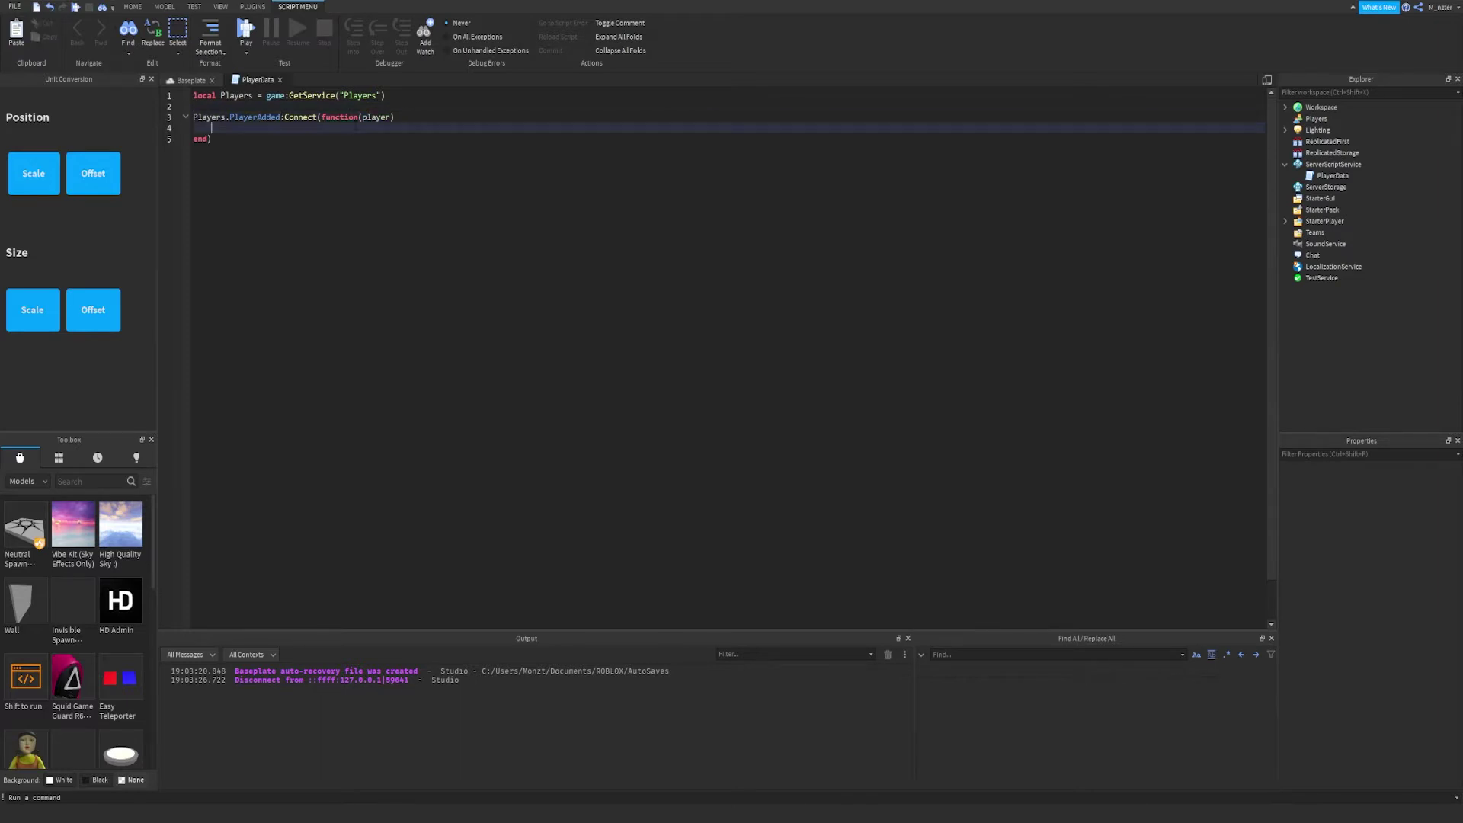
pyautogui.write('local leaderstats = Instance.n')
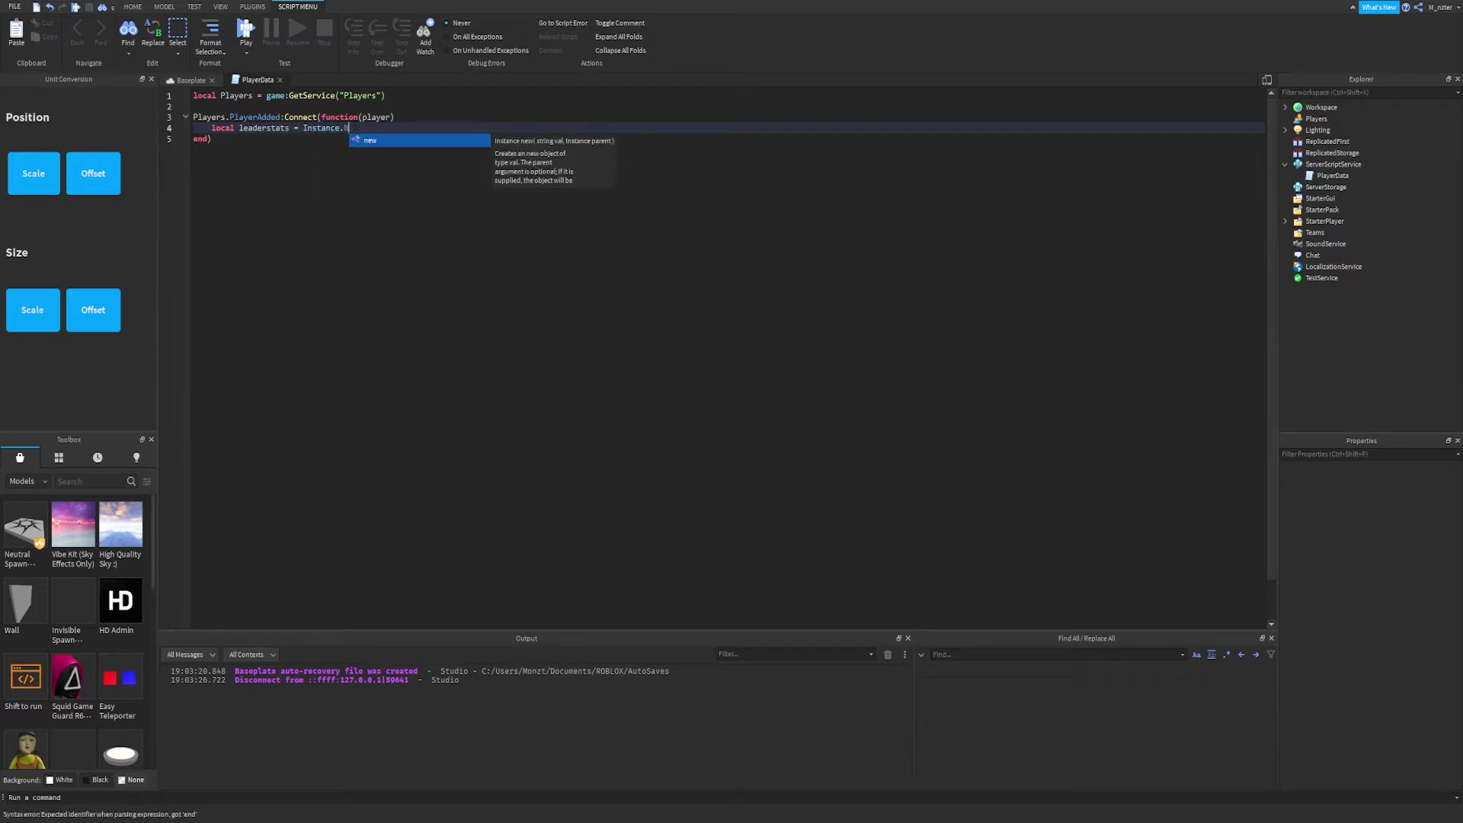
pyautogui.press('Tab')
pyautogui.write('("Folder")')
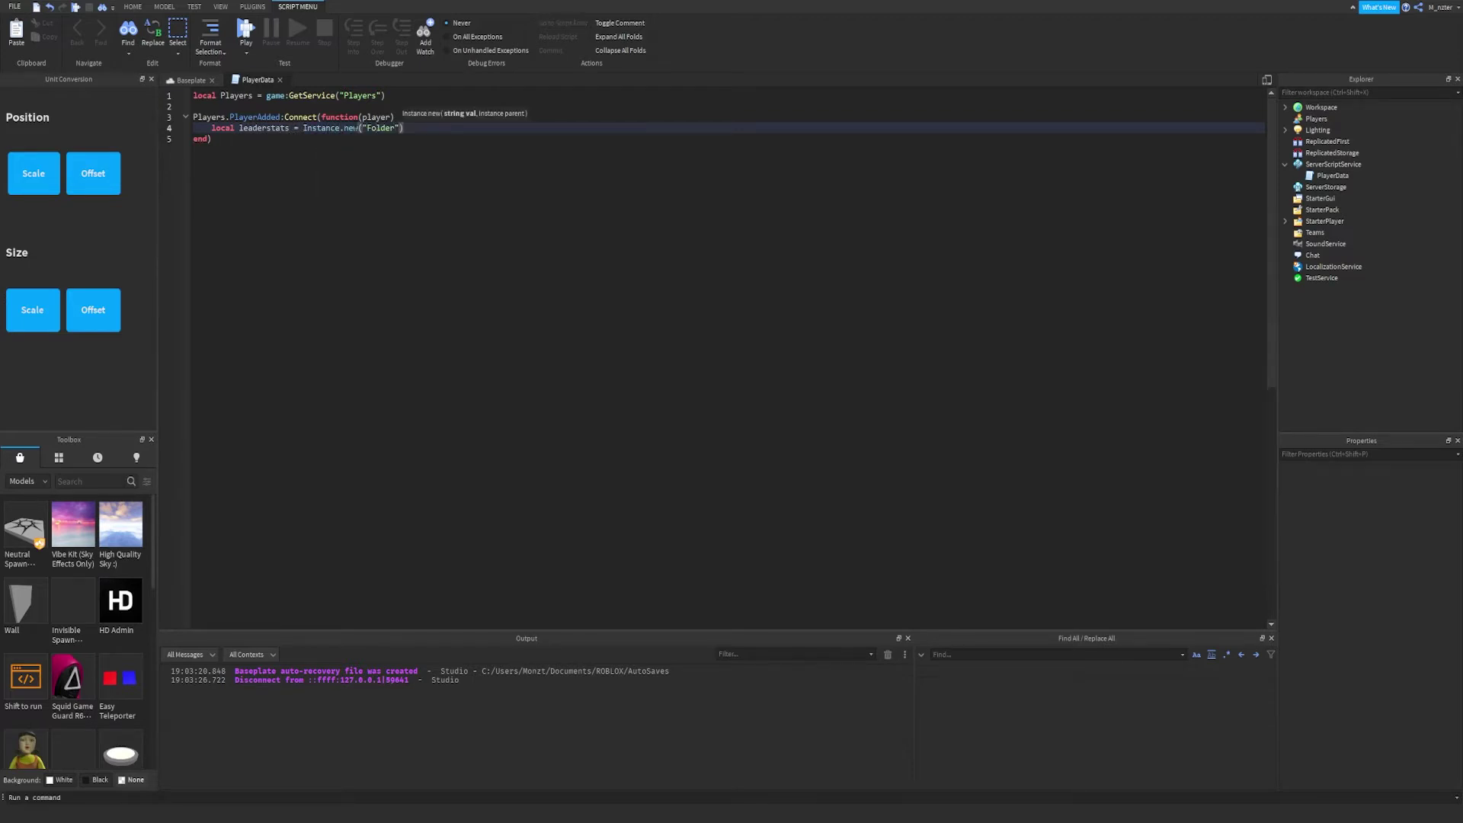
pyautogui.write(', player')
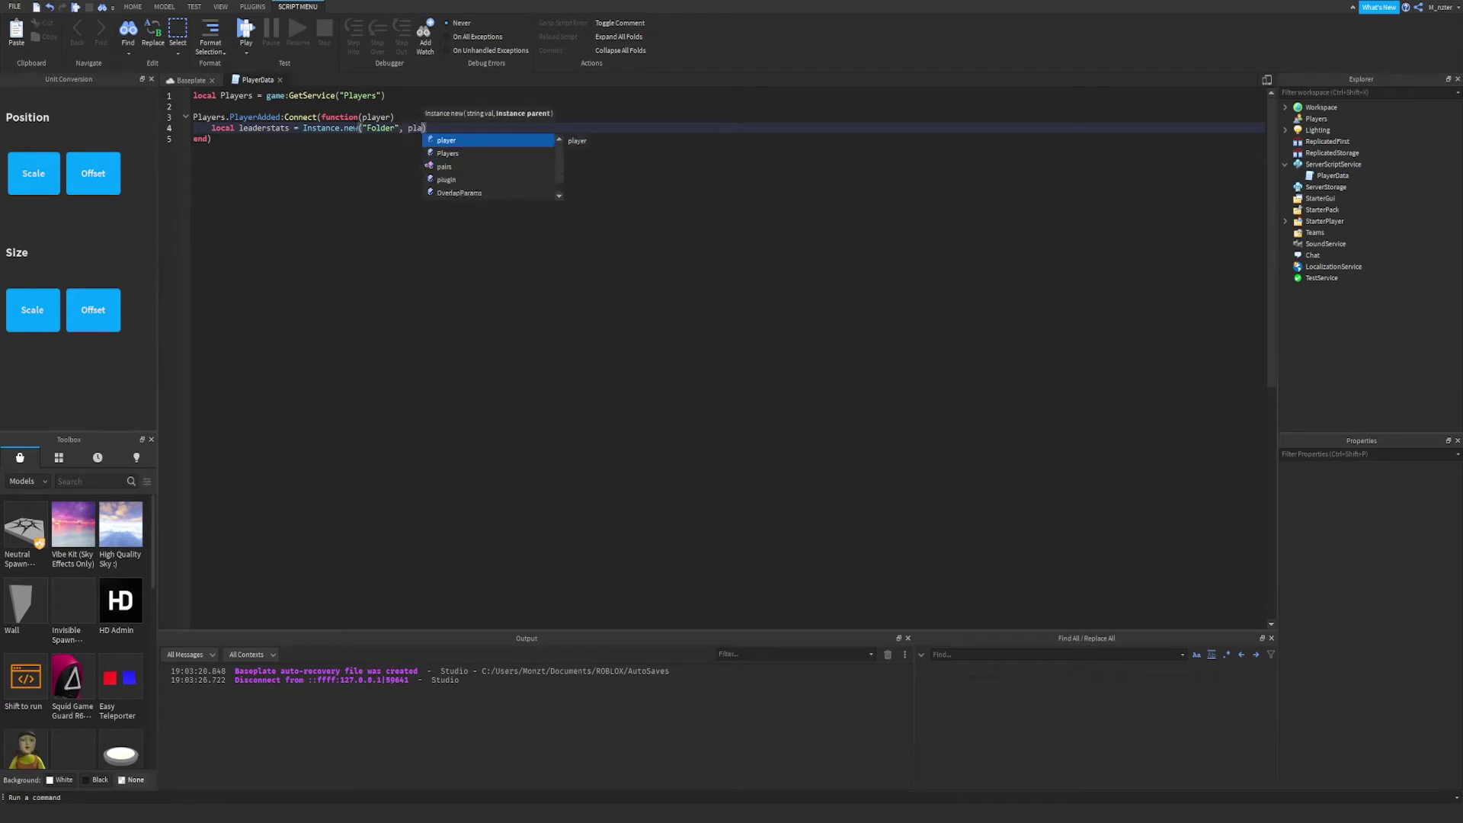
pyautogui.press('Return')
pyautogui.write('lea')
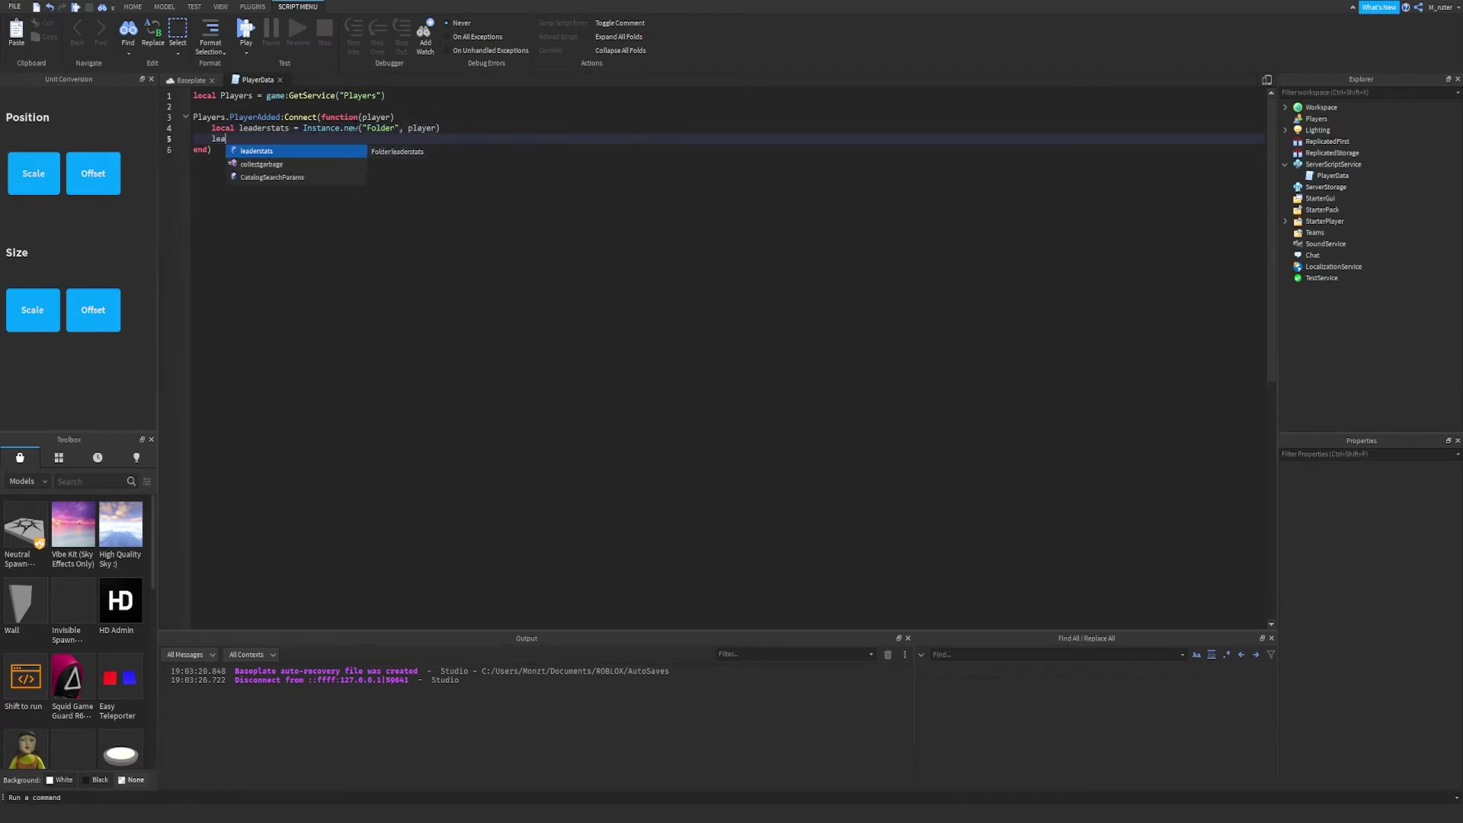
pyautogui.write('derstats.Name')
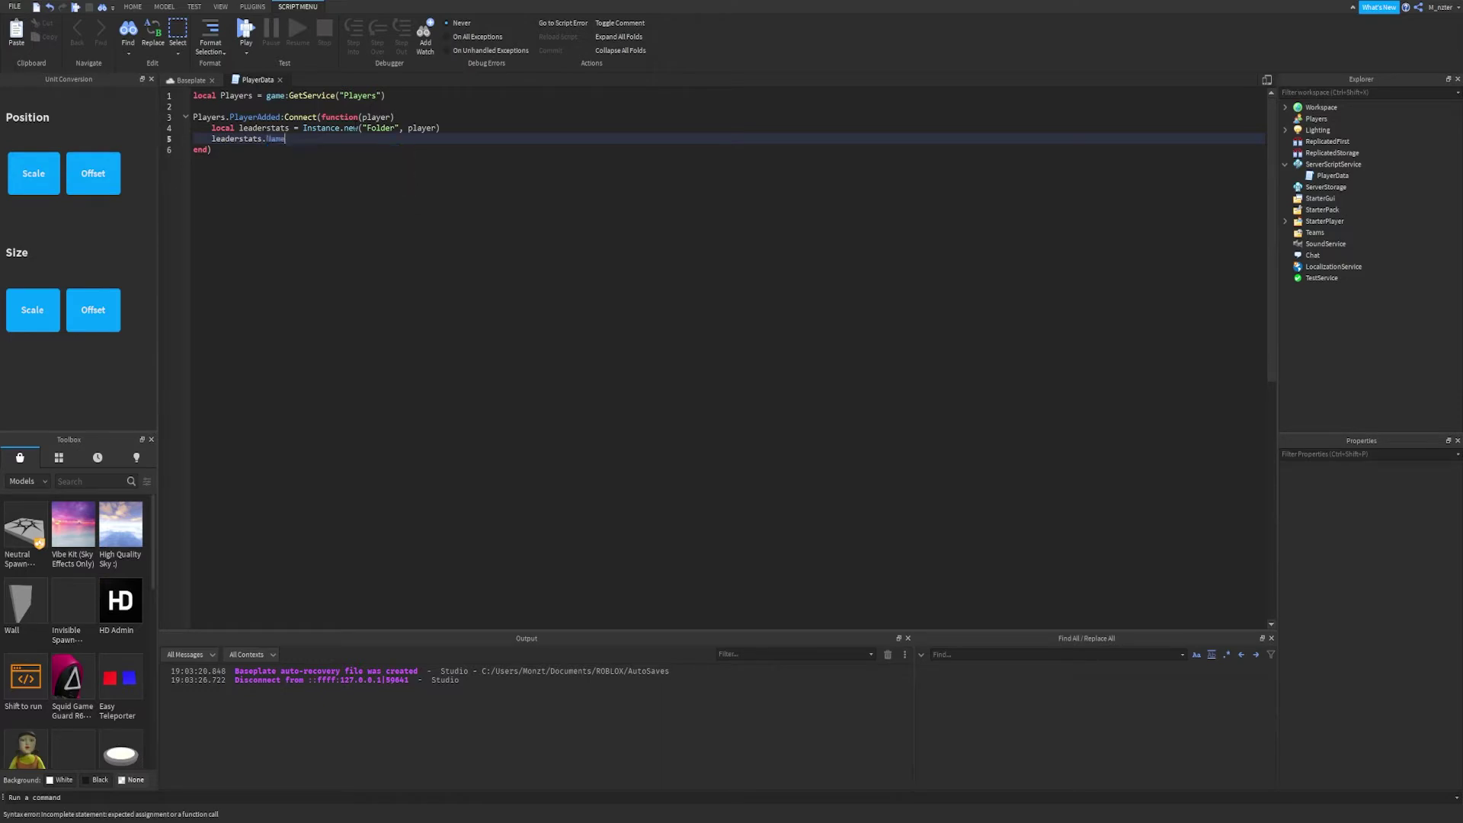
pyautogui.write(' = "leaderstats"')
# Below the leaderstats lines, declare a local variable coins as a new IntValue parented to leaderstats.
pyautogui.press('Return')
pyautogui.press('Return')
pyautogui.write('local')
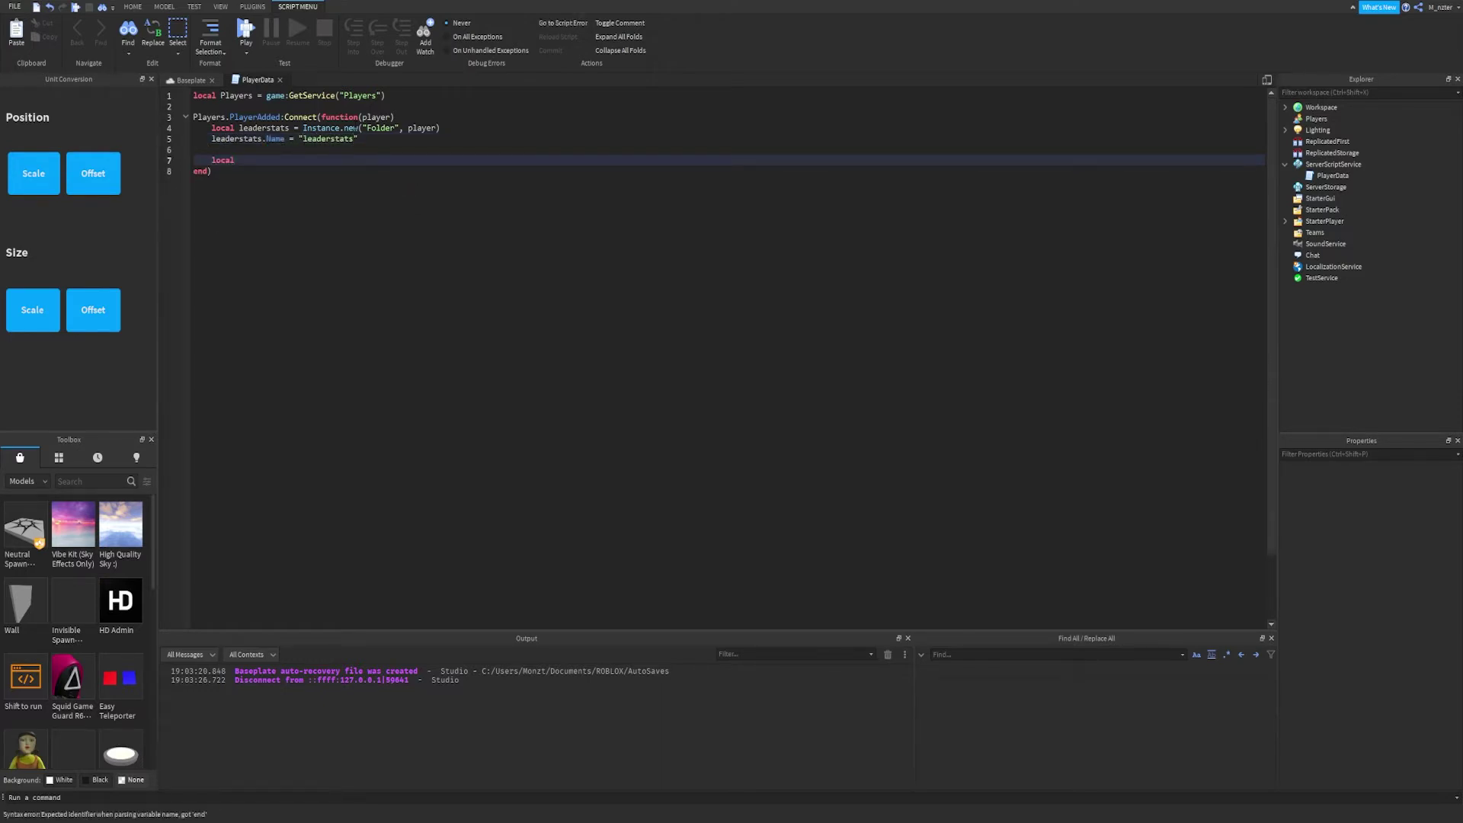
pyautogui.write(' coins = Instance')
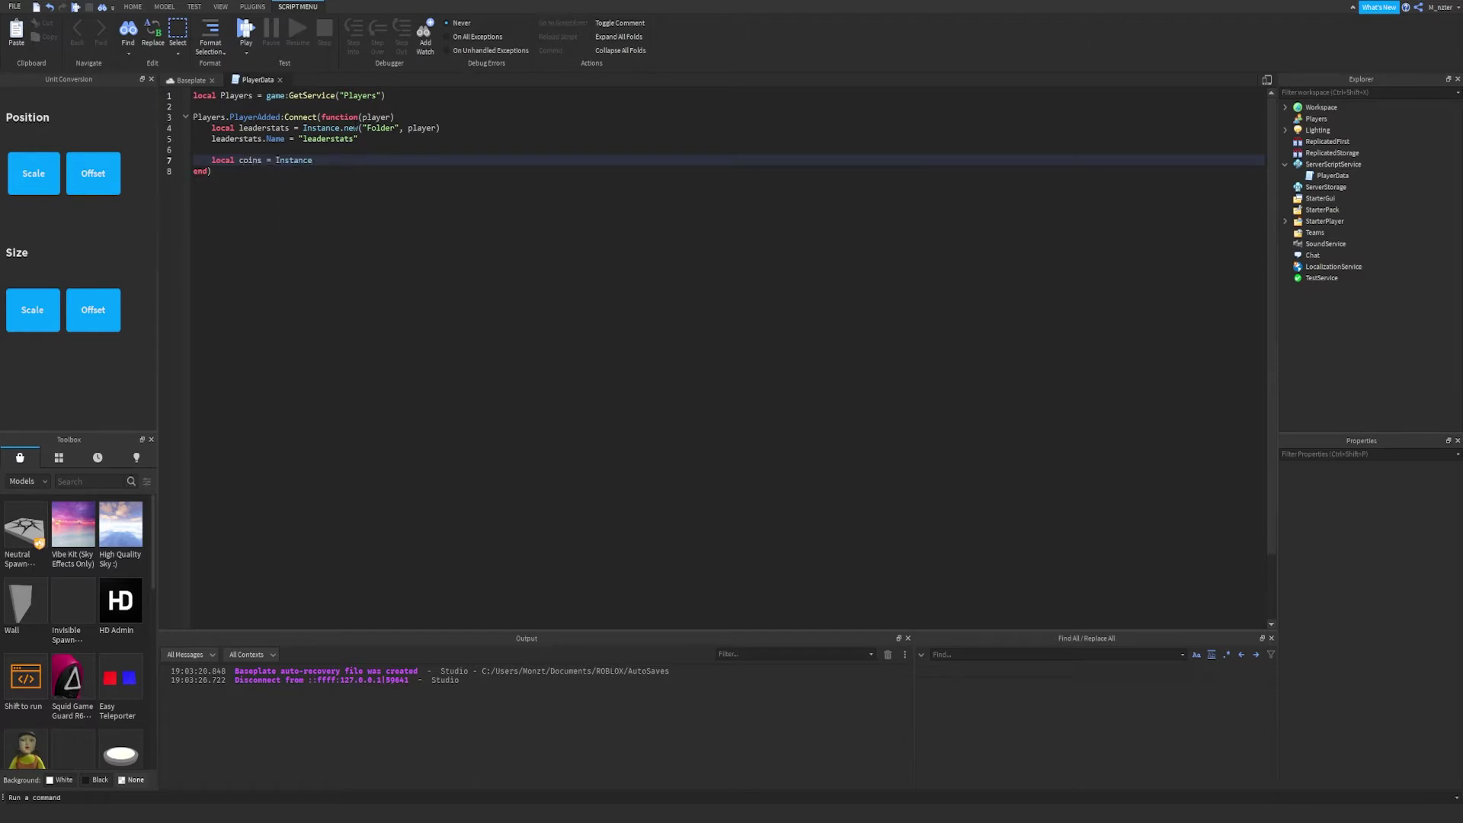
pyautogui.write('.new("IntValue")')
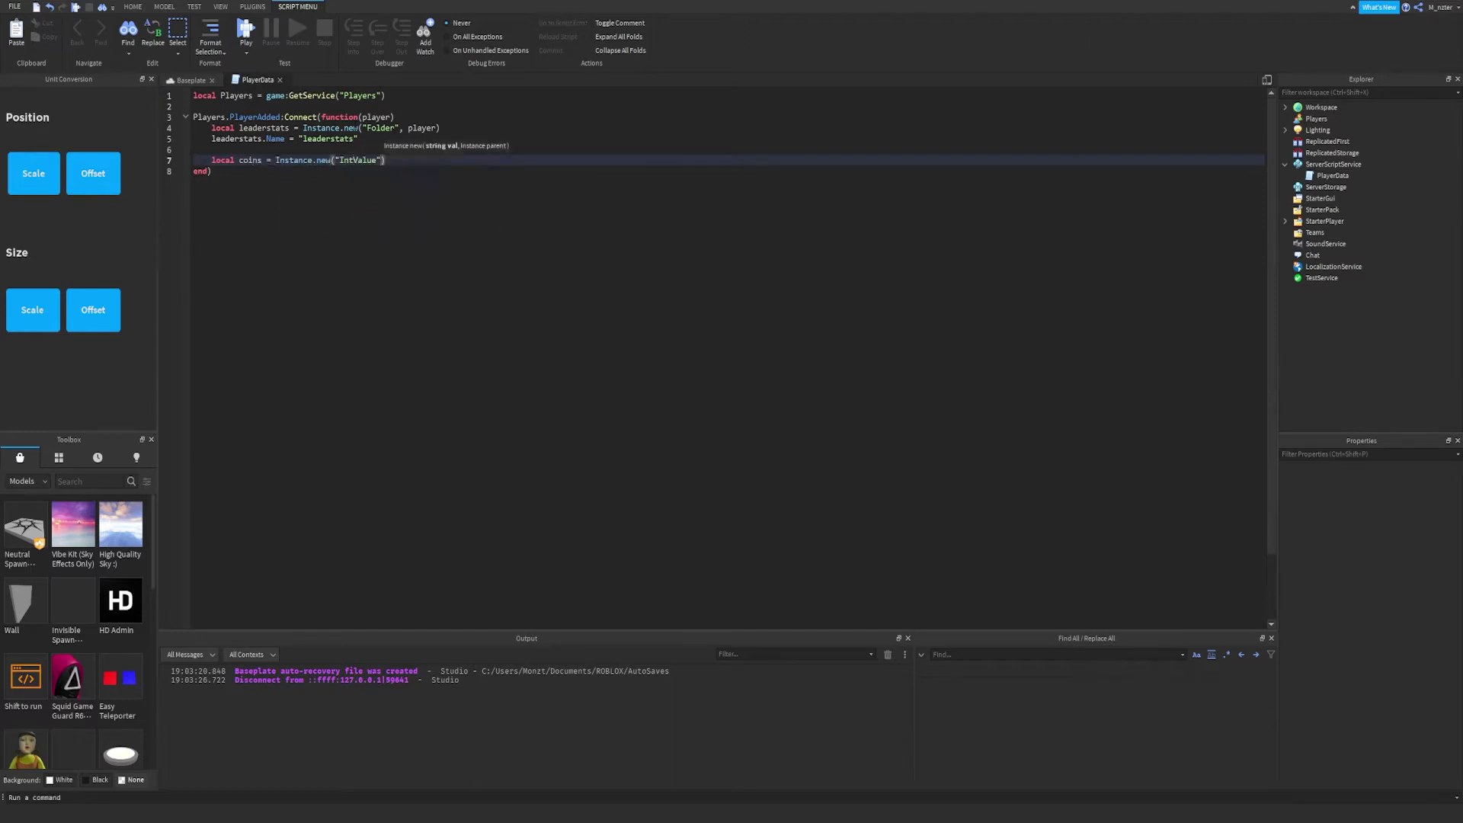
pyautogui.write(', leaderstats')
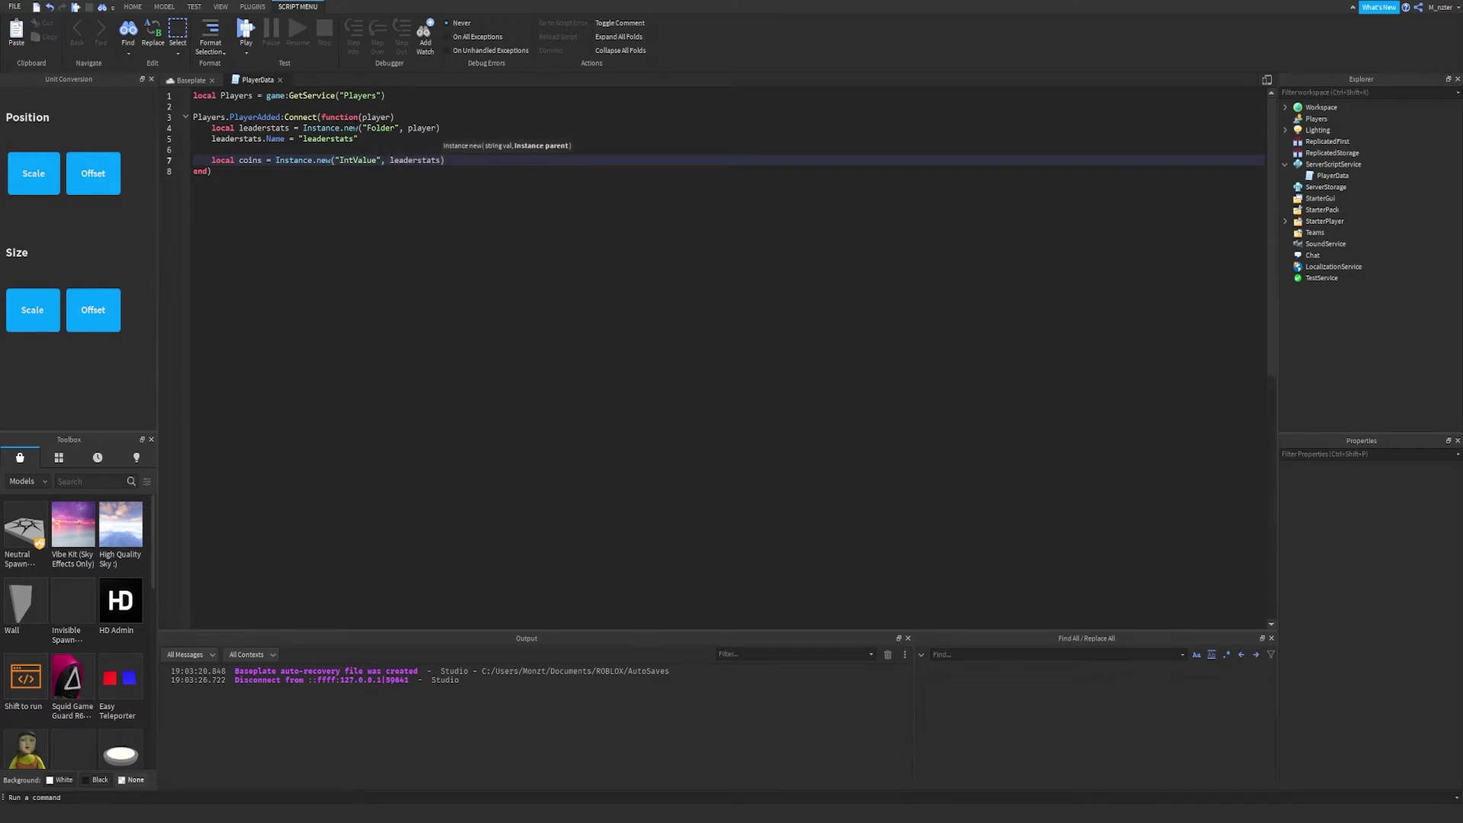
# Below the coins declaration, set coins.Name to "Coins" and coins.Value to 100.
pyautogui.press('Return')
pyautogui.write('coins.N')
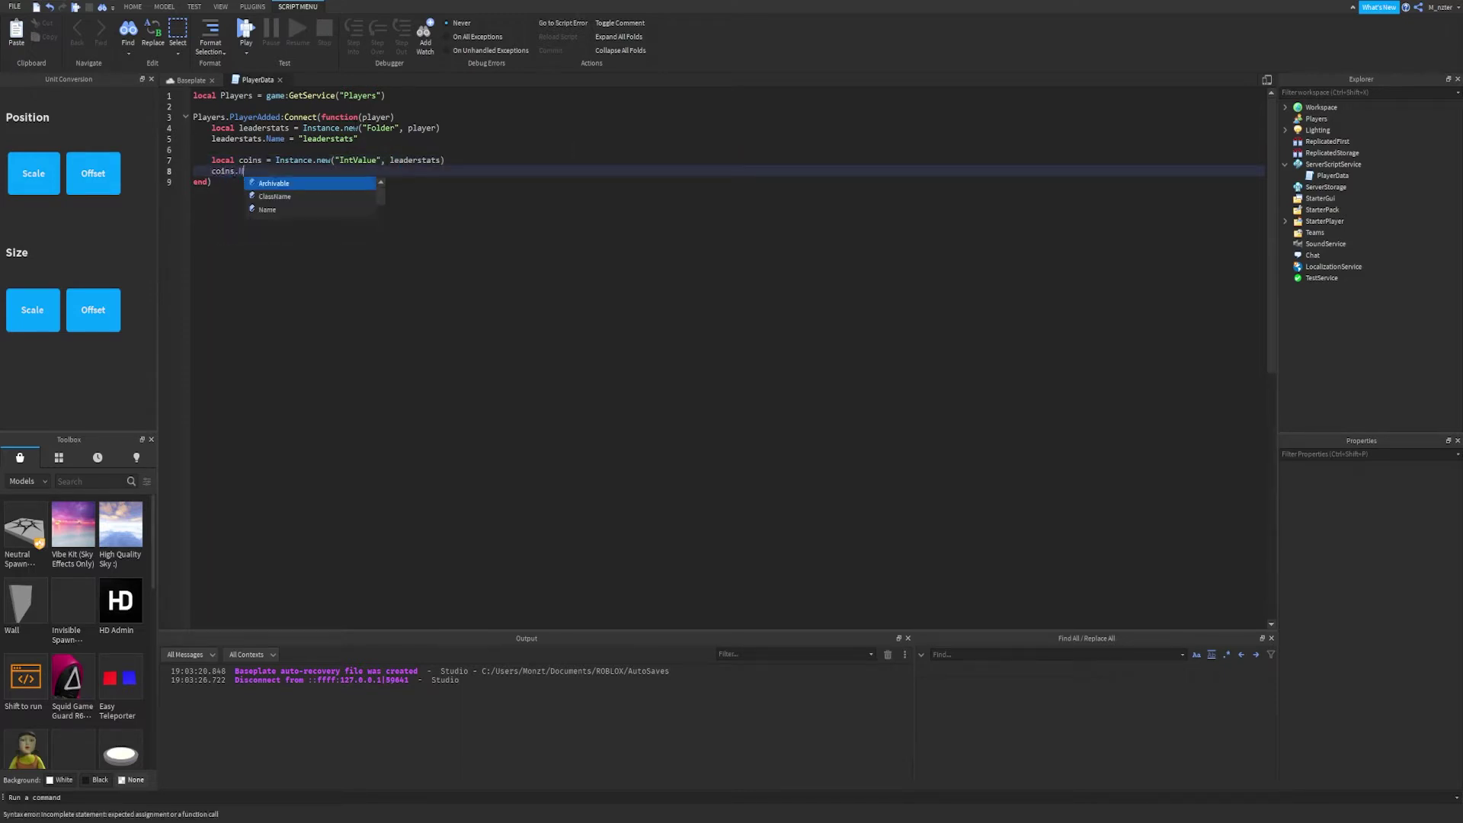
pyautogui.write('ame = "Coins"')
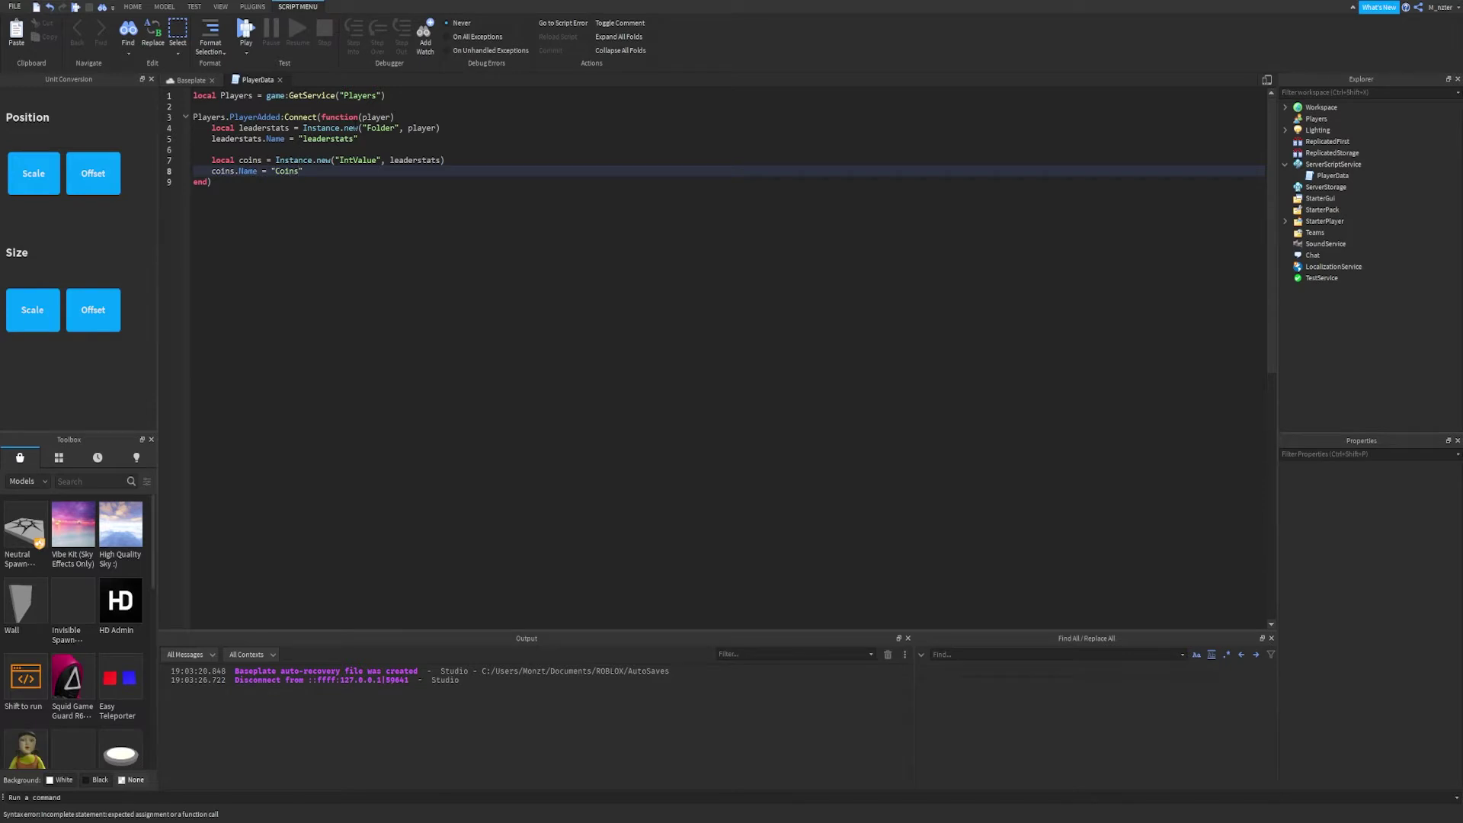
pyautogui.press('Return')
pyautogui.write('coins.Value =')
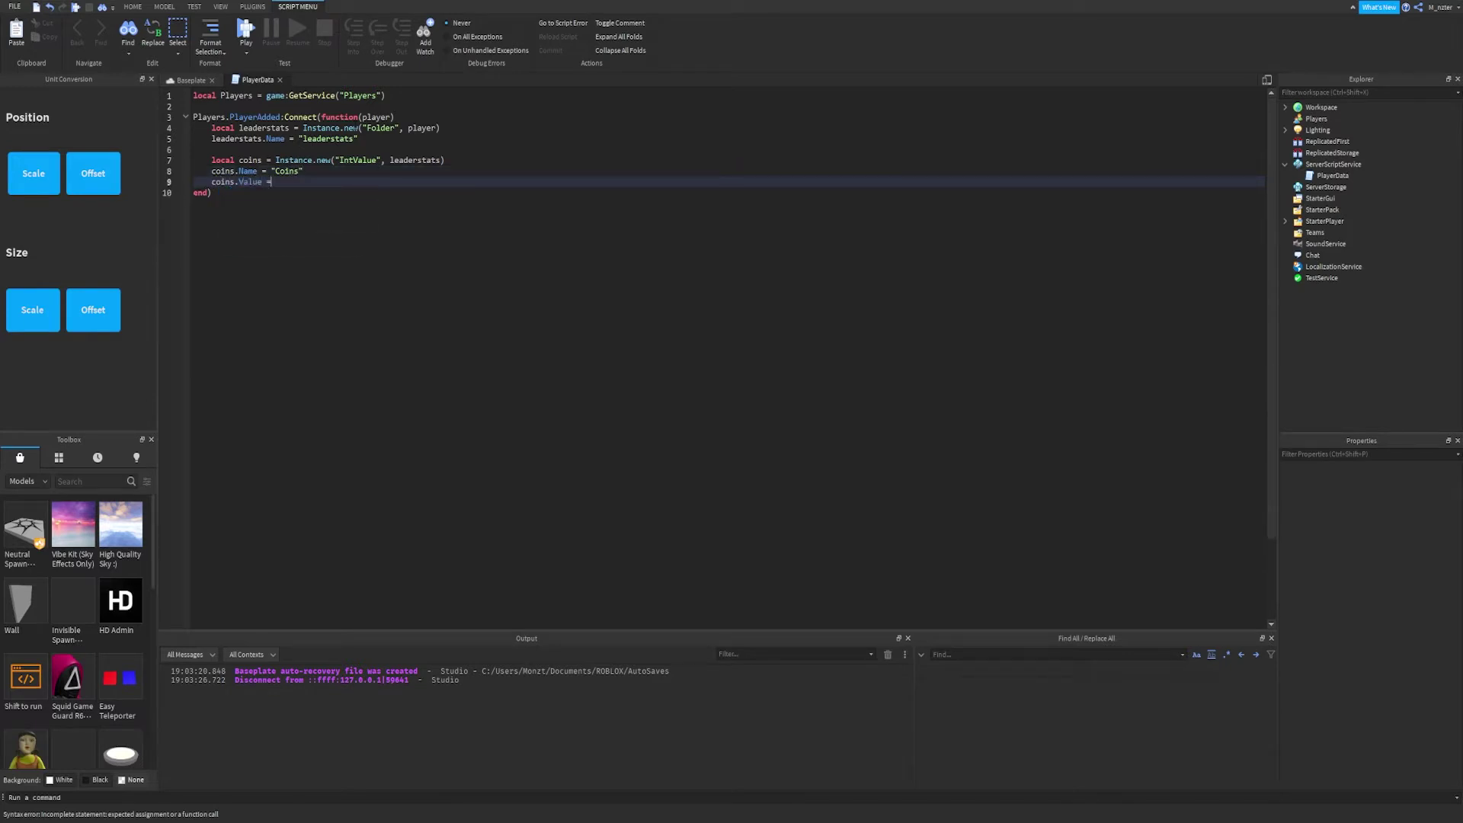
pyautogui.write(' 100')
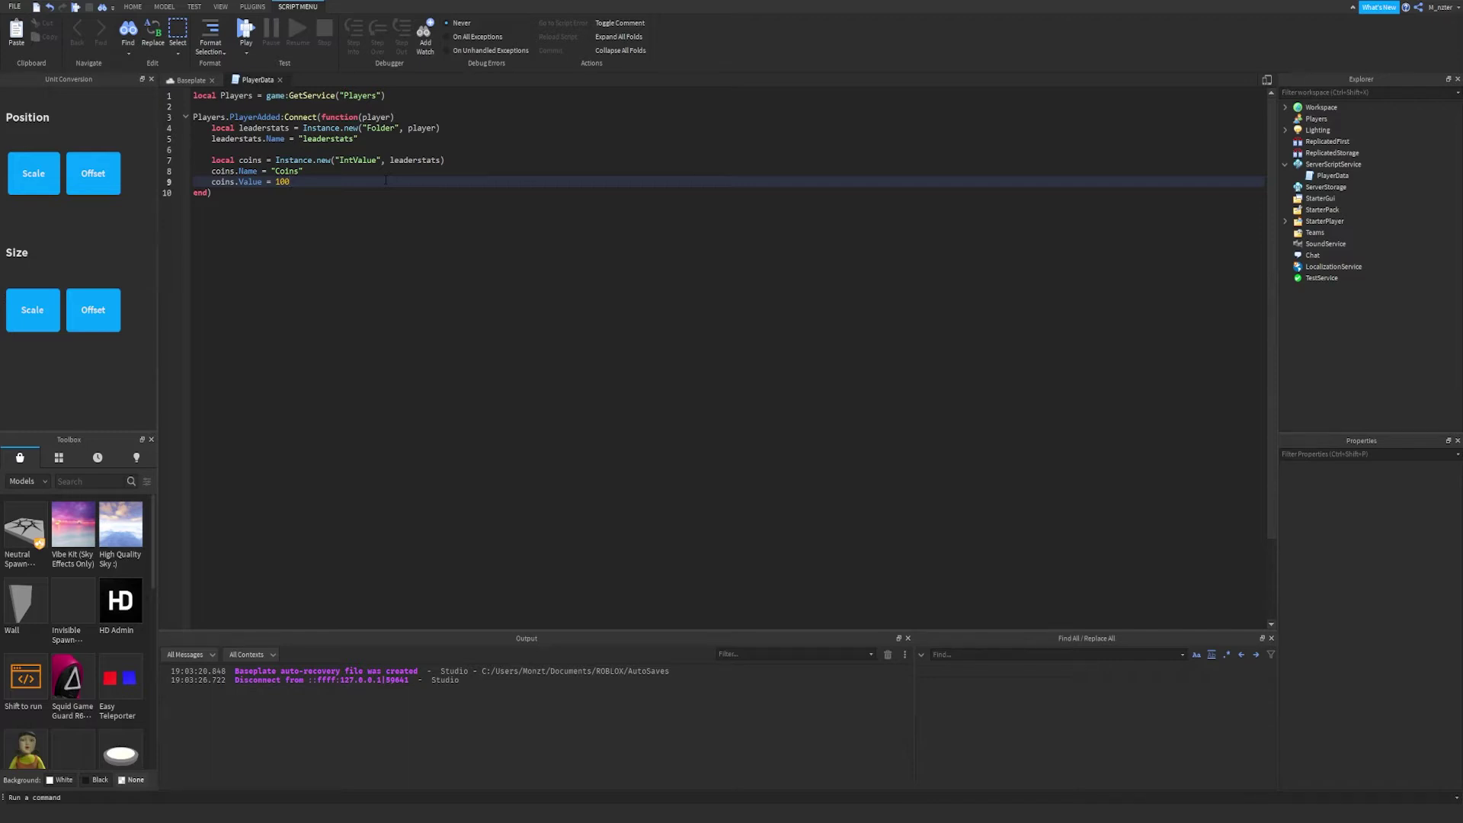
# Playtest the game to check the player's Coins entry on the leaderboard, and stop the test.
pyautogui.press('F5')
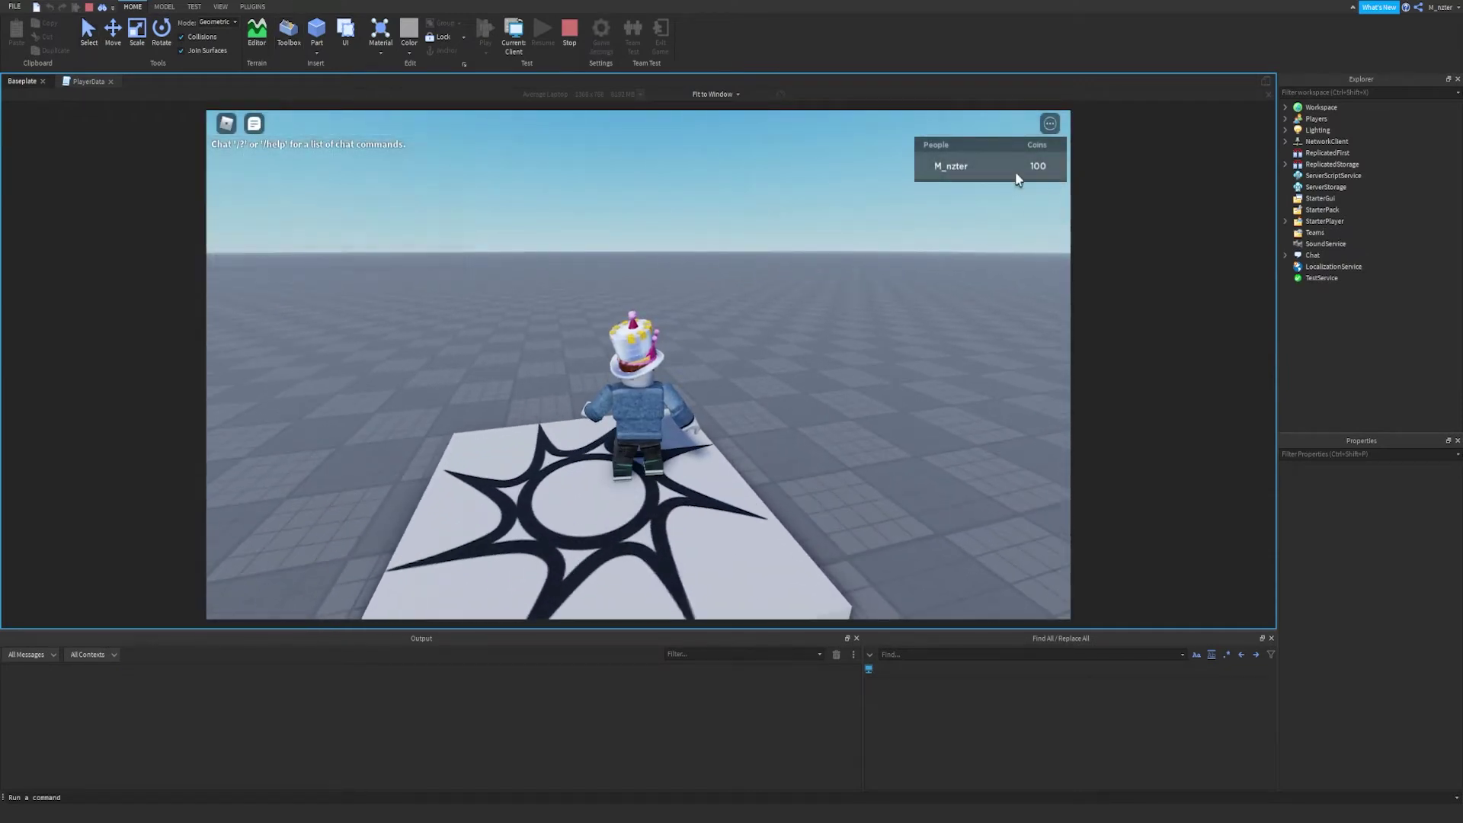
pyautogui.hotkey('shift', 'F5')
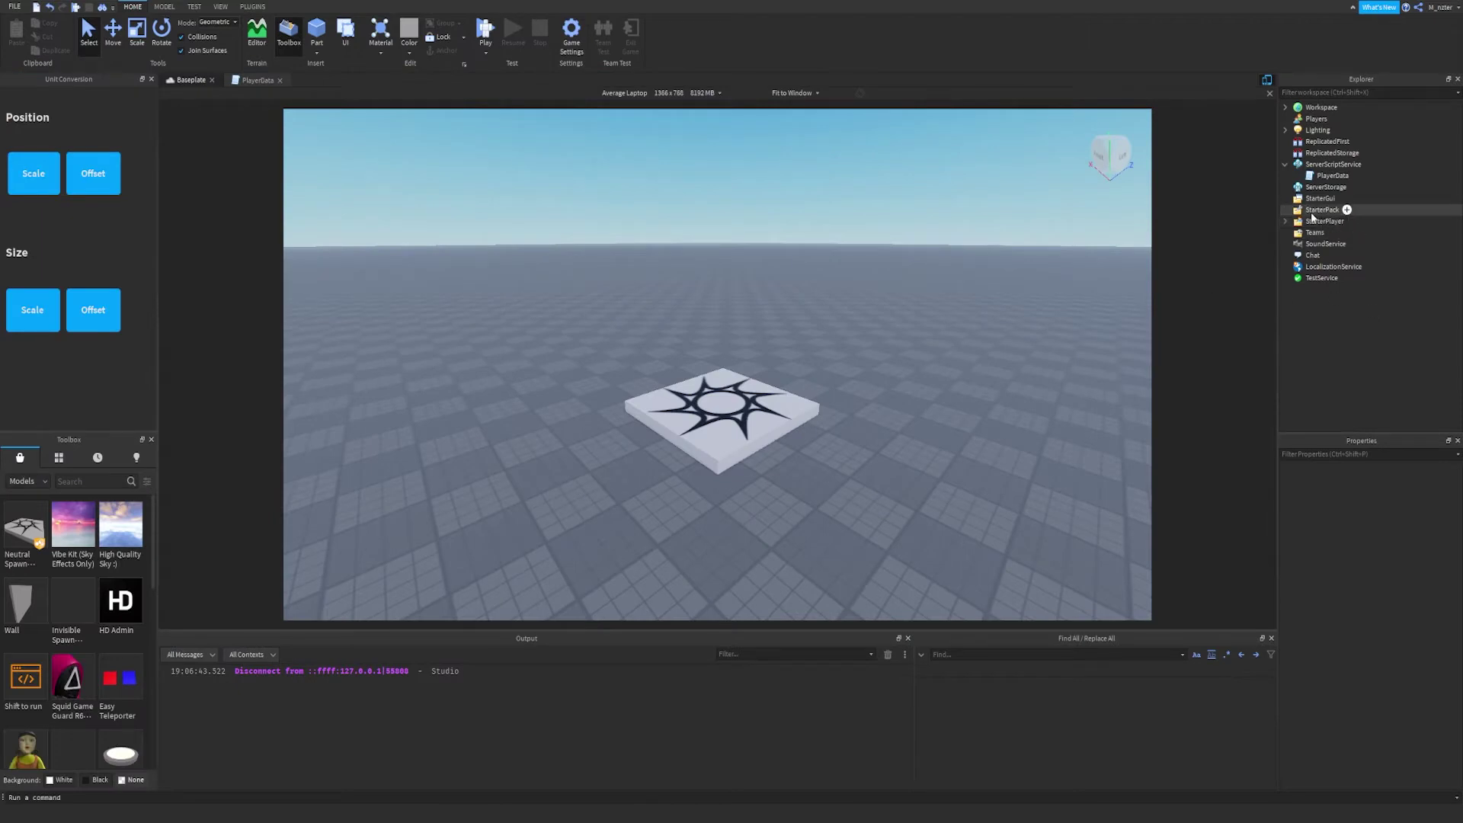
# Insert a ScreenGui into StarterGui and rename it ShopGUI.
pyautogui.click(1329, 198)
pyautogui.click(1343, 198)
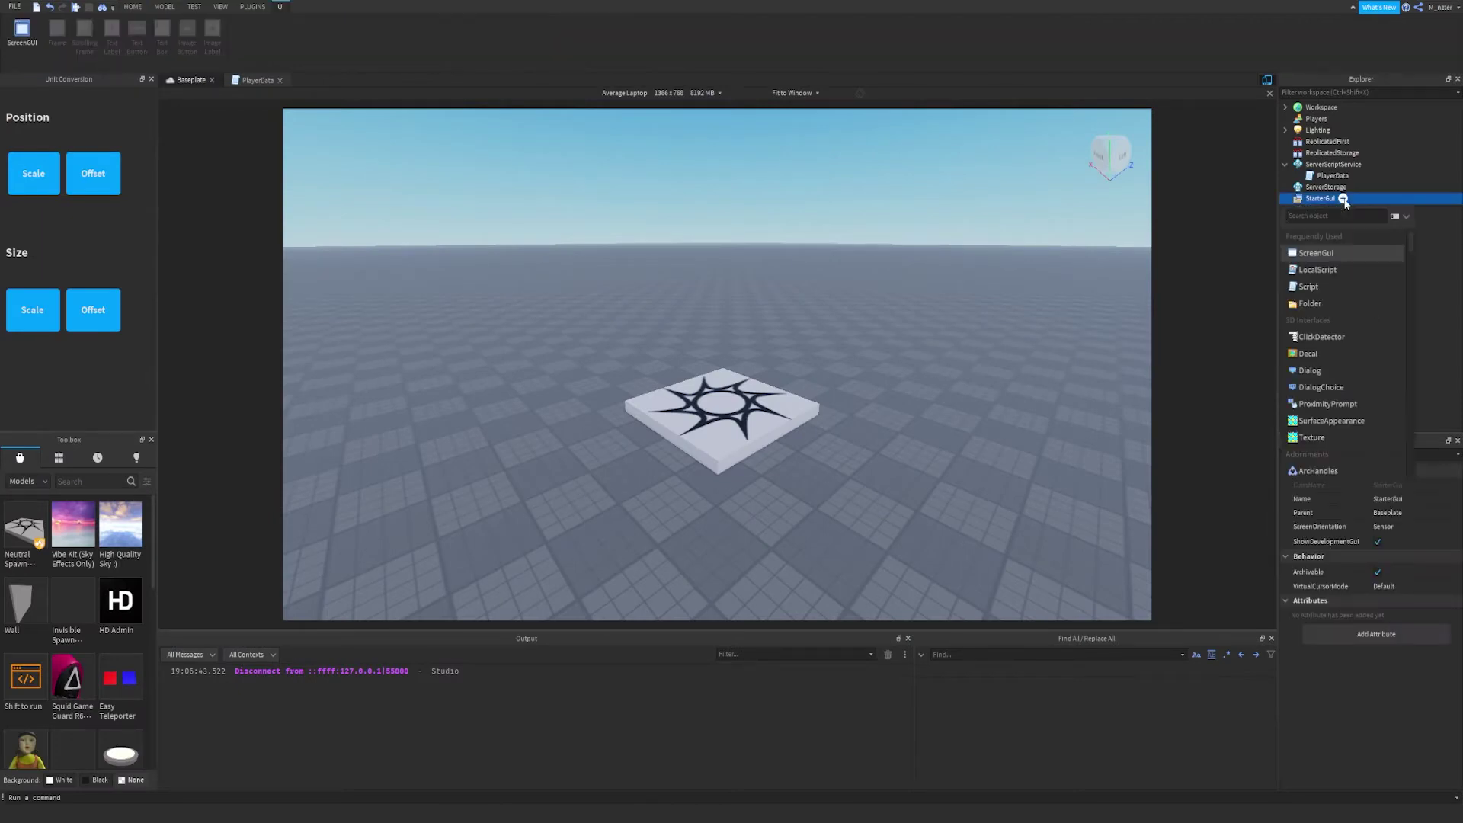
pyautogui.write('Gui')
pyautogui.press('Return')
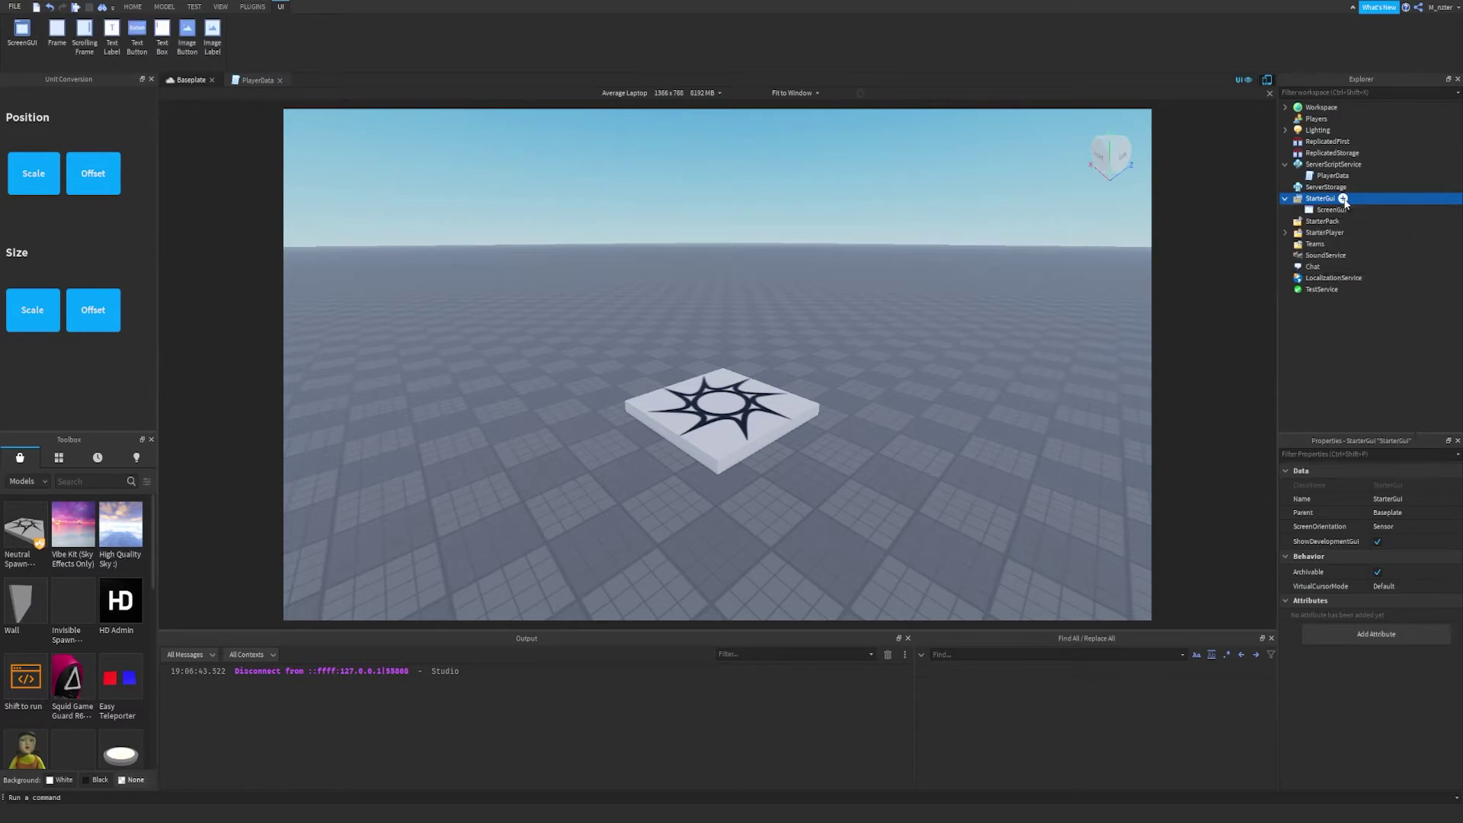
pyautogui.press('F2')
pyautogui.write('Shop')
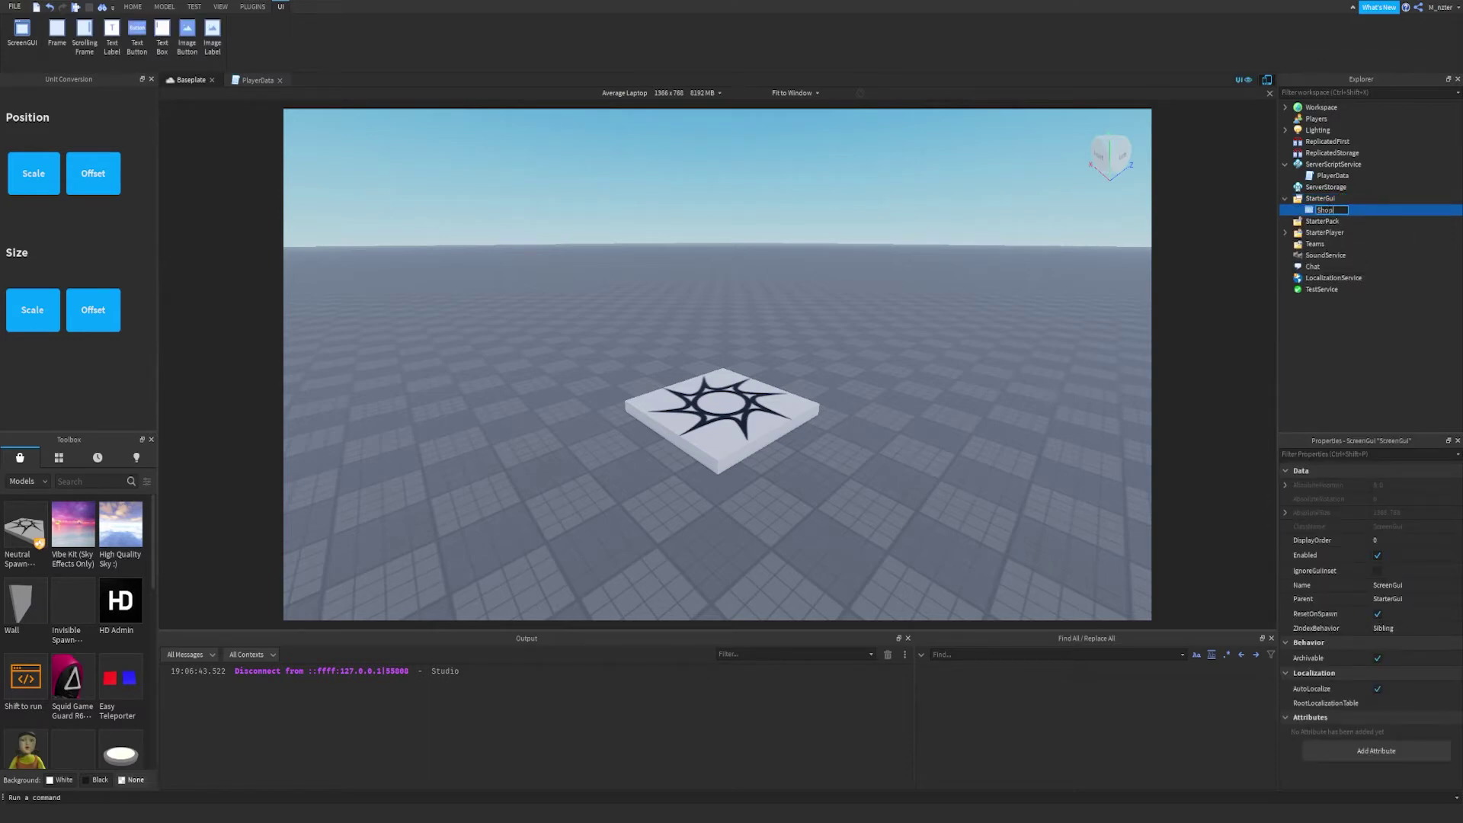
pyautogui.write('GUI')
pyautogui.press('Return')
# Insert a Frame into ShopGUI.
pyautogui.click(1351, 210)
pyautogui.write('Fra')
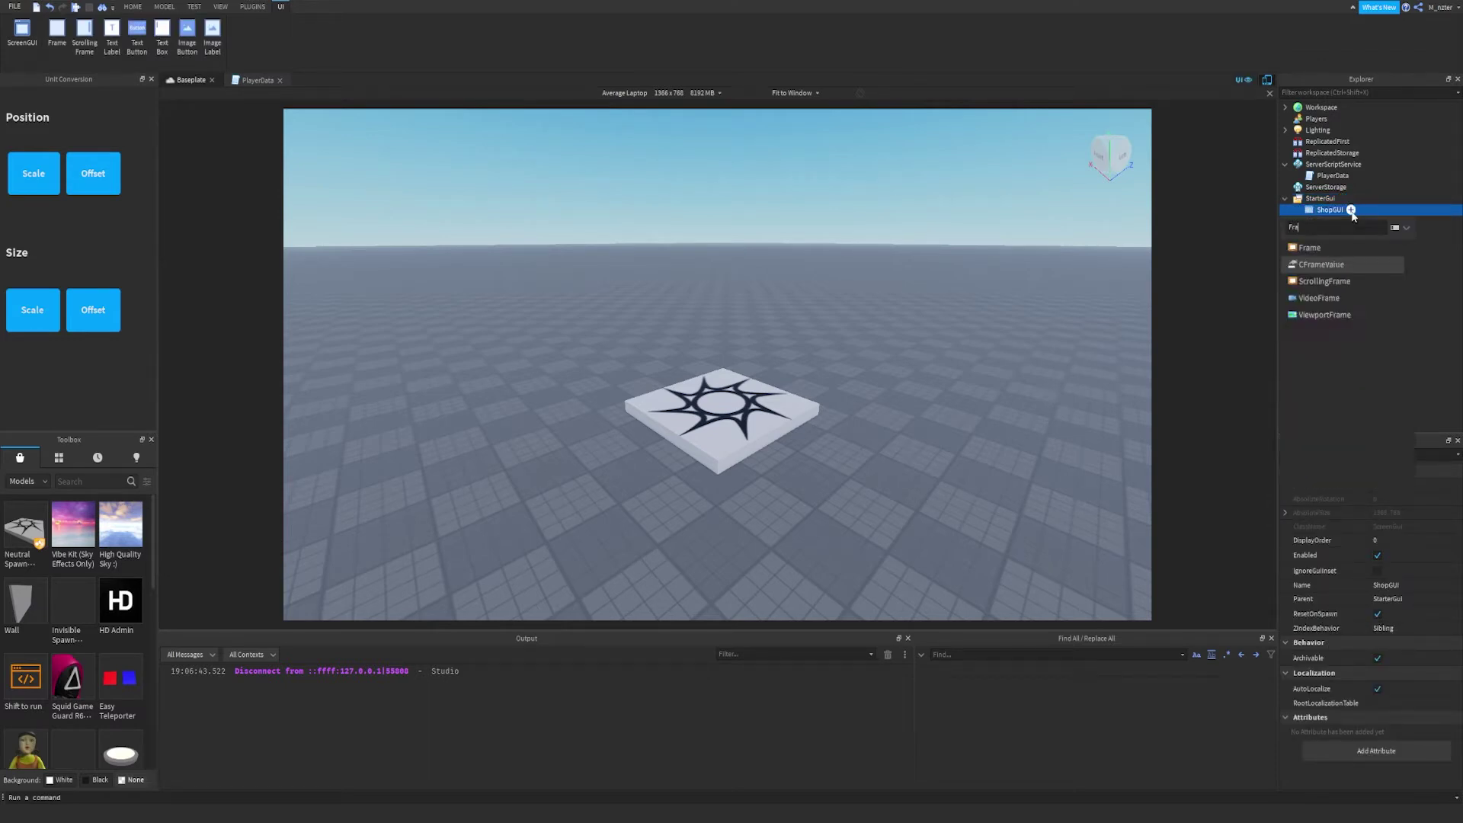
pyautogui.press('Return')
# Convert the Frame's size to scale with AutoScale Lite's Unit Conversion and move it to about 0.401, 0.248 in scale.
pyautogui.click(253, 8)
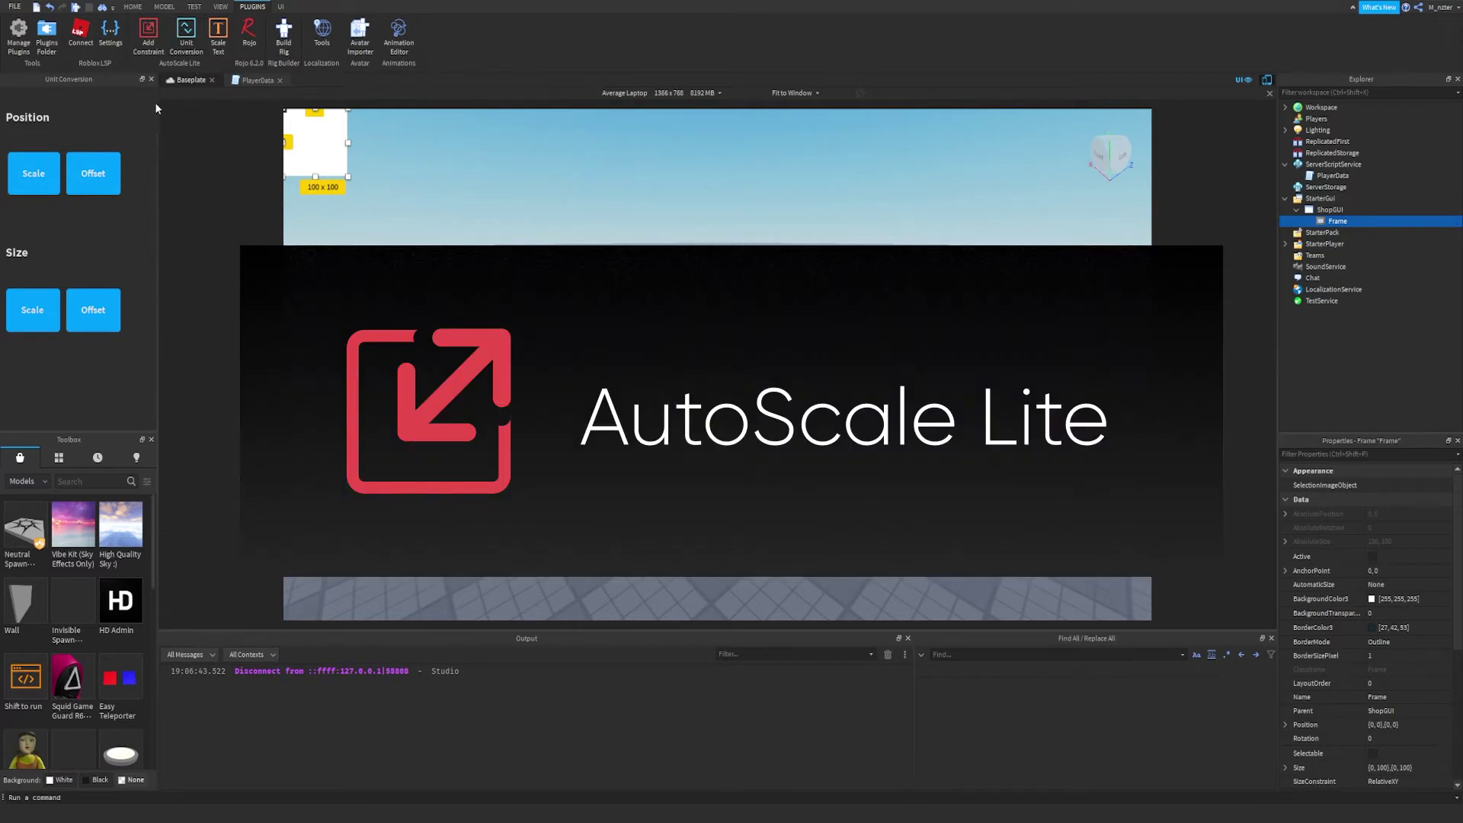
pyautogui.click(184, 39)
pyautogui.click(184, 44)
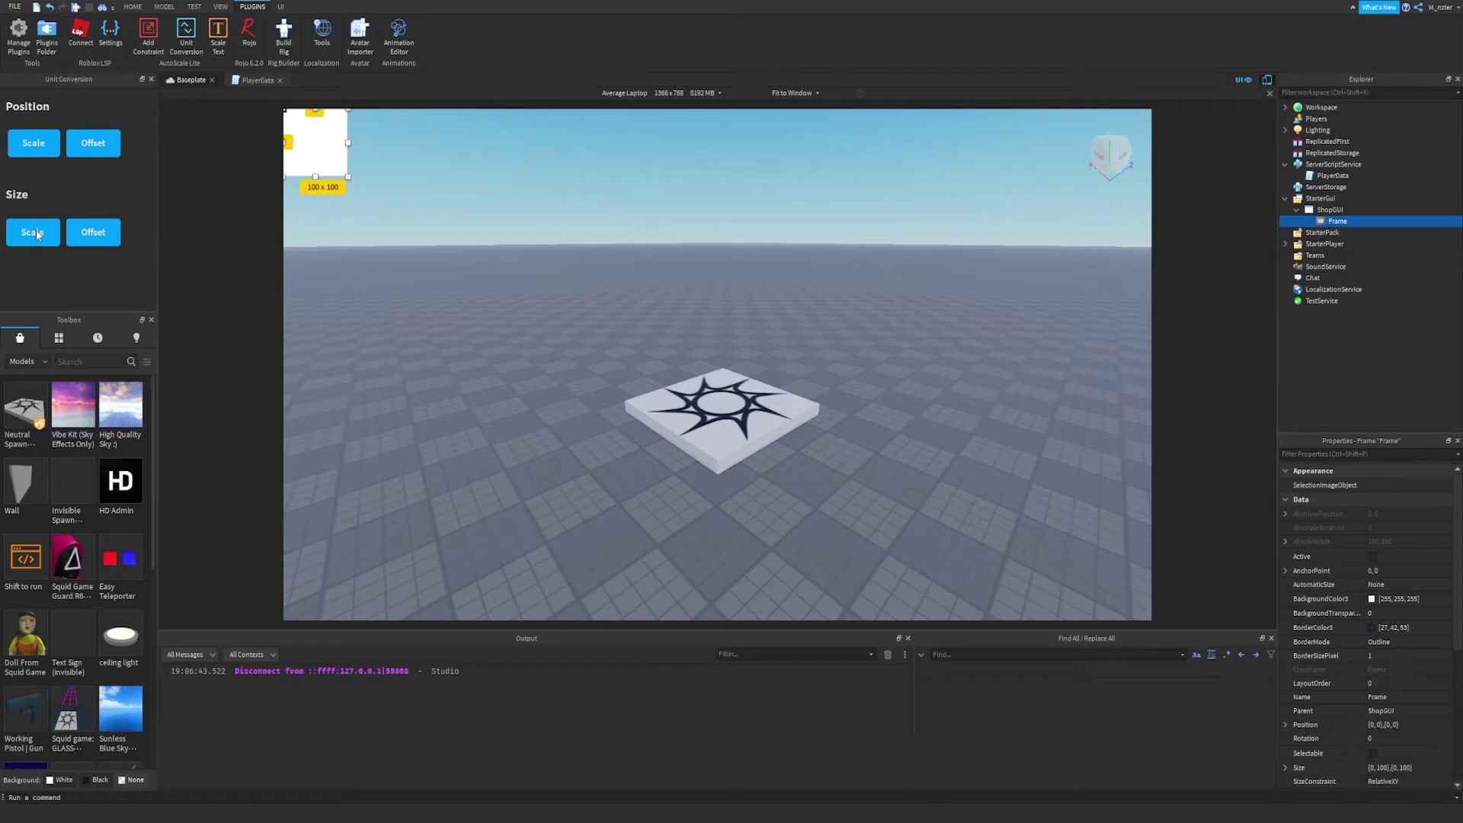
pyautogui.click(34, 232)
pyautogui.moveTo(333, 162); pyautogui.dragTo(684, 287)
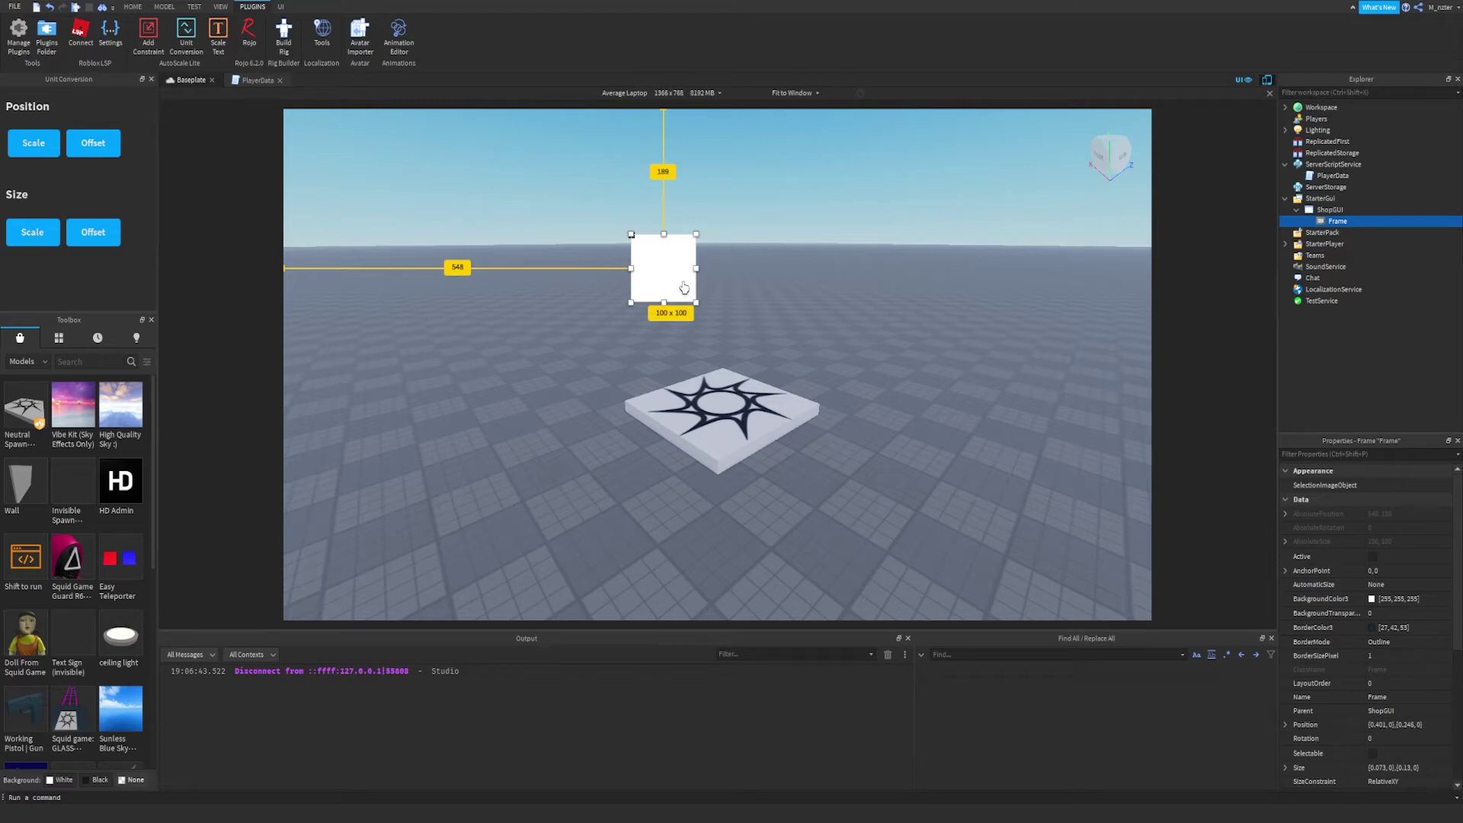
# Preview the Frame's scaling on an emulated iPhone 4S against the full viewport, and turn device emulation off.
pyautogui.click(683, 92)
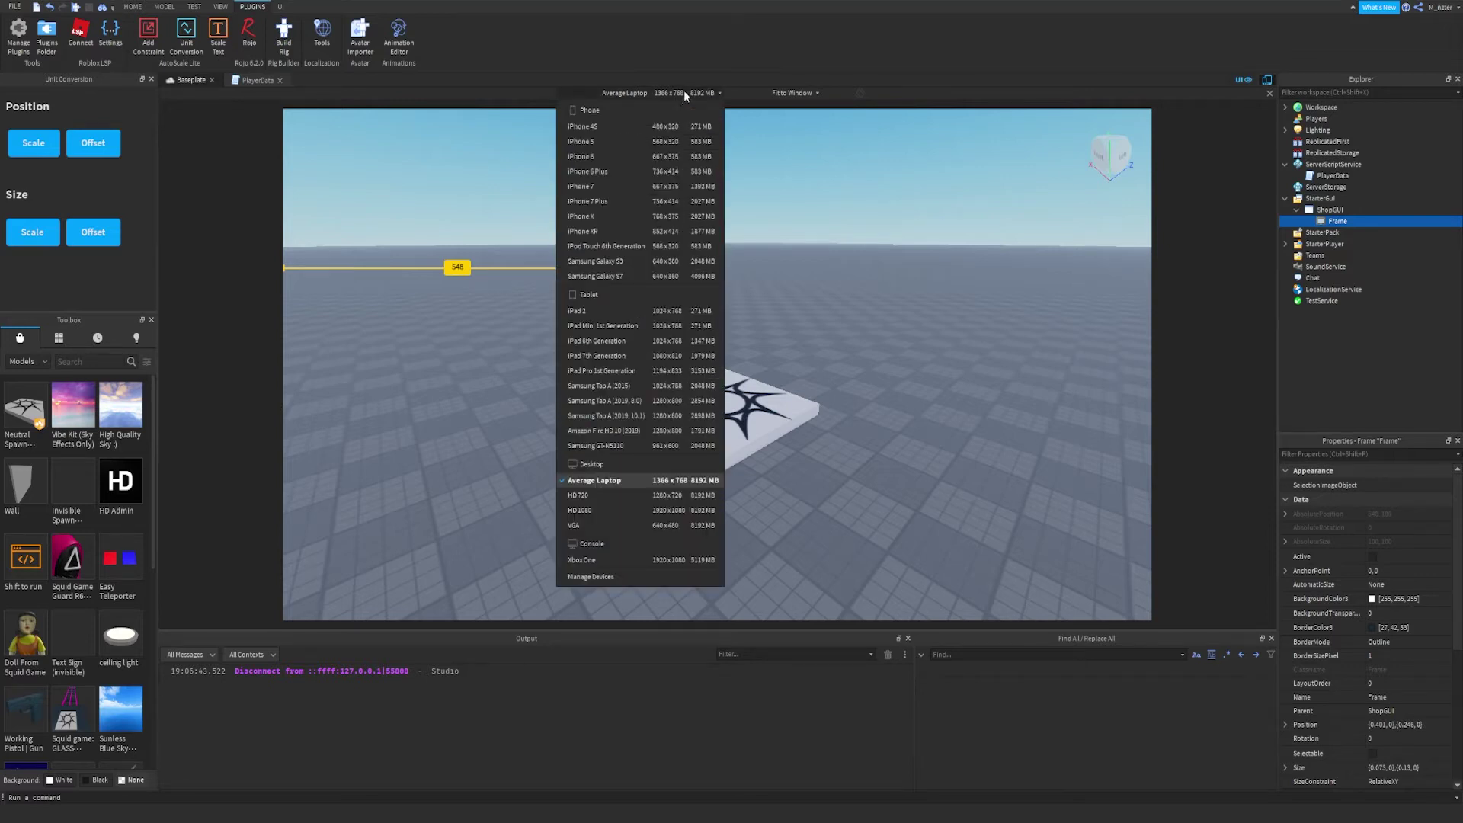
pyautogui.click(675, 131)
pyautogui.click(1268, 80)
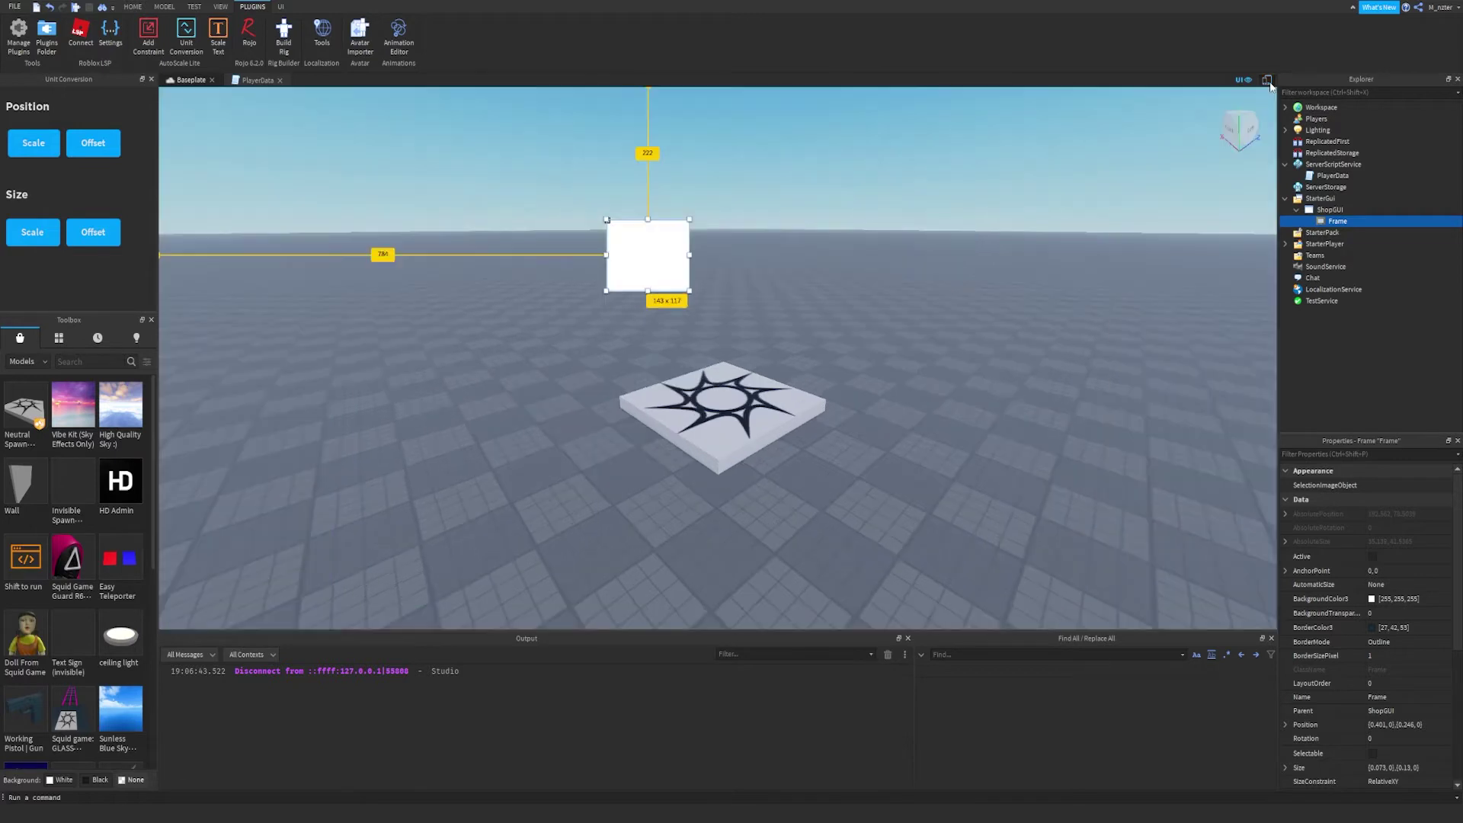
pyautogui.click(1267, 81)
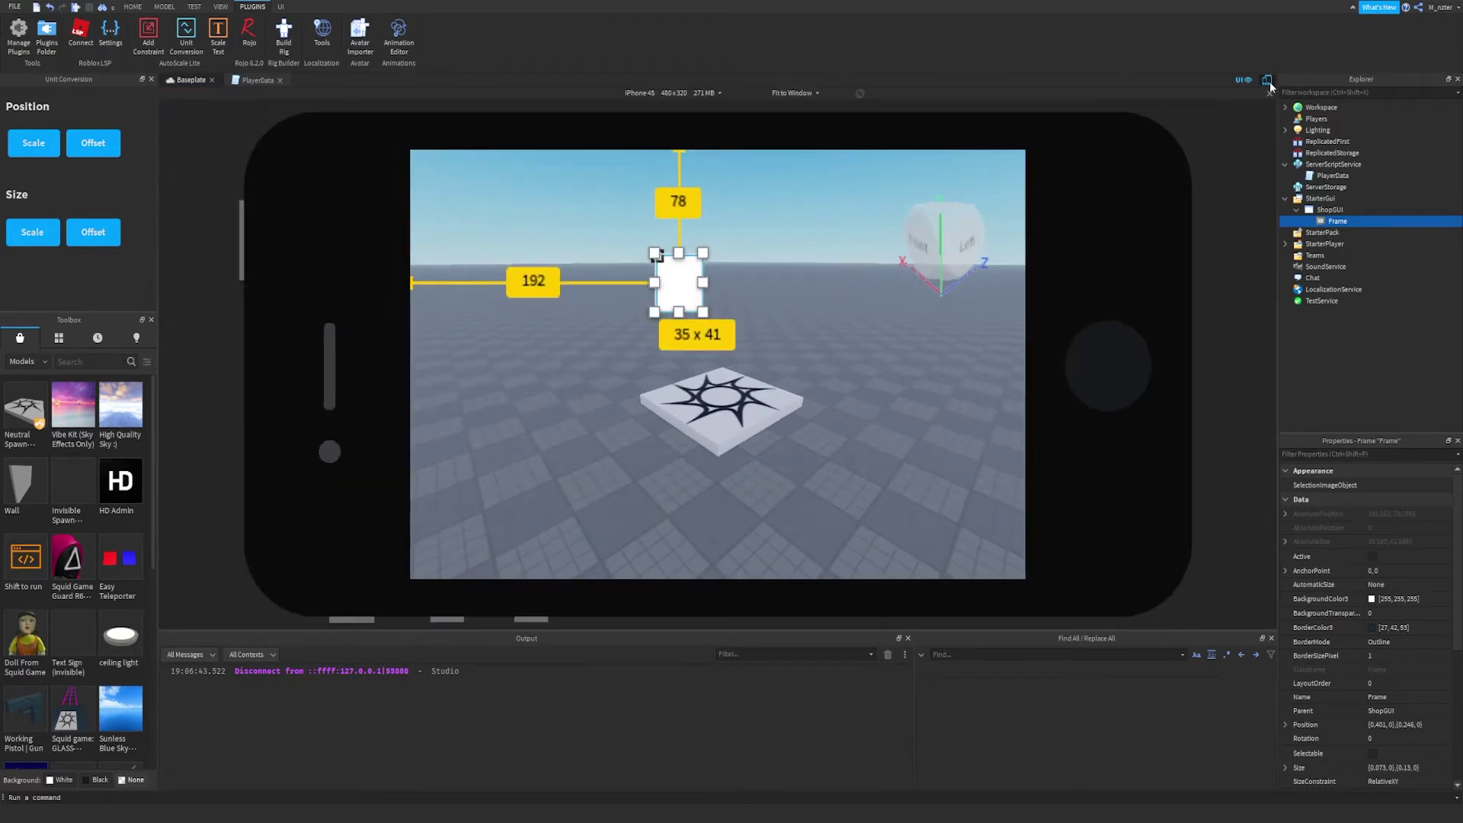
pyautogui.click(1267, 81)
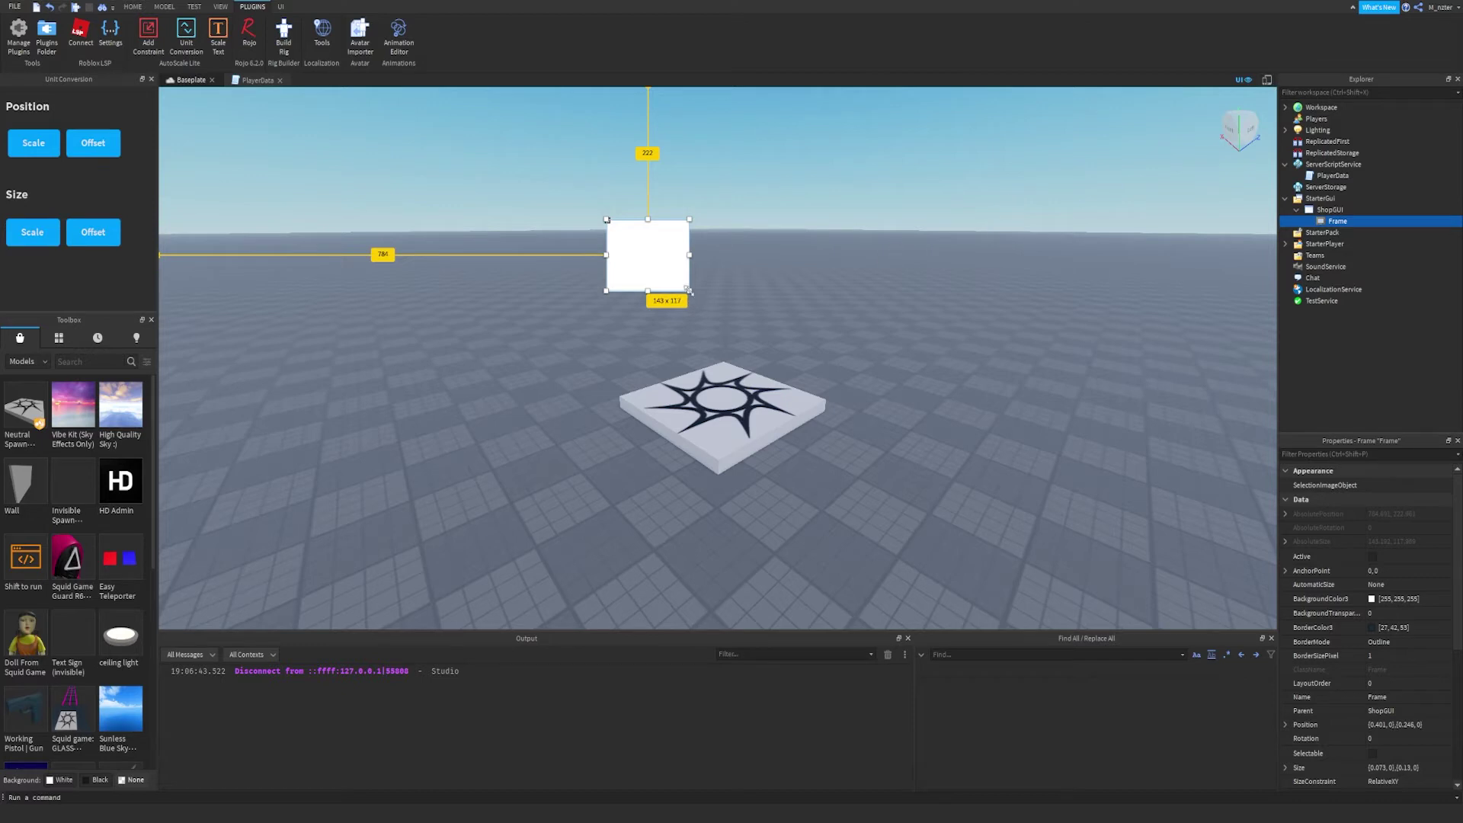
# Enlarge the Frame to about 0.284 by 0.62 in scale and centre it at position 0.358, 0.189.
pyautogui.moveTo(688, 290); pyautogui.dragTo(926, 557)
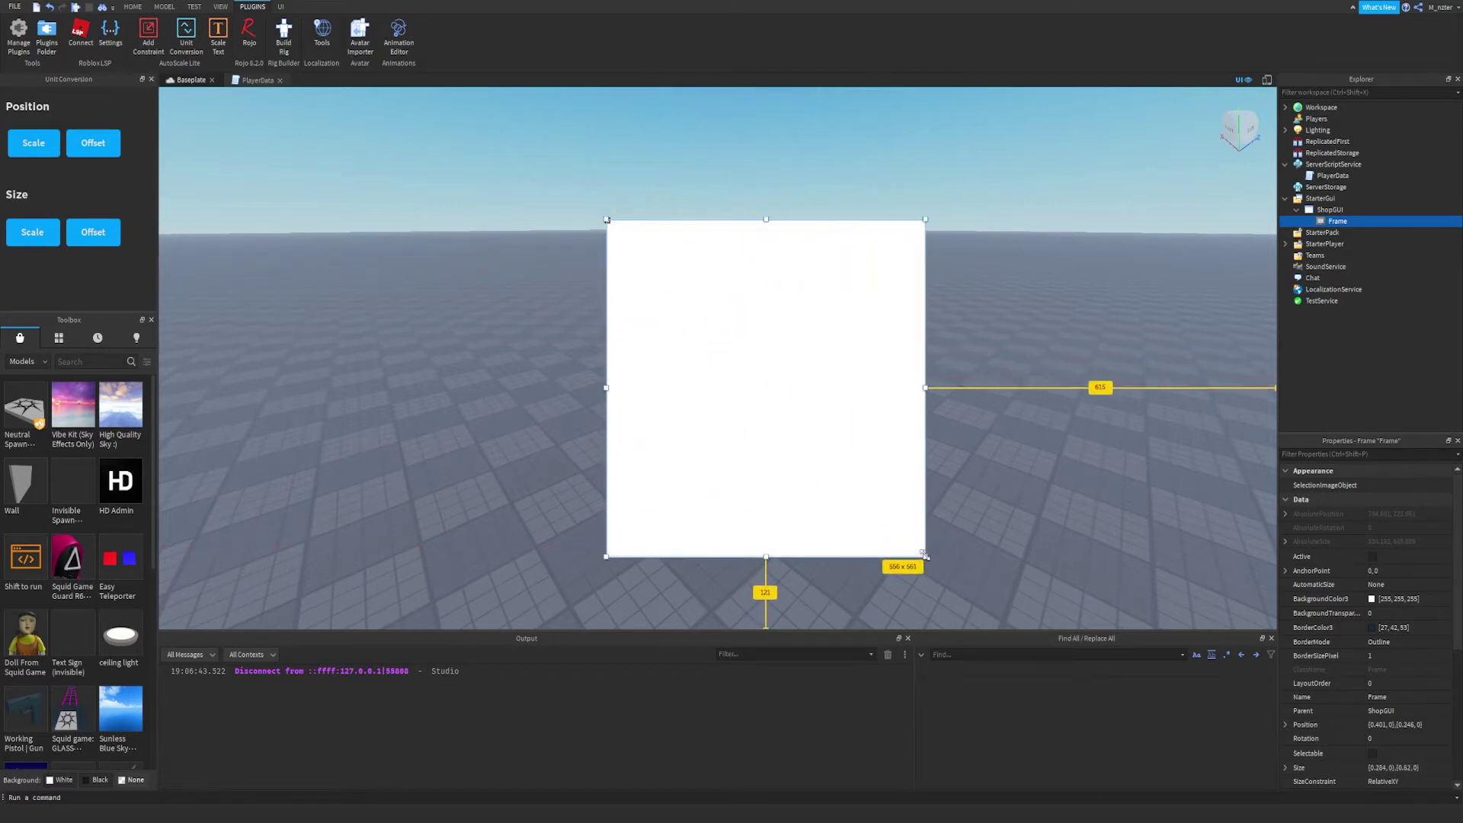
pyautogui.moveTo(854, 398); pyautogui.dragTo(781, 357)
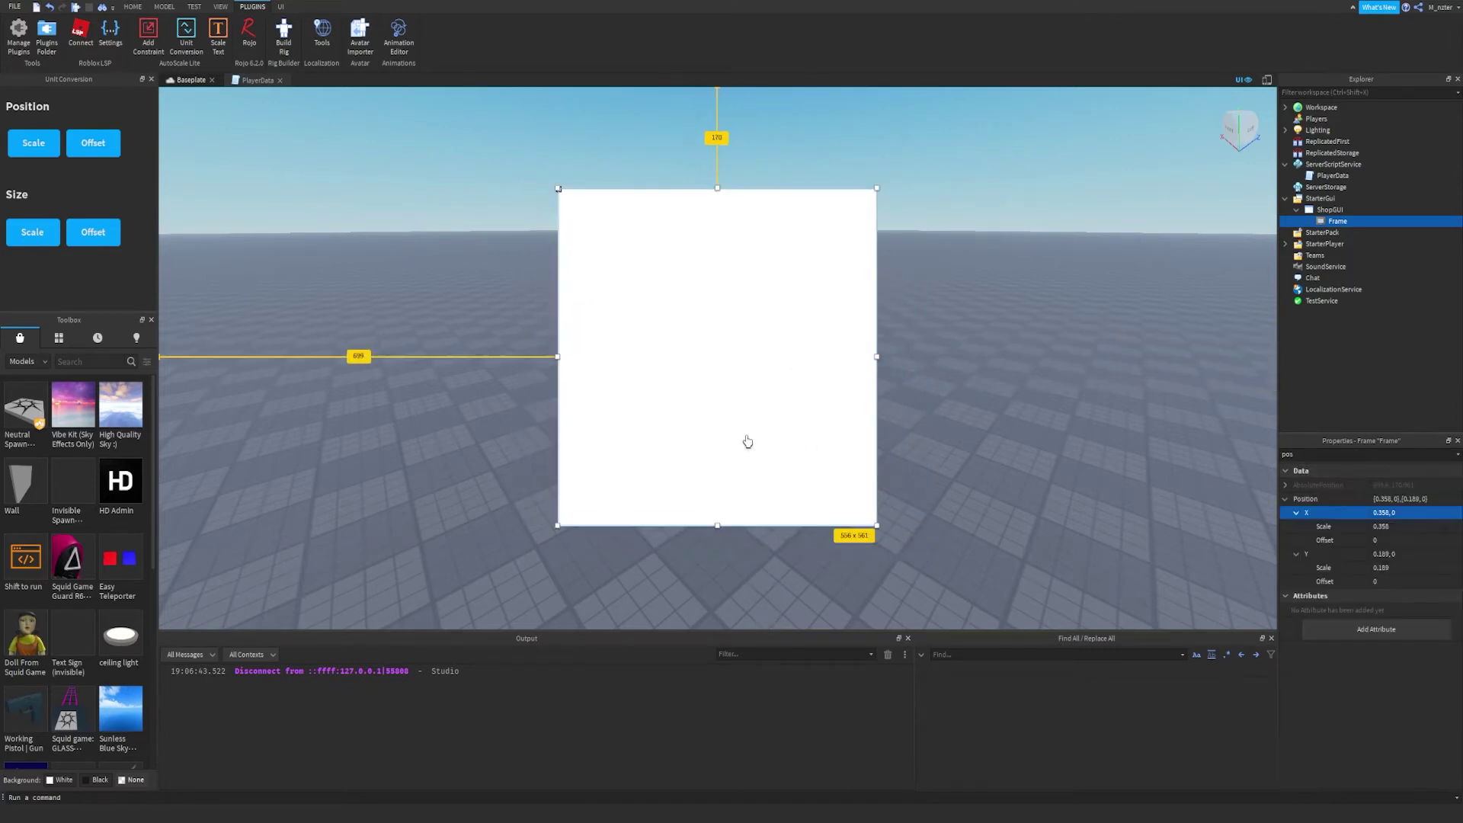
# Insert a UICorner into the Frame to round its corners.
pyautogui.moveTo(1394, 222)
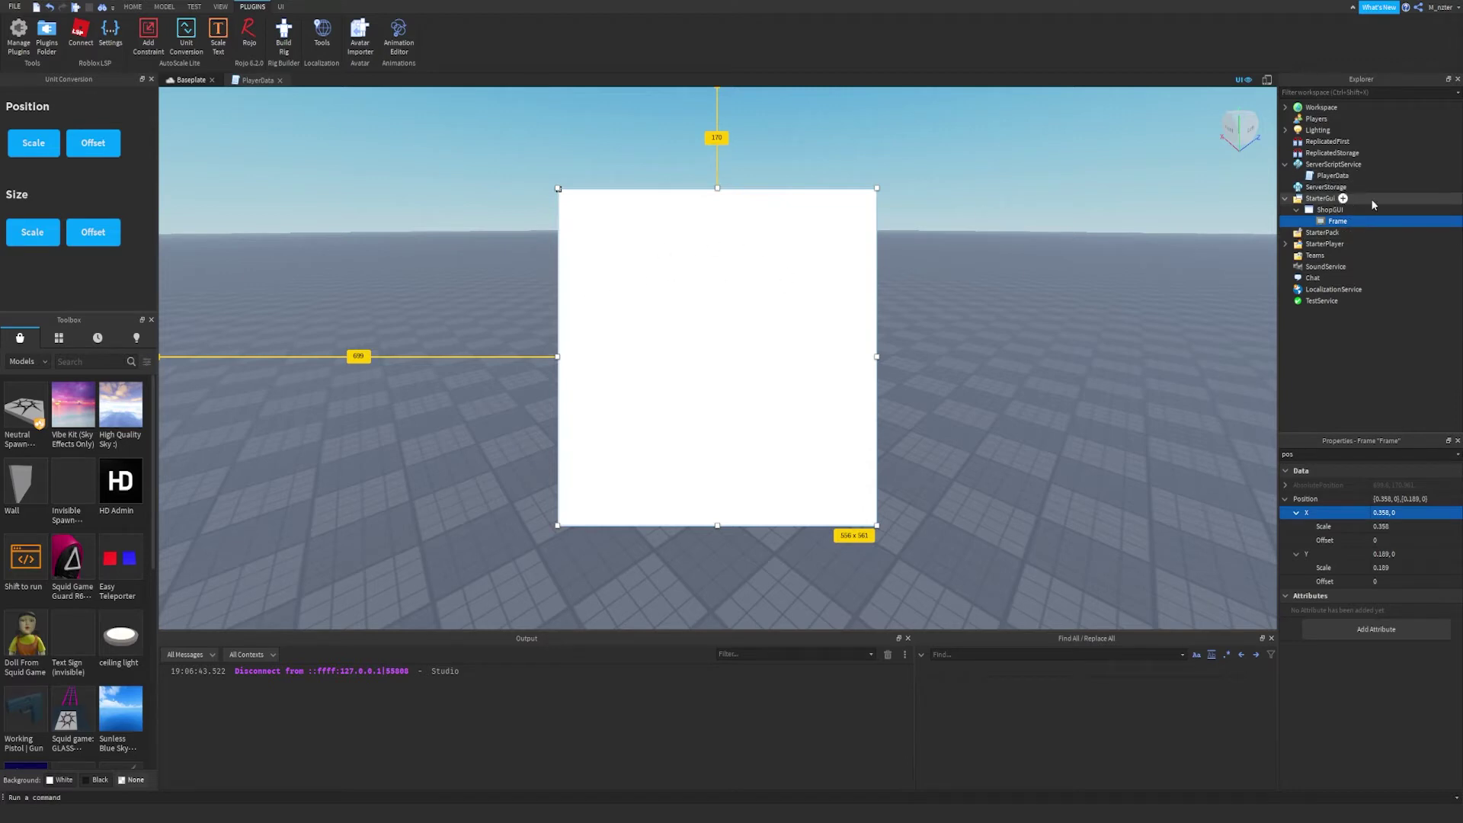
pyautogui.click(1354, 222)
pyautogui.write('UI')
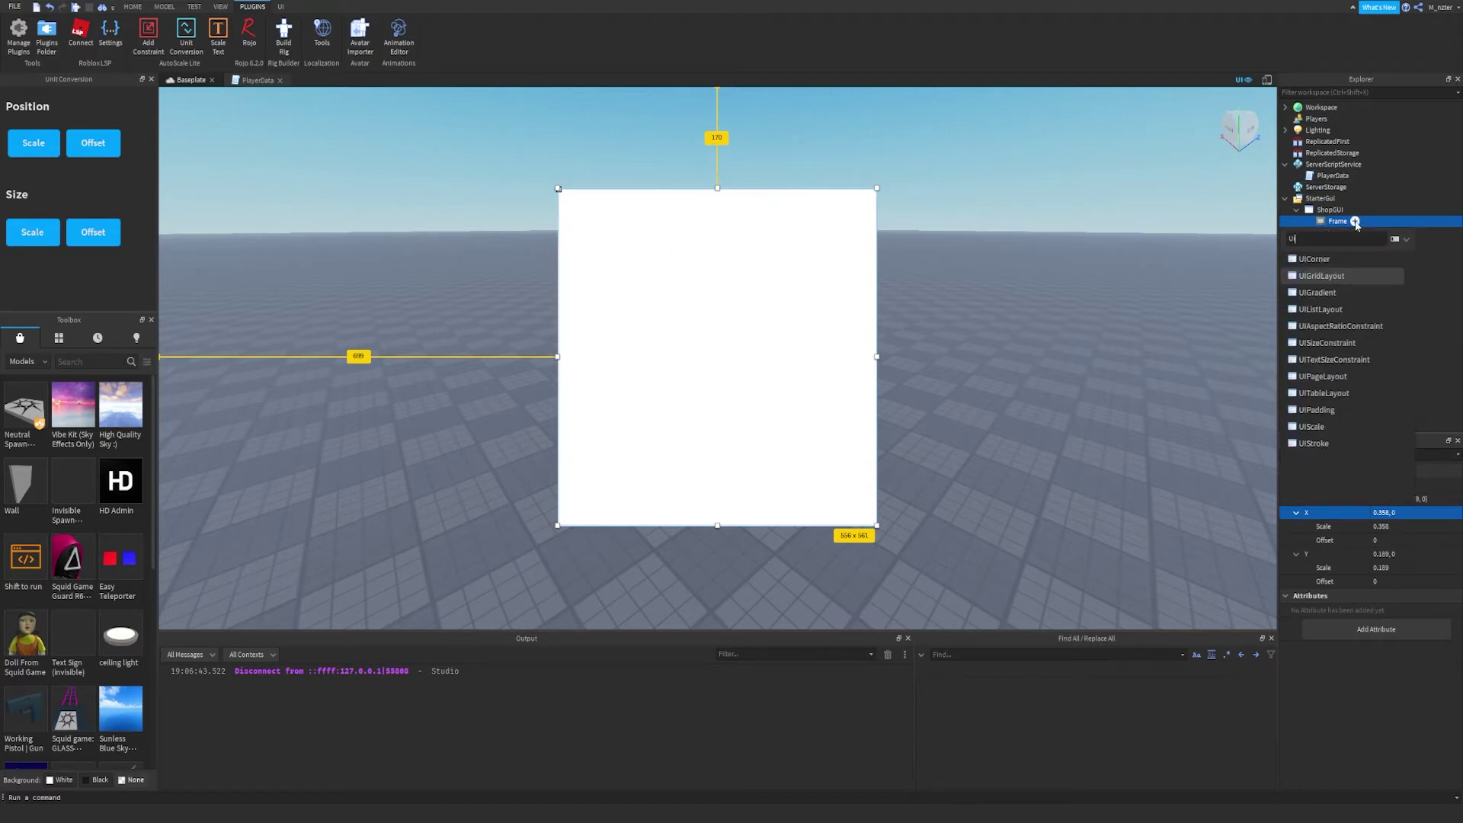
pyautogui.click(1313, 259)
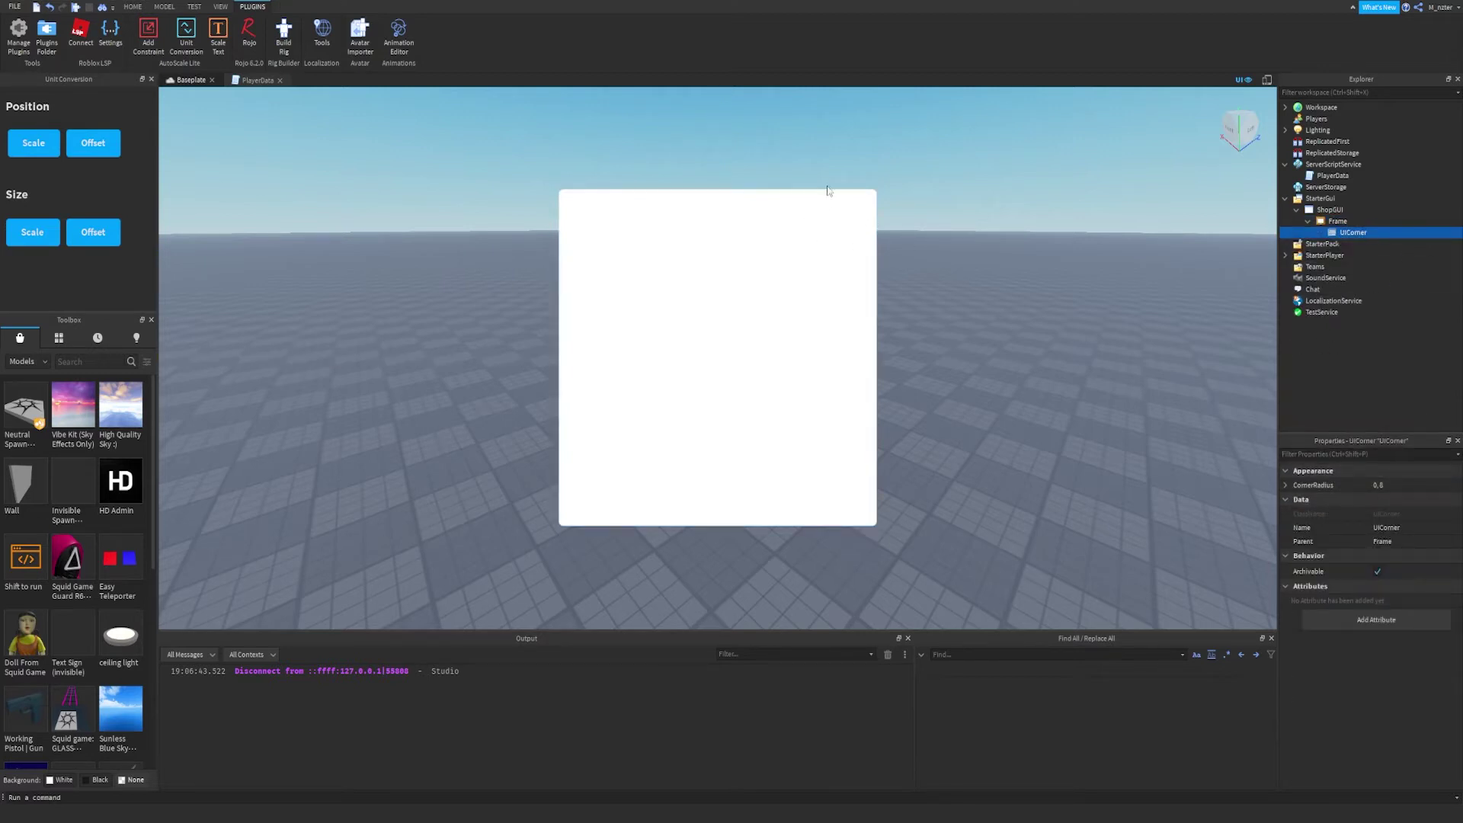
# Set the UICorner's CornerRadius offset to 0 and its scale to 0.25.
pyautogui.click(1286, 485)
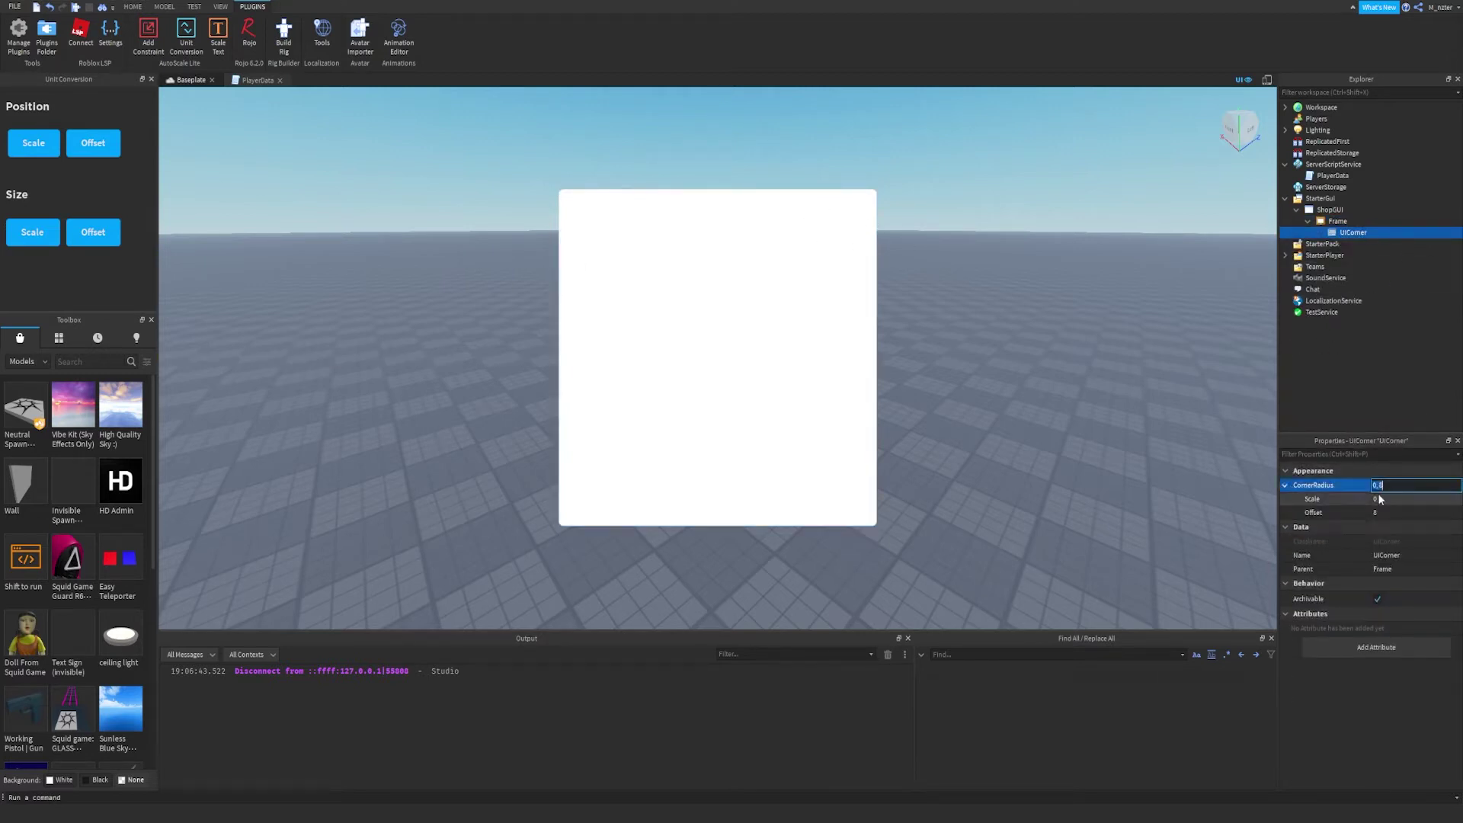
pyautogui.click(1394, 508)
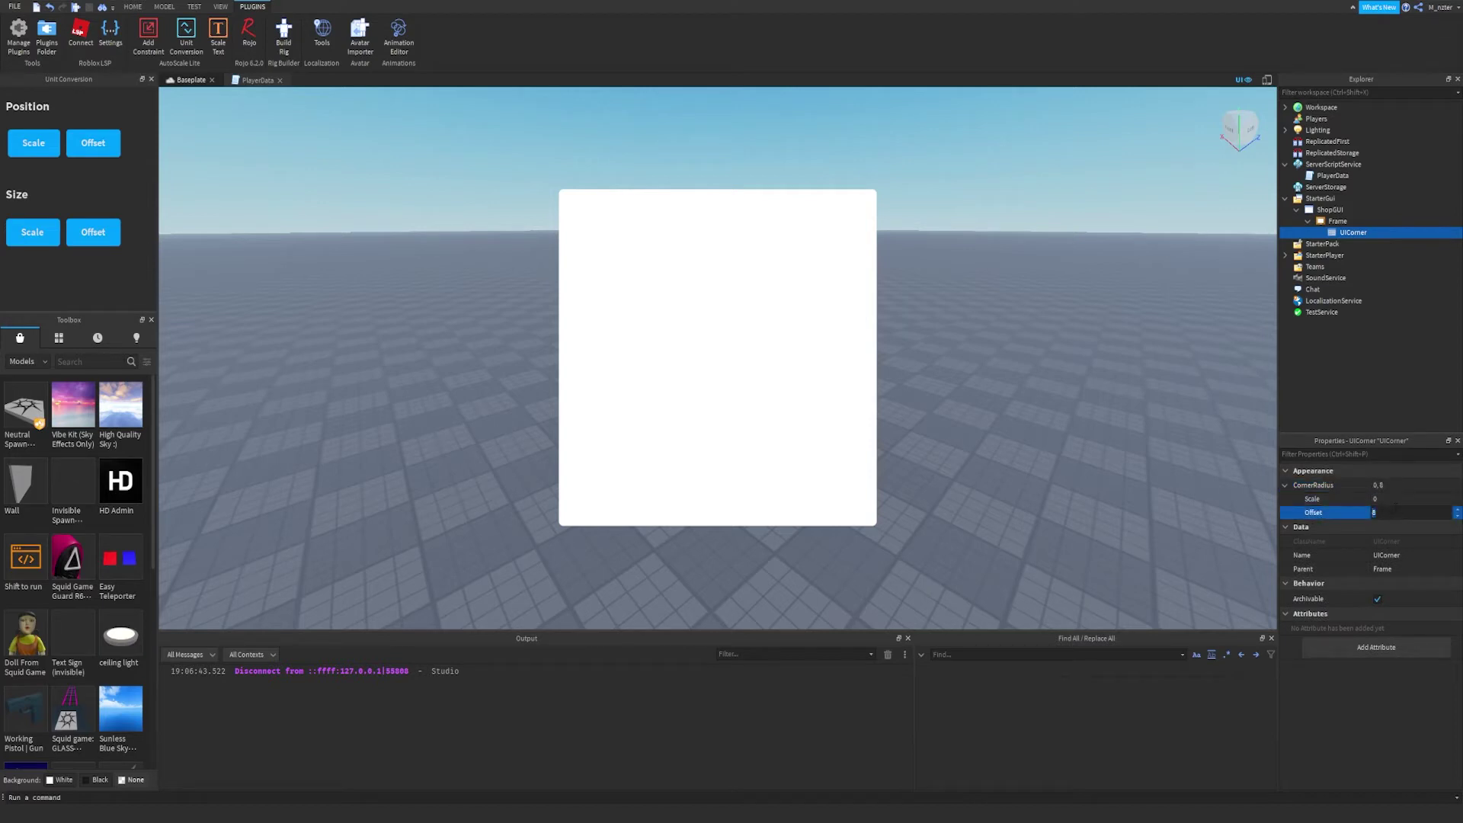
pyautogui.write('0')
pyautogui.click(1402, 499)
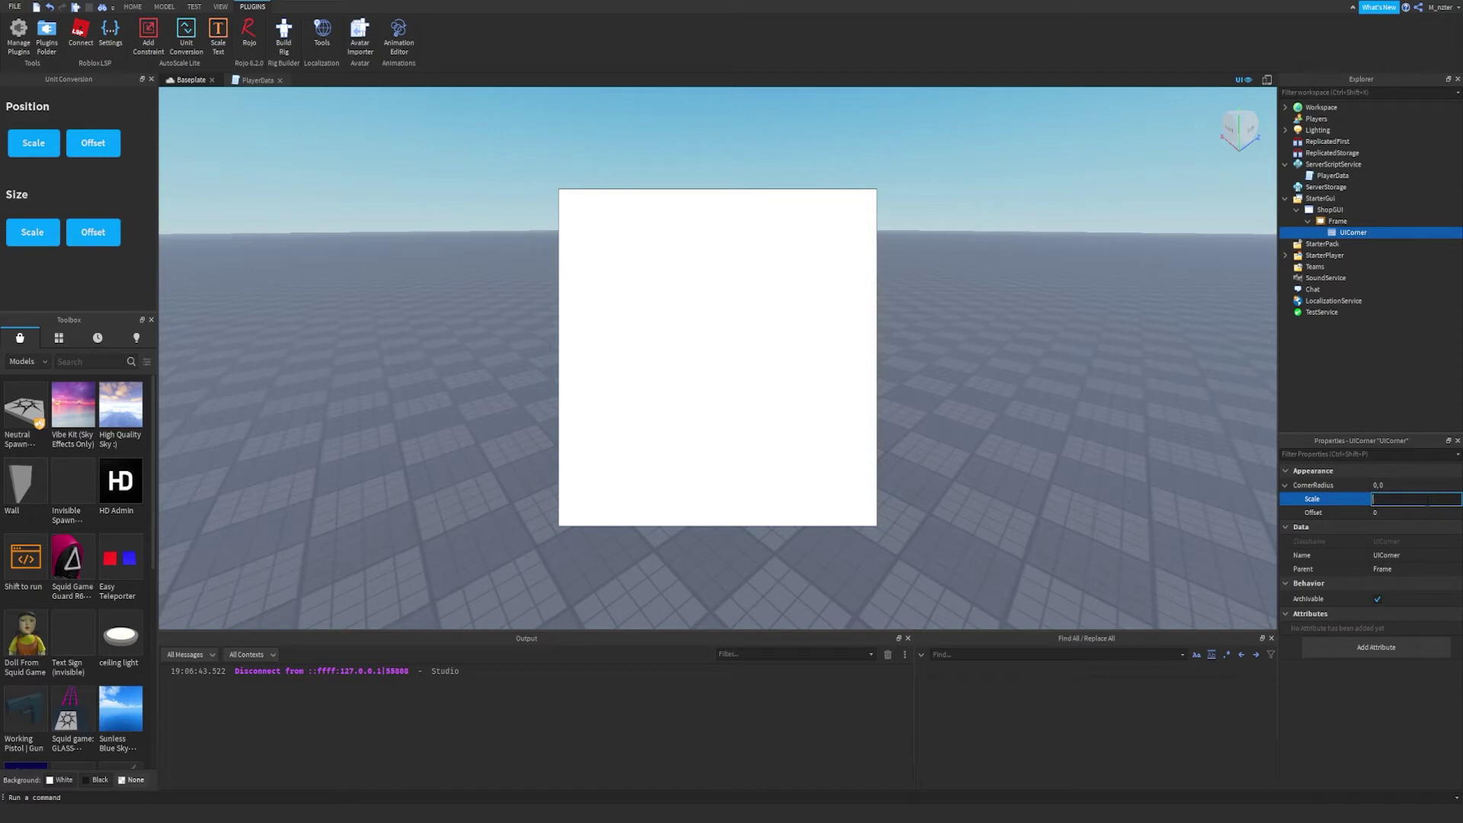
pyautogui.write('1')
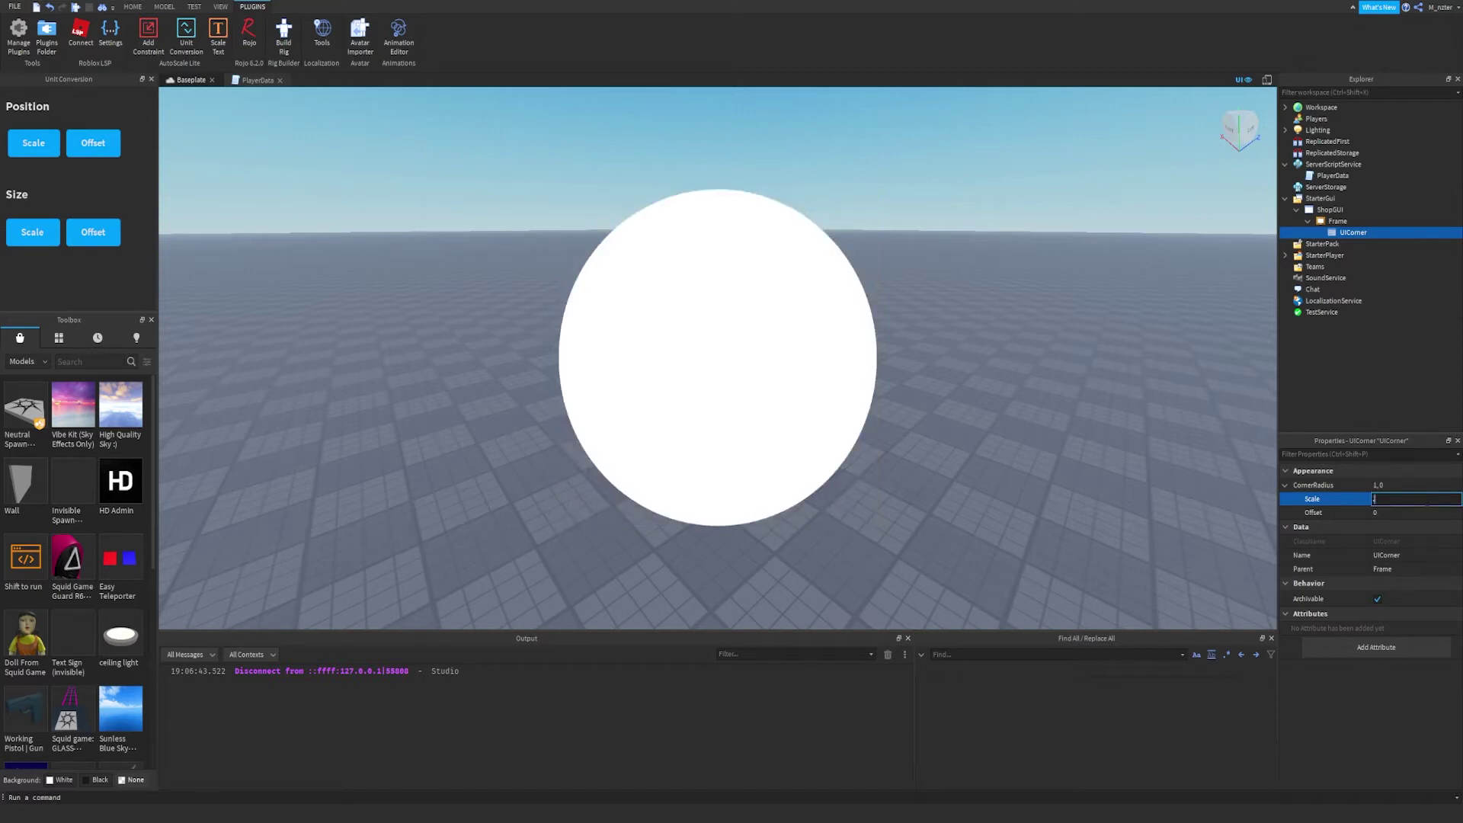
pyautogui.write('5')
pyautogui.press('Return')
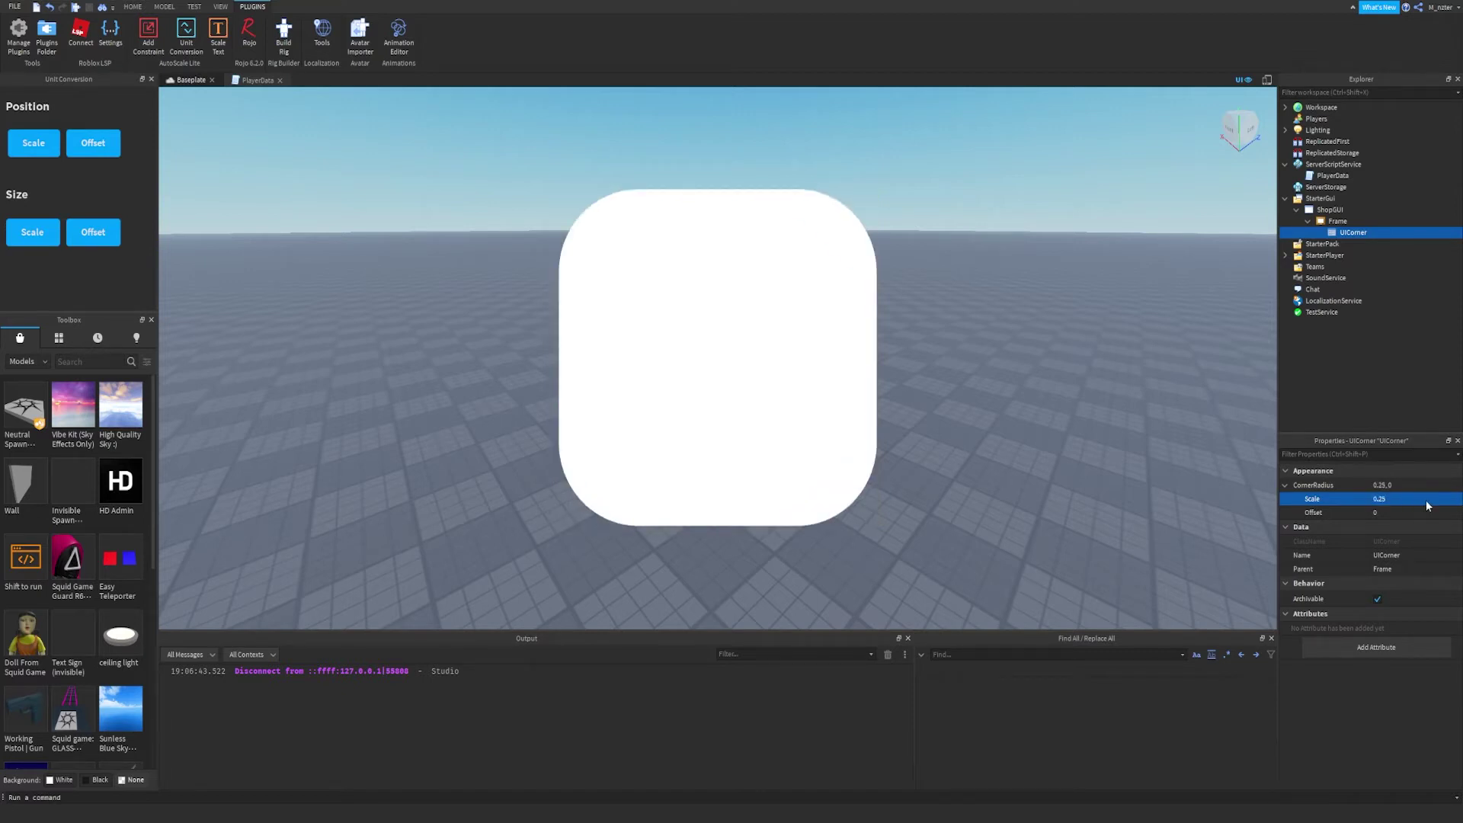
# Try 0.1 for the UICorner's CornerRadius scale and settle on 0.05.
pyautogui.click(1425, 500)
pyautogui.press('BackSpace')
pyautogui.write('.1')
pyautogui.press('Return')
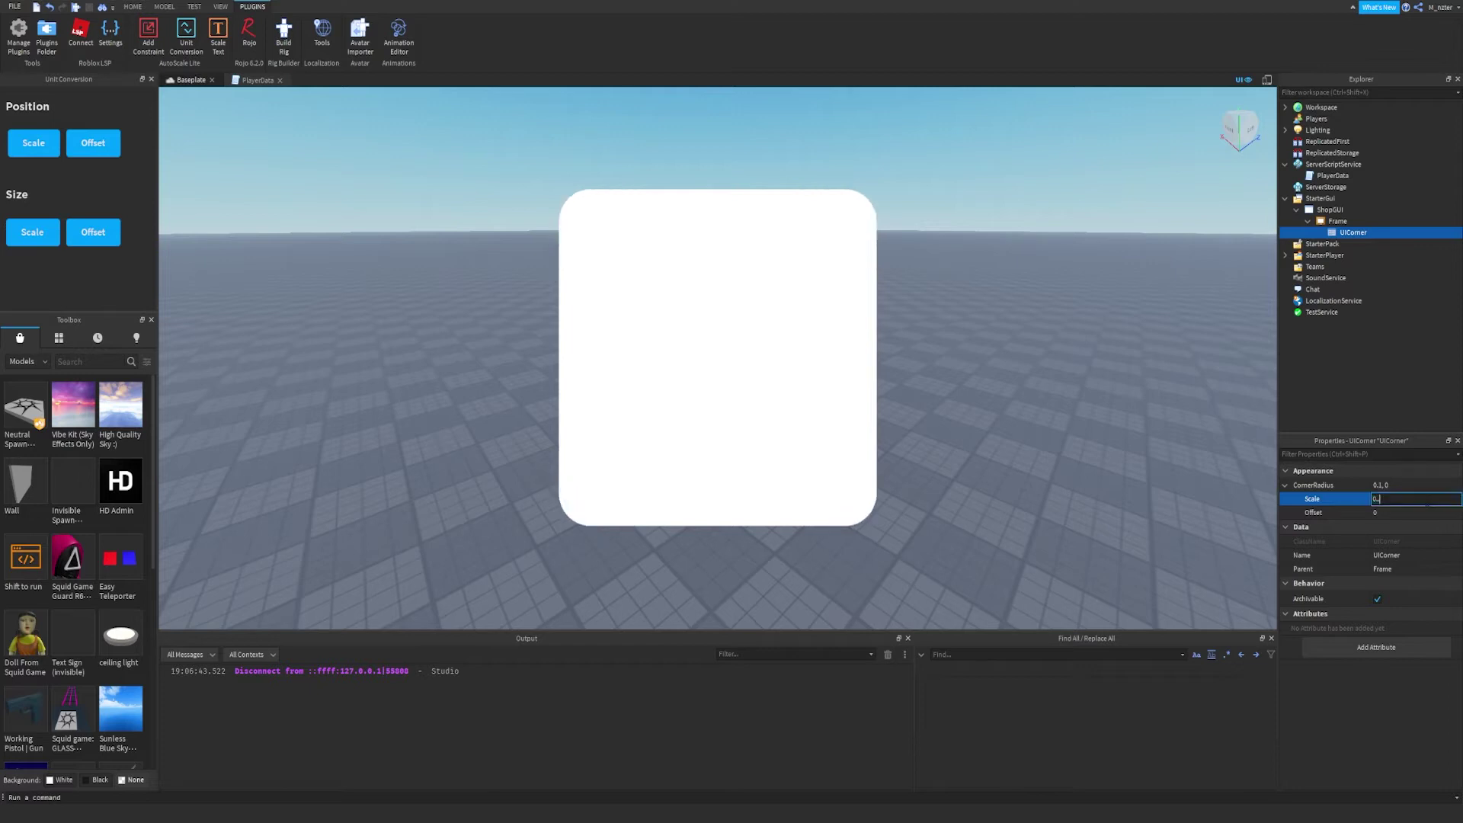
pyautogui.write('0.05')
pyautogui.press('Return')
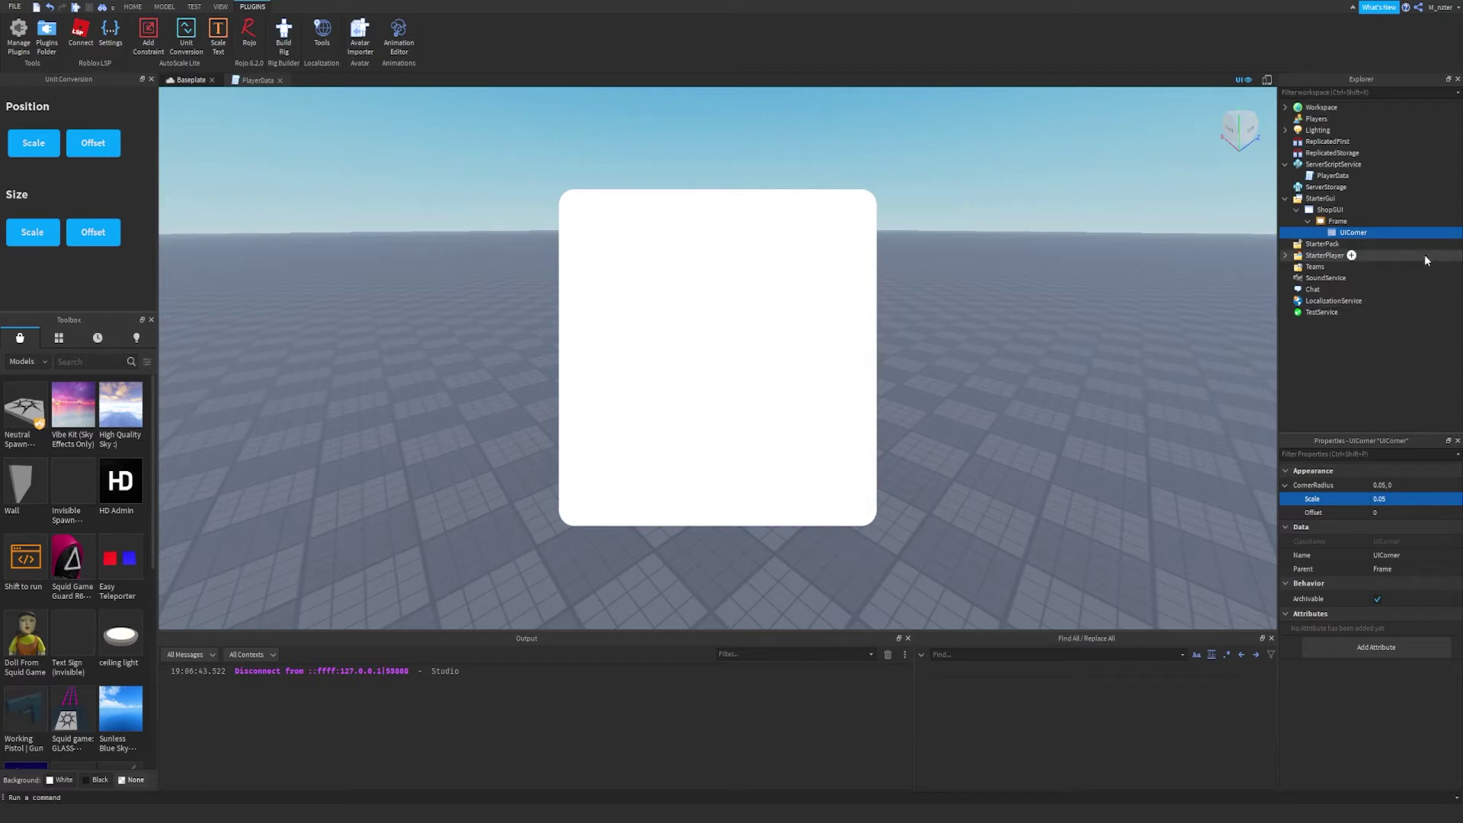
# Insert a UIGradient into the Frame alongside the UICorner.
pyautogui.click(1354, 221)
pyautogui.write('gra')
pyautogui.press('Return')
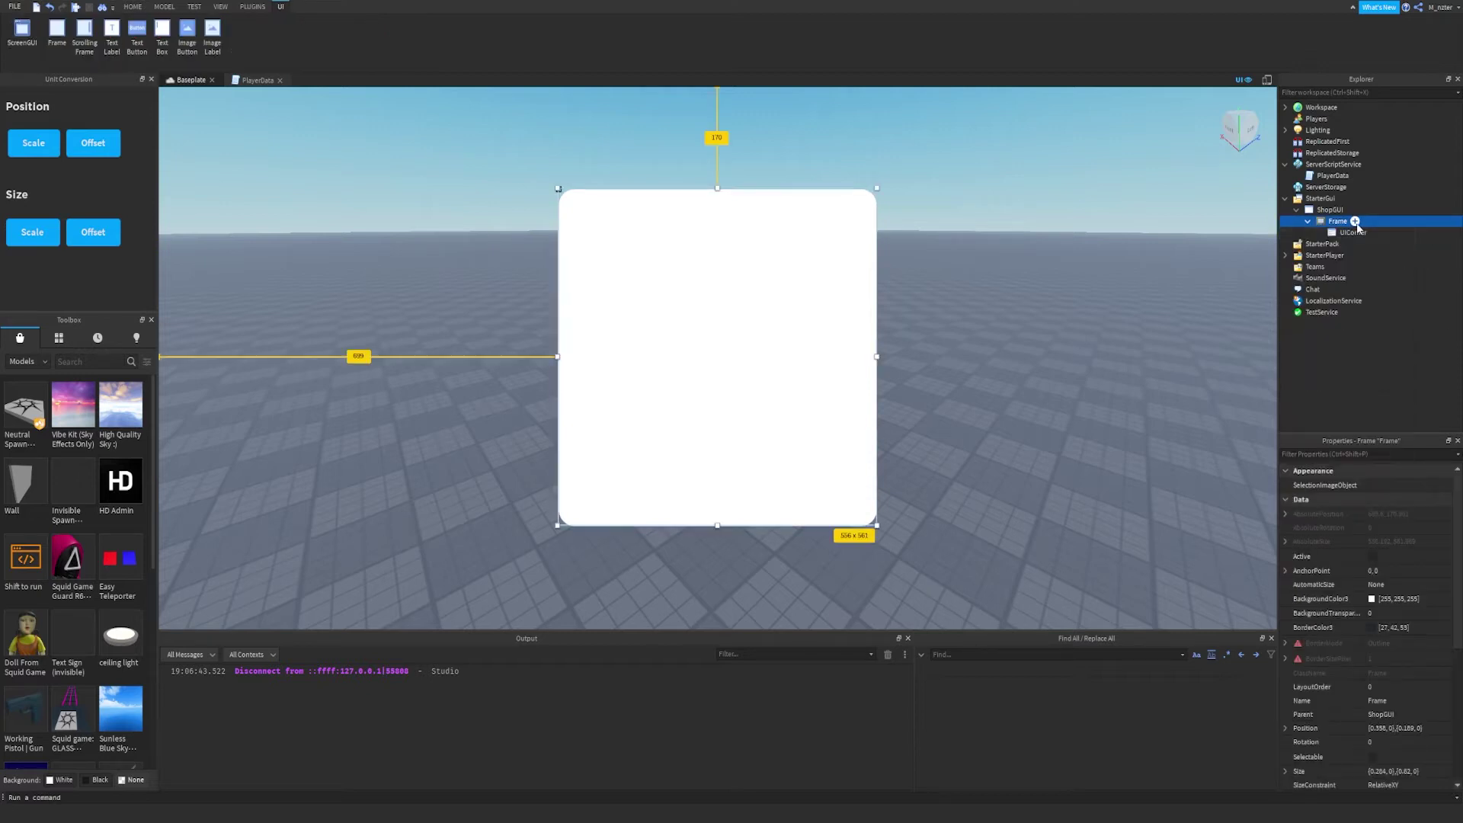
pyautogui.click(1396, 239)
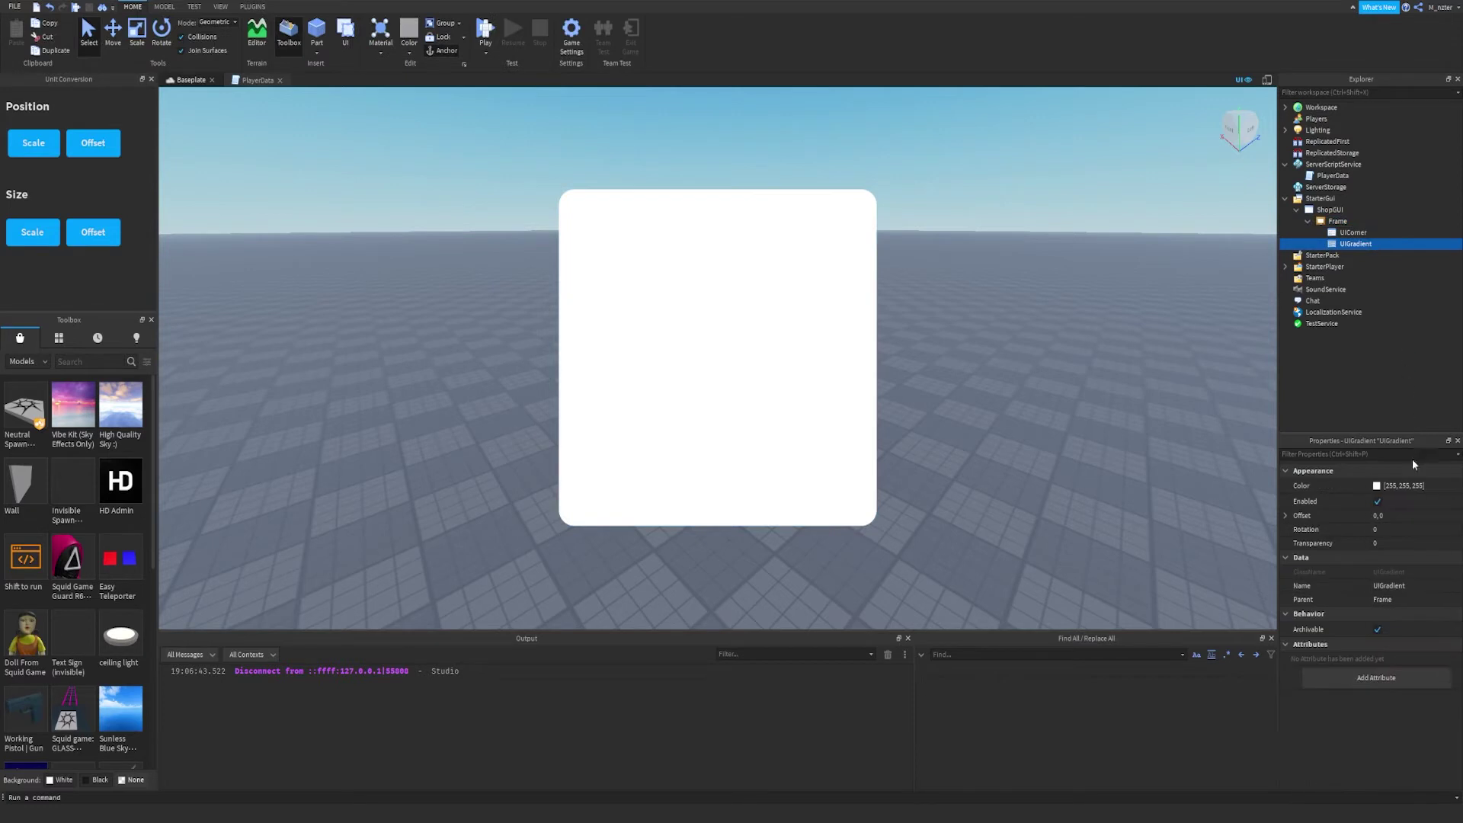
pyautogui.click(1375, 486)
pyautogui.click(1376, 486)
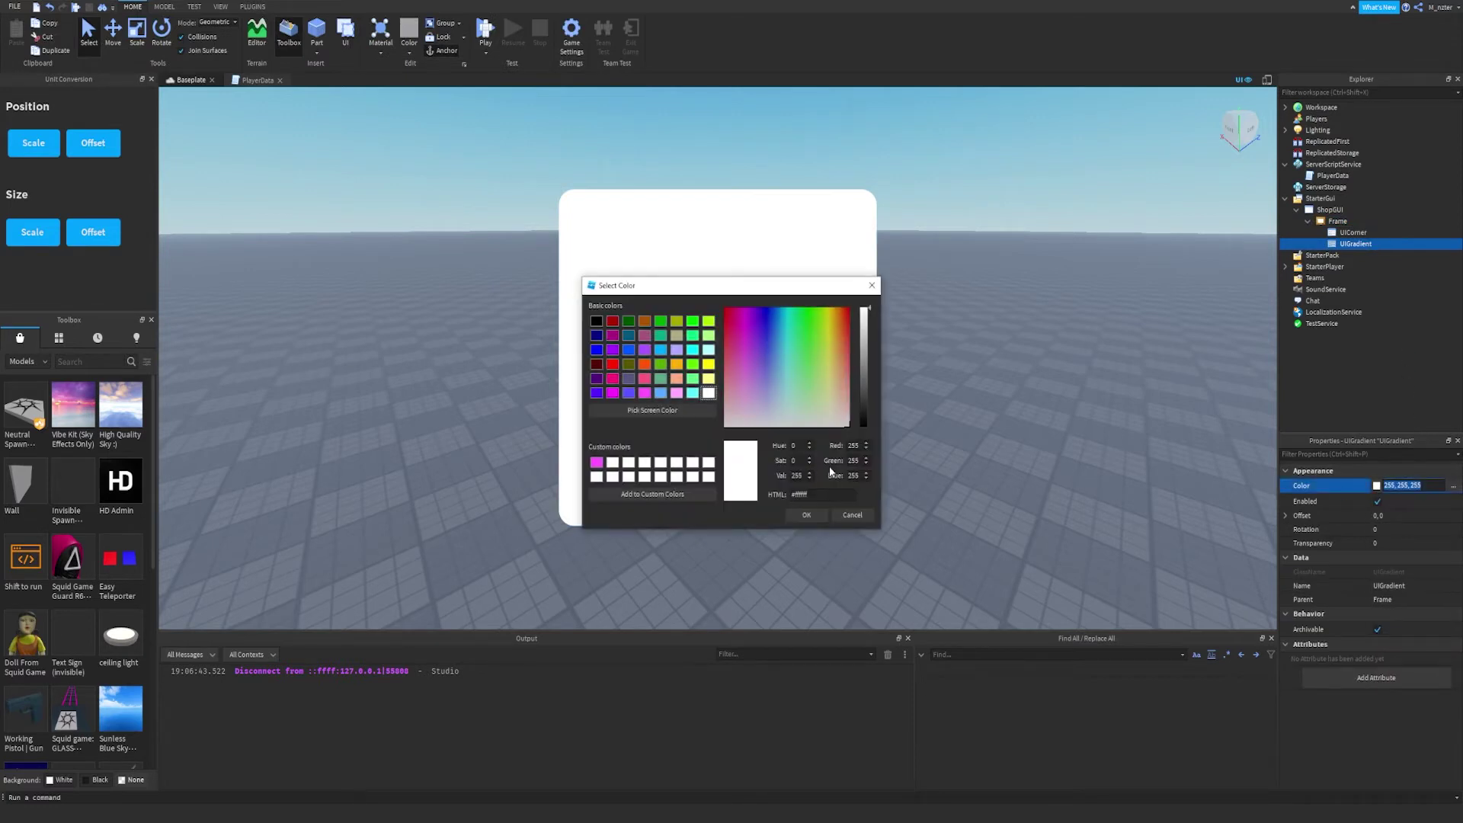
pyautogui.click(853, 515)
# Set the UIGradient's color to run from bright blue (#0088ff) at the start to cyan at the end.
pyautogui.click(1453, 485)
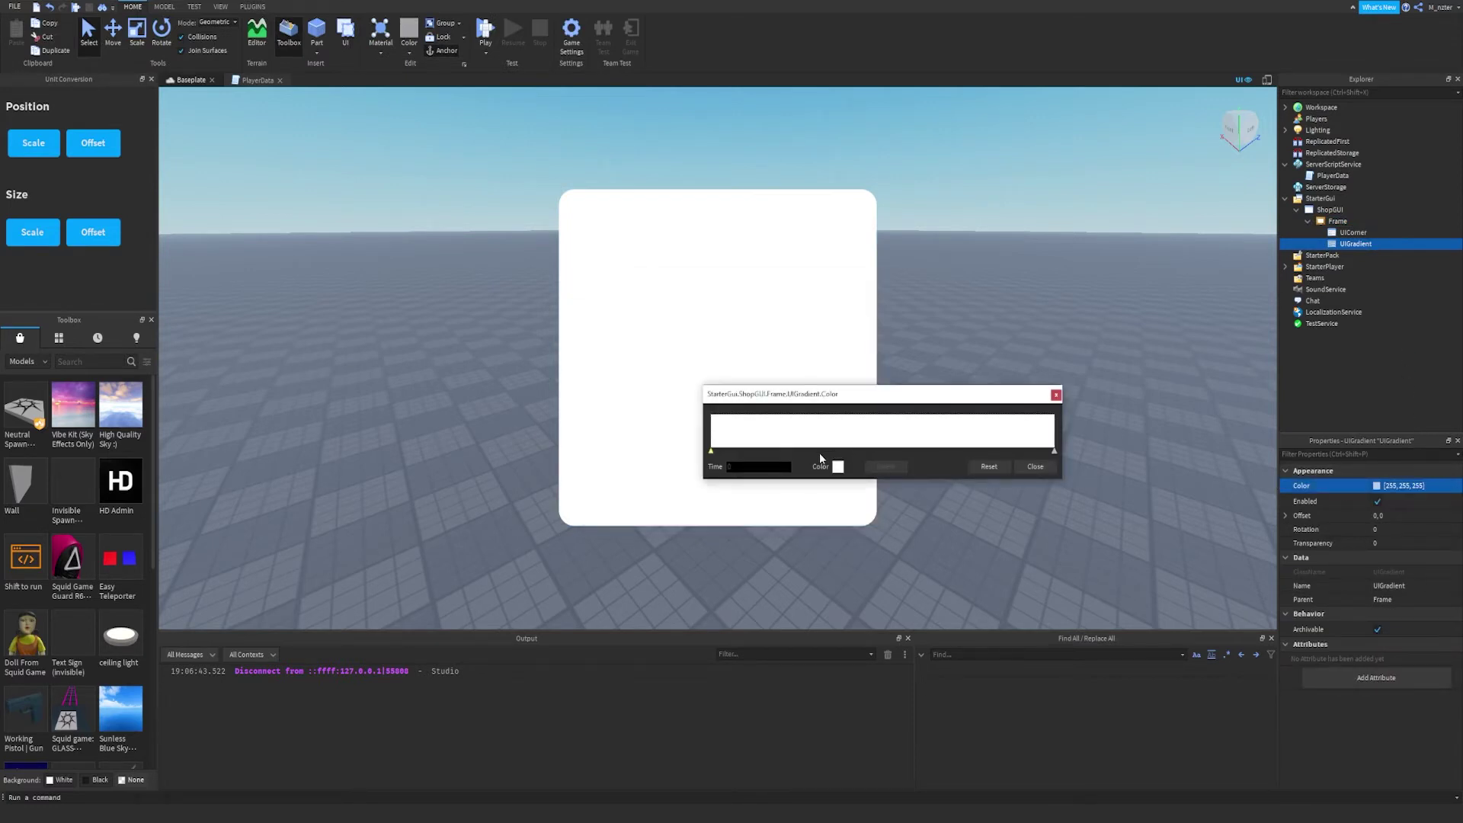
pyautogui.click(837, 466)
pyautogui.click(752, 389)
pyautogui.click(779, 317)
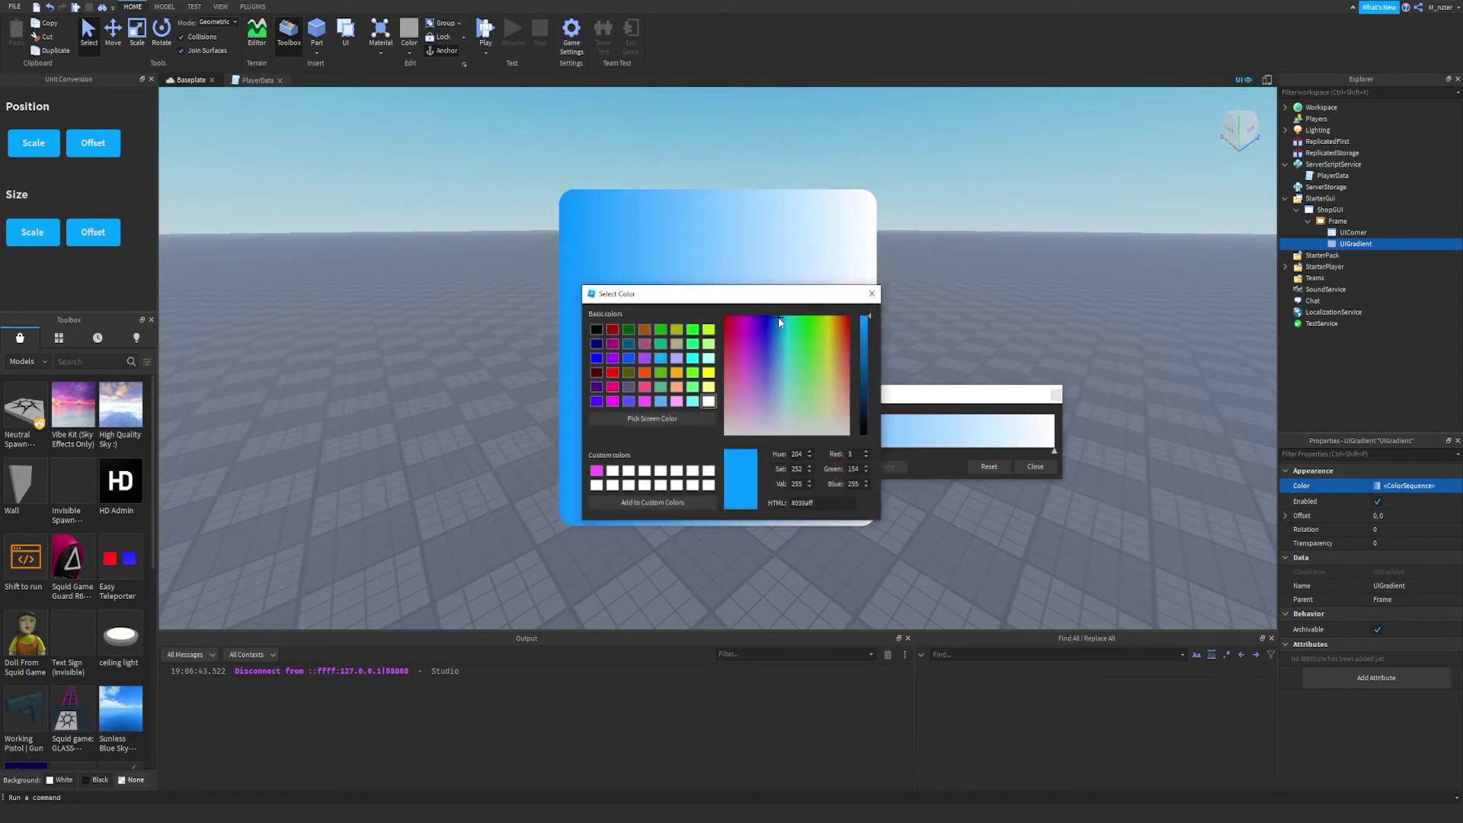
pyautogui.click(778, 319)
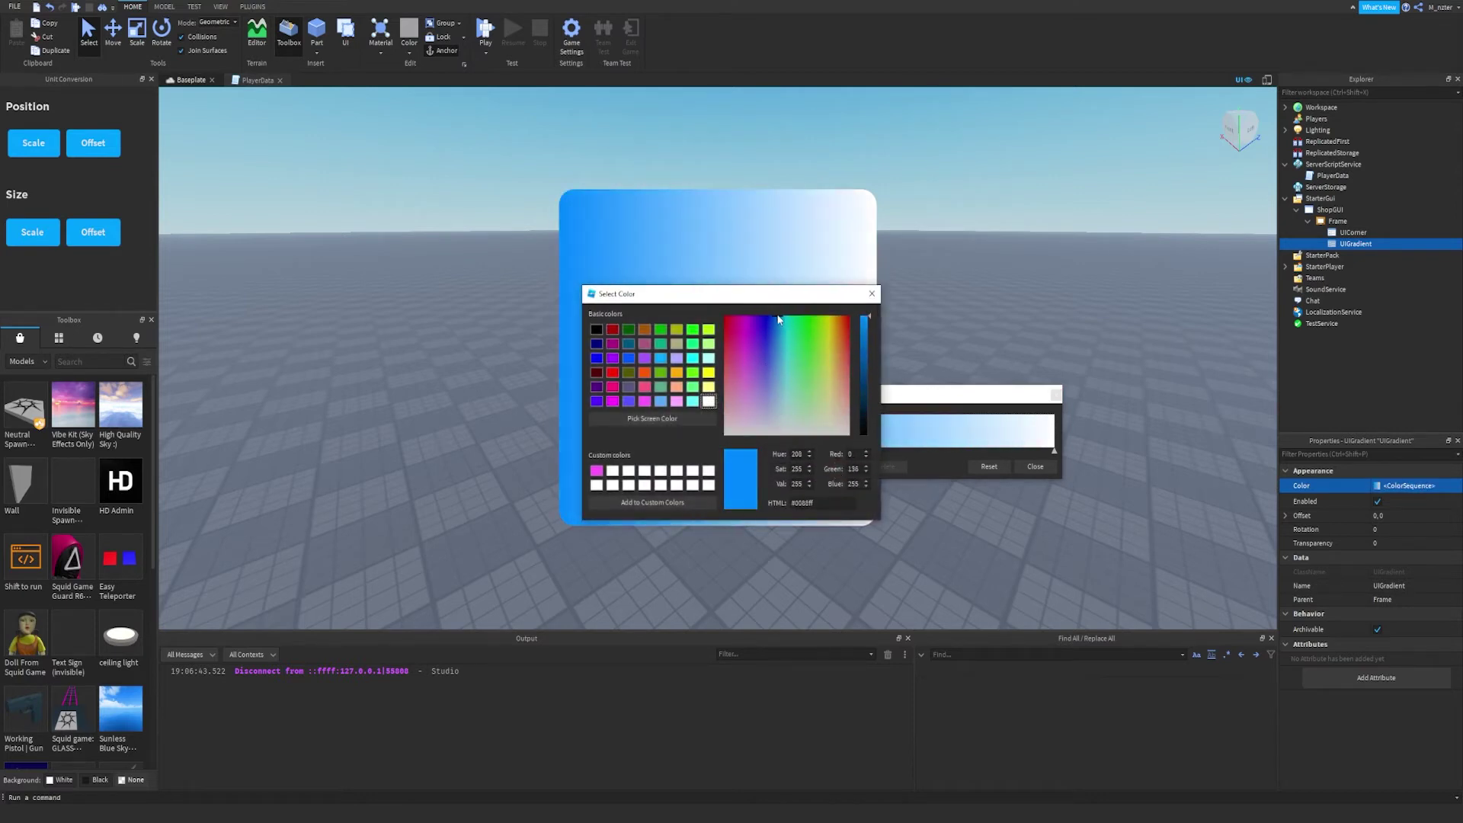
pyautogui.click(1054, 451)
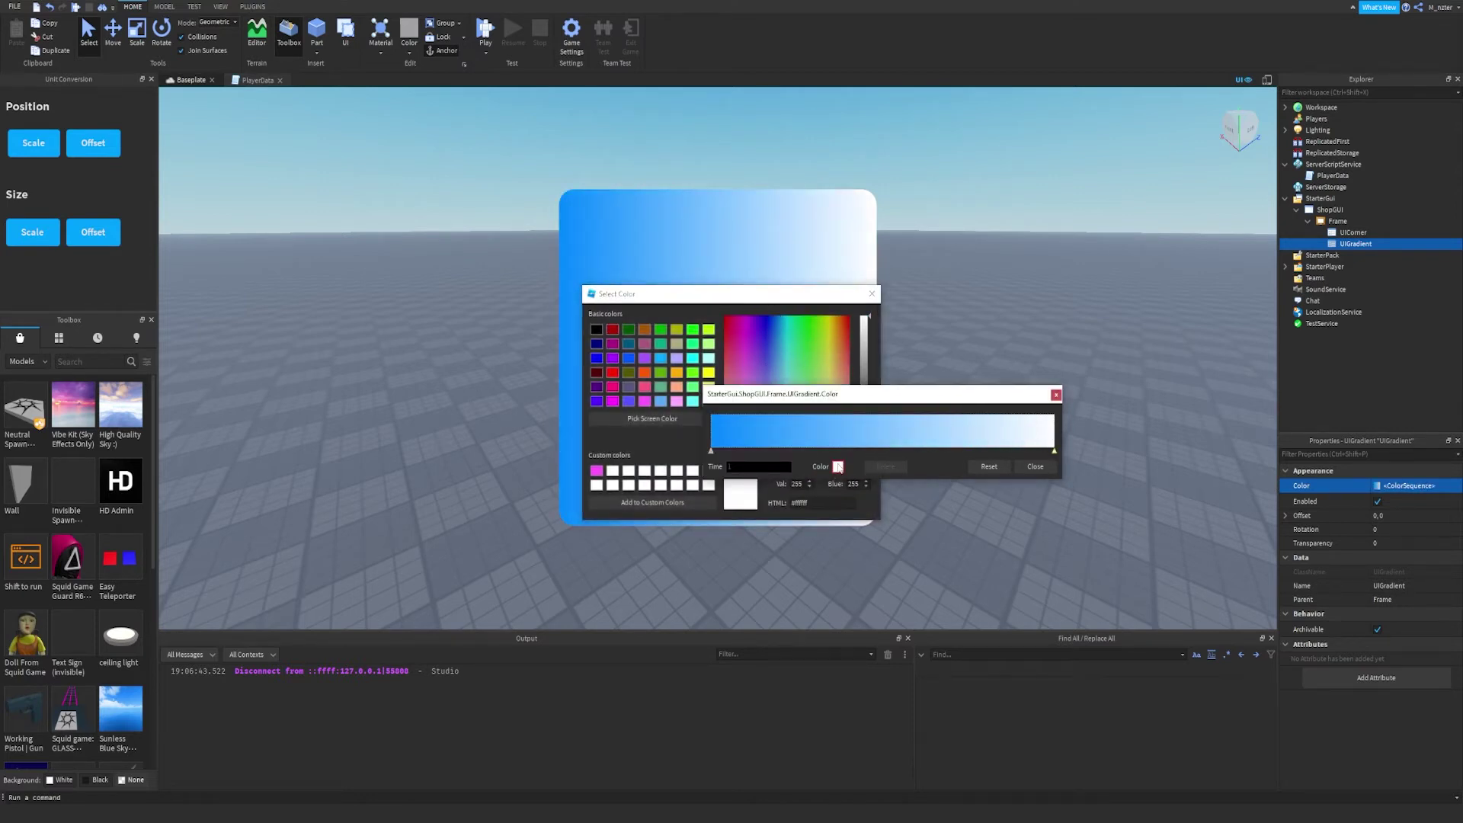
pyautogui.moveTo(783, 340); pyautogui.dragTo(785, 307)
pyautogui.click(871, 293)
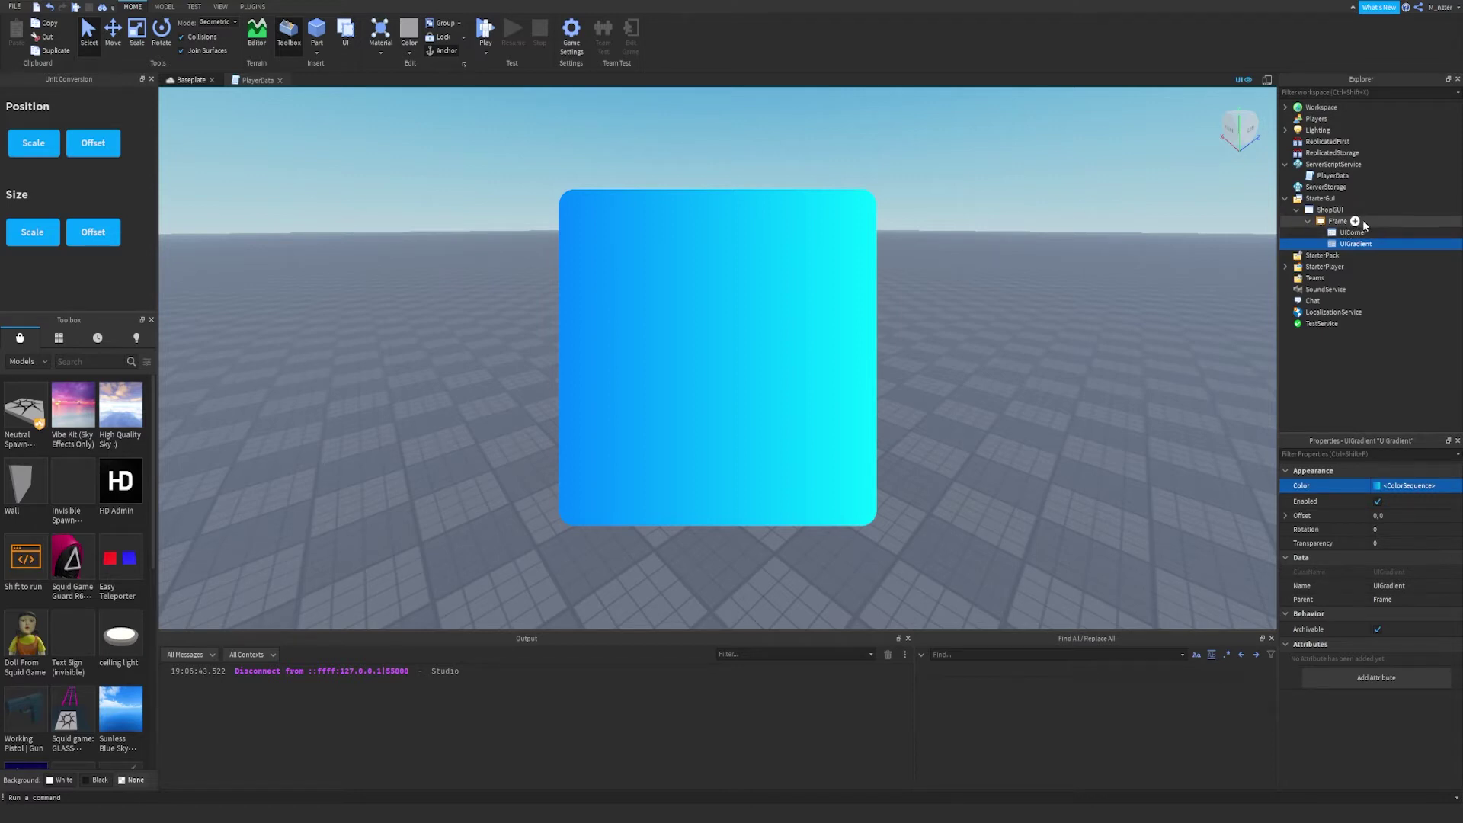
# Insert a child Frame named Title into the shop Frame and convert its size to scale.
pyautogui.click(1356, 222)
pyautogui.write('Fr')
pyautogui.click(1360, 259)
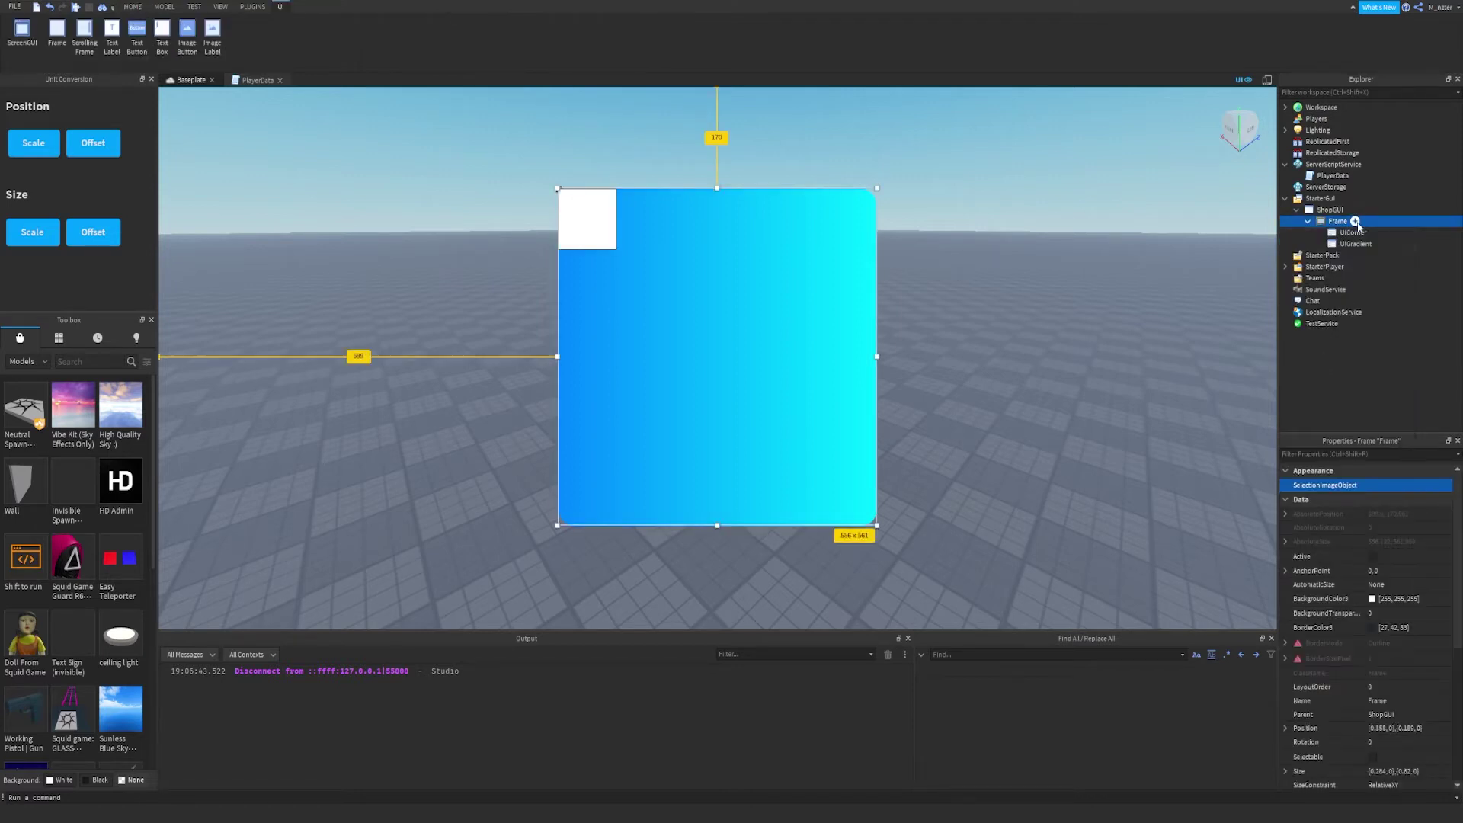
pyautogui.doubleClick(1355, 260)
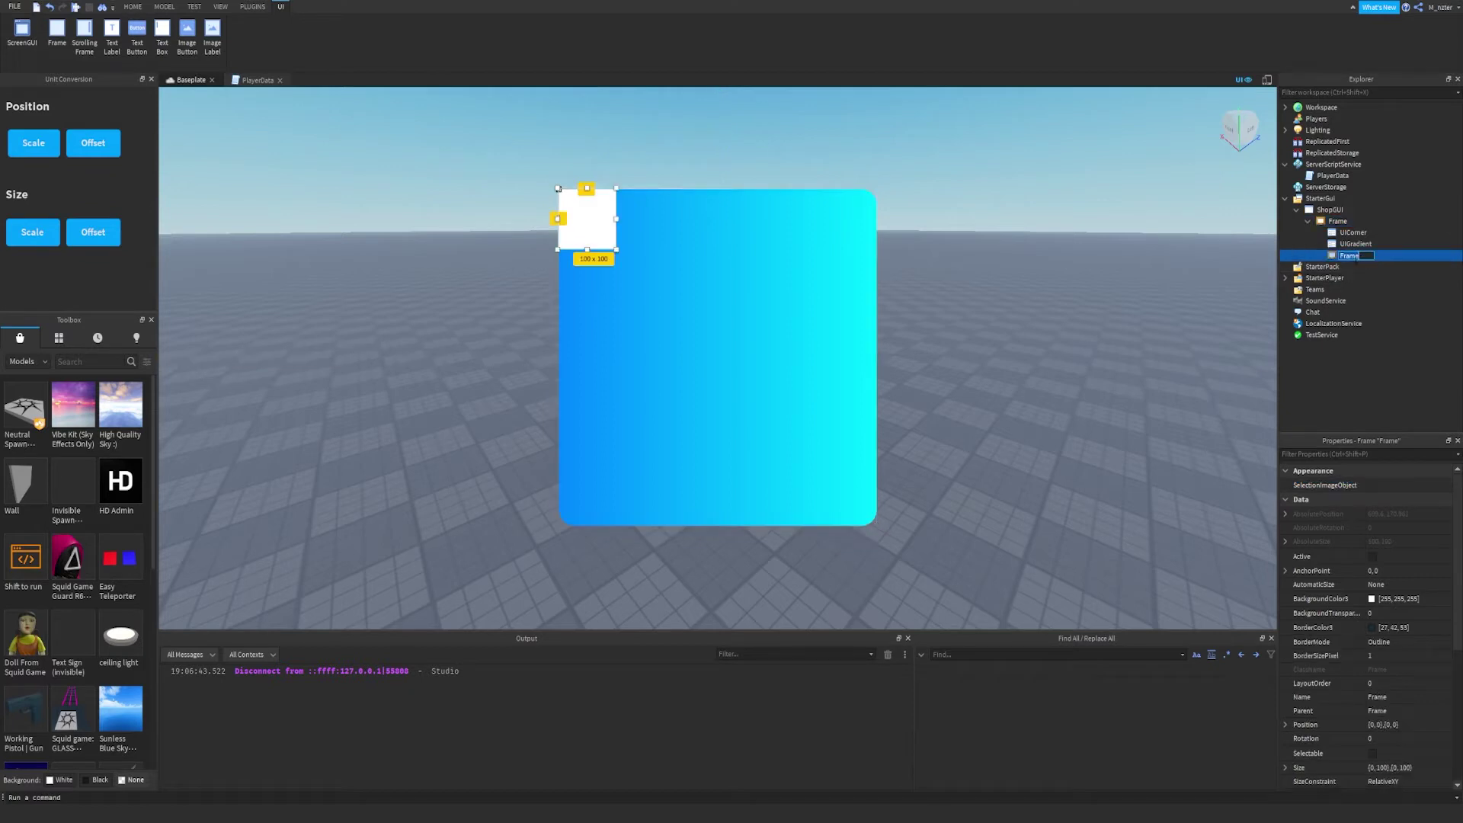
pyautogui.write('Title')
pyautogui.press('Return')
pyautogui.click(50, 242)
# Insert a TextLabel into Title and move the widened Title box up so it overlaps the shop Frame's top edge.
pyautogui.click(1360, 256)
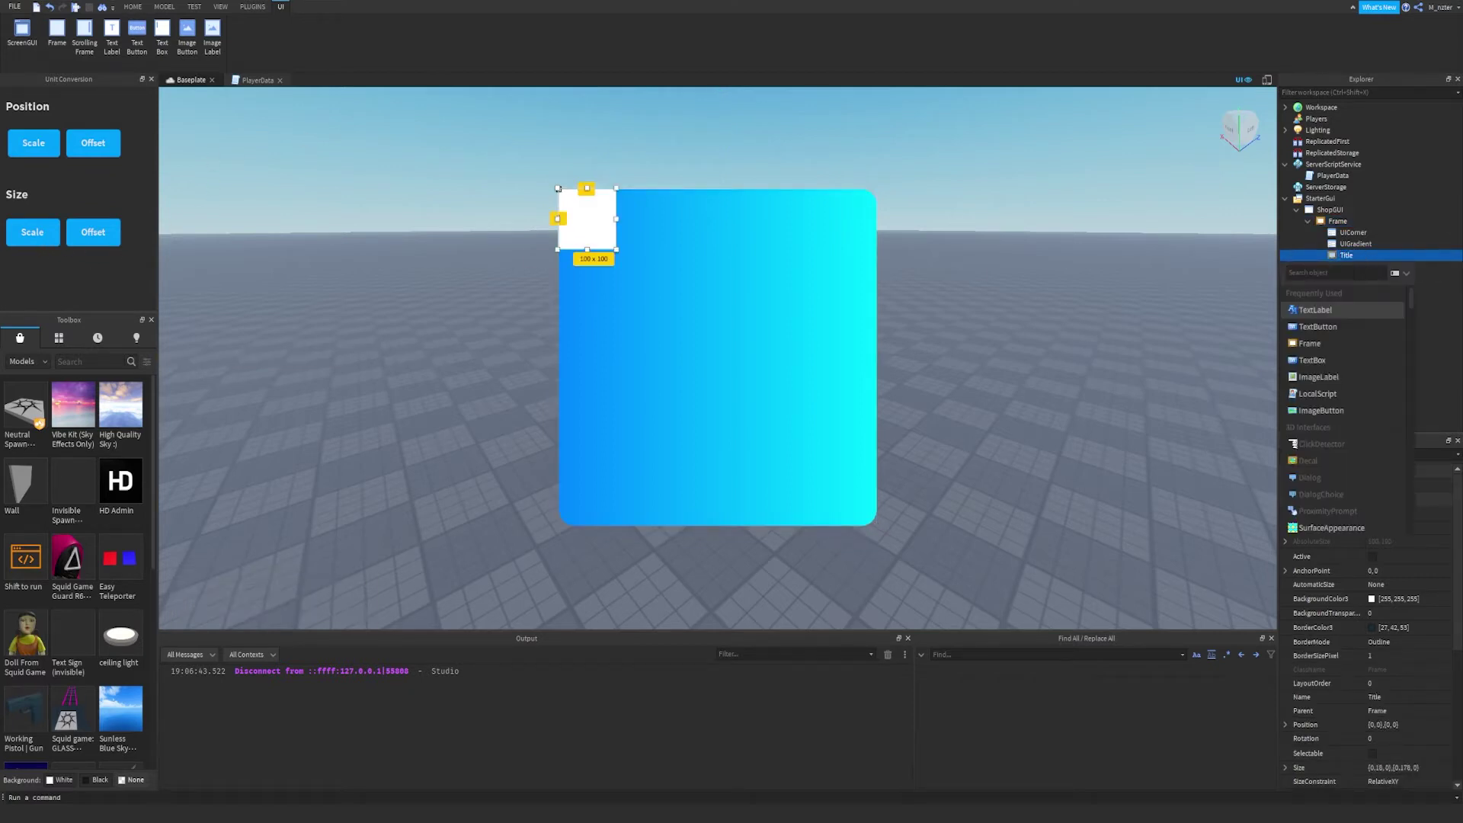
pyautogui.press('Return')
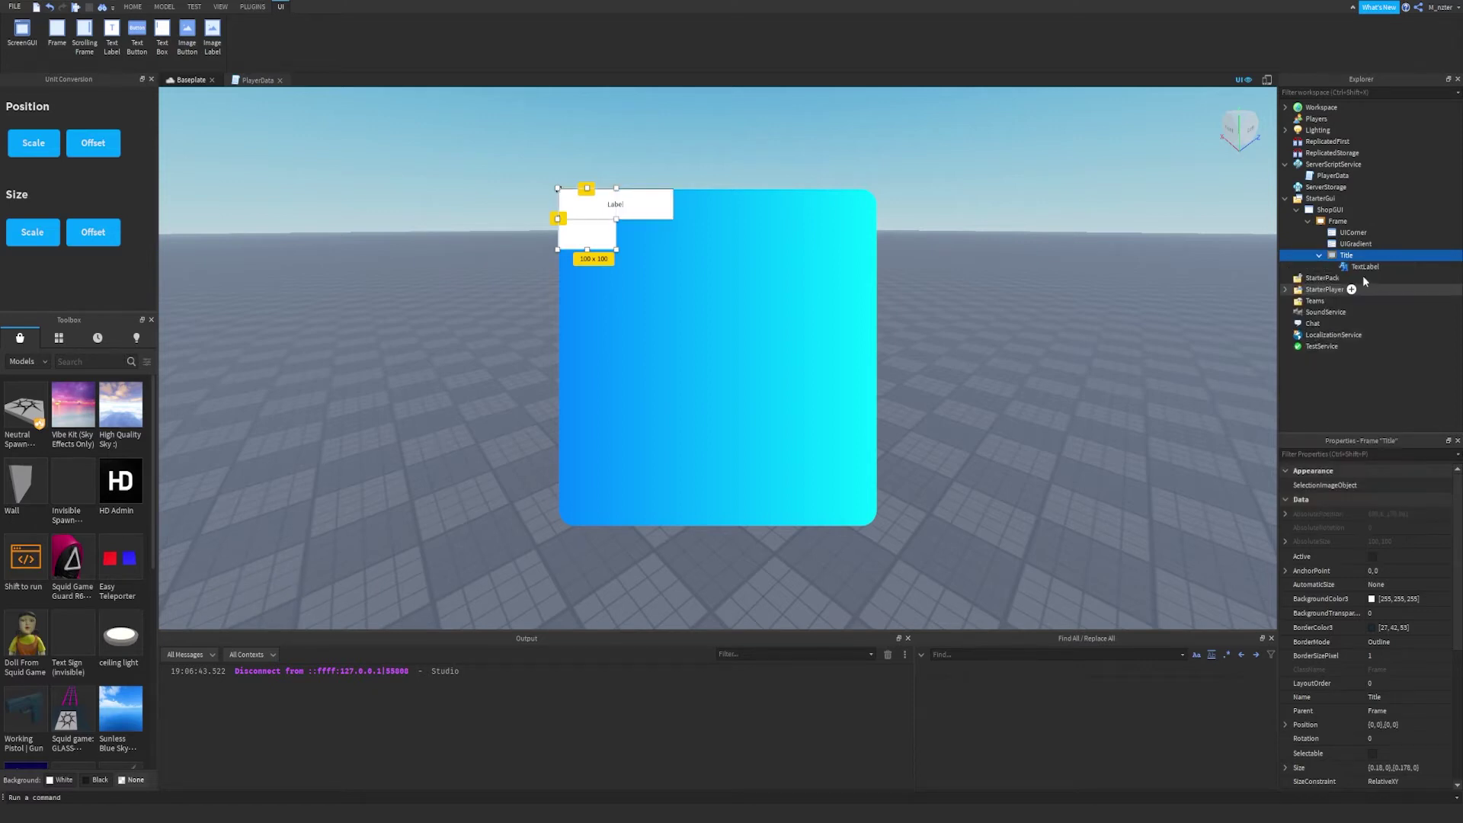
pyautogui.moveTo(600, 238); pyautogui.dragTo(631, 150)
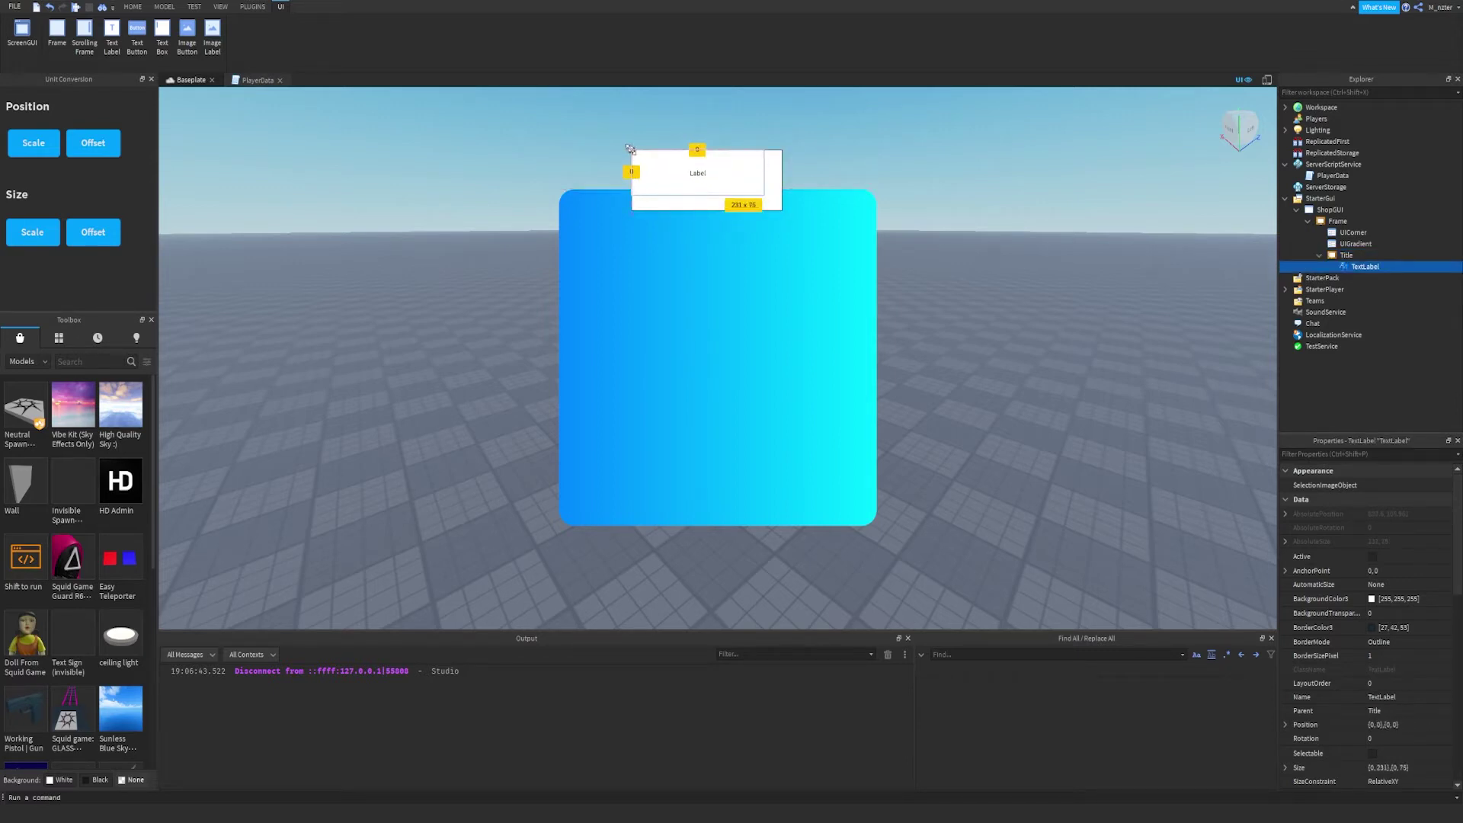
# Fit the TextLabel to the Title box with its size in scale units, and set its BackgroundTransparency to 1.
pyautogui.moveTo(765, 196); pyautogui.dragTo(781, 211)
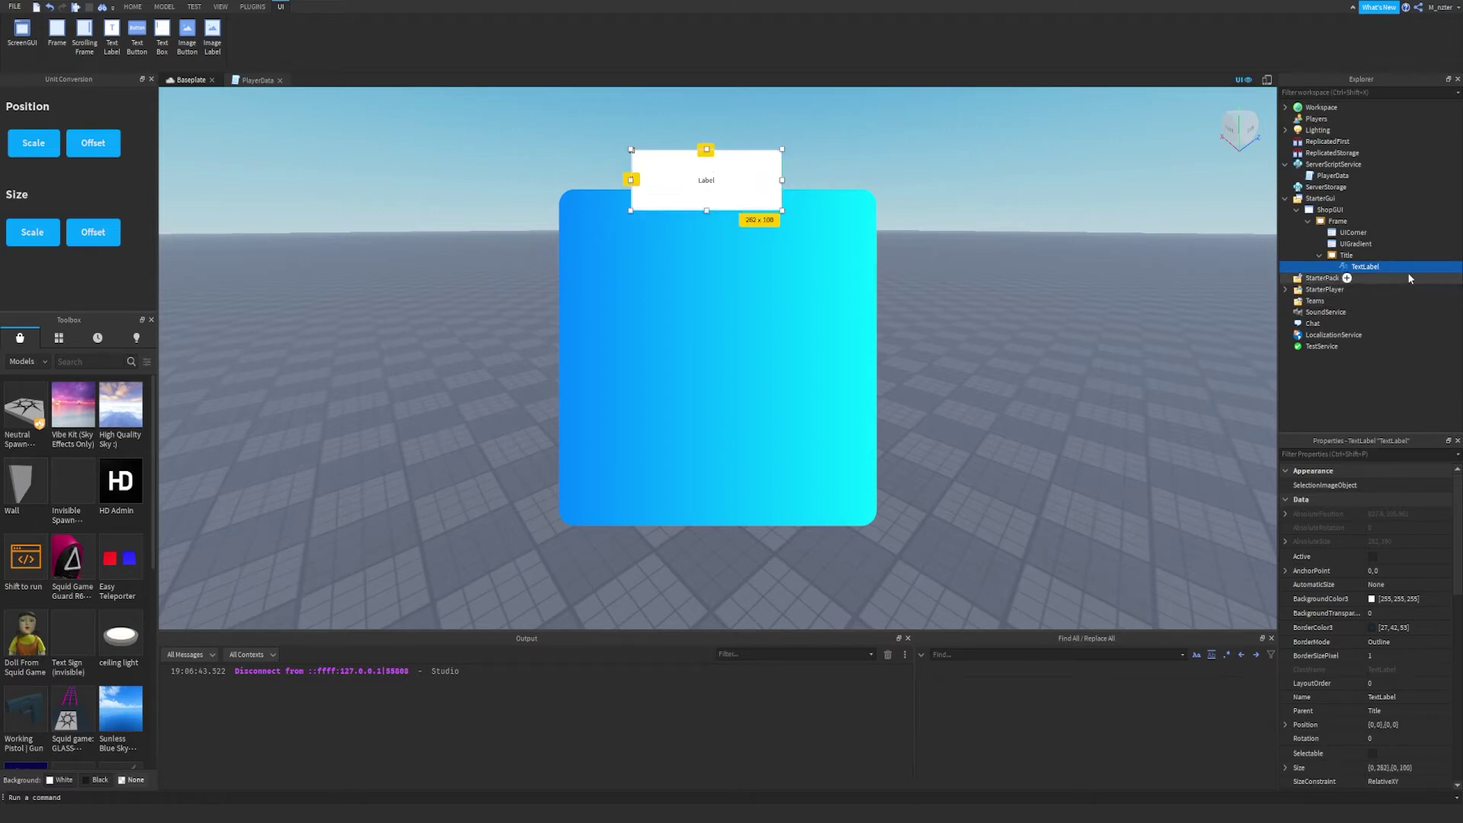
pyautogui.click(47, 234)
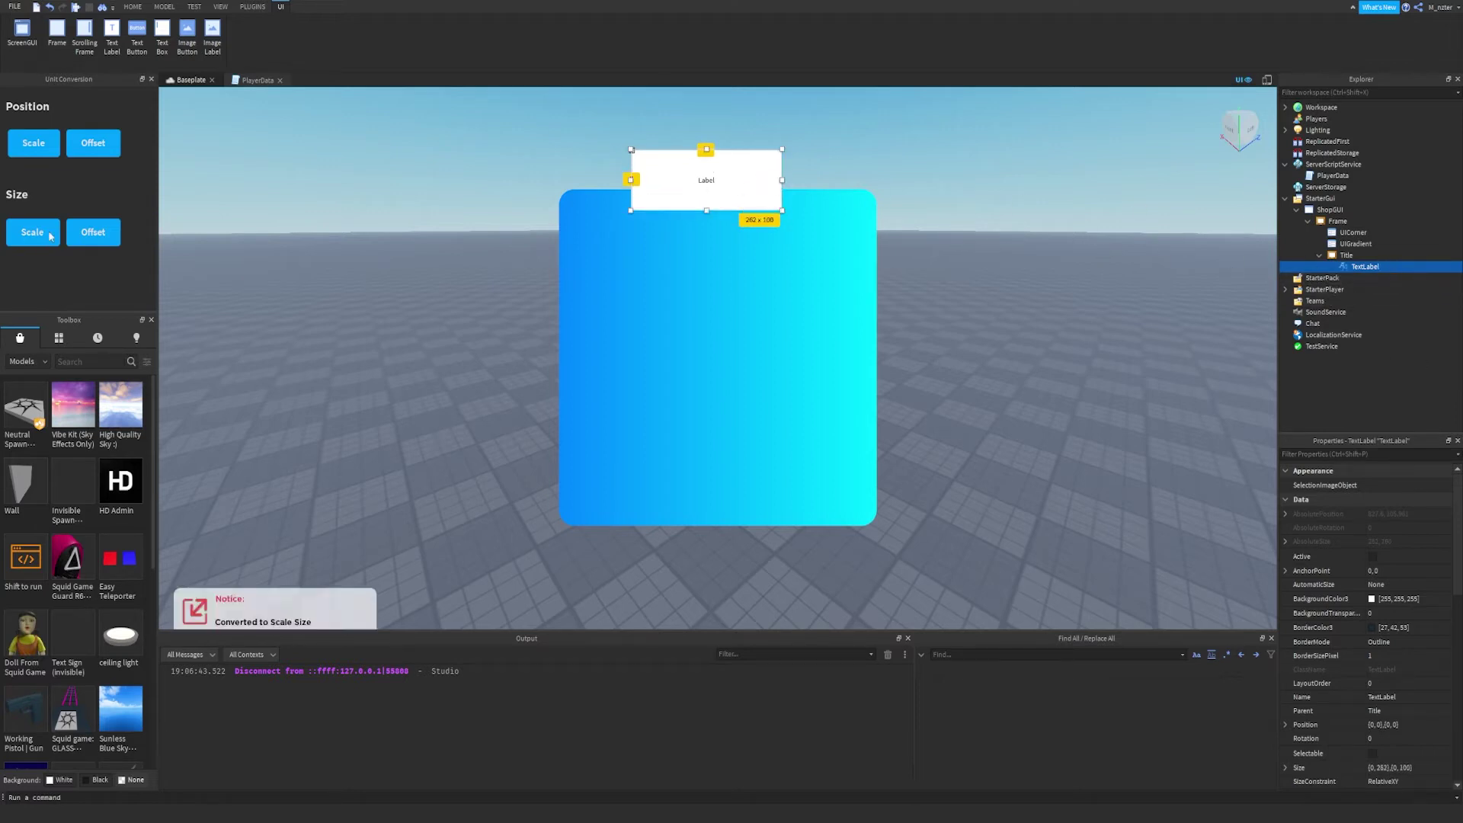
pyautogui.click(1388, 454)
pyautogui.write('back')
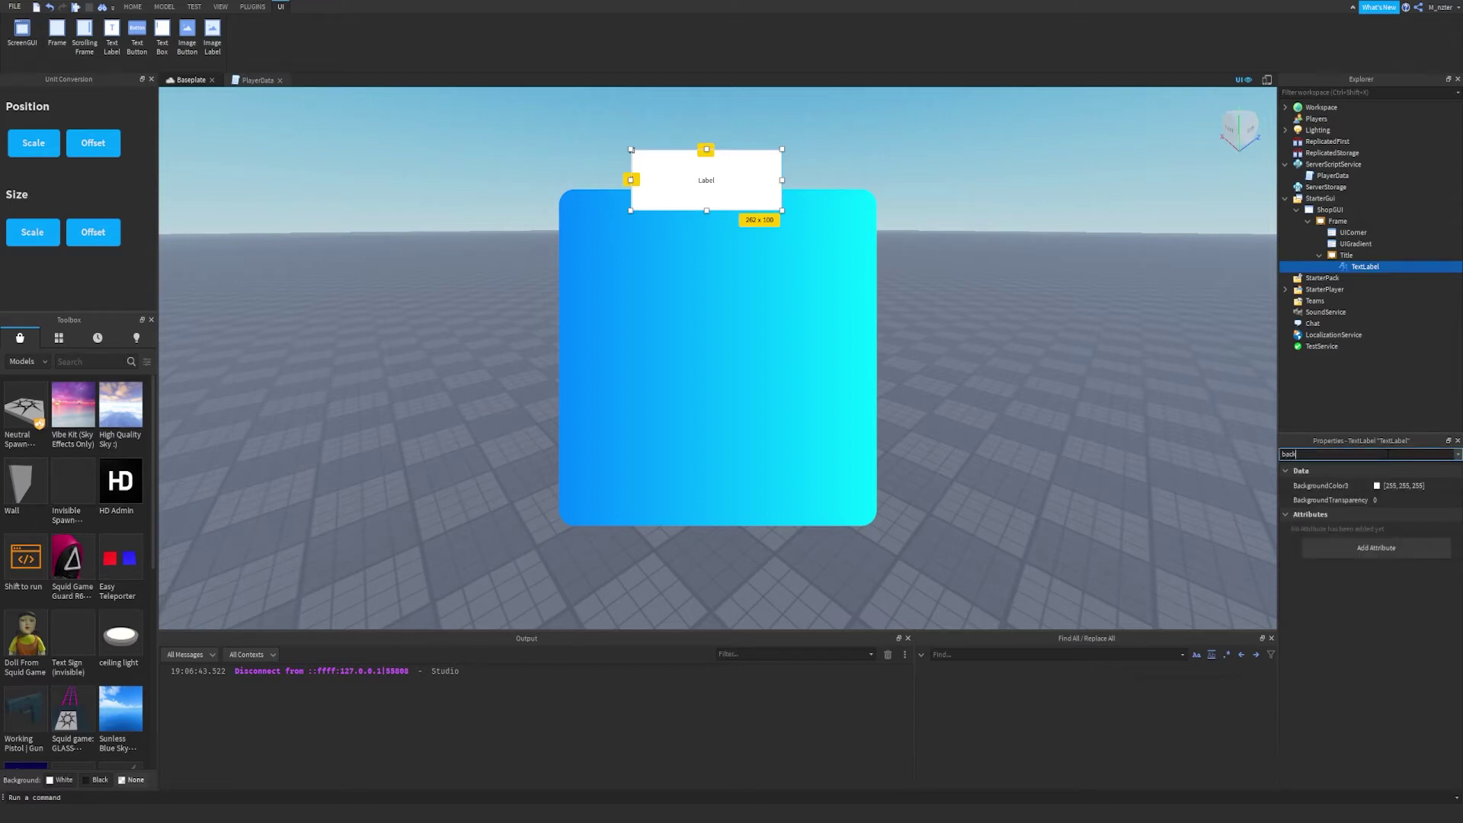
pyautogui.click(1397, 501)
pyautogui.write('1')
pyautogui.press('Return')
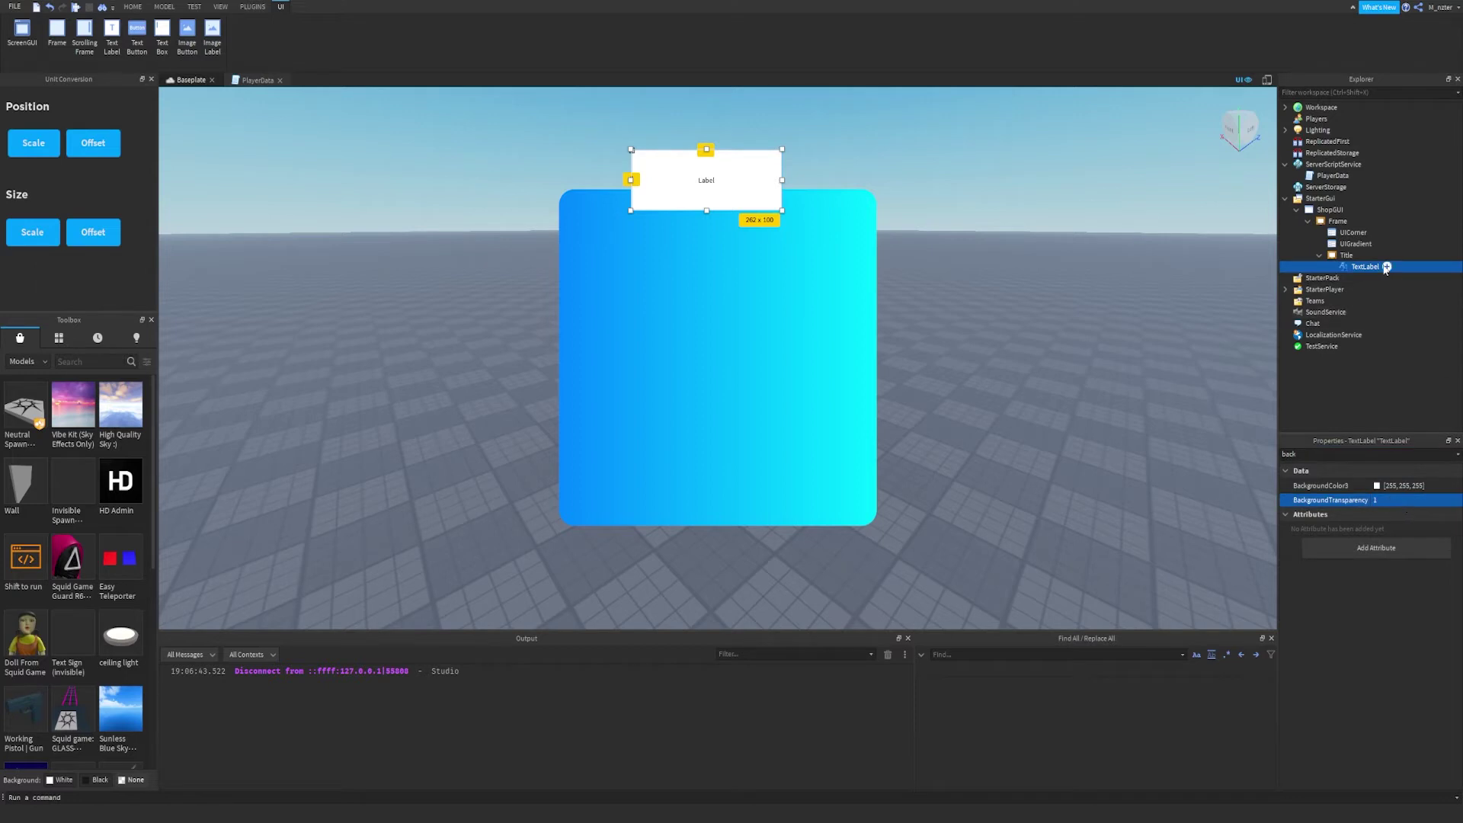
# Duplicate the shop Frame's UIGradient and place the copy inside Title.
pyautogui.click(1405, 244)
pyautogui.hotkey('ctrl', 'd')
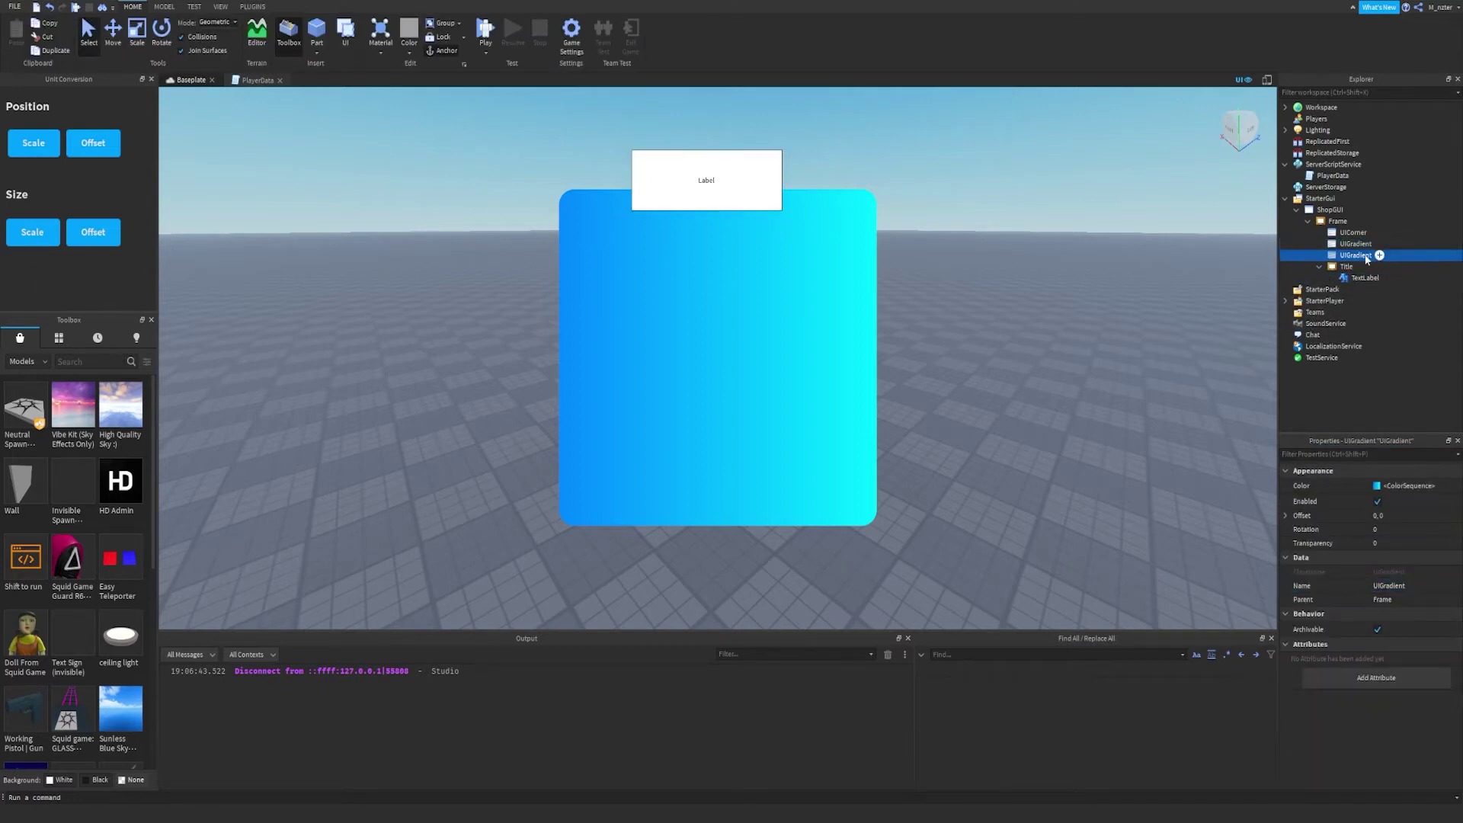
pyautogui.moveTo(1353, 261); pyautogui.dragTo(1362, 272)
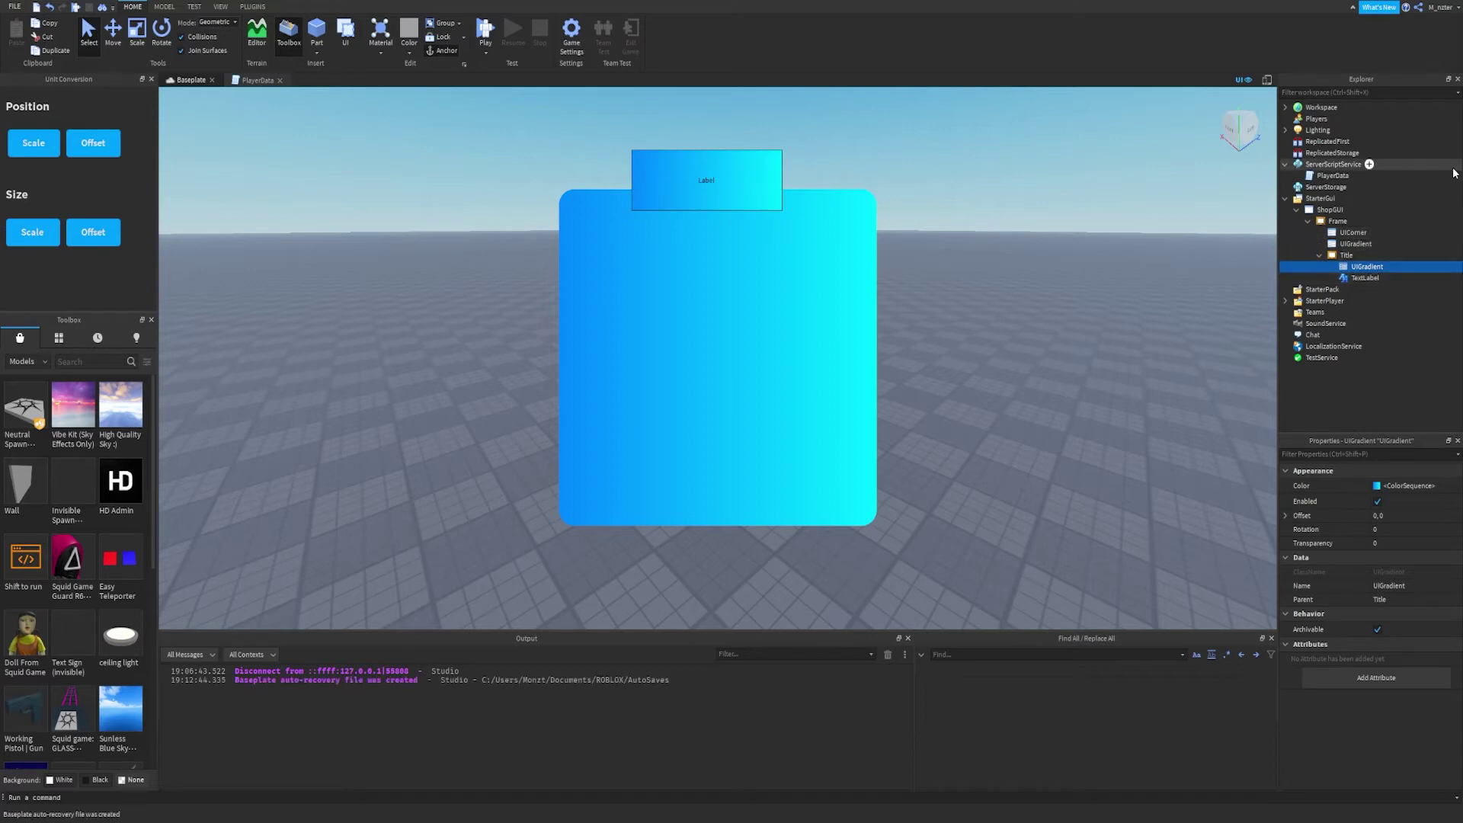
# Turn on TextScaled for the TextLabel in Title.
pyautogui.click(1365, 277)
pyautogui.click(1341, 454)
pyautogui.write('sca')
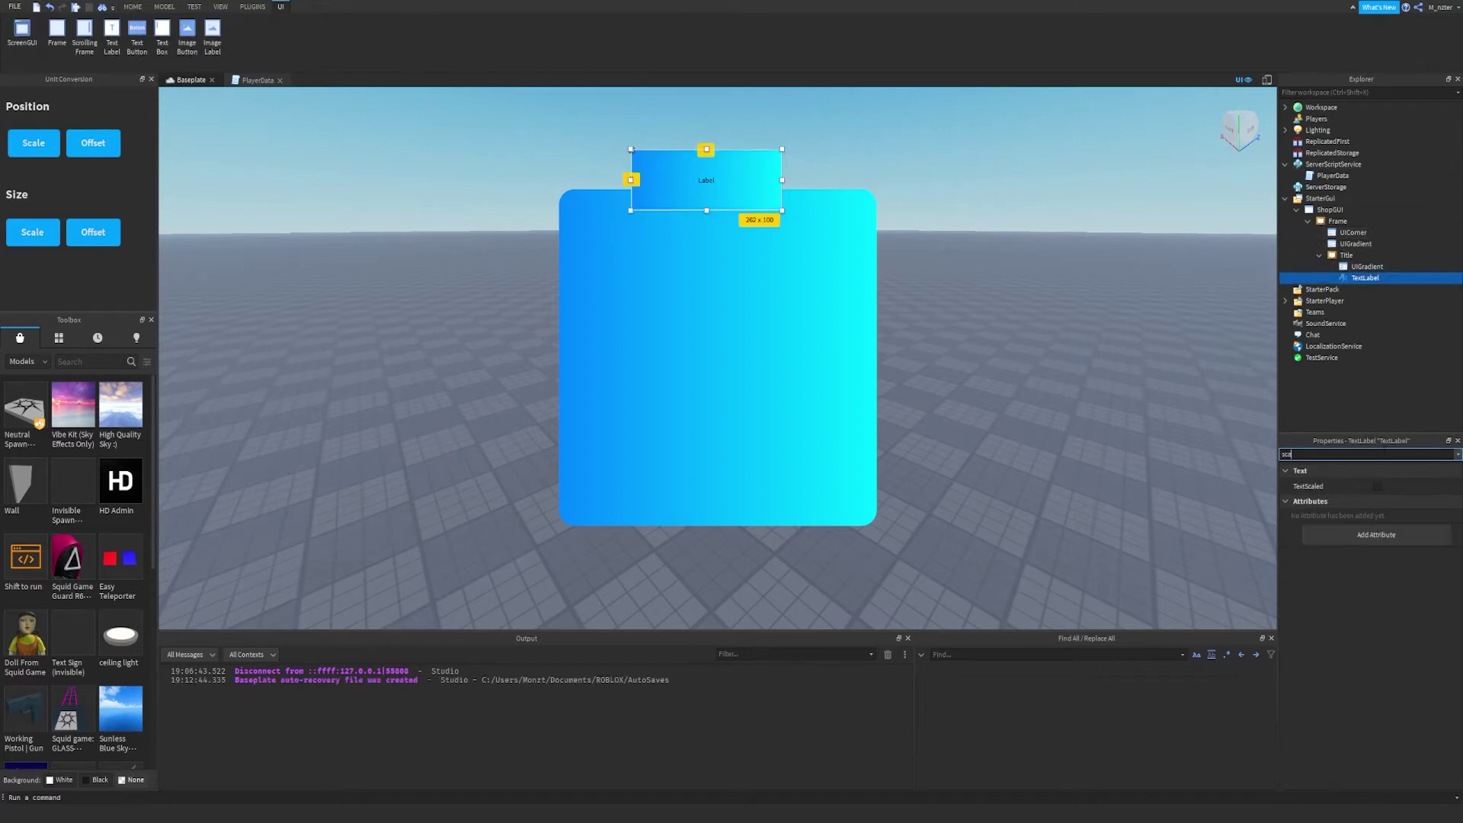
pyautogui.click(1377, 486)
# Set the TextLabel's TextColor3 to white (255, 255, 255).
pyautogui.press('BackSpace')
pyautogui.press('BackSpace')
pyautogui.press('BackSpace')
pyautogui.write('text')
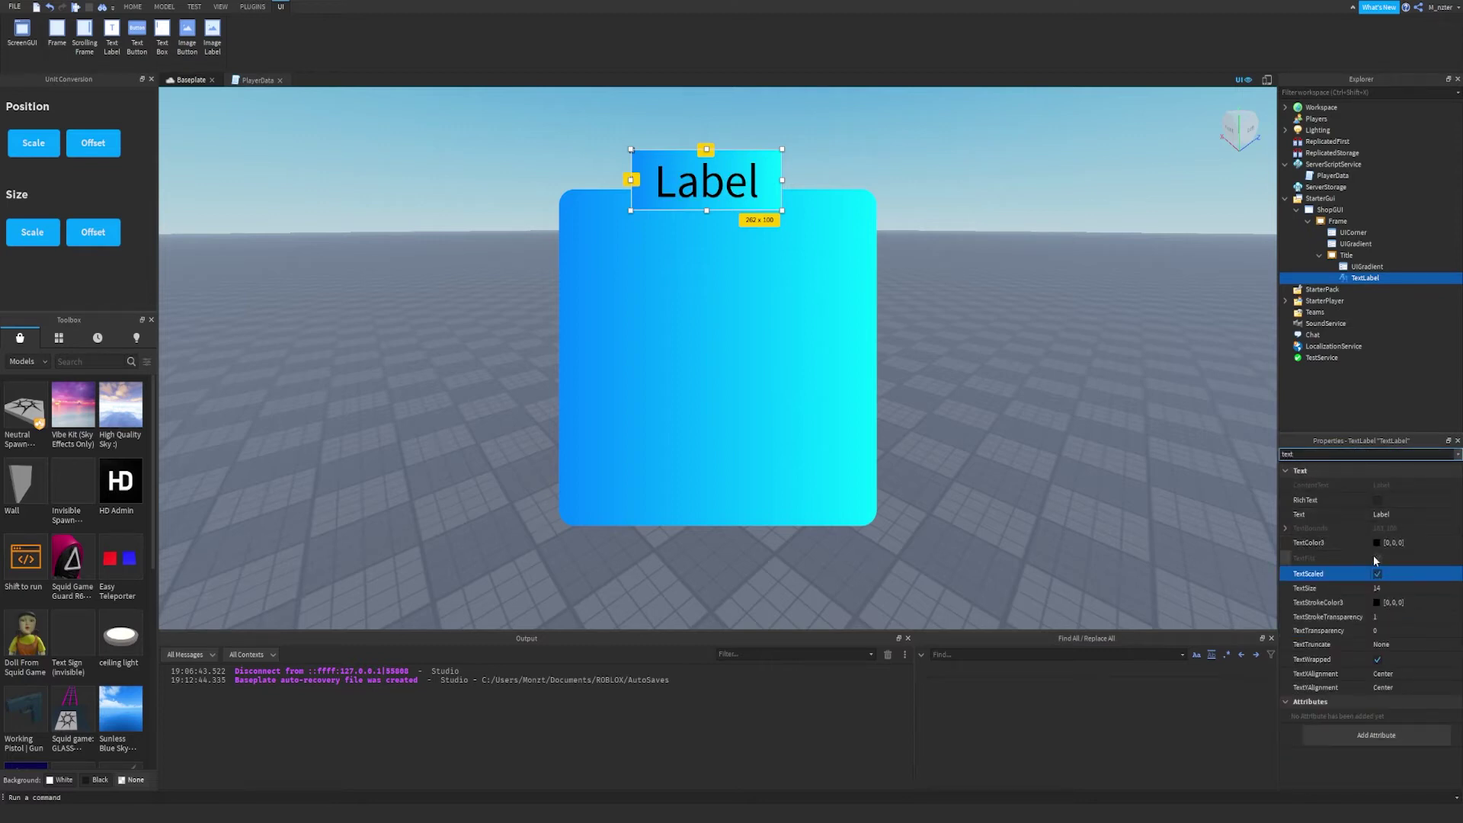
pyautogui.click(1376, 542)
pyautogui.click(793, 414)
pyautogui.moveTo(861, 361); pyautogui.dragTo(869, 297)
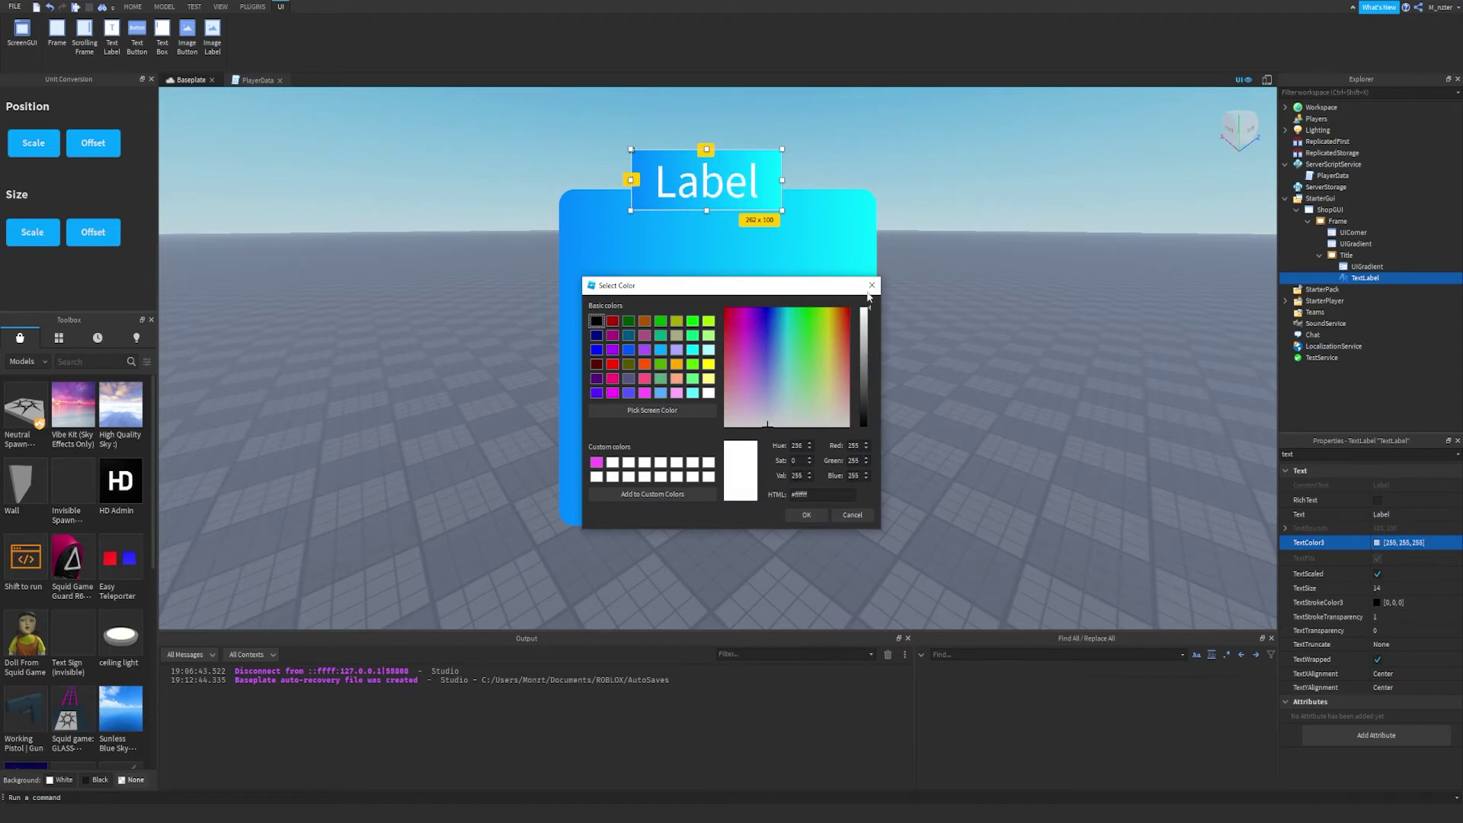
pyautogui.click(806, 515)
# Set the TextLabel's TextStrokeTransparency to 0 to give the text a black outline.
pyautogui.hotkey('ctrl', 'shift', 'p')
pyautogui.write('str')
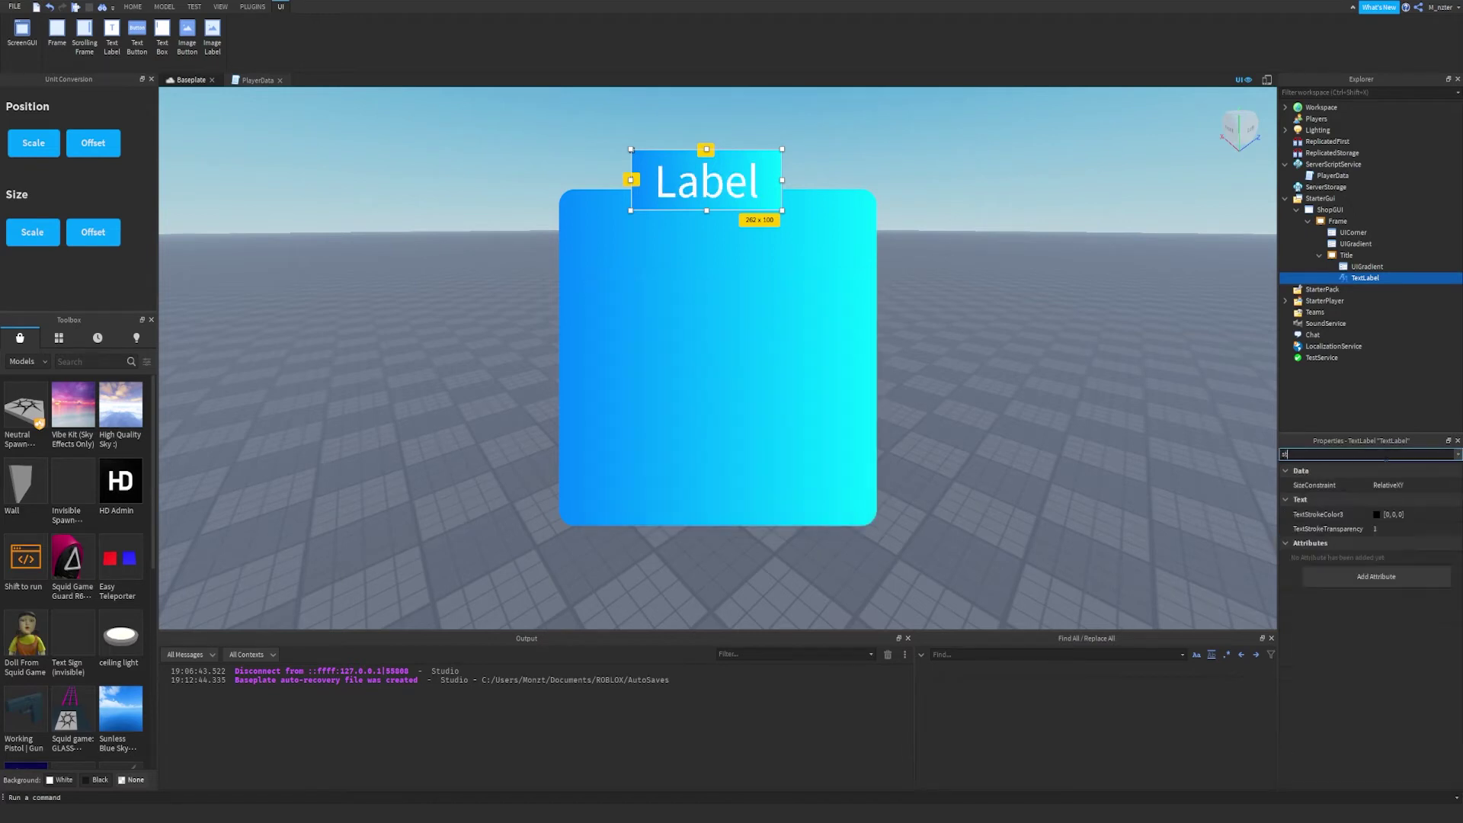
pyautogui.click(1377, 528)
pyautogui.write('0')
pyautogui.press('Return')
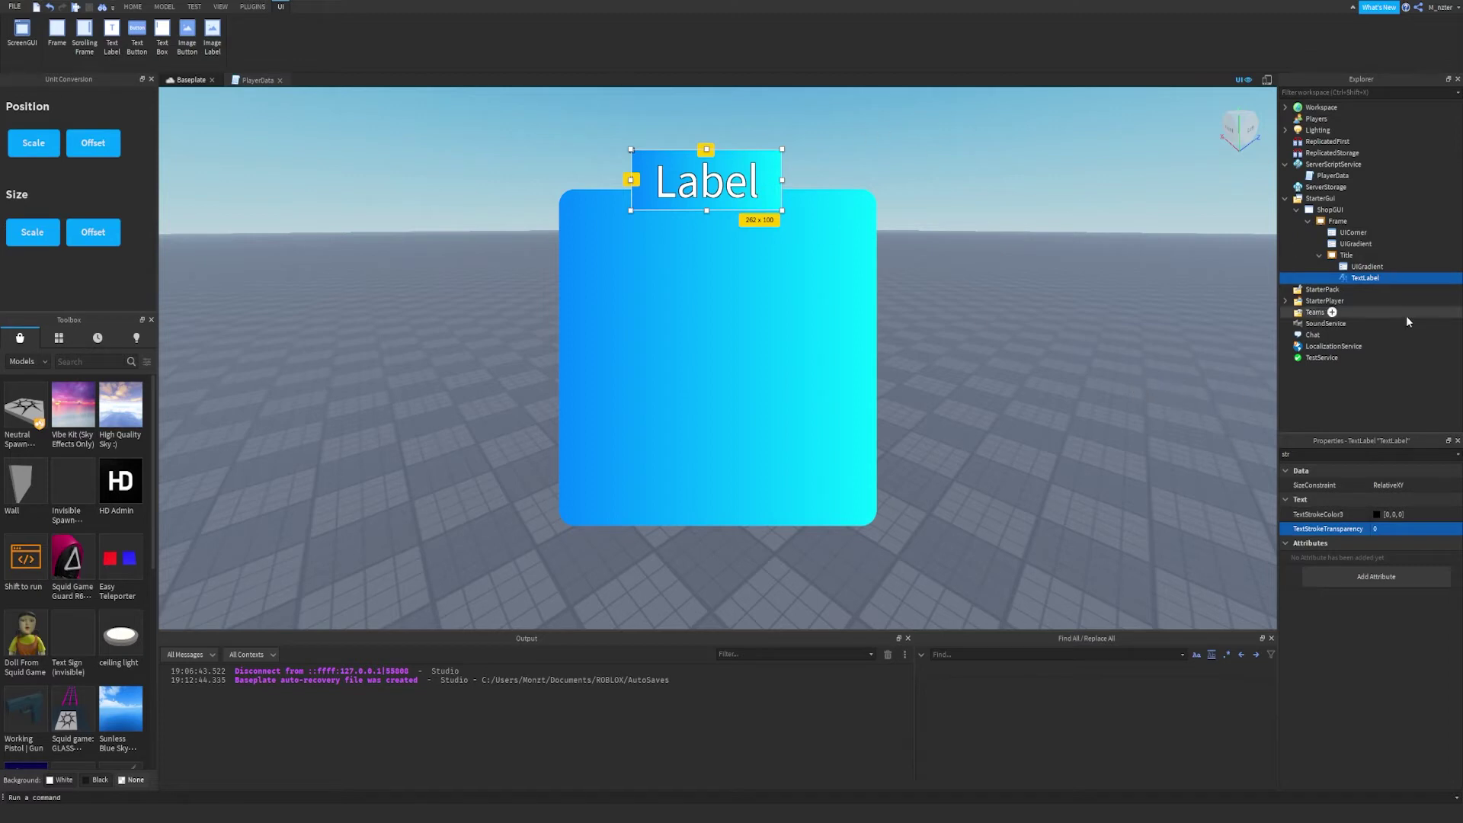
# Change the TextLabel's text to SHOP.
pyautogui.click(1392, 457)
pyautogui.write('text')
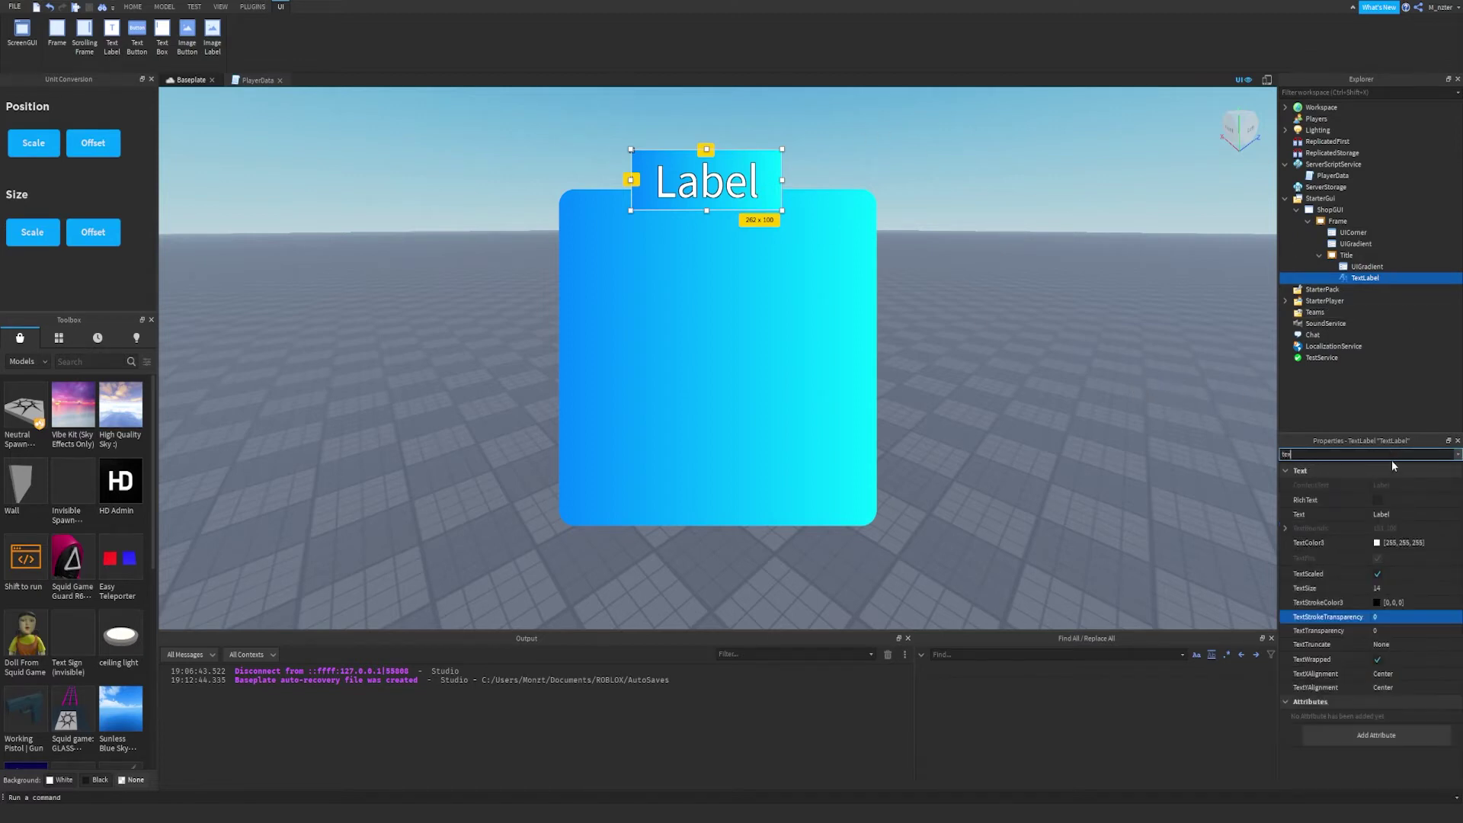
pyautogui.click(1396, 514)
pyautogui.write('SH')
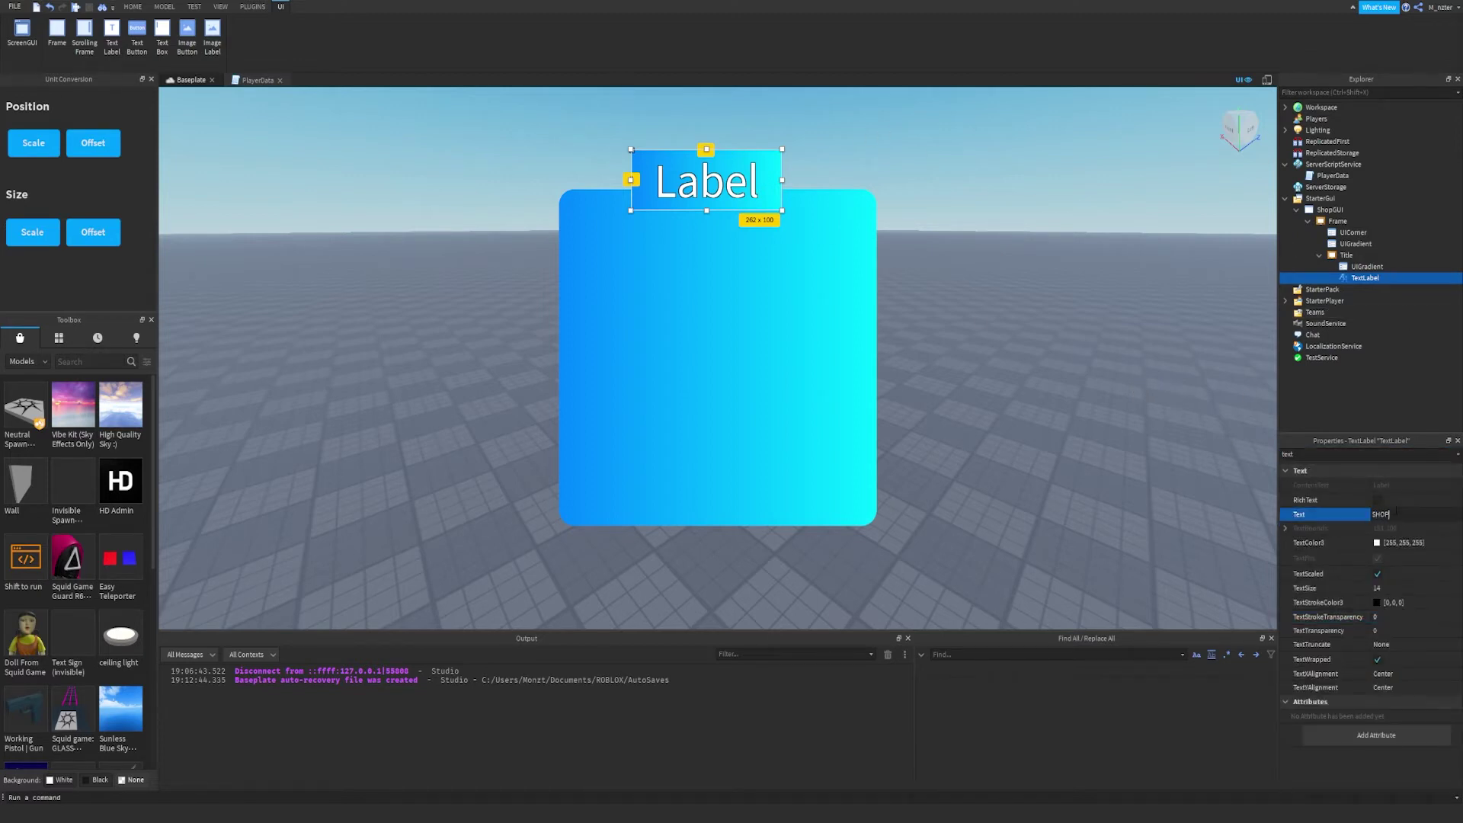
pyautogui.write('OP')
pyautogui.press('Return')
# Try the Oswald font on the SHOP label and settle on Nunito.
pyautogui.click(1391, 454)
pyautogui.write('font')
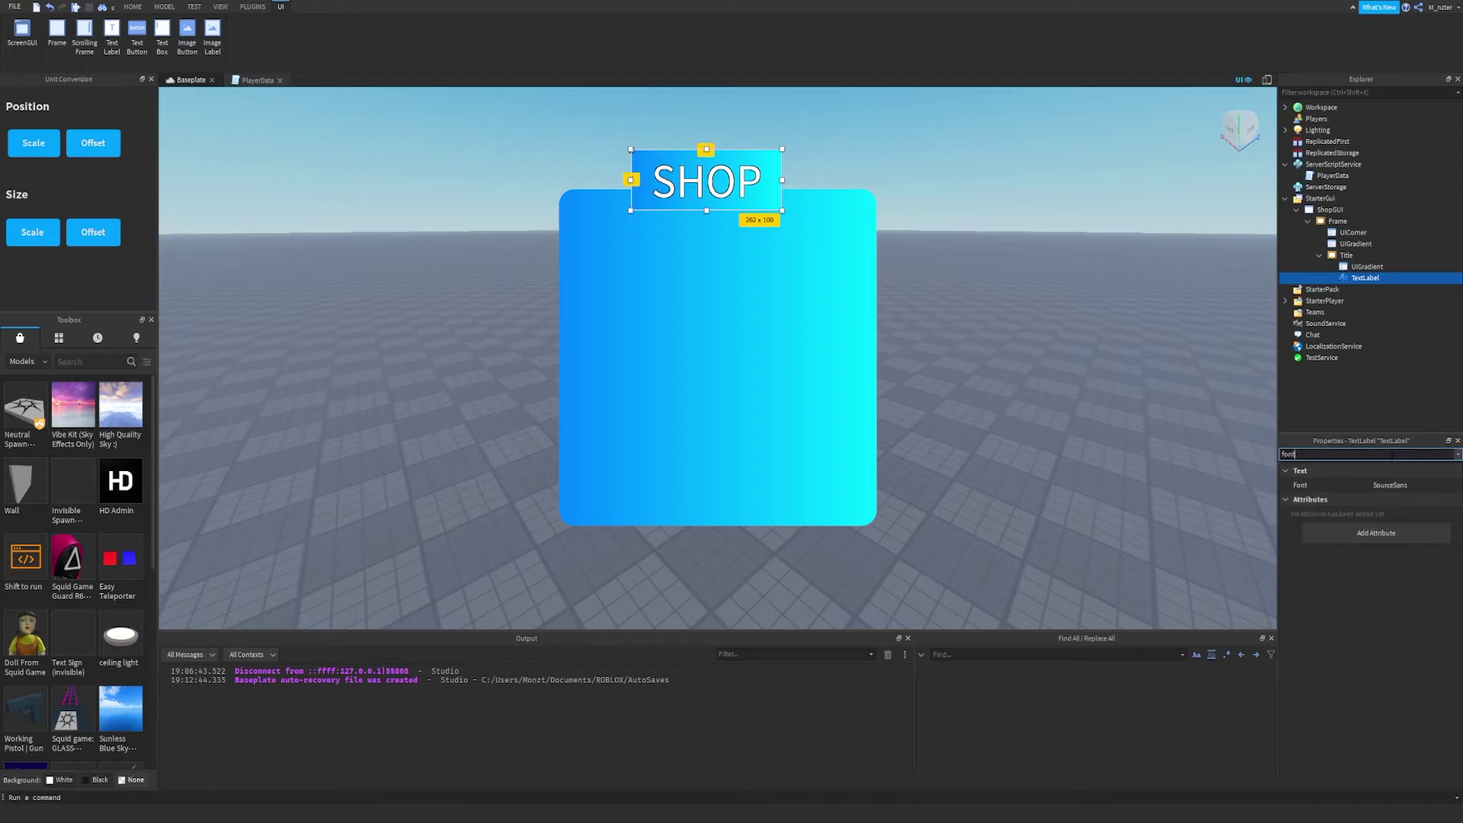
pyautogui.click(1392, 484)
pyautogui.click(1404, 503)
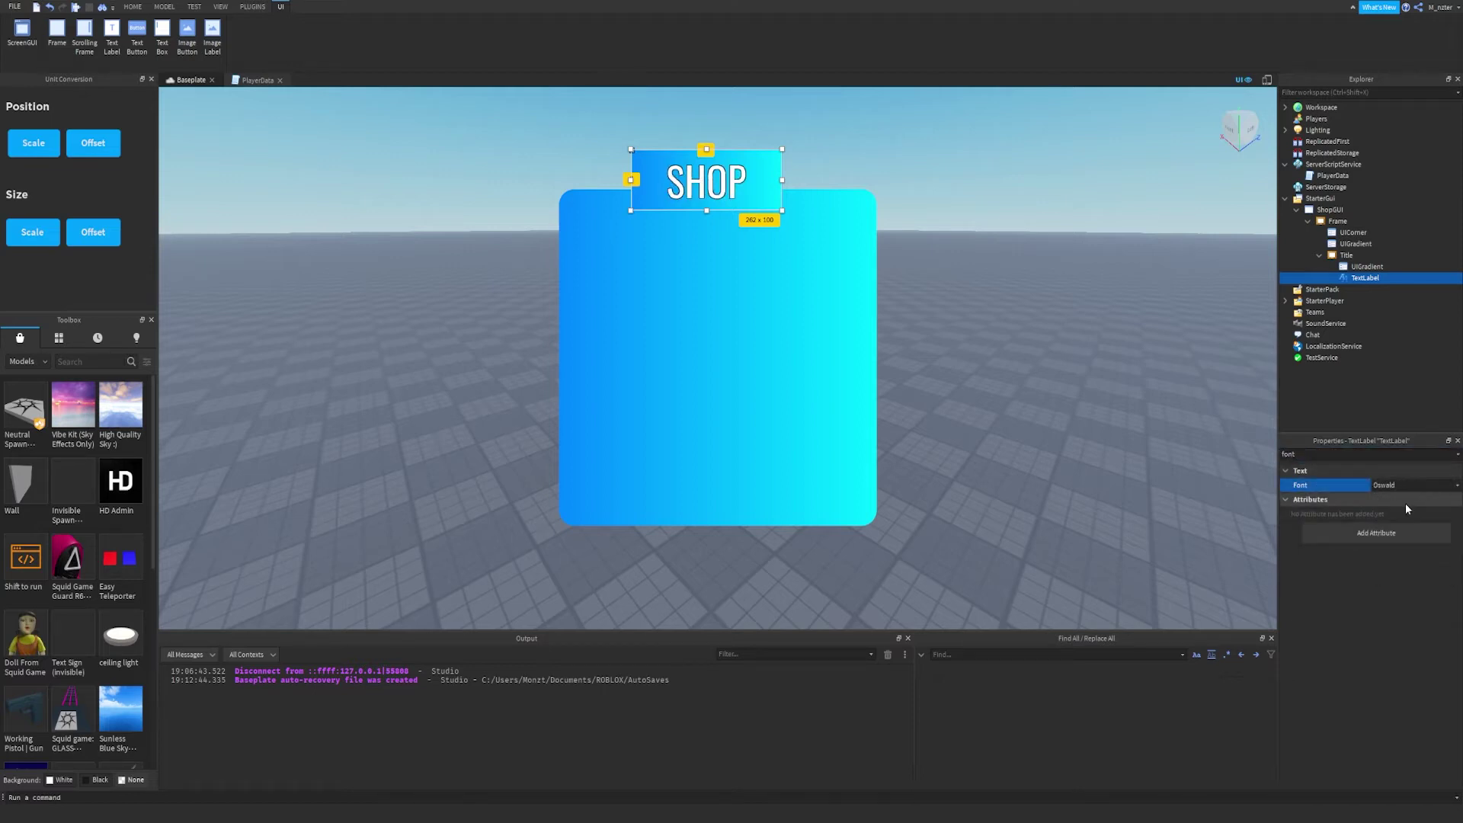
pyautogui.press('Down')
pyautogui.press('Up')
pyautogui.press('Up')
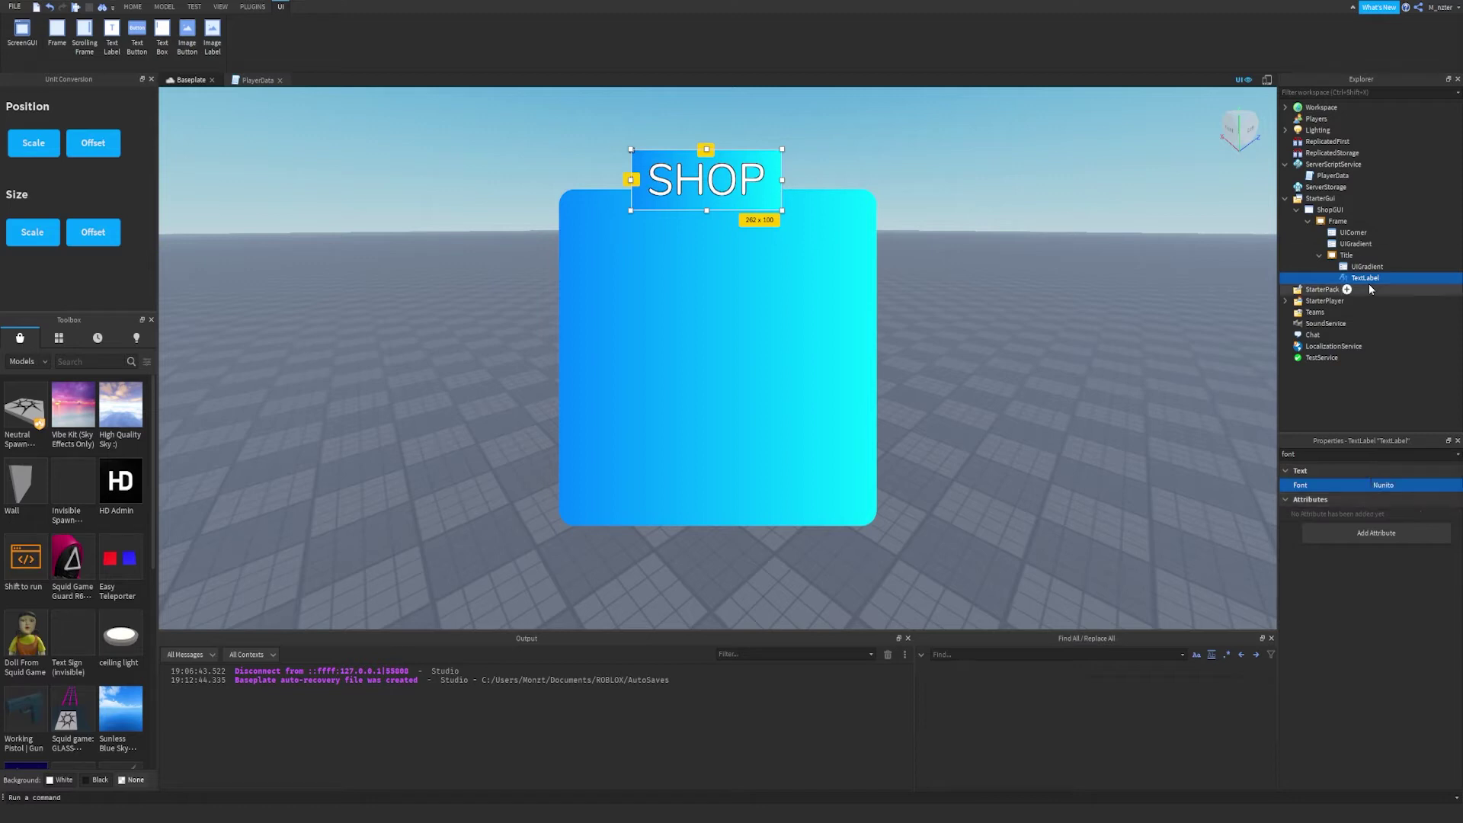
# Duplicate the shop Frame's UICorner and place the copy inside Title.
pyautogui.click(1405, 232)
pyautogui.hotkey('ctrl', 'd')
pyautogui.moveTo(1361, 244); pyautogui.dragTo(1385, 266)
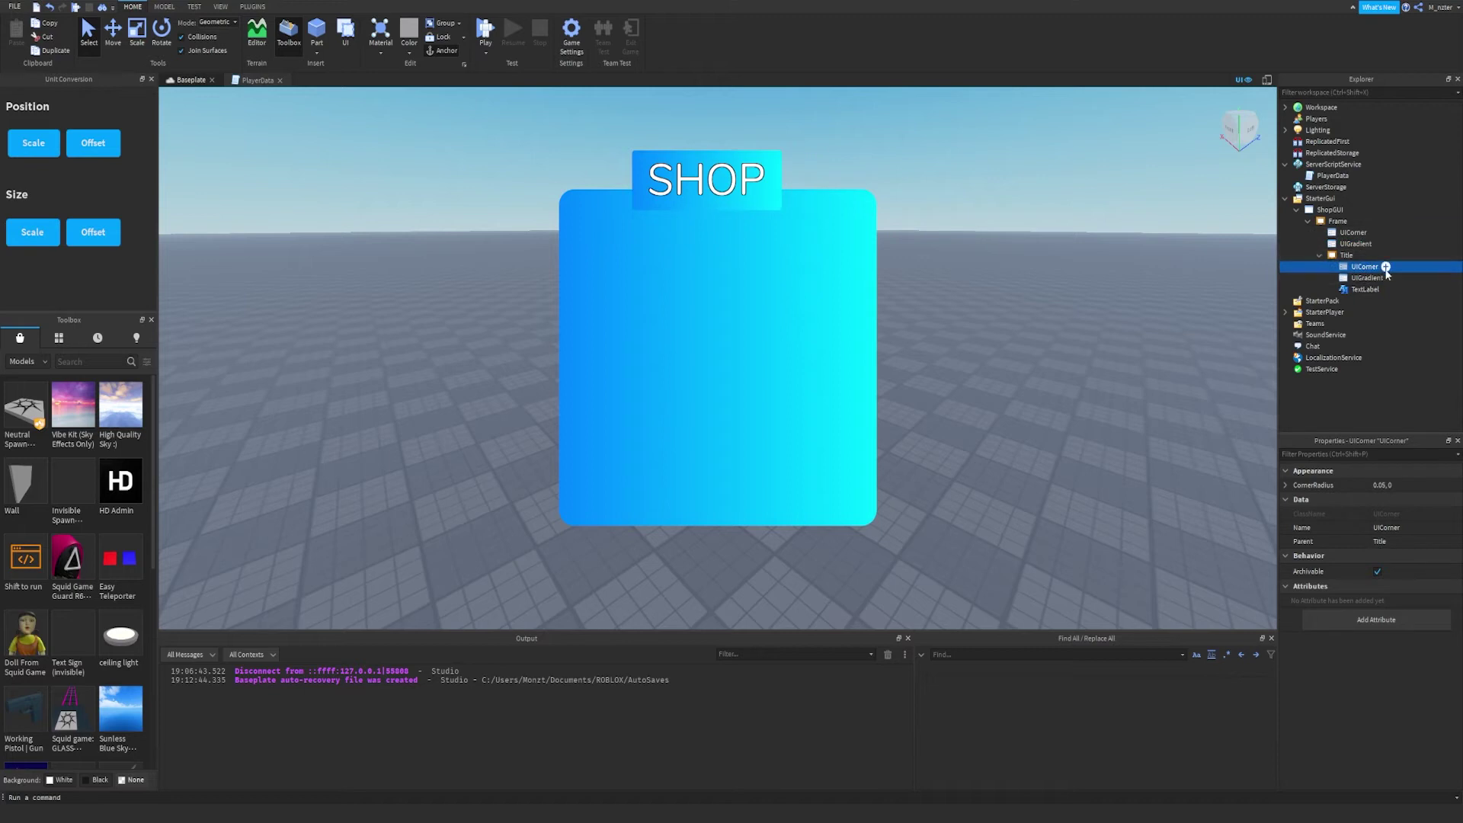
# Try 0.2 for the CornerRadius scale of Title's UICorner and settle on 0.25.
pyautogui.click(1397, 485)
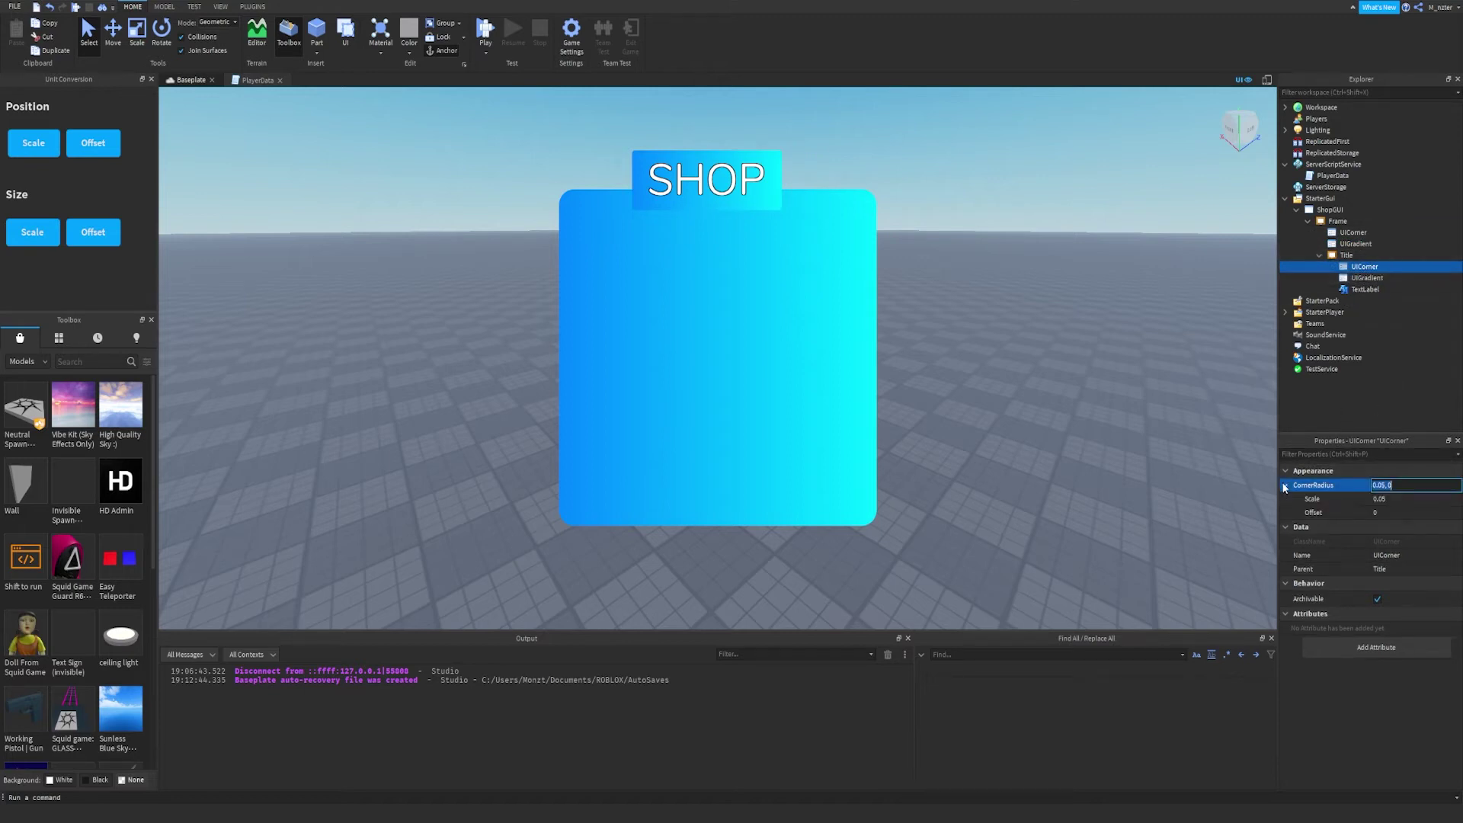
pyautogui.click(1422, 499)
pyautogui.click(1385, 499)
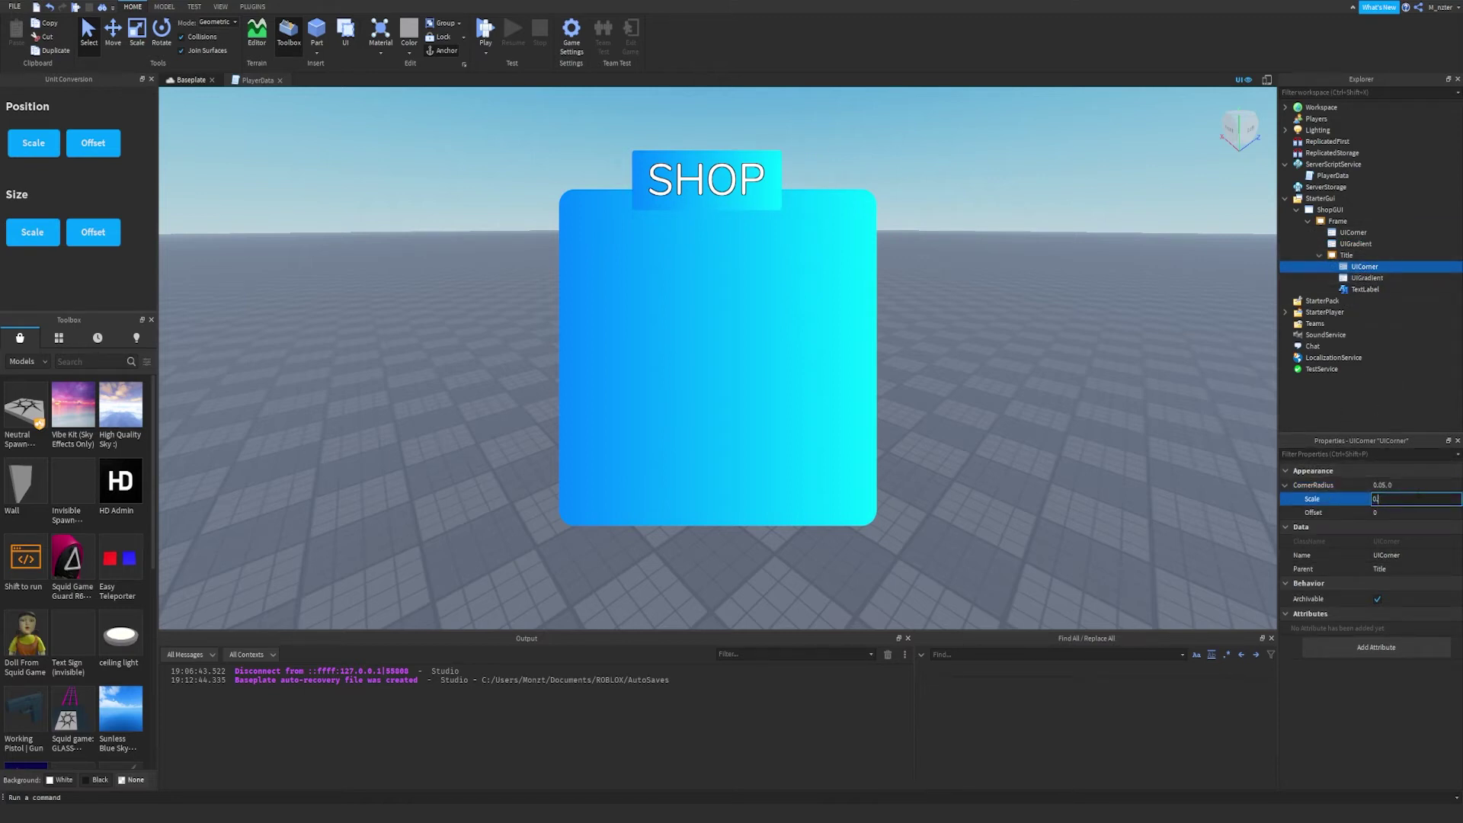
pyautogui.write('1')
pyautogui.press('Return')
pyautogui.click(1418, 497)
pyautogui.write('0.2')
pyautogui.press('Return')
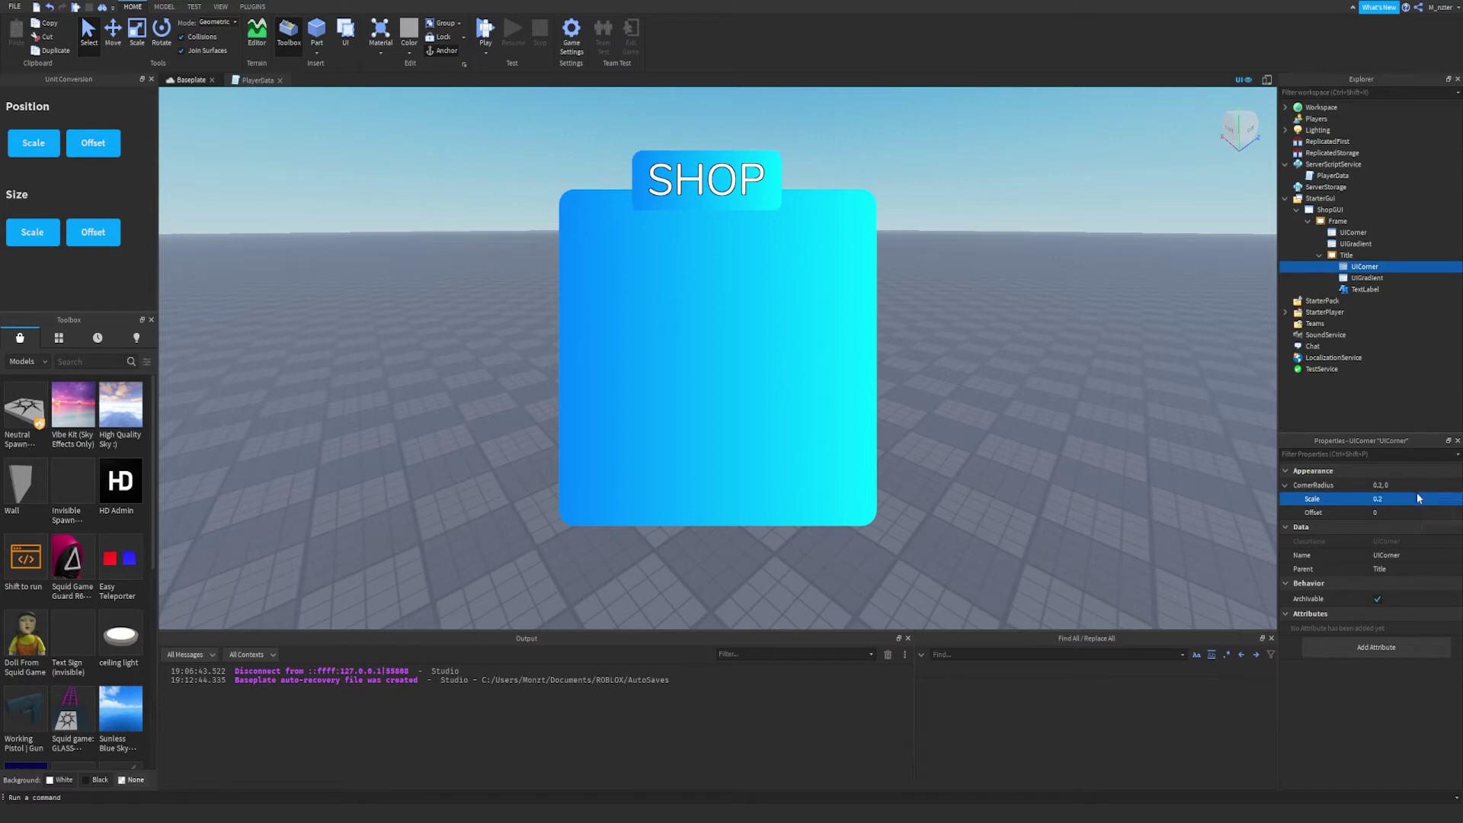
pyautogui.click(1418, 498)
pyautogui.write('0.25')
pyautogui.press('Return')
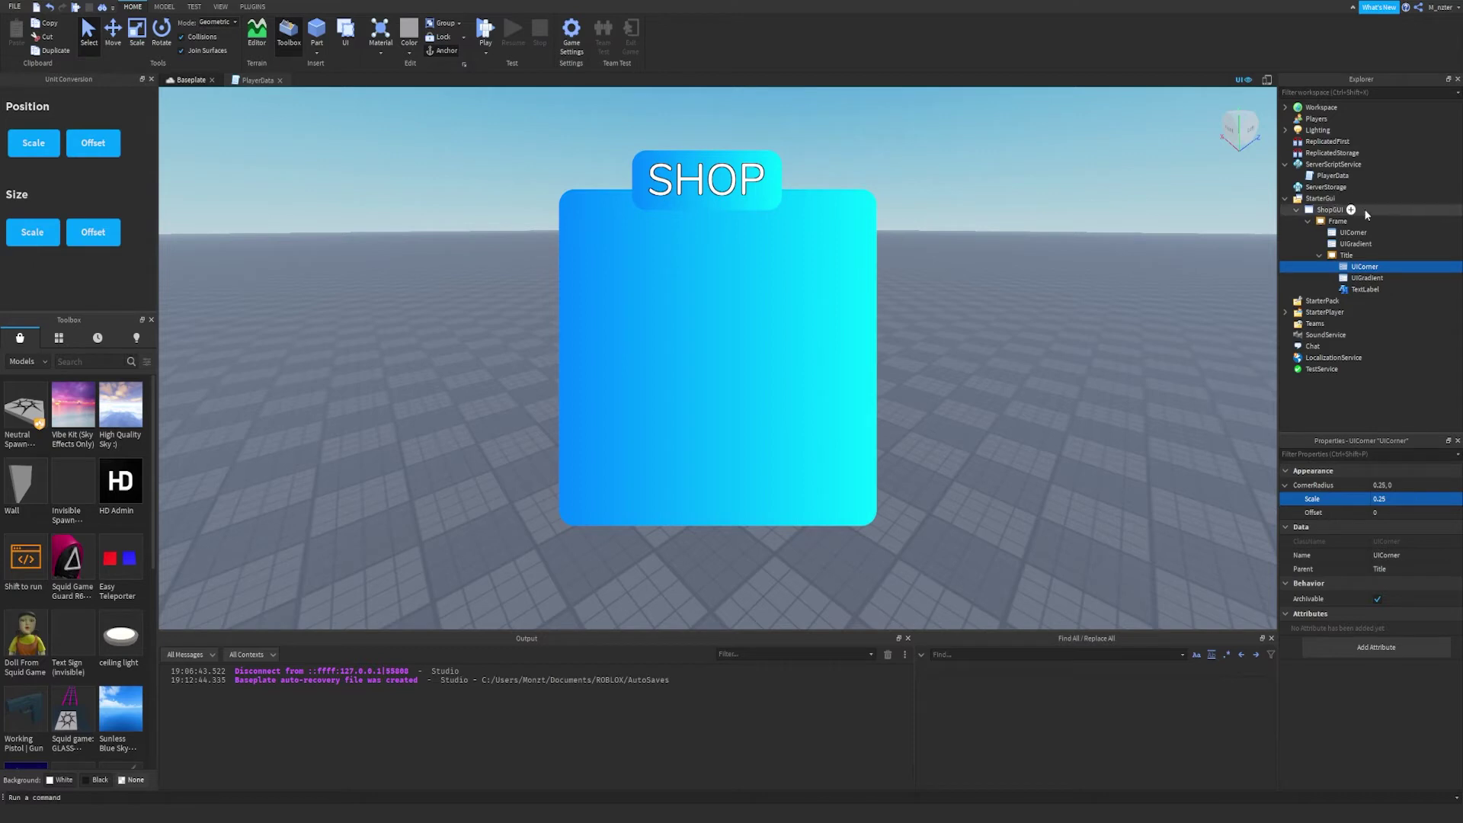
# Shorten the Title box and center it on the shop Frame's top edge, with the SHOP label fitted back inside it.
pyautogui.click(745, 198)
pyautogui.moveTo(745, 198); pyautogui.dragTo(987, 174)
pyautogui.click(725, 200)
pyautogui.moveTo(725, 201)
pyautogui.mouseDown()
pyautogui.moveTo(723, 215)
pyautogui.moveTo(732, 196)
pyautogui.mouseUp()
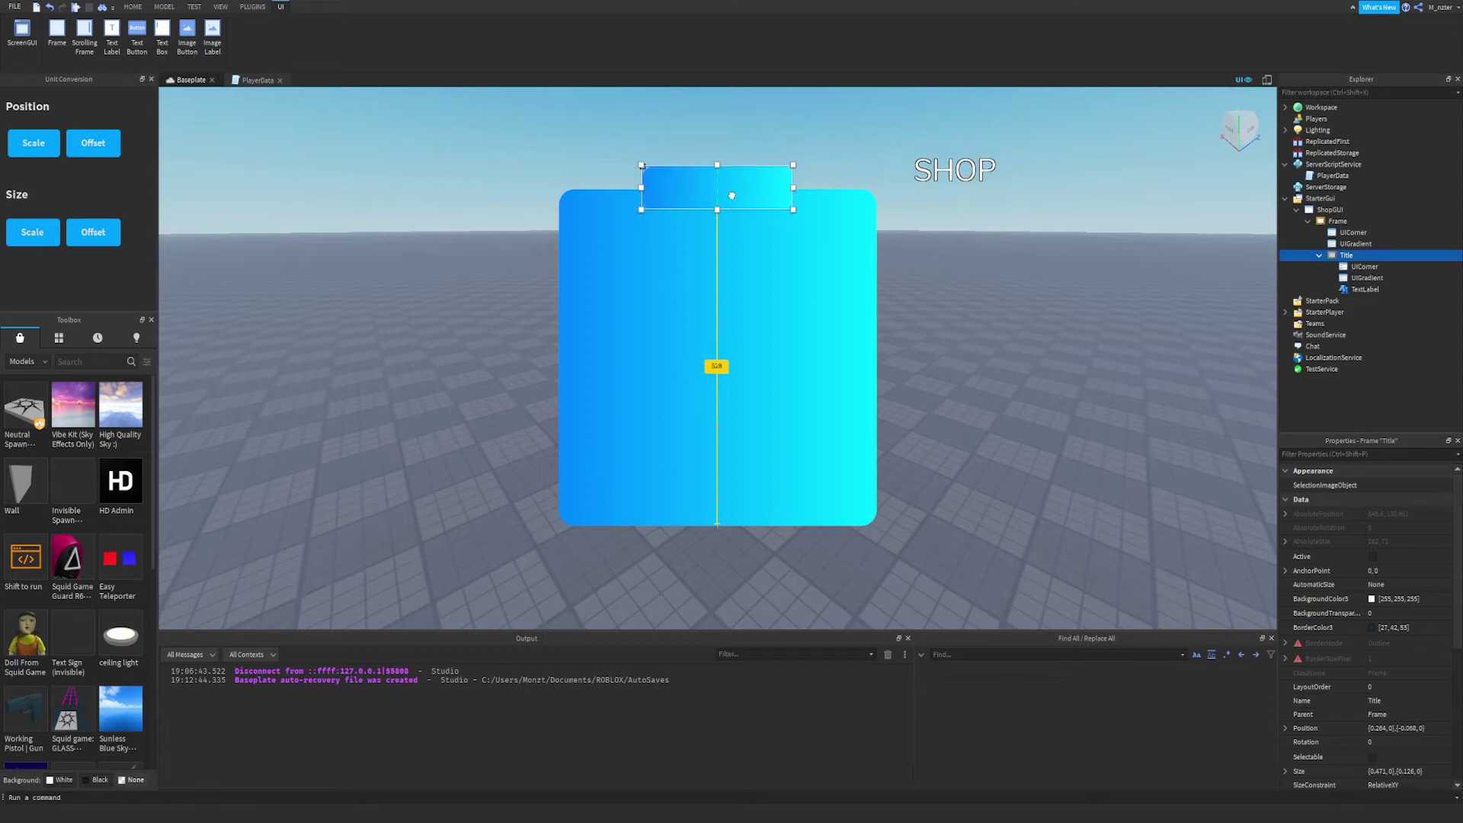
pyautogui.moveTo(969, 169); pyautogui.dragTo(790, 187)
pyautogui.moveTo(642, 187); pyautogui.dragTo(643, 186)
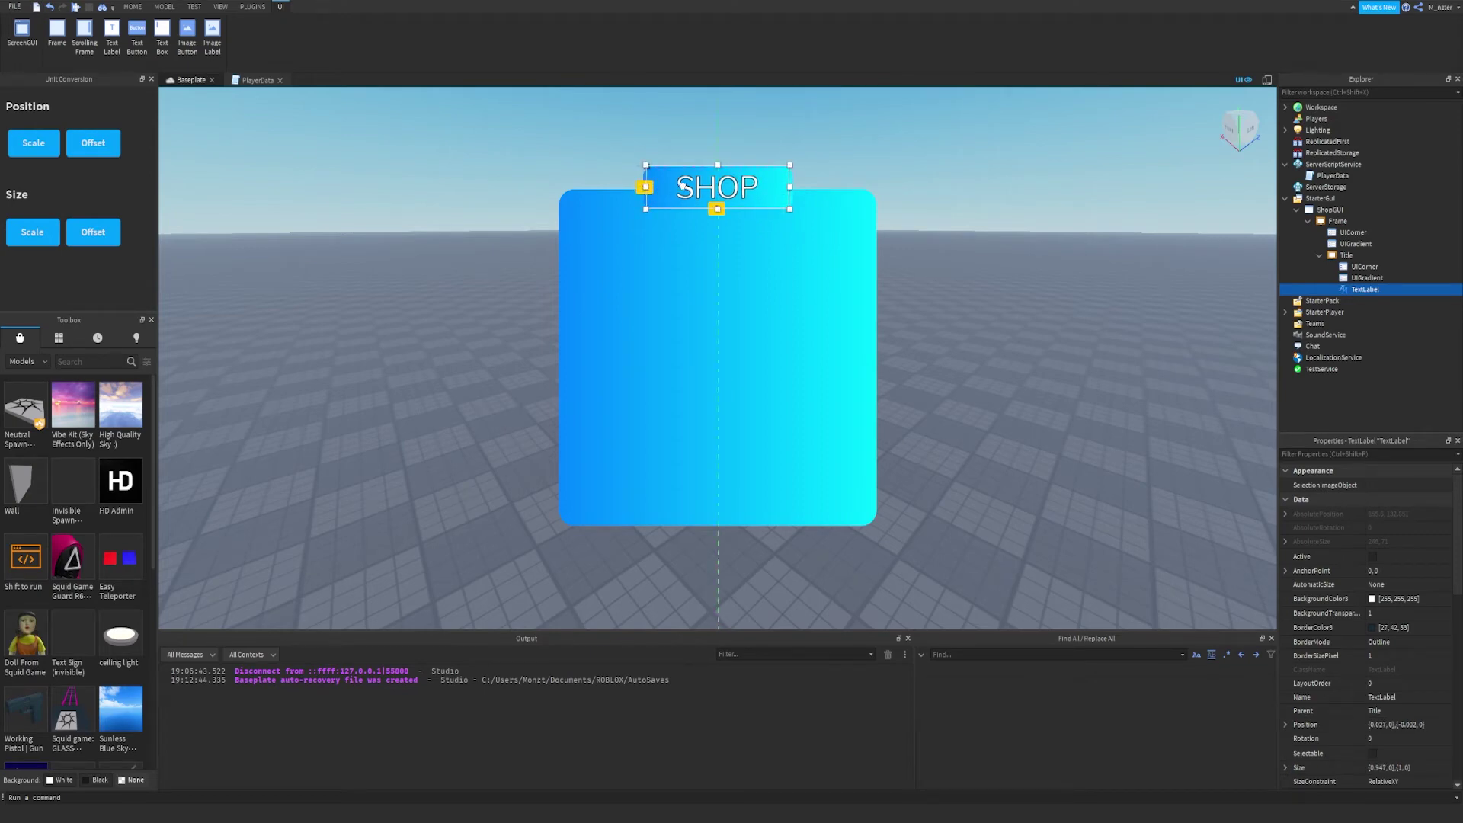
pyautogui.click(854, 145)
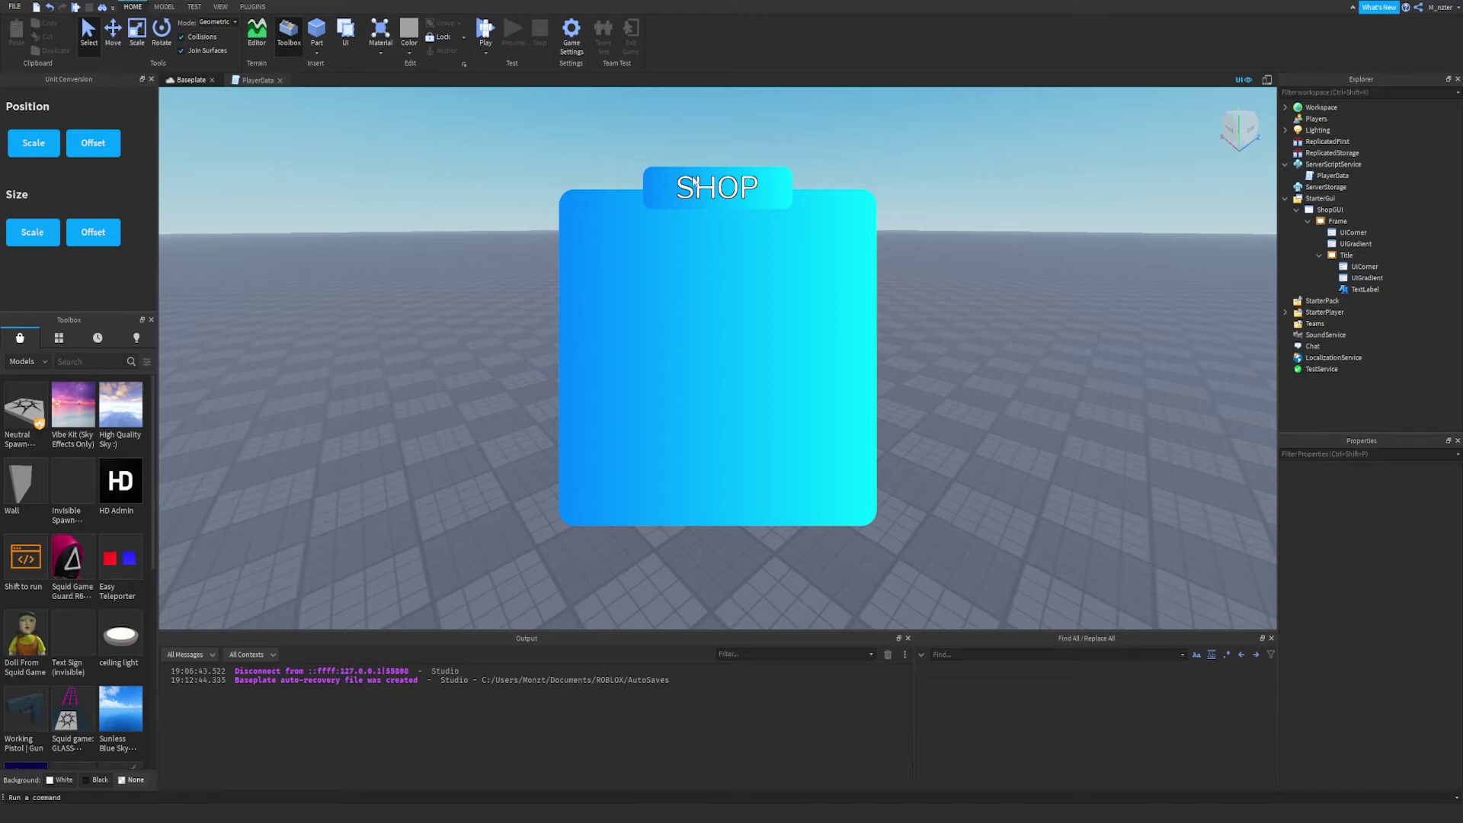
pyautogui.click(1434, 259)
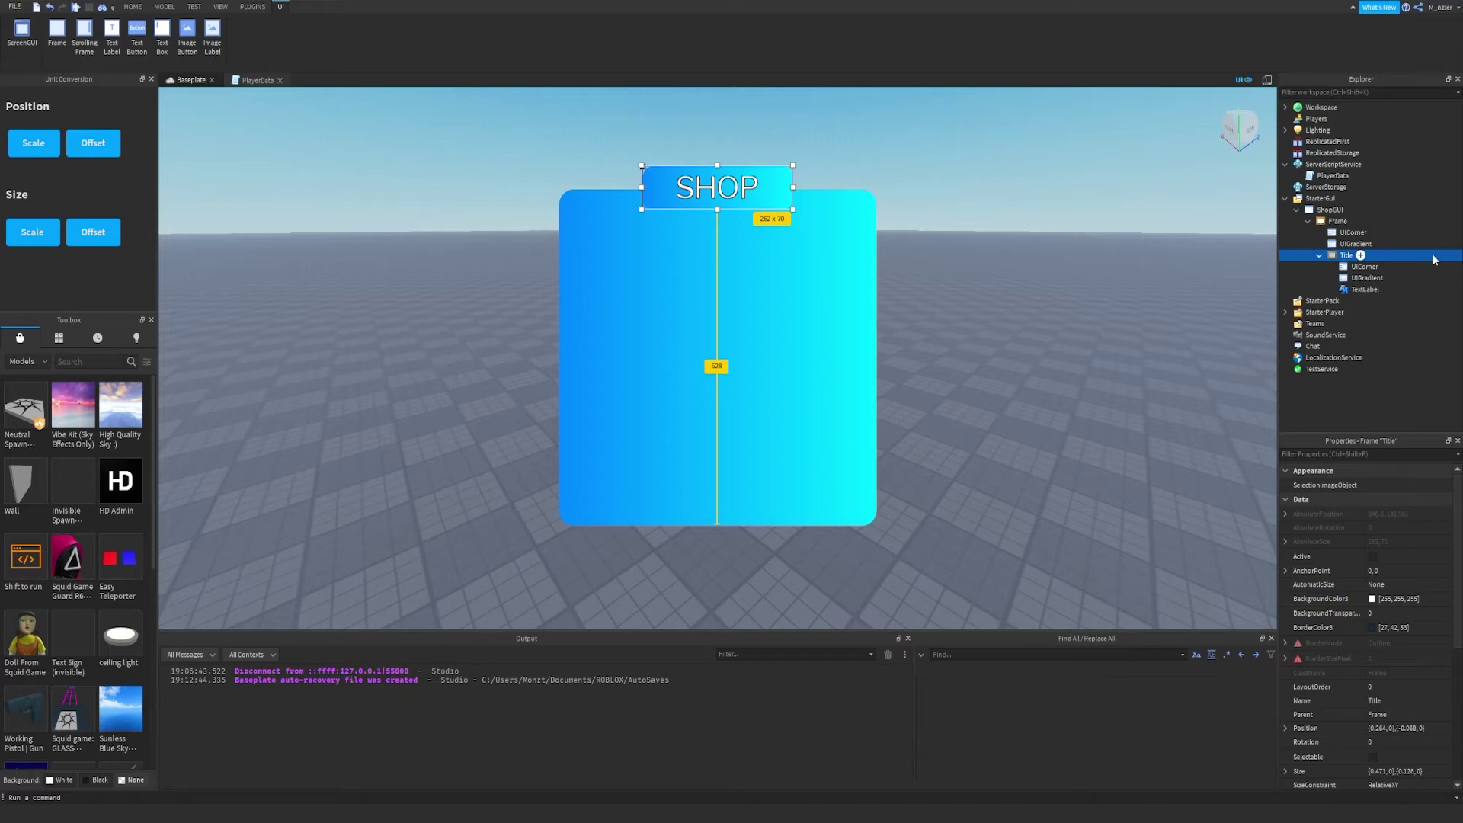
# Rename the TextLabel inside Title as TitleTextLabel and collapse Title in the hierarchy.
pyautogui.click(1406, 290)
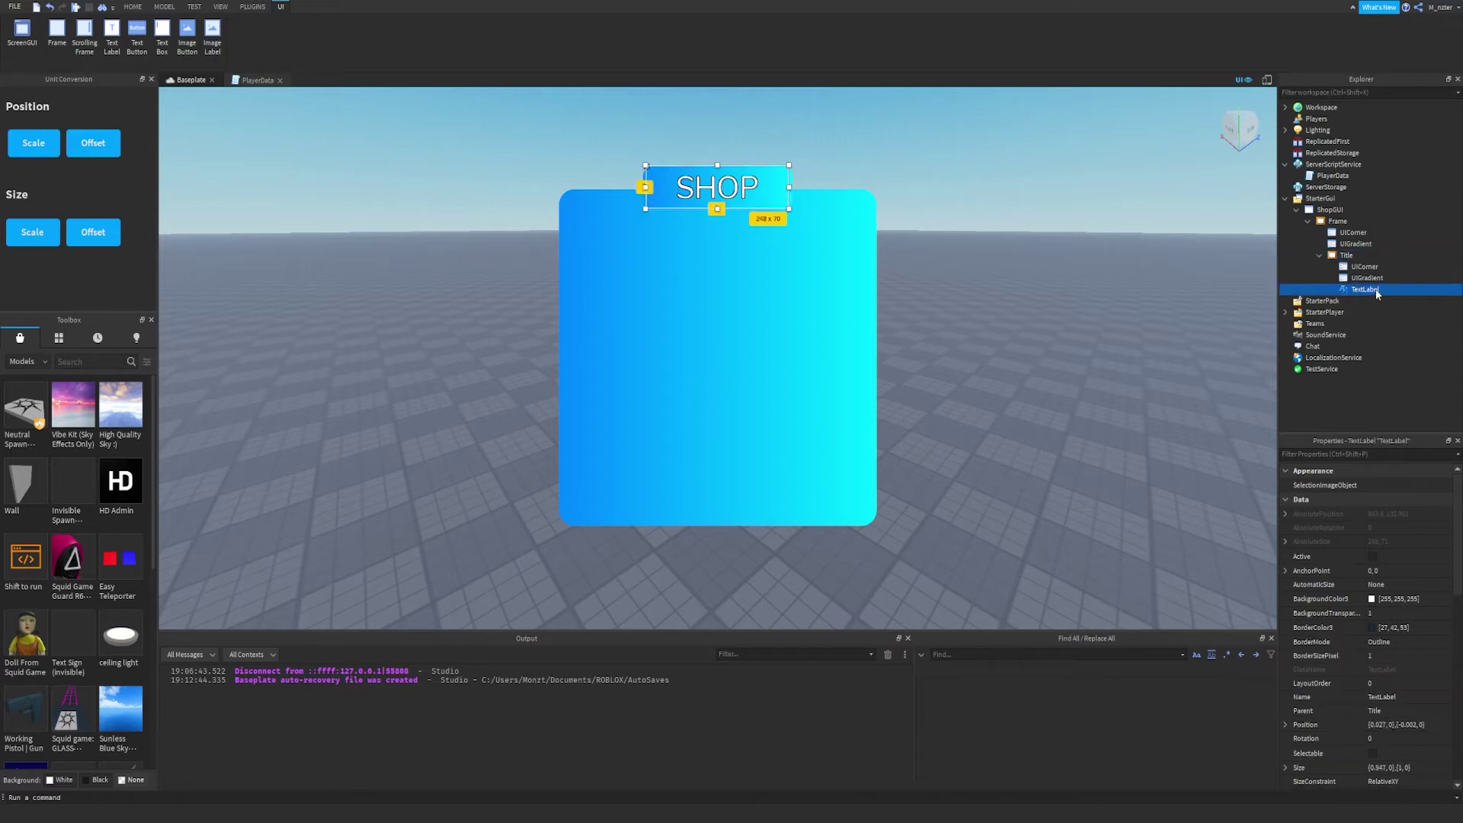
pyautogui.write('TitleTextLabel')
pyautogui.press('Return')
pyautogui.click(1321, 256)
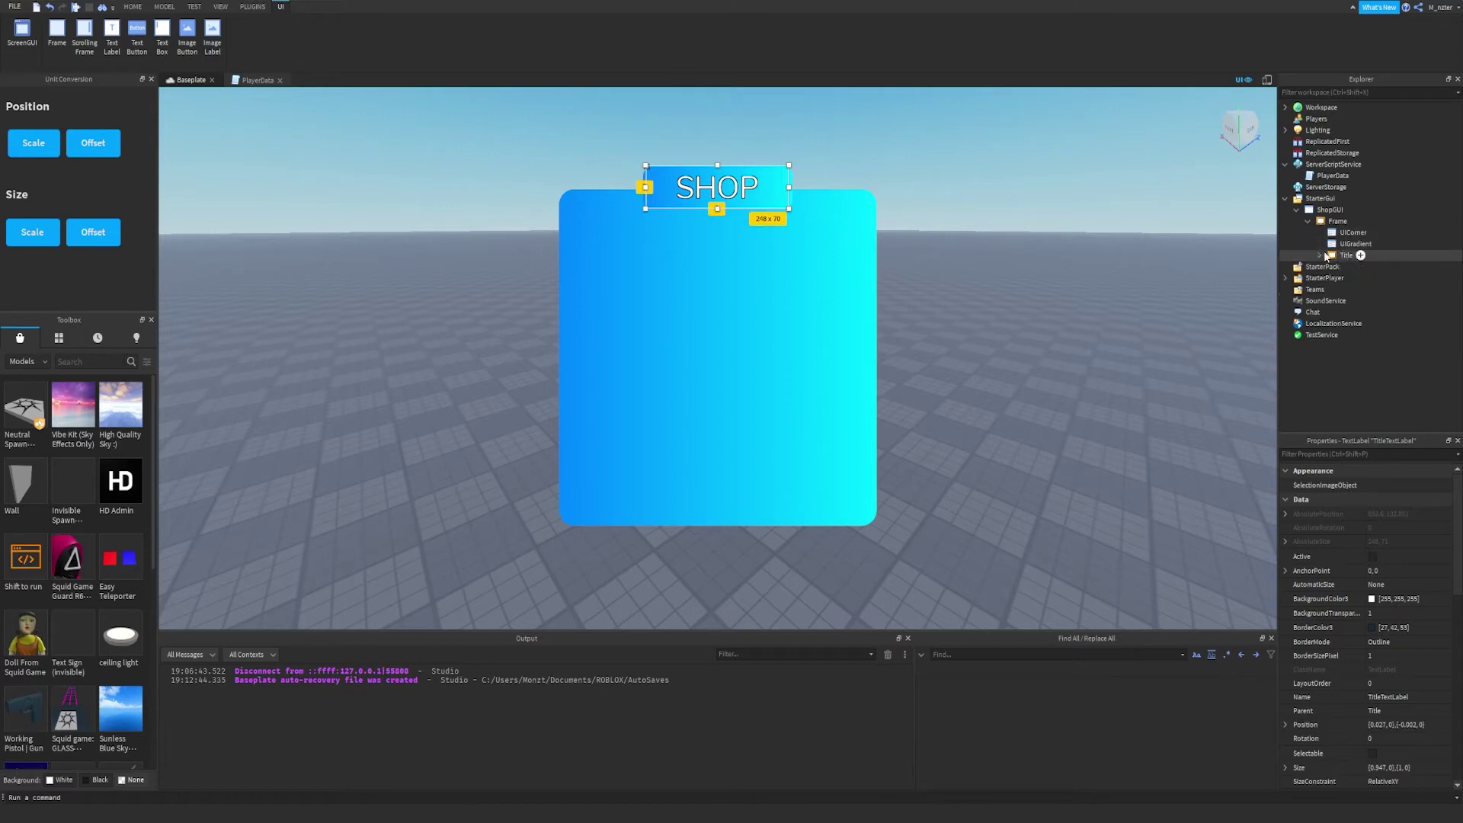
# Insert a ScrollingFrame into the shop Frame and rename it Container.
pyautogui.click(1355, 221)
pyautogui.write('Fra')
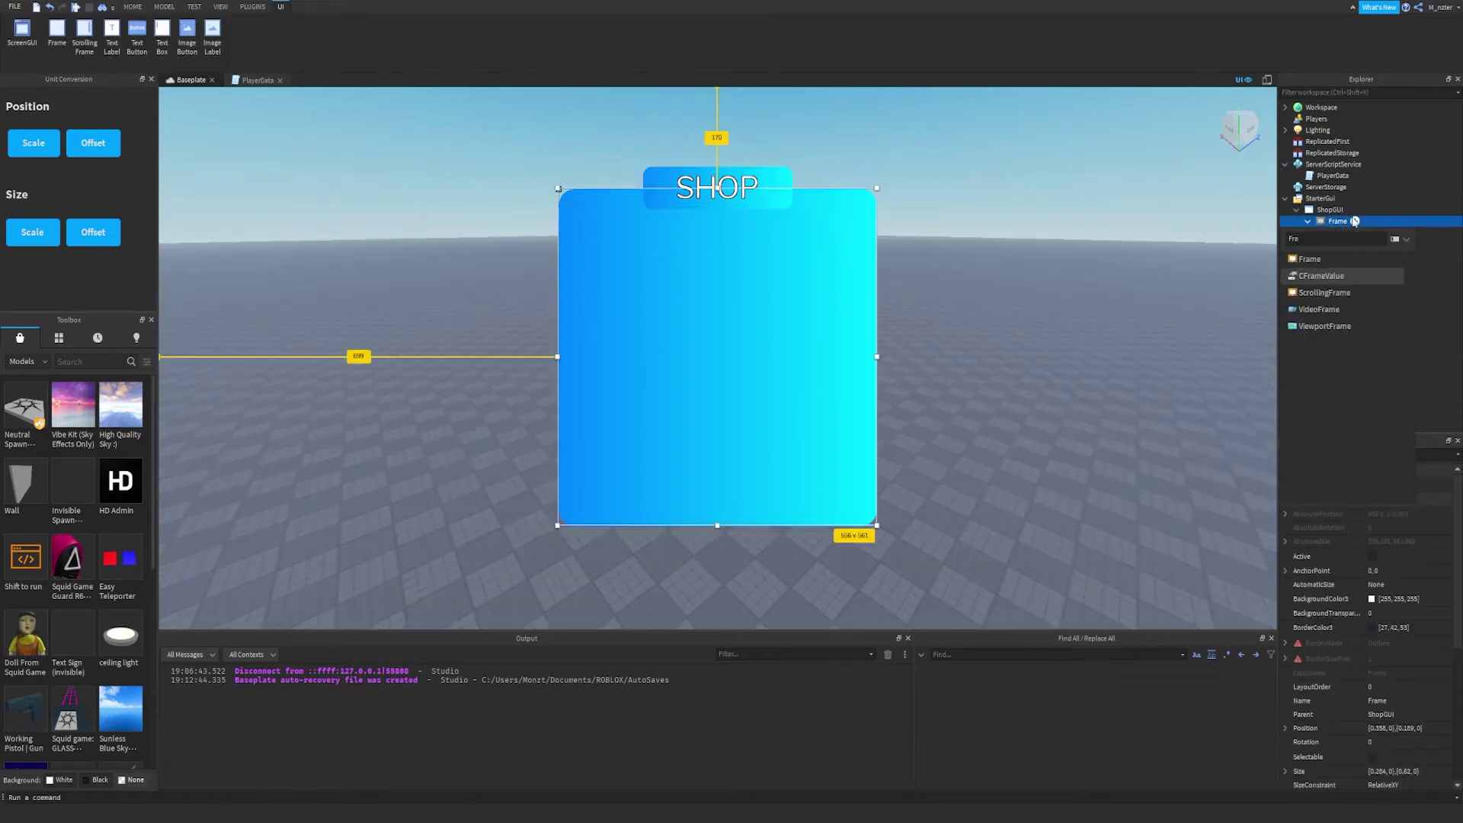
pyautogui.press('Down')
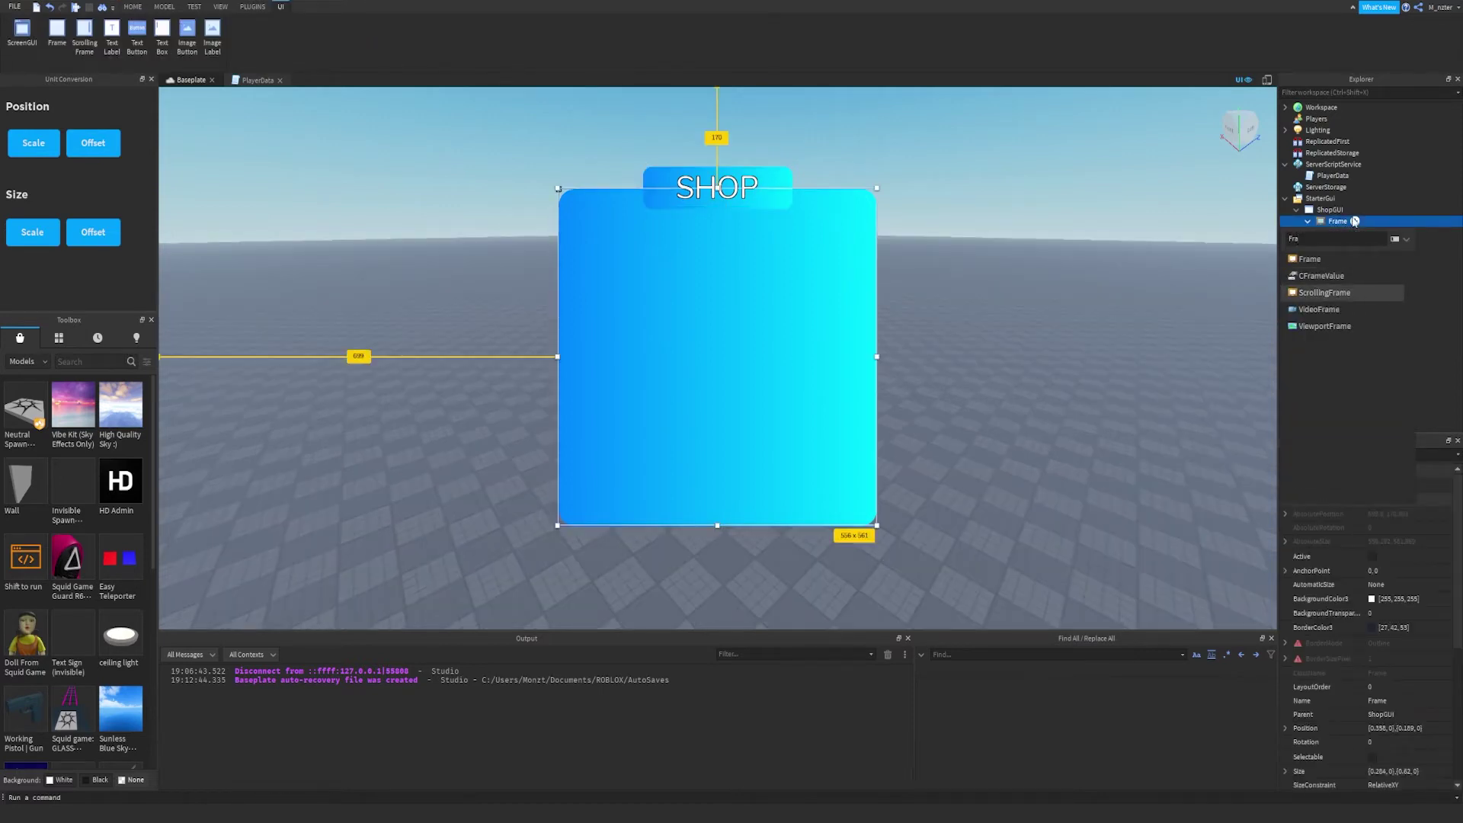
pyautogui.press('Return')
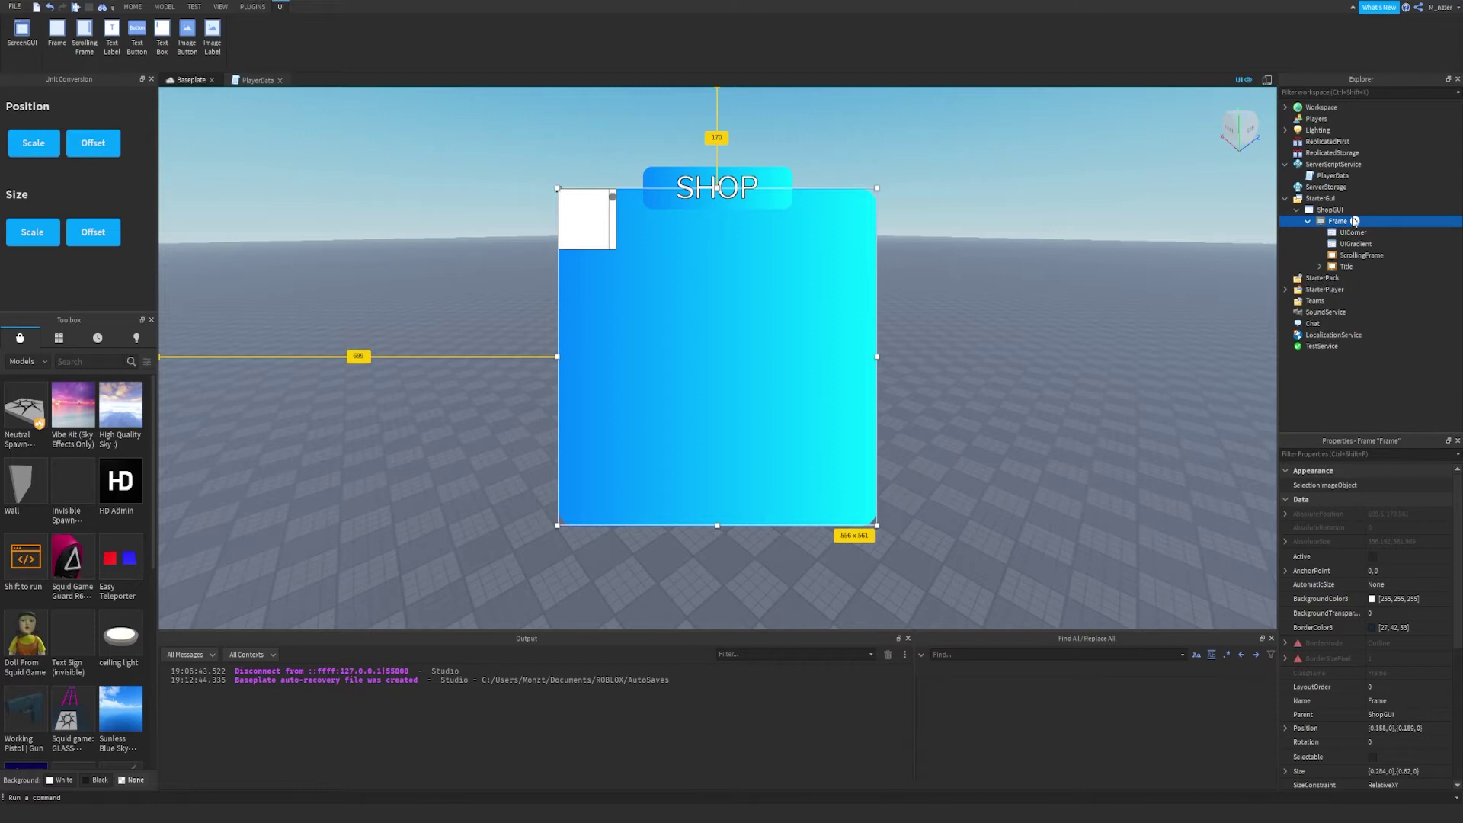
pyautogui.doubleClick(1357, 258)
pyautogui.write('Container')
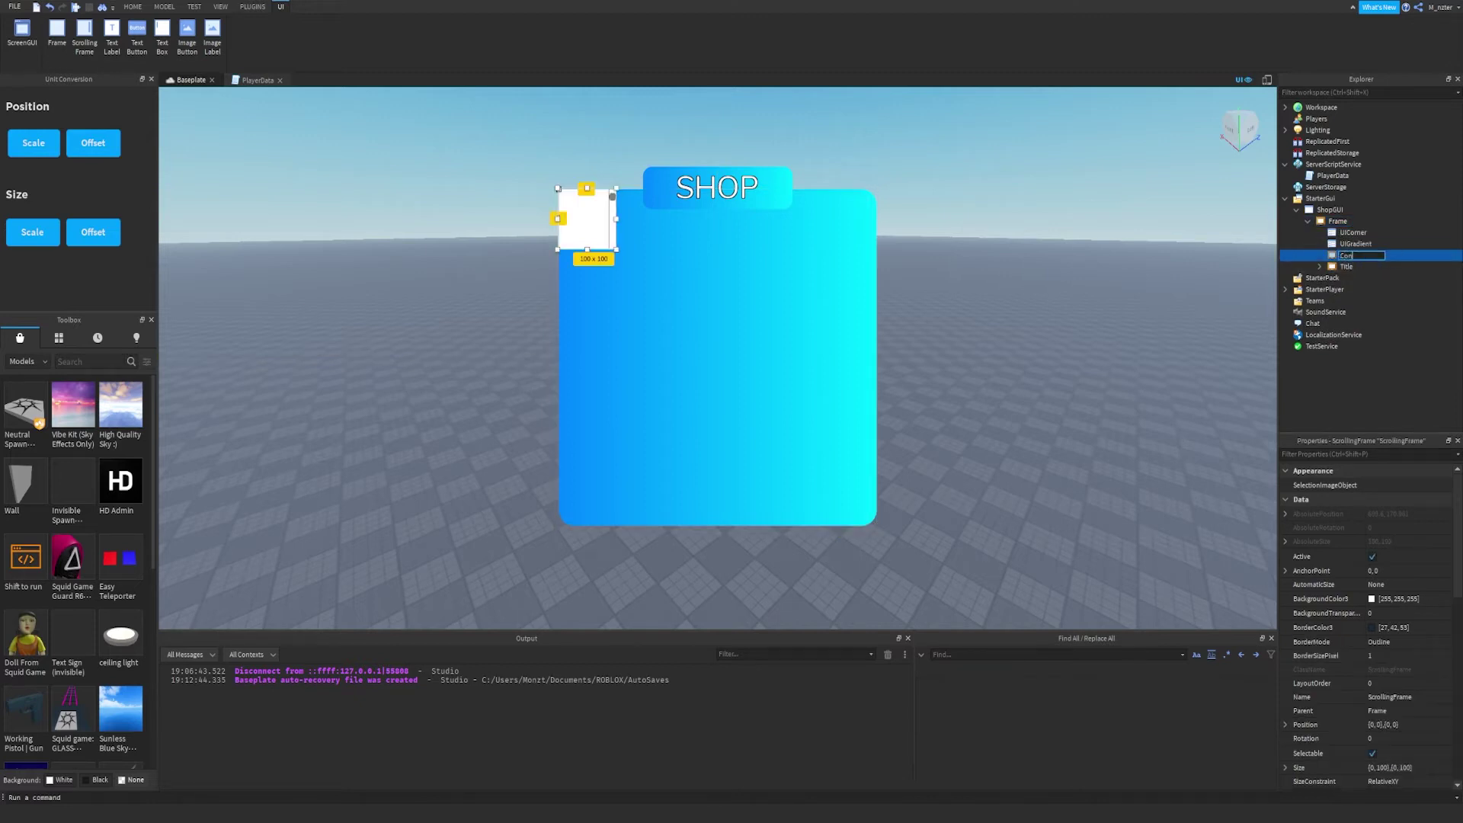
pyautogui.press('Return')
# Enlarge Container to about 528 x 507 pixels, center it horizontally within the shop Frame below the title, and add a UIGridLayout to it.
pyautogui.moveTo(586, 221); pyautogui.dragTo(870, 525)
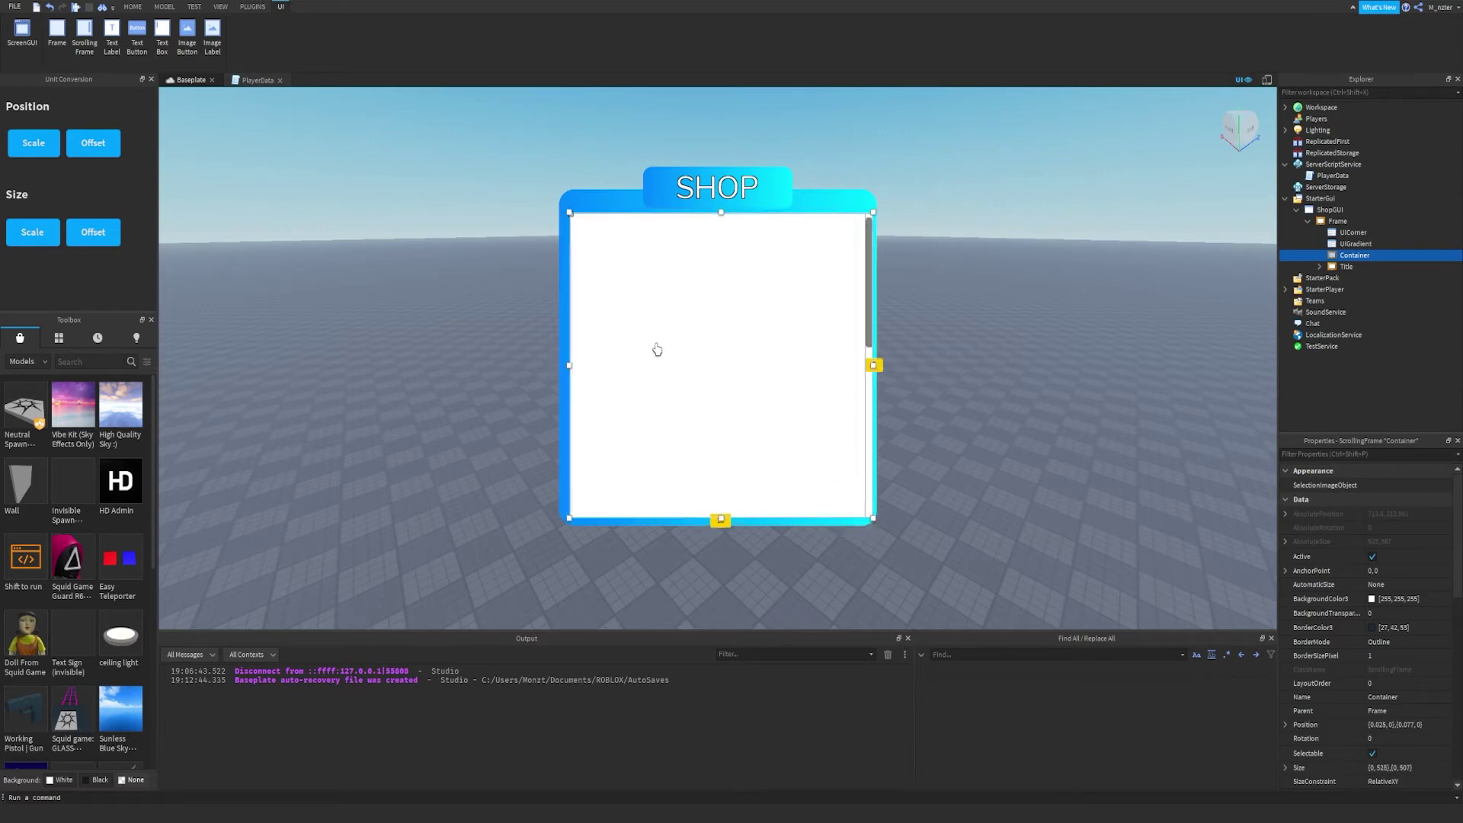
pyautogui.moveTo(656, 349); pyautogui.dragTo(653, 349)
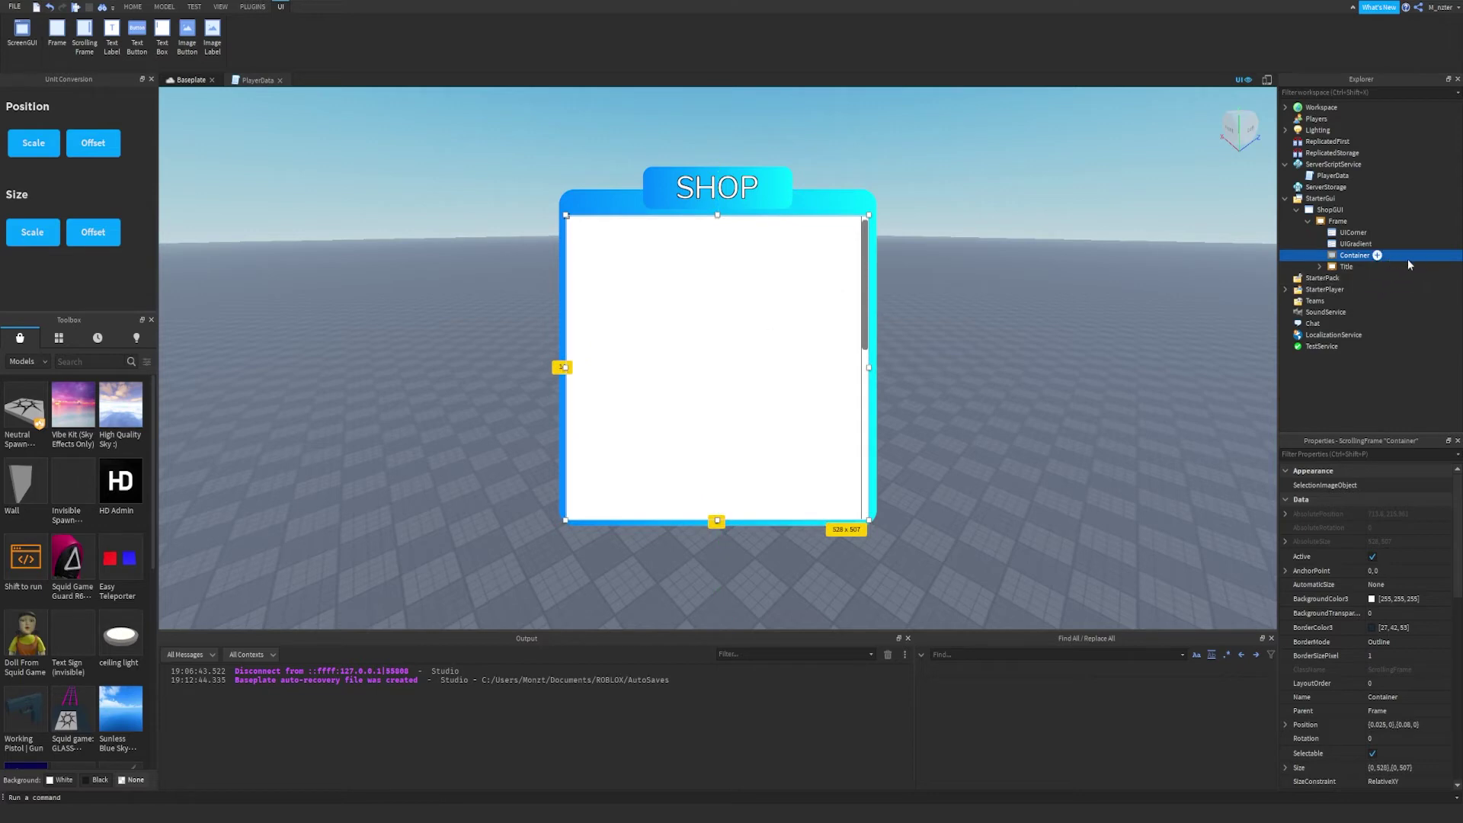
pyautogui.click(1377, 256)
pyautogui.write('UI')
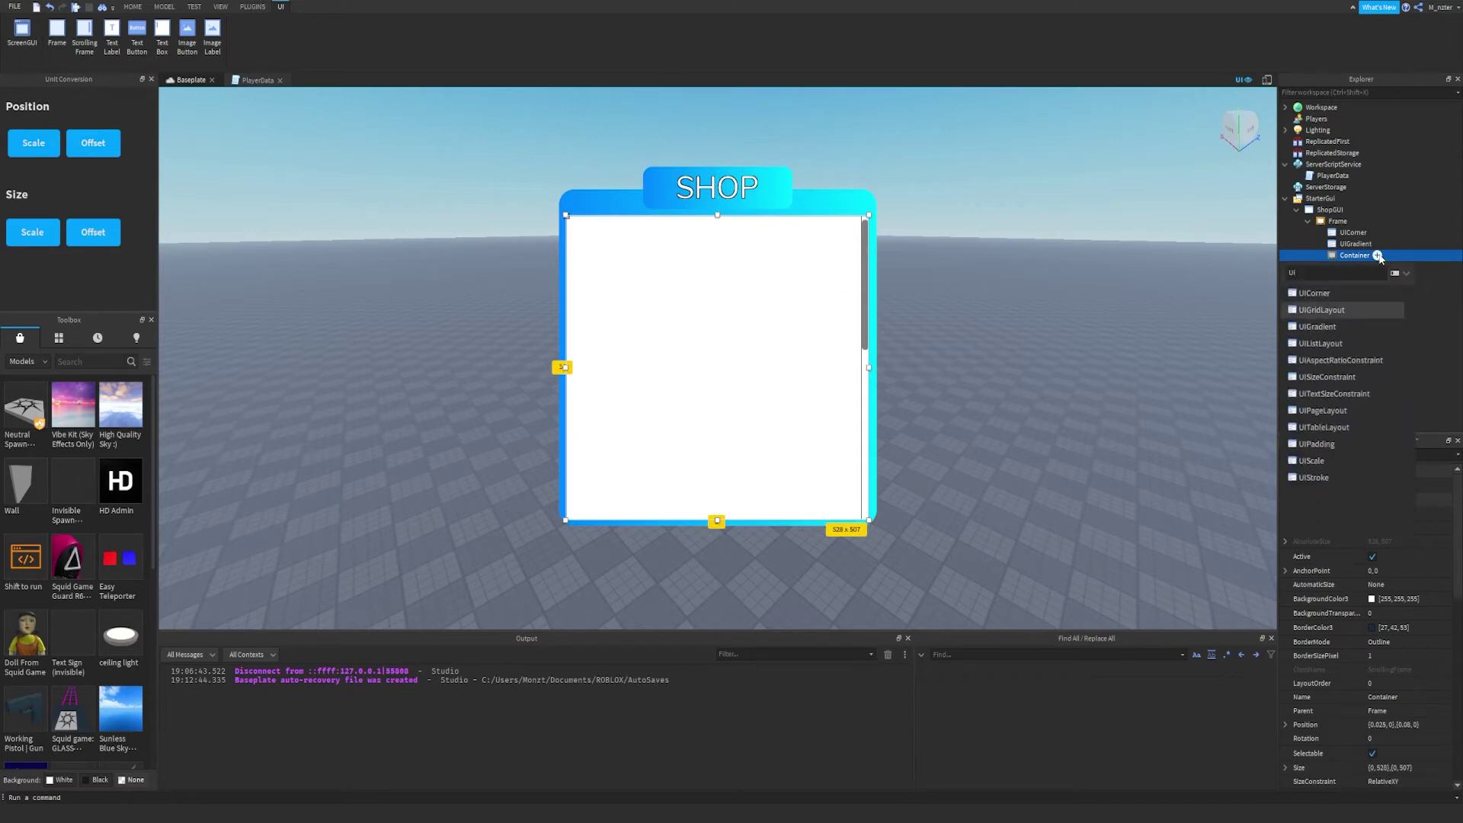
pyautogui.click(1341, 309)
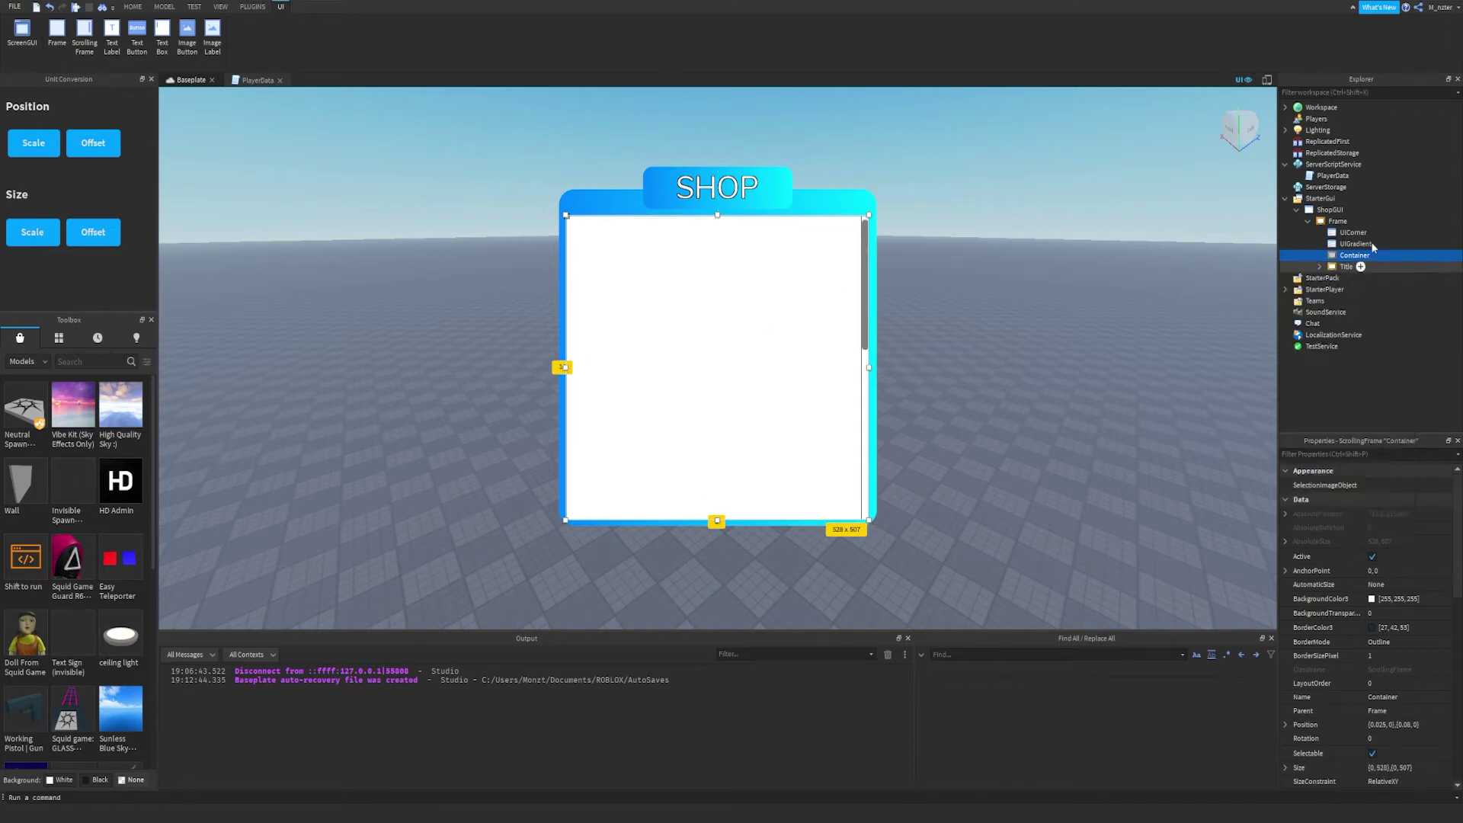
# Convert Container's size to scale and set its BackgroundTransparency to 1.
pyautogui.click(45, 233)
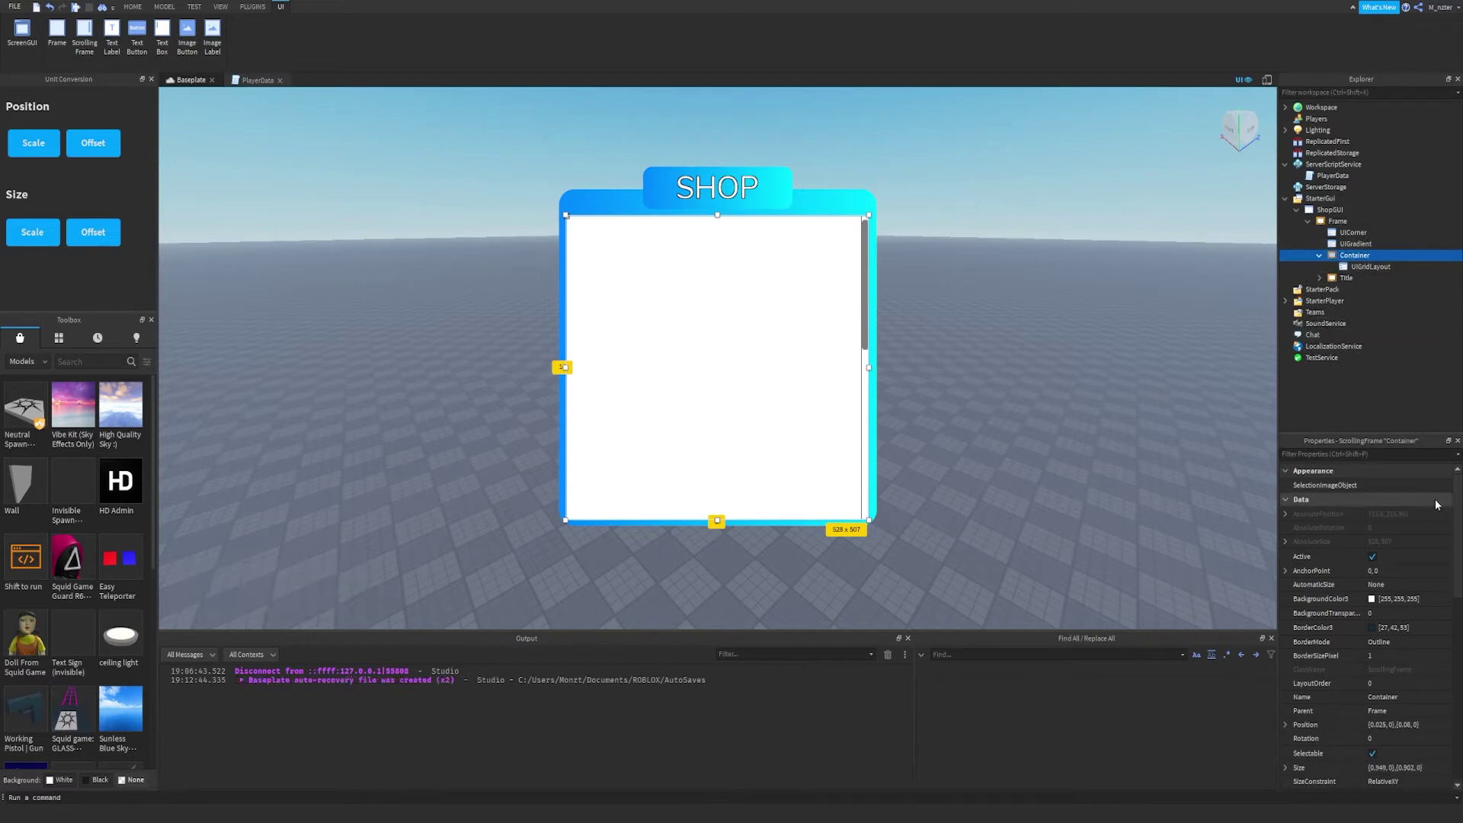
pyautogui.click(1391, 617)
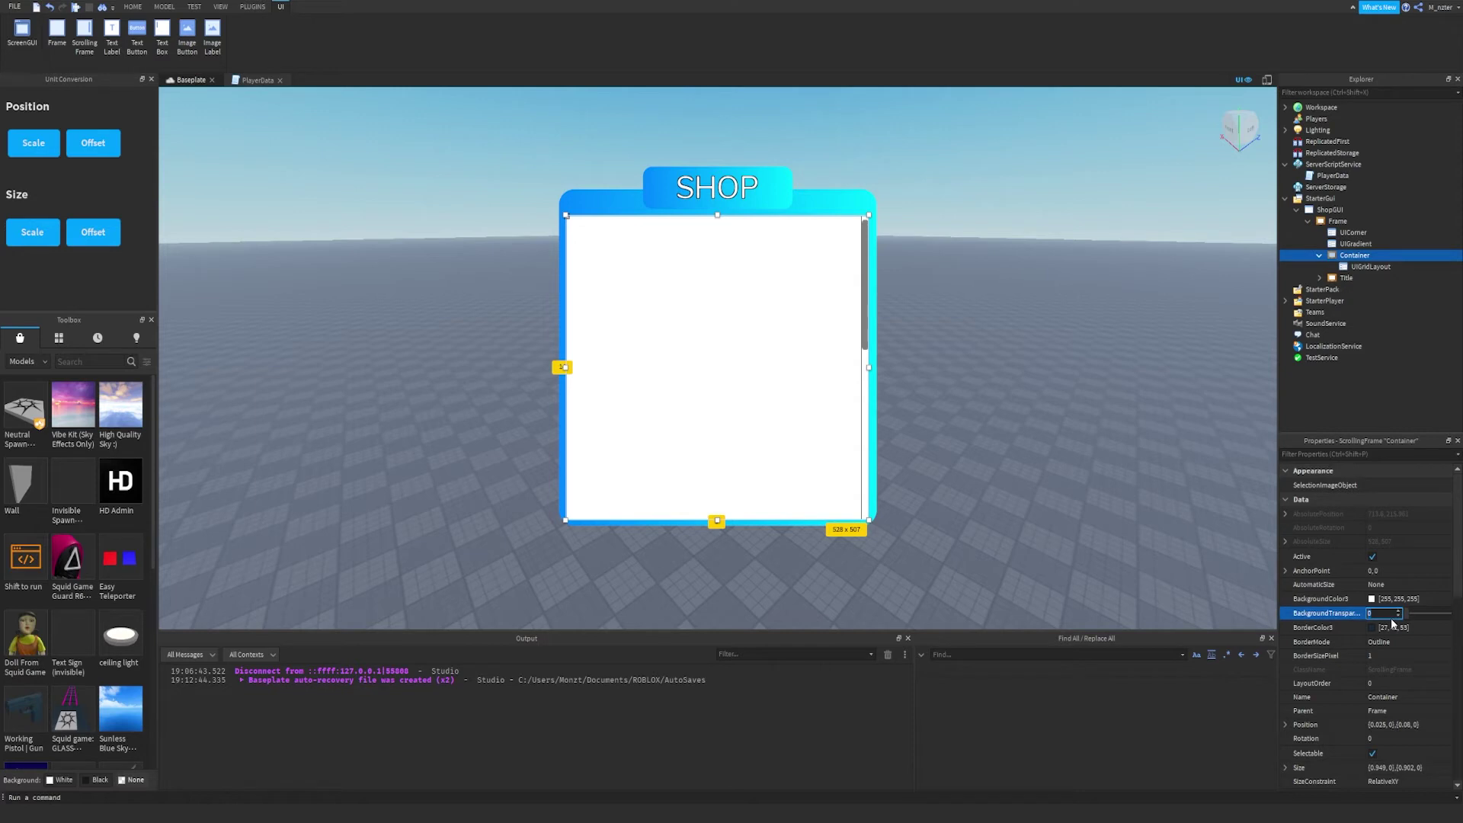
pyautogui.write('1')
pyautogui.press('Return')
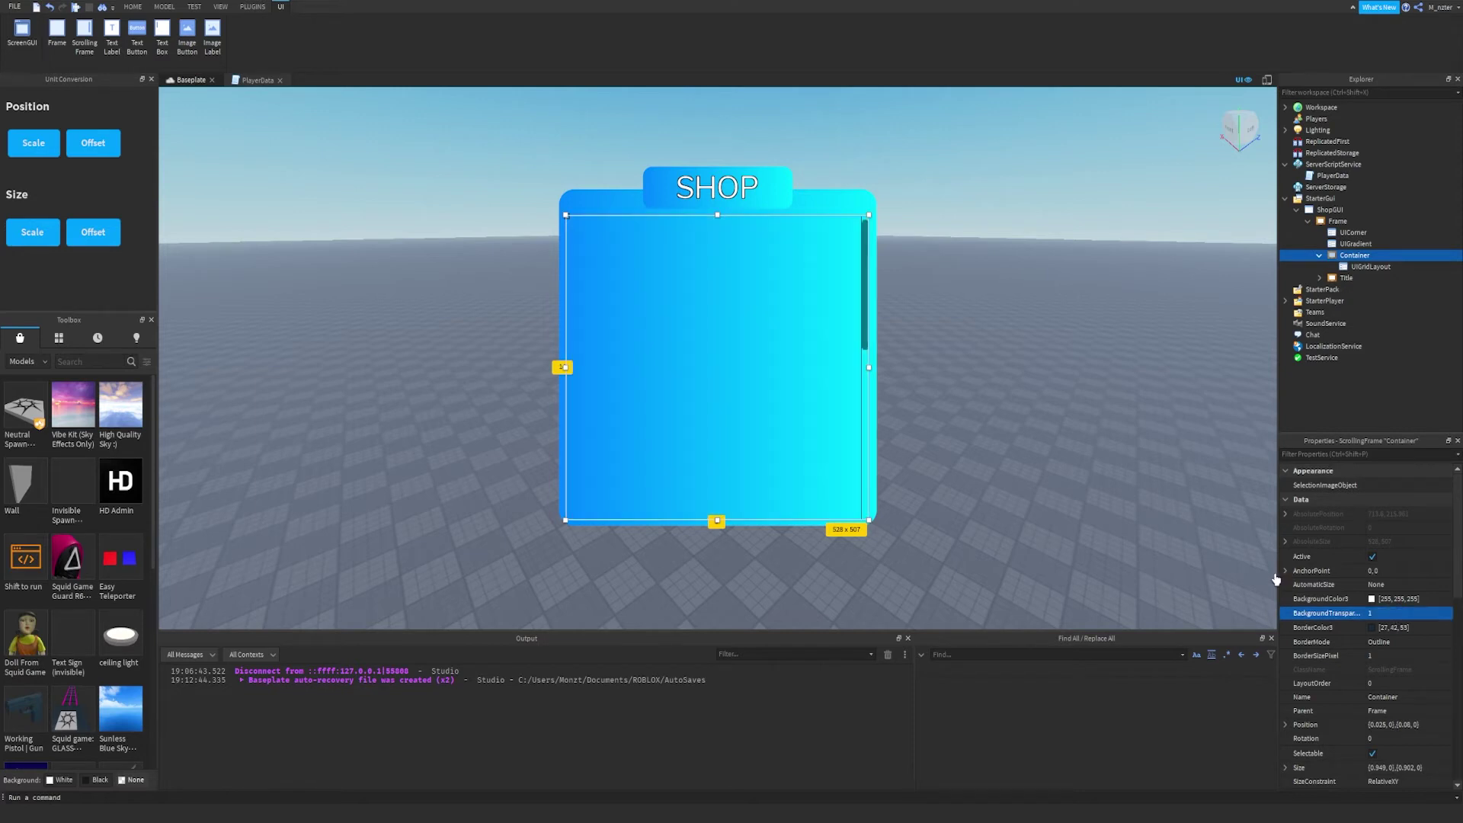
# Set Container's ScrollBarImageColor3 to near-white (247, 247, 247).
pyautogui.scroll(-8, 1459, 617)
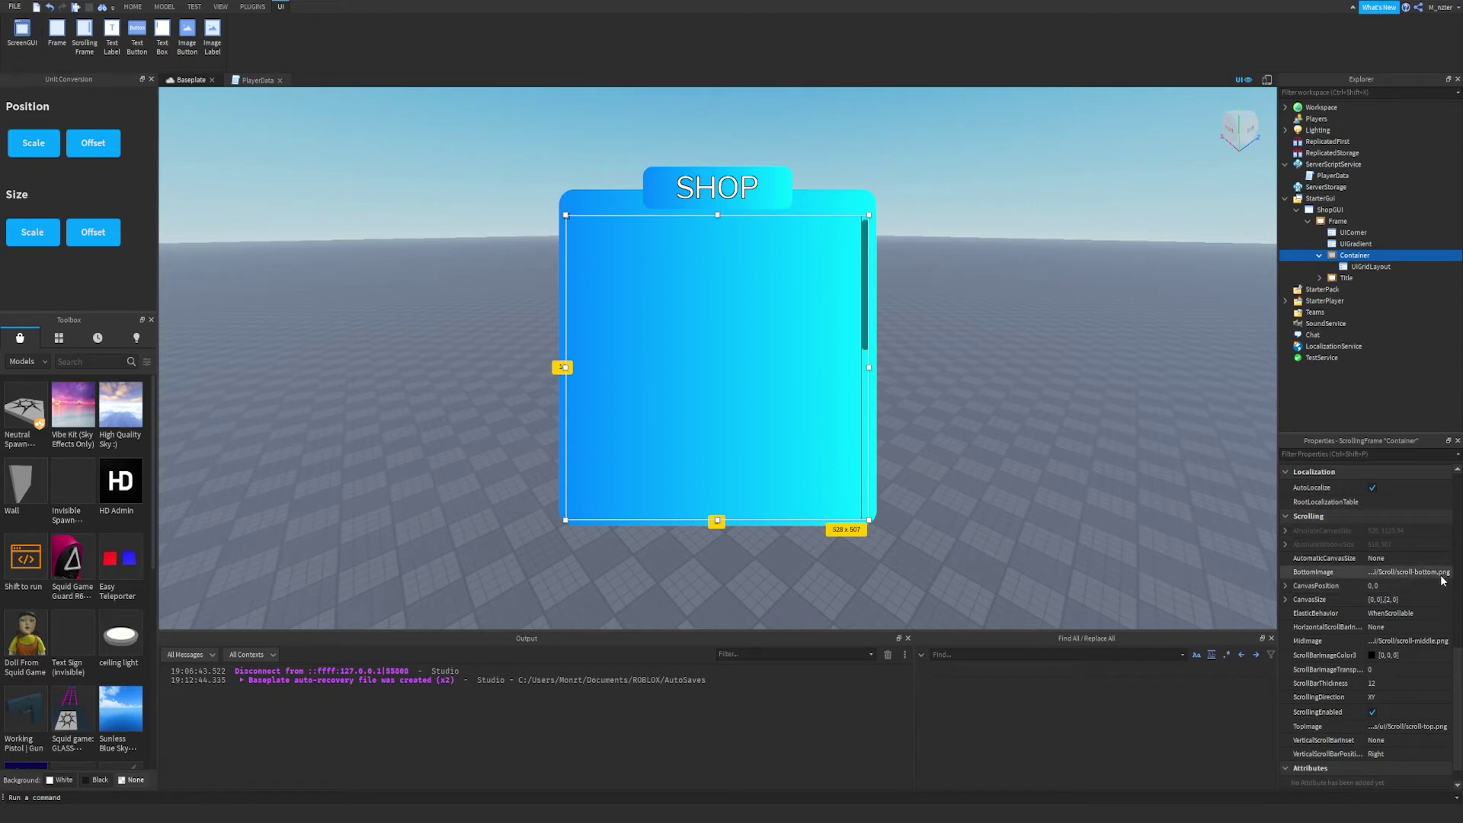
pyautogui.click(1373, 655)
pyautogui.moveTo(734, 362); pyautogui.dragTo(812, 437)
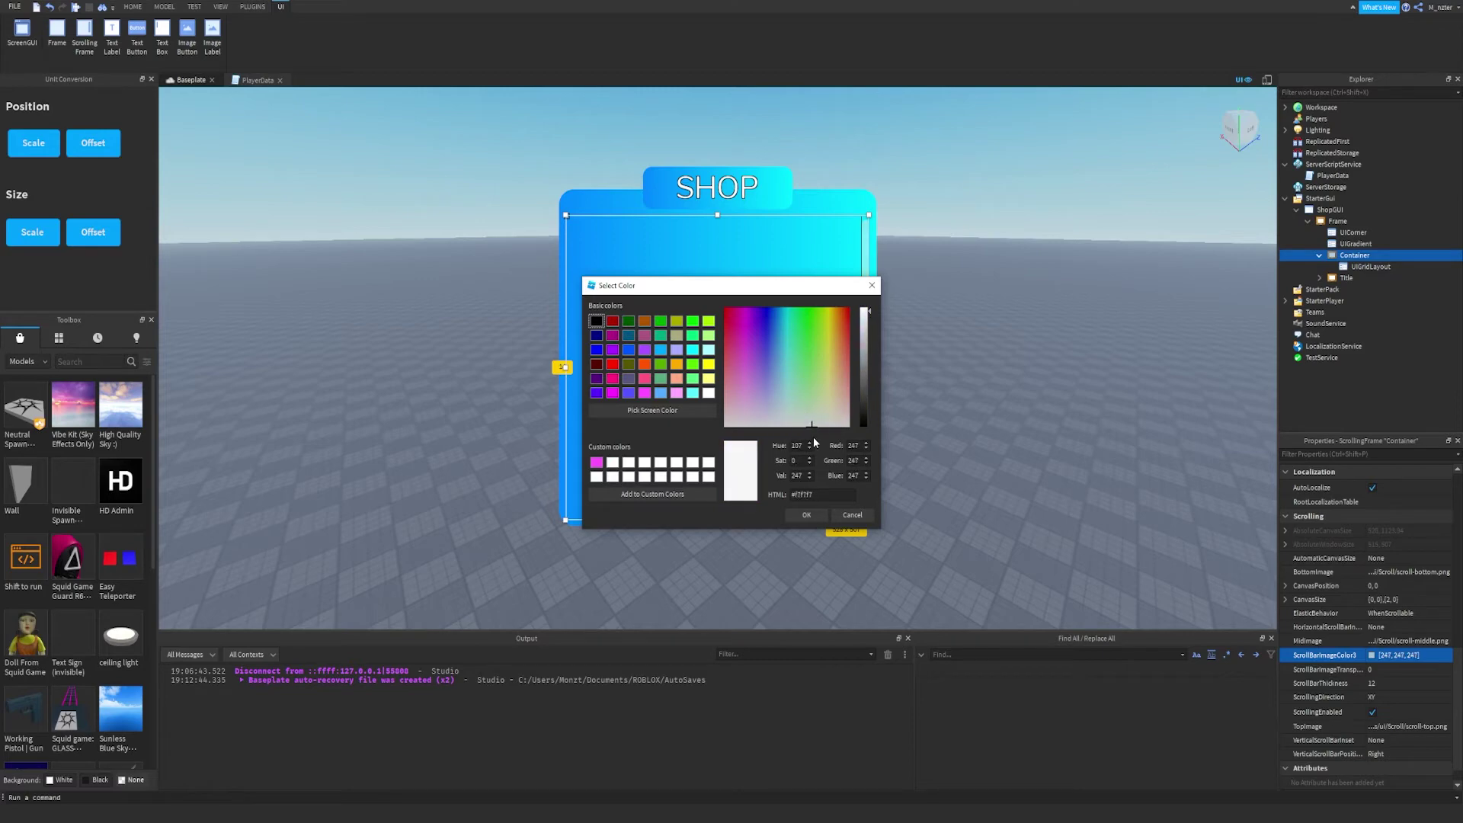
pyautogui.click(806, 515)
# Try a ScrollBarImageTransparency of 1 on Container and return it to 0.
pyautogui.click(1394, 668)
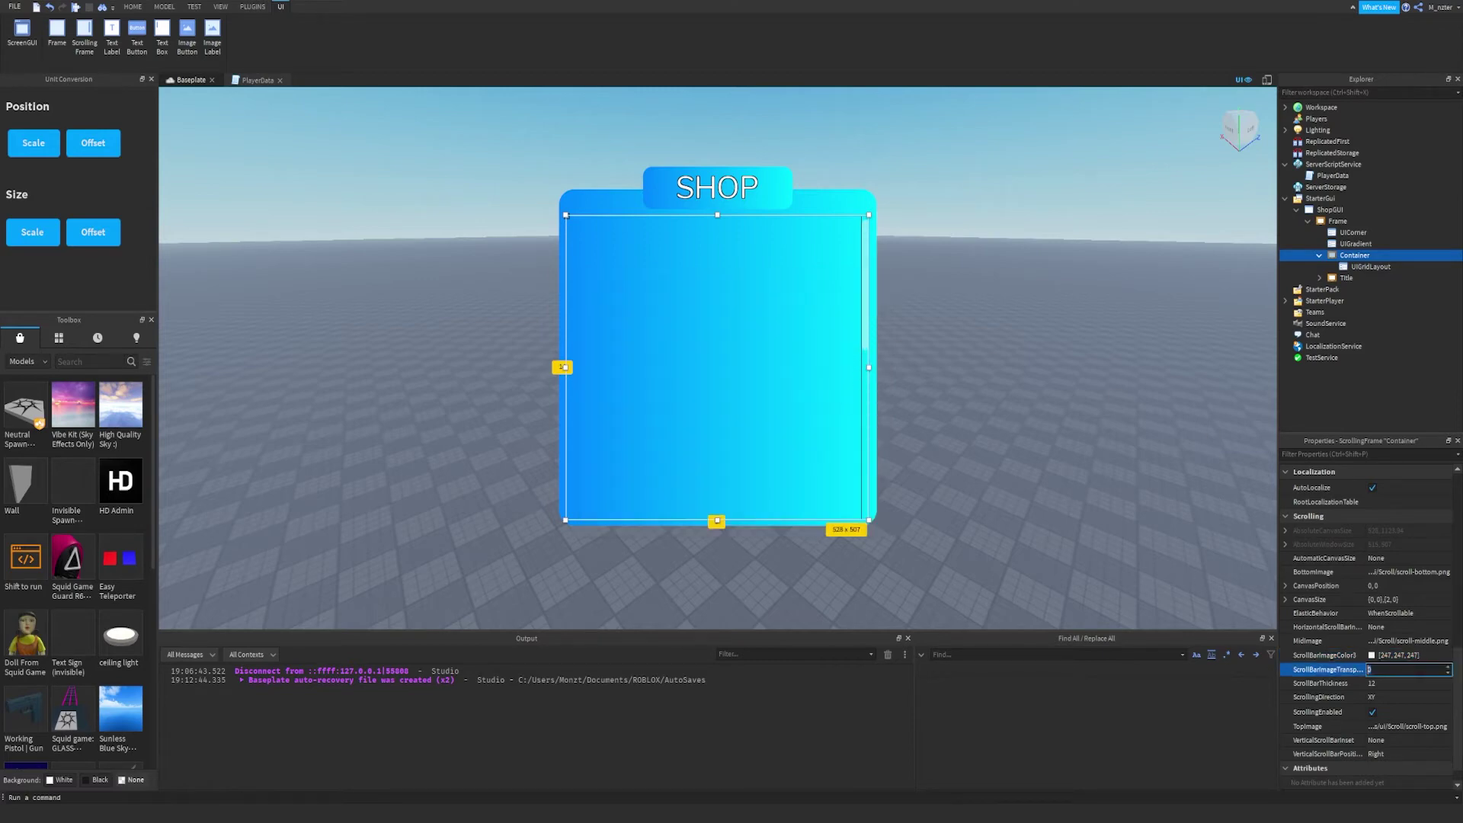
pyautogui.write('1')
pyautogui.press('Return')
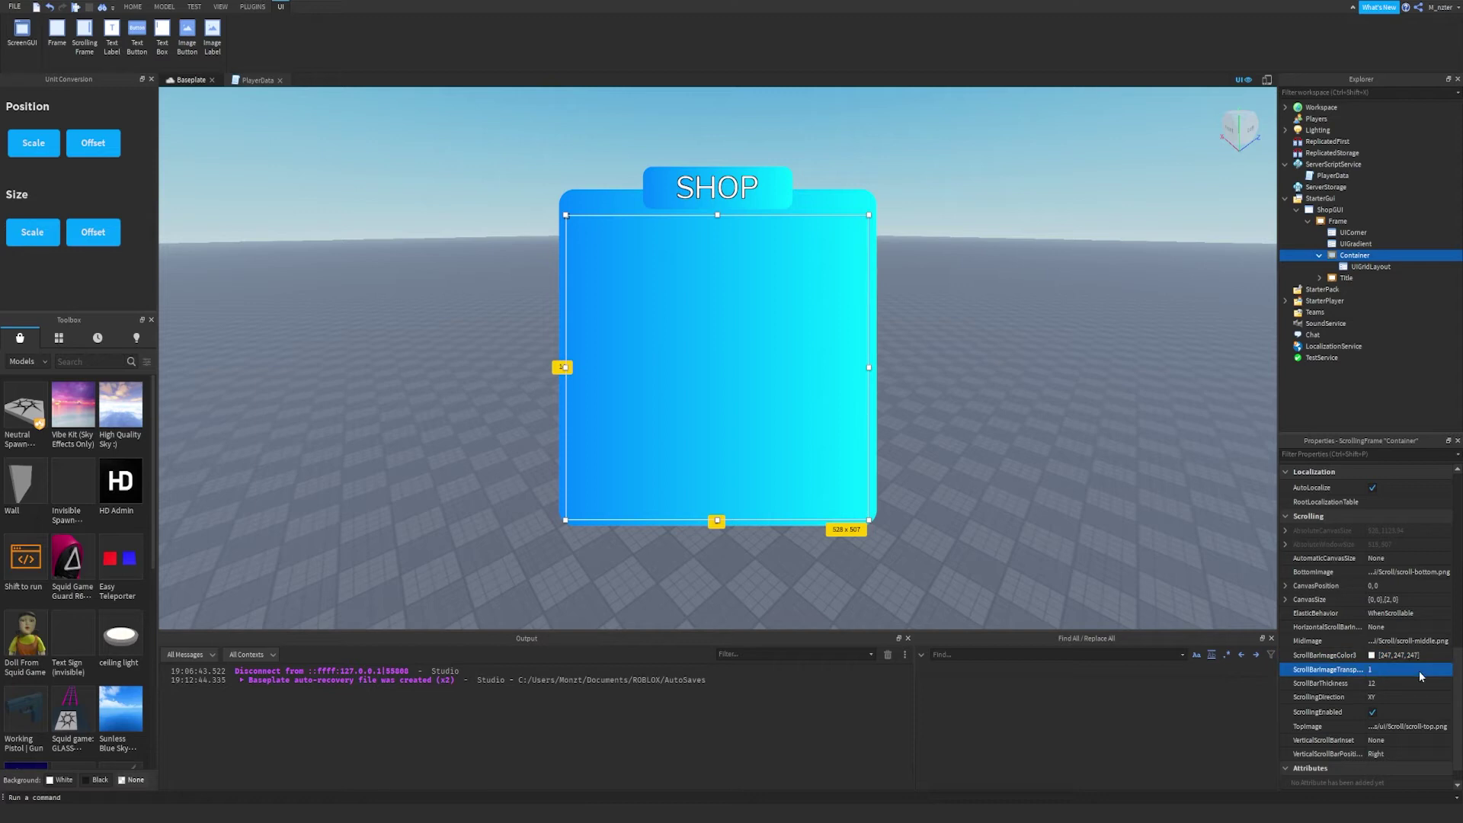
pyautogui.click(1419, 670)
pyautogui.write('0')
pyautogui.press('Return')
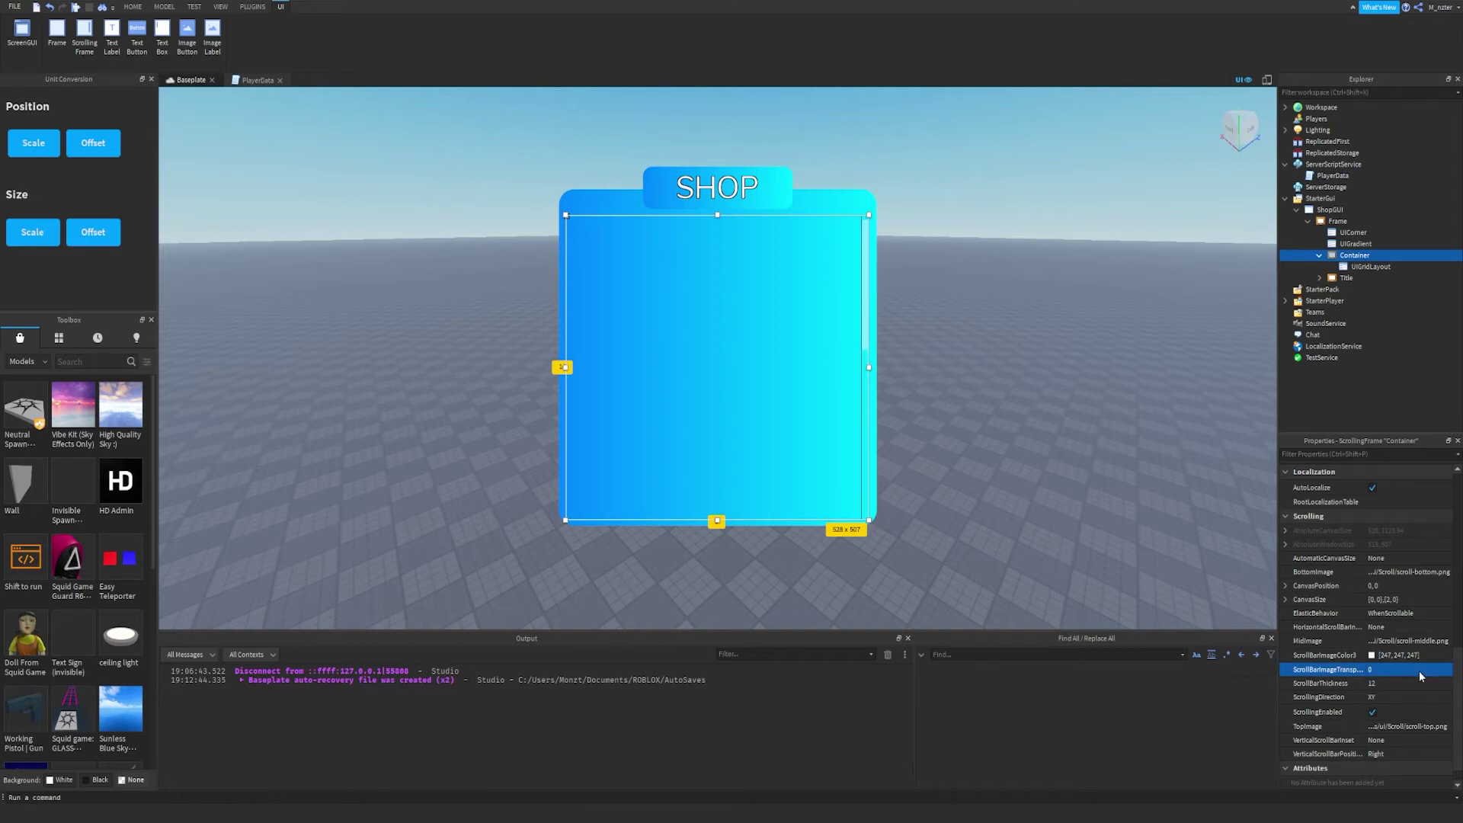
# Try 20 for Container's ScrollBarThickness and settle on 10.
pyautogui.click(1423, 685)
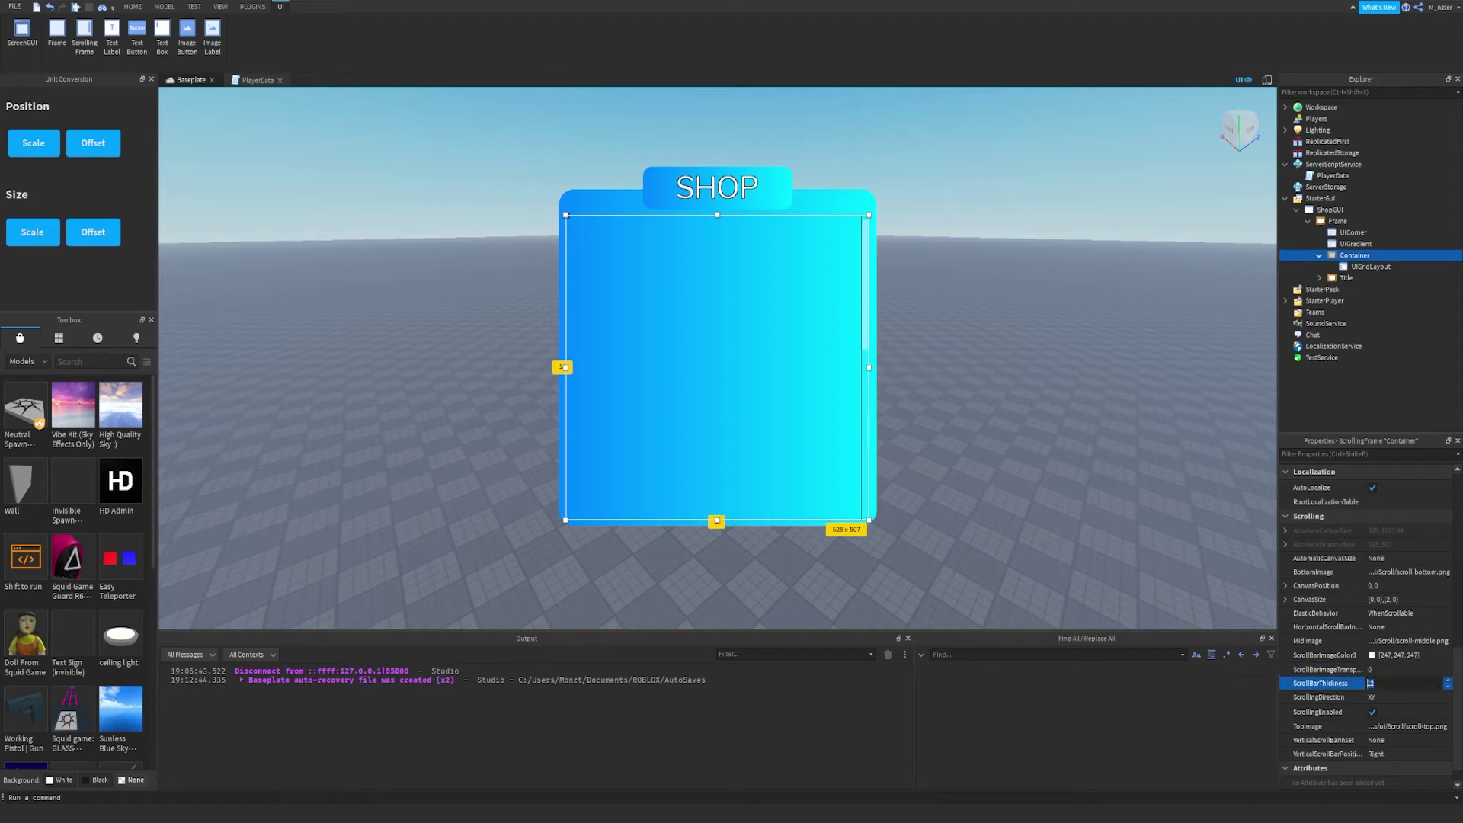
pyautogui.write('20')
pyautogui.press('Return')
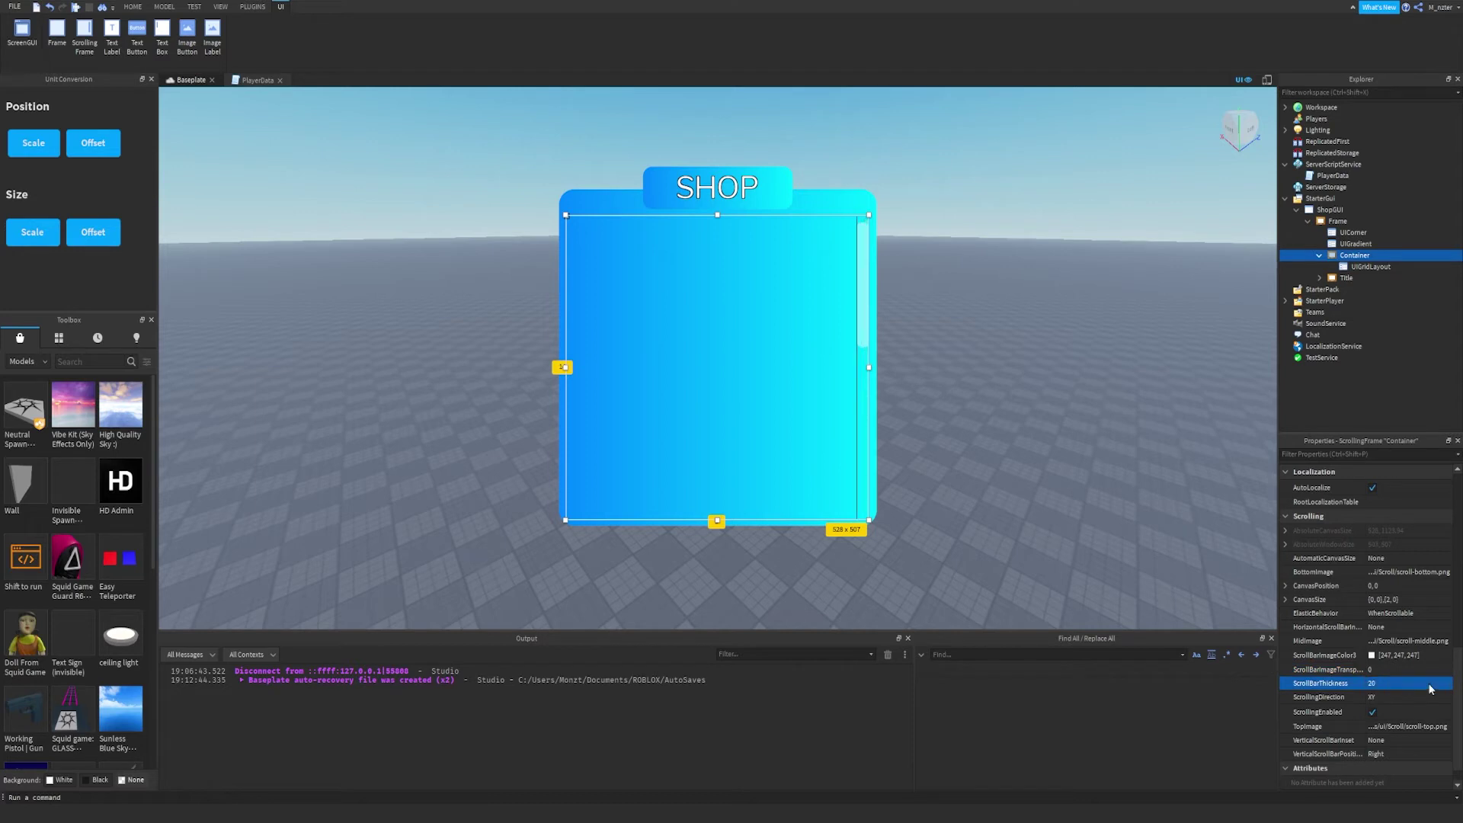
pyautogui.click(1429, 686)
pyautogui.write('10')
pyautogui.press('Return')
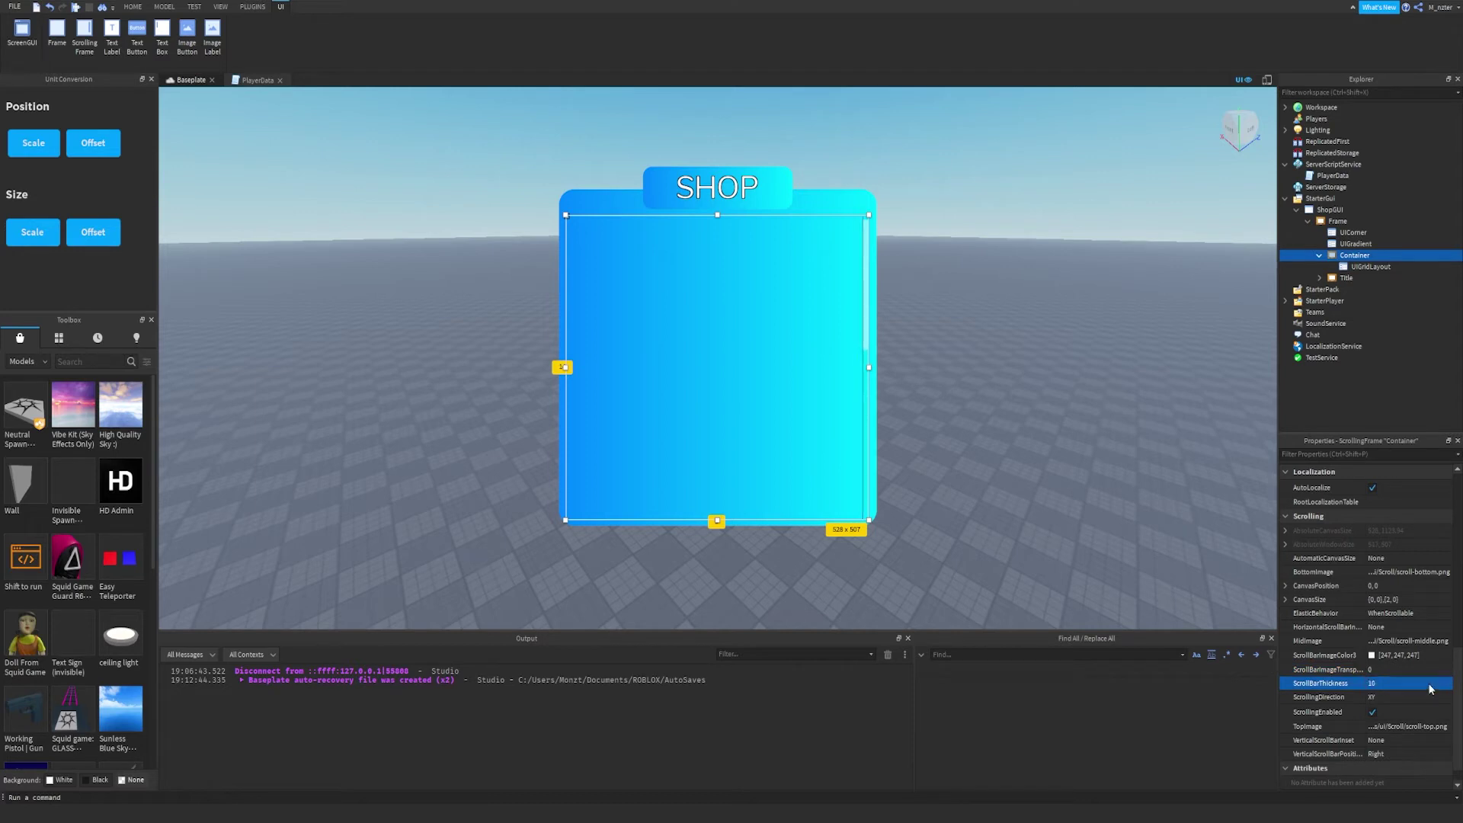
# Set Container's BorderSizePixel to 0.
pyautogui.scroll(-1, 1427, 683)
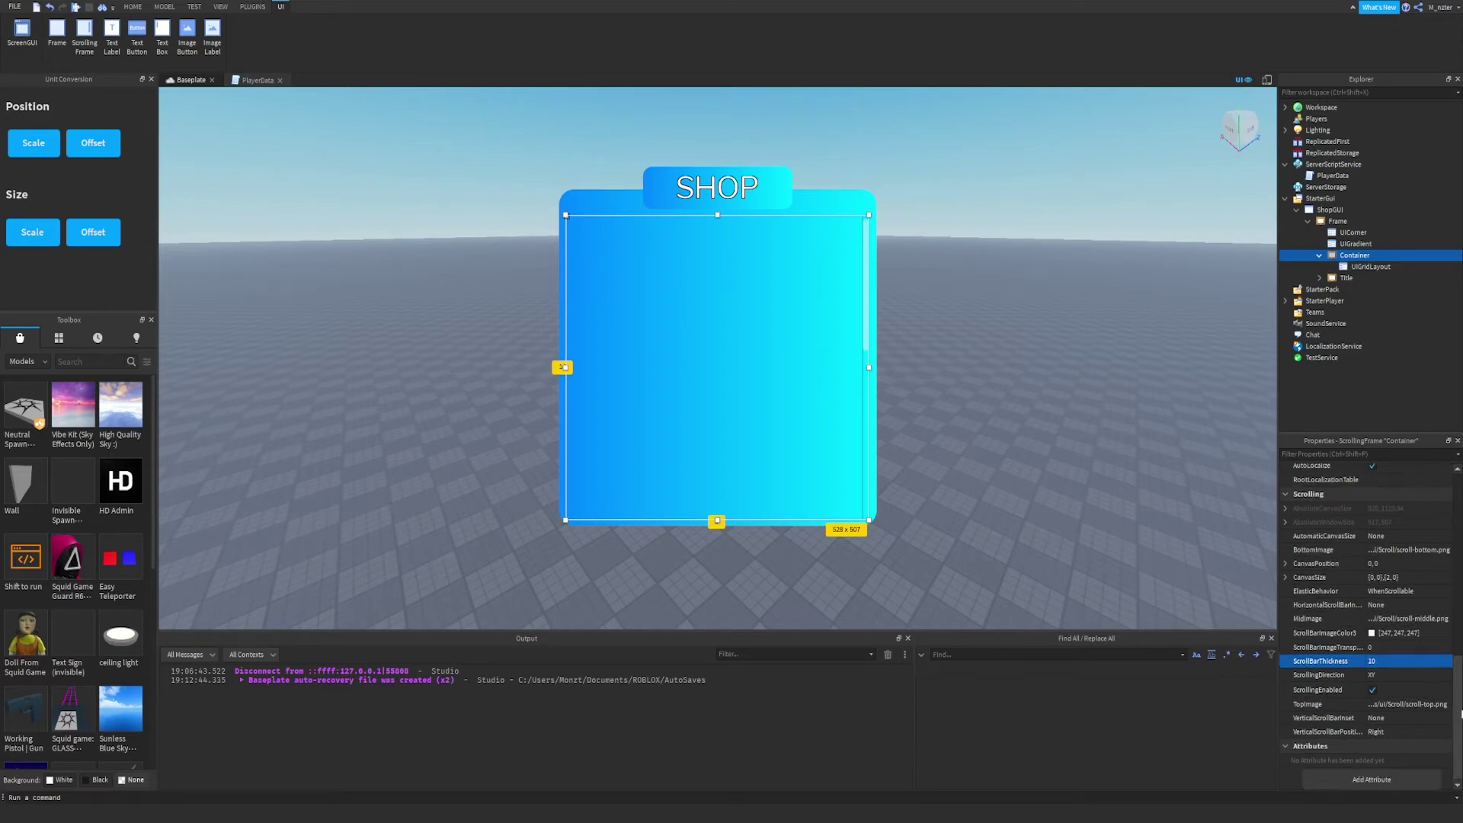
pyautogui.scroll(10, 1426, 655)
pyautogui.click(1424, 653)
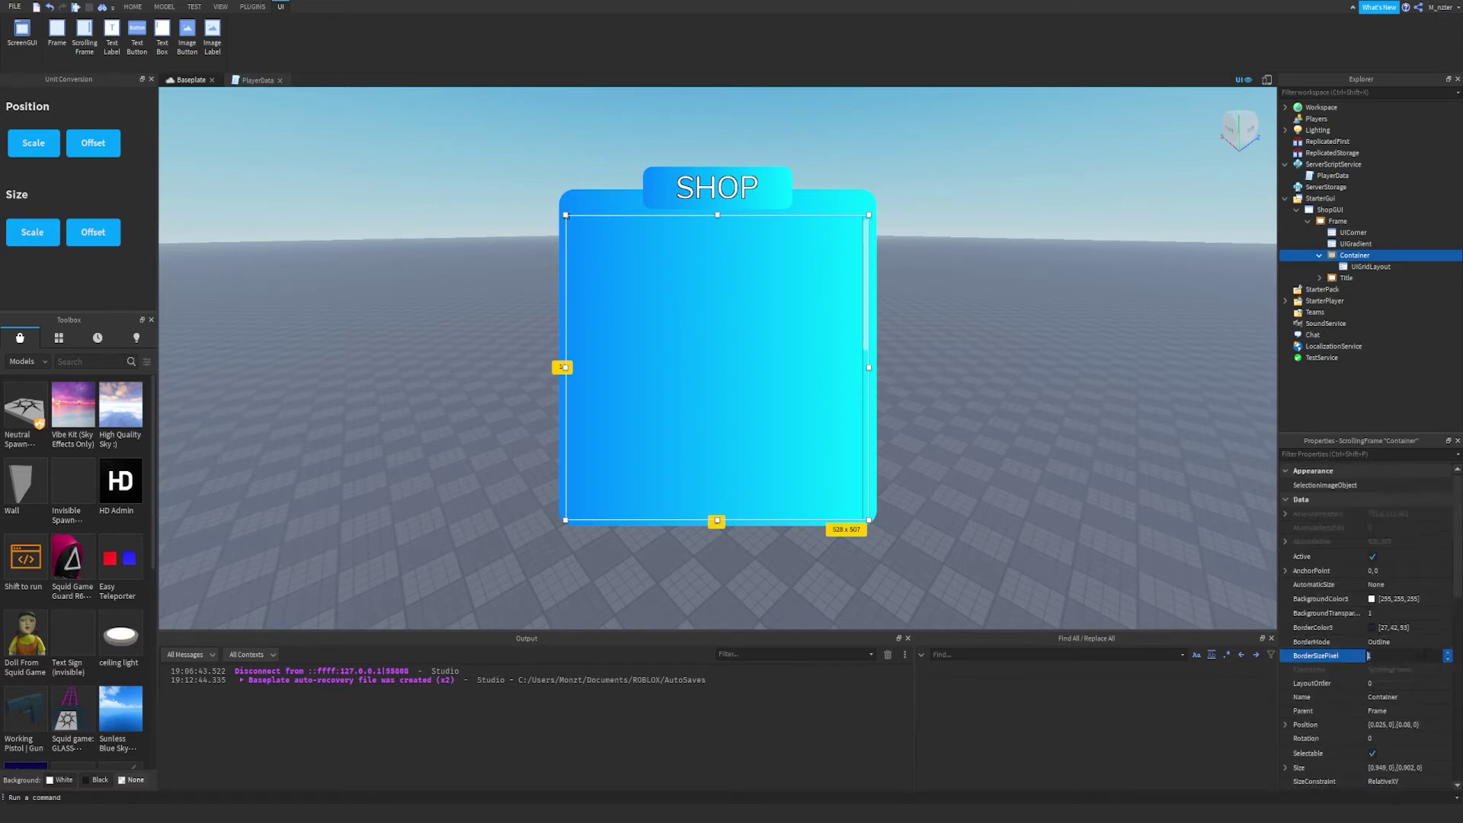
pyautogui.press('Return')
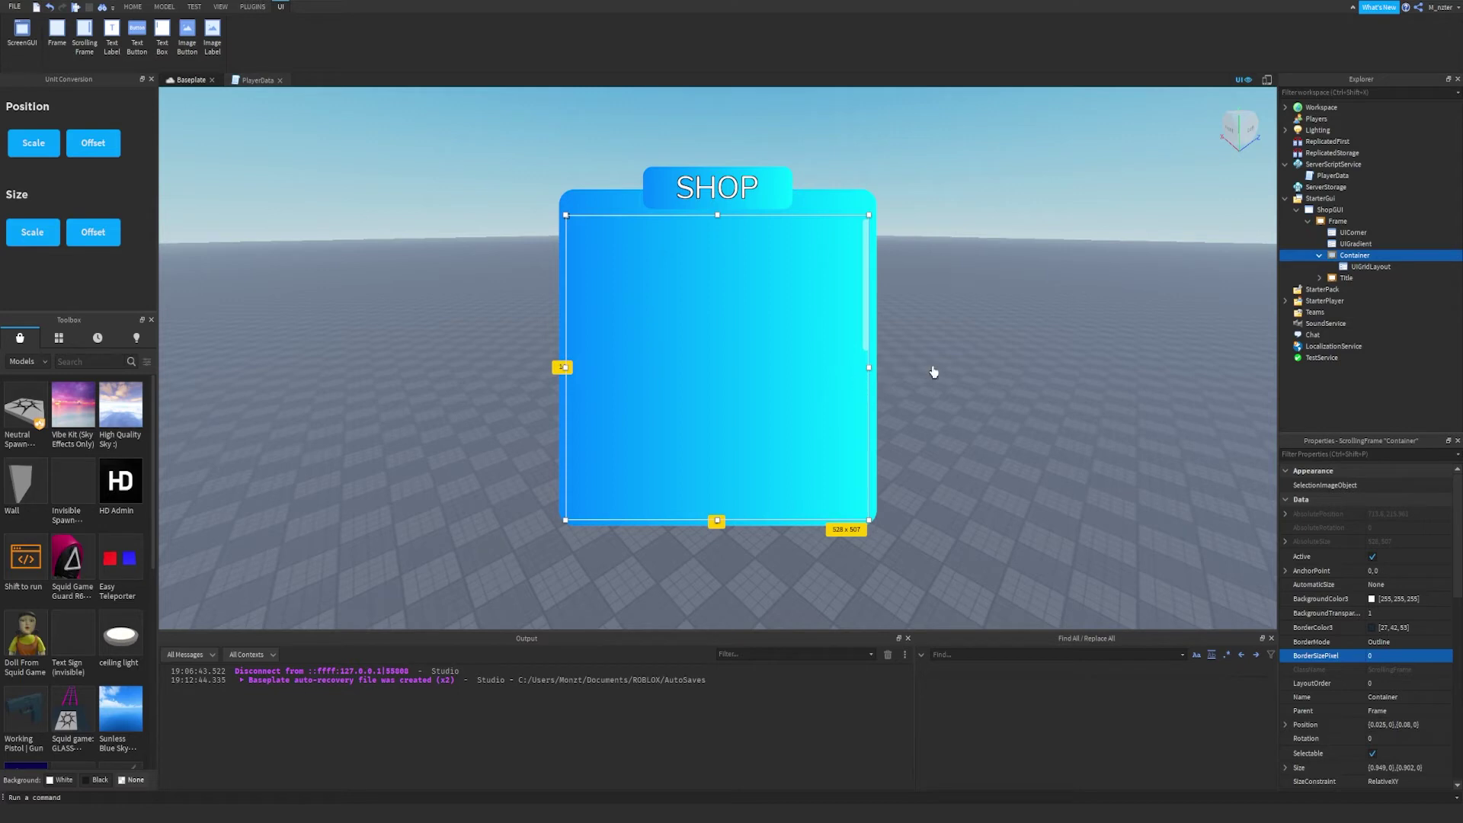
pyautogui.click(1374, 656)
pyautogui.write('1')
pyautogui.press('Escape')
# Insert a TextButton into Container and rename it ItemTemplate.
pyautogui.click(1376, 256)
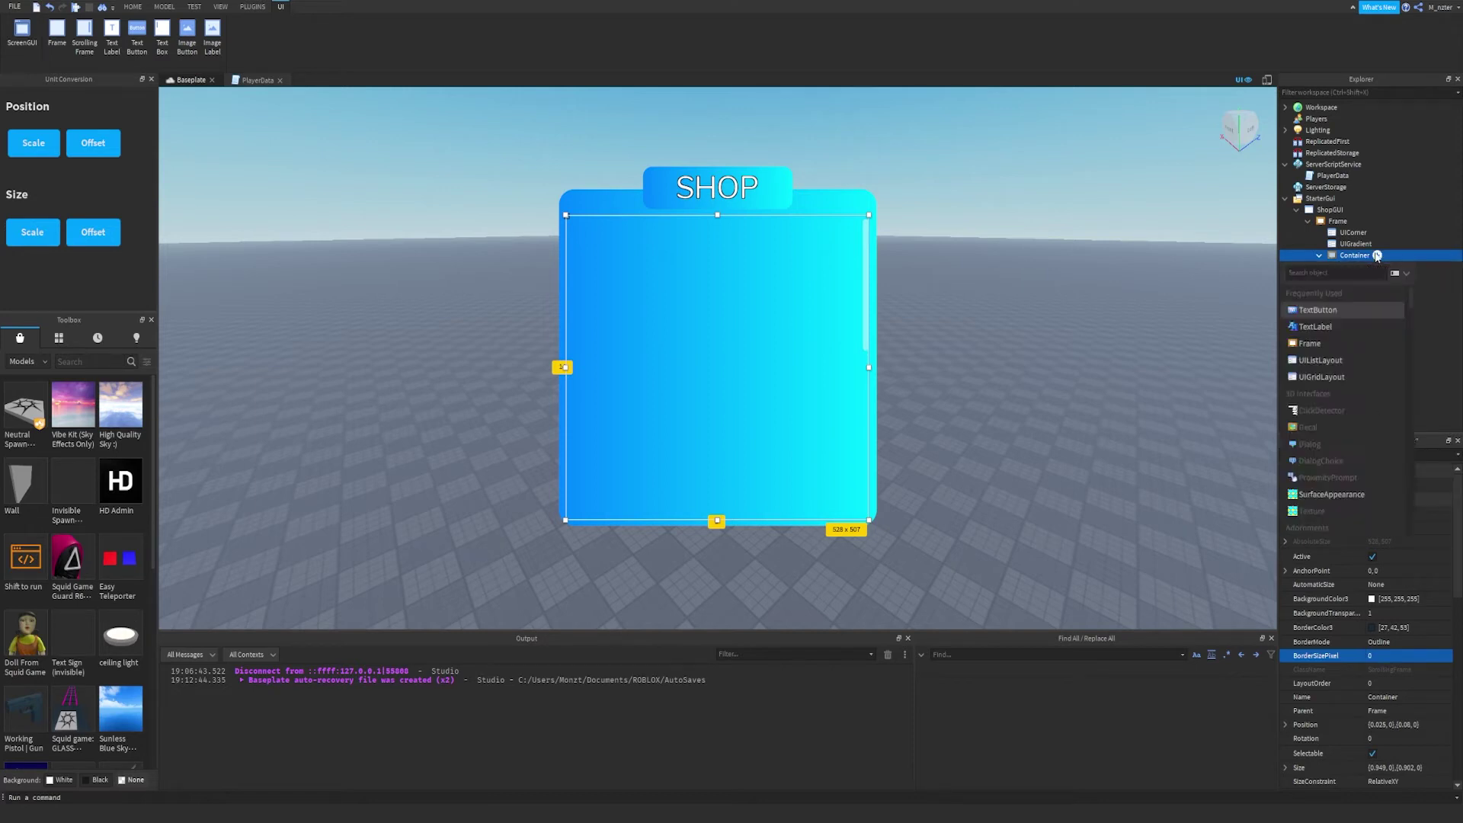
pyautogui.press('Return')
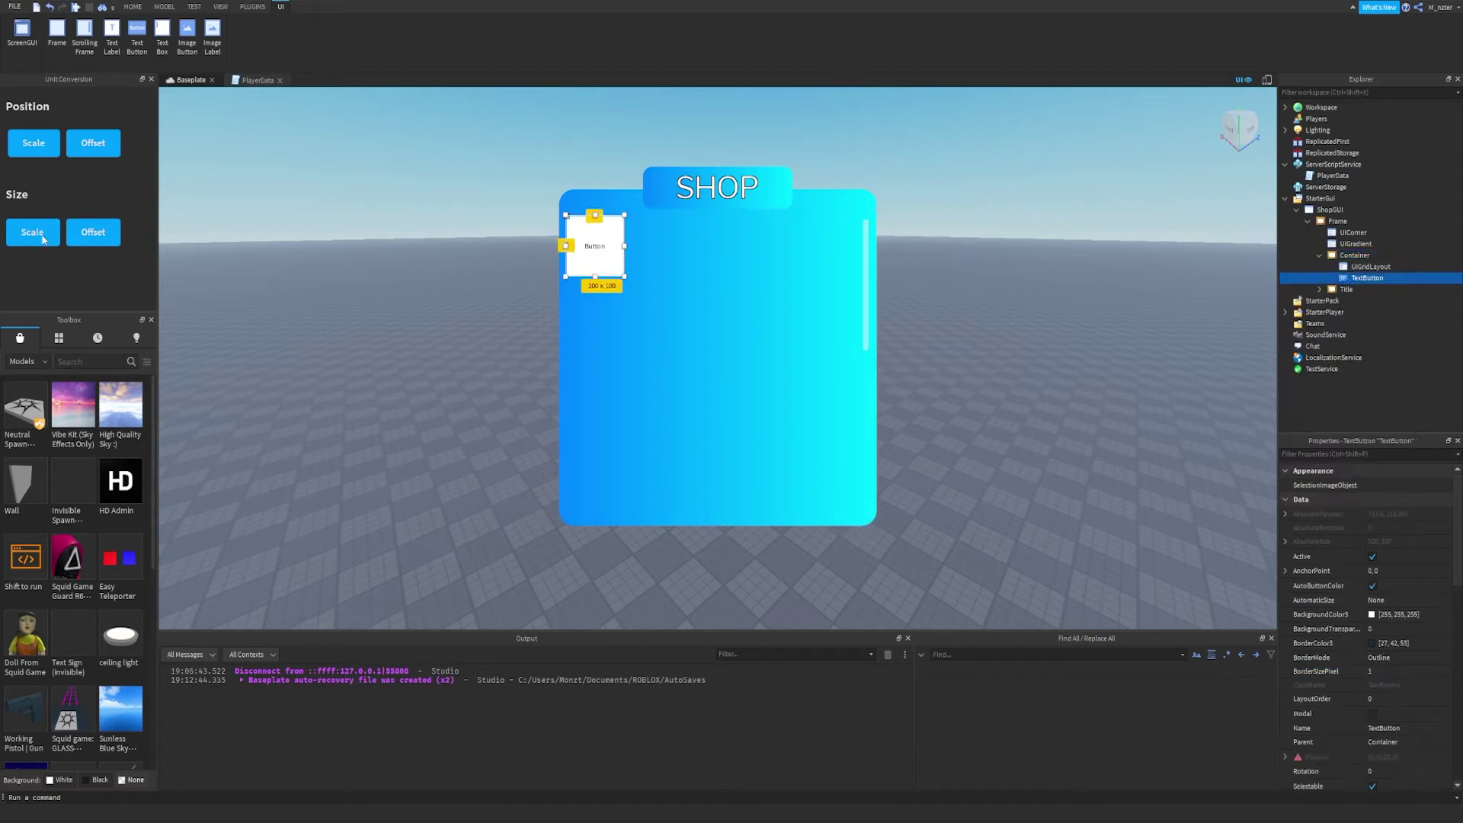
pyautogui.doubleClick(1367, 278)
pyautogui.press('BackSpace')
pyautogui.write('ItemTemplate')
pyautogui.press('Return')
# Clear ItemTemplate's button text and place a duplicate of the shop Frame's UICorner inside it.
pyautogui.click(1435, 454)
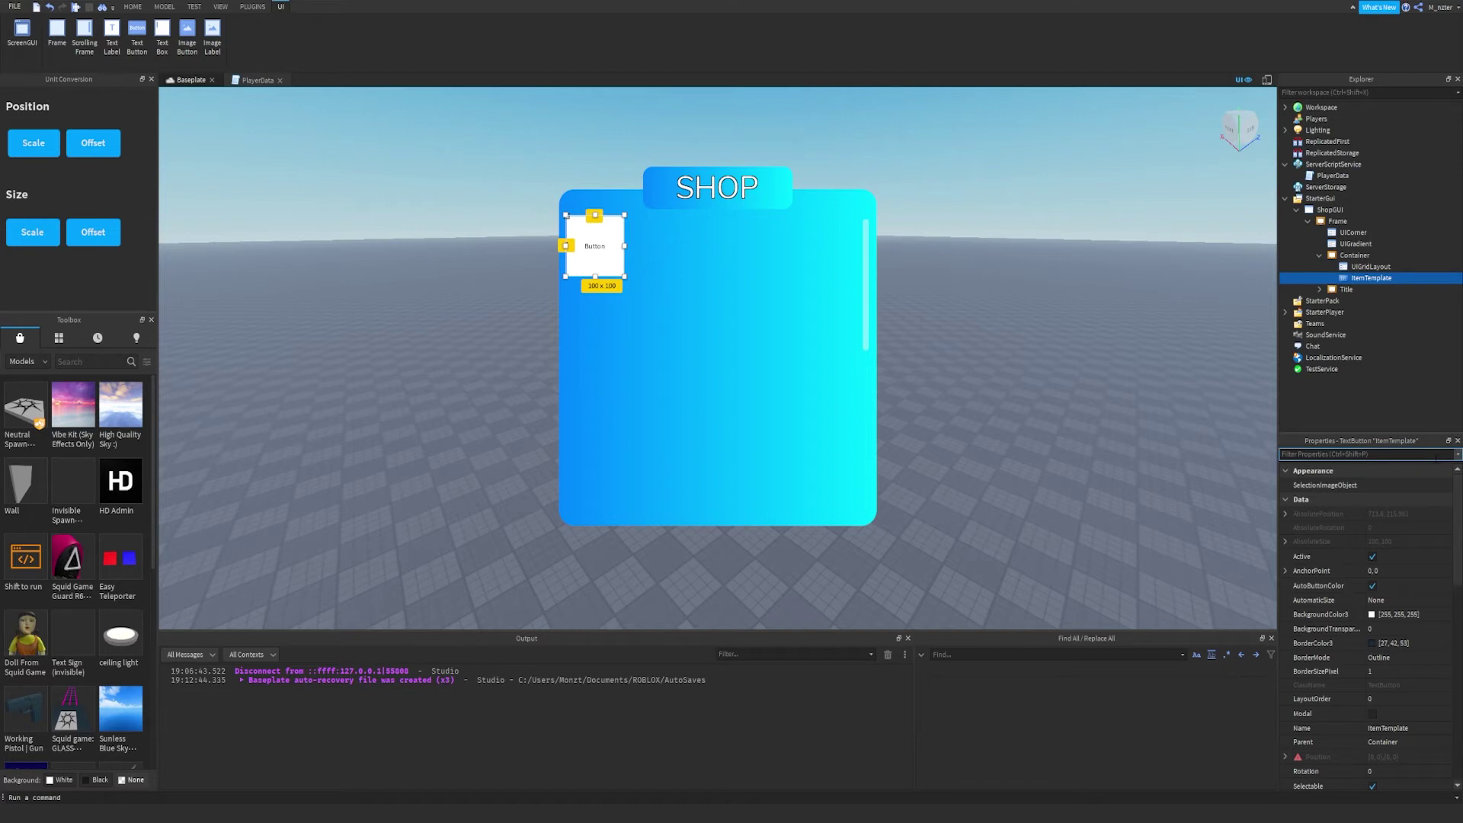
pyautogui.write('tex')
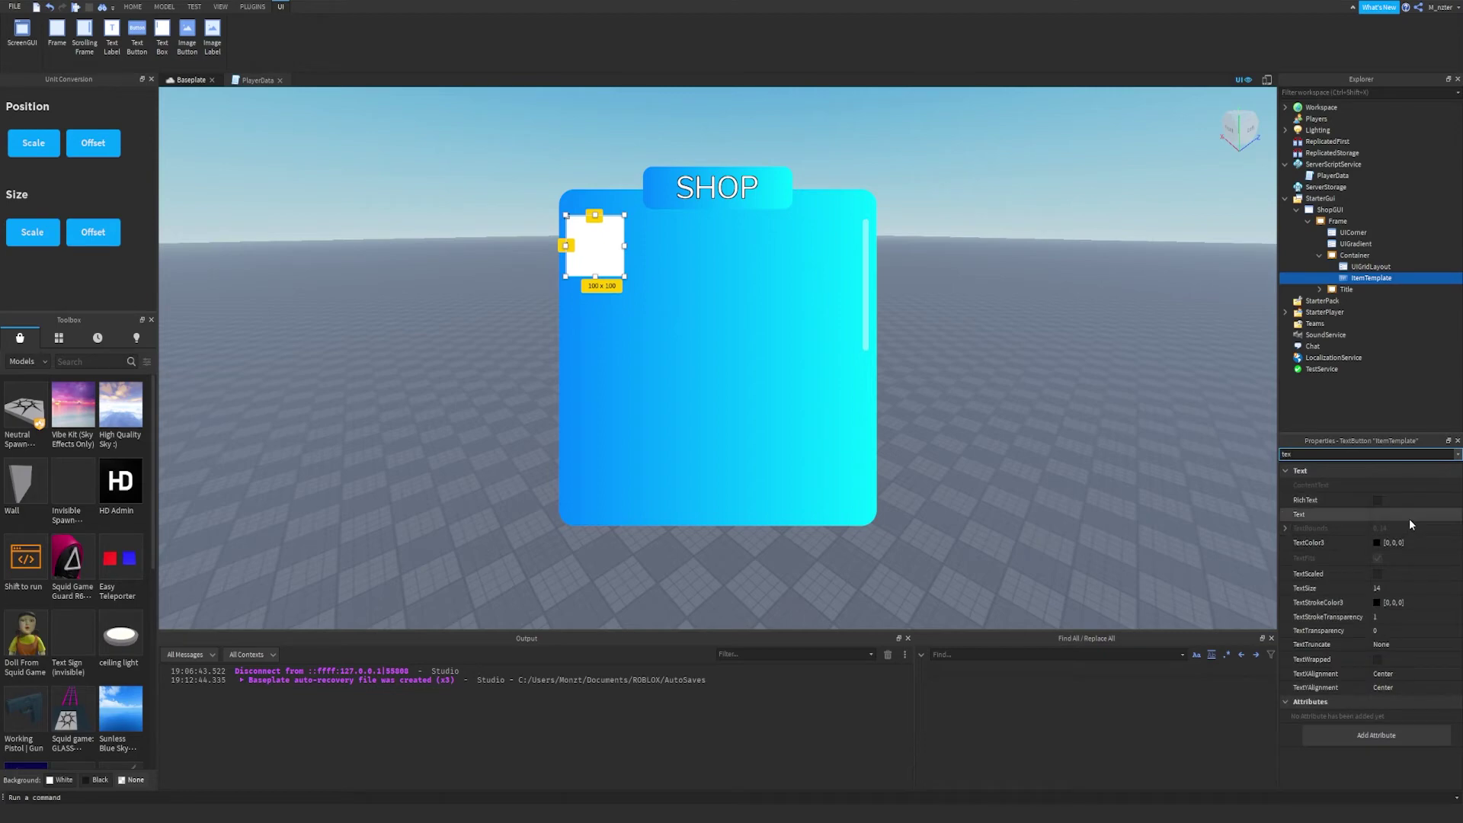
pyautogui.click(1420, 233)
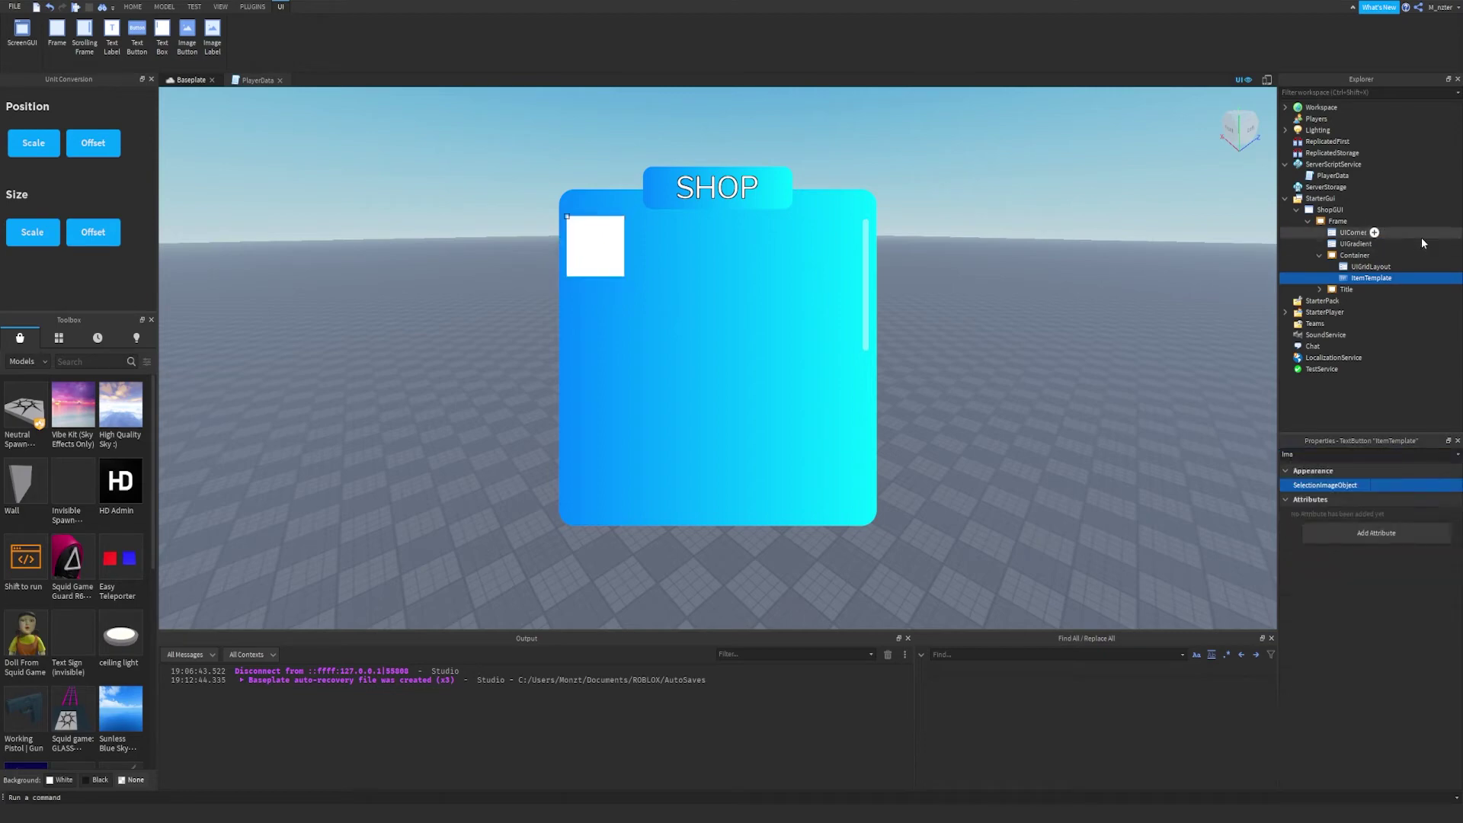
pyautogui.hotkey('ctrl', 'd')
pyautogui.moveTo(1352, 248); pyautogui.dragTo(1393, 291)
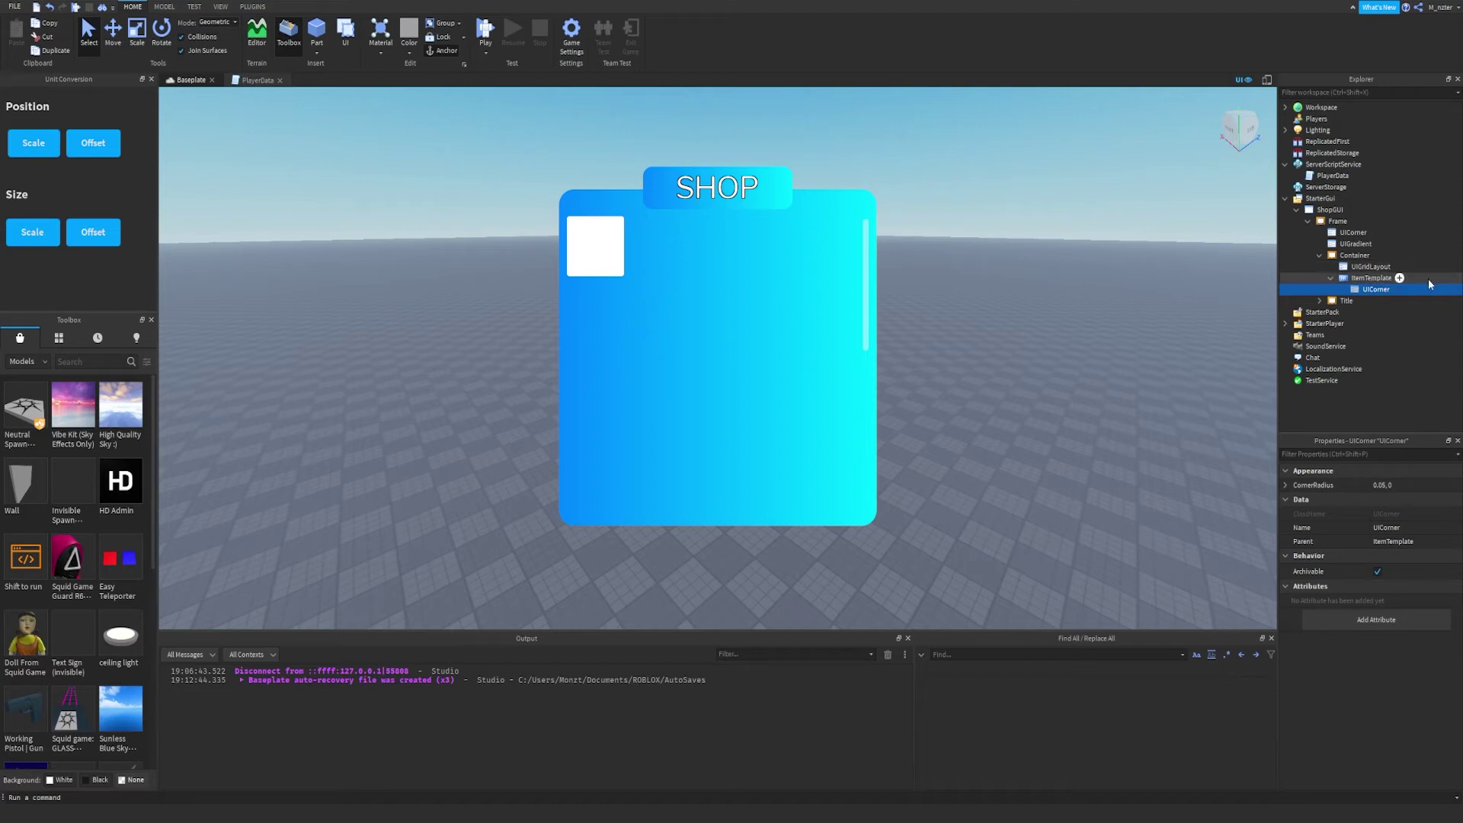
# Insert an ImageLabel into ItemTemplate and rename it Image.
pyautogui.click(1400, 278)
pyautogui.click(1364, 316)
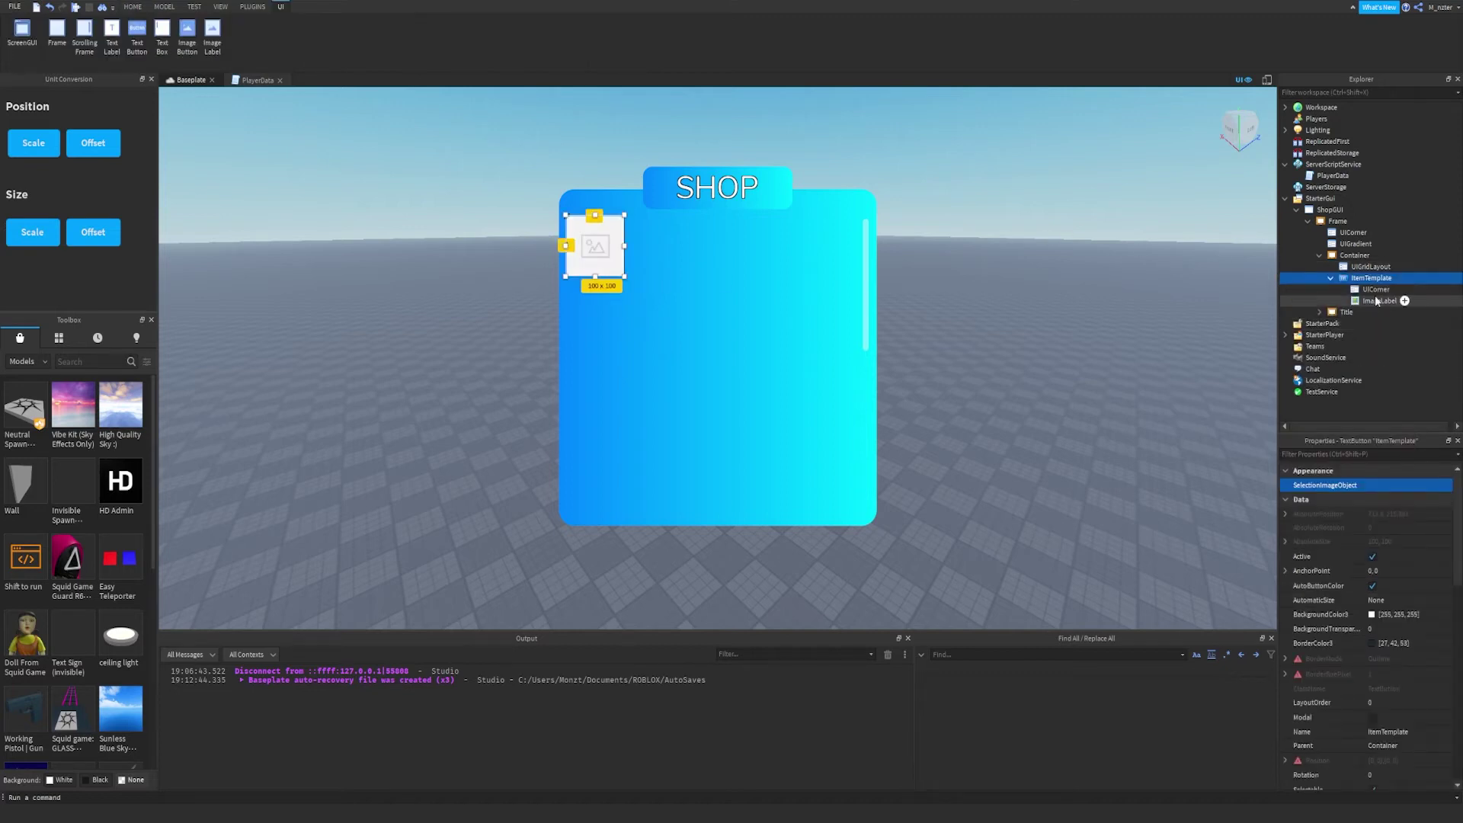
pyautogui.doubleClick(1376, 301)
pyautogui.write('Im')
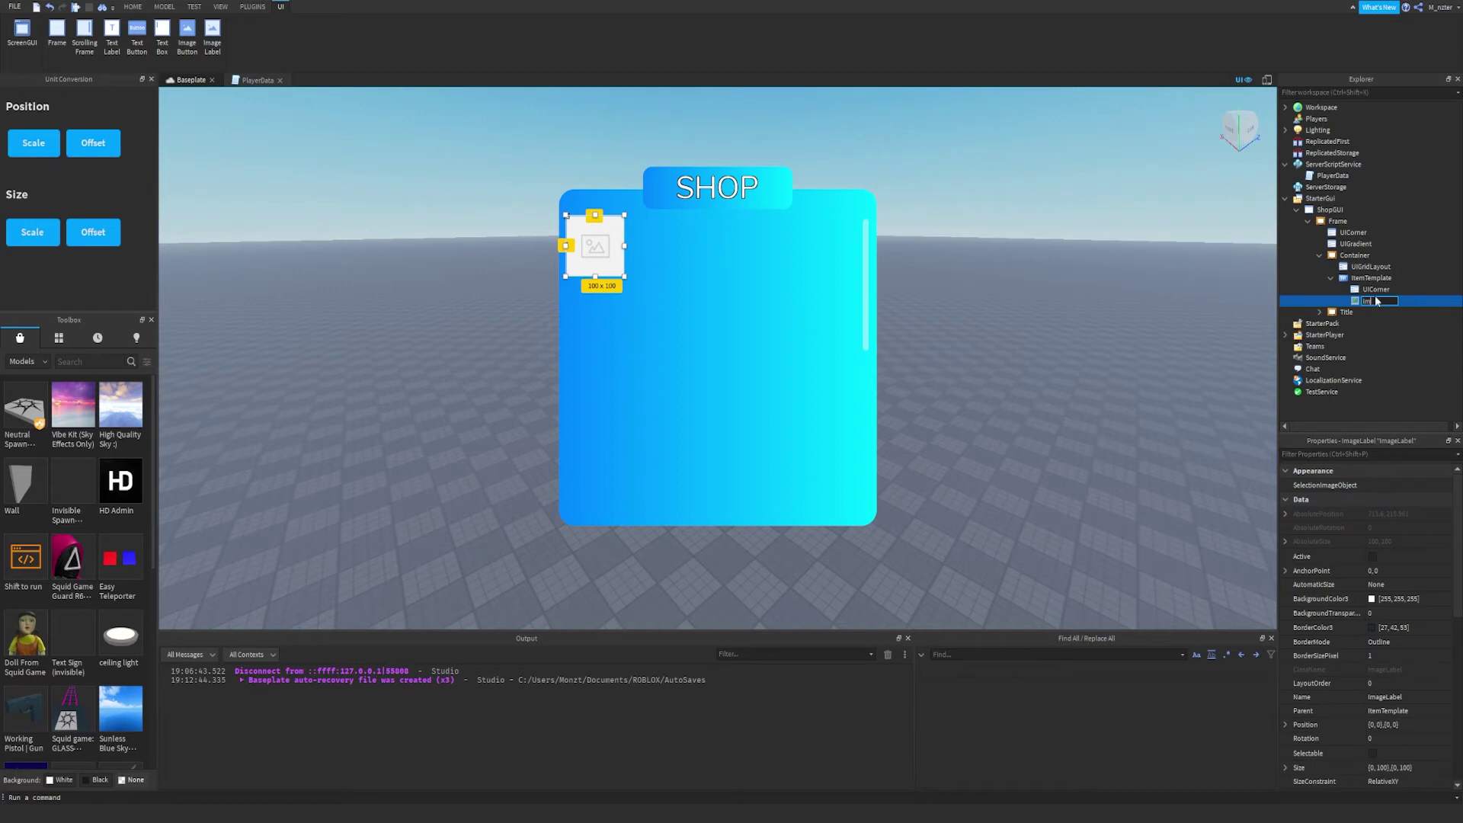
pyautogui.write('age')
pyautogui.press('Return')
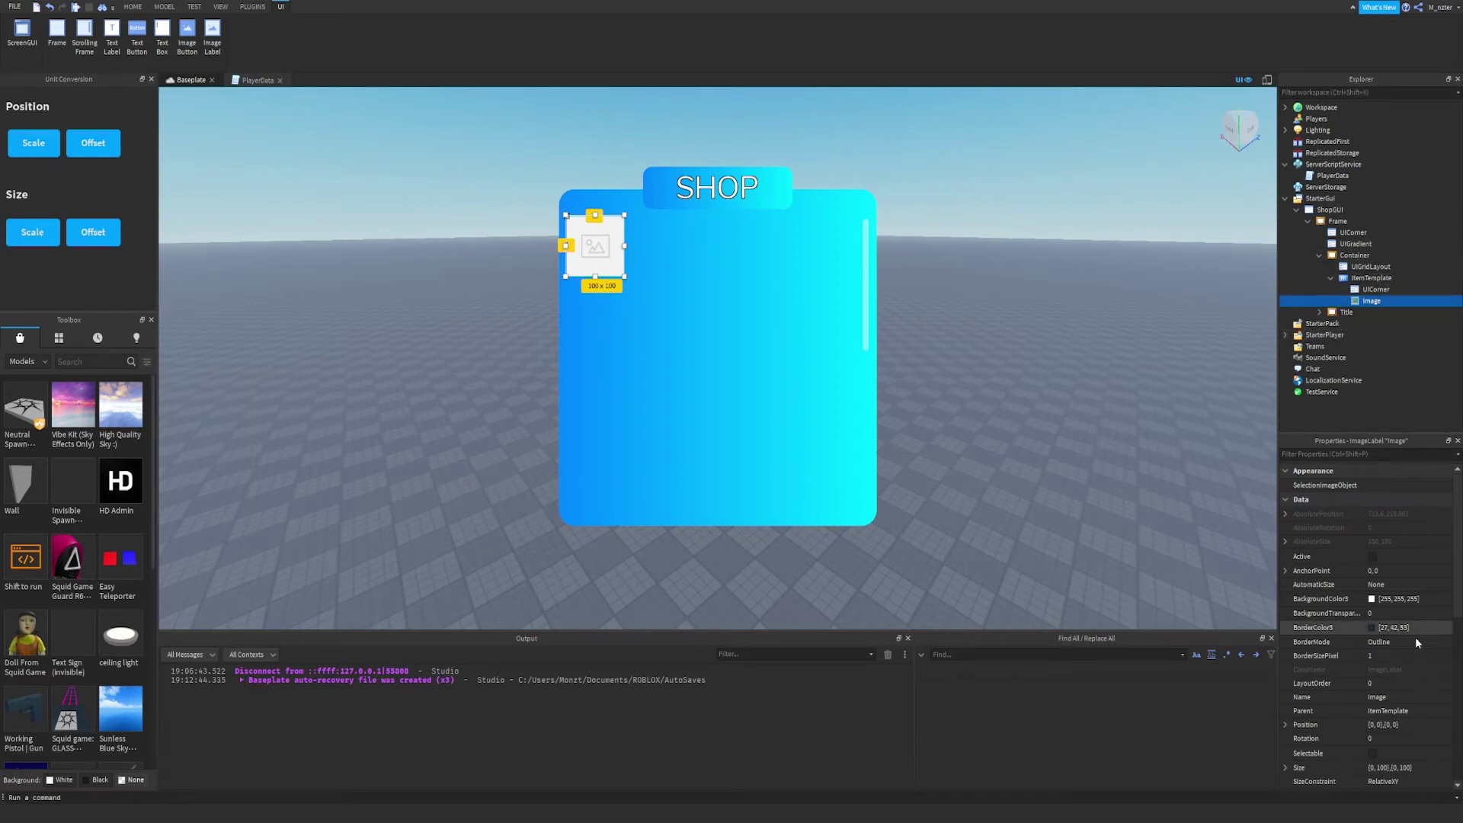
# Search the Toolbox's Images category for Sword.
pyautogui.click(44, 358)
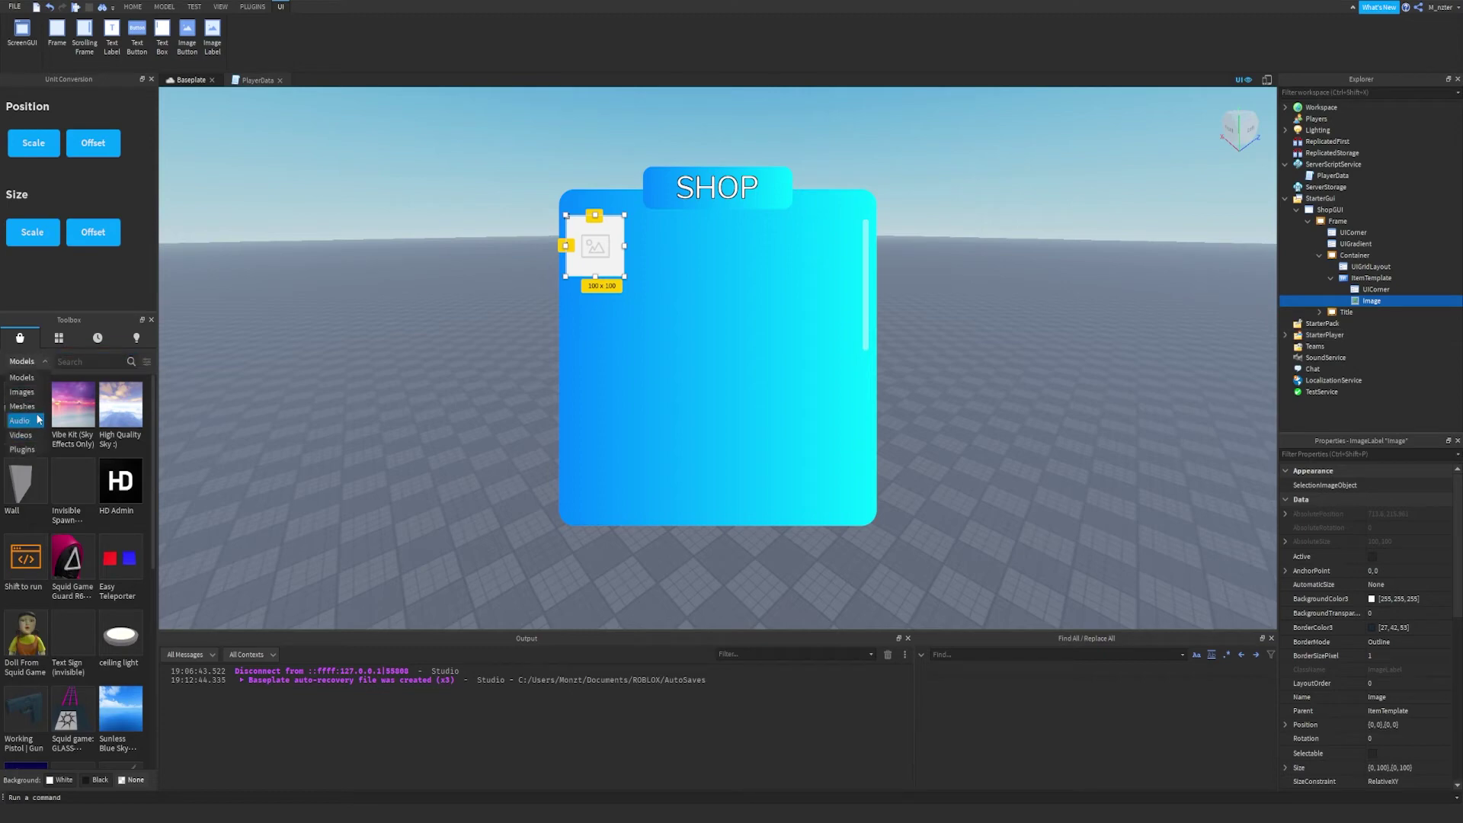
pyautogui.click(32, 393)
pyautogui.click(88, 363)
pyautogui.write('Sword')
pyautogui.press('Return')
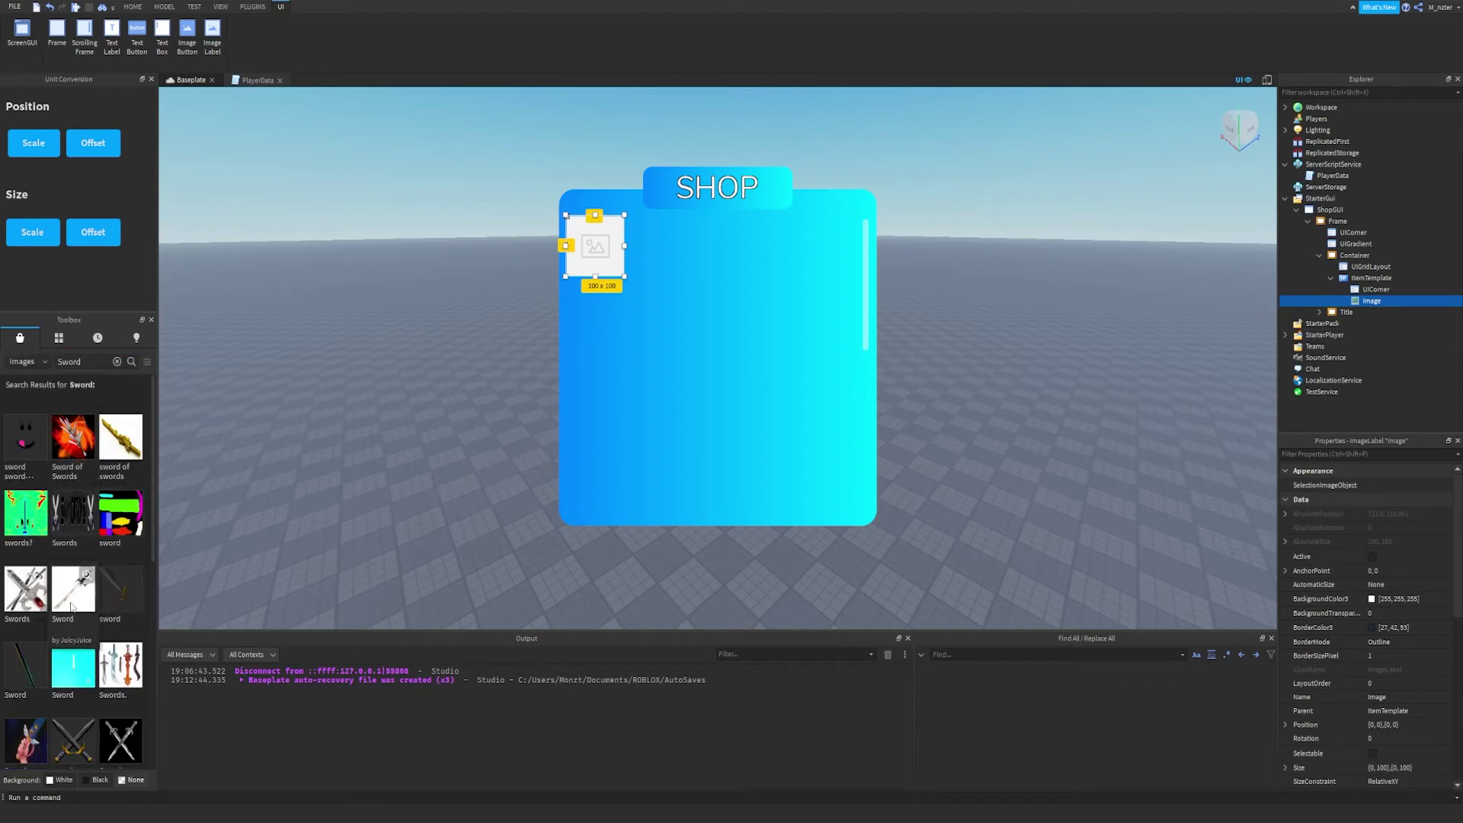
# Copy the asset ID of the white-background sword picture from the results and assign it to the Image label's Image property.
pyautogui.rightClick(91, 598)
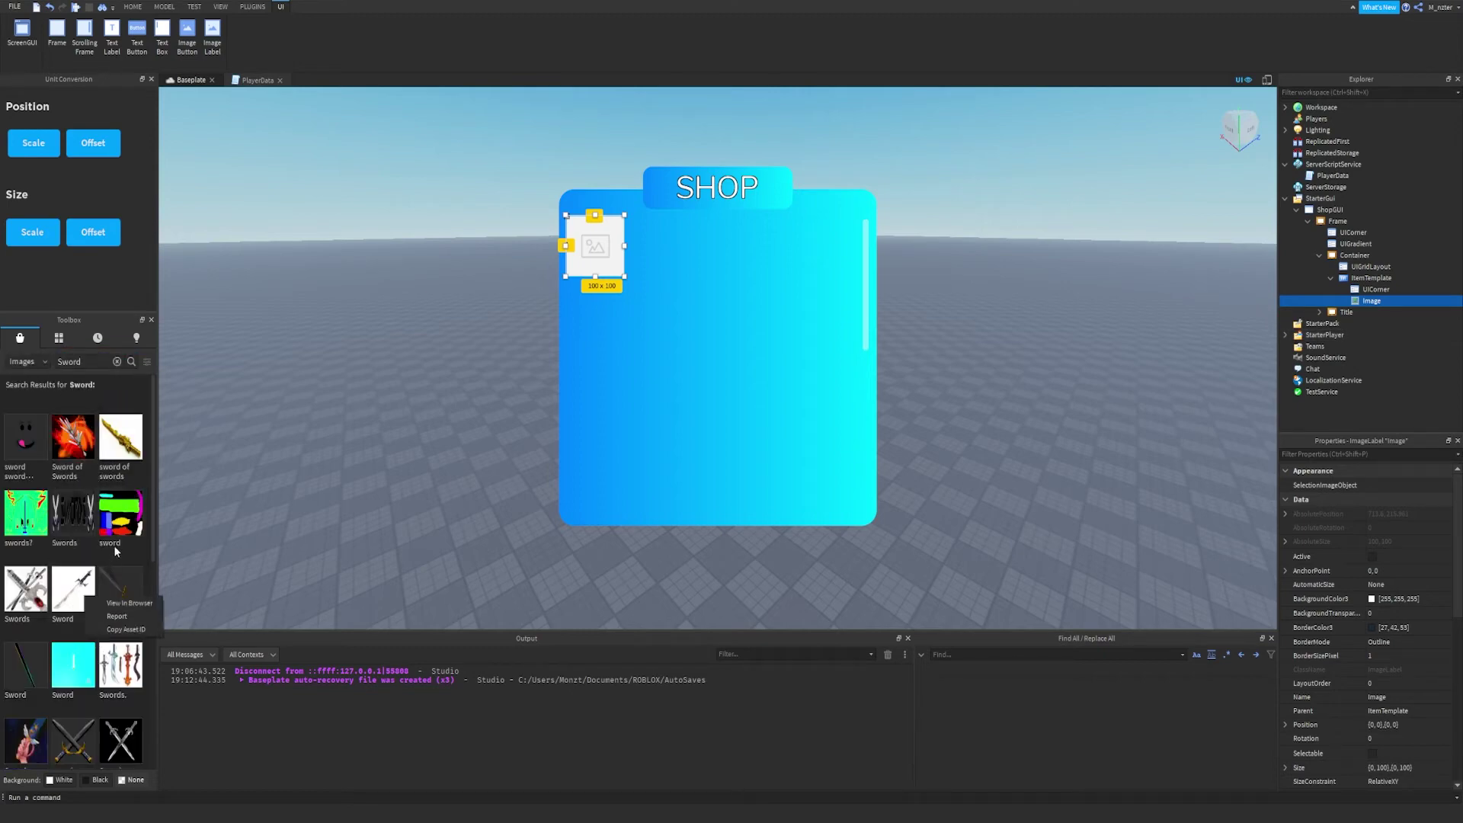
pyautogui.click(139, 626)
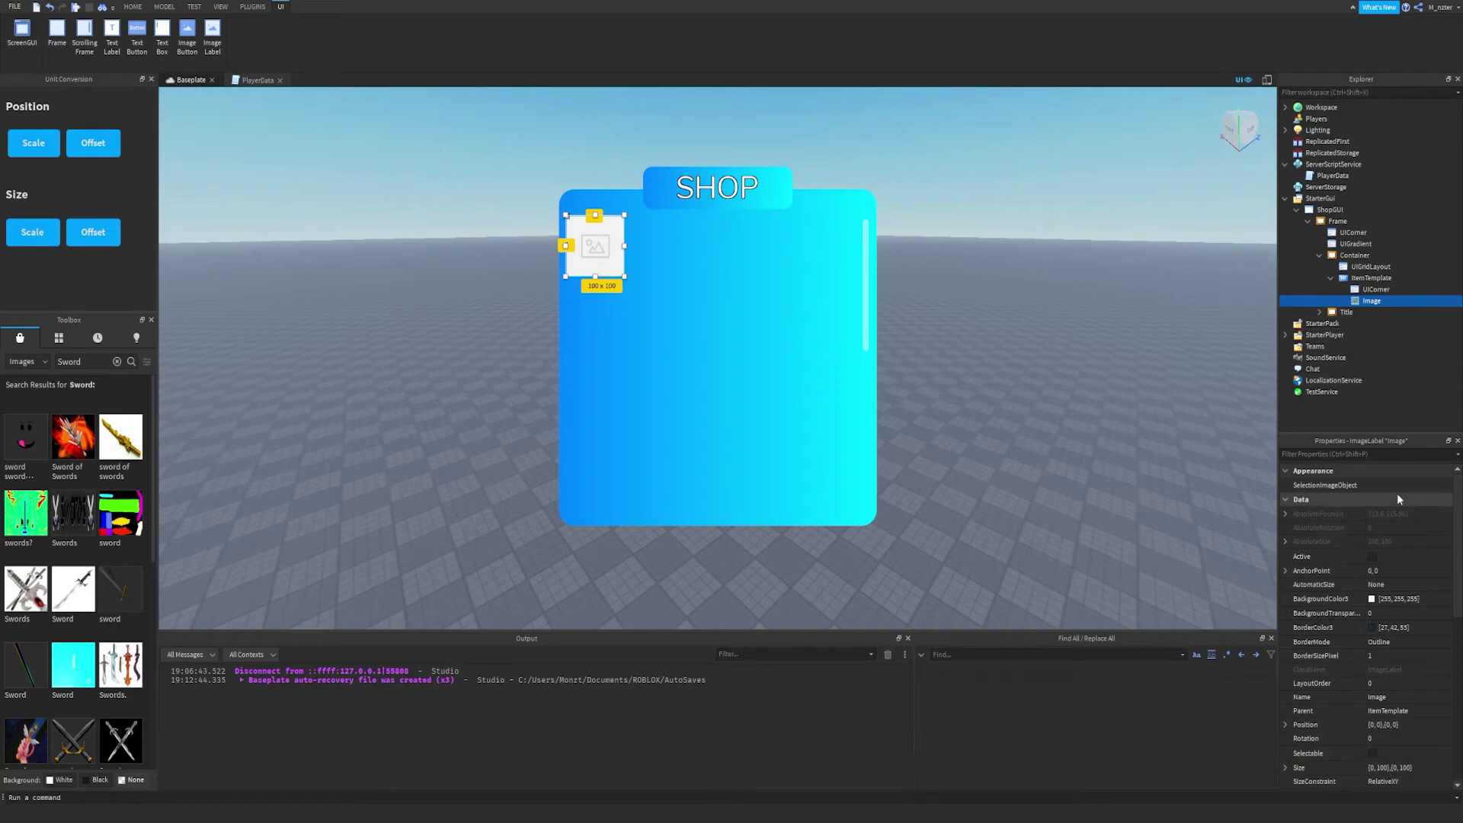
pyautogui.click(1364, 454)
pyautogui.write('ima')
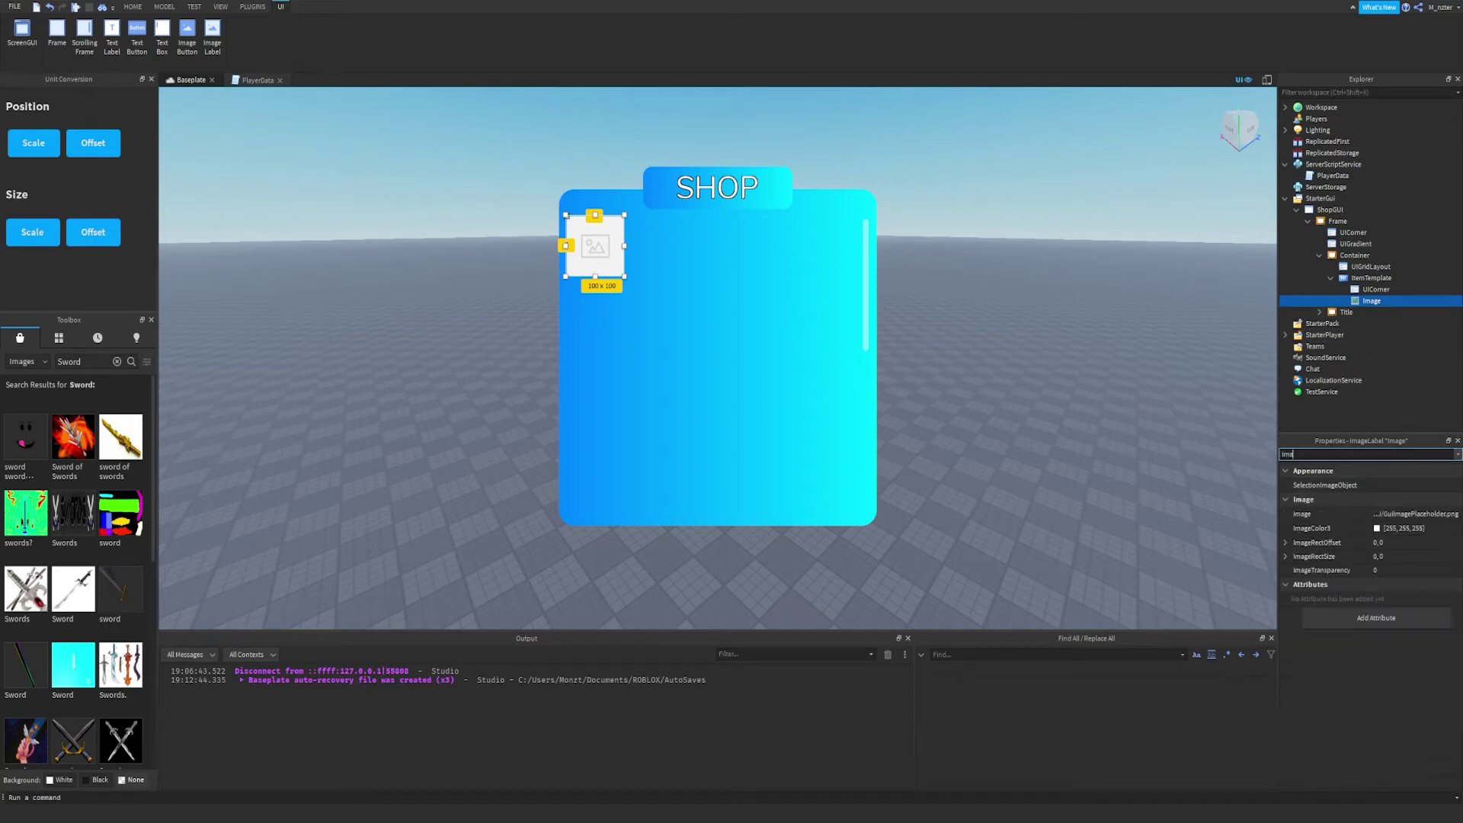
pyautogui.click(1393, 515)
pyautogui.hotkey('ctrl', 'v')
pyautogui.press('Return')
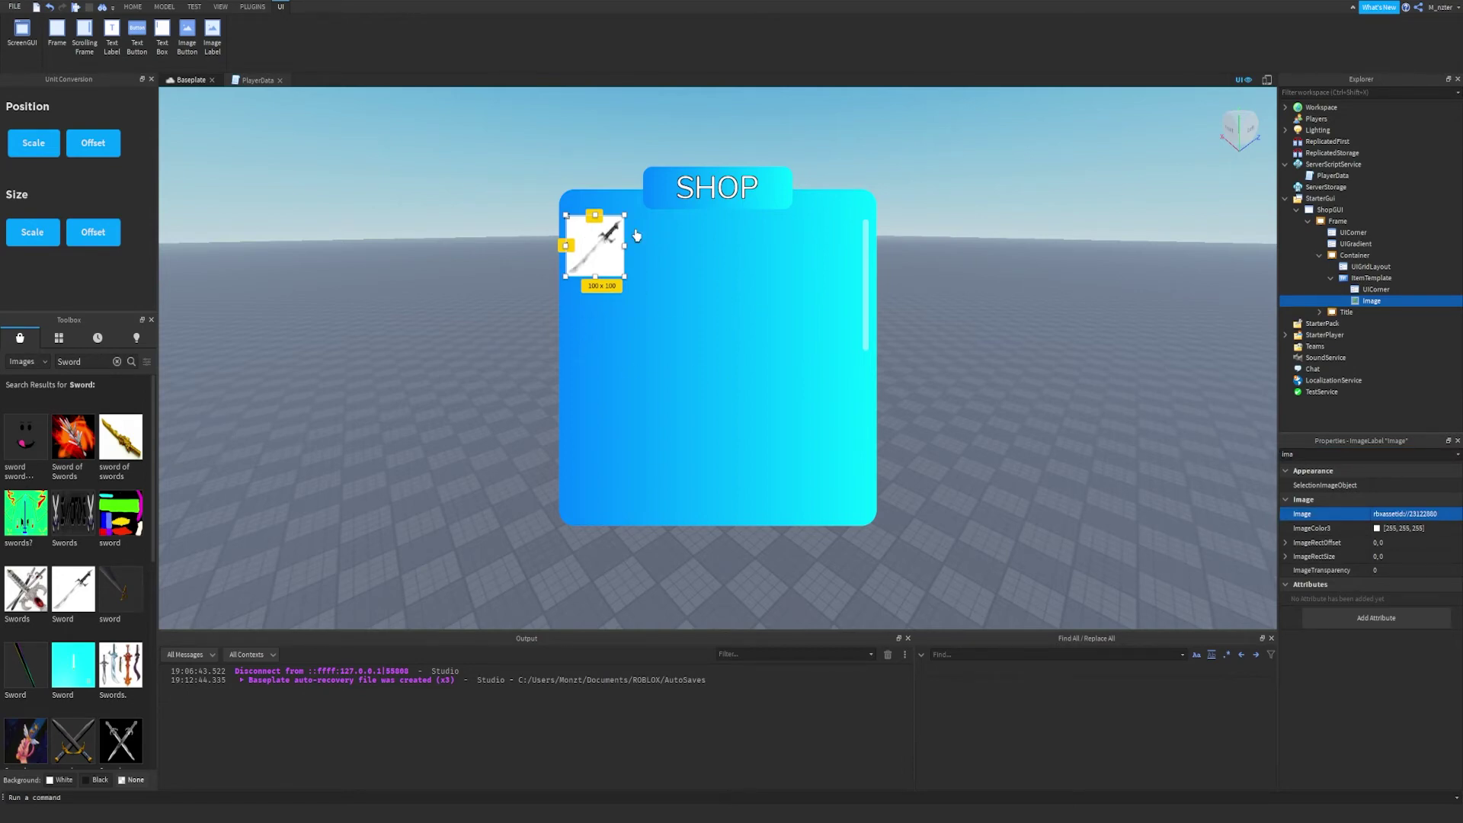
# Insert a ViewportFrame into ItemTemplate.
pyautogui.click(1370, 278)
pyautogui.click(1399, 278)
pyautogui.write('View')
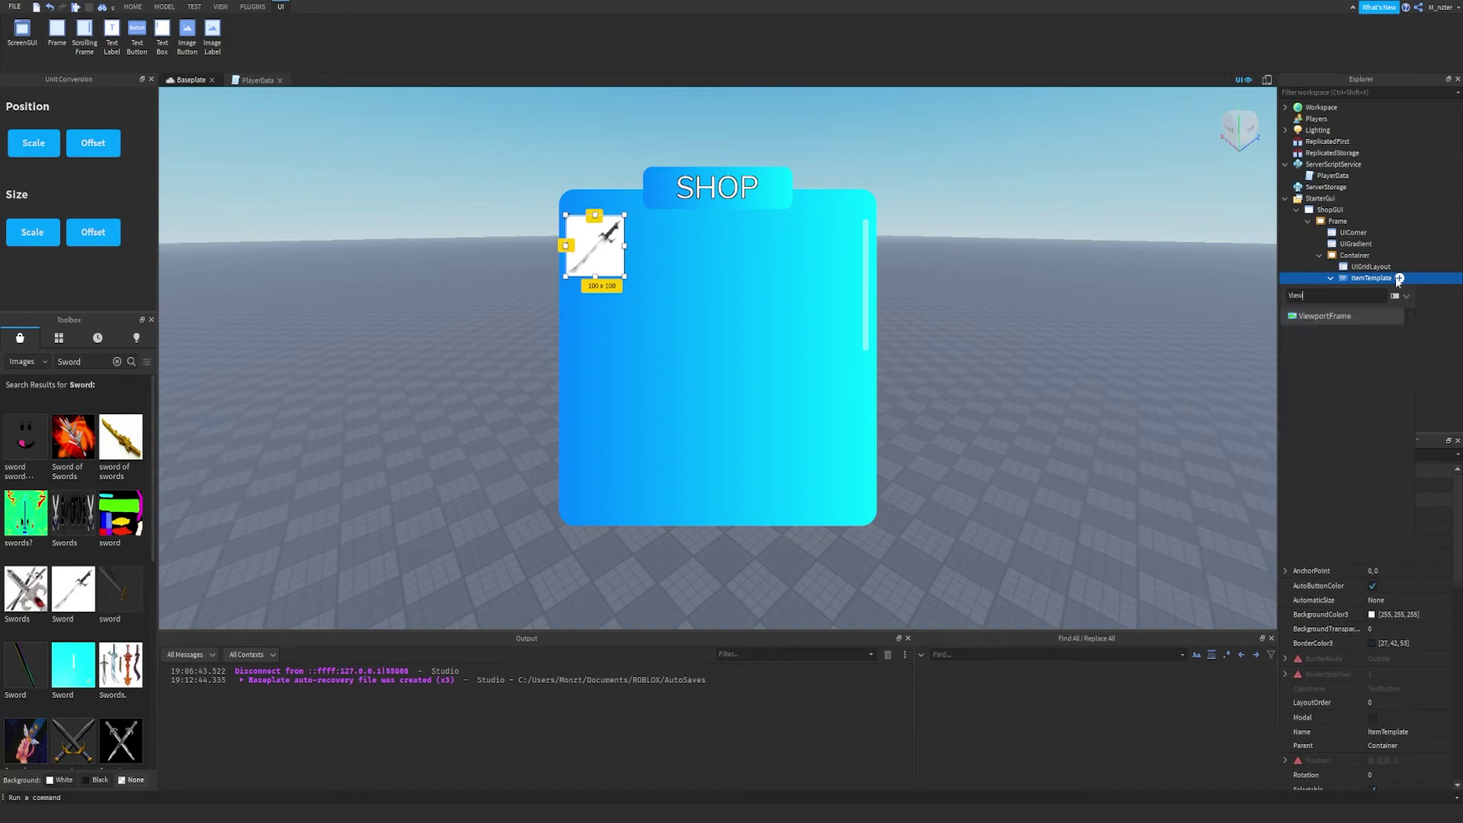
pyautogui.press('Return')
# Clear the Image property of the Image label inside ItemTemplate.
pyautogui.click(1399, 311)
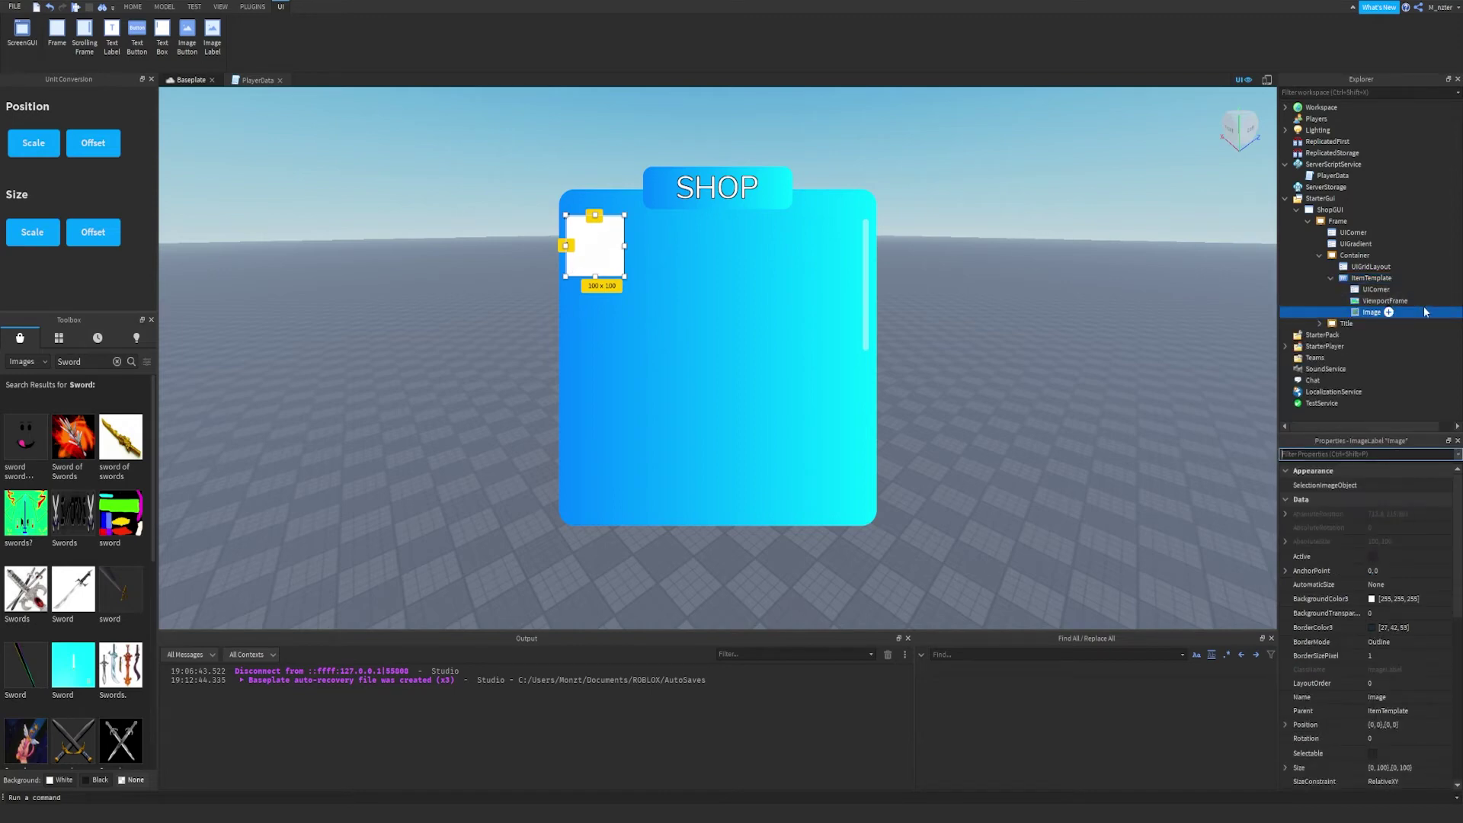
pyautogui.click(1421, 313)
pyautogui.click(1396, 452)
pyautogui.write('Ima')
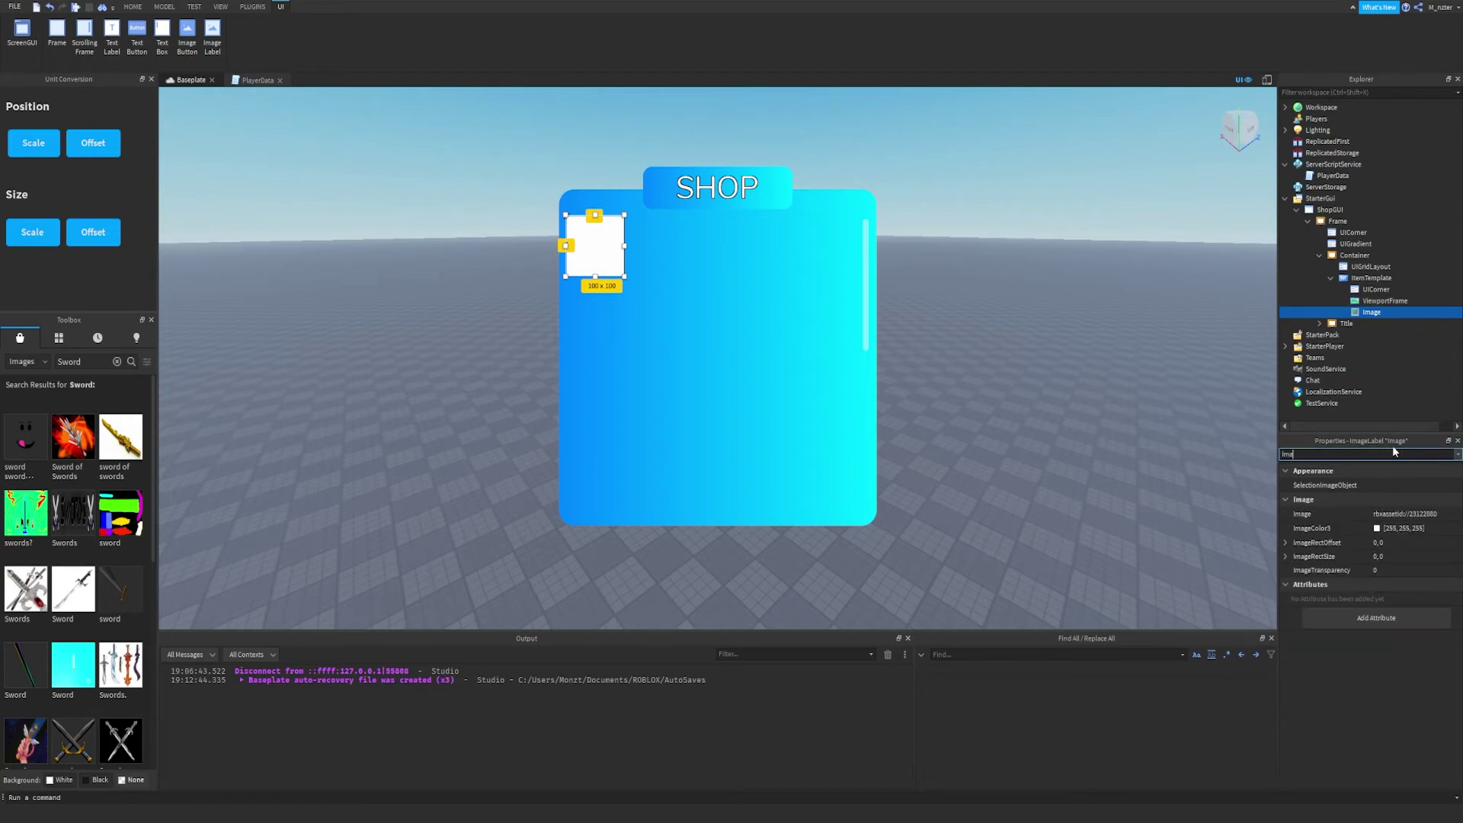
pyautogui.click(1402, 514)
pyautogui.press('BackSpace')
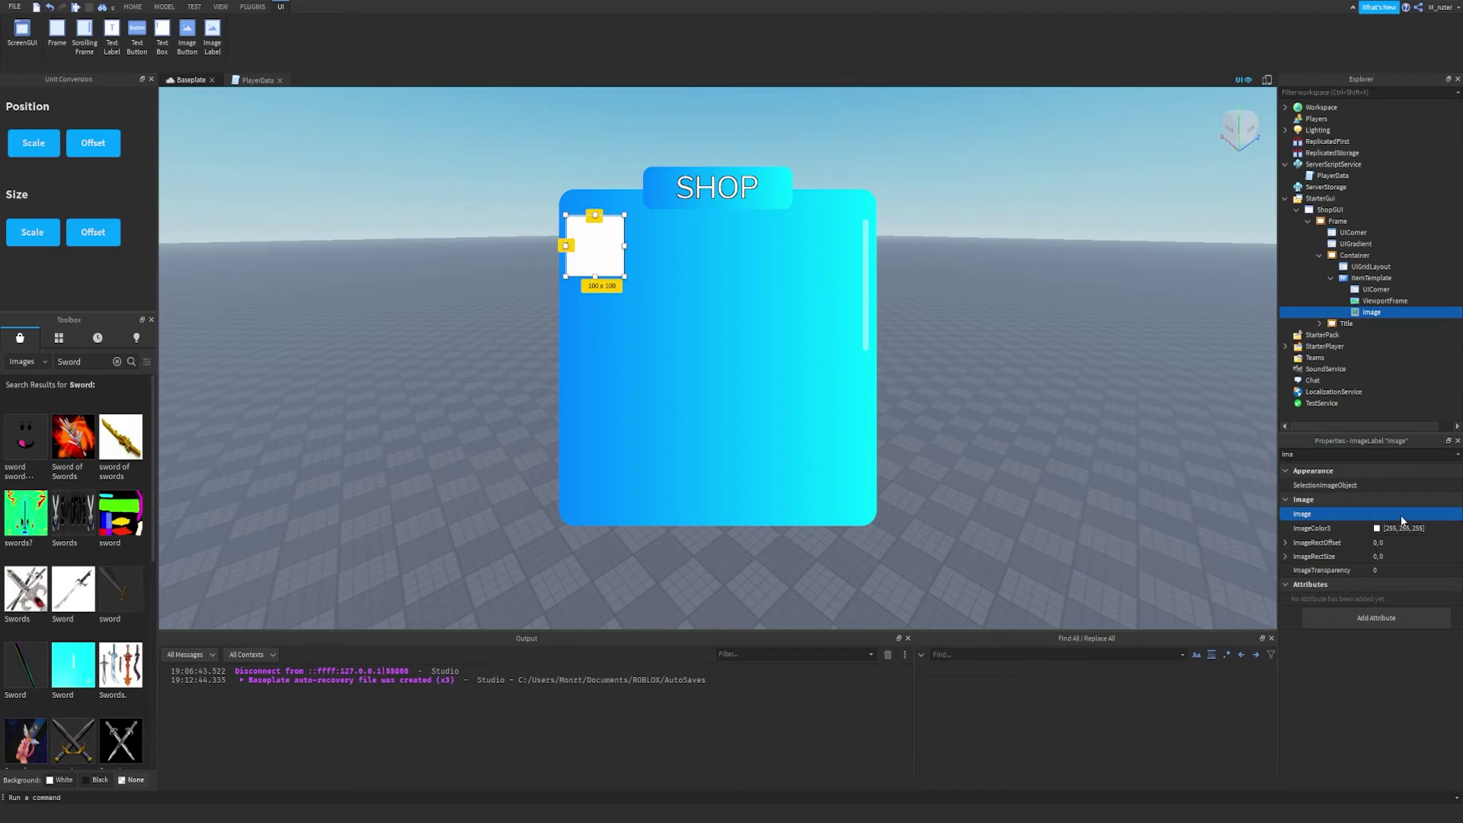
# Turn off Visible for both the ViewportFrame and the Image label inside ItemTemplate.
pyautogui.click(1420, 300)
pyautogui.click(1376, 454)
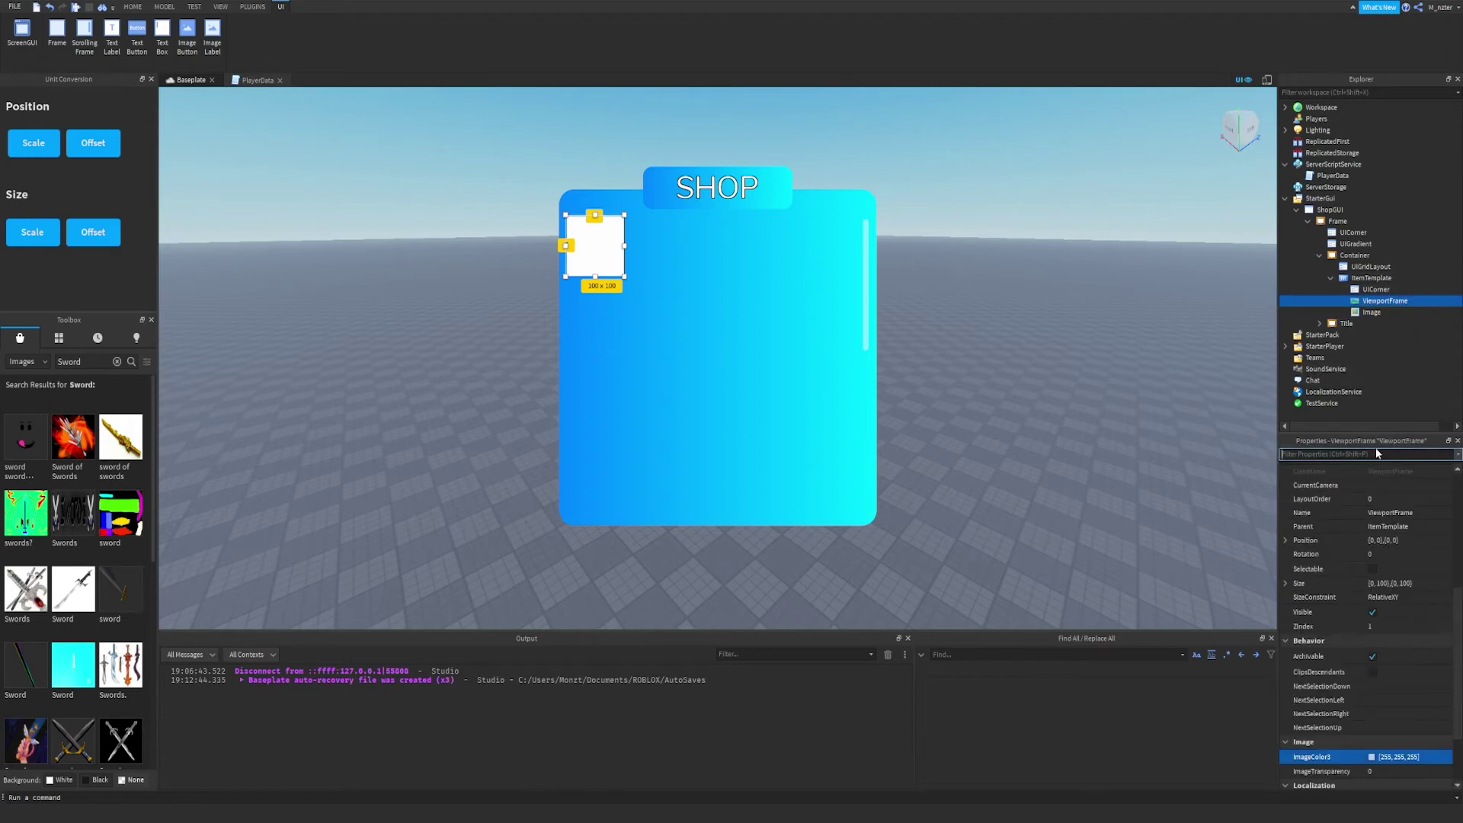
pyautogui.write('vi')
pyautogui.click(1376, 486)
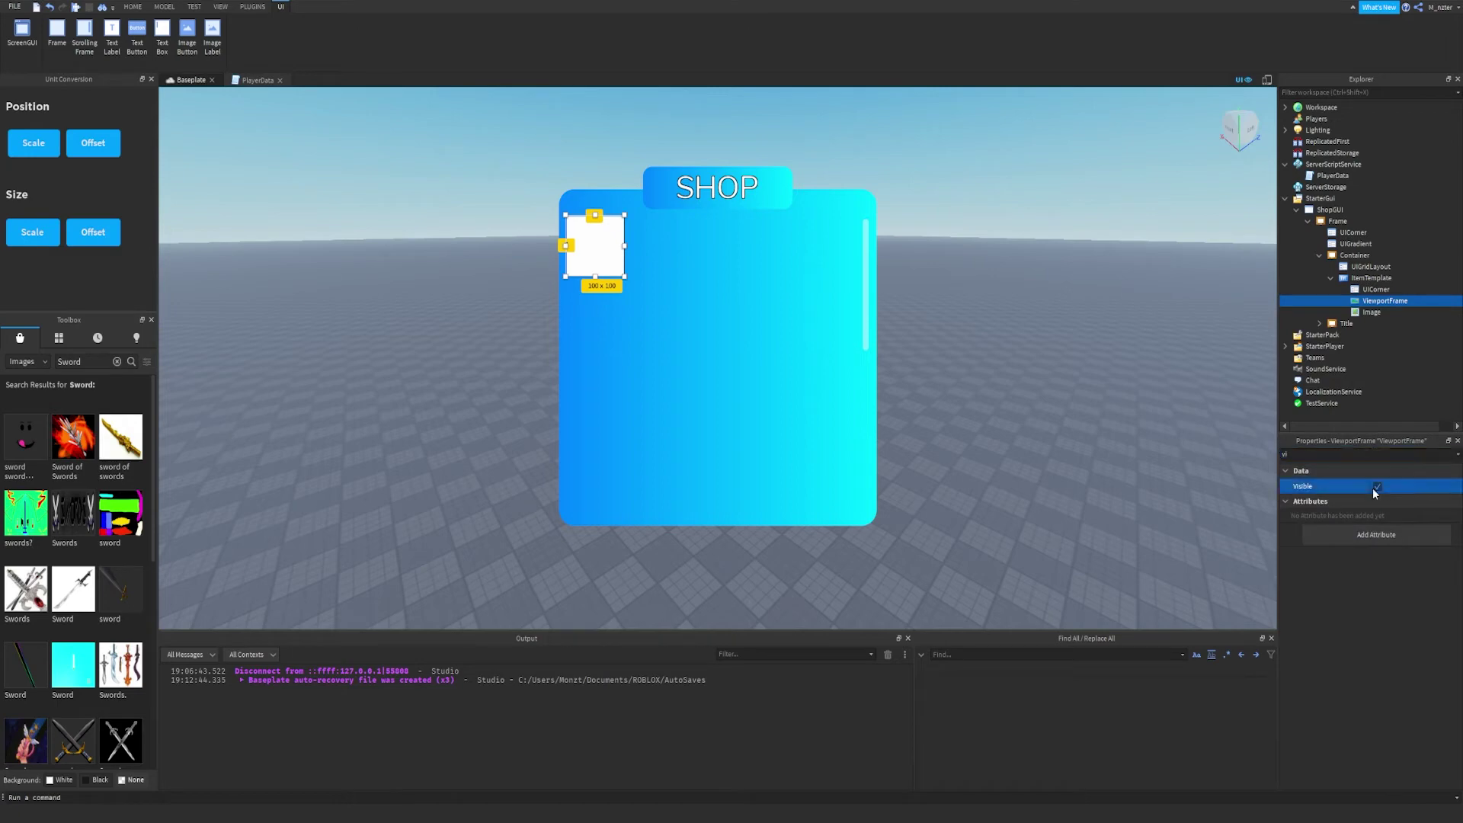
pyautogui.click(1410, 312)
pyautogui.click(1397, 451)
pyautogui.write('vis')
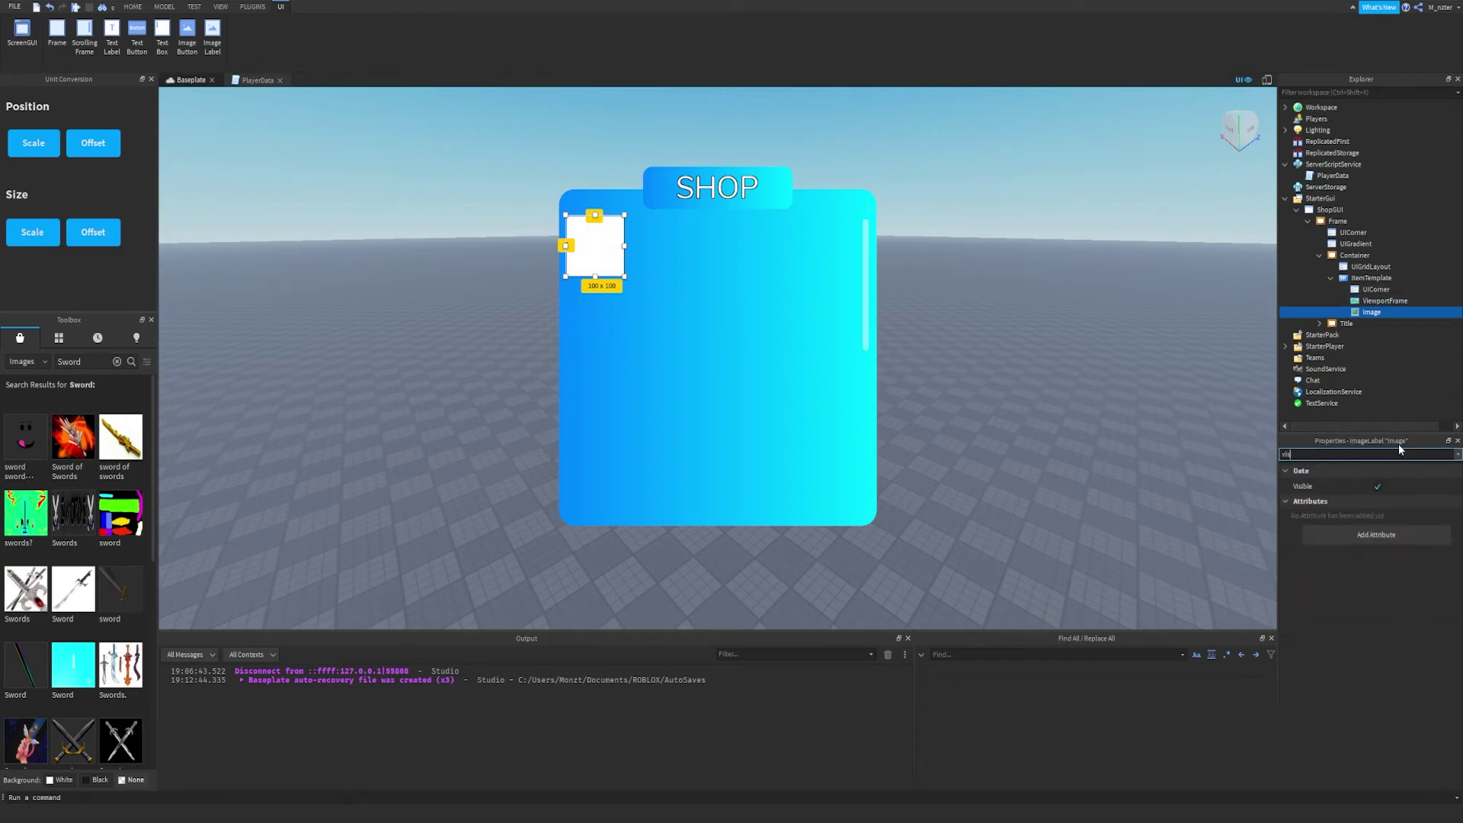
pyautogui.click(1375, 486)
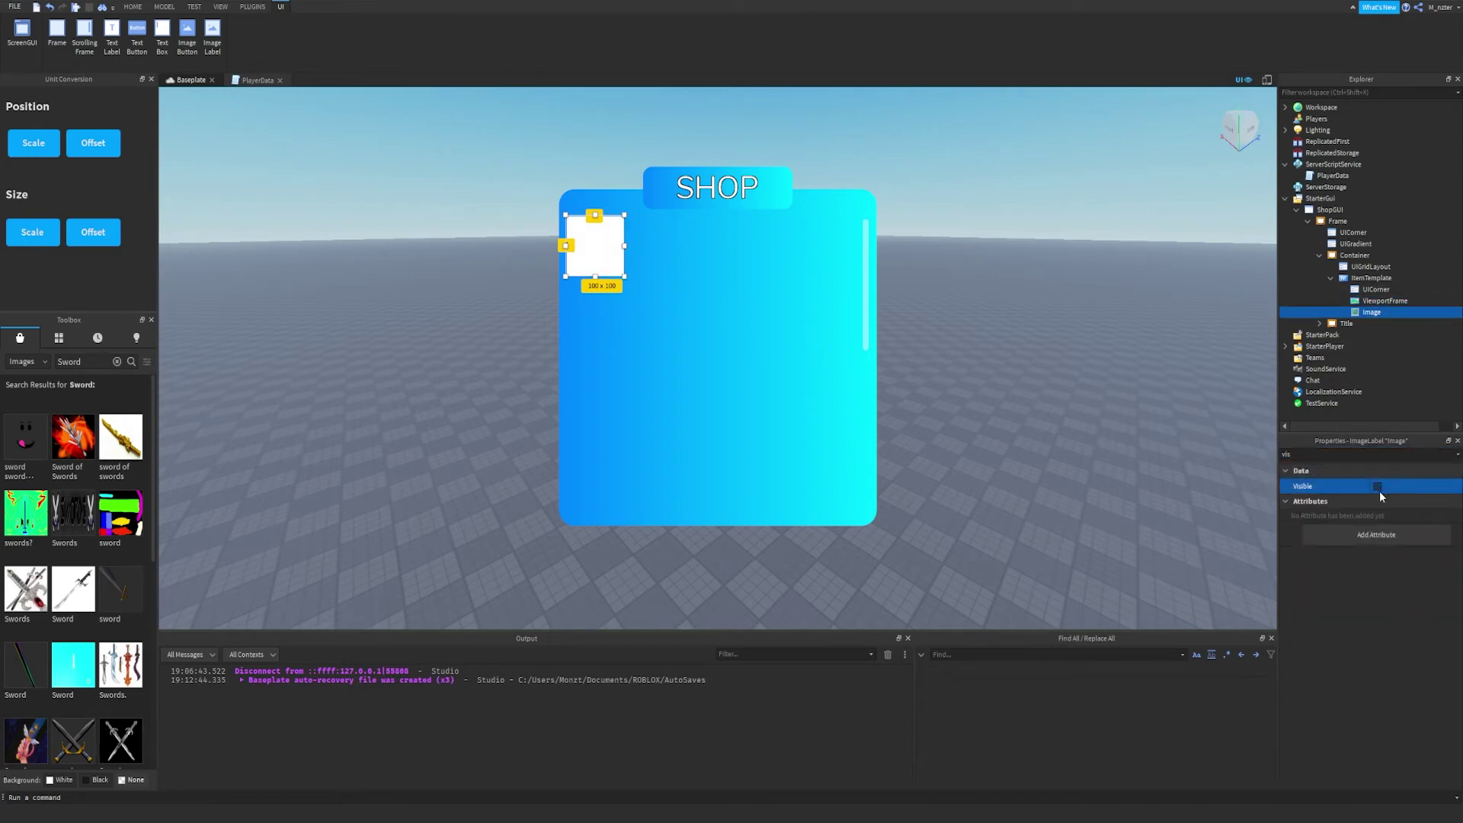
pyautogui.click(1401, 299)
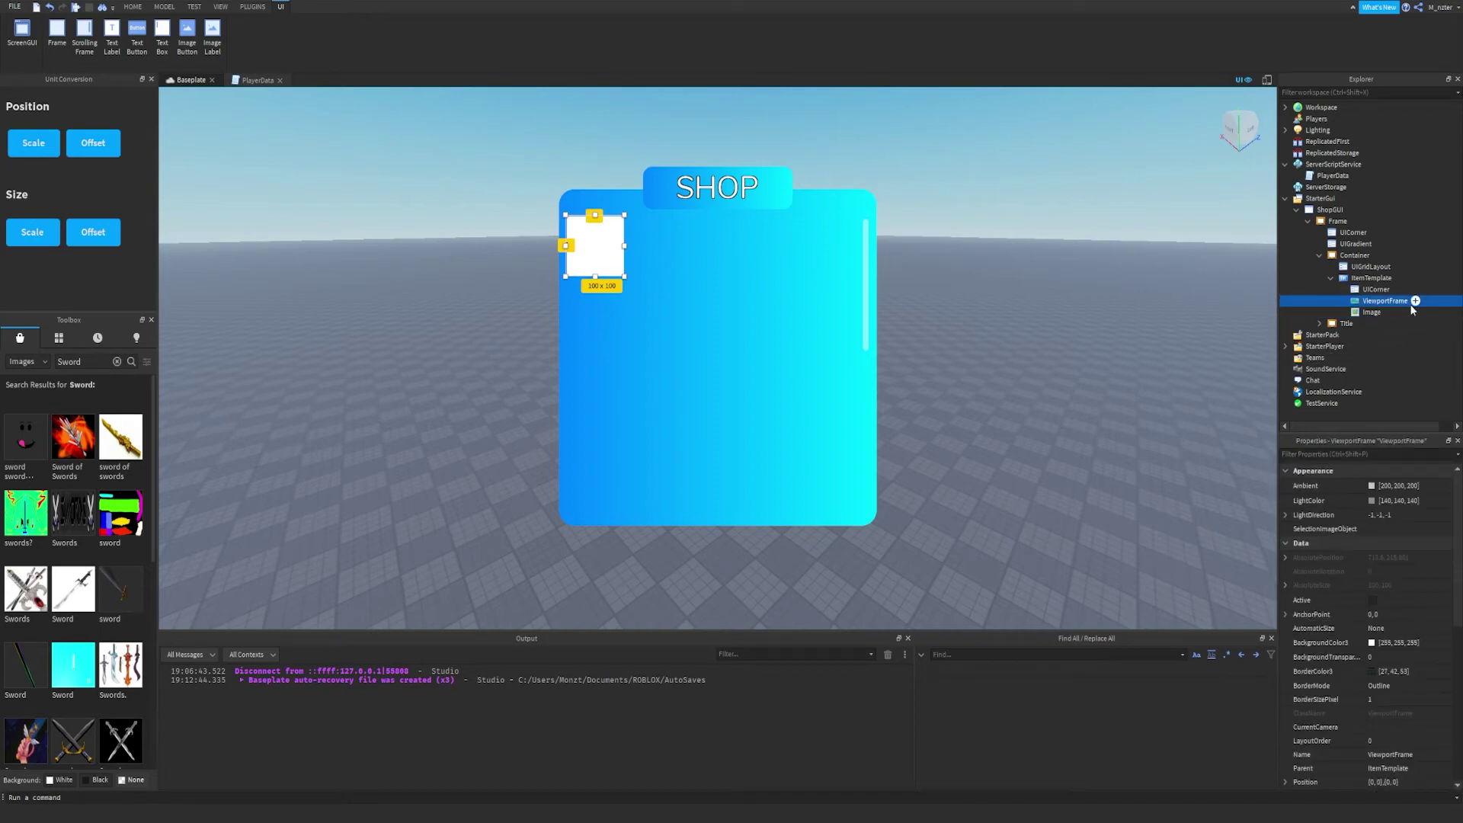
pyautogui.click(1416, 313)
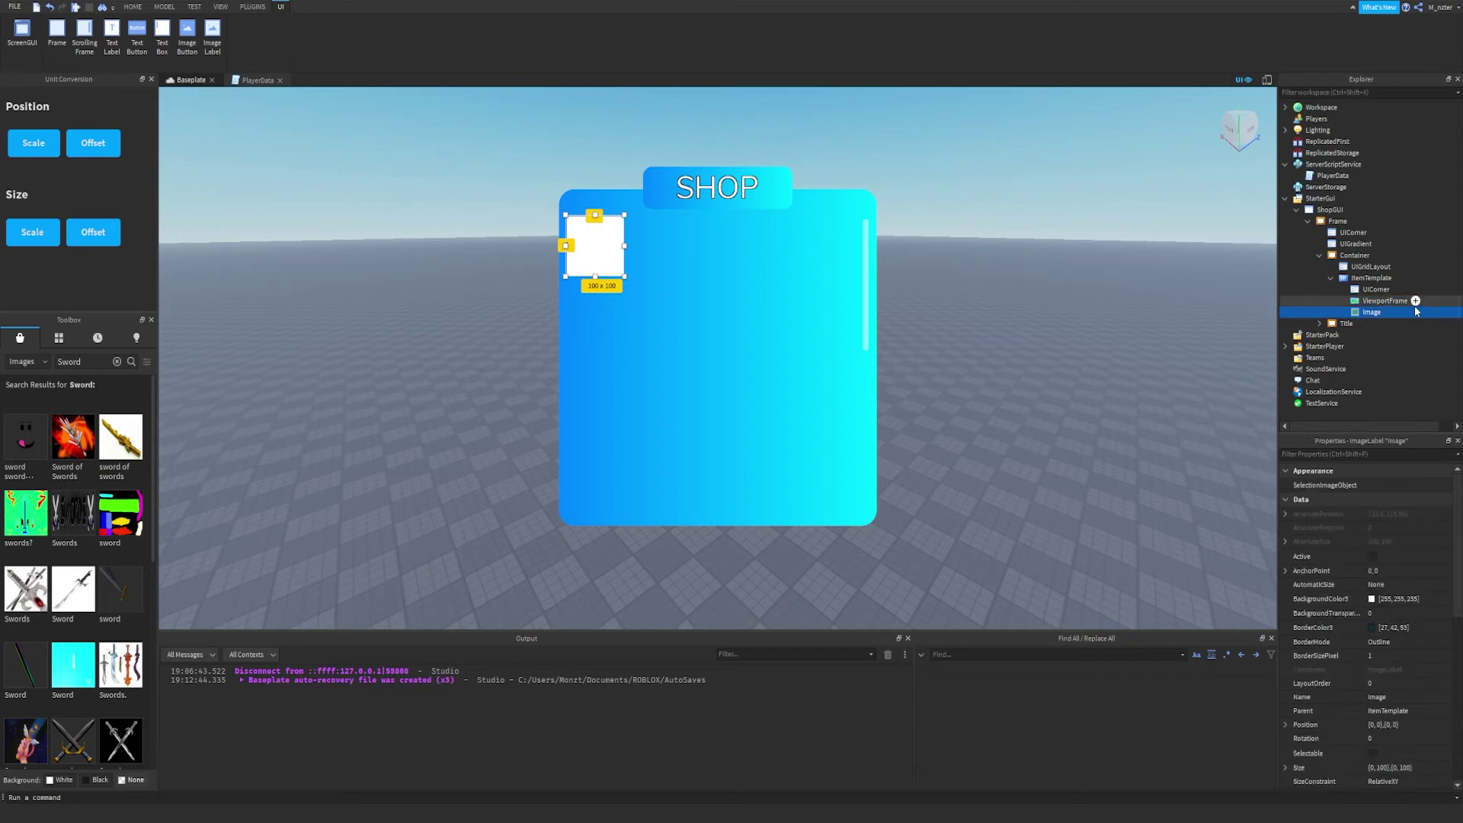
# Duplicate ItemTemplate once and set the UIGridLayout's CellPadding X offset to 0.
pyautogui.click(1426, 277)
pyautogui.hotkey('ctrl', 'd')
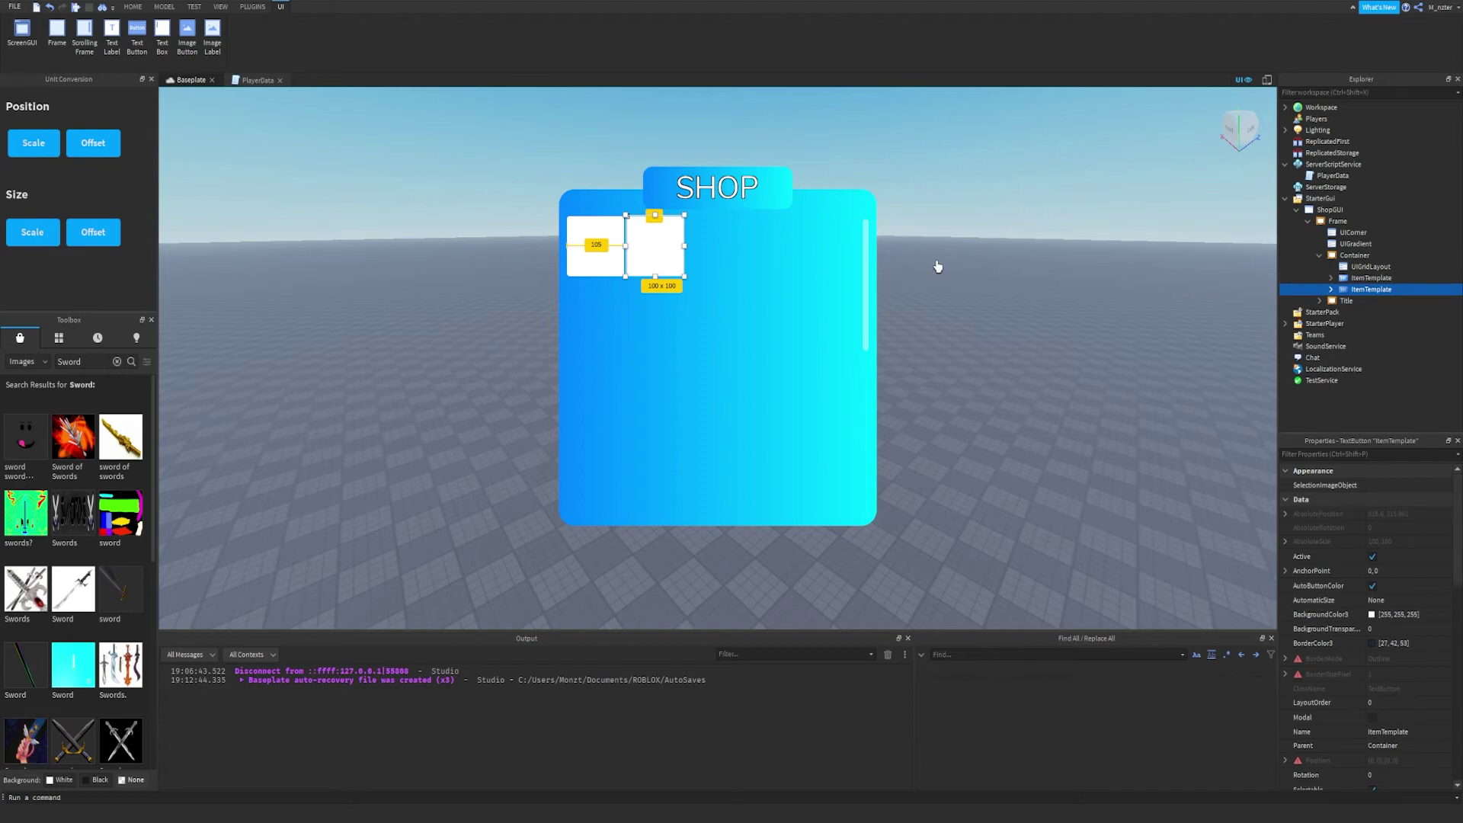
pyautogui.click(1428, 267)
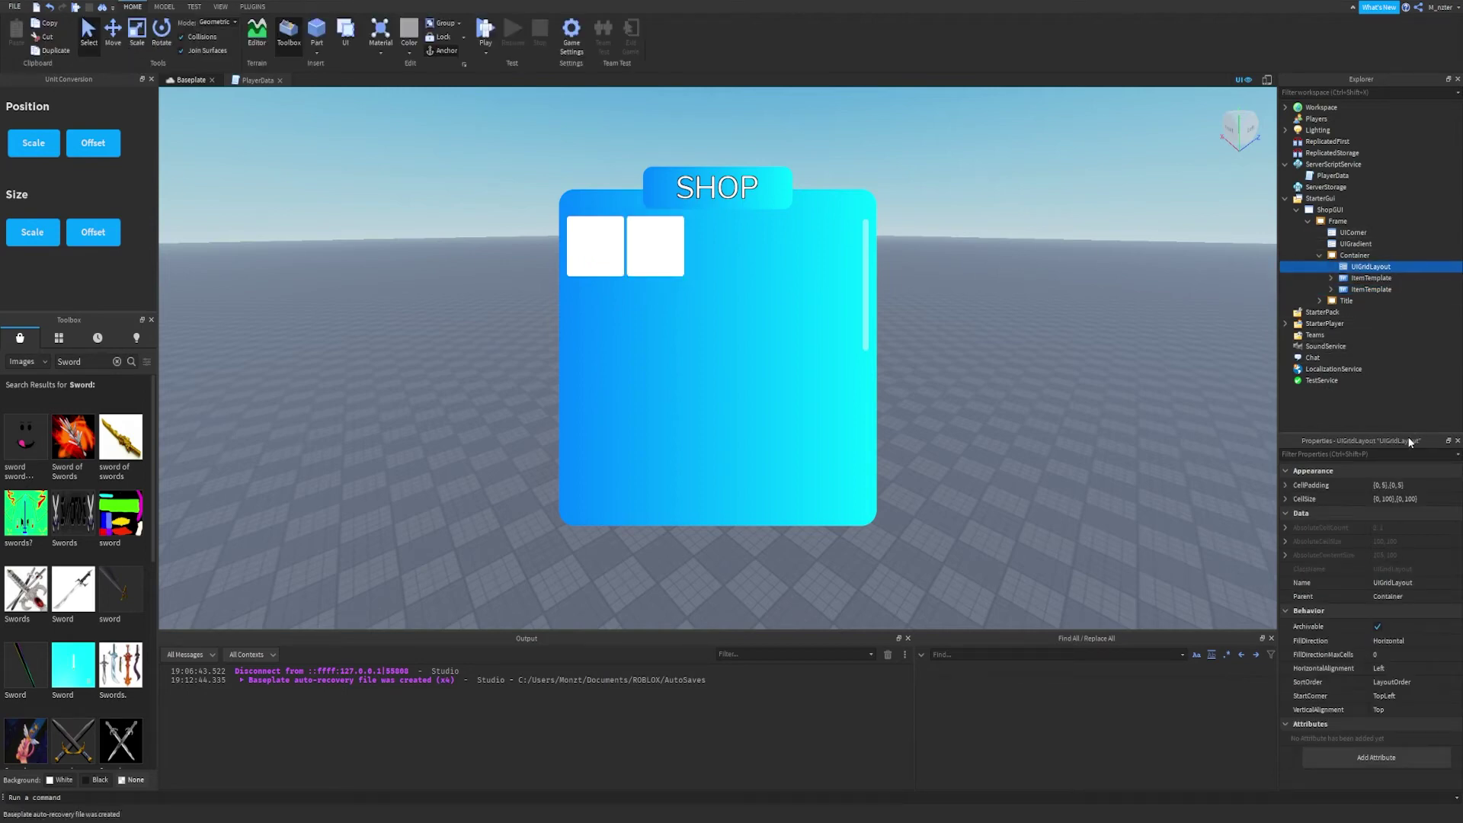
pyautogui.click(1286, 485)
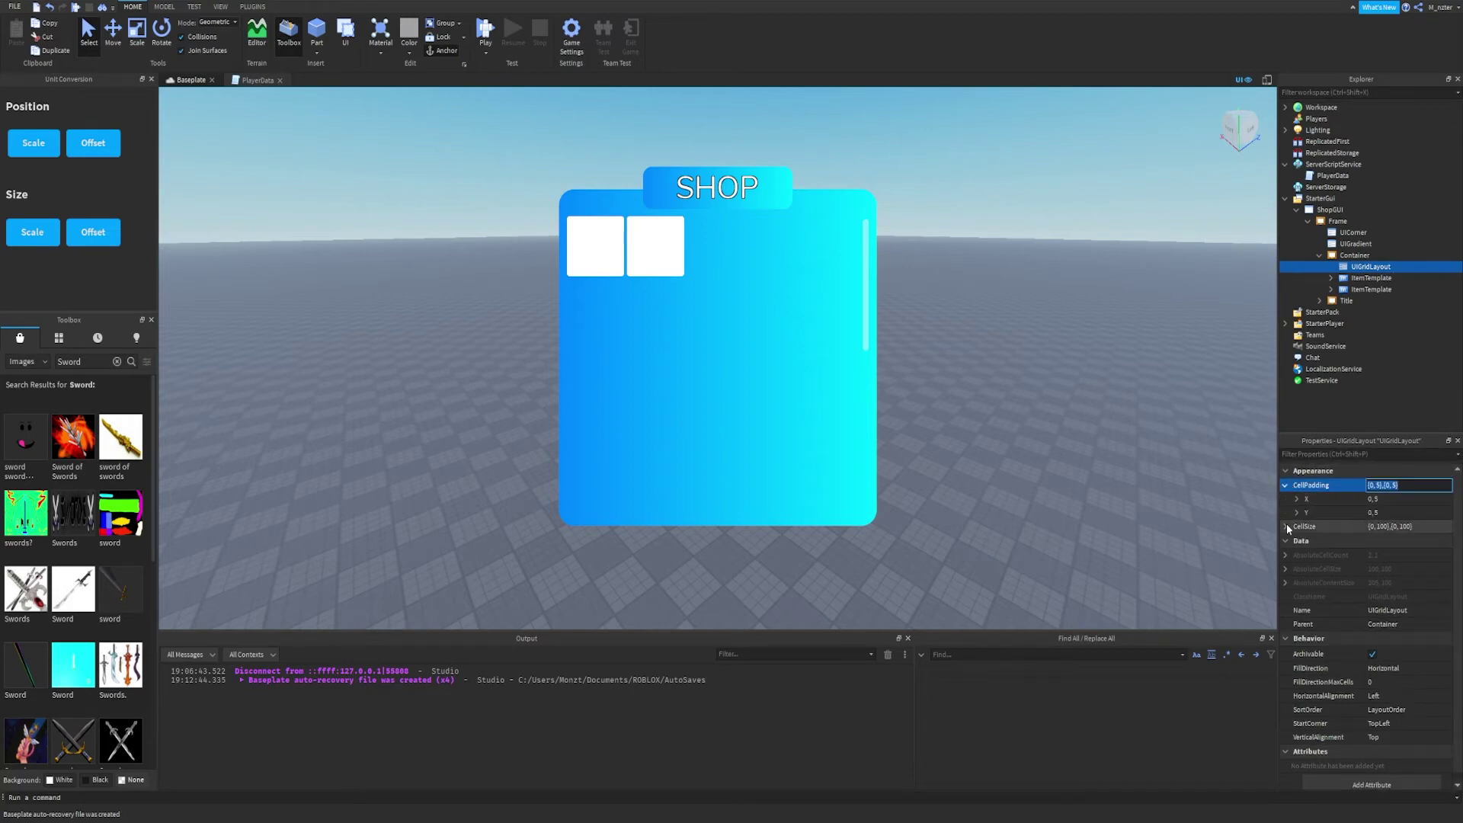
pyautogui.click(1286, 526)
pyautogui.click(1296, 499)
pyautogui.click(1296, 540)
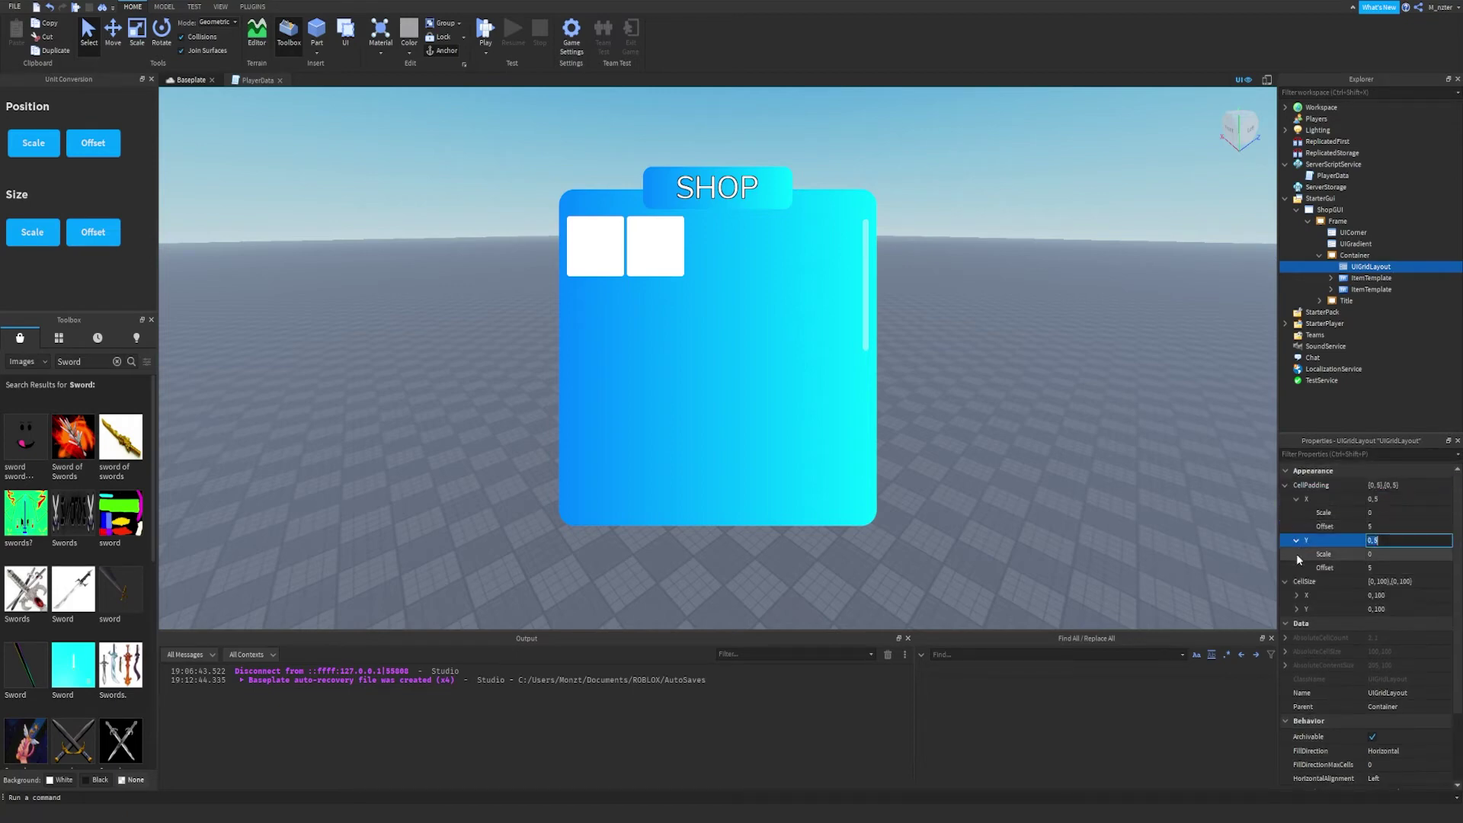
pyautogui.click(1287, 595)
pyautogui.click(1420, 526)
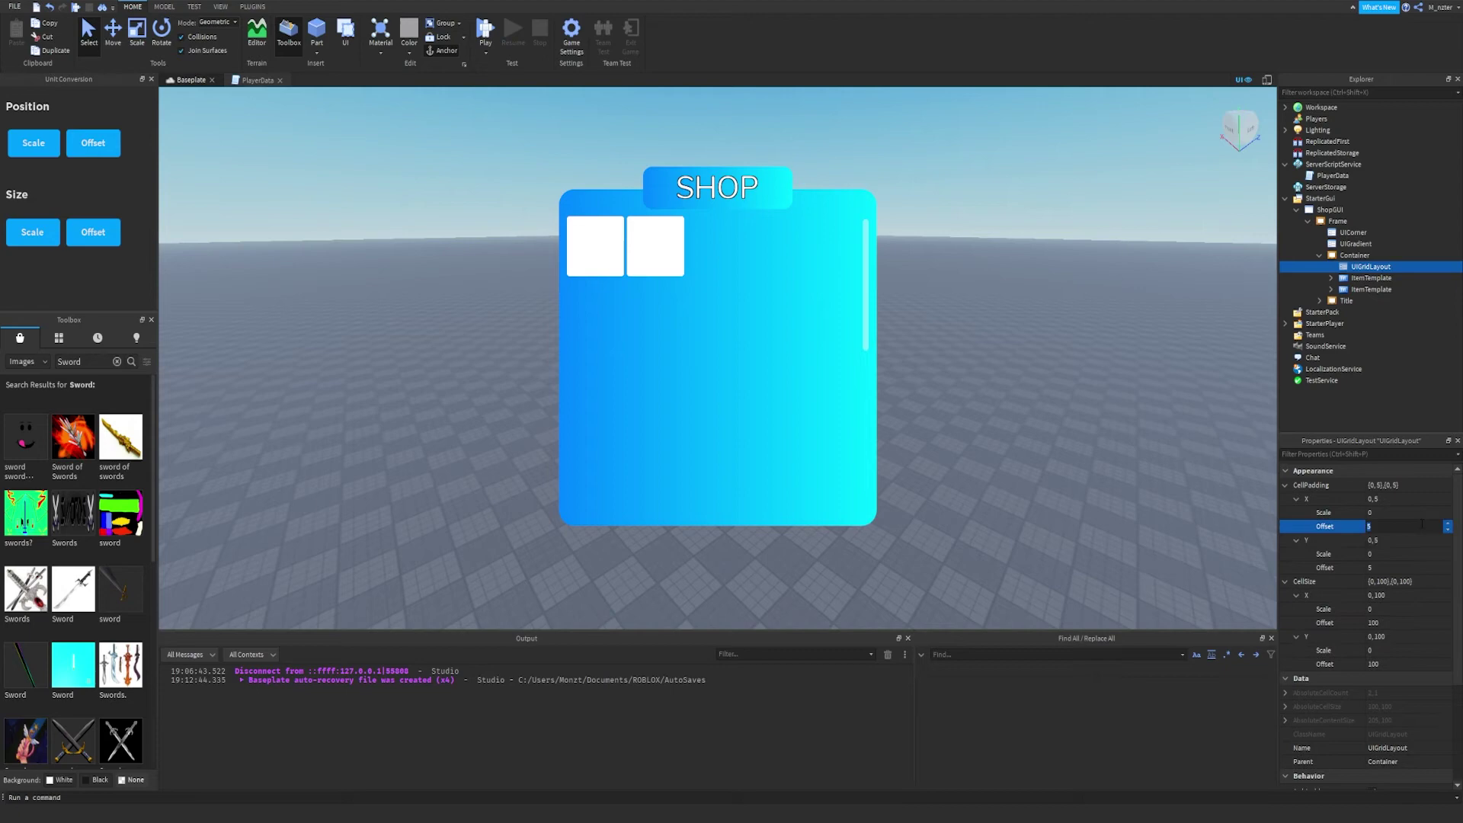
pyautogui.write('0')
pyautogui.press('Return')
pyautogui.press('Up')
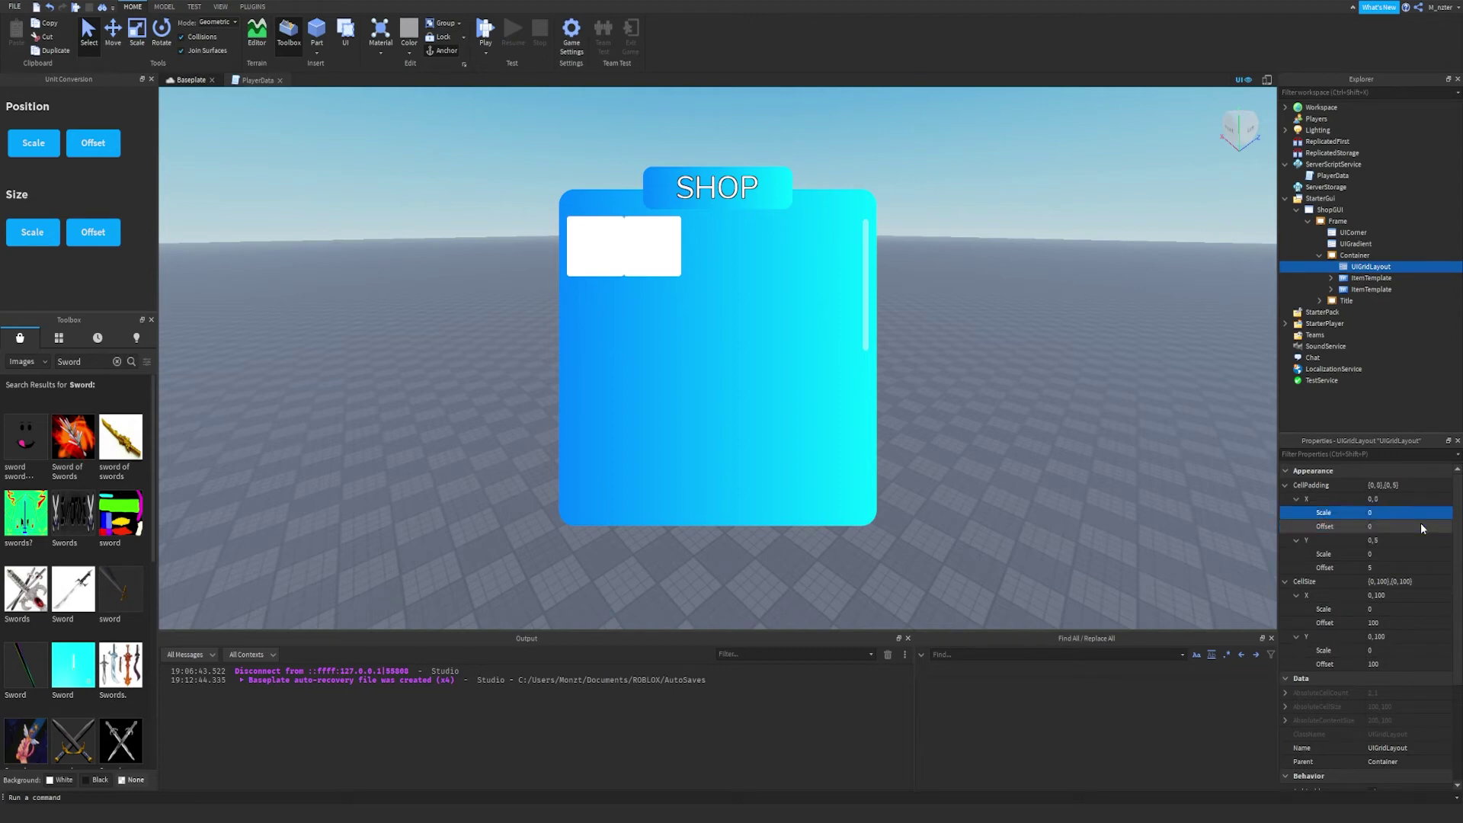
# Set the UIGridLayout's CellPadding to X scale 0.05, and Y scale 0.1 with offset 0.
pyautogui.click(1411, 518)
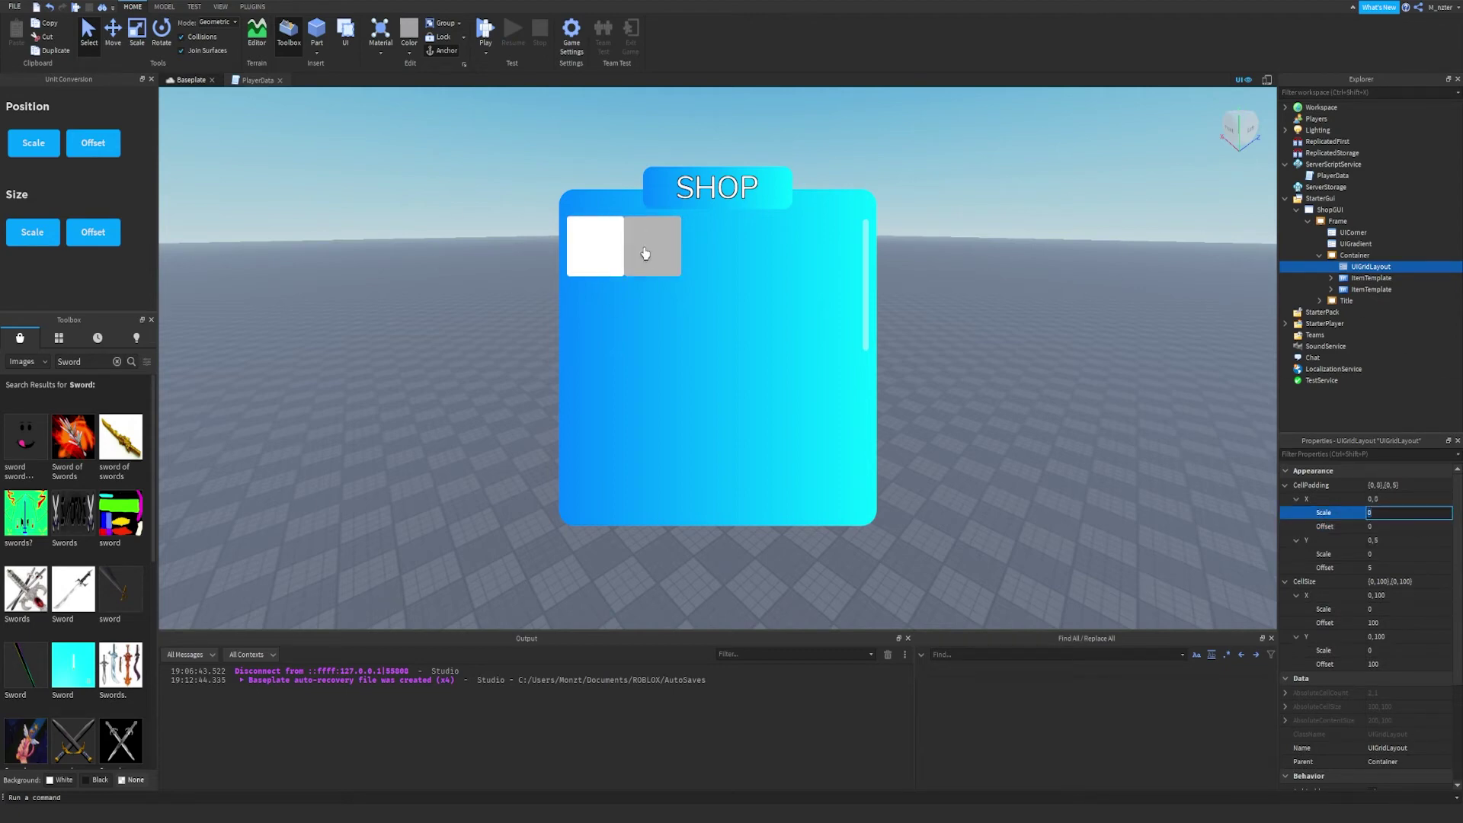
pyautogui.write('0.5')
pyautogui.press('Return')
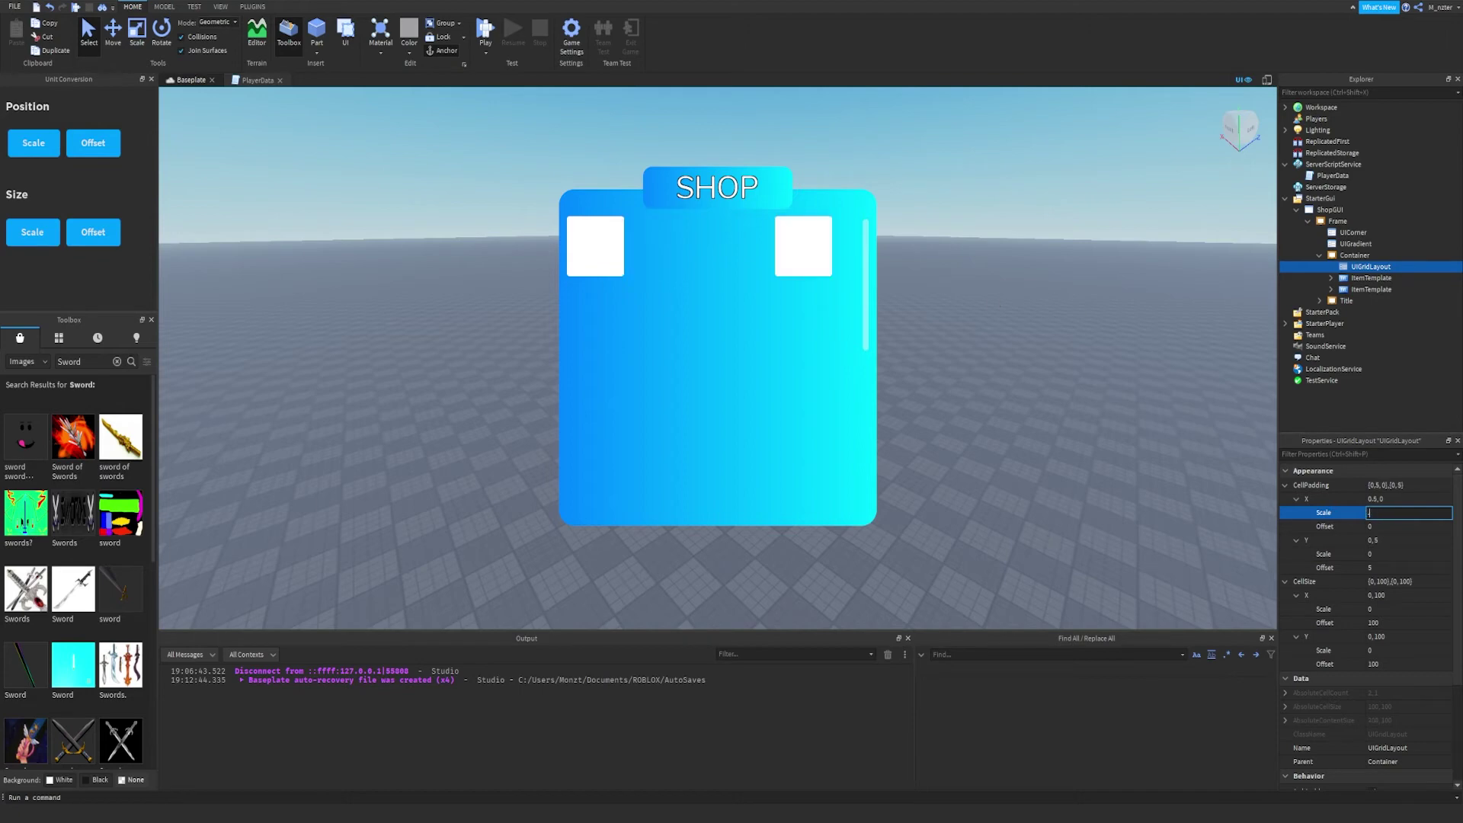
pyautogui.click(1400, 512)
pyautogui.write('1')
pyautogui.press('Return')
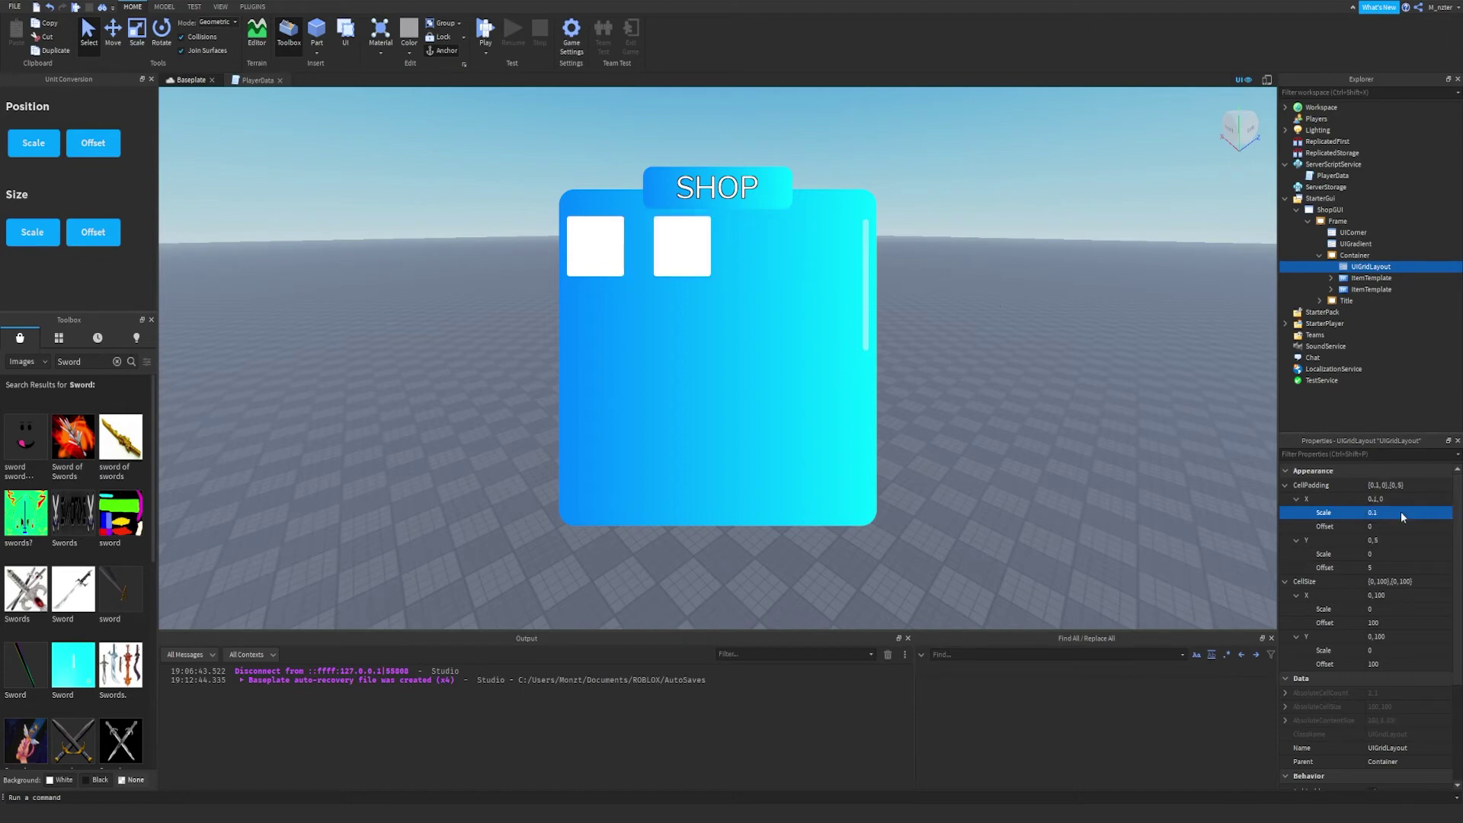
pyautogui.click(1400, 512)
pyautogui.write('05')
pyautogui.press('Return')
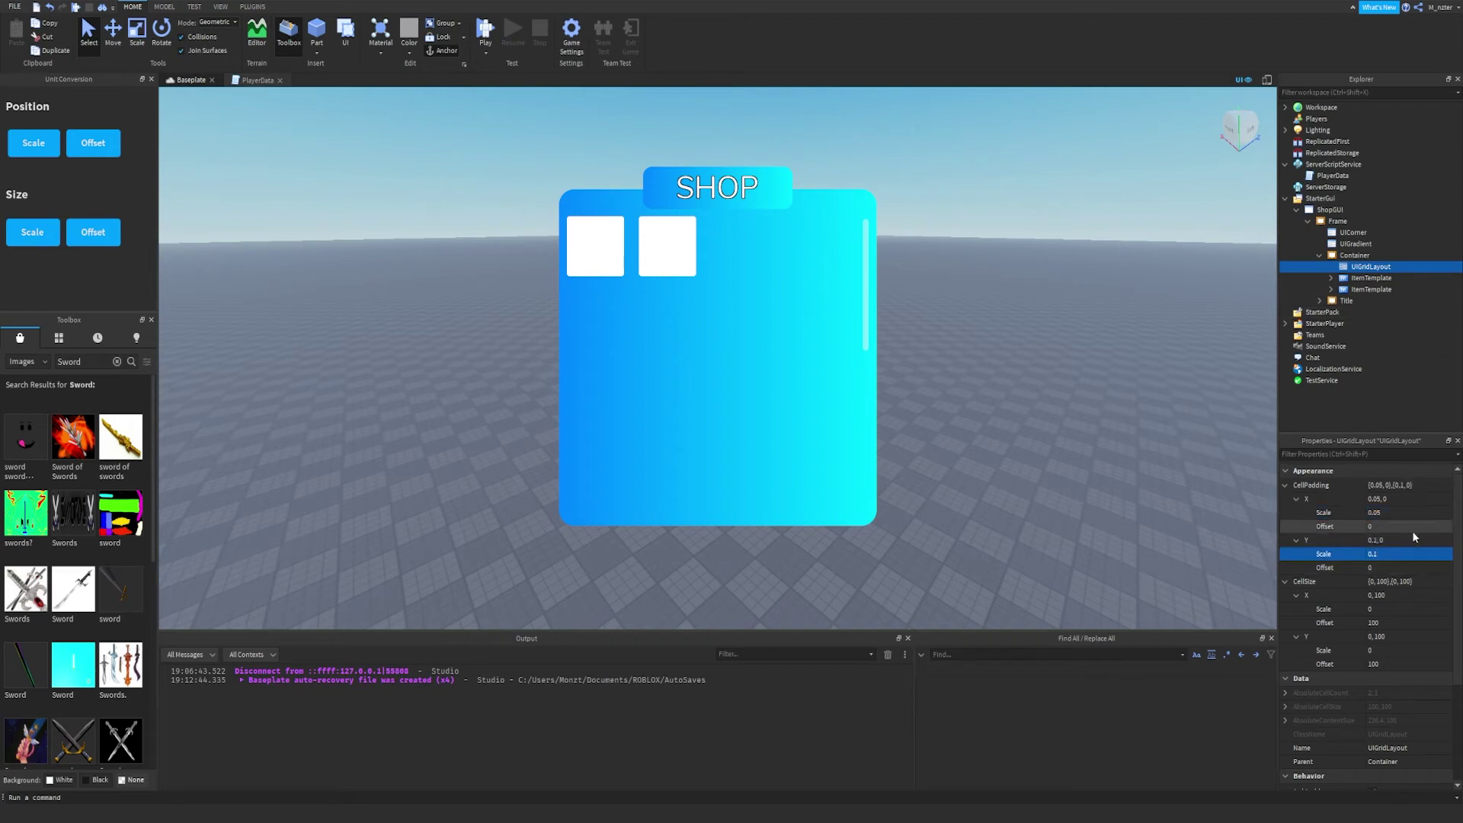
# Duplicate ItemTemplate three more times to fill the grid with sample cells.
pyautogui.click(1419, 287)
pyautogui.hotkey('ctrl', 'd')
pyautogui.hotkey('ctrl', 'd')
pyautogui.hotkey('ctrl', 'd')
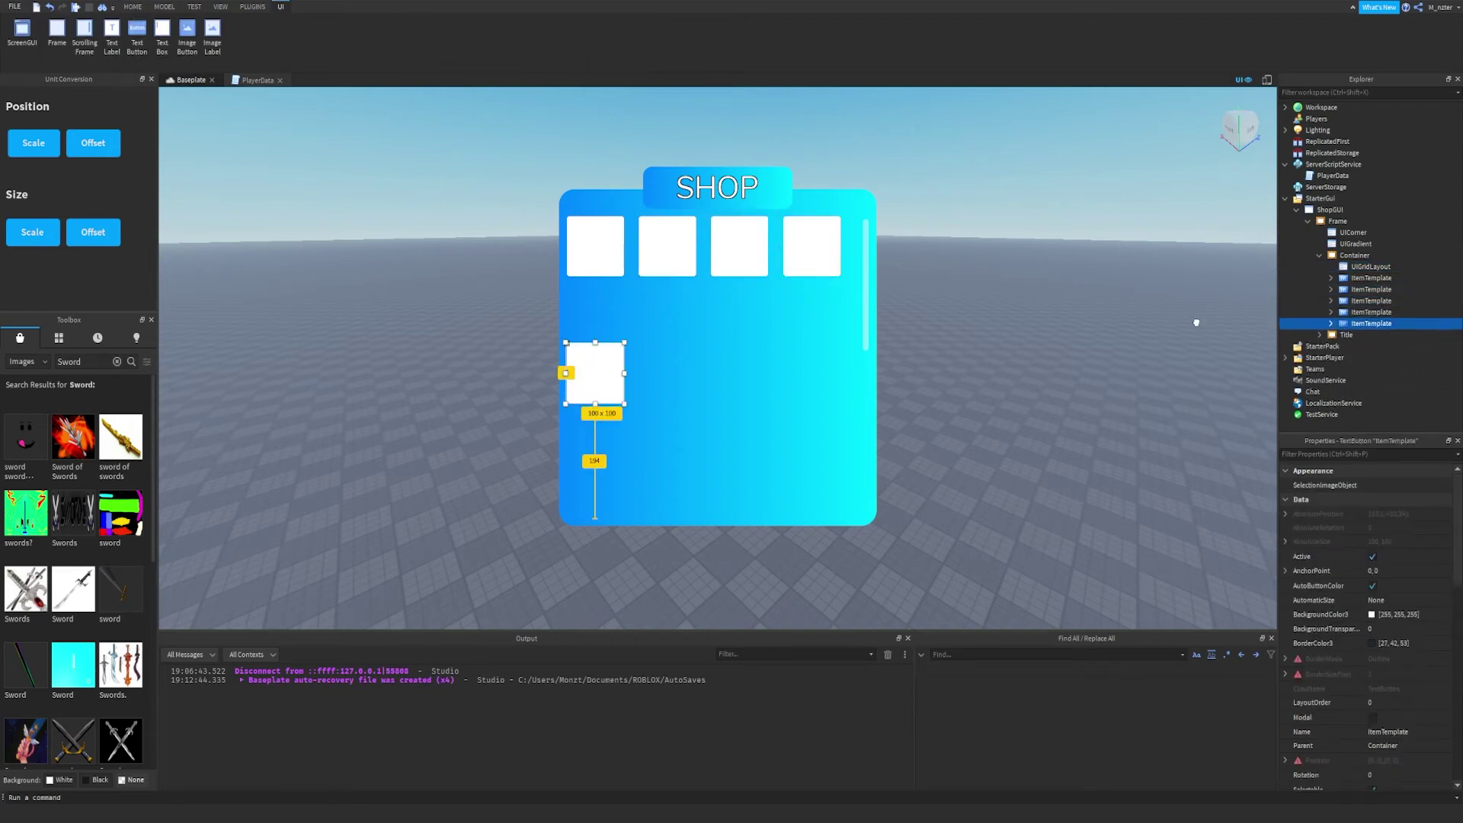
# Reduce the UIGridLayout's CellPadding Y scale, trying 0.05 and settling on 0.02.
pyautogui.click(1371, 266)
pyautogui.click(1394, 526)
pyautogui.click(1387, 527)
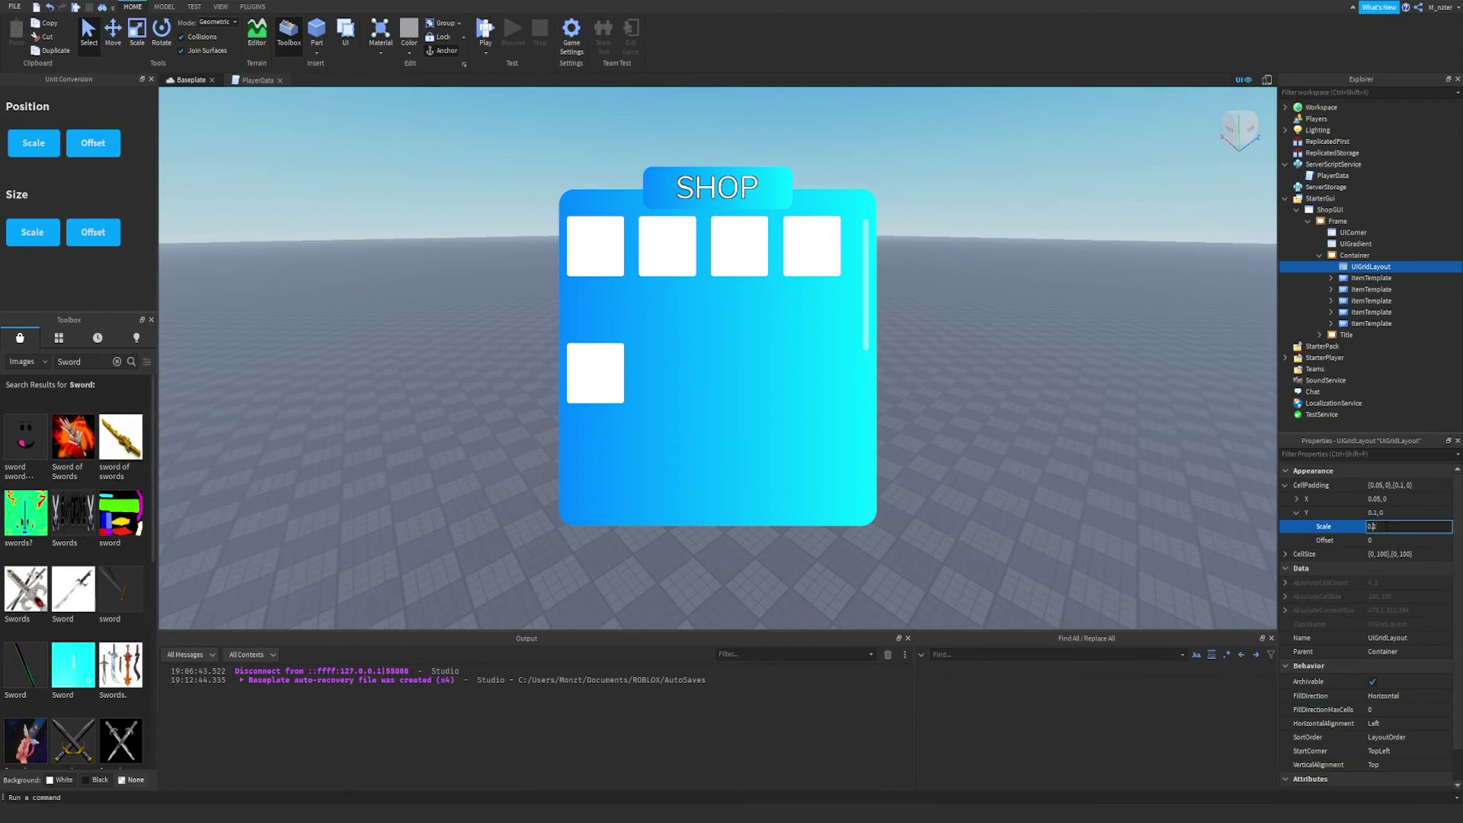
pyautogui.write('05')
pyautogui.press('Return')
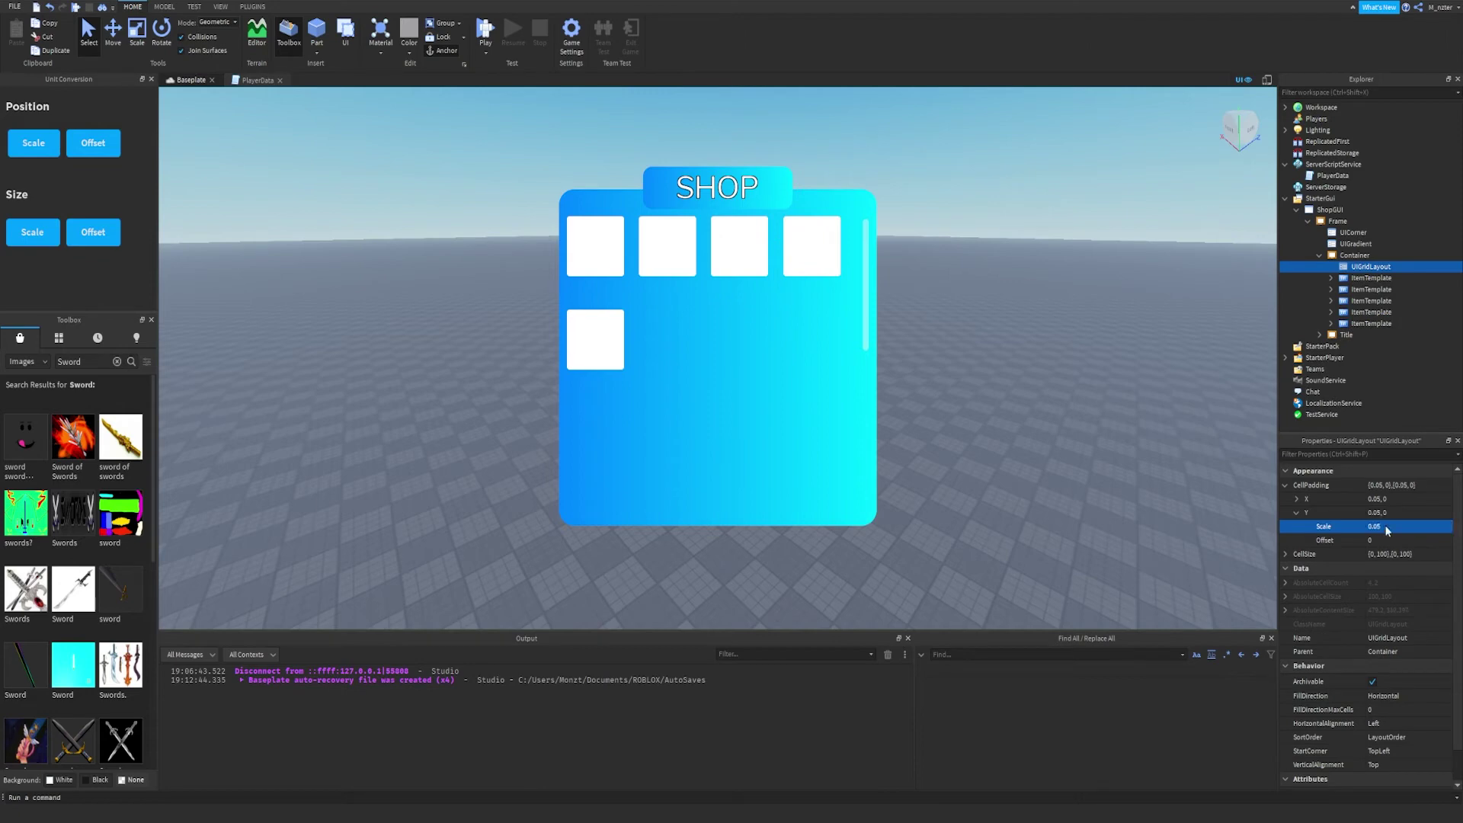
pyautogui.click(1386, 531)
pyautogui.write('0.0')
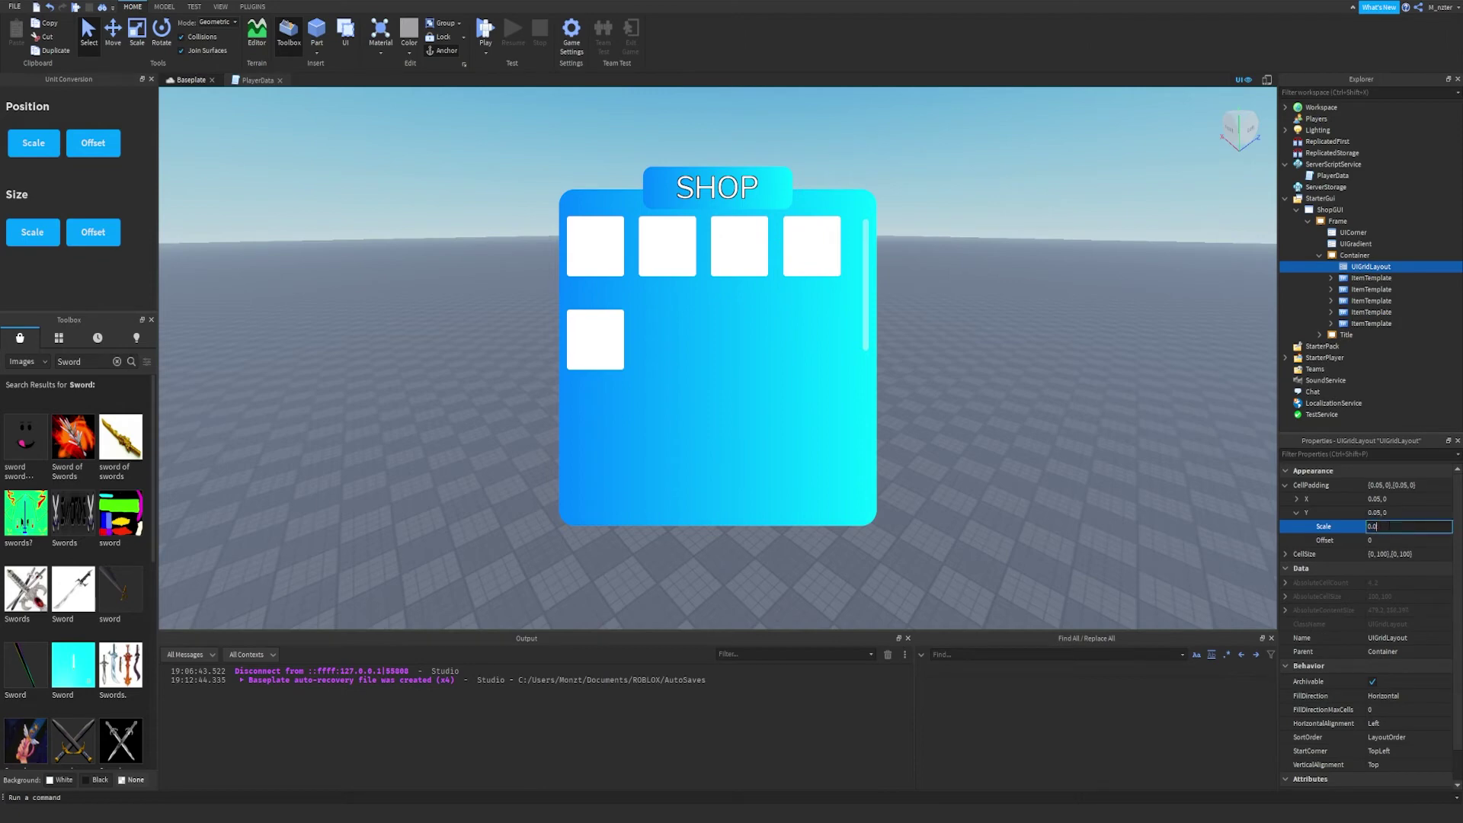
pyautogui.write('2')
pyautogui.press('Return')
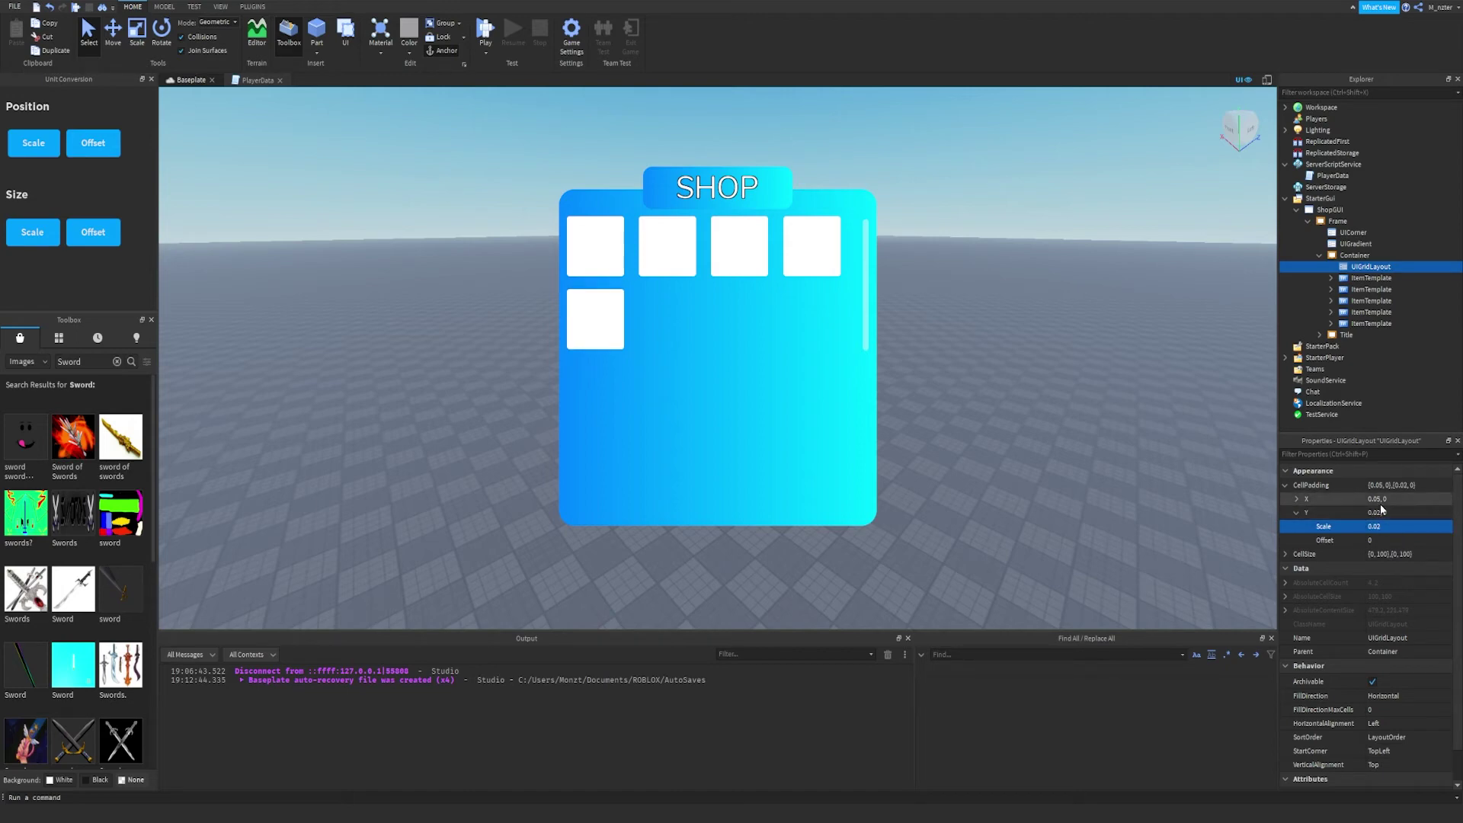
# Set the UIGridLayout's CellSize X offset to 0 and its X scale to 1.
pyautogui.click(1295, 513)
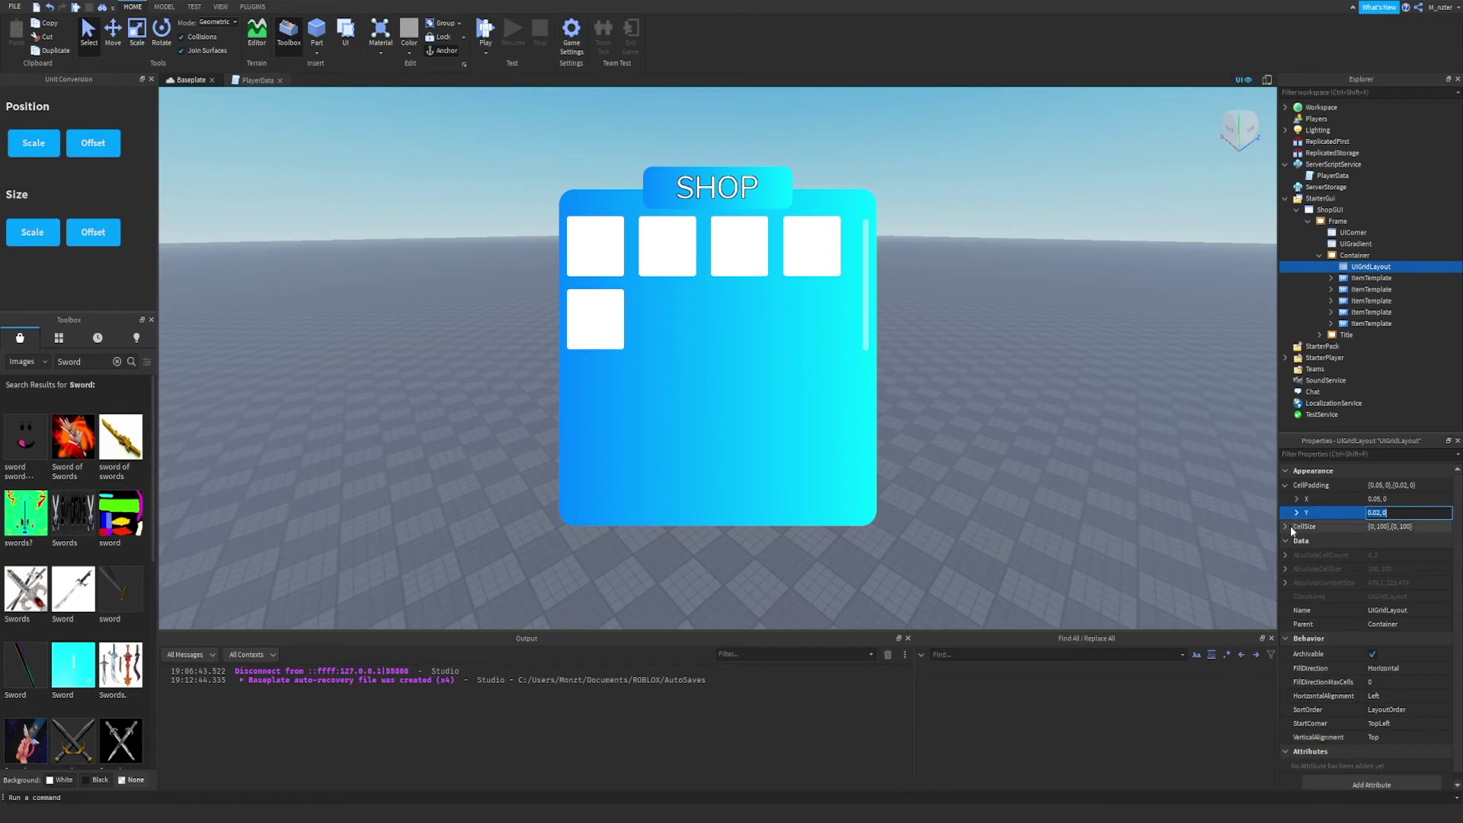
pyautogui.click(1285, 526)
pyautogui.click(1296, 539)
pyautogui.click(1296, 581)
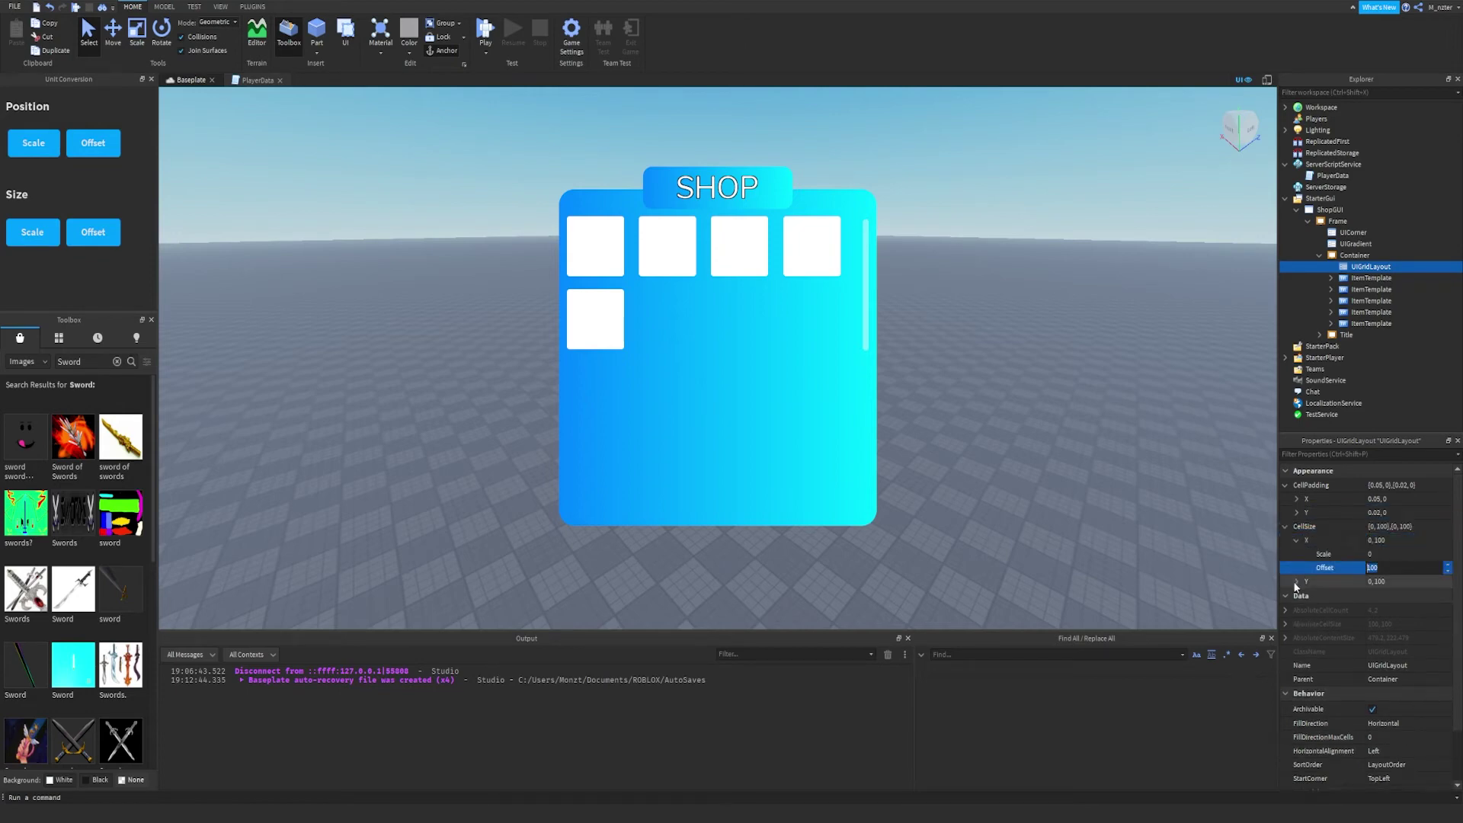
pyautogui.click(1376, 554)
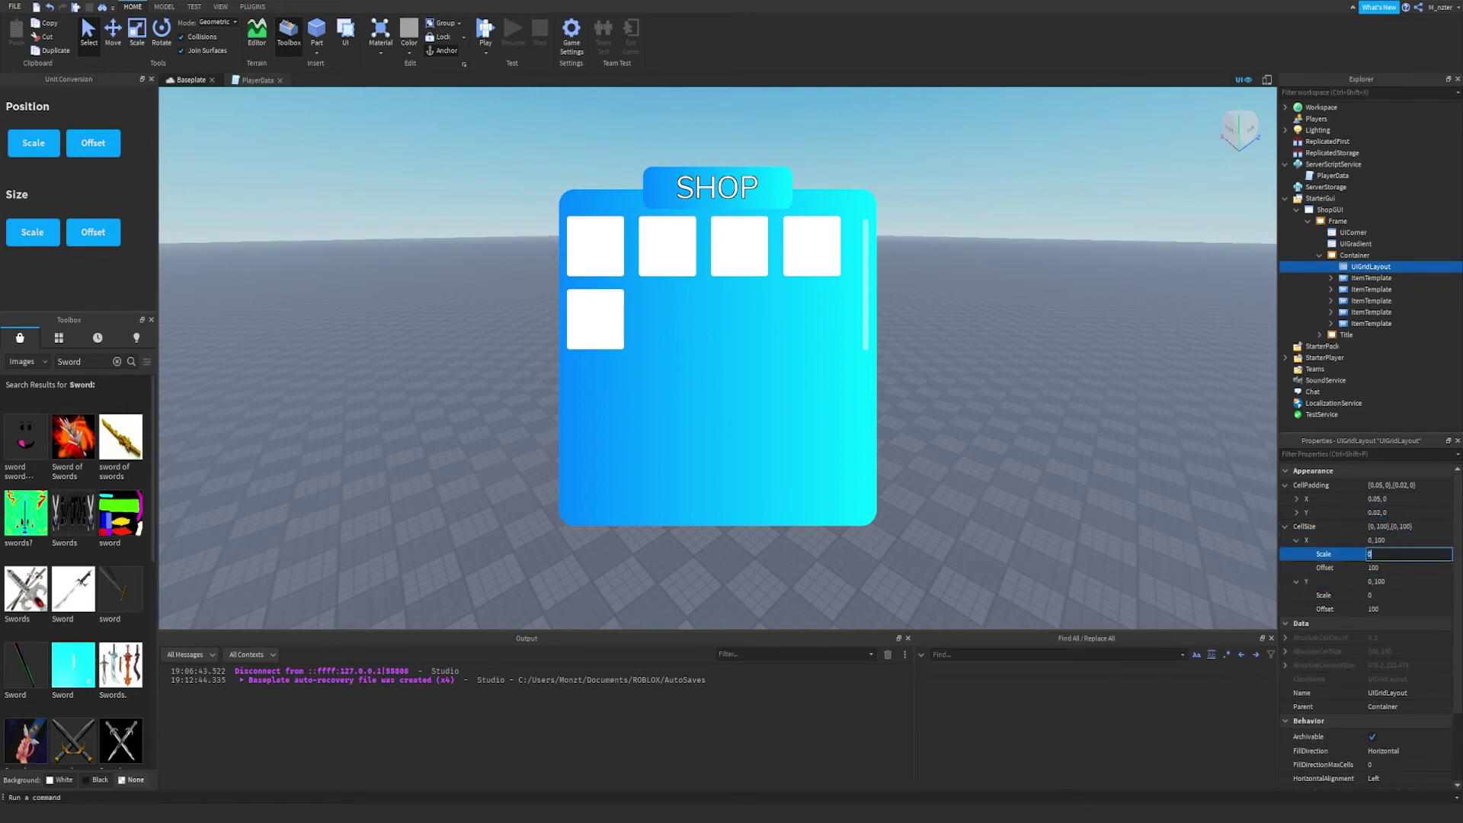
pyautogui.click(1385, 568)
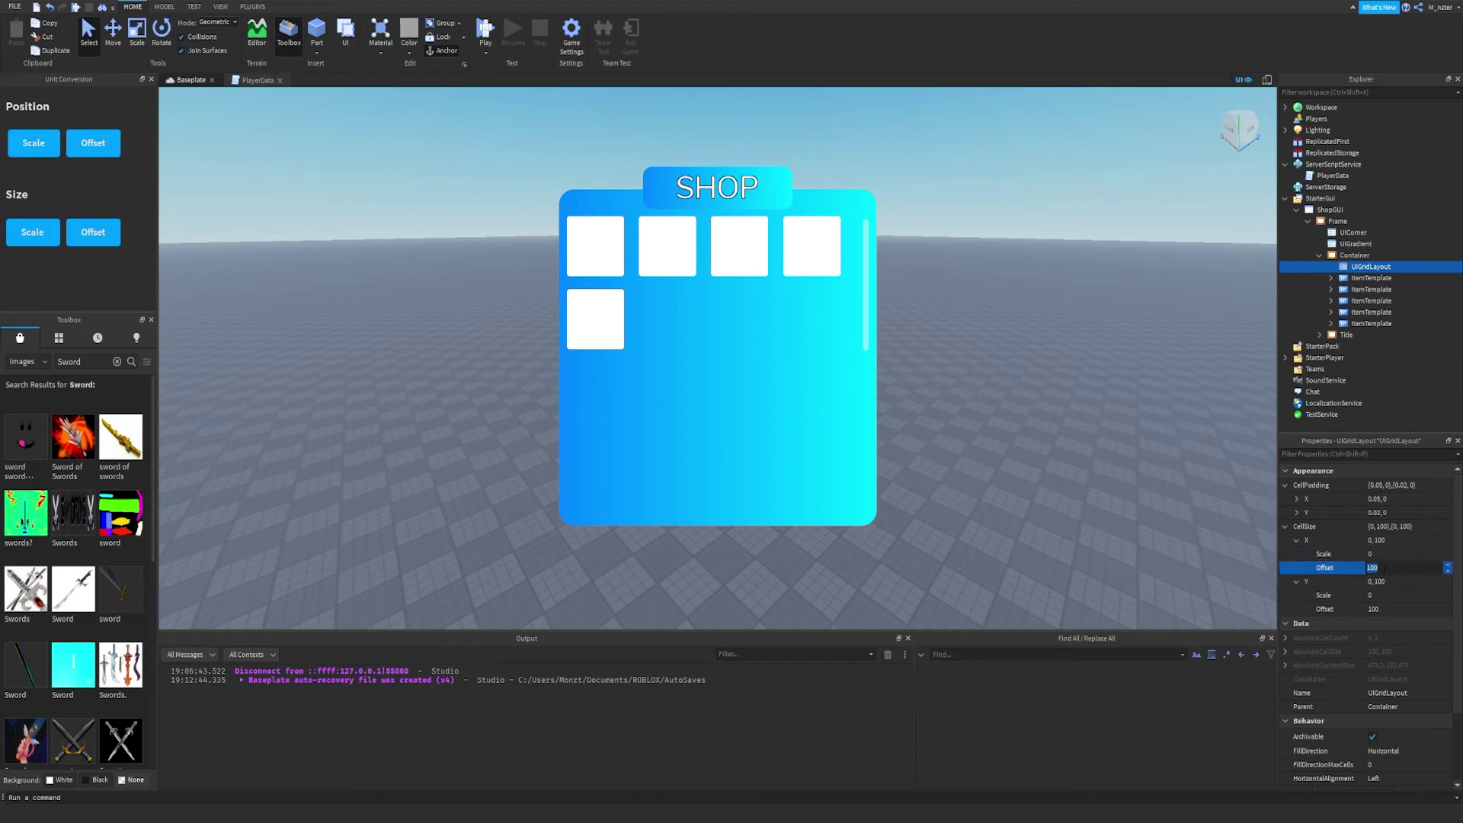
pyautogui.write('0')
pyautogui.press('Return')
pyautogui.click(1409, 554)
pyautogui.write('1')
pyautogui.press('Return')
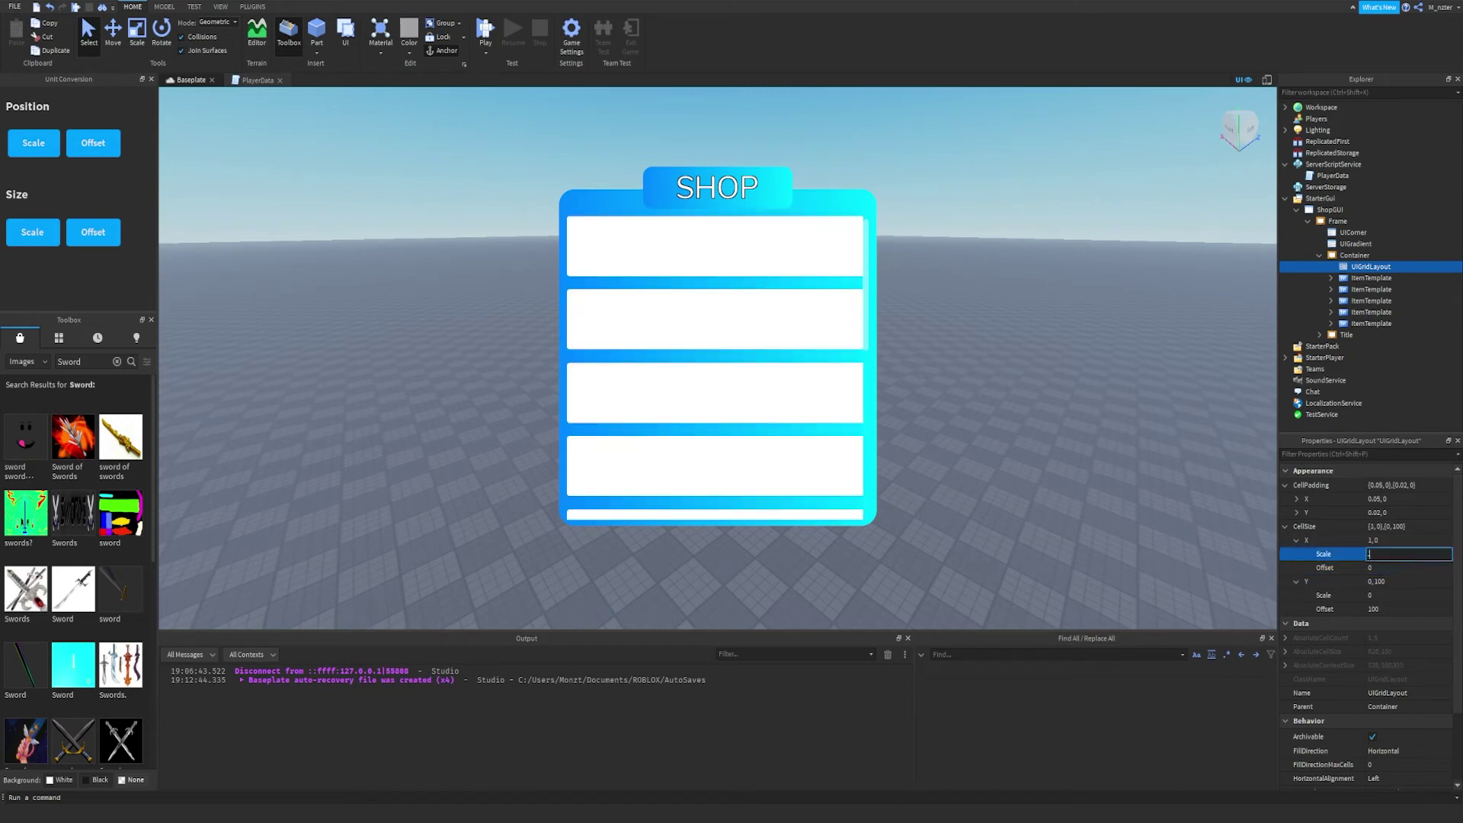
# Reduce the UIGridLayout's CellSize X scale, trying 0.1 and 0.25 and settling on 0.2.
pyautogui.write('0.1')
pyautogui.press('Return')
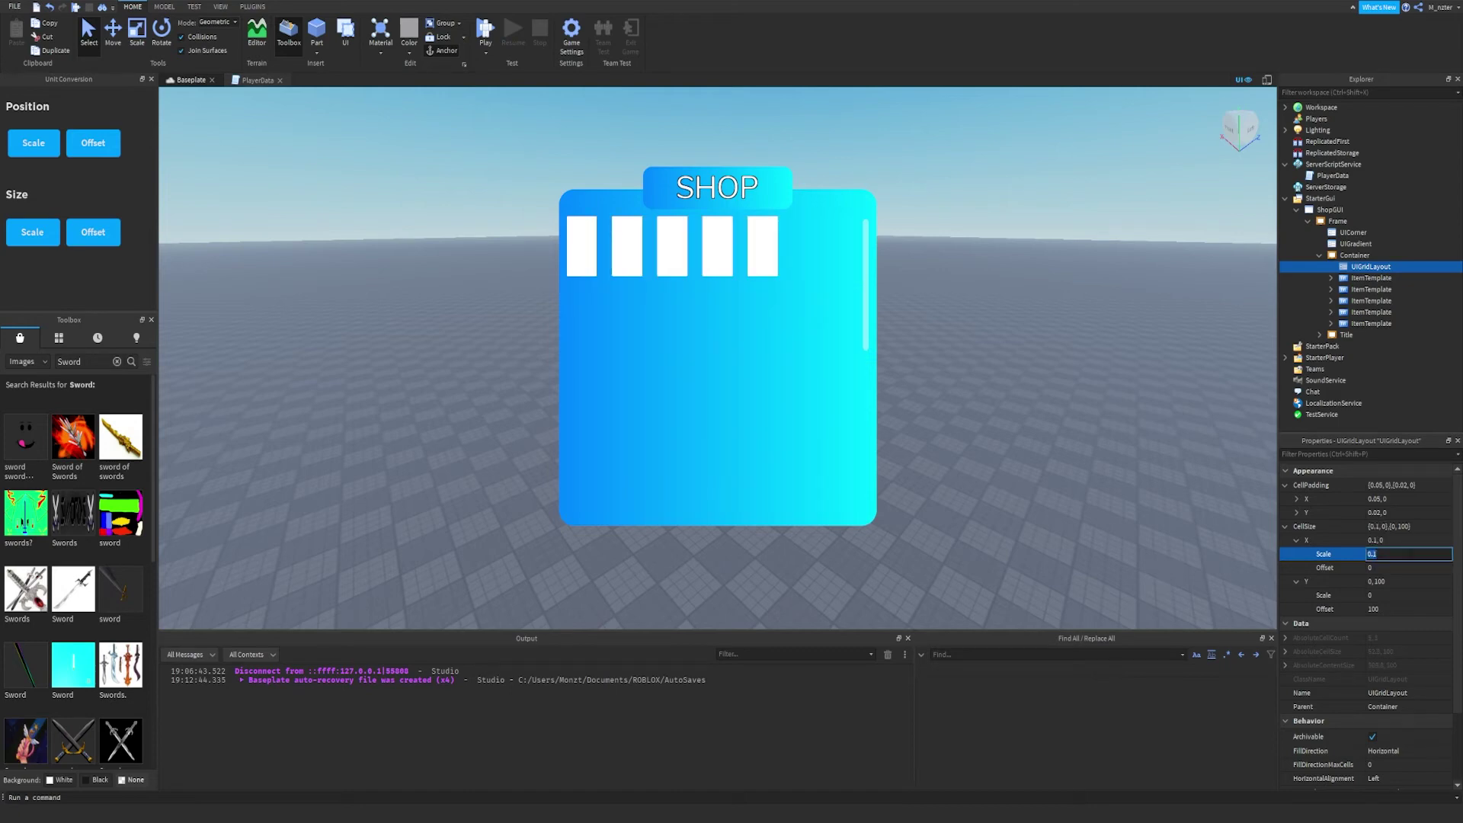
pyautogui.write('0.25')
pyautogui.press('Return')
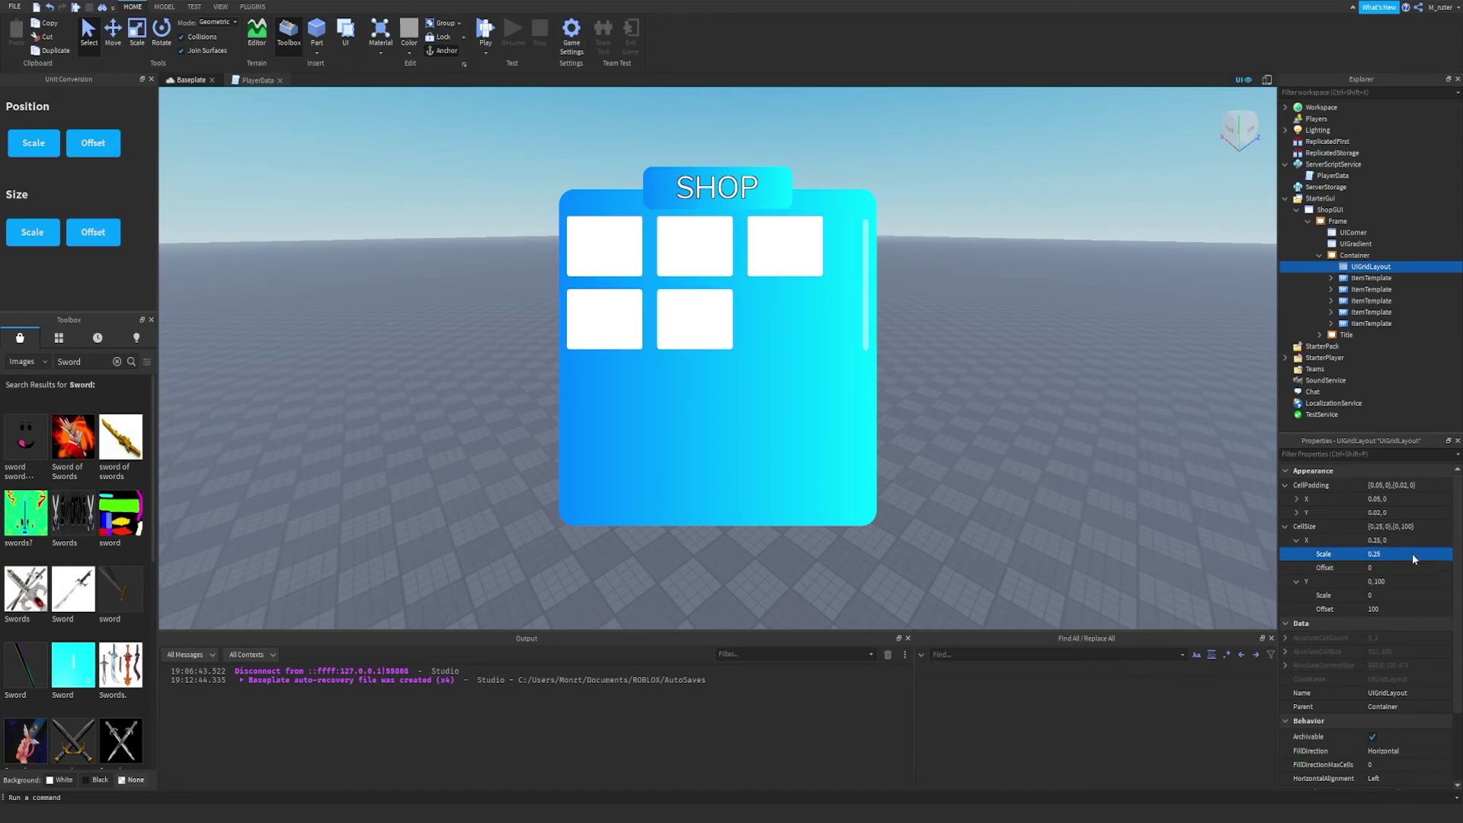
pyautogui.click(1411, 553)
pyautogui.write('0.2')
pyautogui.press('Return')
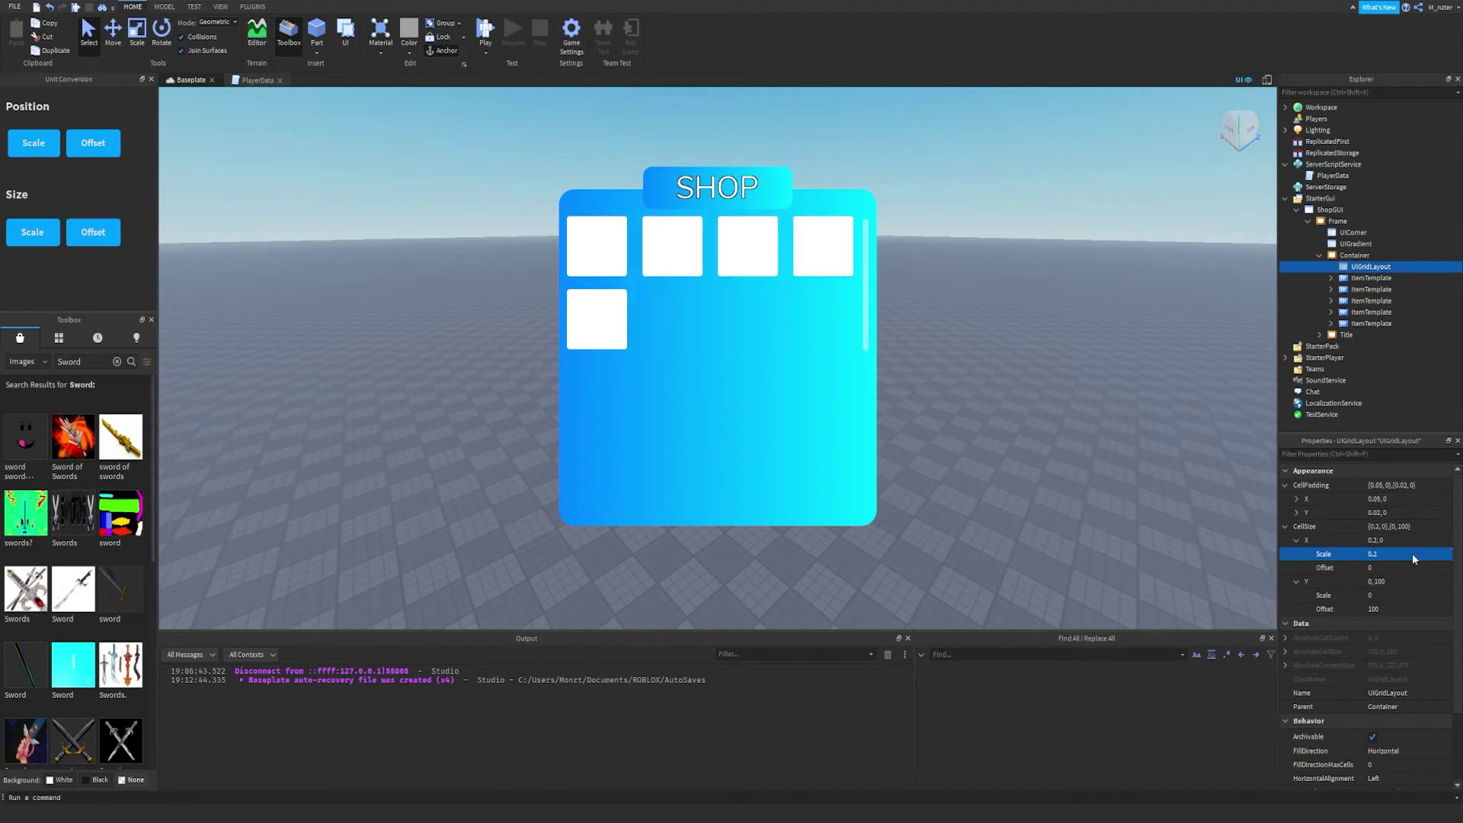
# Set the UIGridLayout's CellSize Y offset to 0 and its Y scale to 0.2.
pyautogui.click(1401, 607)
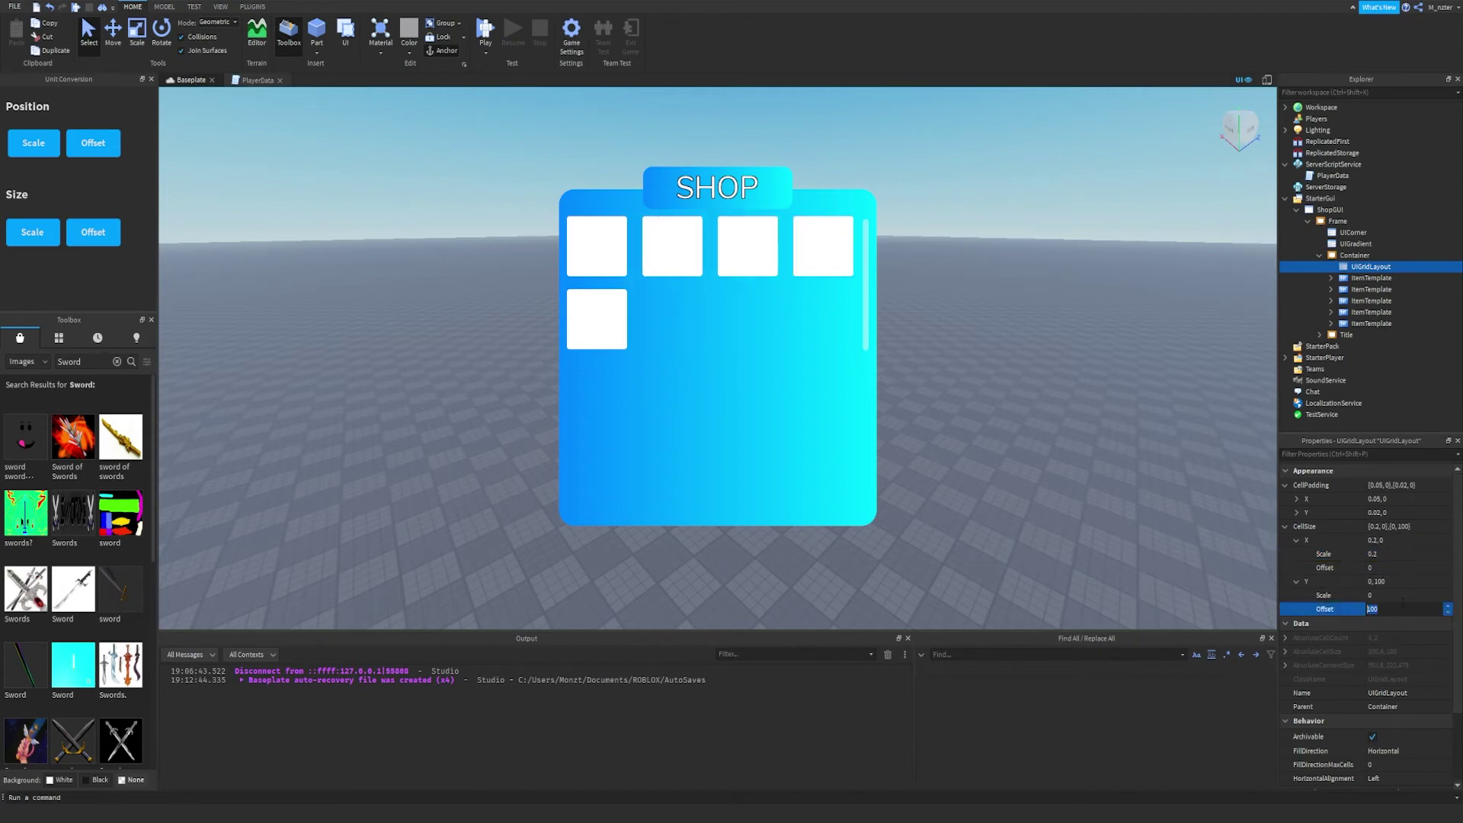
pyautogui.write('0')
pyautogui.press('Return')
pyautogui.click(1405, 594)
pyautogui.write('0.2')
pyautogui.press('Return')
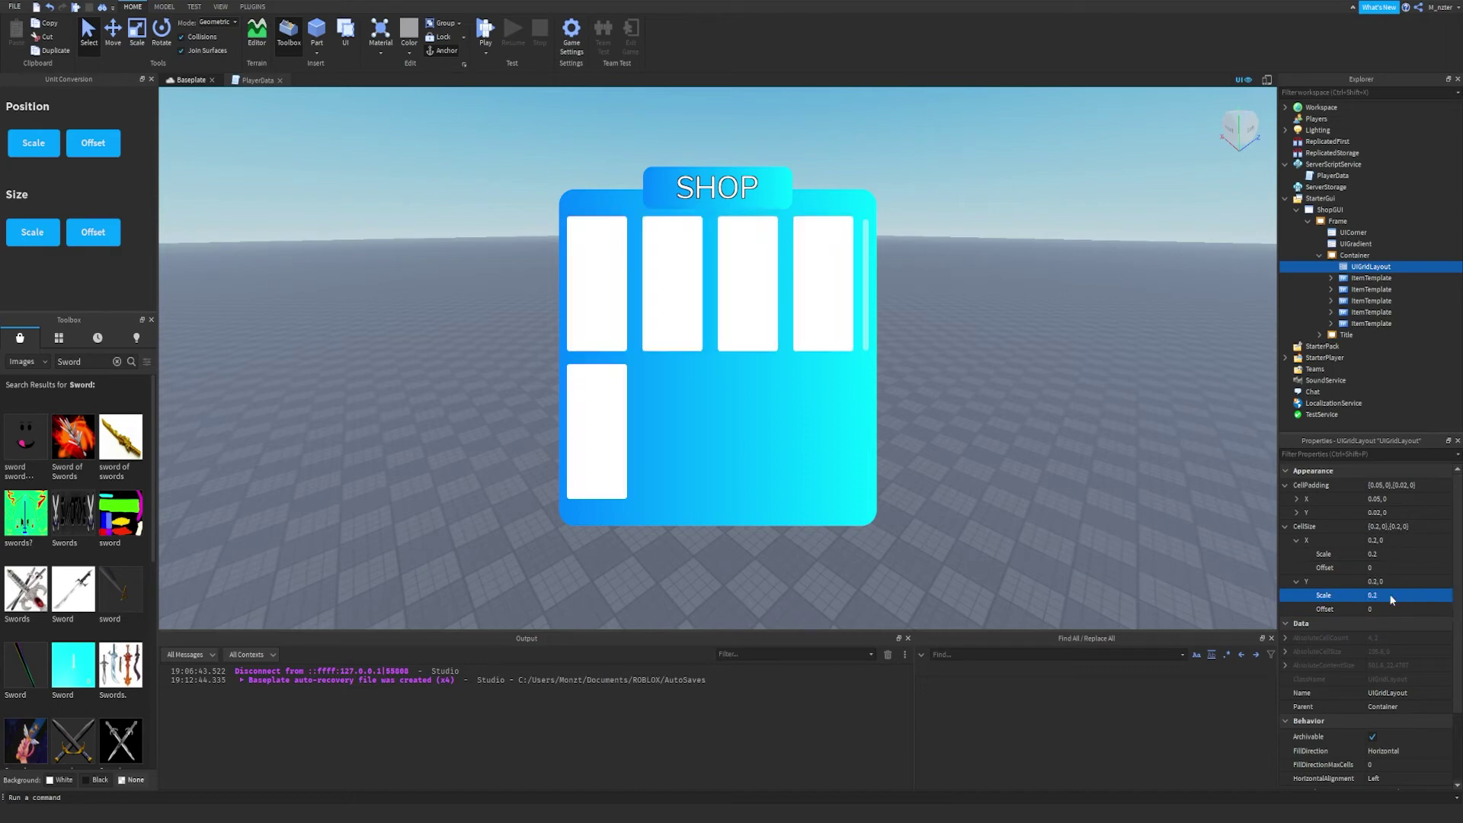
# Reduce the UIGridLayout's CellSize Y scale, trying 0.02 and 0.1 and settling on 0.085.
pyautogui.click(1391, 596)
pyautogui.write('0.20')
pyautogui.press('Return')
pyautogui.click(1392, 596)
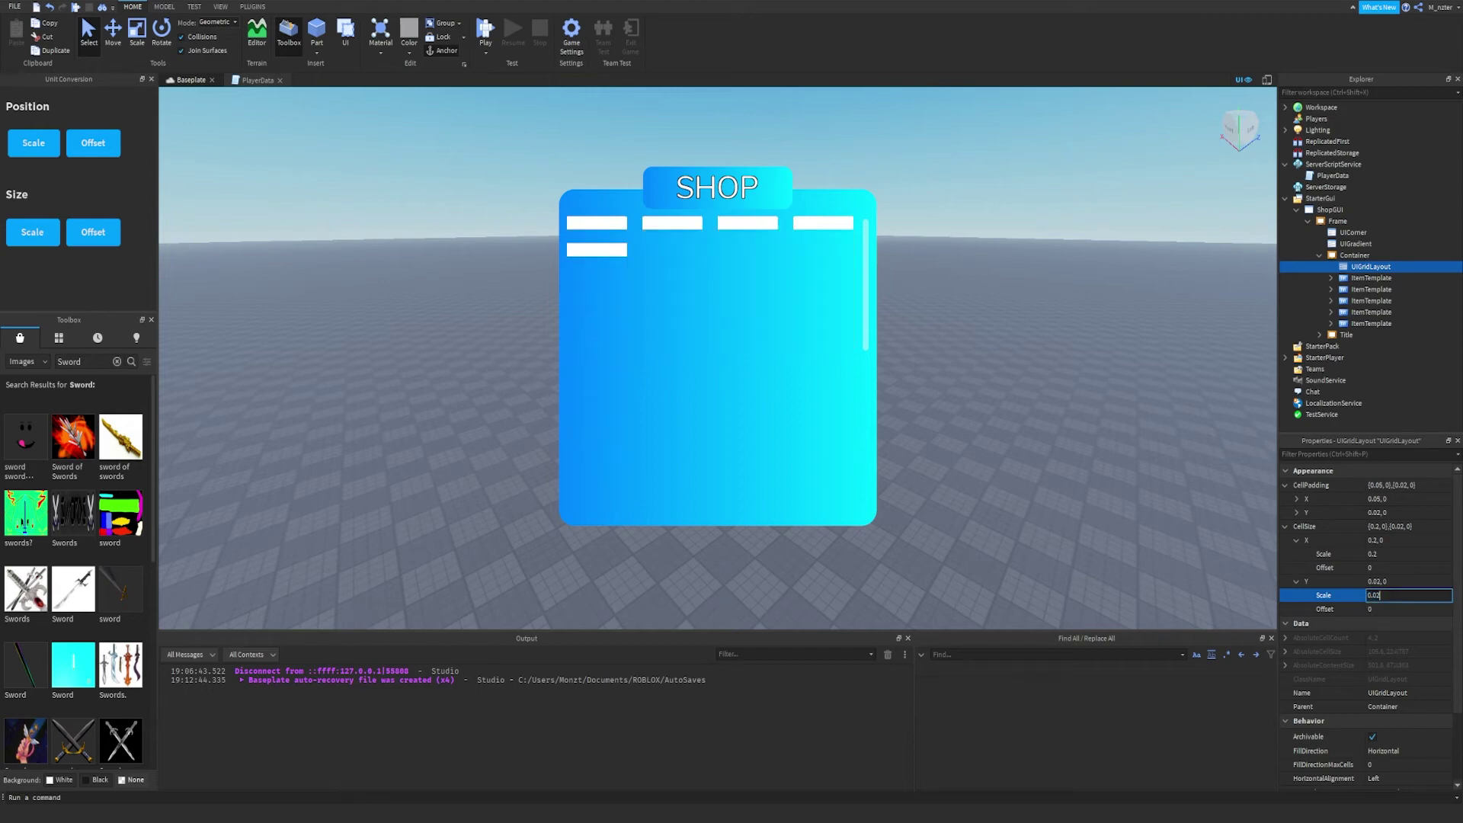
pyautogui.press('Return')
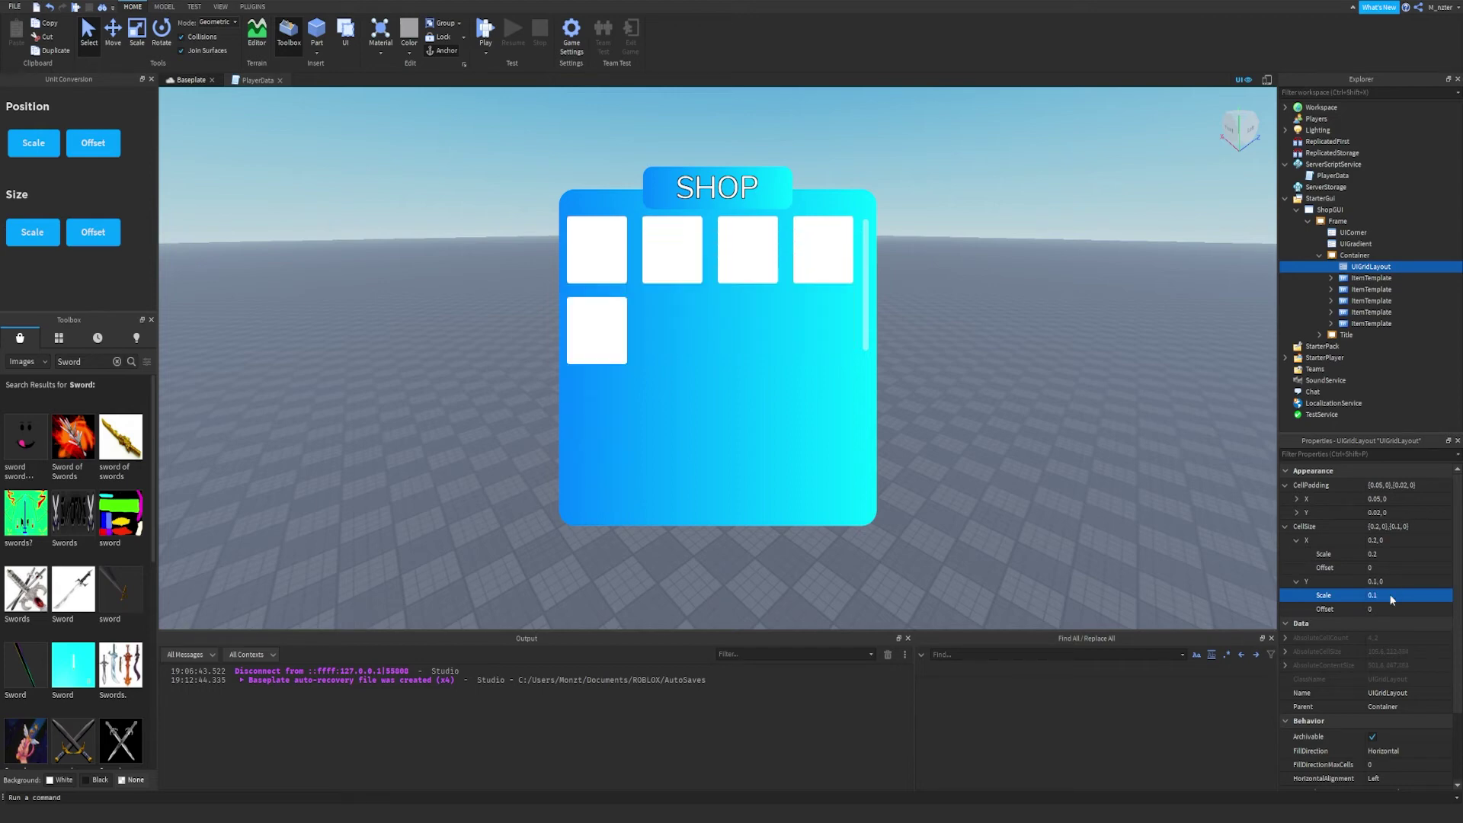
pyautogui.click(1391, 597)
pyautogui.click(1373, 595)
pyautogui.write('5')
pyautogui.press('Return')
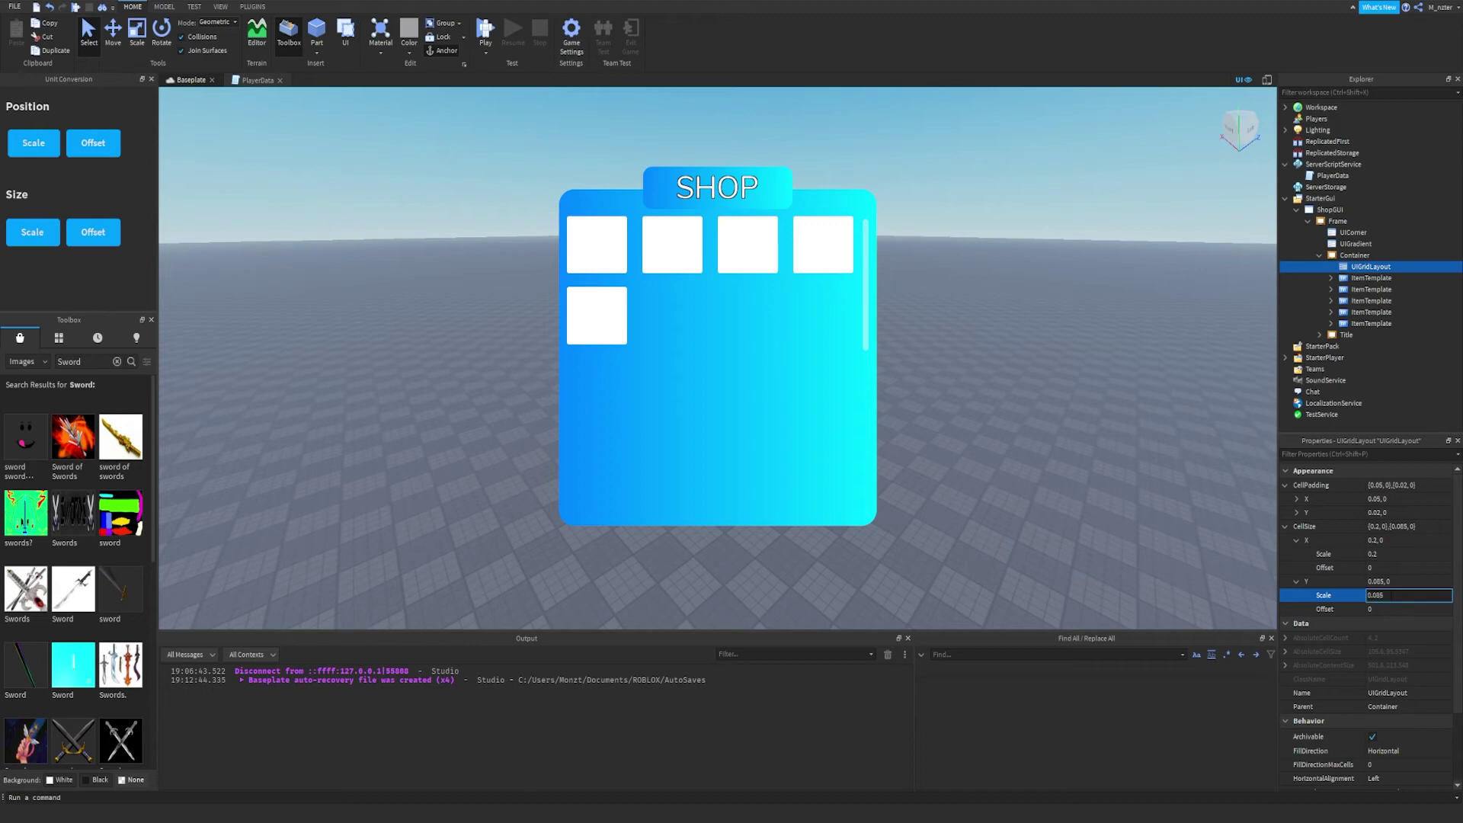
pyautogui.click(1372, 555)
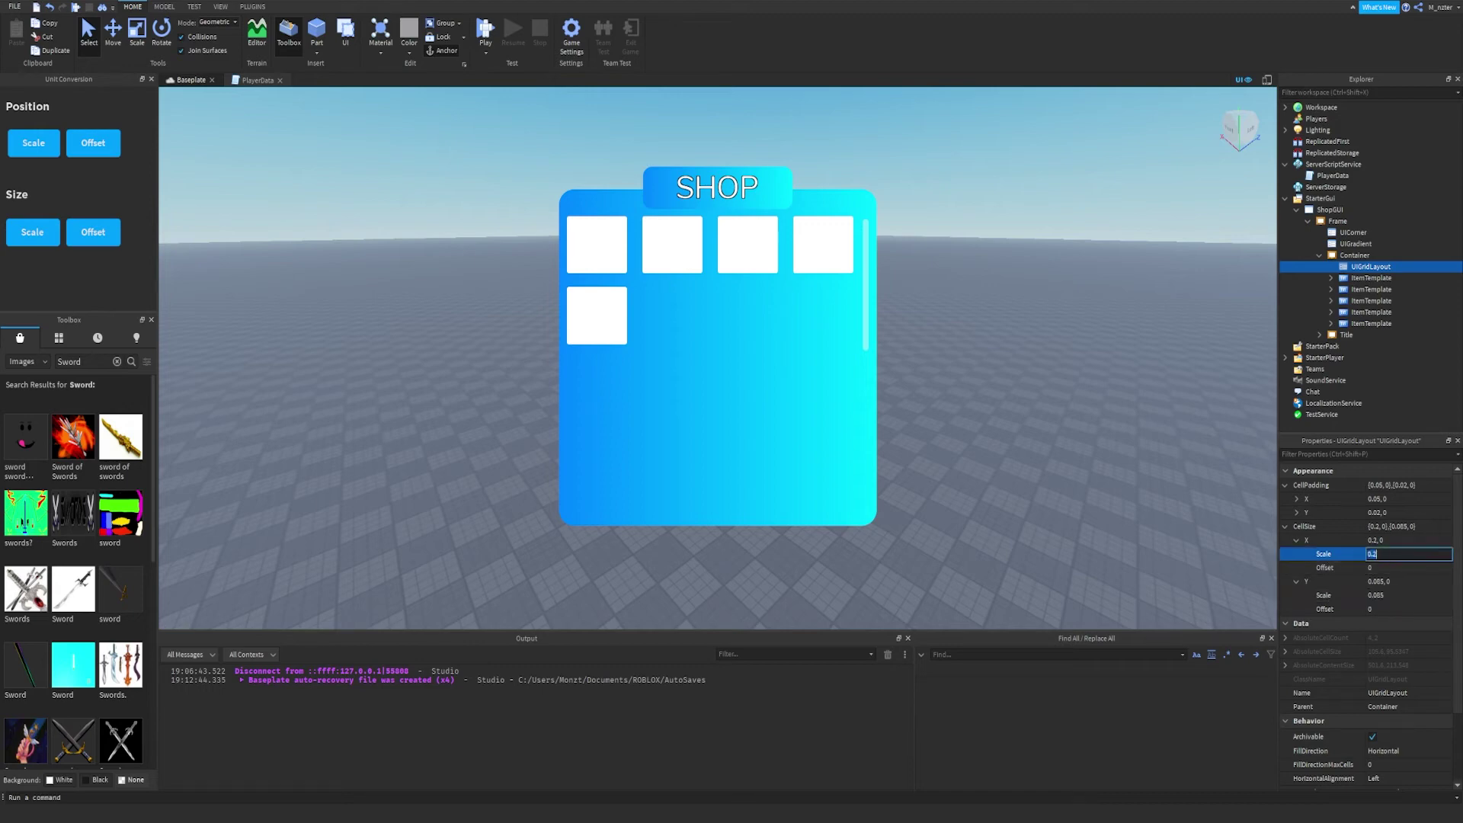
pyautogui.click(1383, 595)
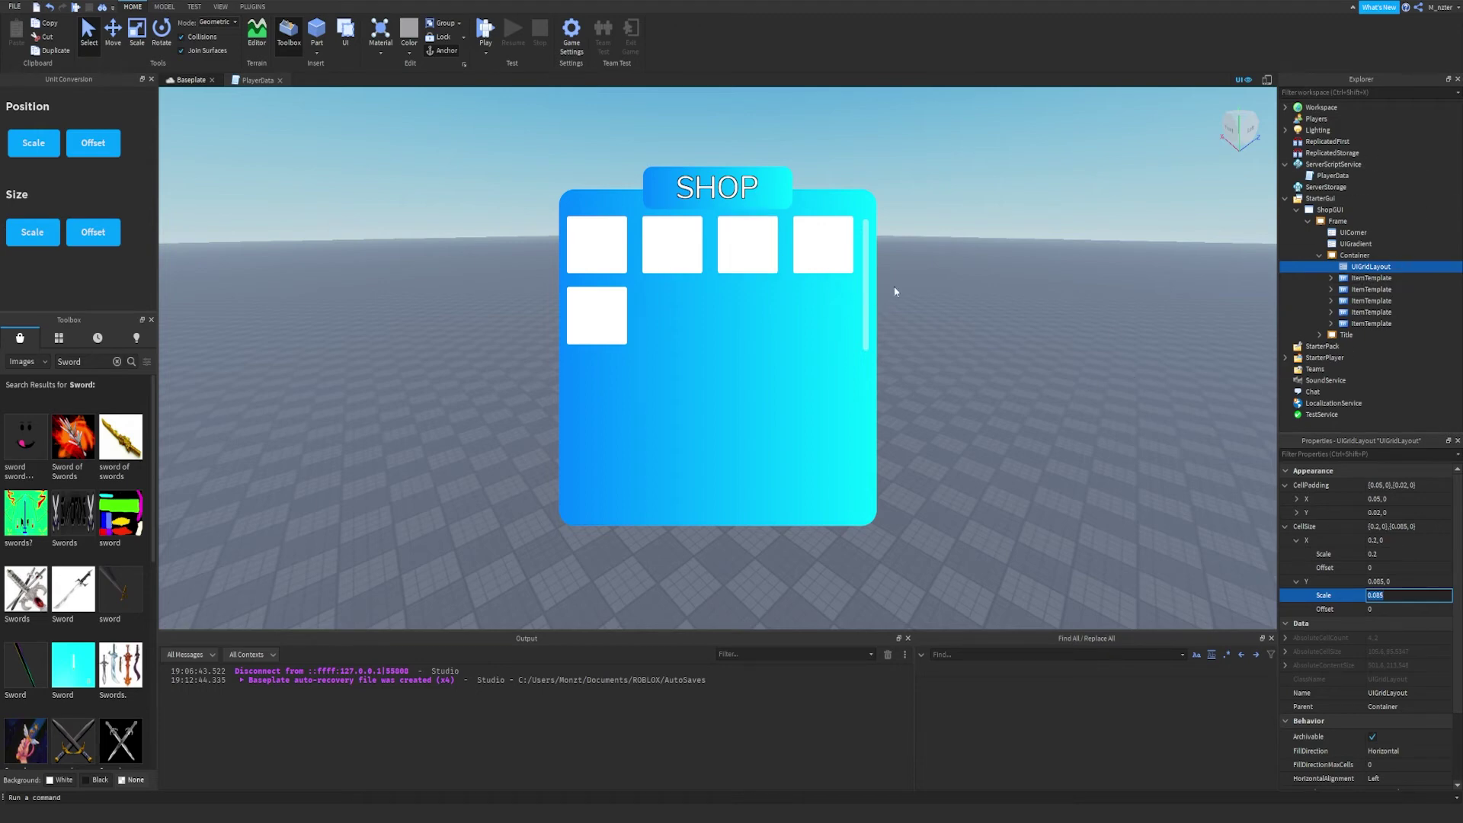
# Delete the four duplicate ItemTemplates from Container, keeping only the original one.
pyautogui.click(1424, 319)
pyautogui.keyDown('shift'); pyautogui.click(1430, 292); pyautogui.keyUp('shift')
pyautogui.press('Delete')
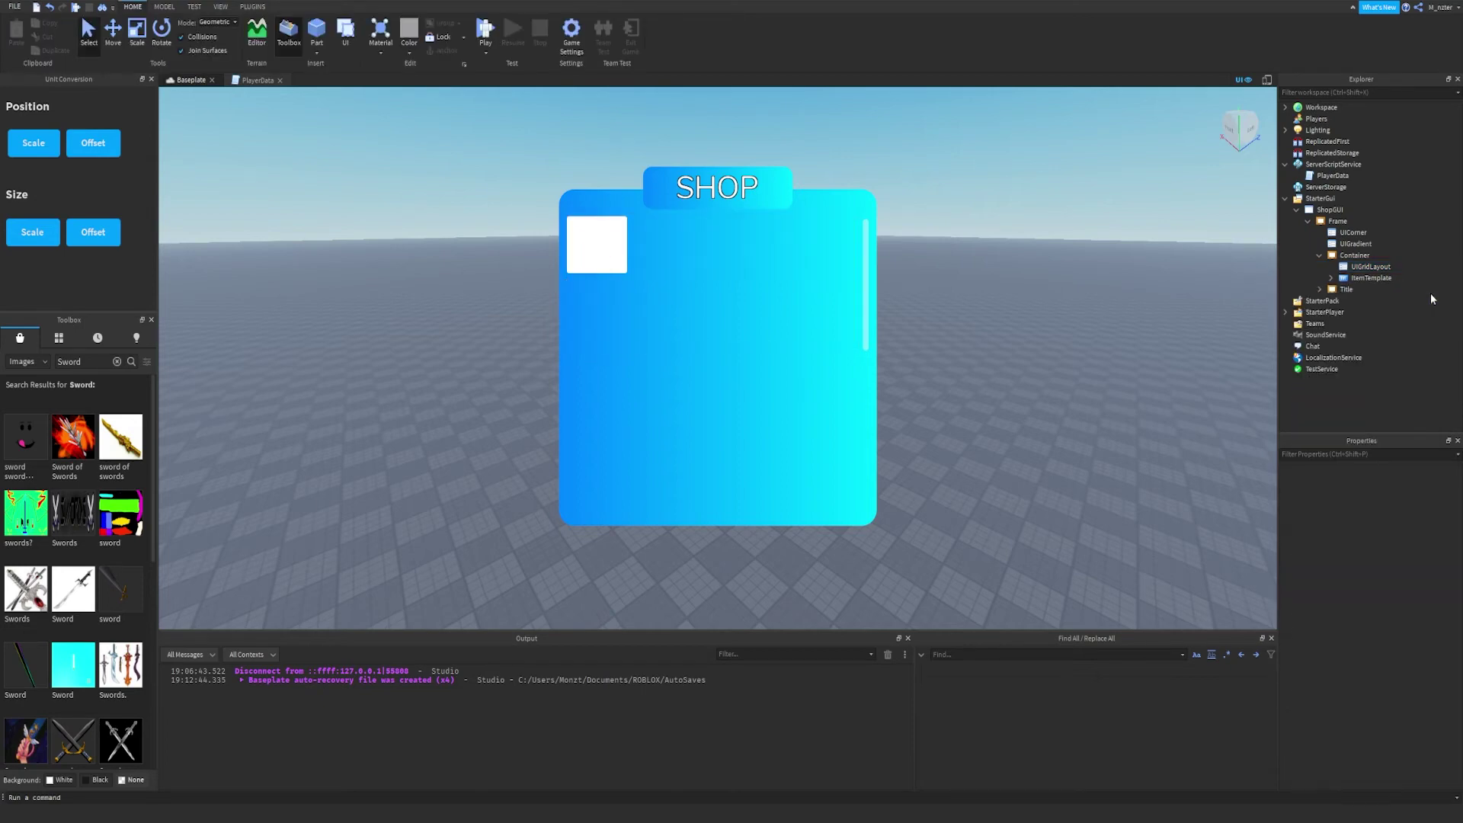
# Insert a new Frame into ShopGUI and name it Info.
pyautogui.click(1449, 280)
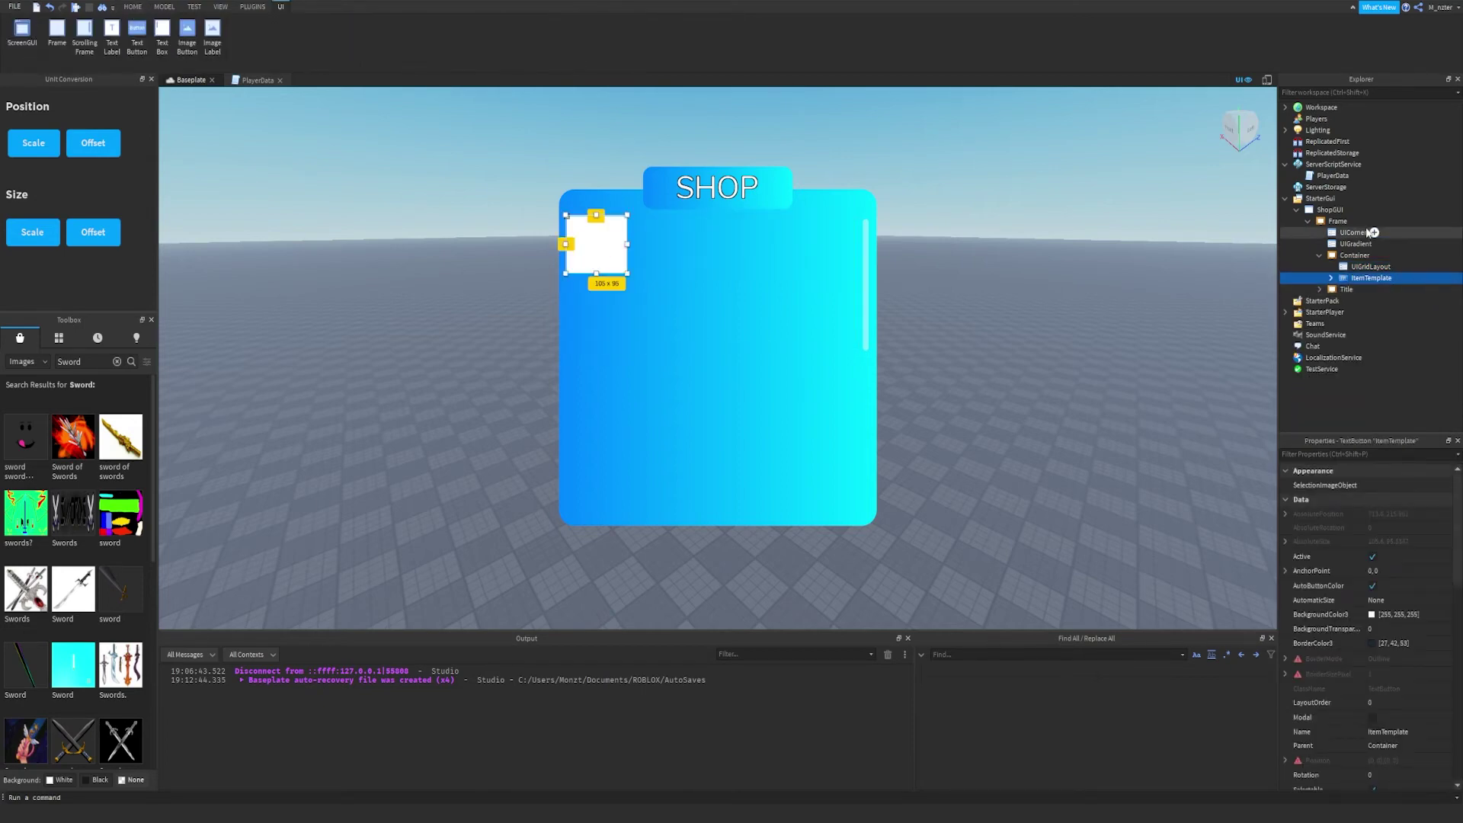
pyautogui.click(1307, 221)
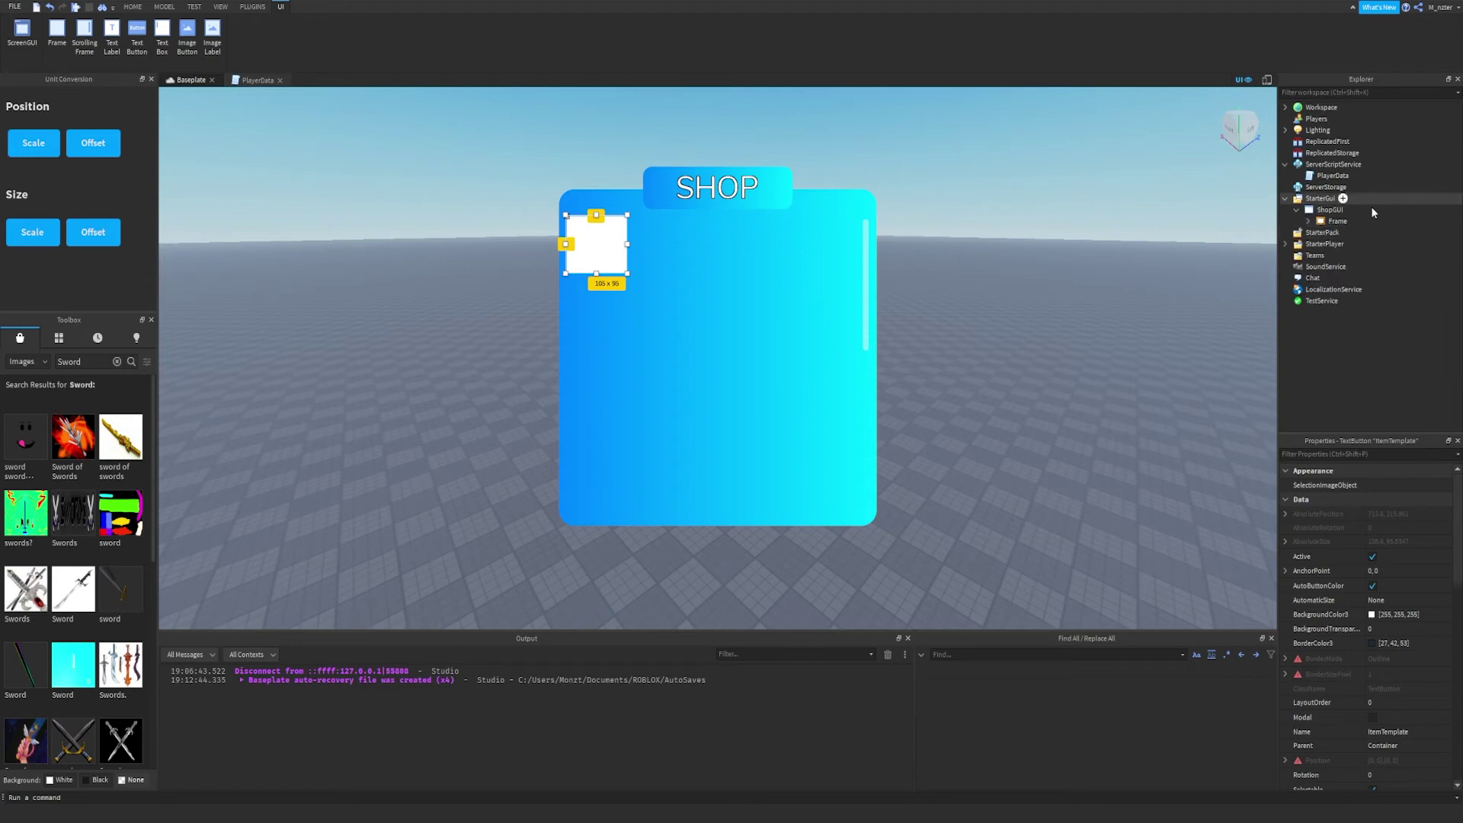
pyautogui.click(1351, 210)
pyautogui.write('fra')
pyautogui.press('Return')
pyautogui.write('InfoFrame')
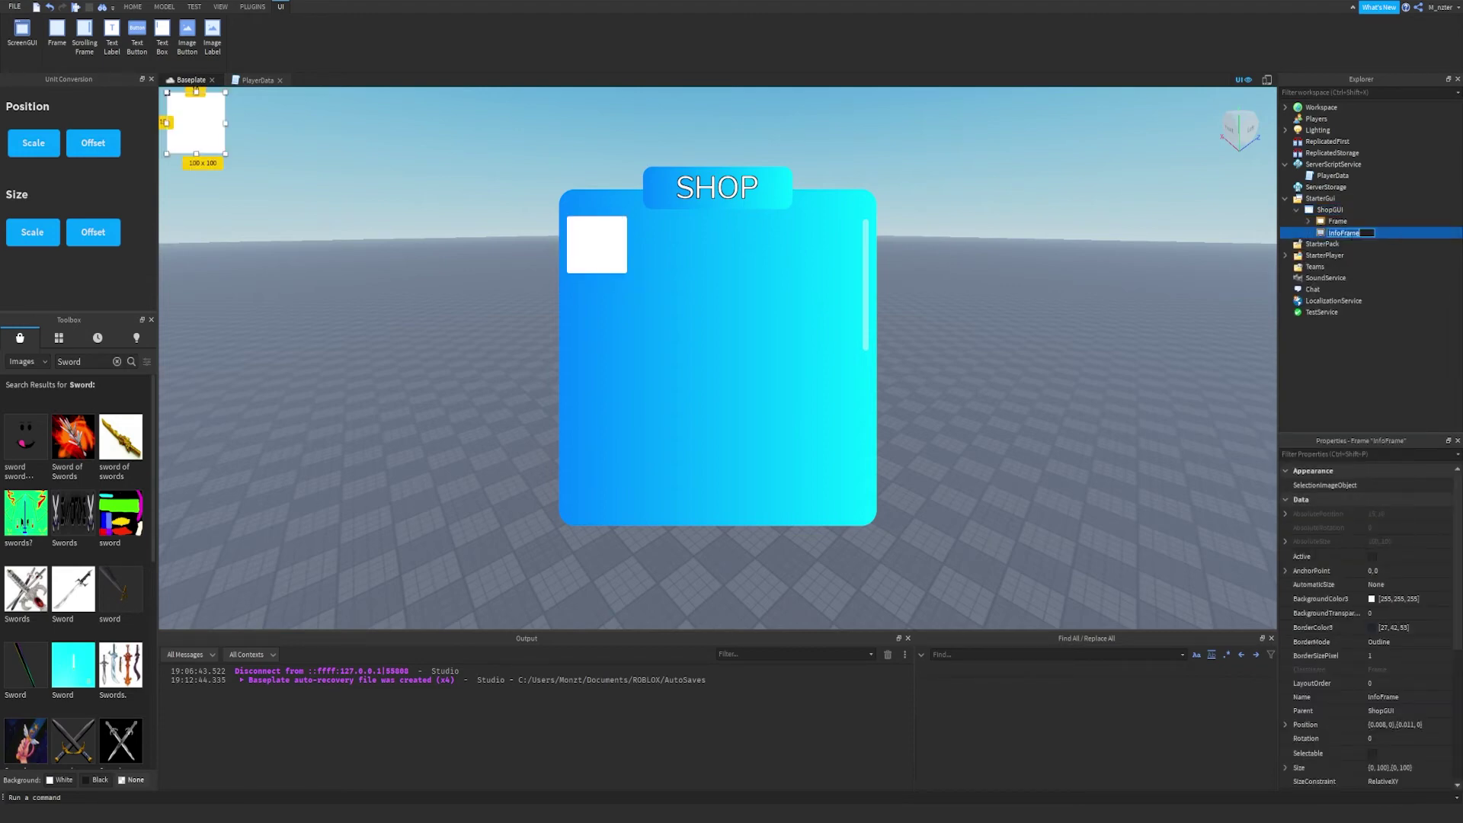
pyautogui.press('BackSpace')
pyautogui.press('BackSpace')
pyautogui.press('BackSpace')
pyautogui.press('BackSpace')
pyautogui.press('BackSpace')
pyautogui.press('Return')
# Place the Info frame just right of the shop panel at about 221 x 528 pixels and convert its size to scale.
pyautogui.moveTo(209, 145); pyautogui.dragTo(933, 231)
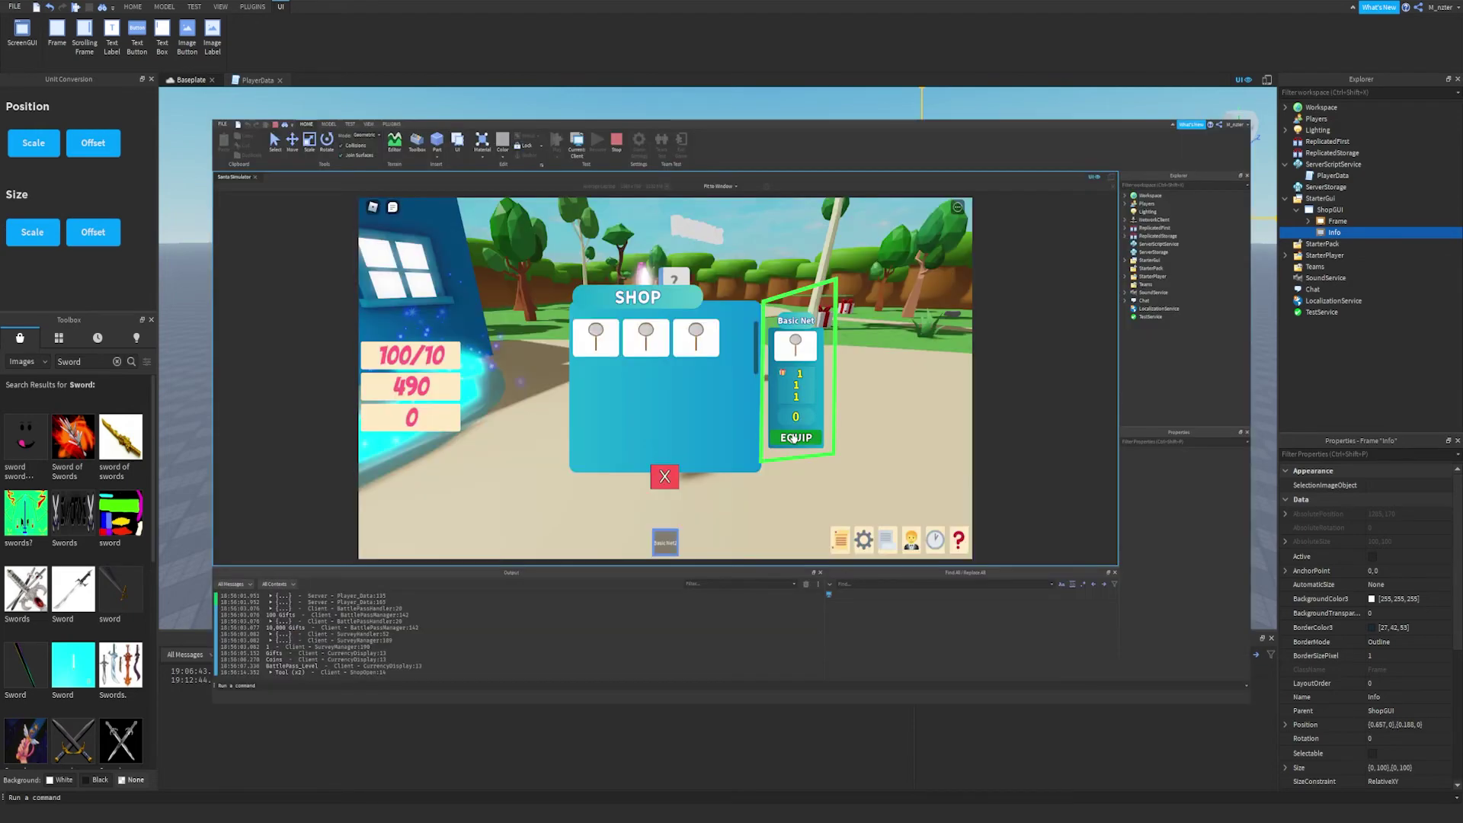
pyautogui.moveTo(922, 229); pyautogui.dragTo(978, 361)
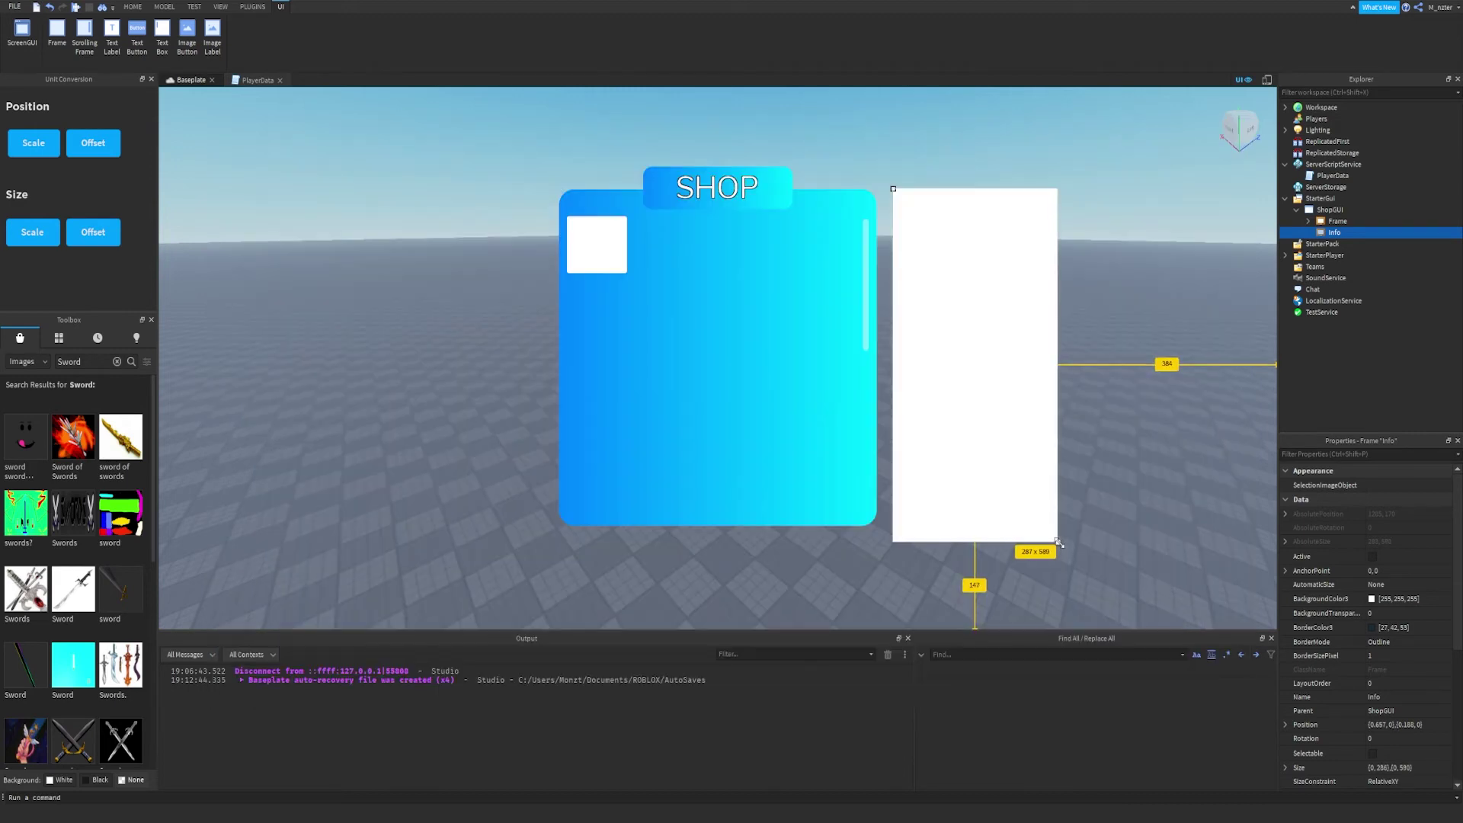
pyautogui.moveTo(1054, 537); pyautogui.dragTo(1054, 519)
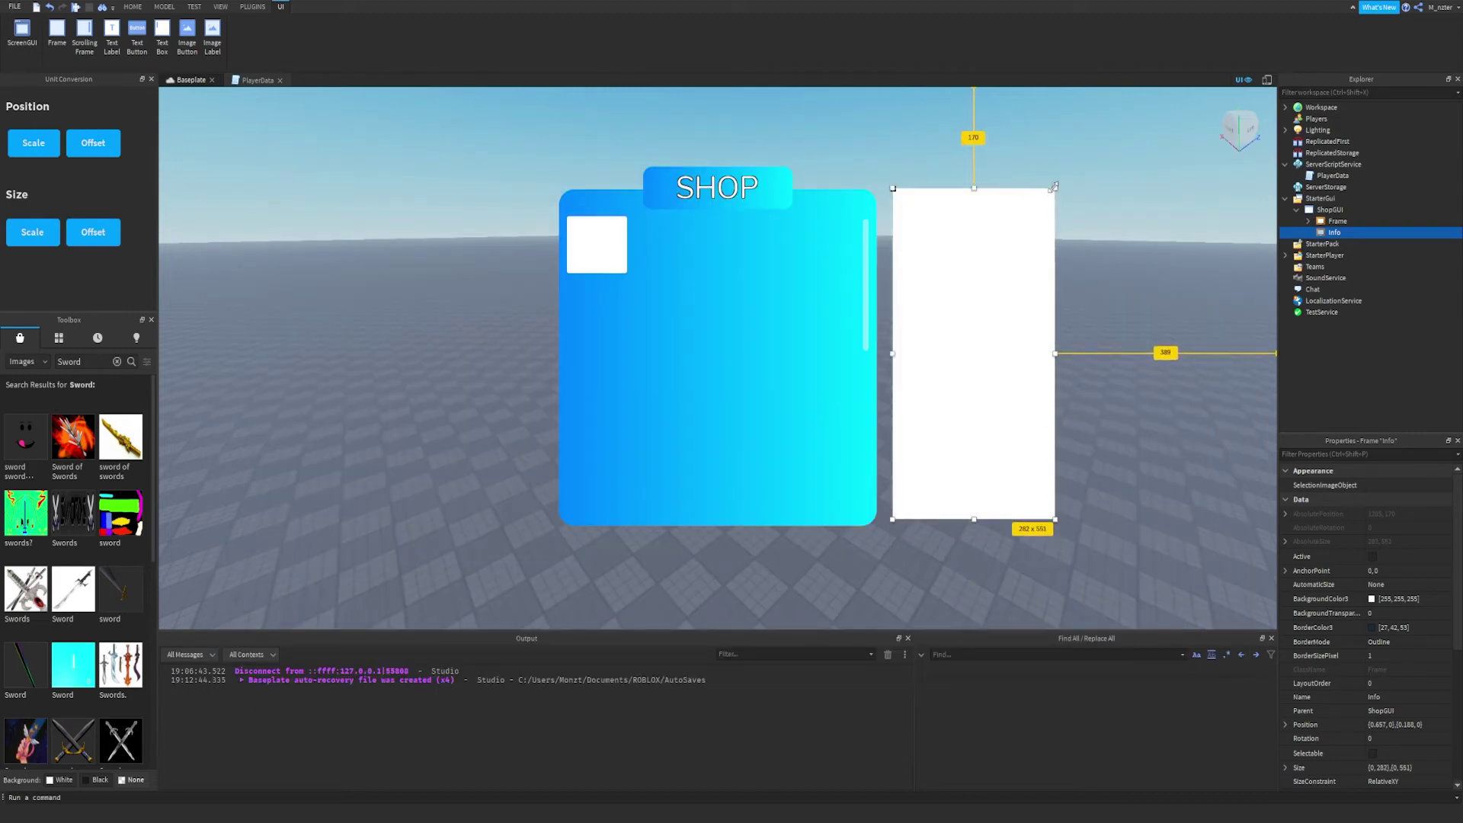
pyautogui.moveTo(1054, 188); pyautogui.dragTo(1045, 202)
pyautogui.moveTo(1011, 319); pyautogui.dragTo(1018, 359)
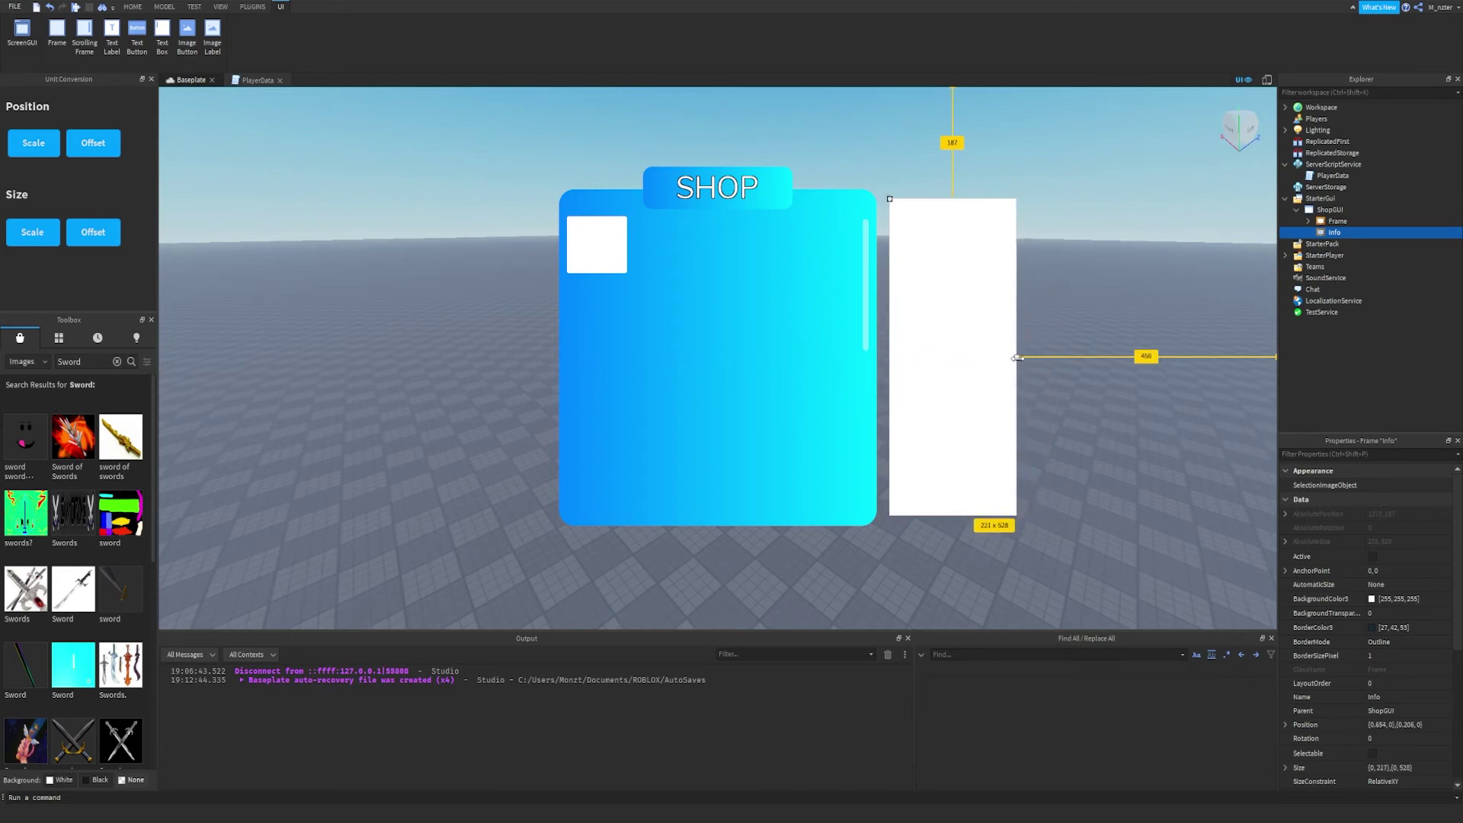
pyautogui.click(42, 244)
# Copy the main Frame's UIGradient and UICorner into the Info frame.
pyautogui.click(1308, 221)
pyautogui.click(1319, 255)
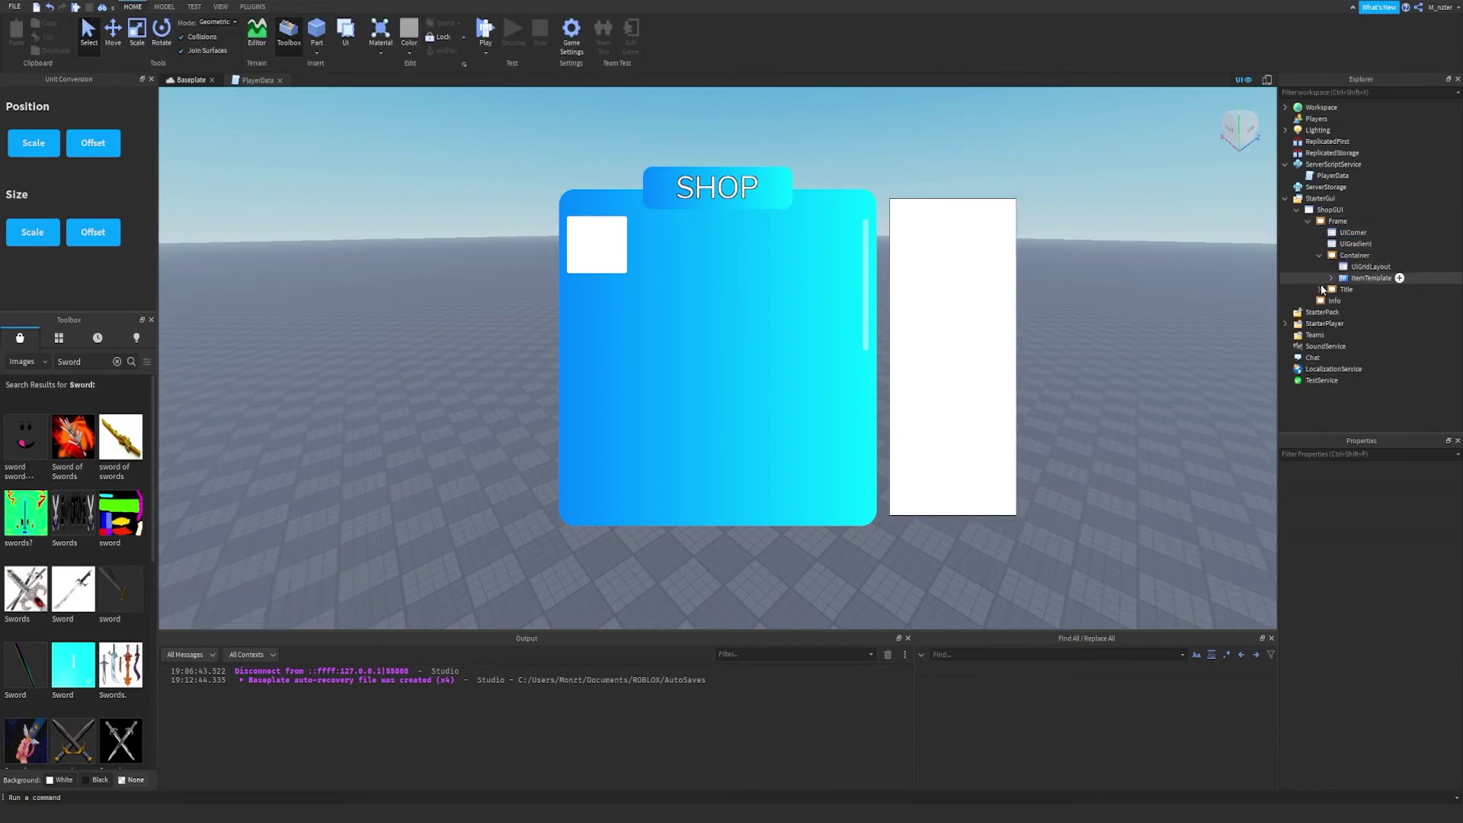
pyautogui.click(1315, 300)
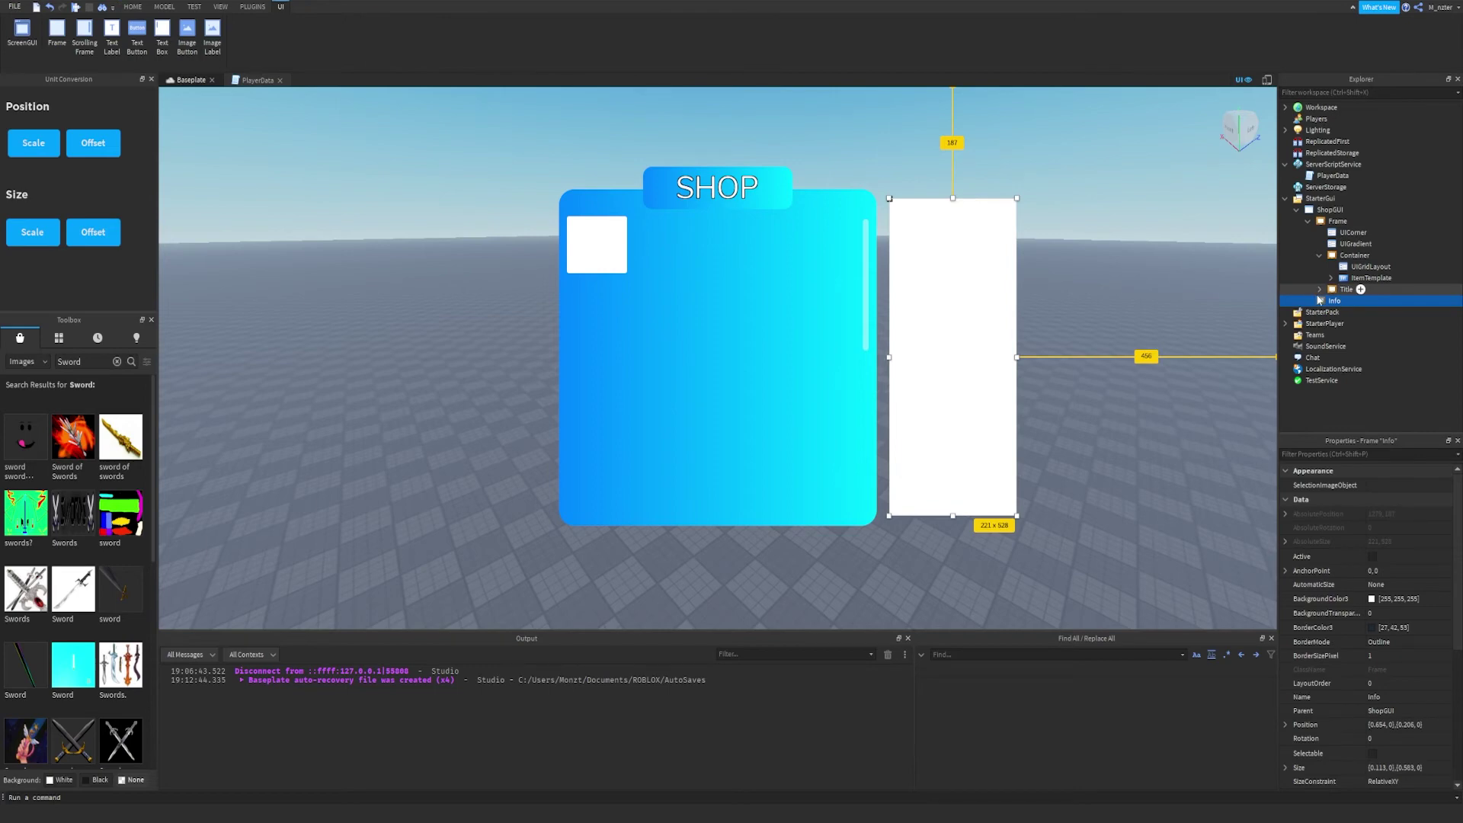
pyautogui.click(1405, 244)
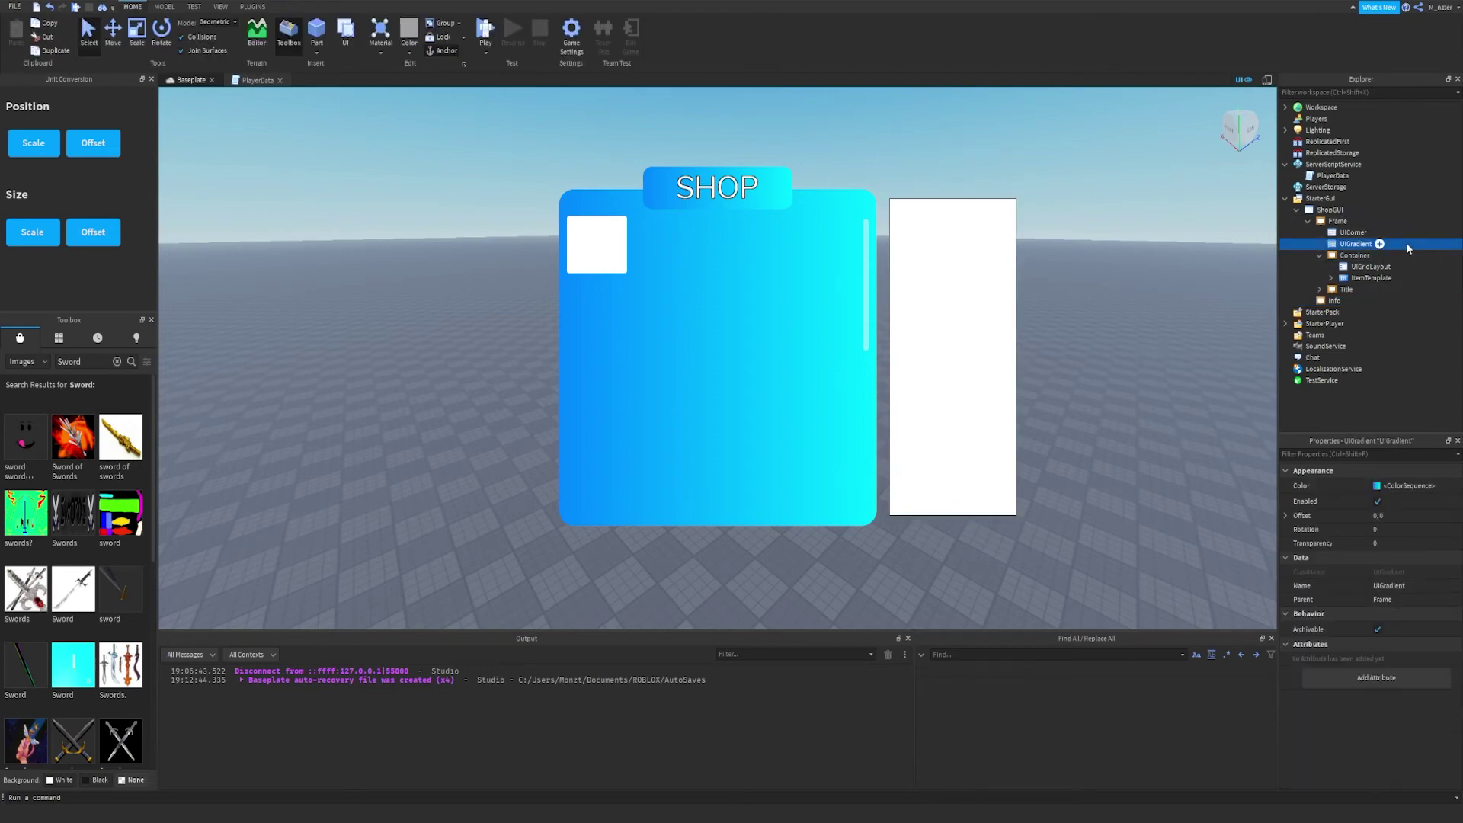
pyautogui.hotkey('ctrl', 'd')
pyautogui.moveTo(1364, 255); pyautogui.dragTo(1373, 311)
pyautogui.click(1353, 233)
pyautogui.hotkey('ctrl', 'd')
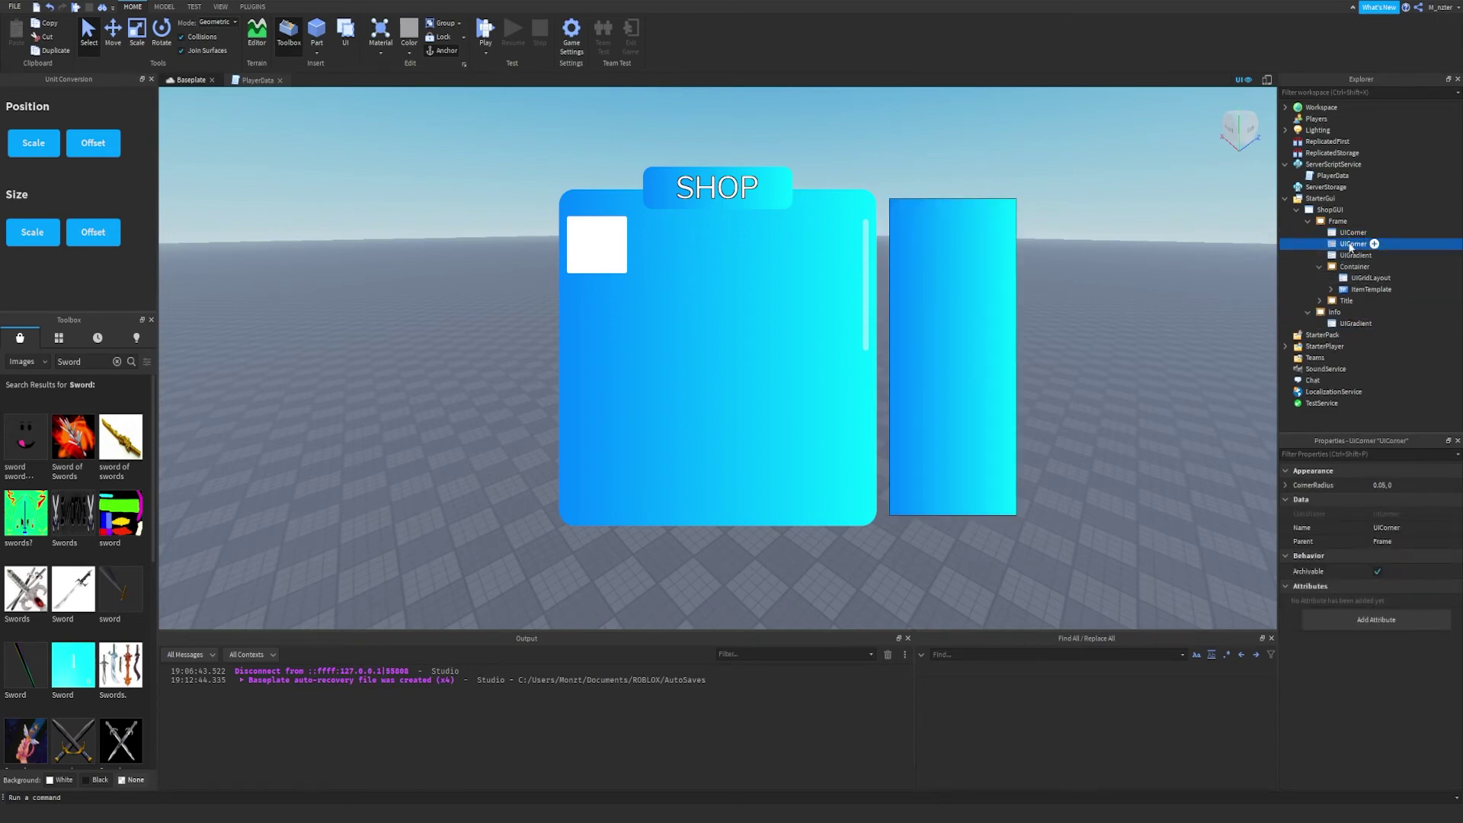
pyautogui.moveTo(1350, 246); pyautogui.dragTo(1345, 320)
# Duplicate the shop's Title frame into Info and rename the copy ItemName.
pyautogui.click(1348, 290)
pyautogui.hotkey('ctrl', 'd')
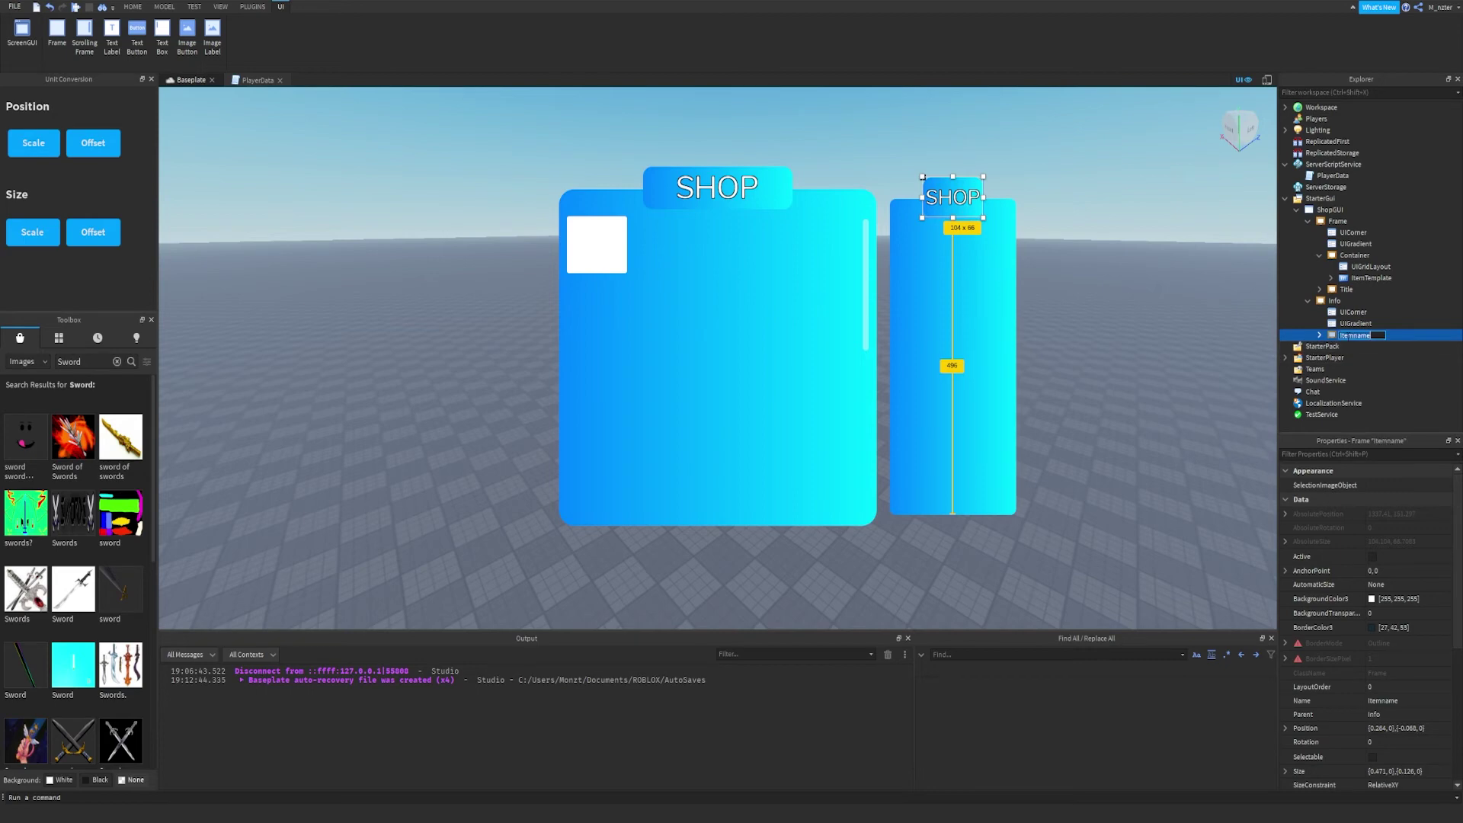
pyautogui.write('ItemName')
pyautogui.press('Return')
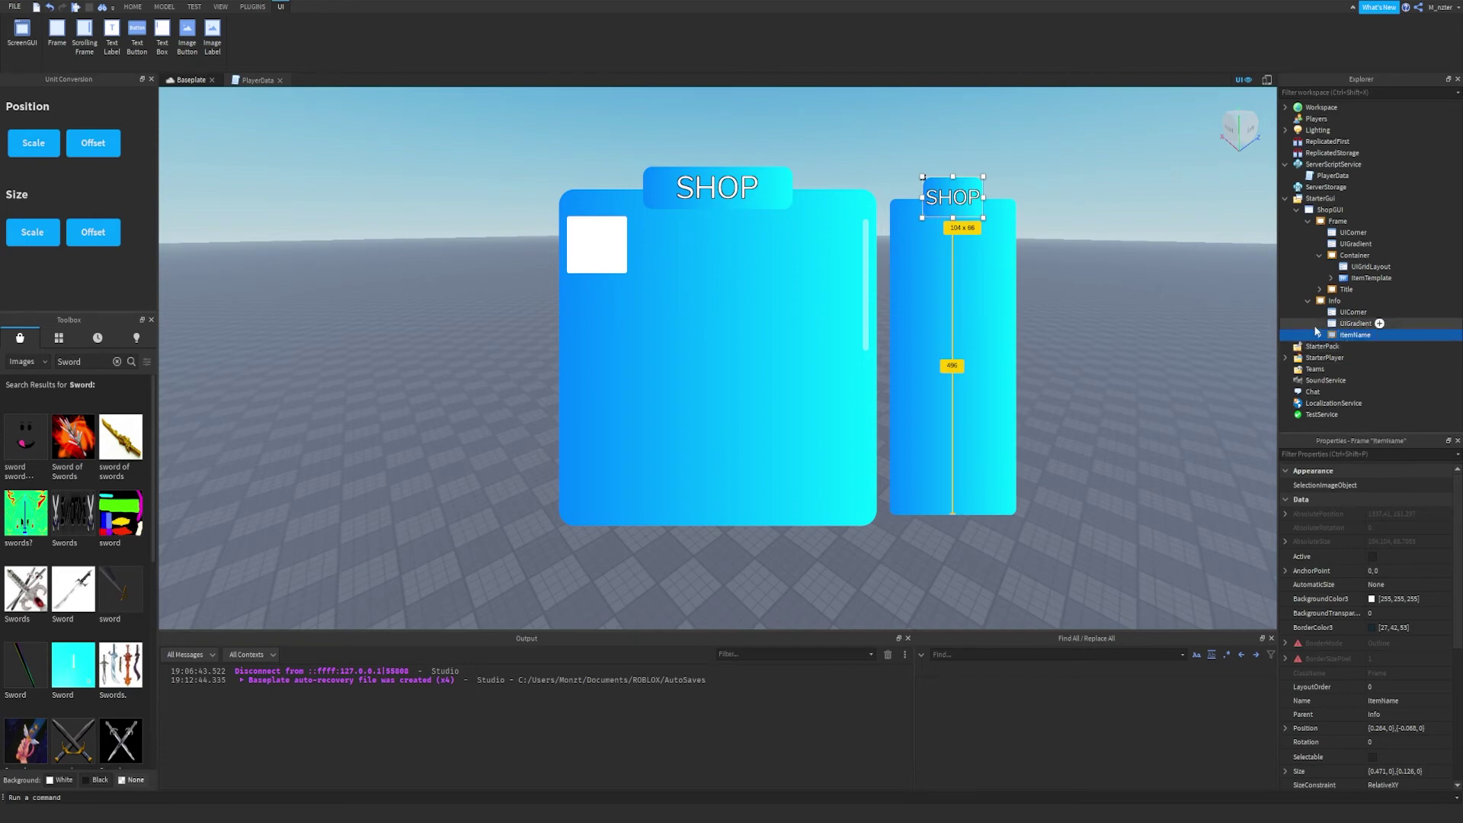
# Rename the text label inside ItemName to ItemNameTextLabel.
pyautogui.click(1319, 334)
pyautogui.click(1372, 371)
pyautogui.click(1373, 374)
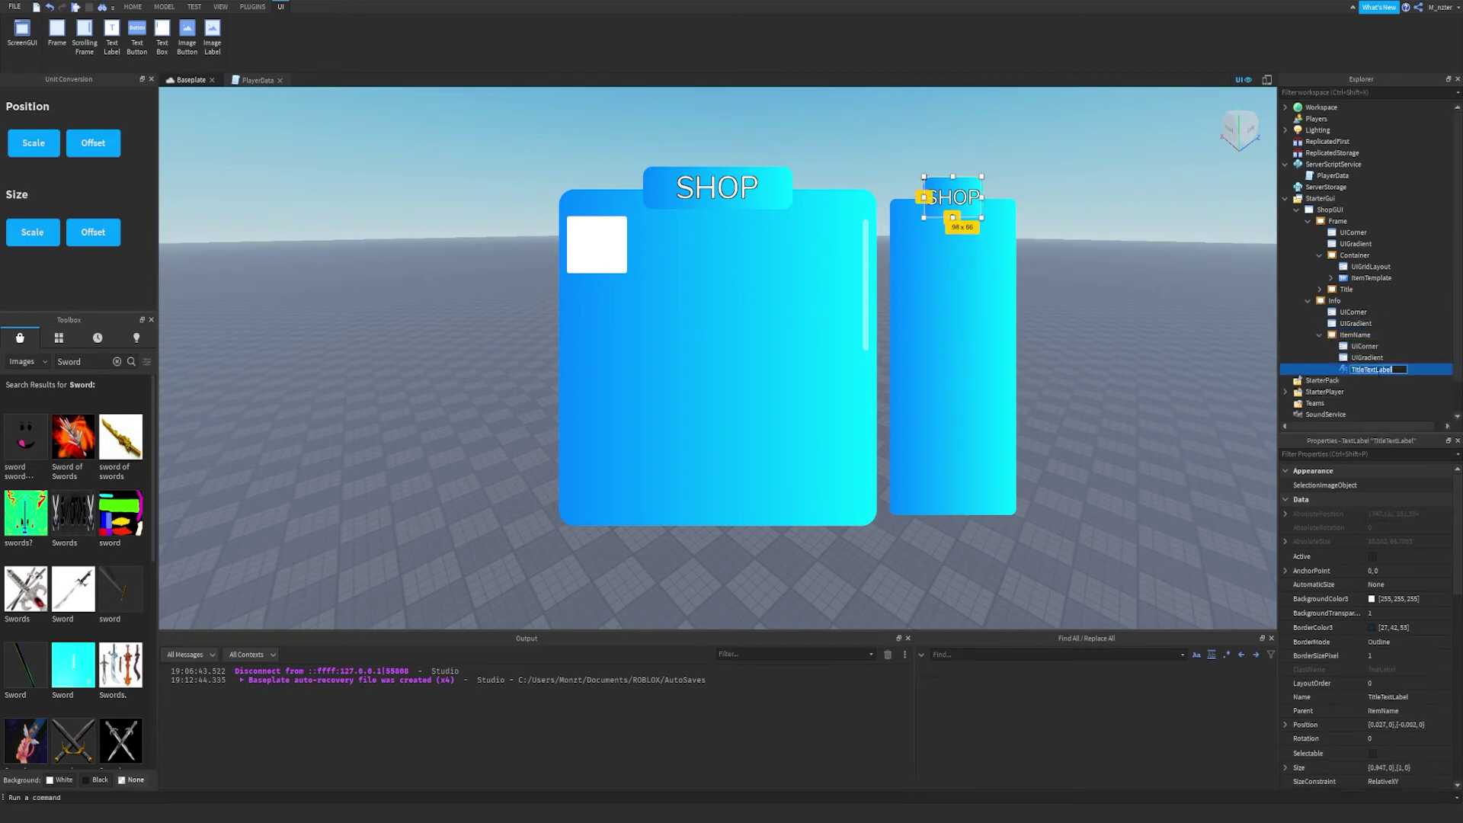
pyautogui.write('ItemNameTextLabel')
pyautogui.press('Return')
# Change the ItemNameTextLabel's Text property to "Net".
pyautogui.click(1352, 454)
pyautogui.write('text')
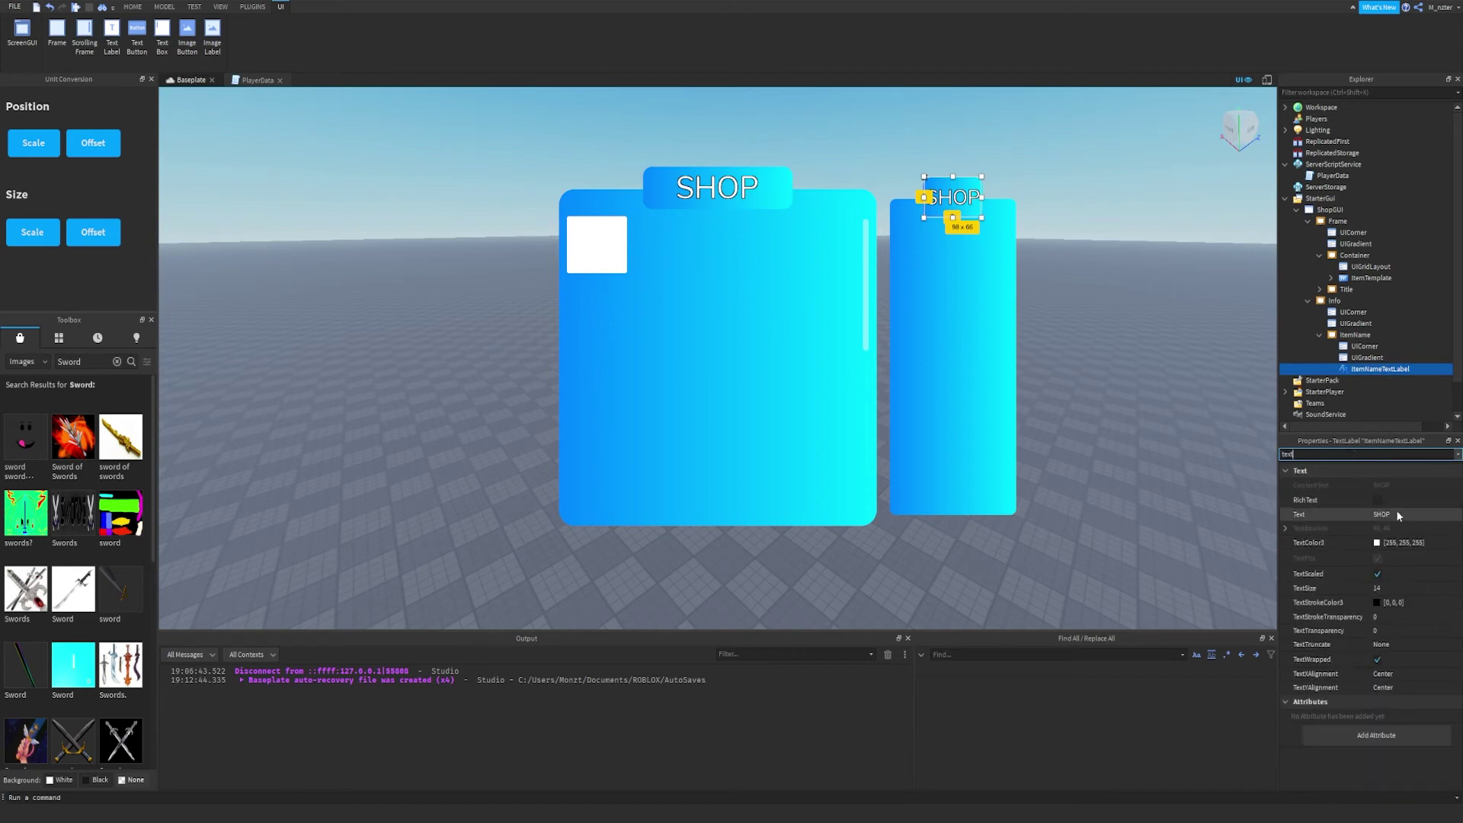
pyautogui.click(1398, 514)
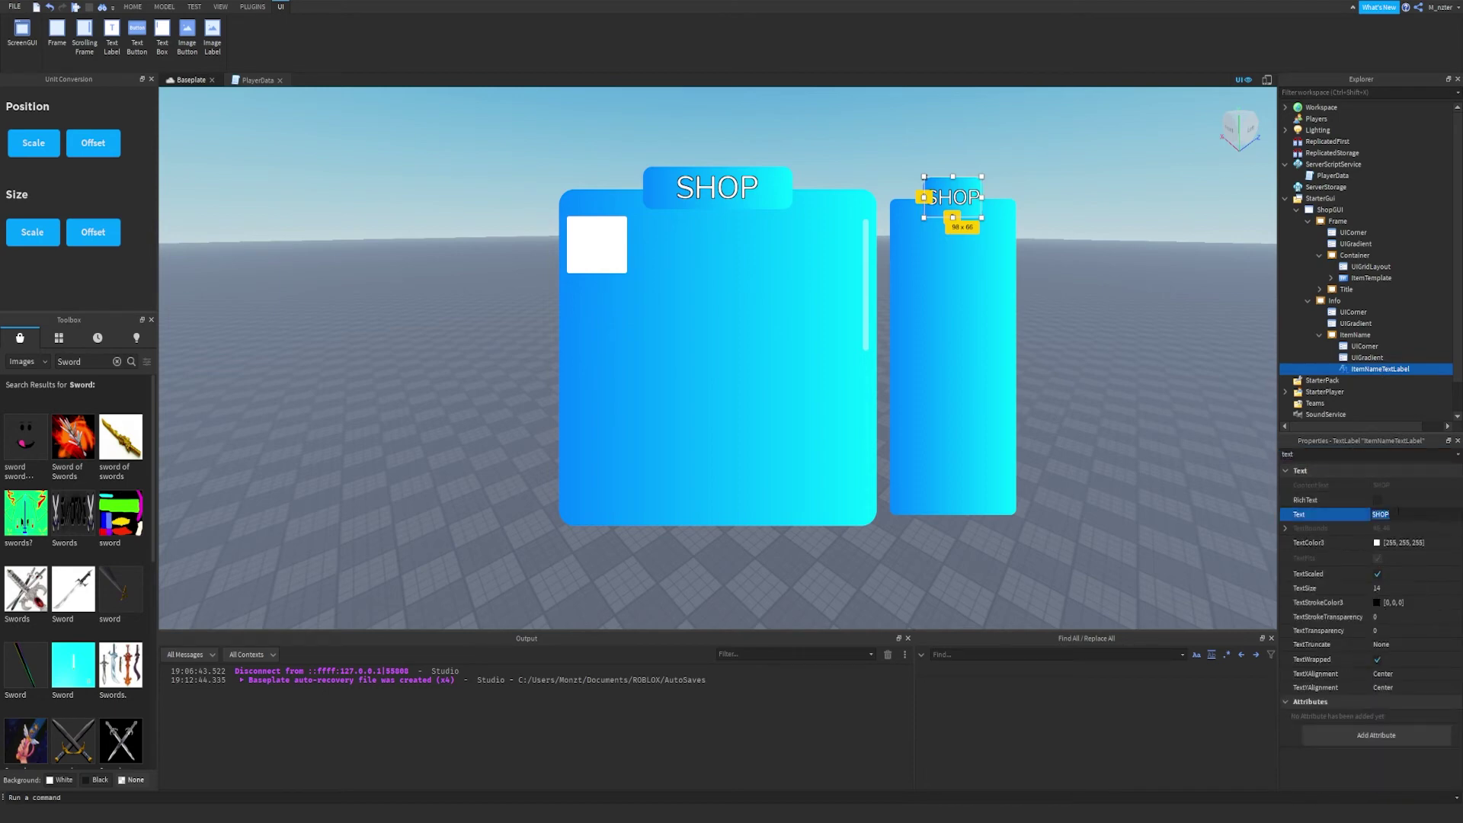
pyautogui.write('Net')
pyautogui.press('Return')
pyautogui.click(1101, 145)
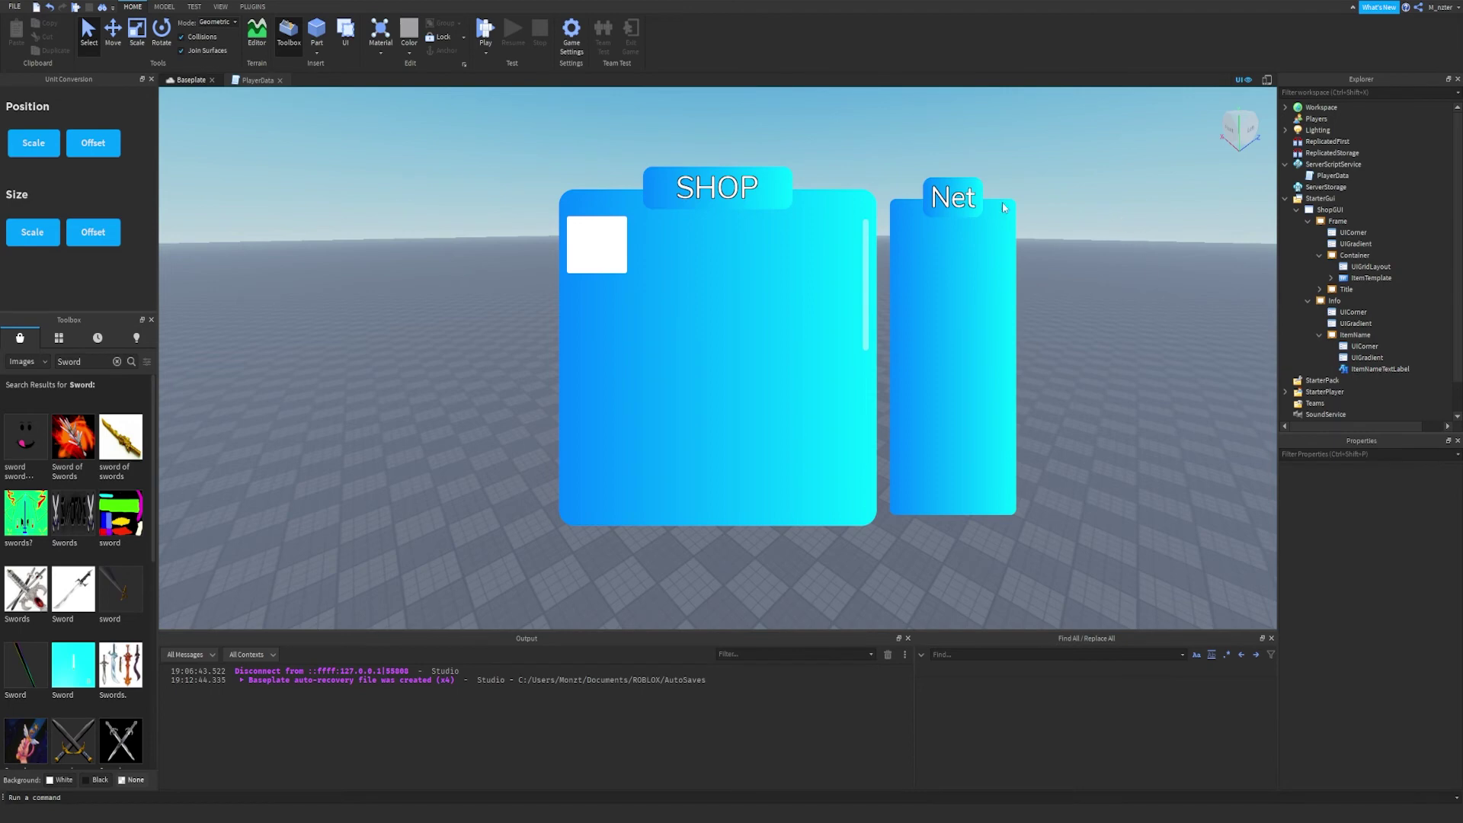
# Duplicate the ItemName frame inside Info and rename the copy ItemPrice.
pyautogui.click(1349, 334)
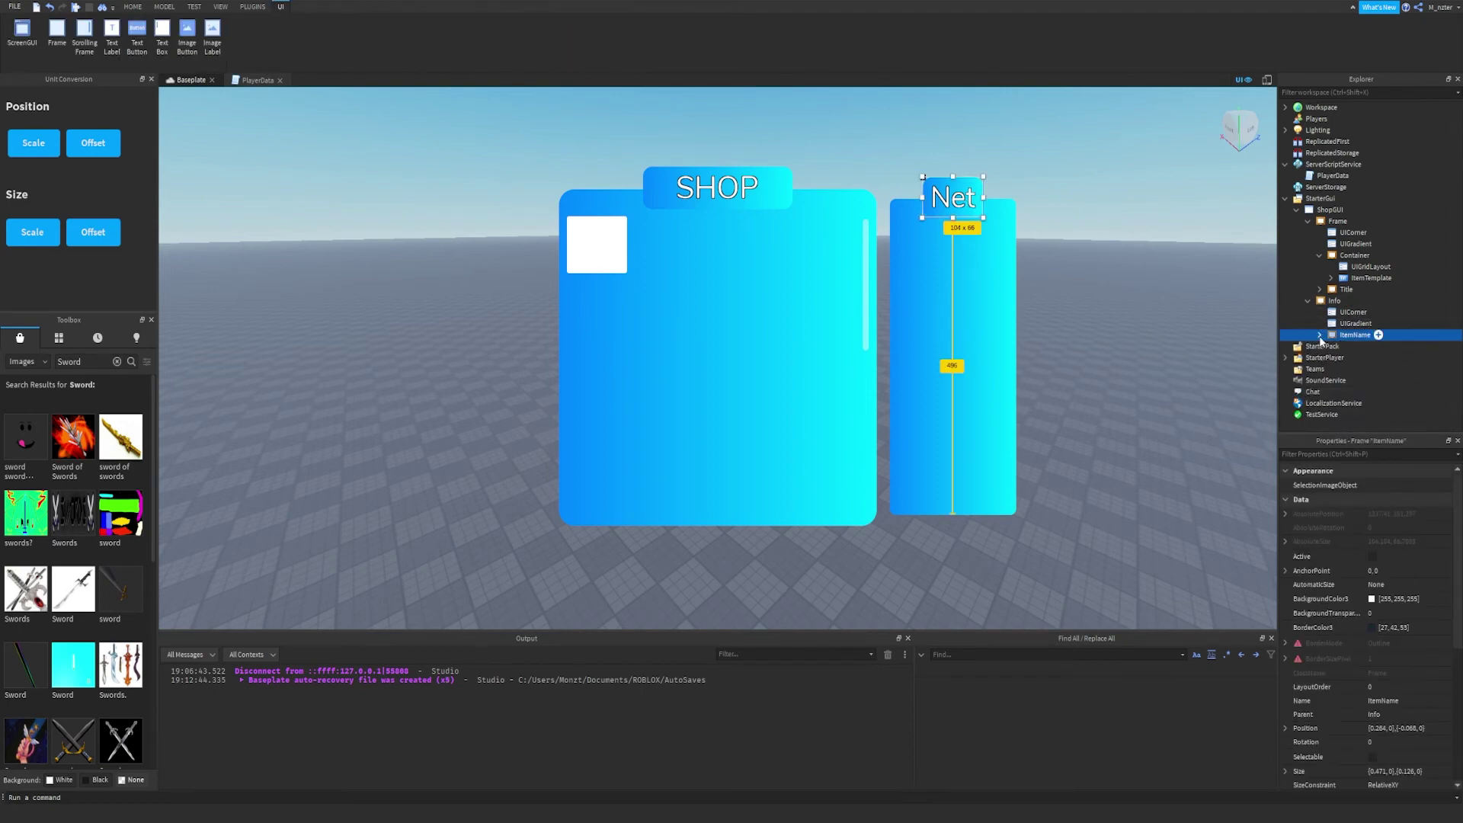
pyautogui.hotkey('ctrl', 'd')
pyautogui.doubleClick(1352, 348)
pyautogui.write('It')
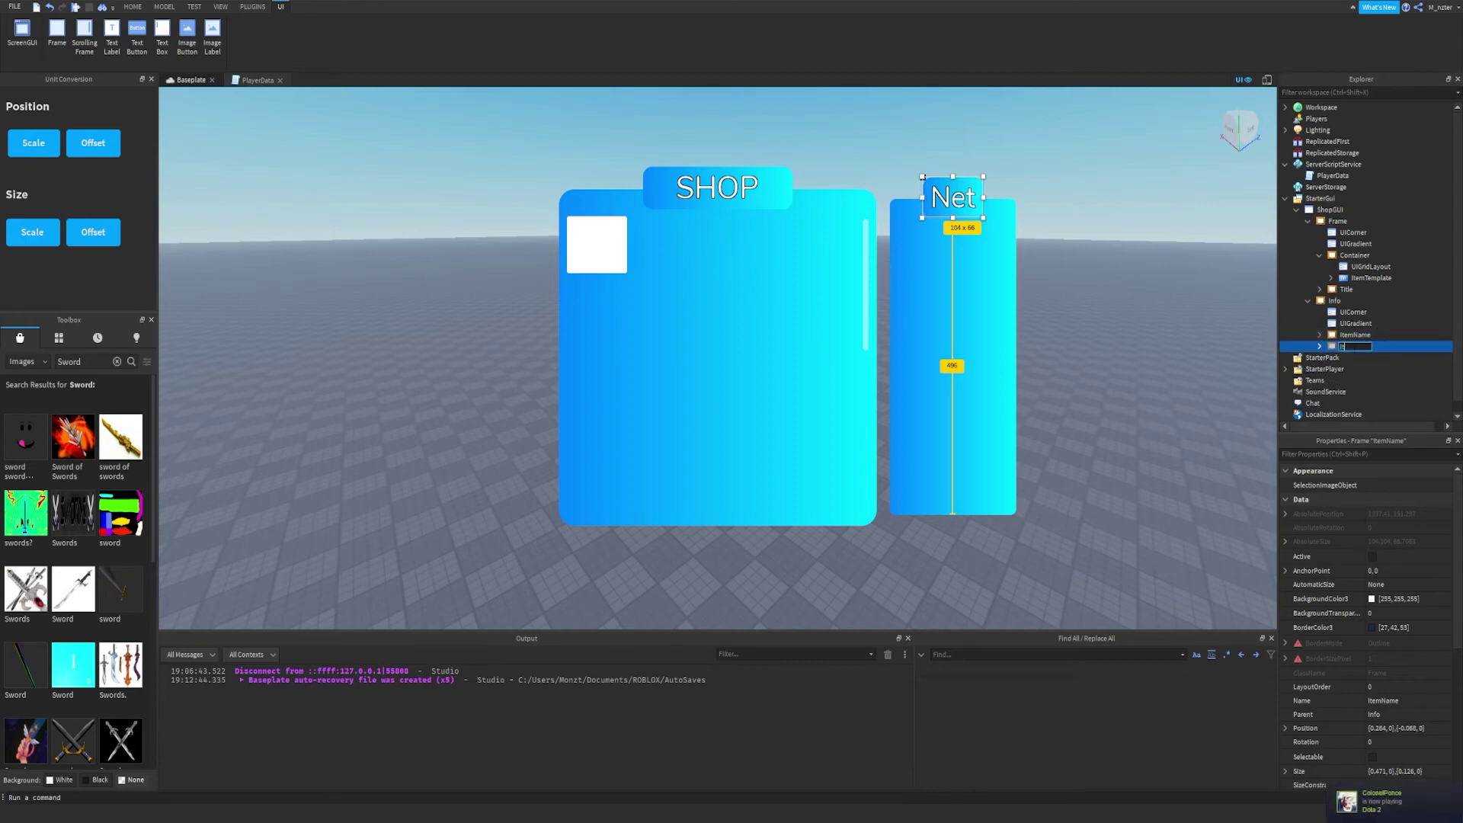
pyautogui.write('emPrice')
pyautogui.press('Return')
# Rename the text label inside ItemPrice to ItemPriceTextLabel.
pyautogui.click(1320, 346)
pyautogui.doubleClick(1364, 380)
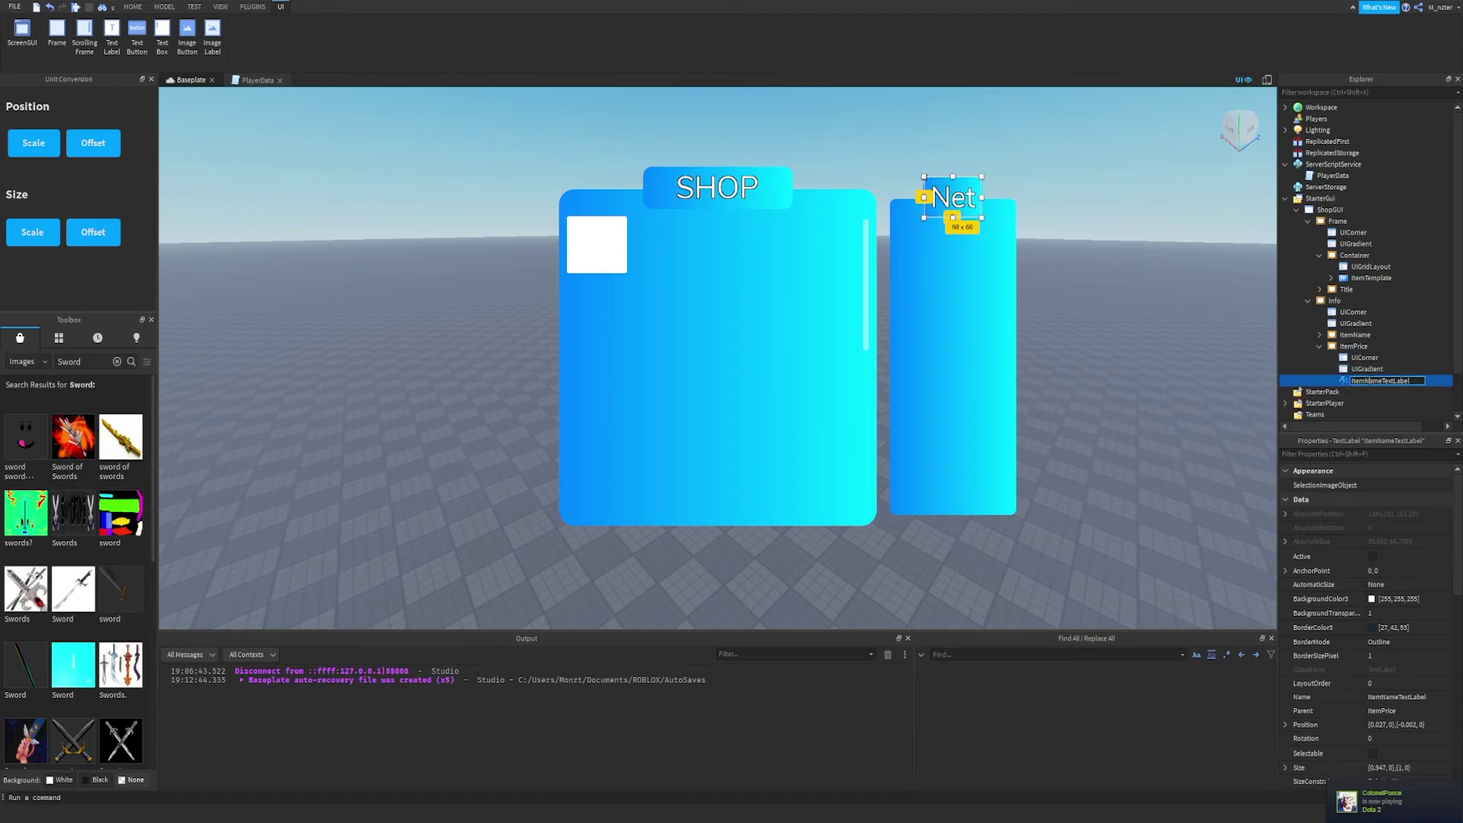
pyautogui.write('P')
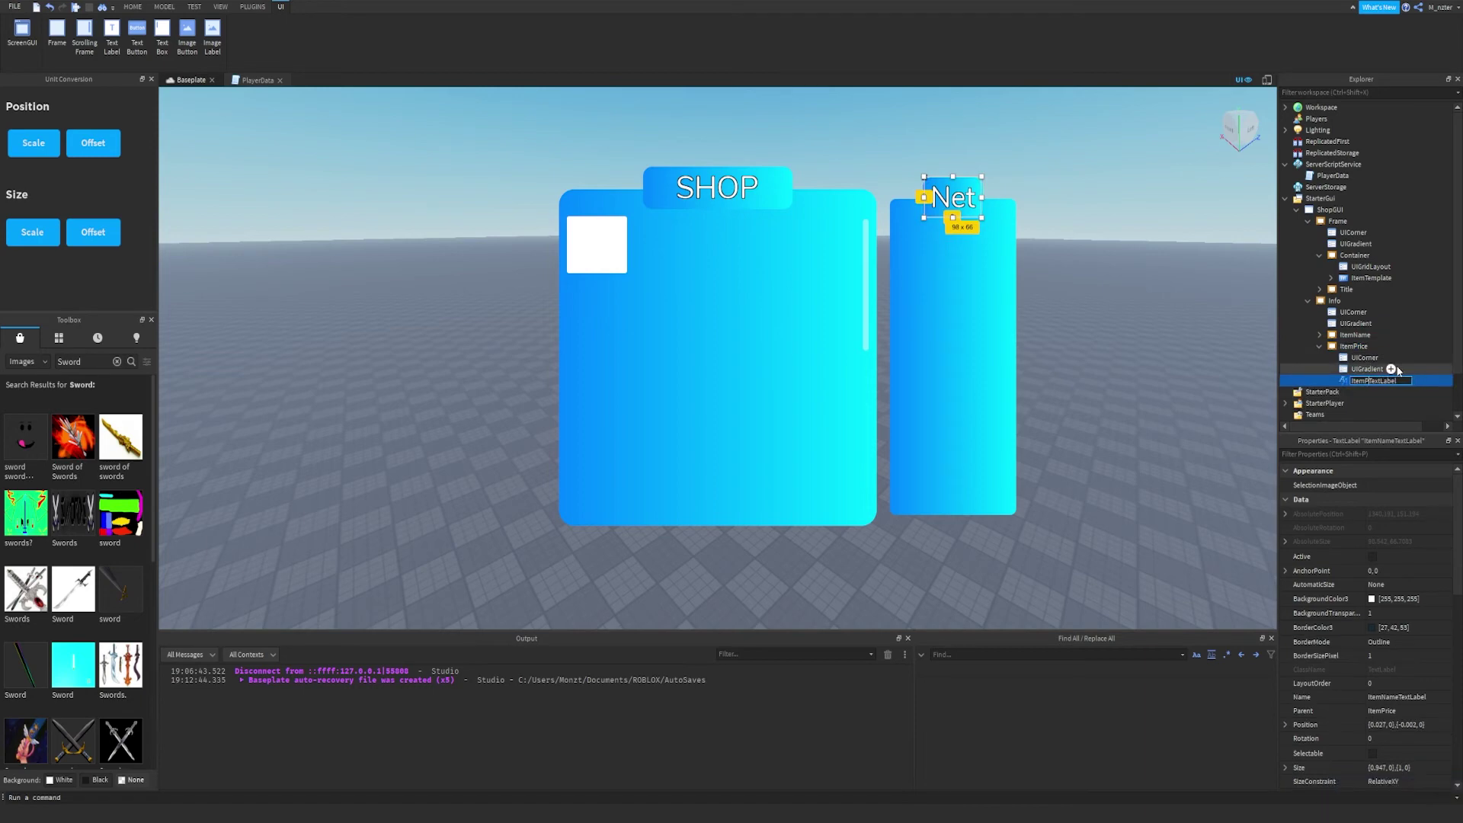
pyautogui.write('rice')
pyautogui.press('Return')
# Set the ItemPriceTextLabel's Text property to "5".
pyautogui.click(1375, 454)
pyautogui.write('te')
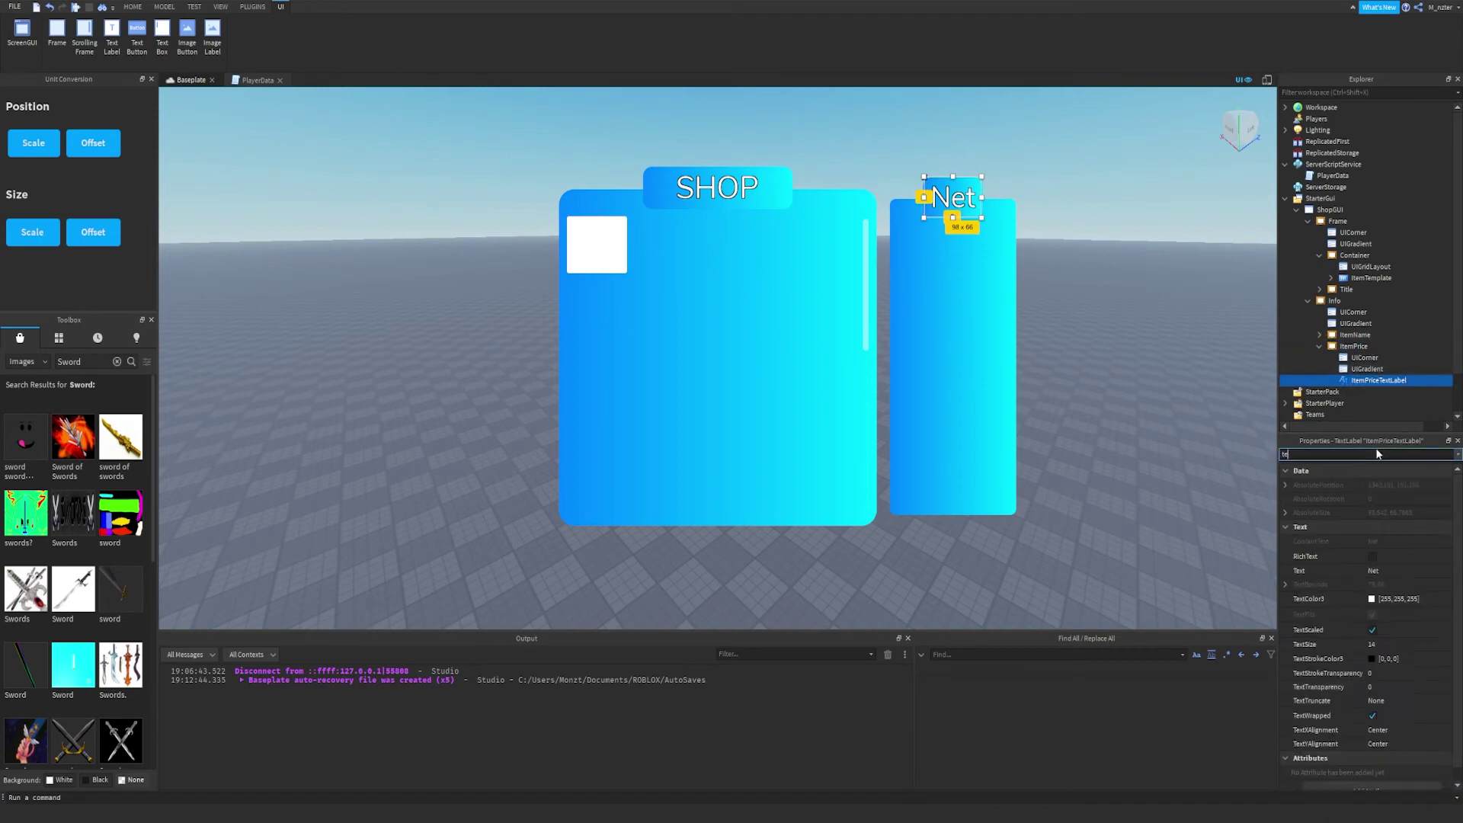
pyautogui.write('xt')
pyautogui.click(1397, 515)
pyautogui.write('5')
pyautogui.press('Return')
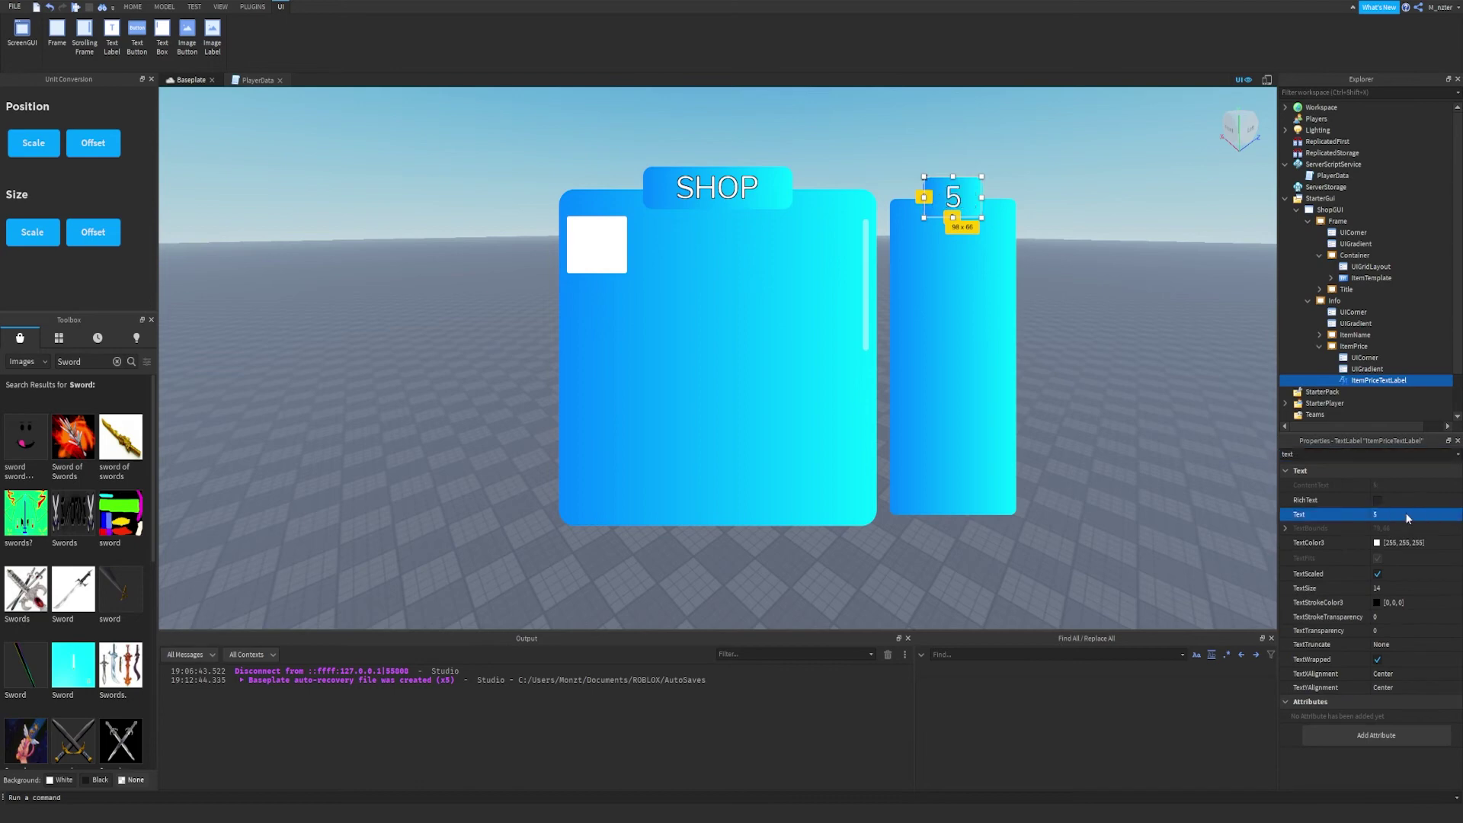
# Place the ItemPrice frame with its label centred low in the Info panel, about 0.734 down, and delete its UIGradient.
pyautogui.moveTo(960, 203); pyautogui.dragTo(953, 460)
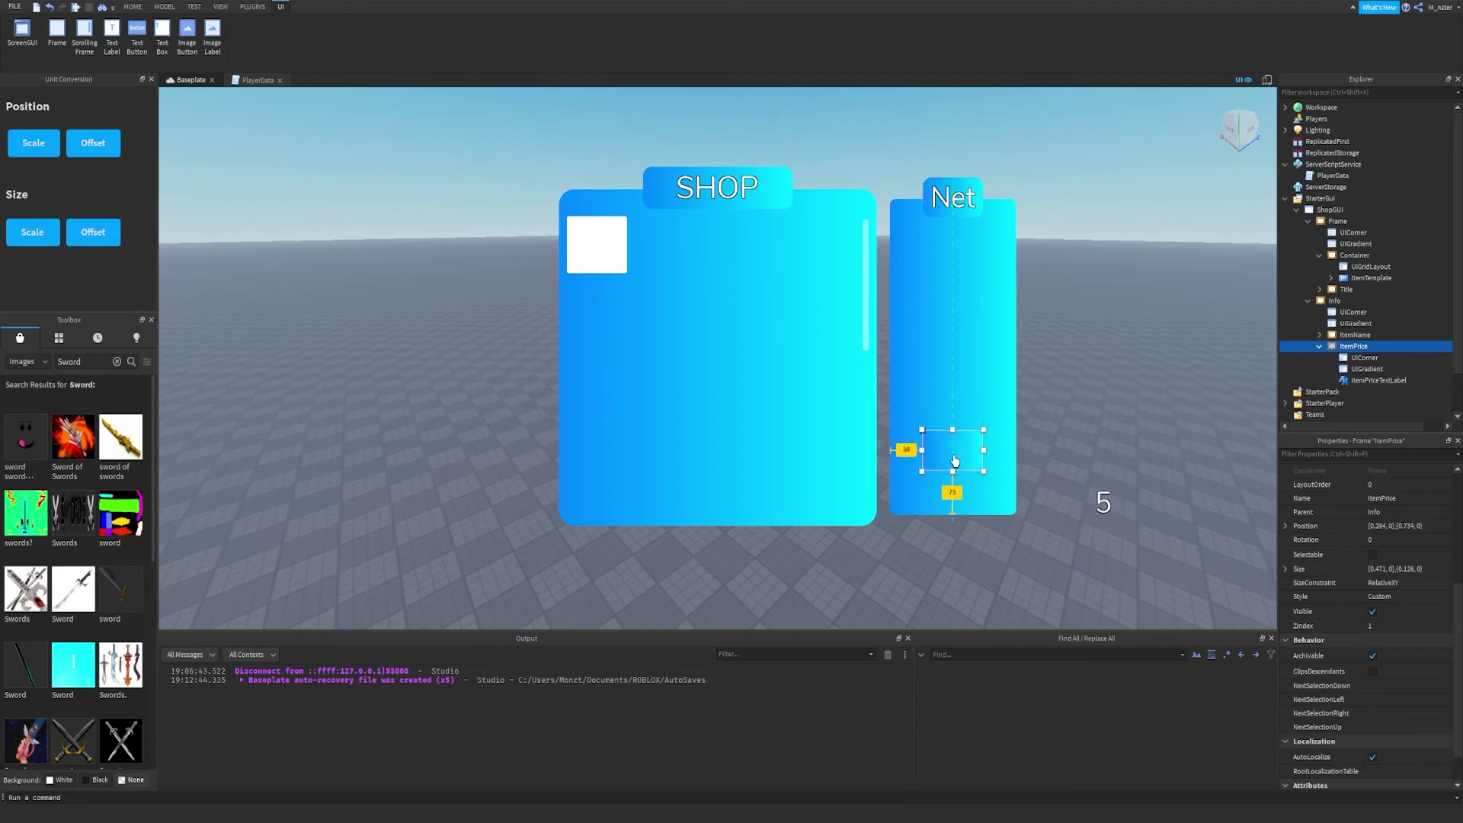
pyautogui.moveTo(1102, 502); pyautogui.dragTo(953, 449)
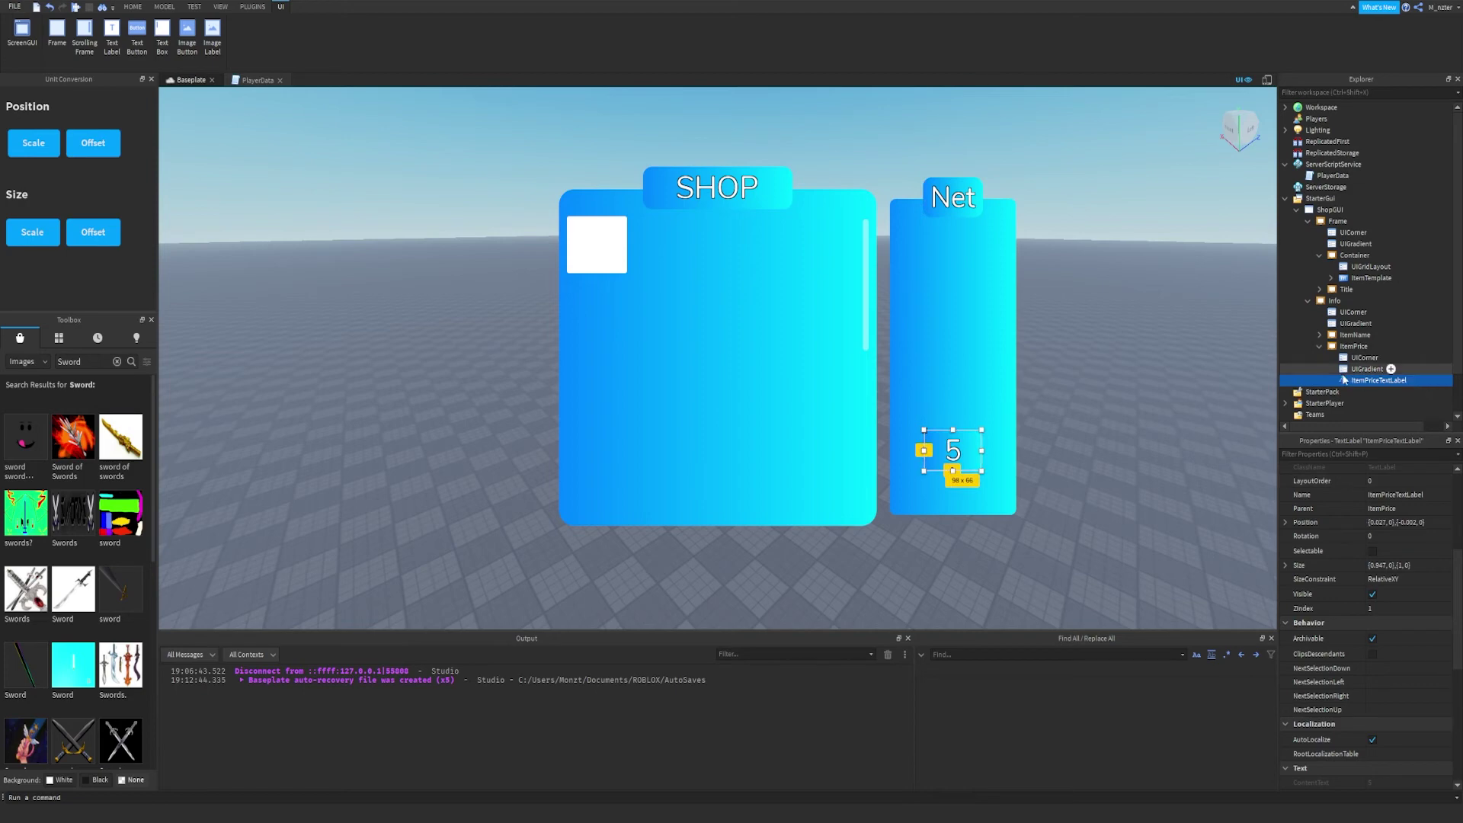
pyautogui.click(1355, 370)
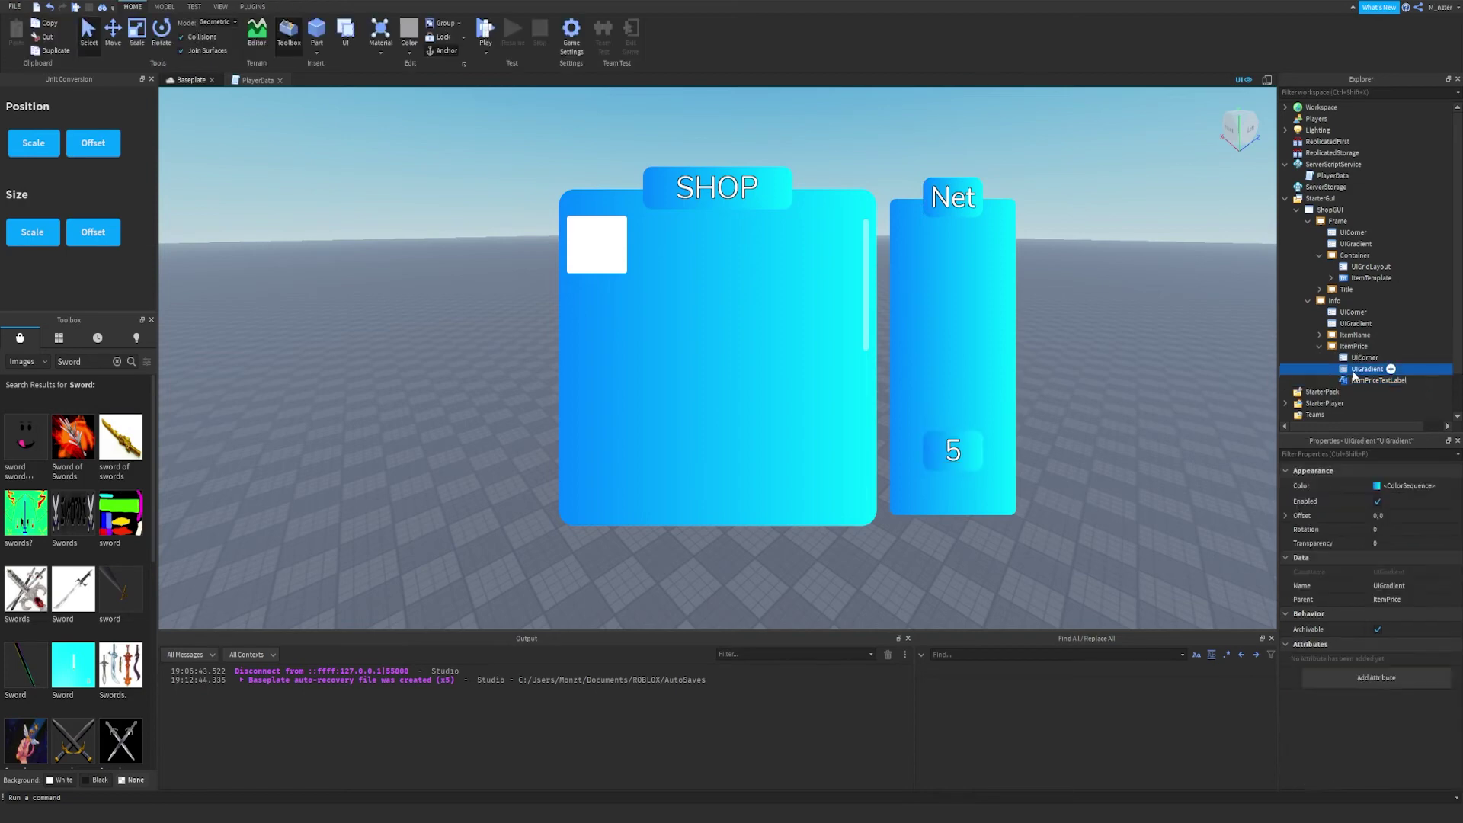
pyautogui.press('Delete')
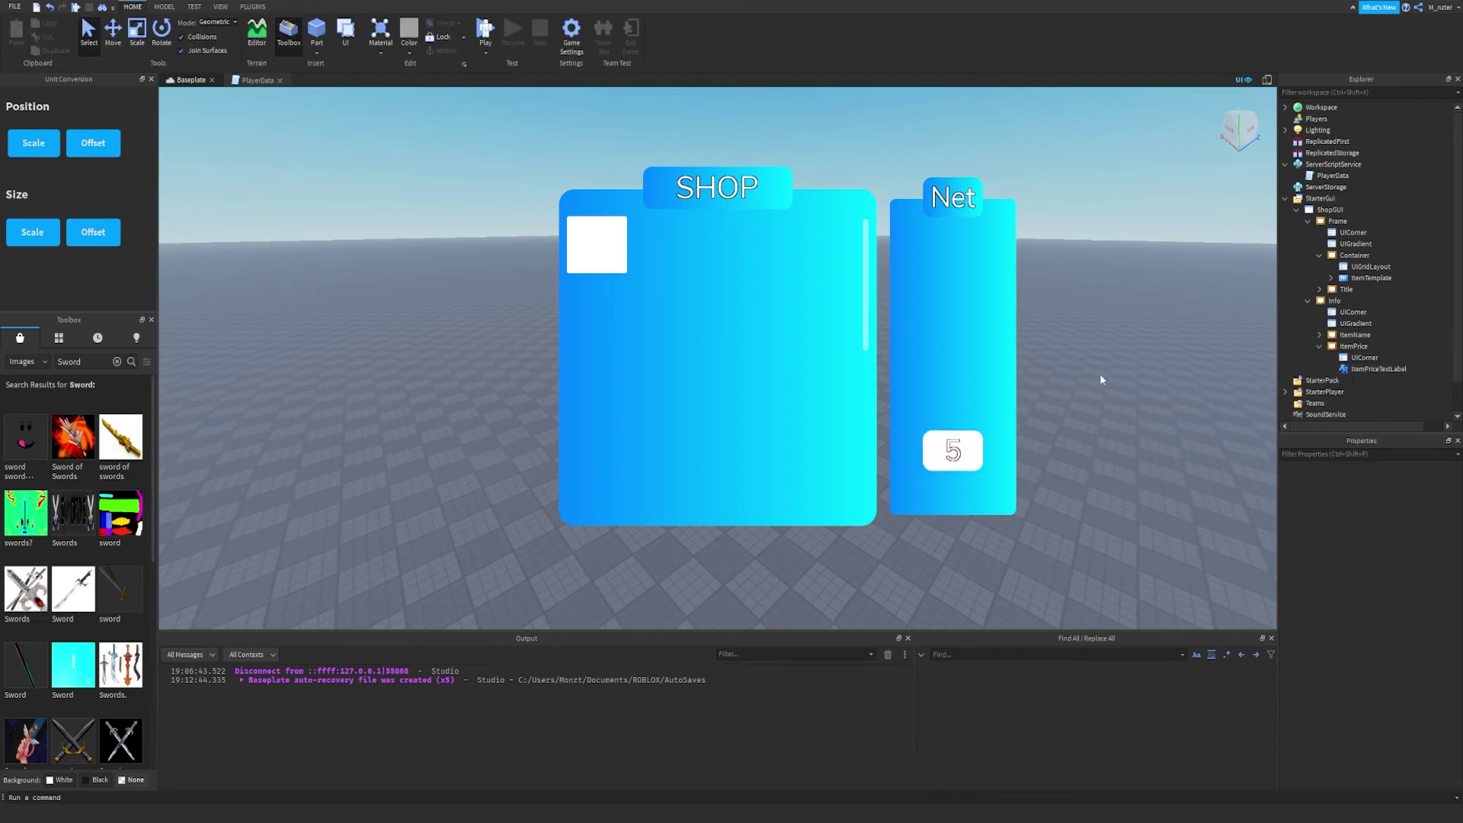
# Set the ItemPrice frame's BackgroundColor3 to yellow-green, 223, 255, 11.
pyautogui.click(1353, 346)
pyautogui.click(1371, 453)
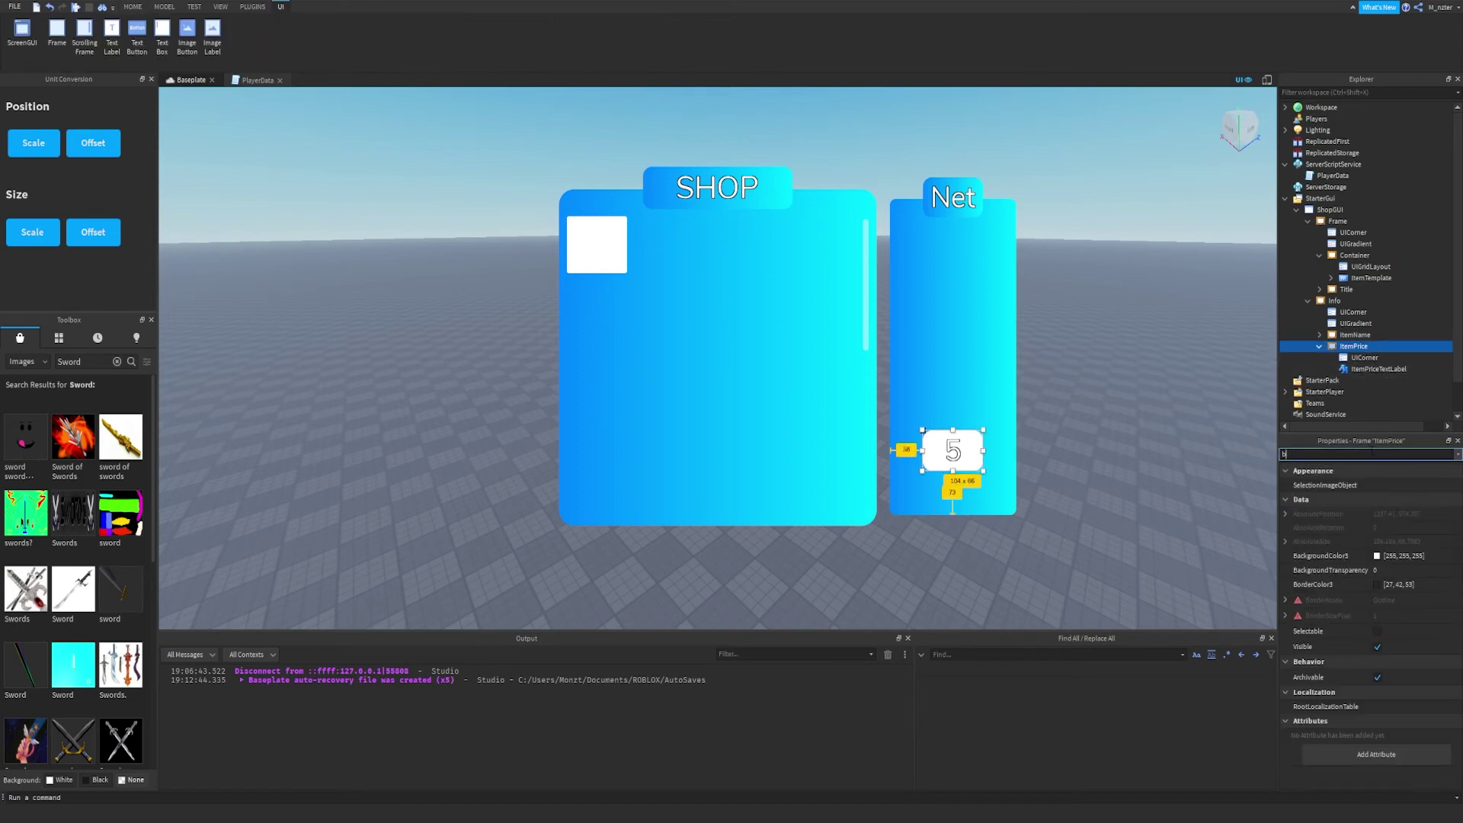
pyautogui.write('back')
pyautogui.click(1376, 486)
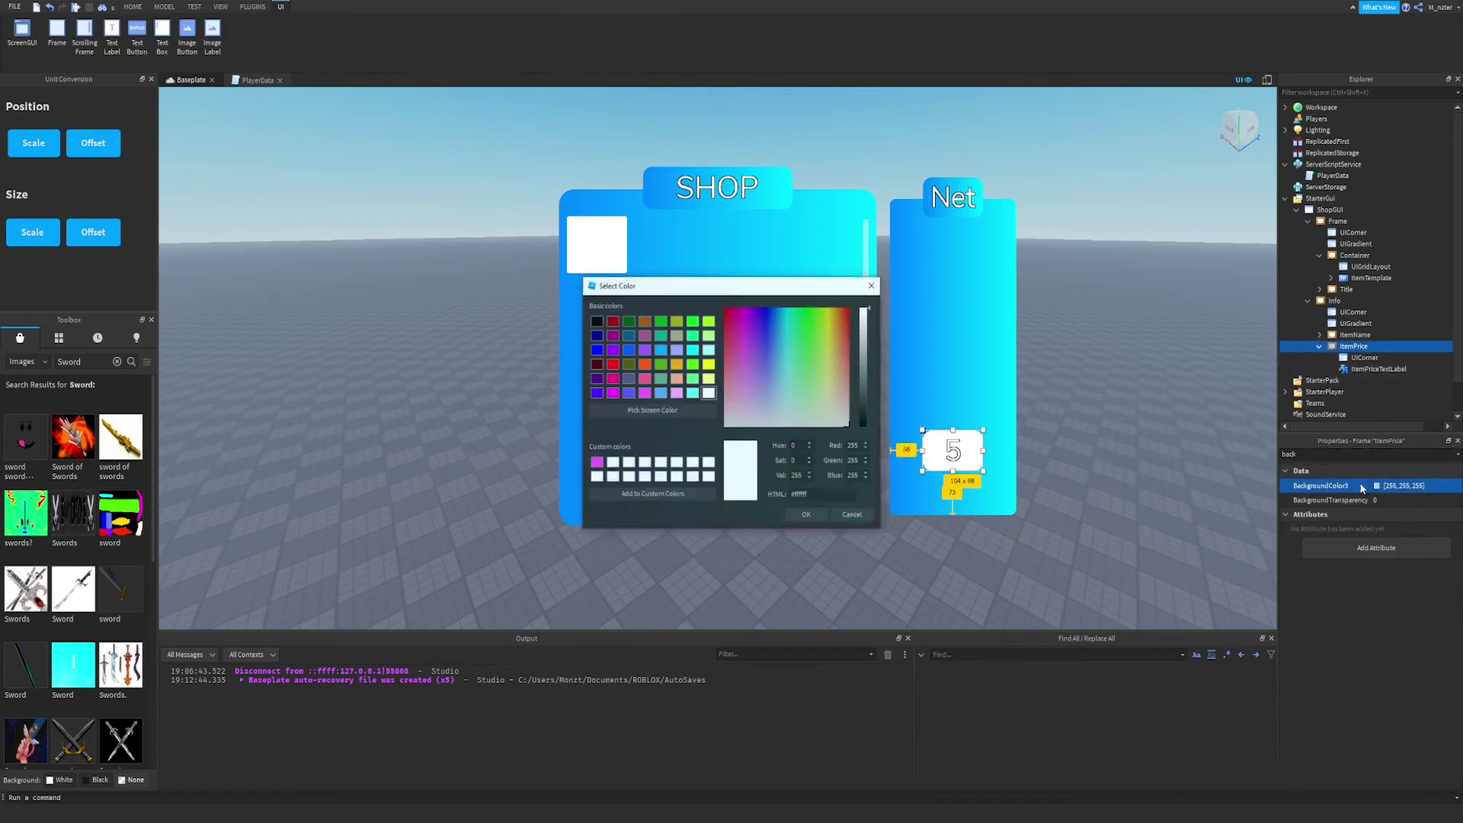
pyautogui.moveTo(796, 358); pyautogui.dragTo(827, 315)
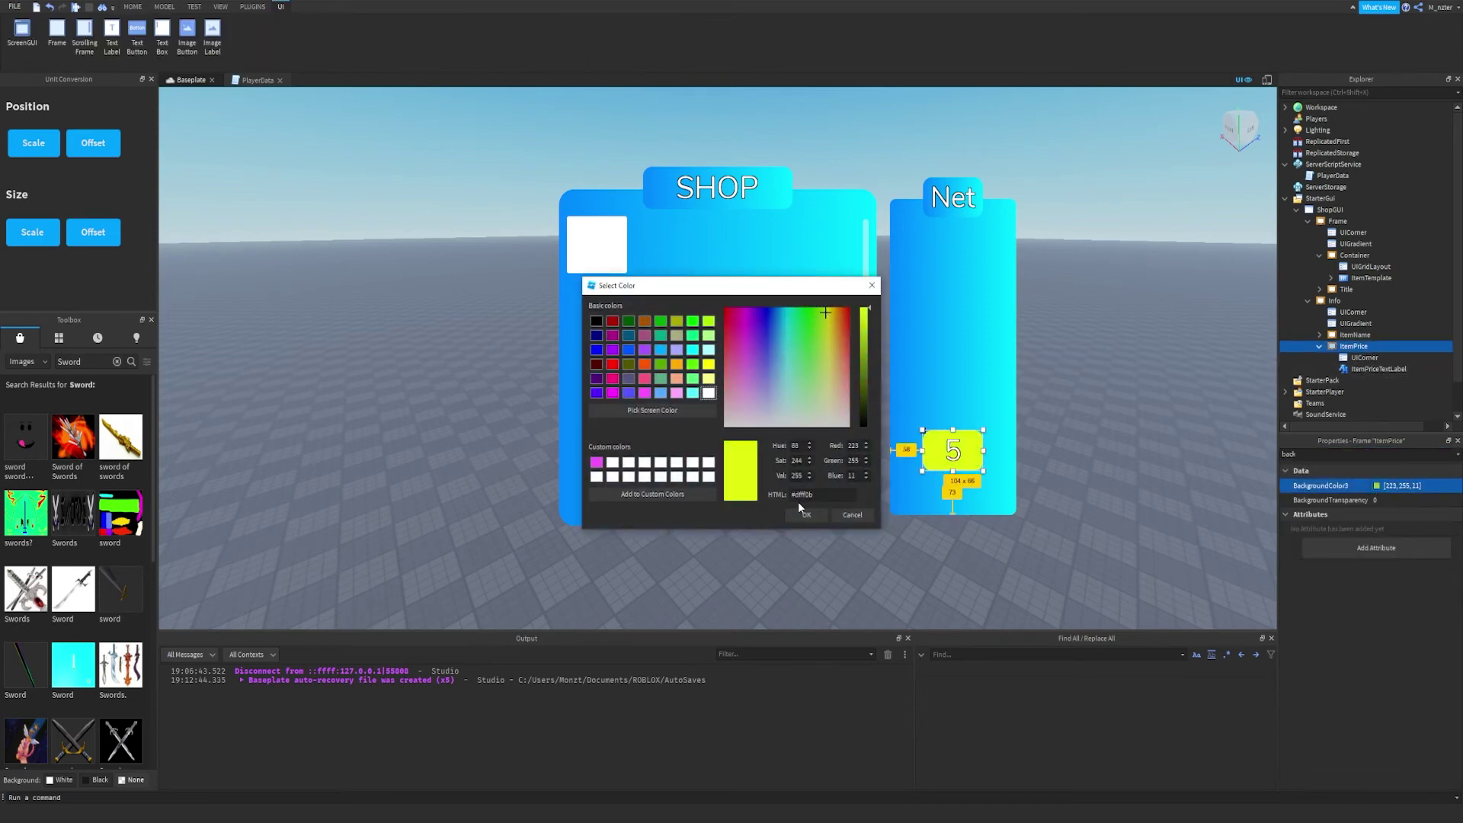
pyautogui.click(803, 515)
pyautogui.click(1319, 346)
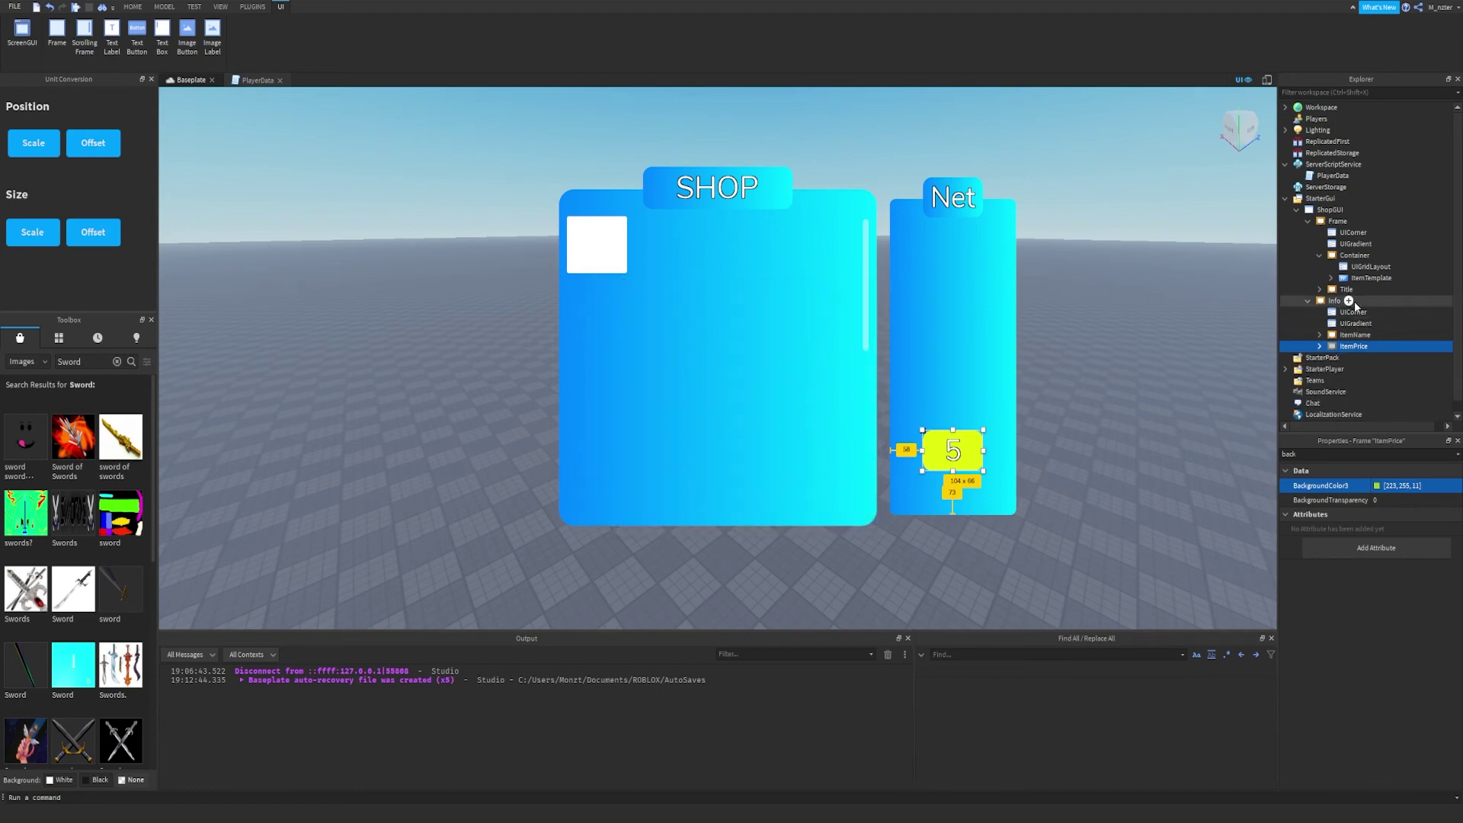
# Add a TextButton to Info and fit it, about 123 x 49, centred across the panel's lower edge.
pyautogui.click(1349, 301)
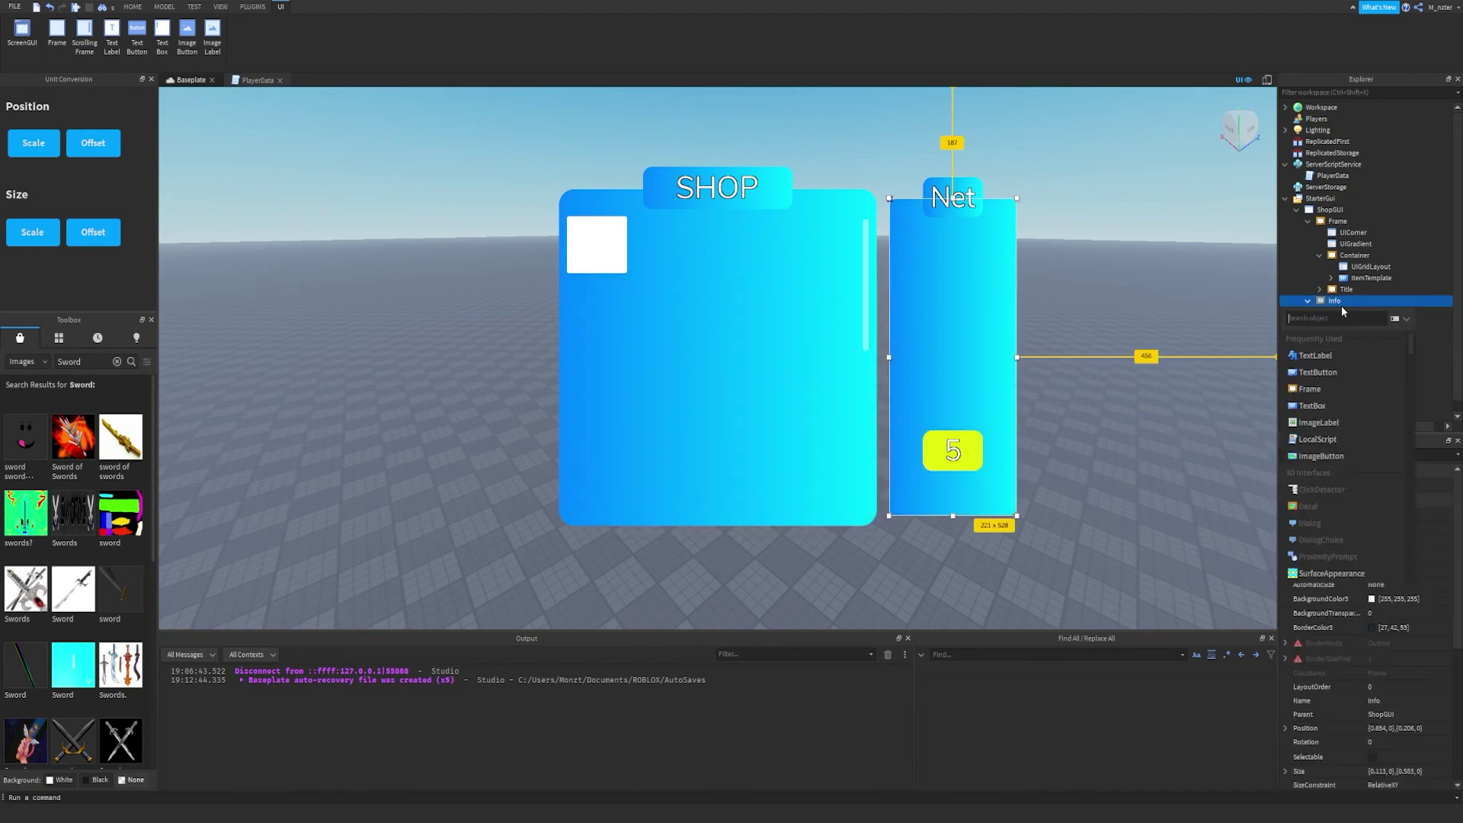
pyautogui.click(1317, 372)
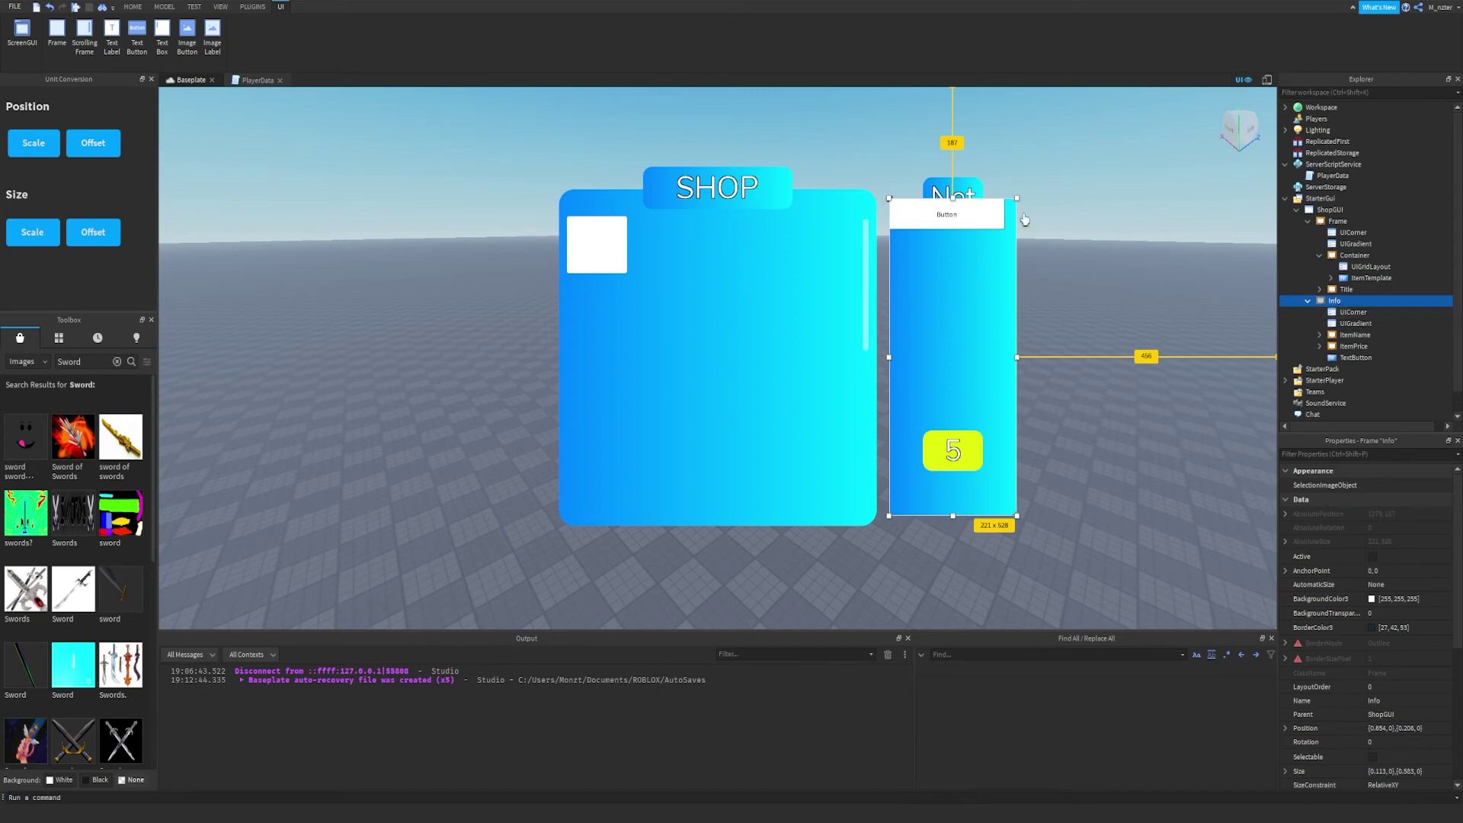
pyautogui.moveTo(961, 225); pyautogui.dragTo(964, 524)
# Rename Info's TextButton to BuyButton.
pyautogui.doubleClick(1355, 358)
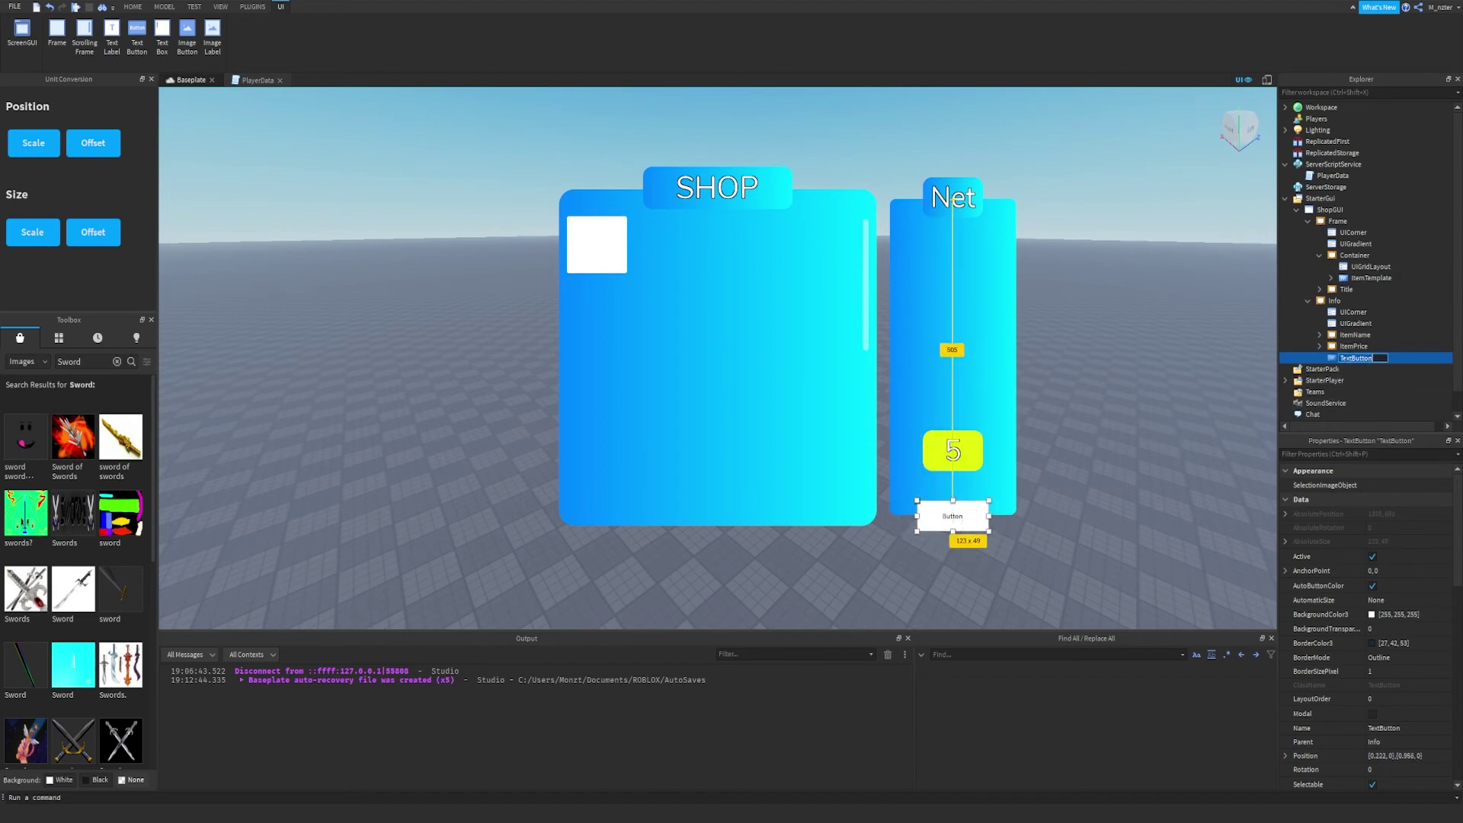
pyautogui.write('BuyButton')
pyautogui.press('Return')
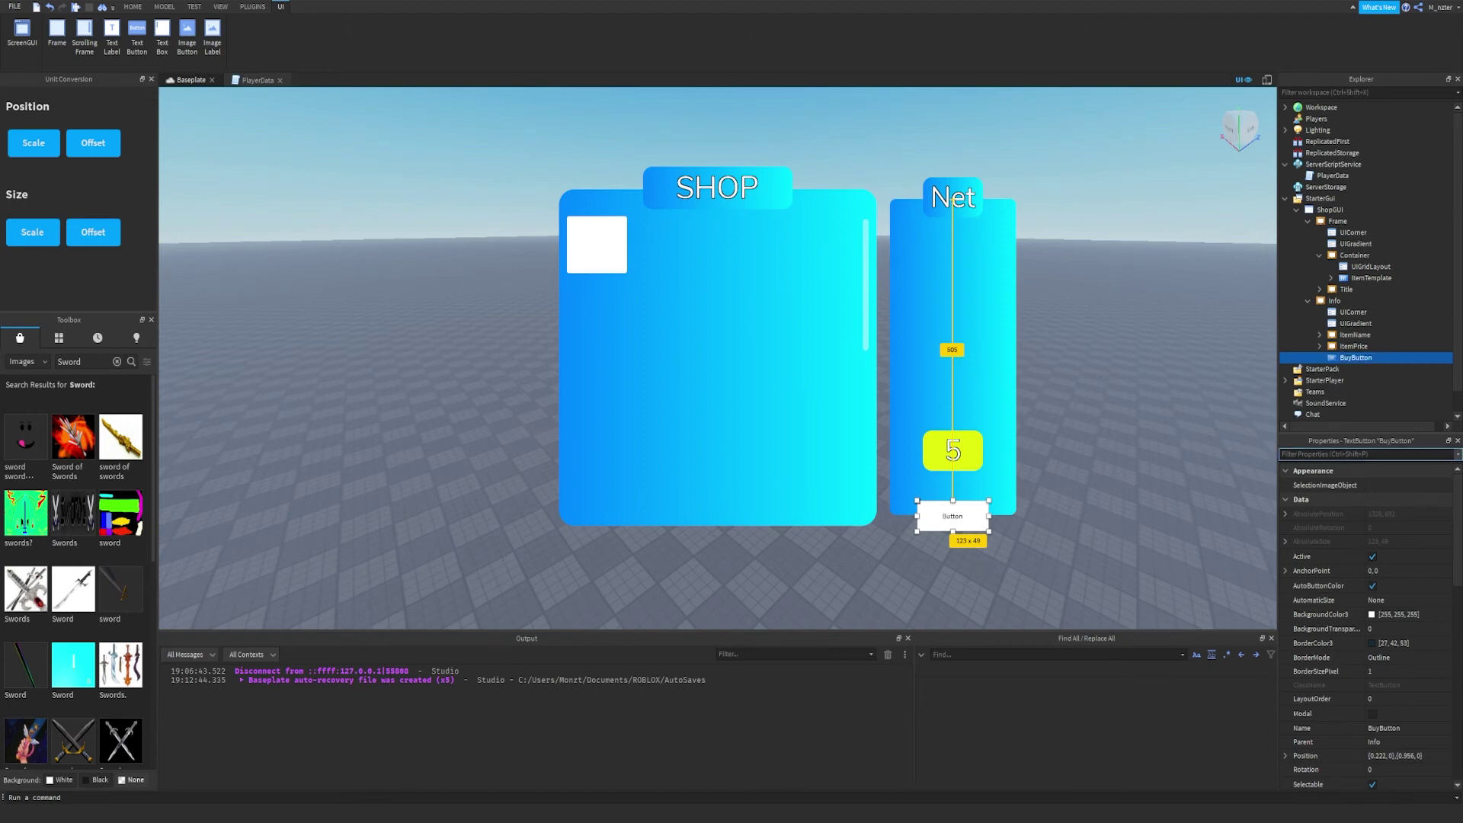
# Set the BuyButton's BackgroundColor3 to green, 76, 255, 0.
pyautogui.write('back')
pyautogui.click(1377, 485)
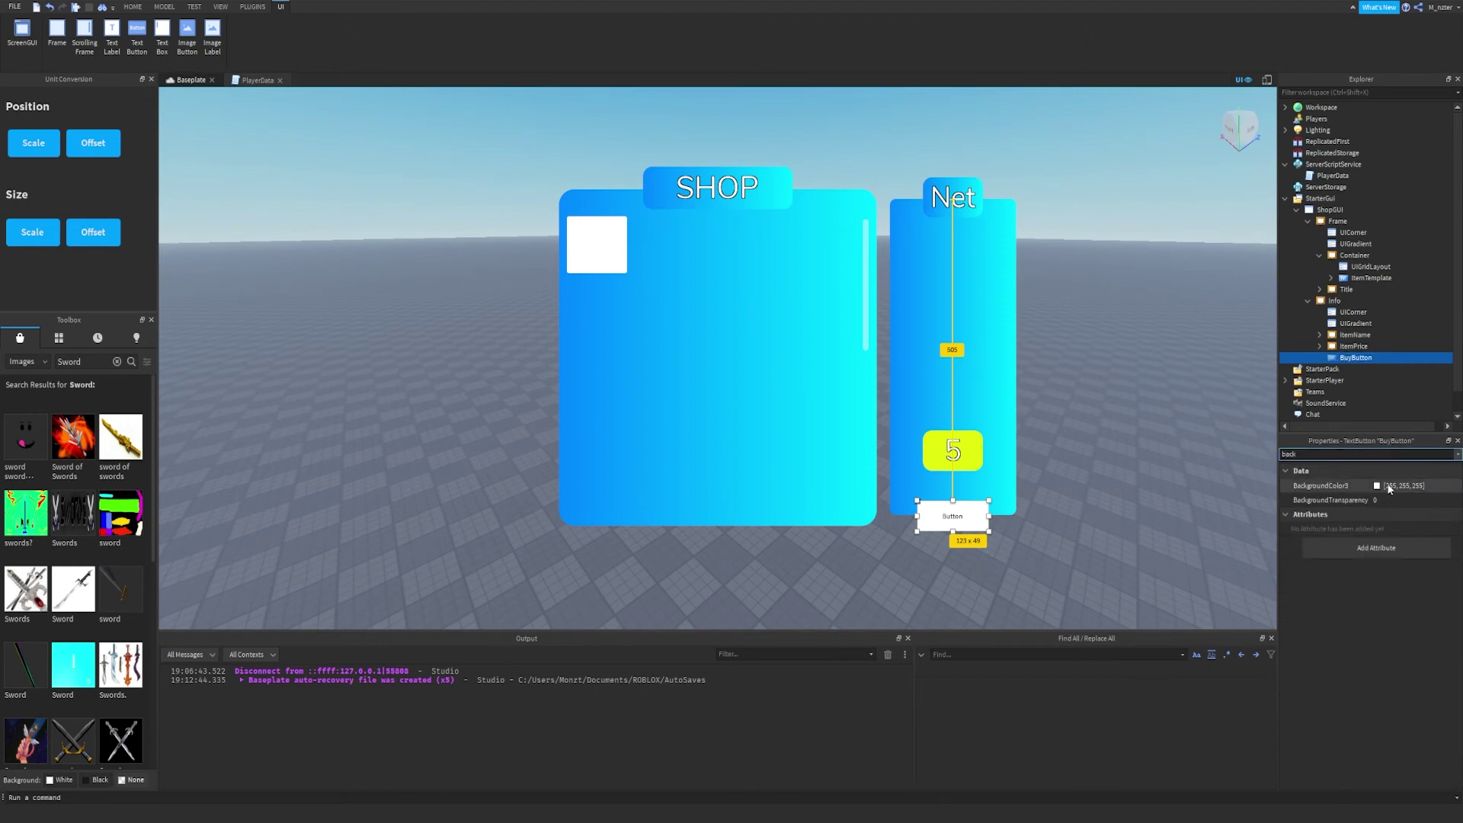
pyautogui.click(1377, 485)
pyautogui.moveTo(838, 364); pyautogui.dragTo(814, 308)
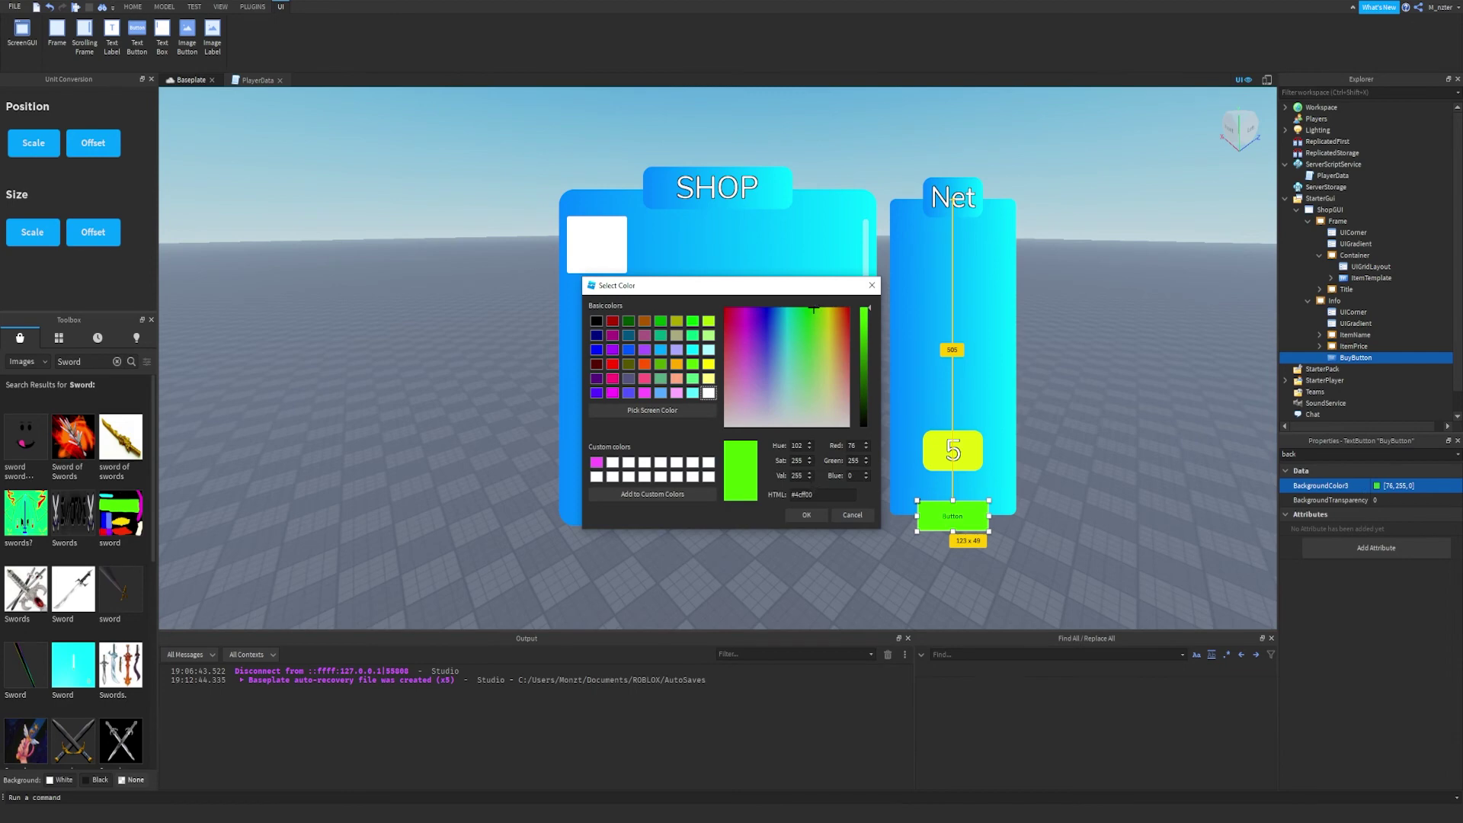
pyautogui.click(807, 516)
# Enable TextScaled on the BuyButton and set its TextColor3 to white, 255, 255, 255.
pyautogui.doubleClick(1369, 455)
pyautogui.write('text')
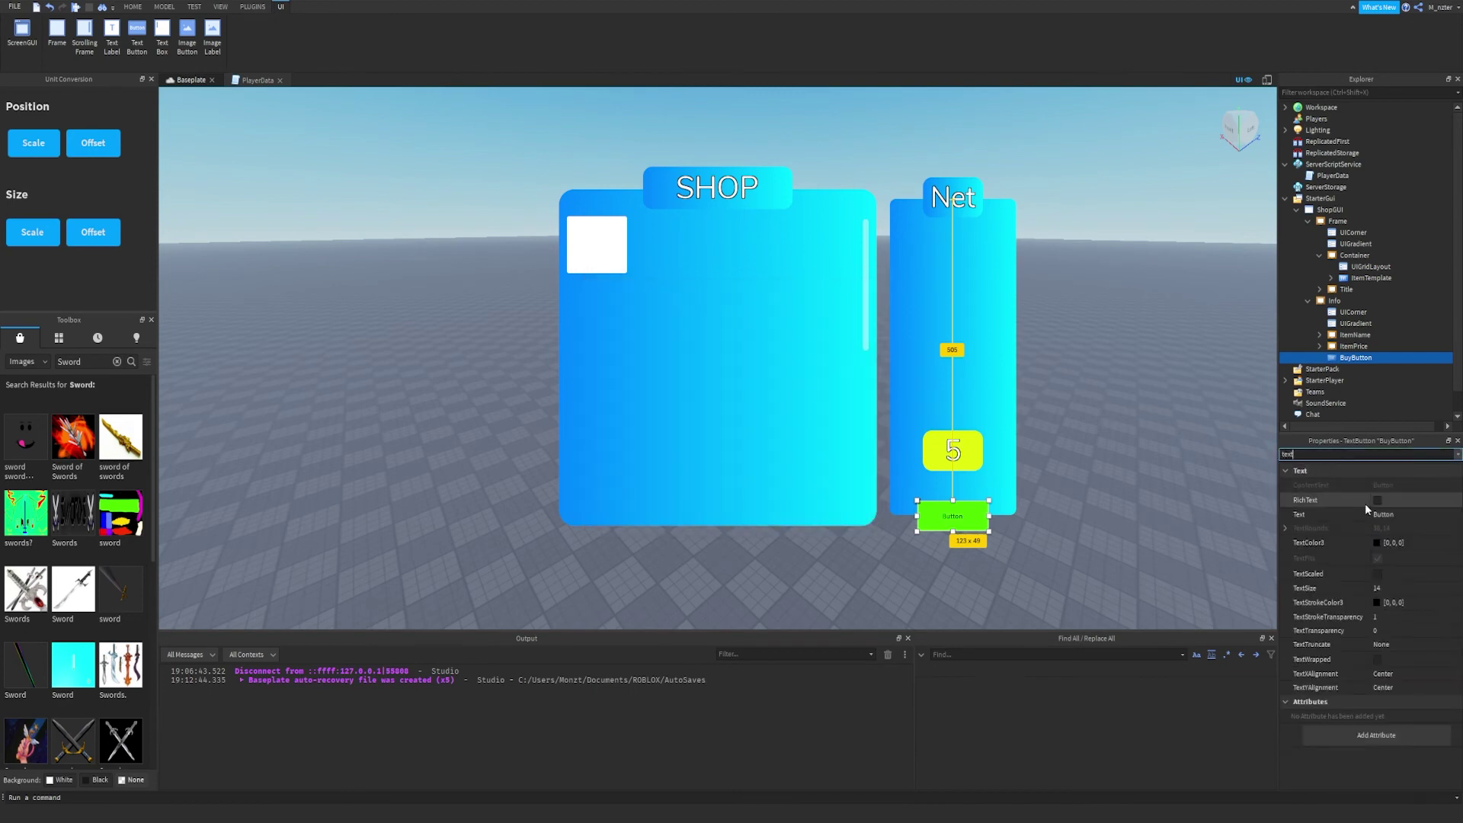
pyautogui.click(1377, 573)
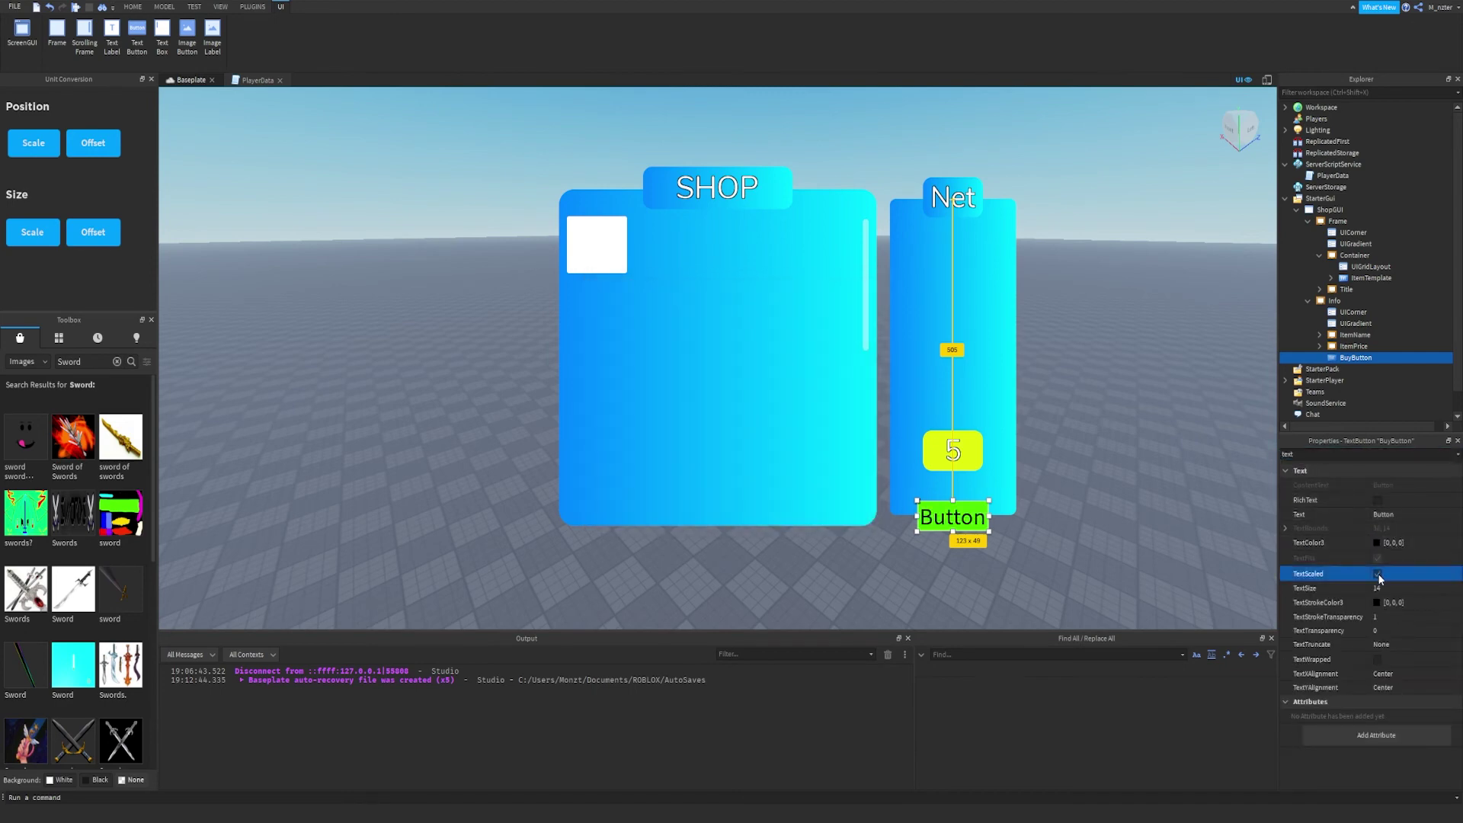
pyautogui.click(1377, 543)
pyautogui.click(1377, 543)
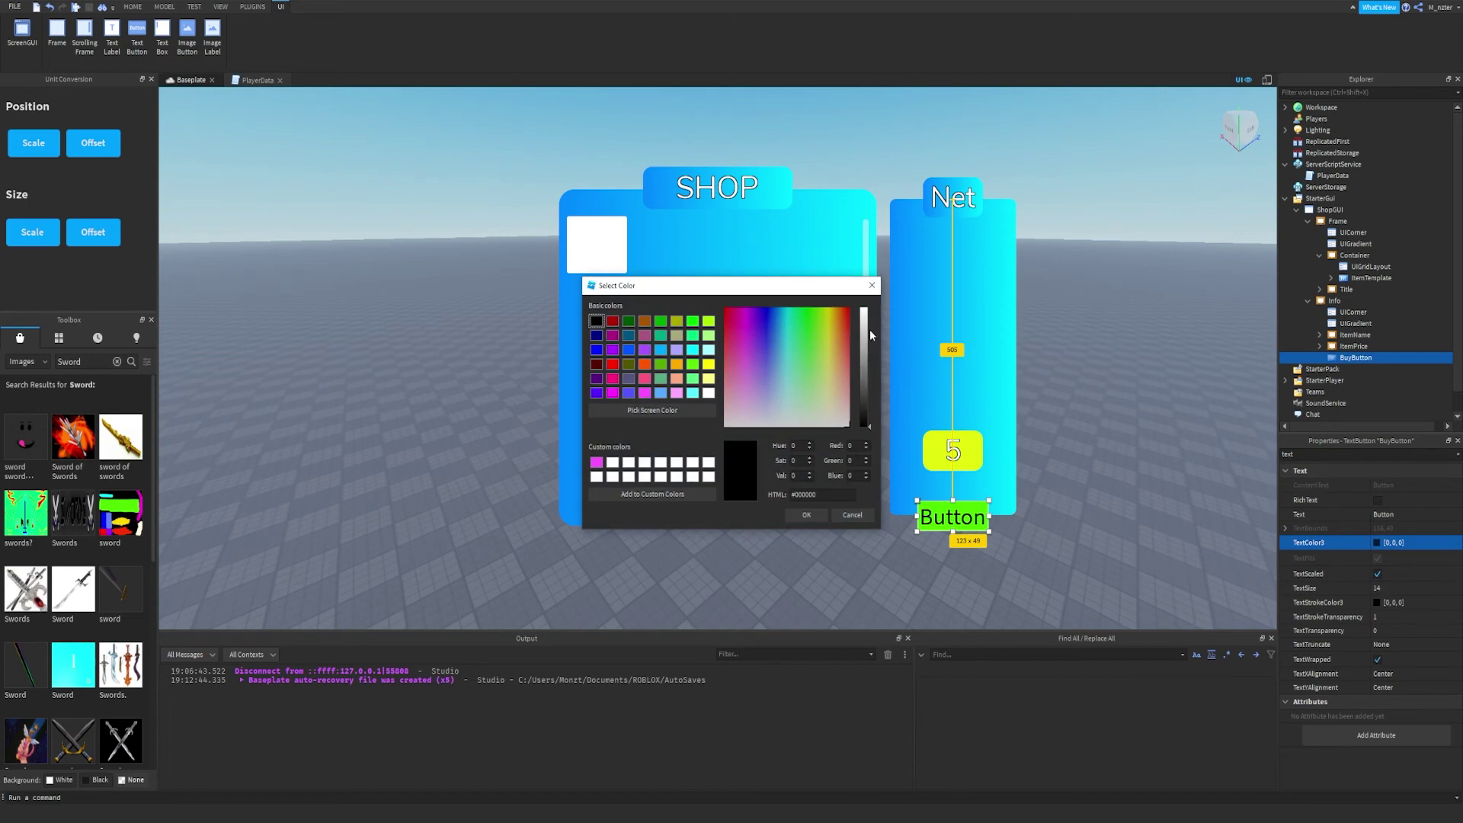
pyautogui.moveTo(870, 335); pyautogui.dragTo(869, 308)
pyautogui.click(807, 516)
# Set the BuyButton's TextStrokeTransparency to 0 and its Text to "BUY".
pyautogui.click(1388, 616)
pyautogui.write('0')
pyautogui.press('Return')
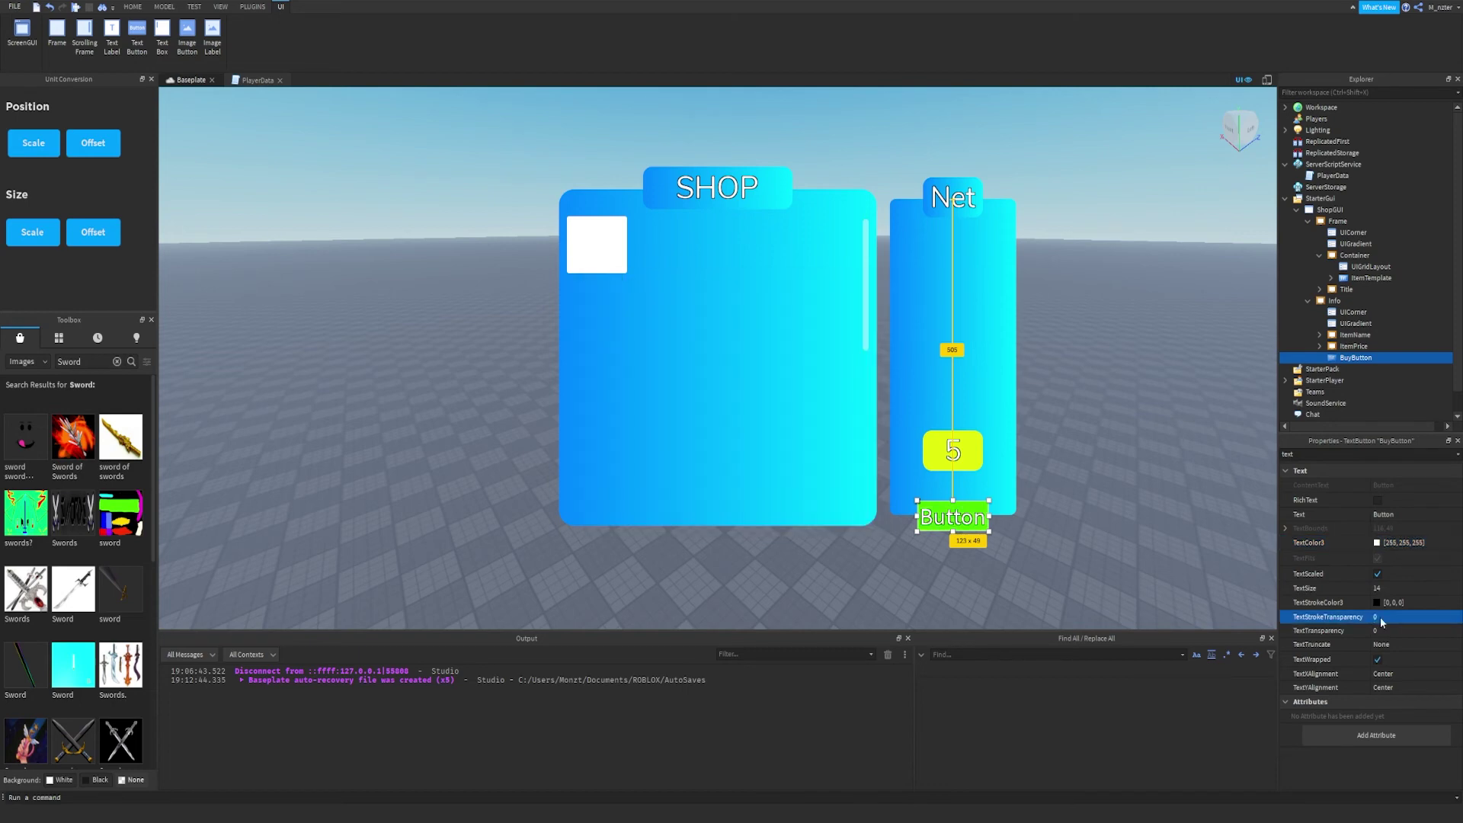
pyautogui.click(1415, 517)
pyautogui.write('BUY')
pyautogui.press('Return')
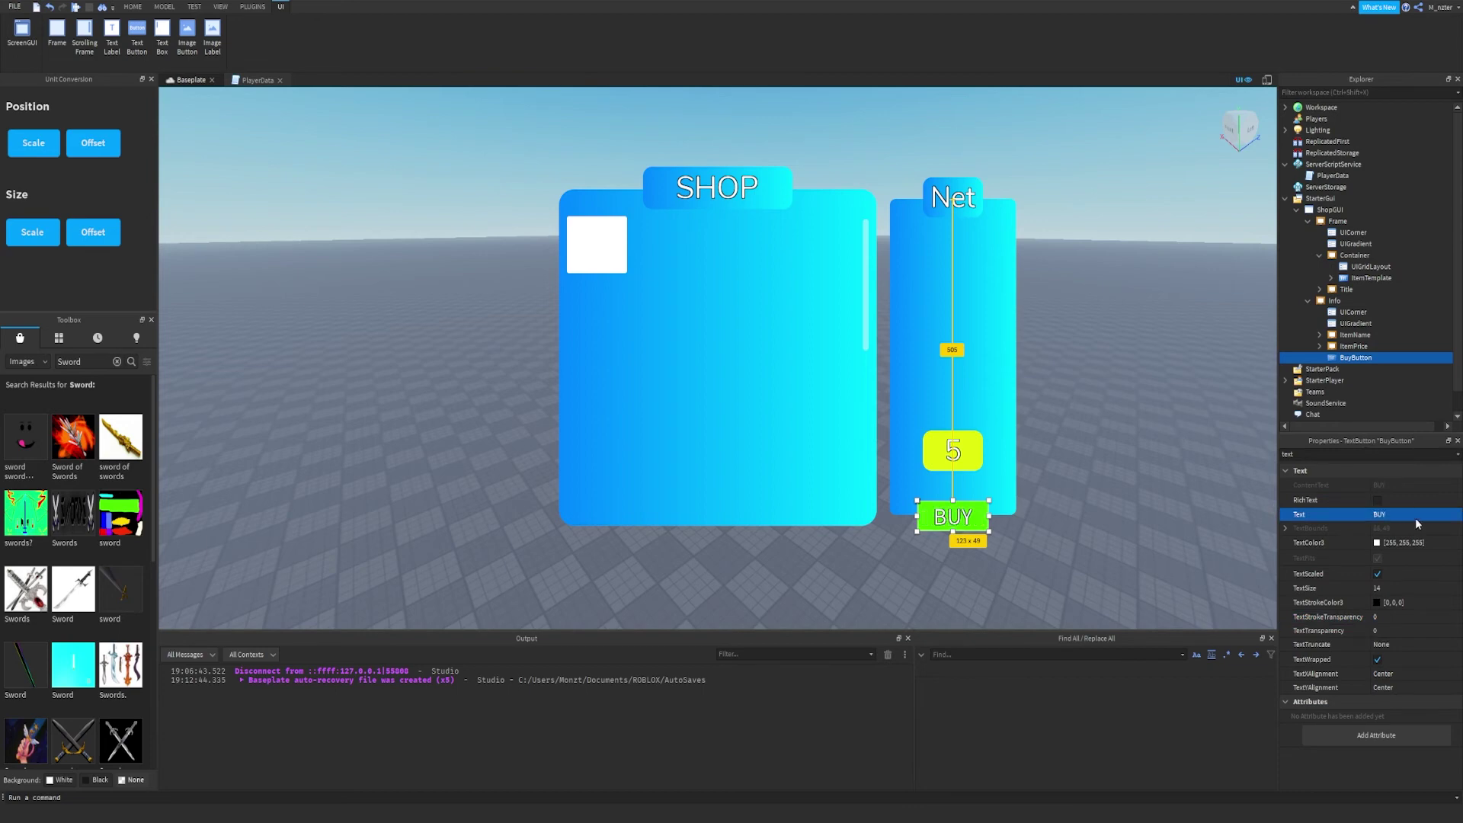
# Change the BuyButton's Font to Oswald.
pyautogui.click(1397, 455)
pyautogui.write('font')
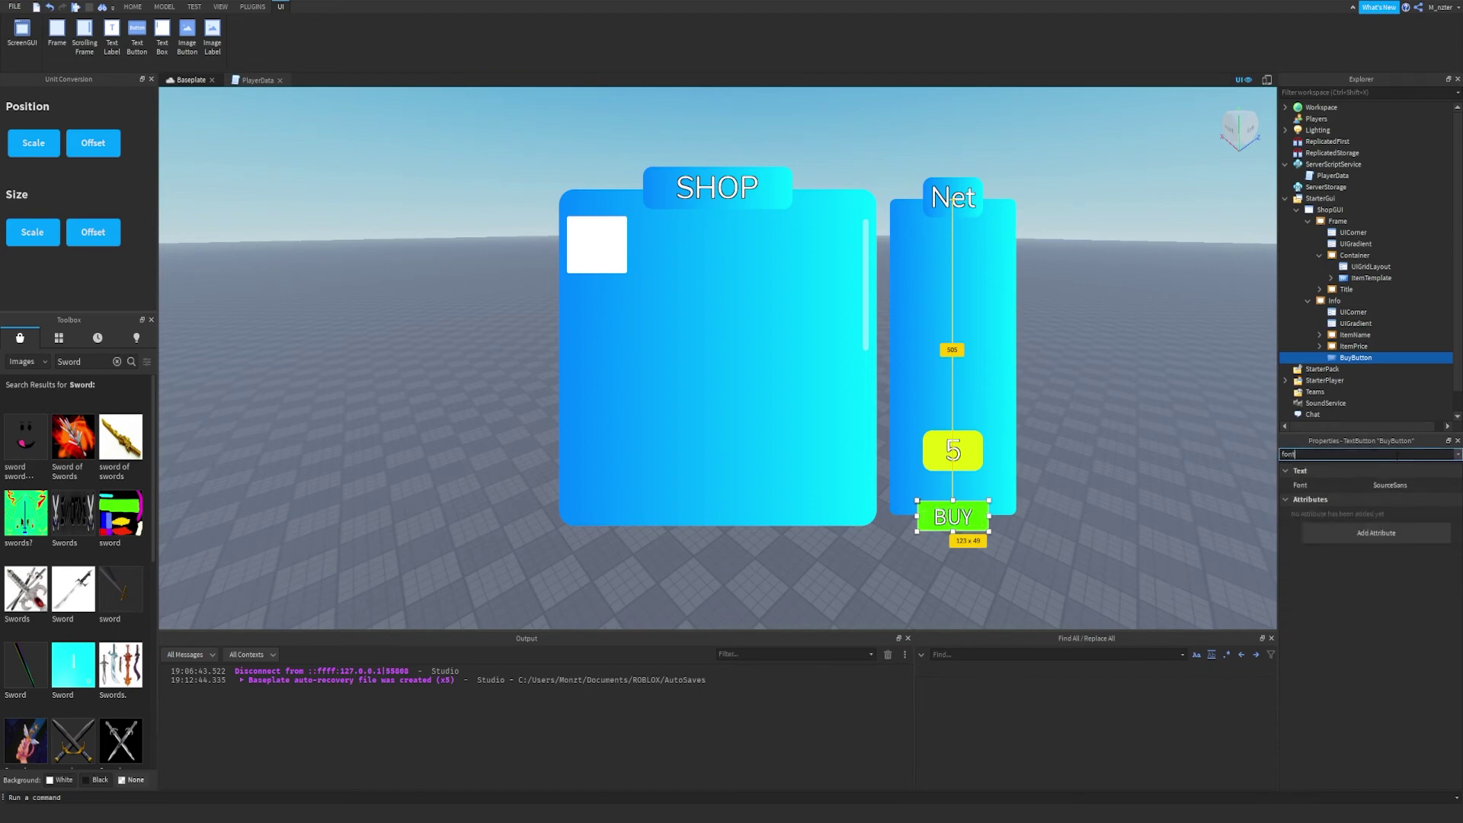
pyautogui.click(1389, 484)
pyautogui.click(1382, 515)
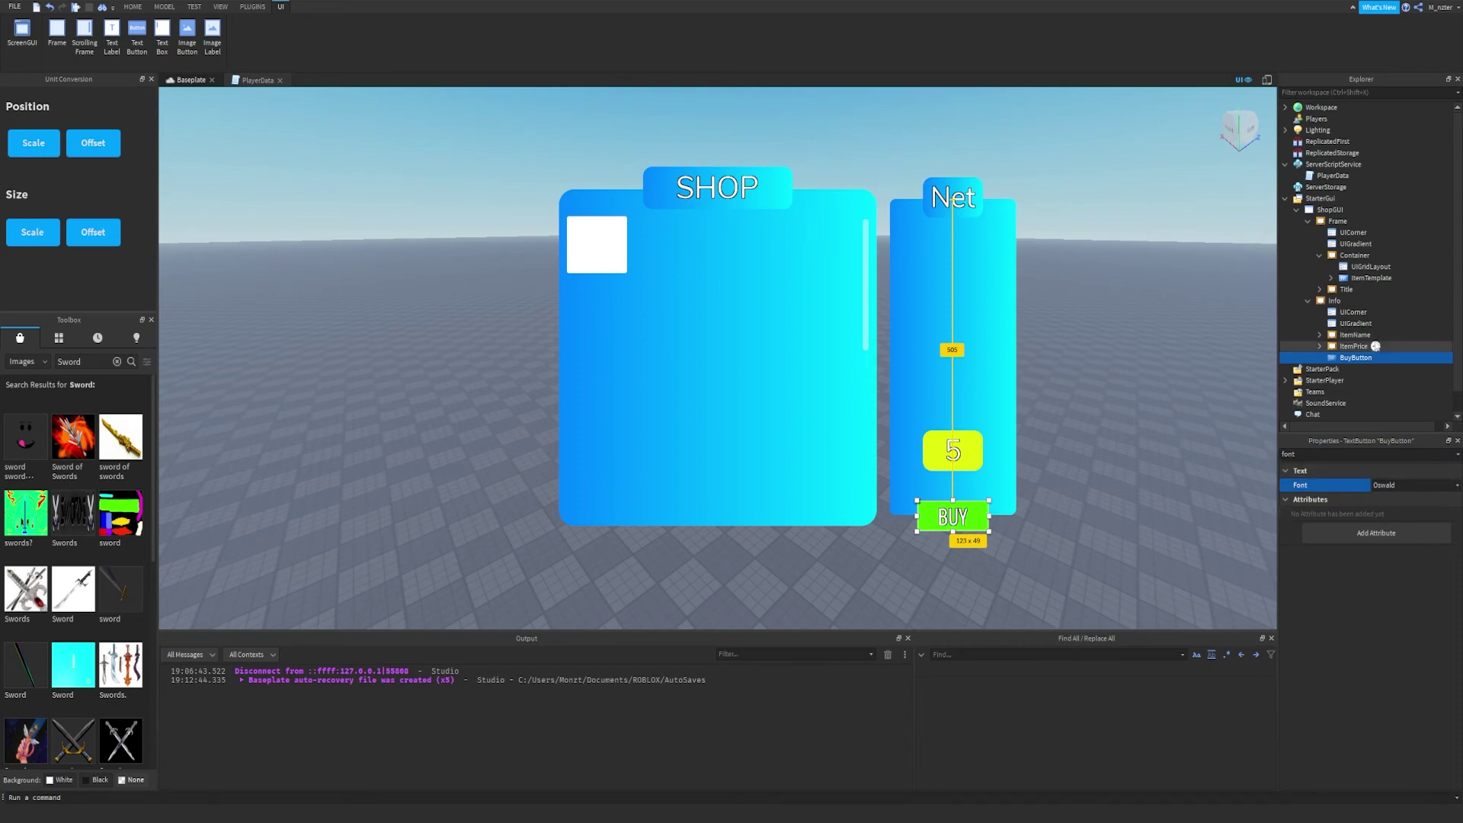
# Duplicate Info's UICorner and move the copy into the BuyButton.
pyautogui.click(1384, 313)
pyautogui.hotkey('ctrl', 'd')
pyautogui.moveTo(1365, 324); pyautogui.dragTo(1364, 369)
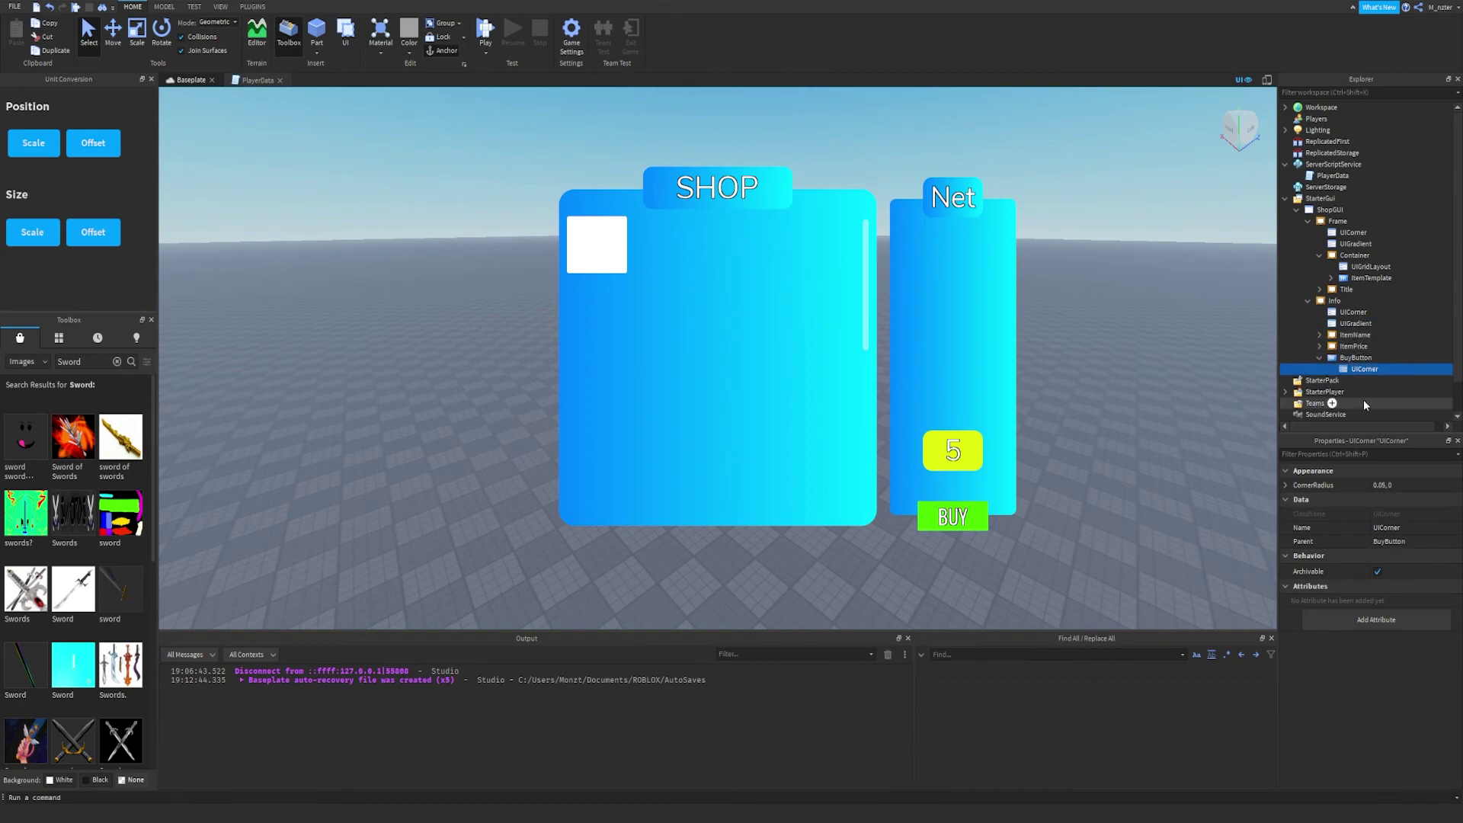
# Set the CornerRadius Scale of the BuyButton's UICorner to 0.2.
pyautogui.click(1285, 486)
pyautogui.click(1395, 500)
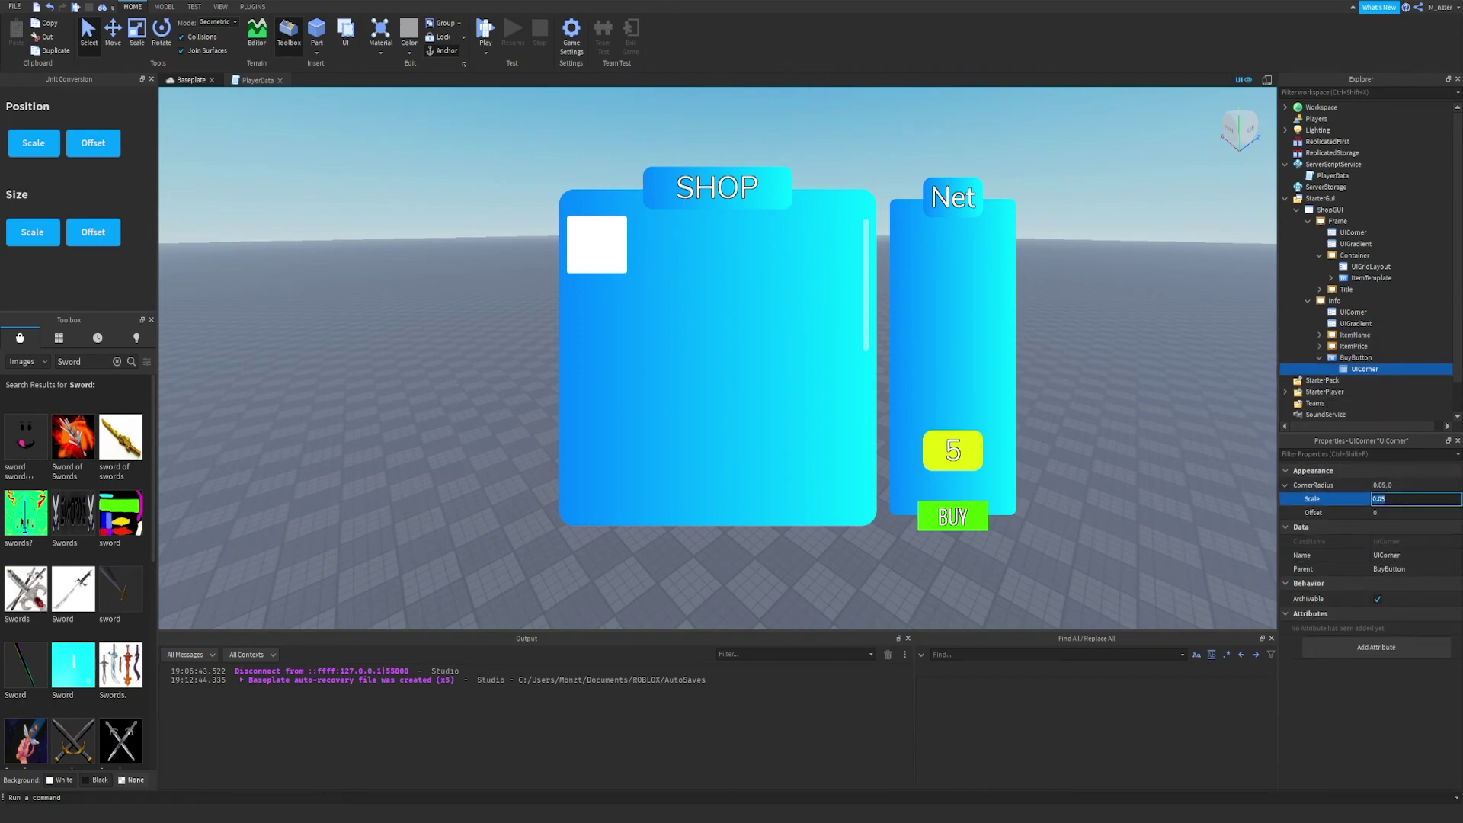
pyautogui.write('0.')
pyautogui.write('2')
pyautogui.press('Return')
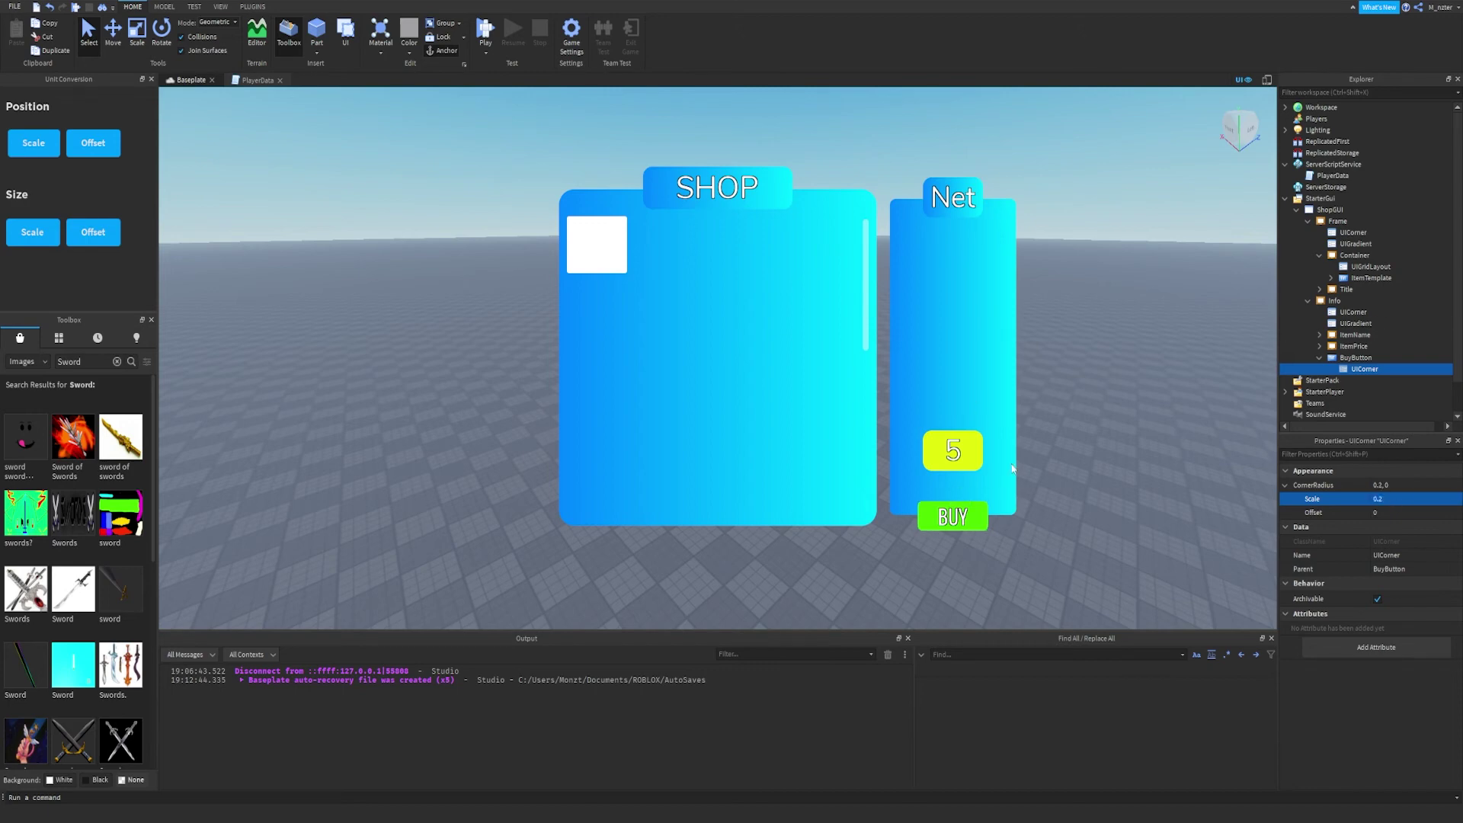
# Convert the BuyButton's Size to Scale units with the unit conversion plugin.
pyautogui.click(957, 521)
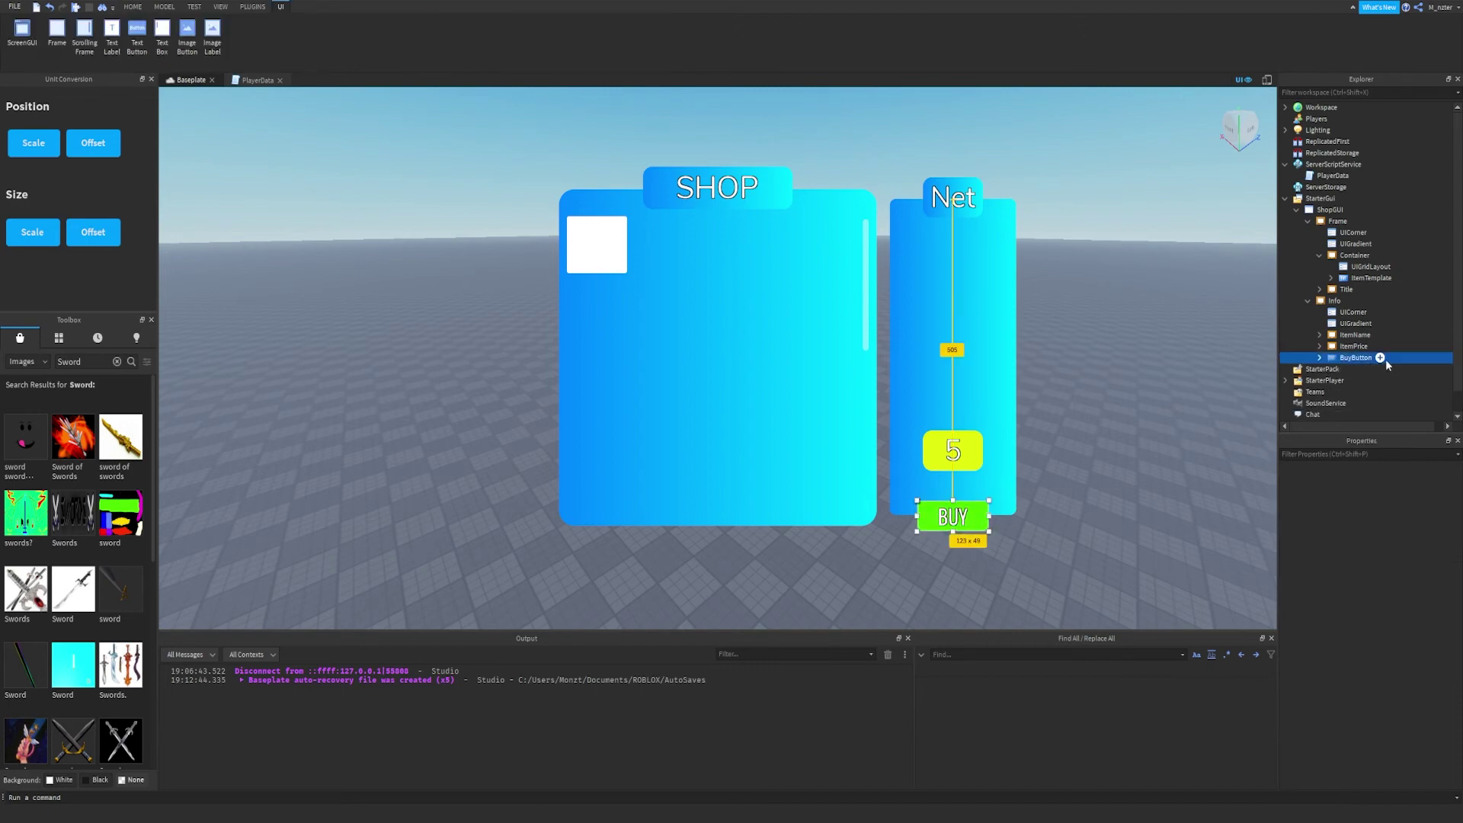
pyautogui.click(44, 236)
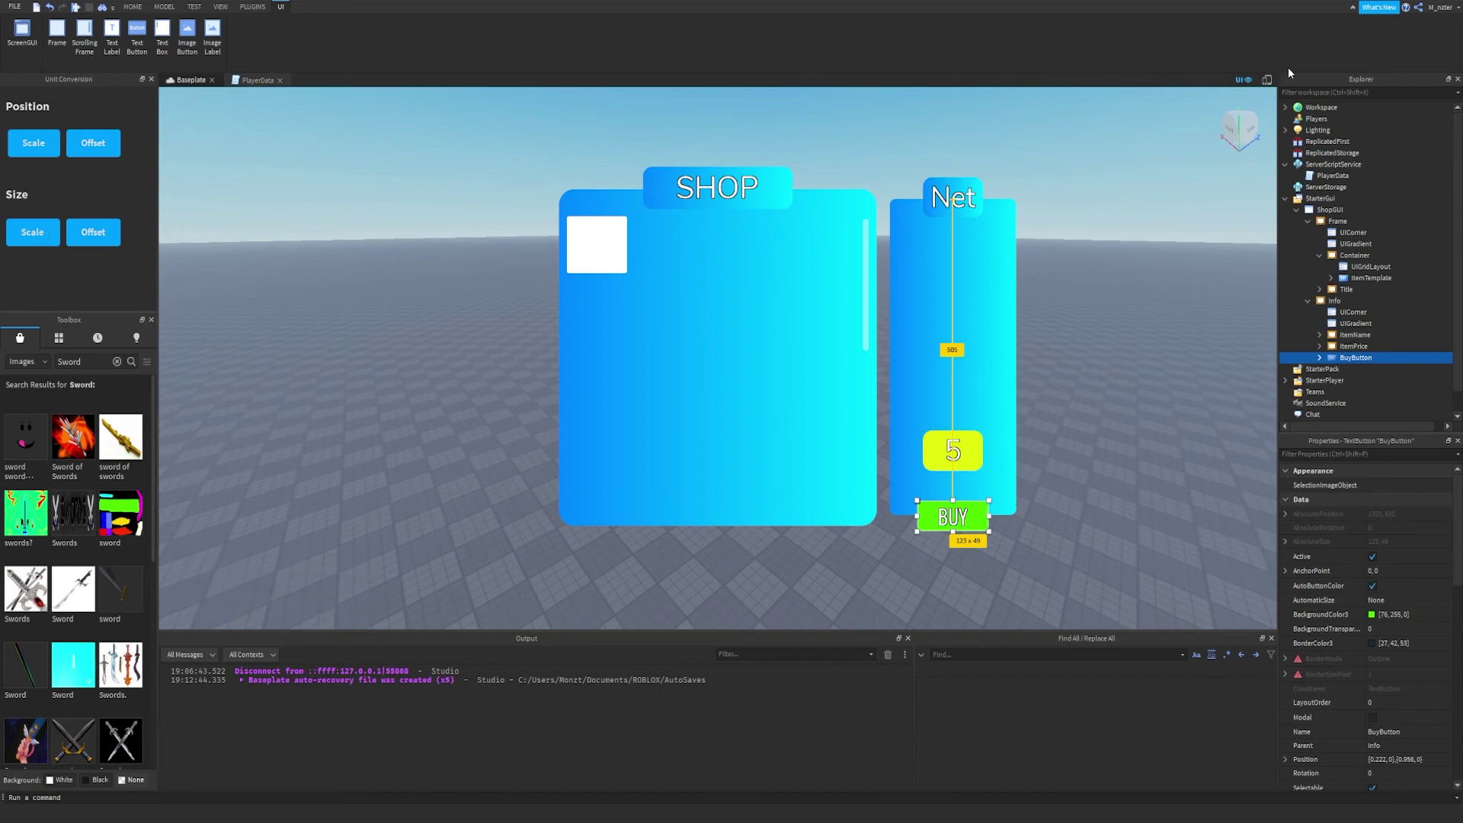
# Preview the shop GUI in the device emulator on the iPhone 4S to examine its scaling.
pyautogui.click(1267, 80)
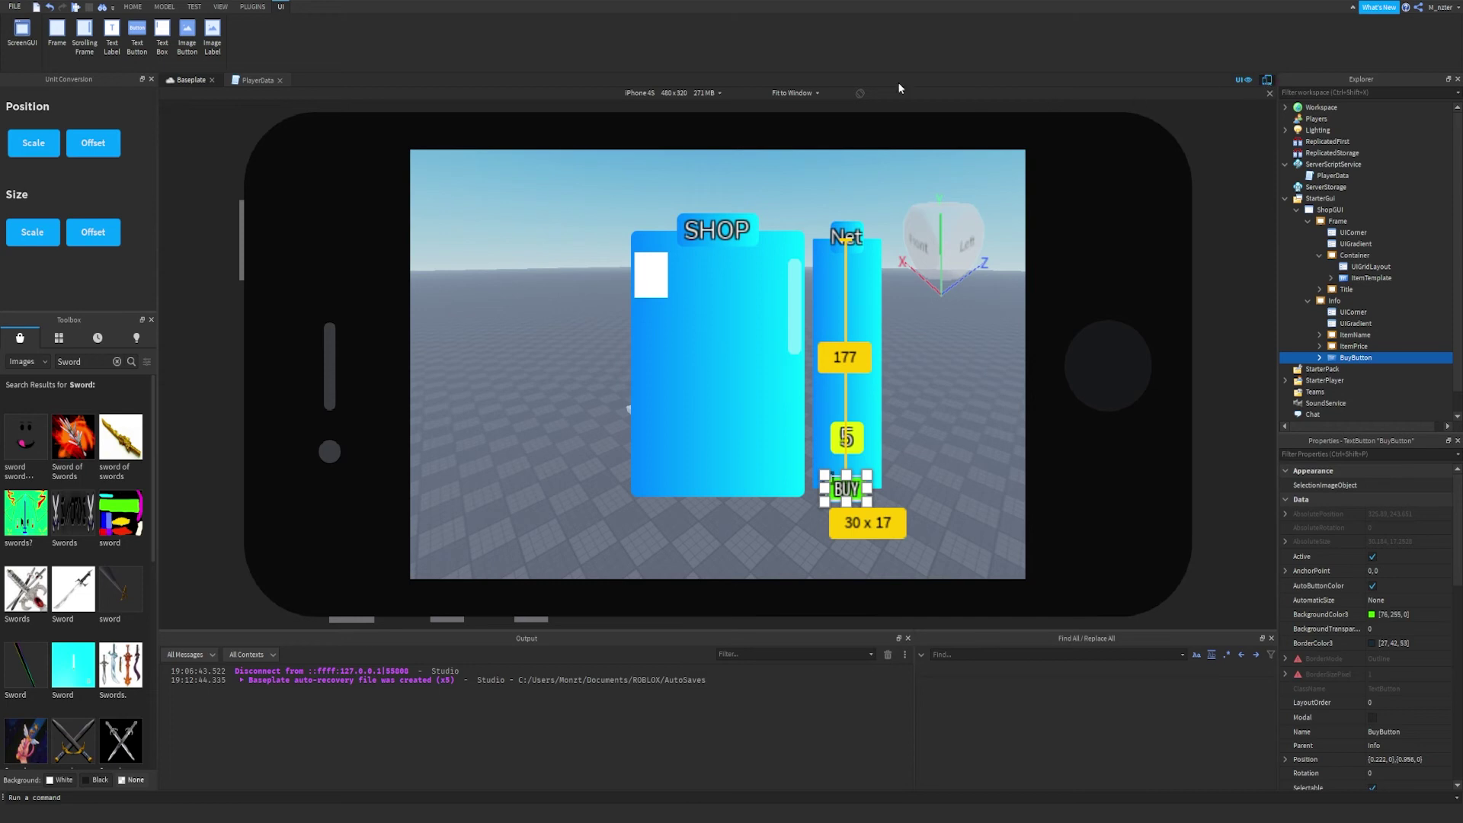
pyautogui.click(703, 92)
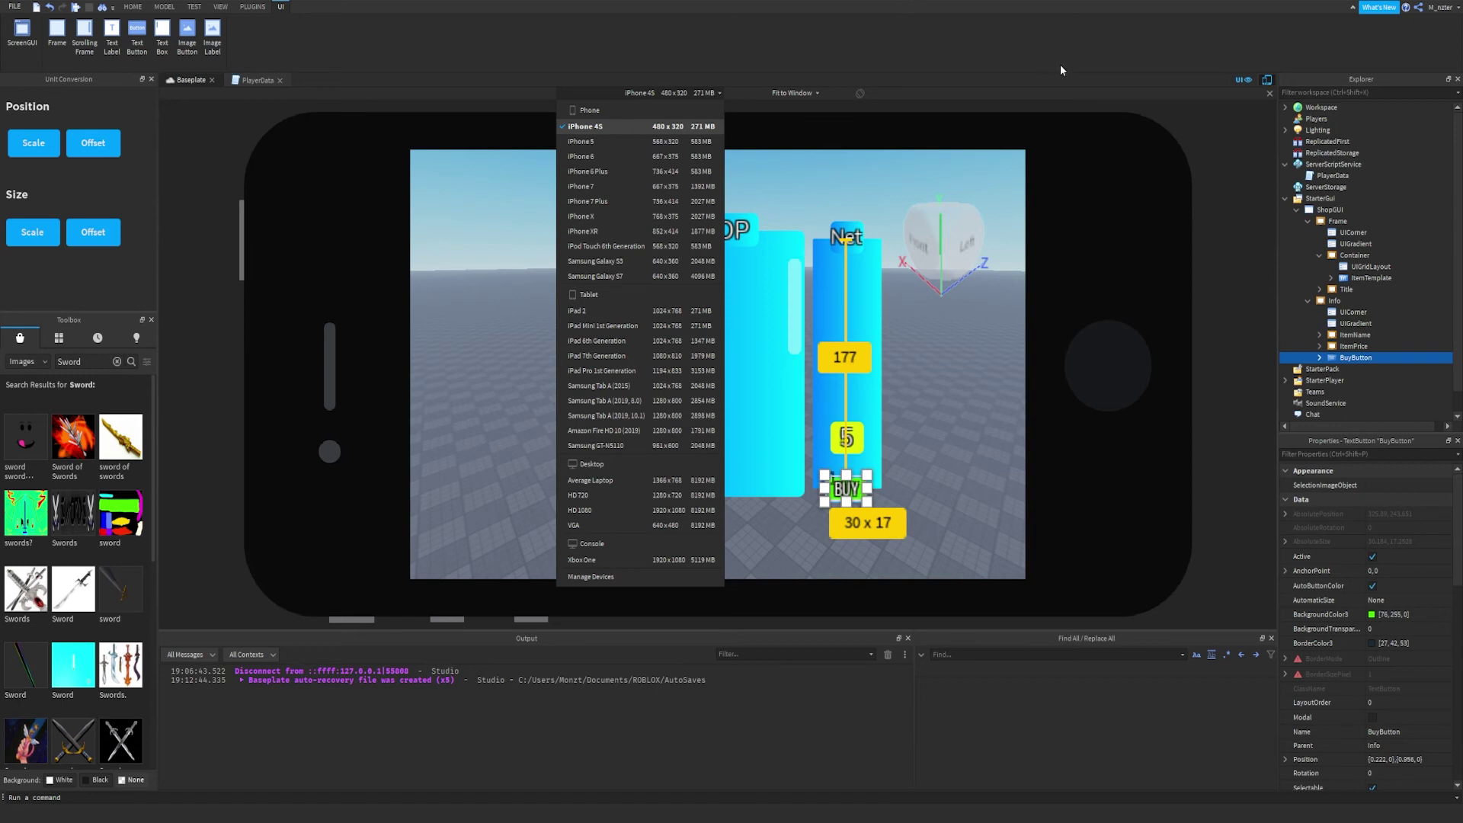
pyautogui.click(627, 126)
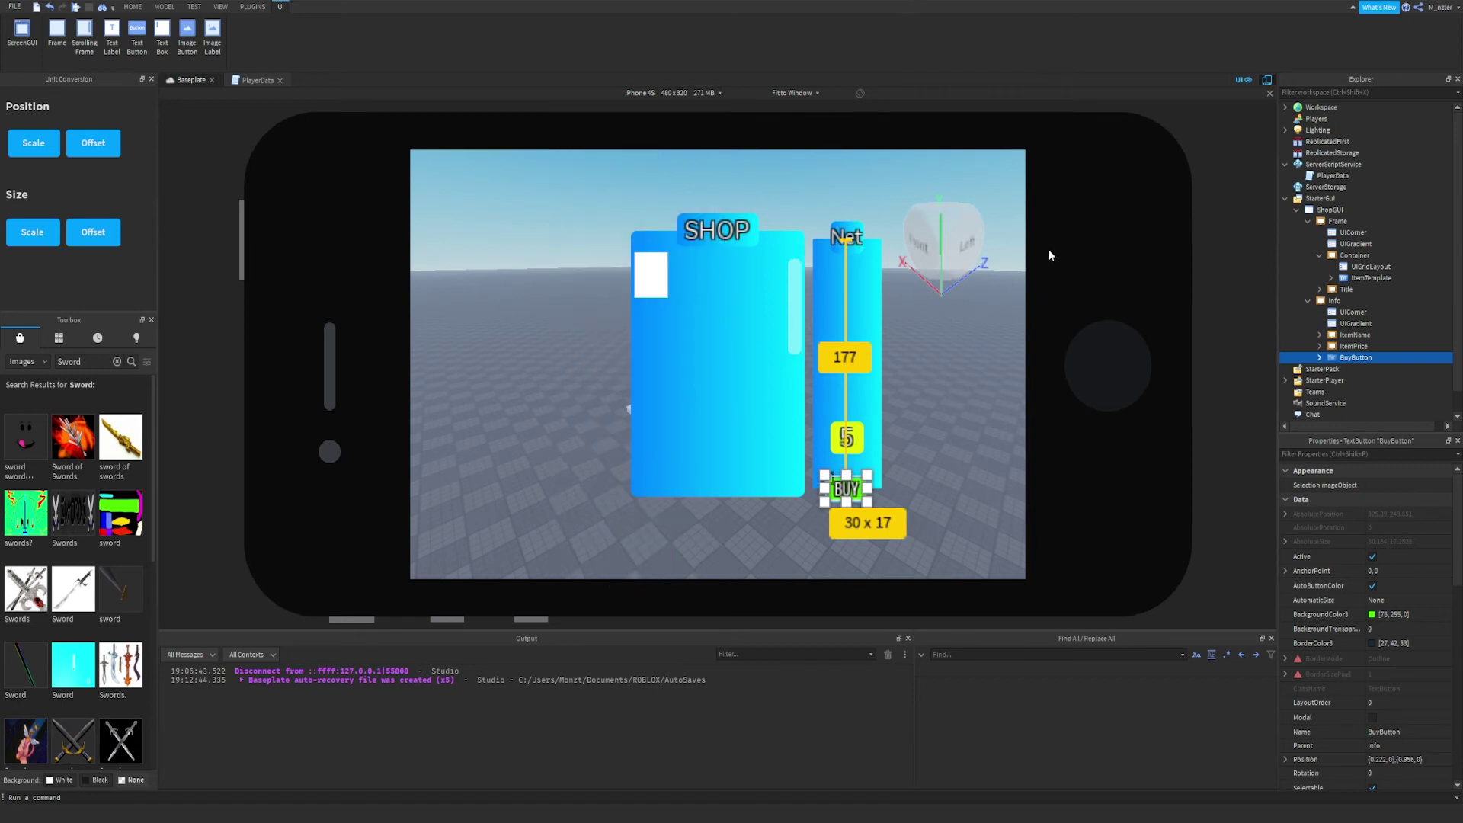
# Exit the device preview and add an ImageLabel to the Info frame.
pyautogui.click(1268, 79)
pyautogui.click(1349, 301)
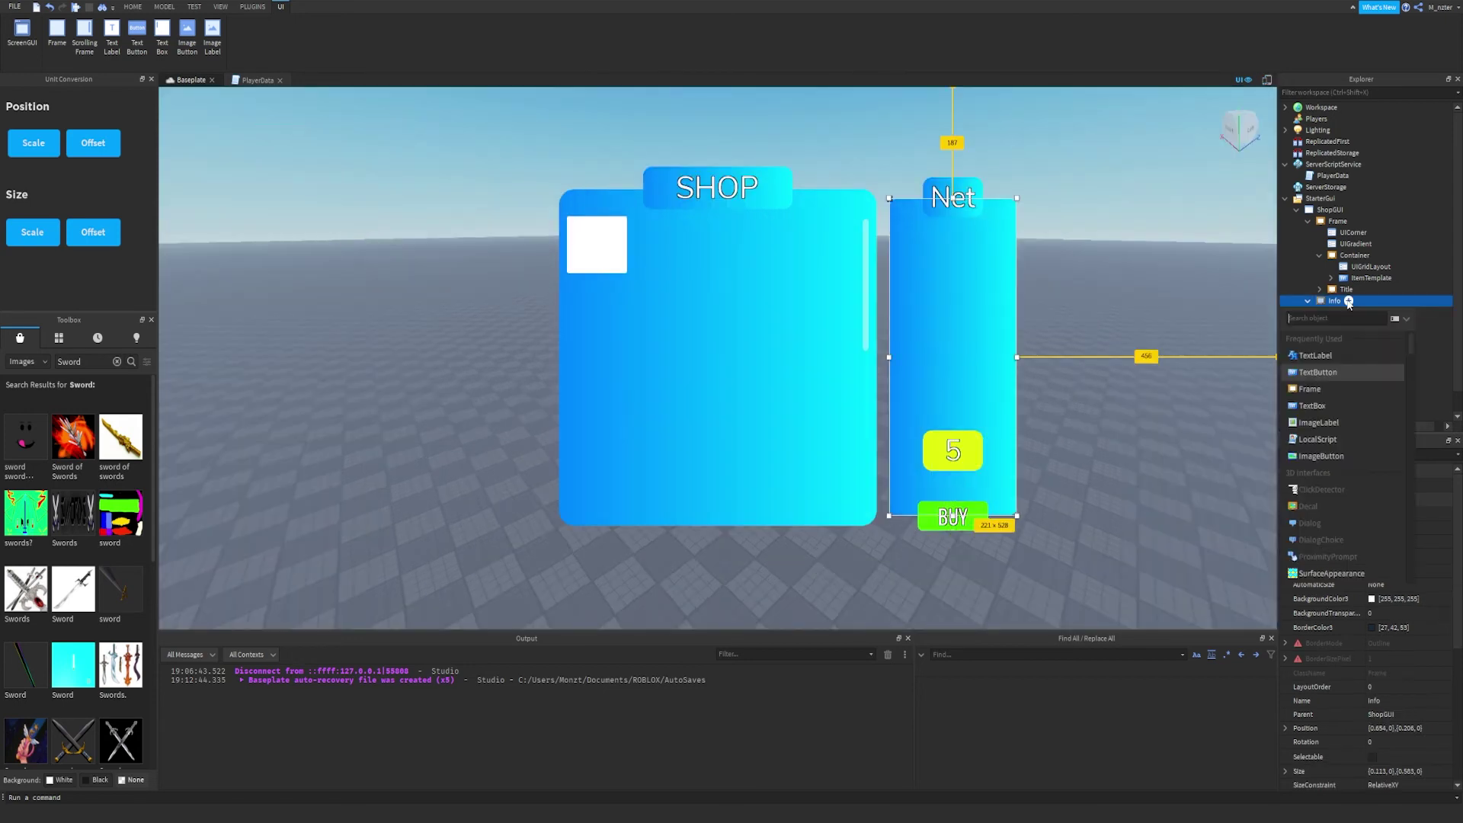
pyautogui.write('Image')
pyautogui.click(1318, 338)
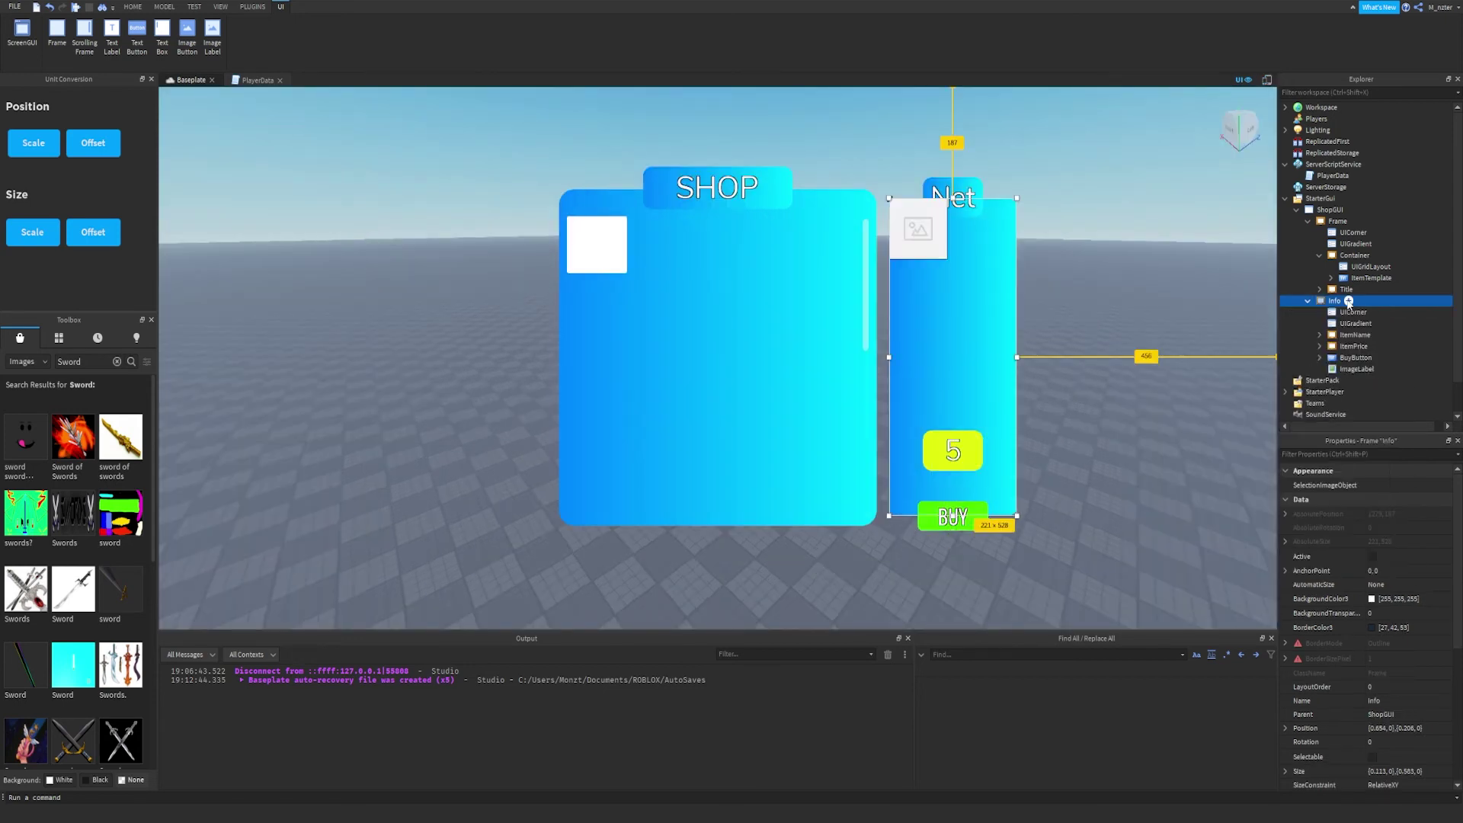
# Centre the ImageLabel below the item name, convert its size to Scale and widen it to about 134 x 100 px.
pyautogui.moveTo(934, 241); pyautogui.dragTo(972, 277)
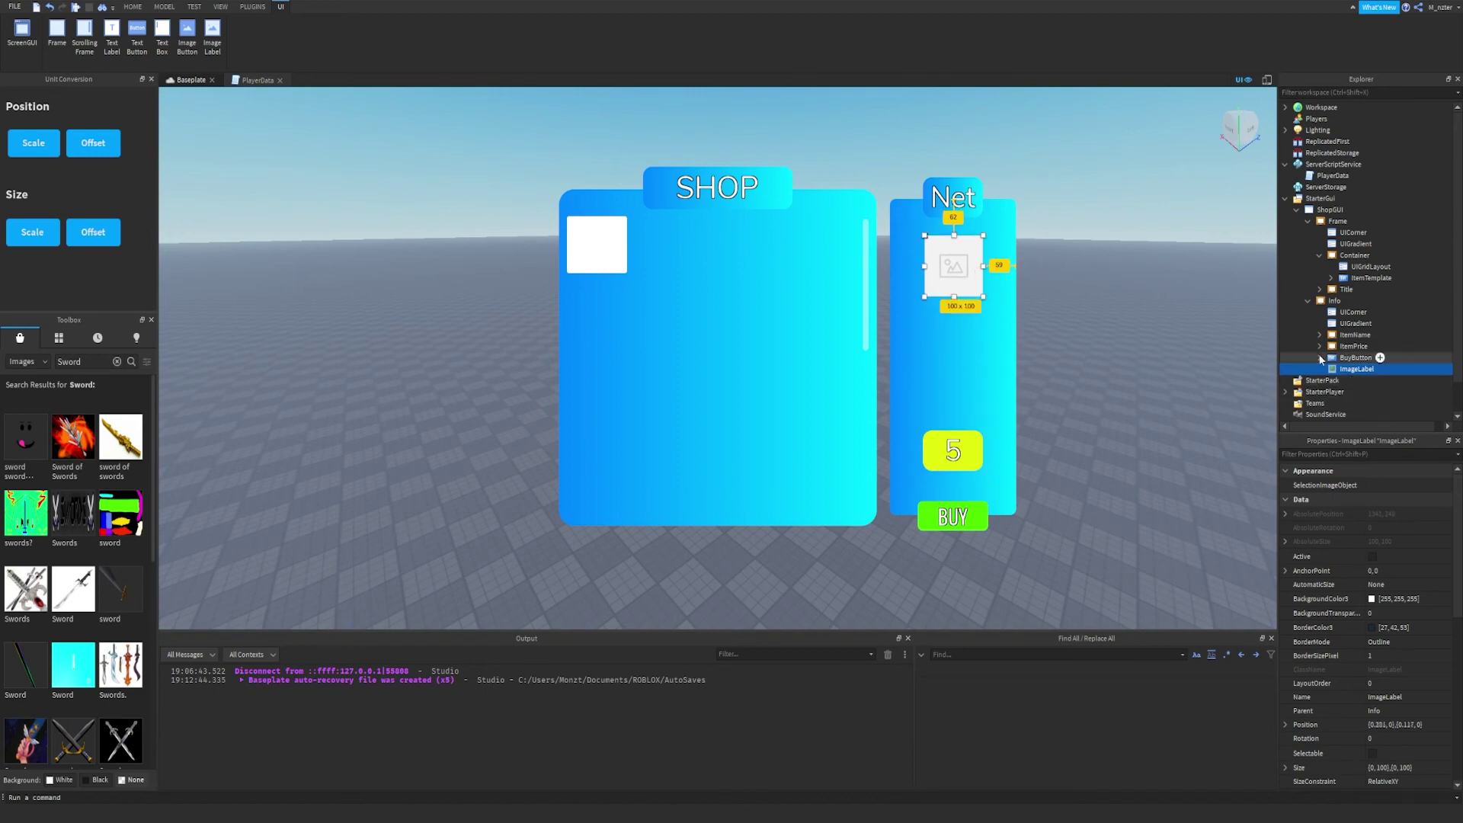
pyautogui.click(48, 230)
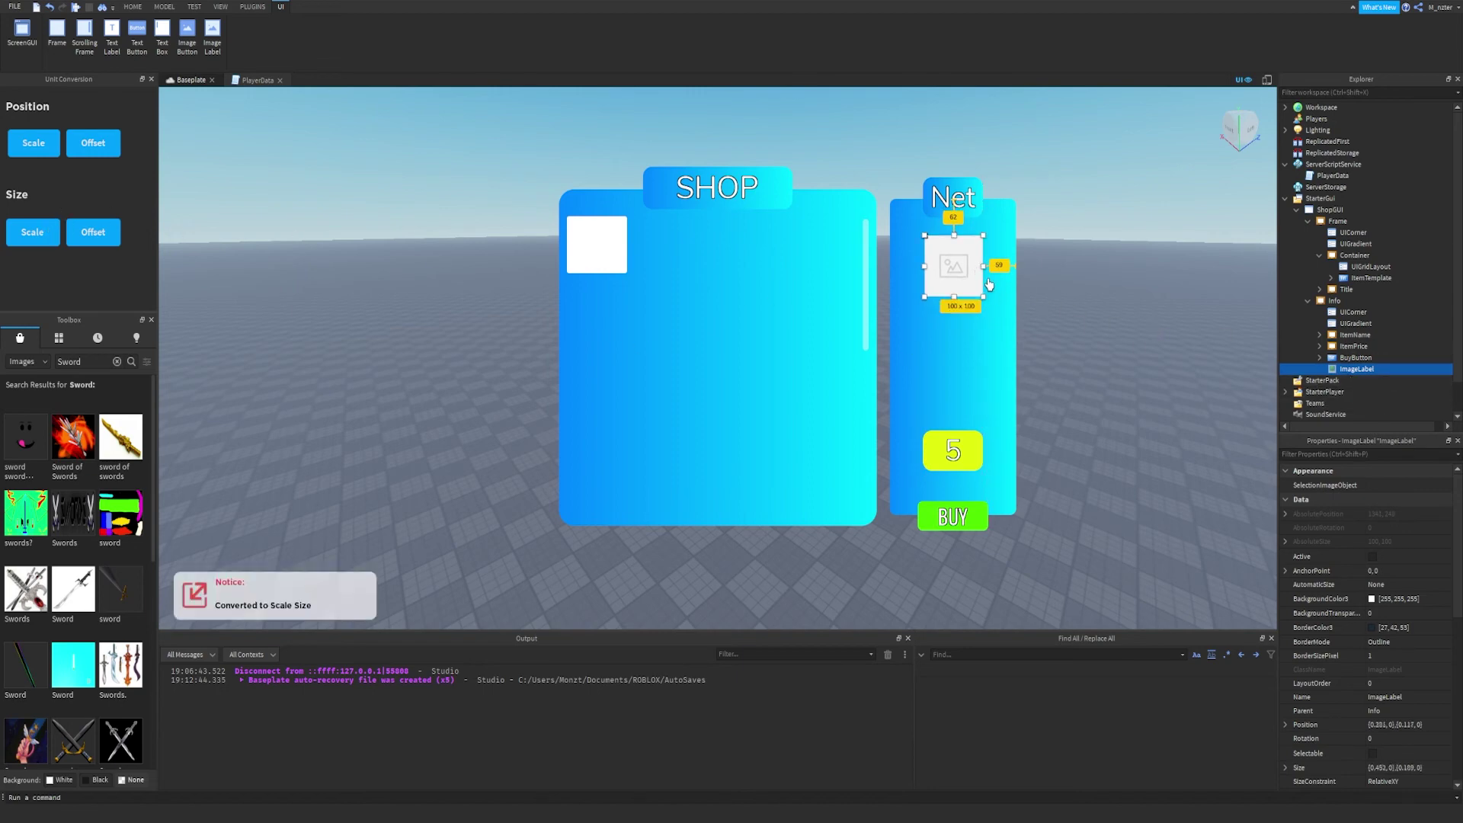
pyautogui.moveTo(983, 267); pyautogui.dragTo(952, 264)
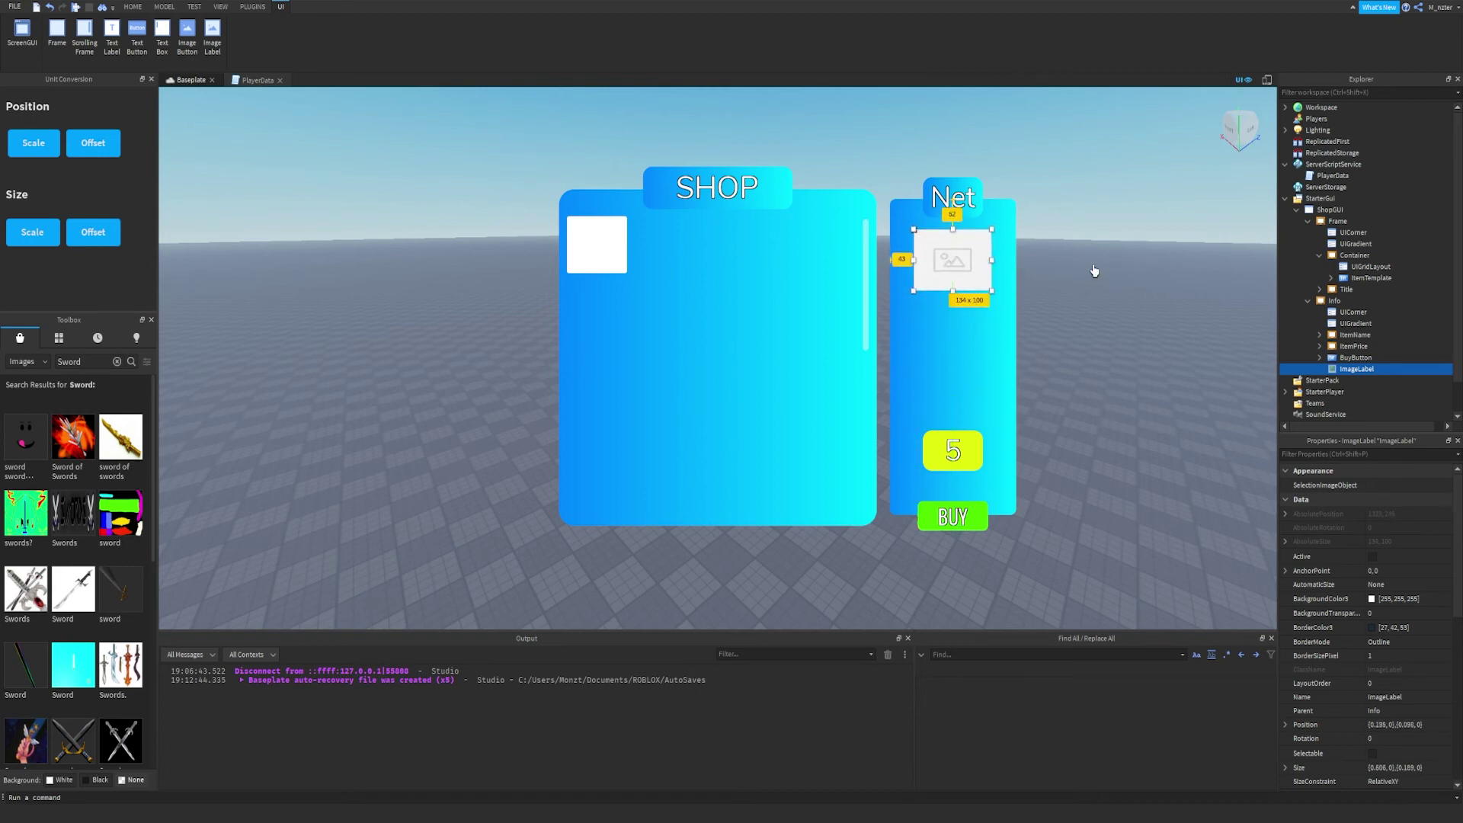
# Rename the Info frame's ImageLabel as ItemImage.
pyautogui.doubleClick(1357, 368)
pyautogui.write('ItemImage')
pyautogui.press('Return')
# Add a scale-sized ViewportFrame of about 134 x 100 px to Info, placed exactly over ItemImage.
pyautogui.click(1351, 301)
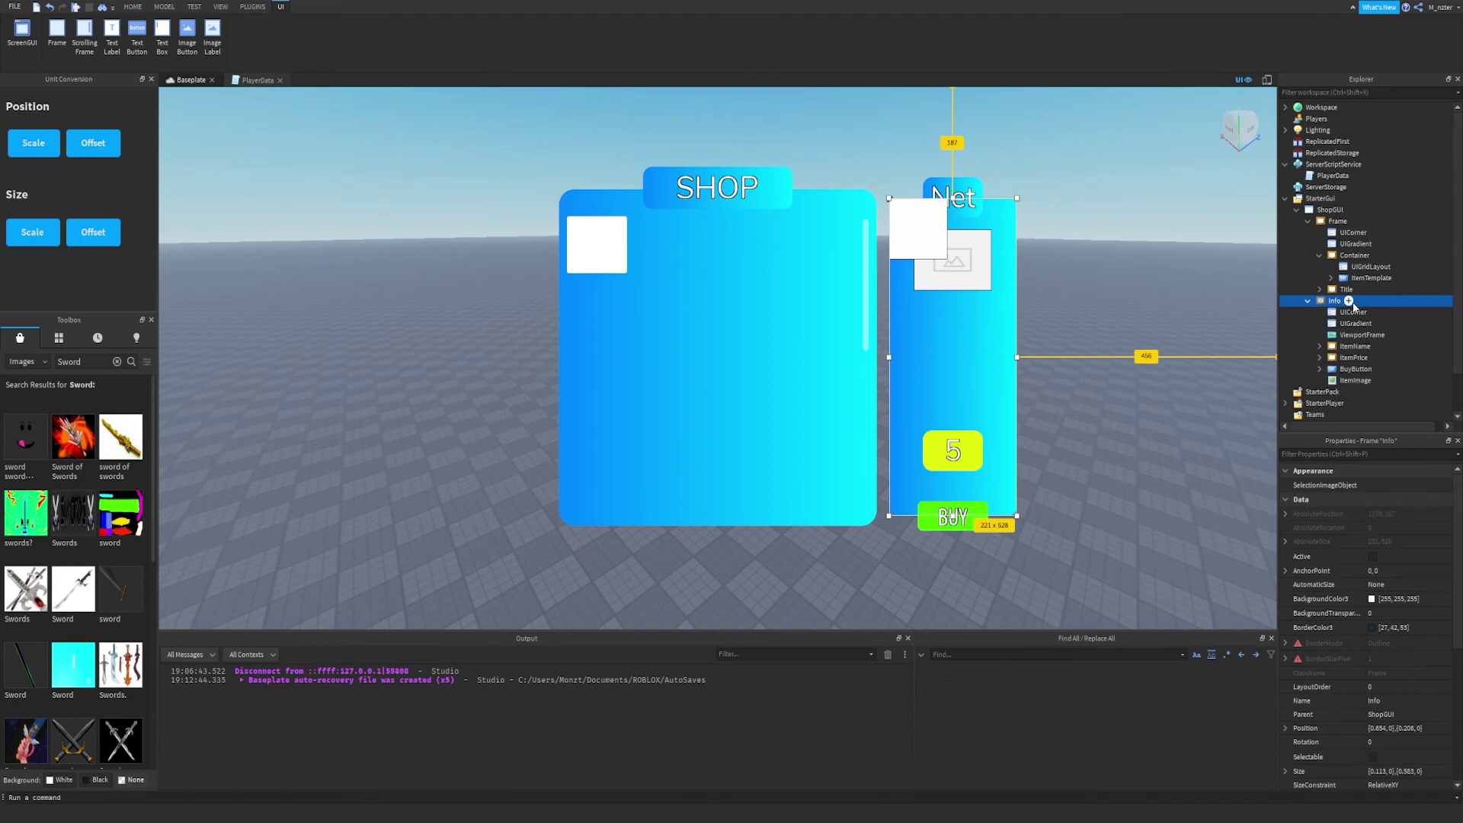
pyautogui.click(1409, 334)
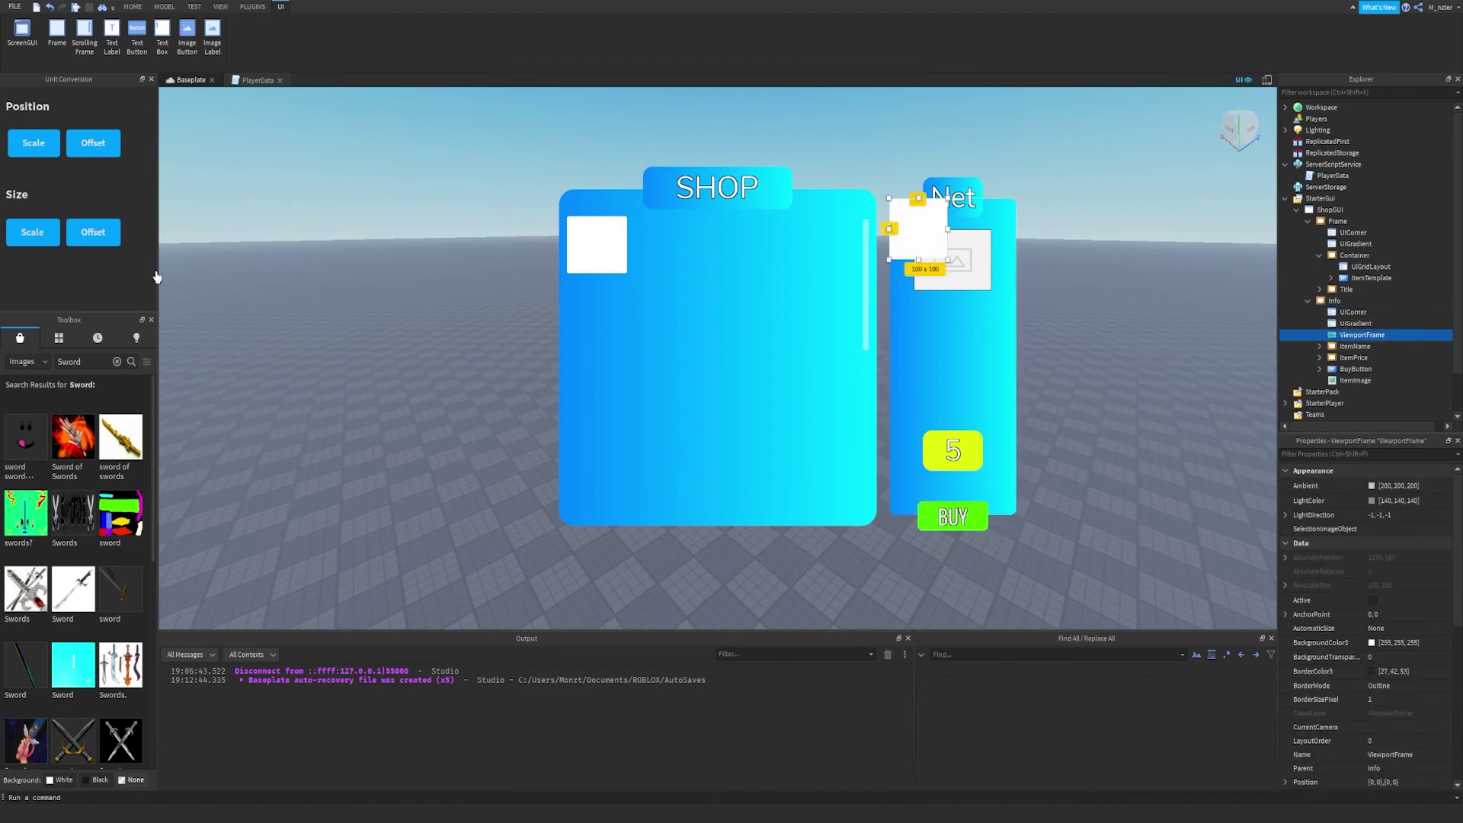
pyautogui.click(52, 240)
pyautogui.moveTo(920, 243); pyautogui.dragTo(987, 268)
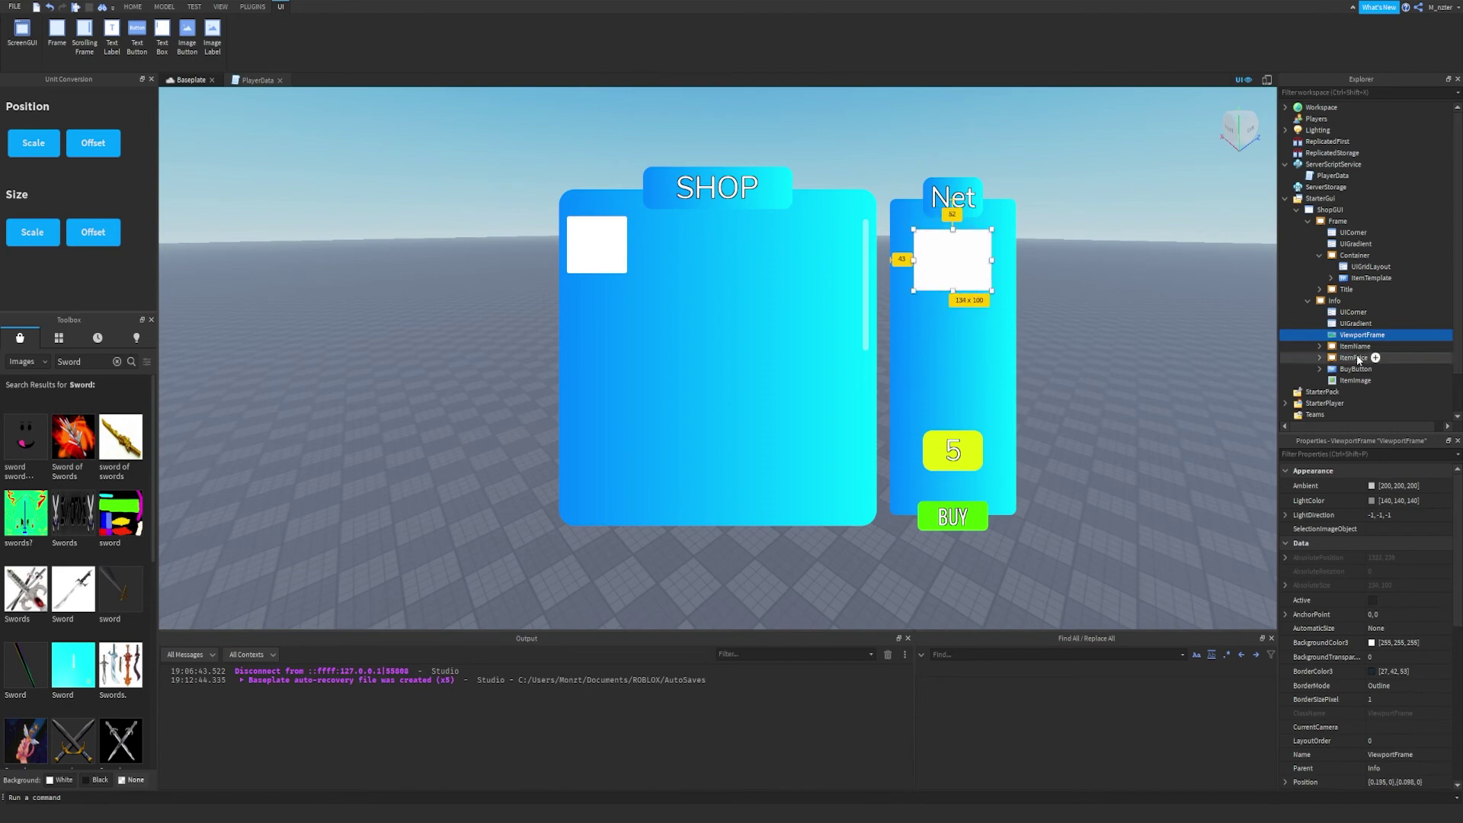
# Turn off the Visible property of ItemImage.
pyautogui.click(1394, 379)
pyautogui.click(1390, 454)
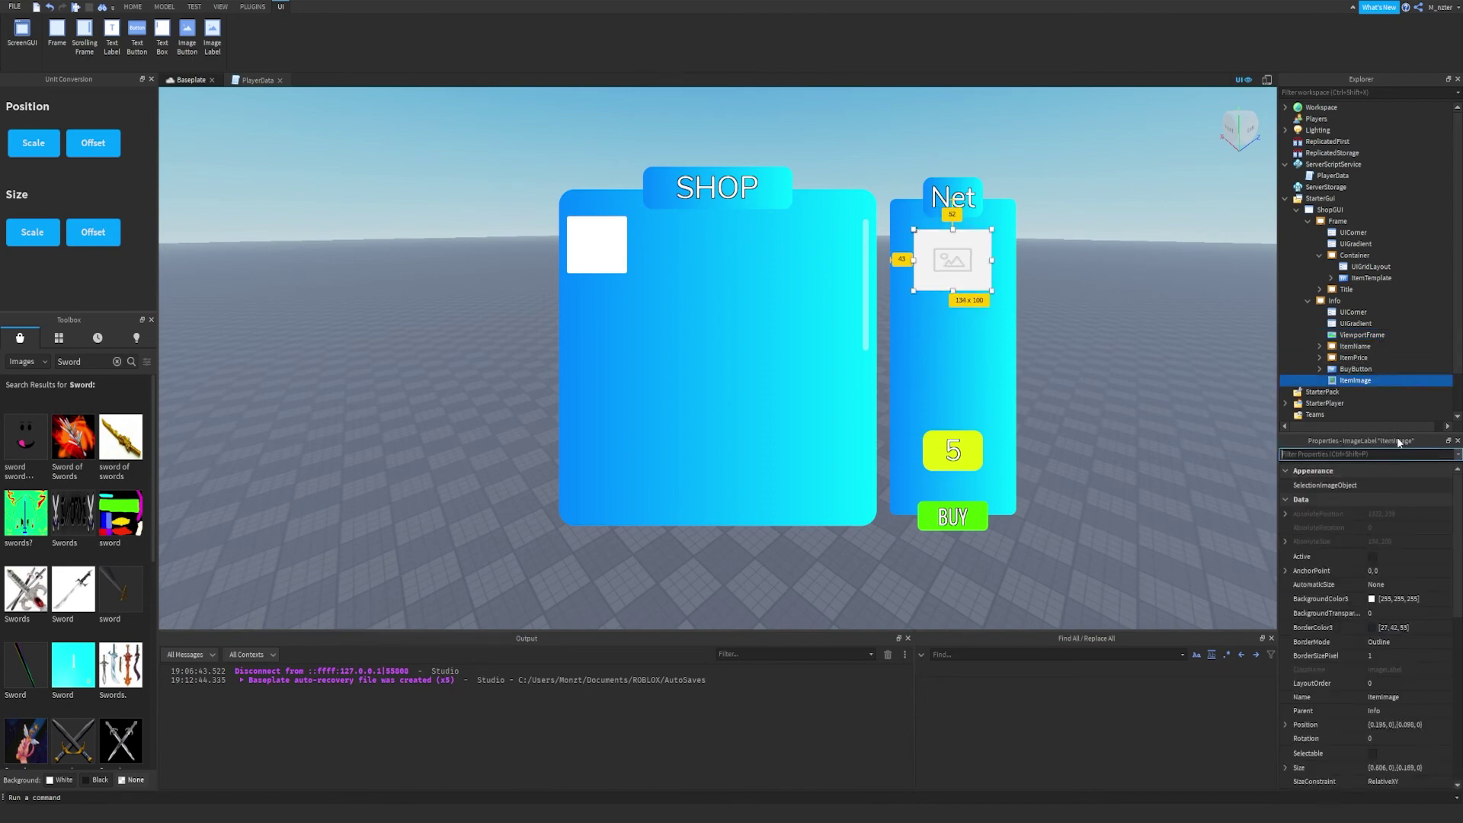
pyautogui.write('vis')
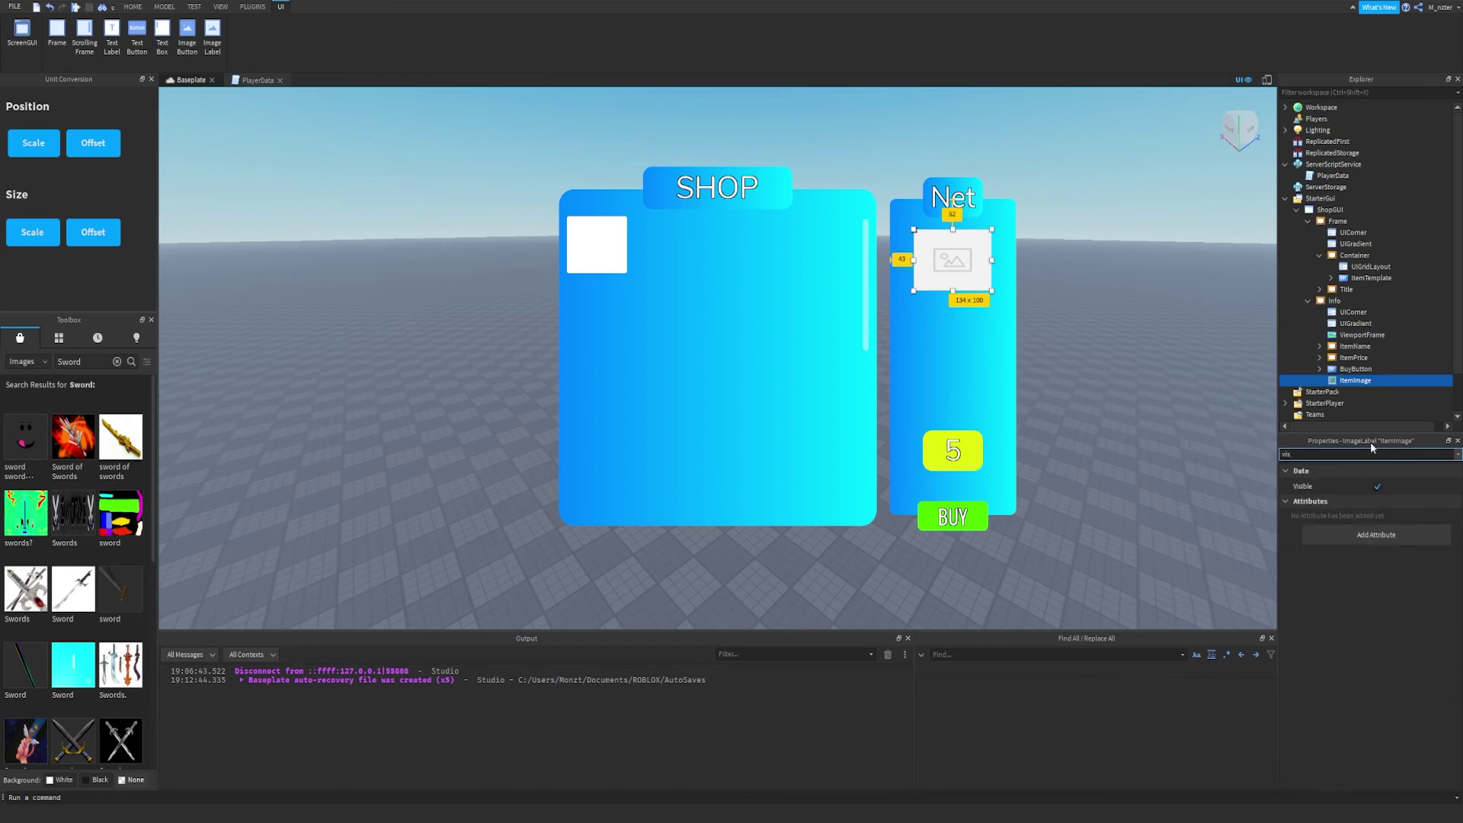
pyautogui.click(1374, 486)
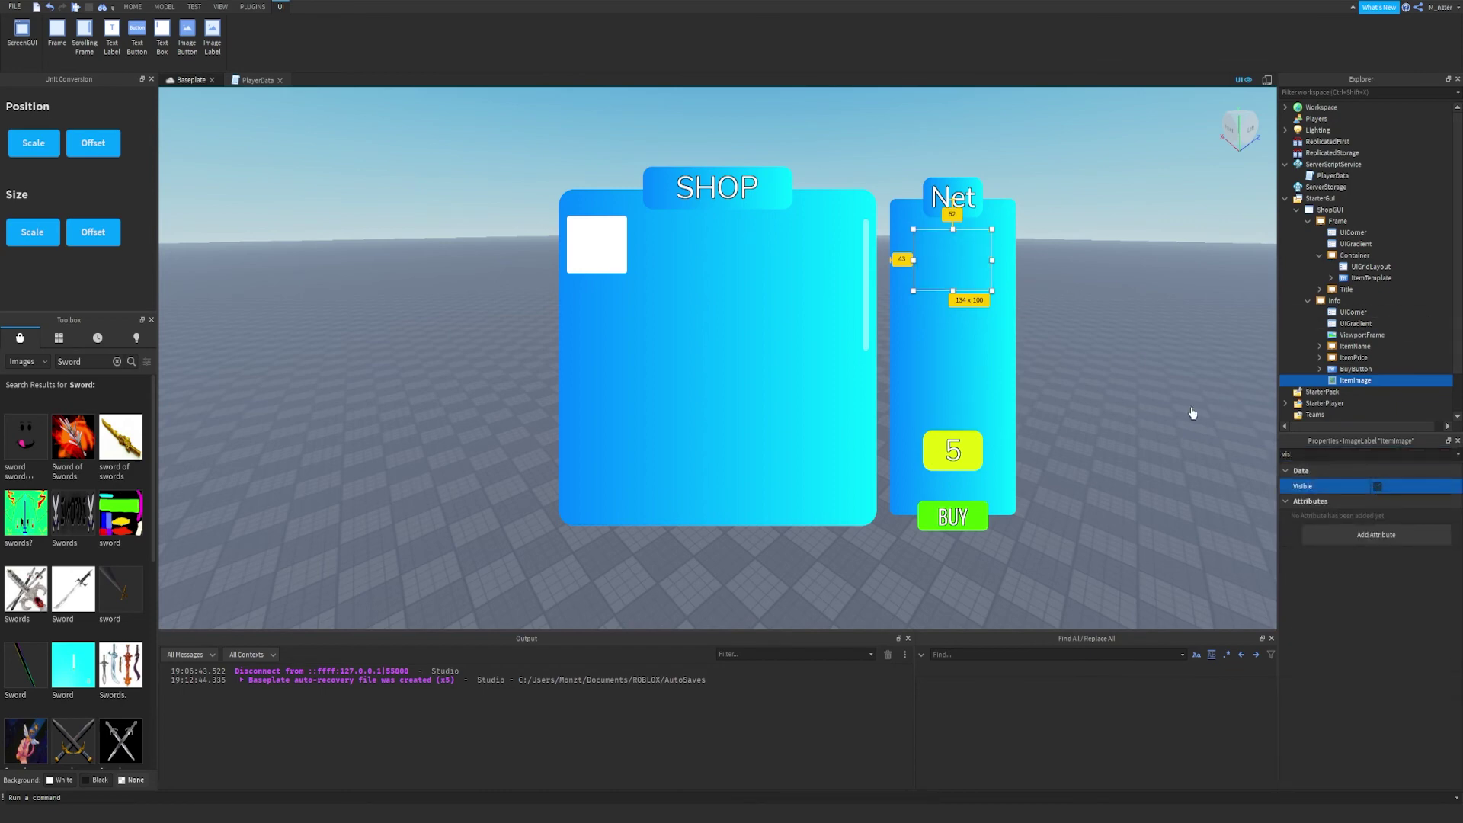
# Duplicate the ItemName frame in Info and rename the copy Stats.
pyautogui.click(1406, 348)
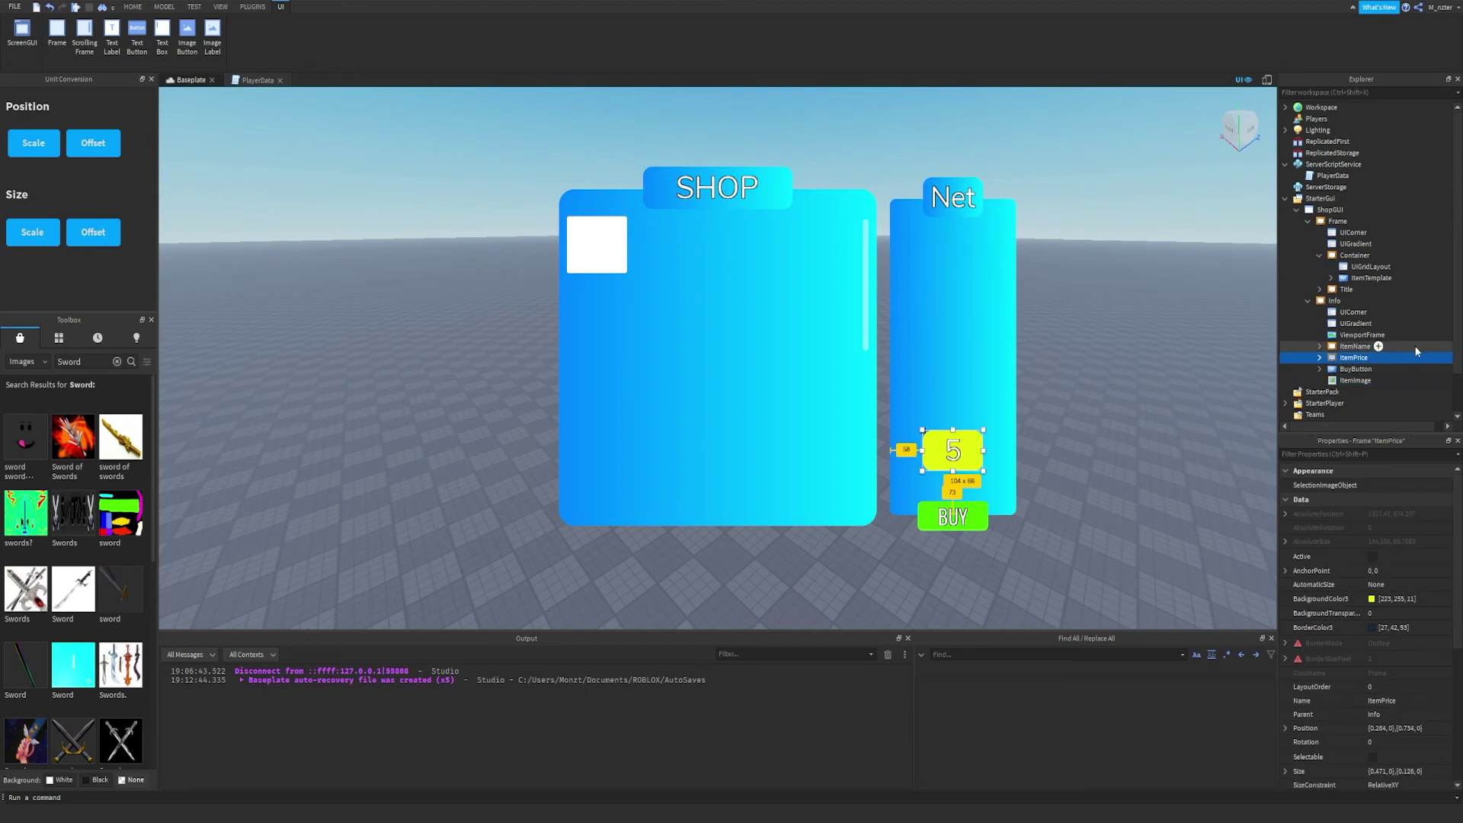
pyautogui.hotkey('ctrl', 'd')
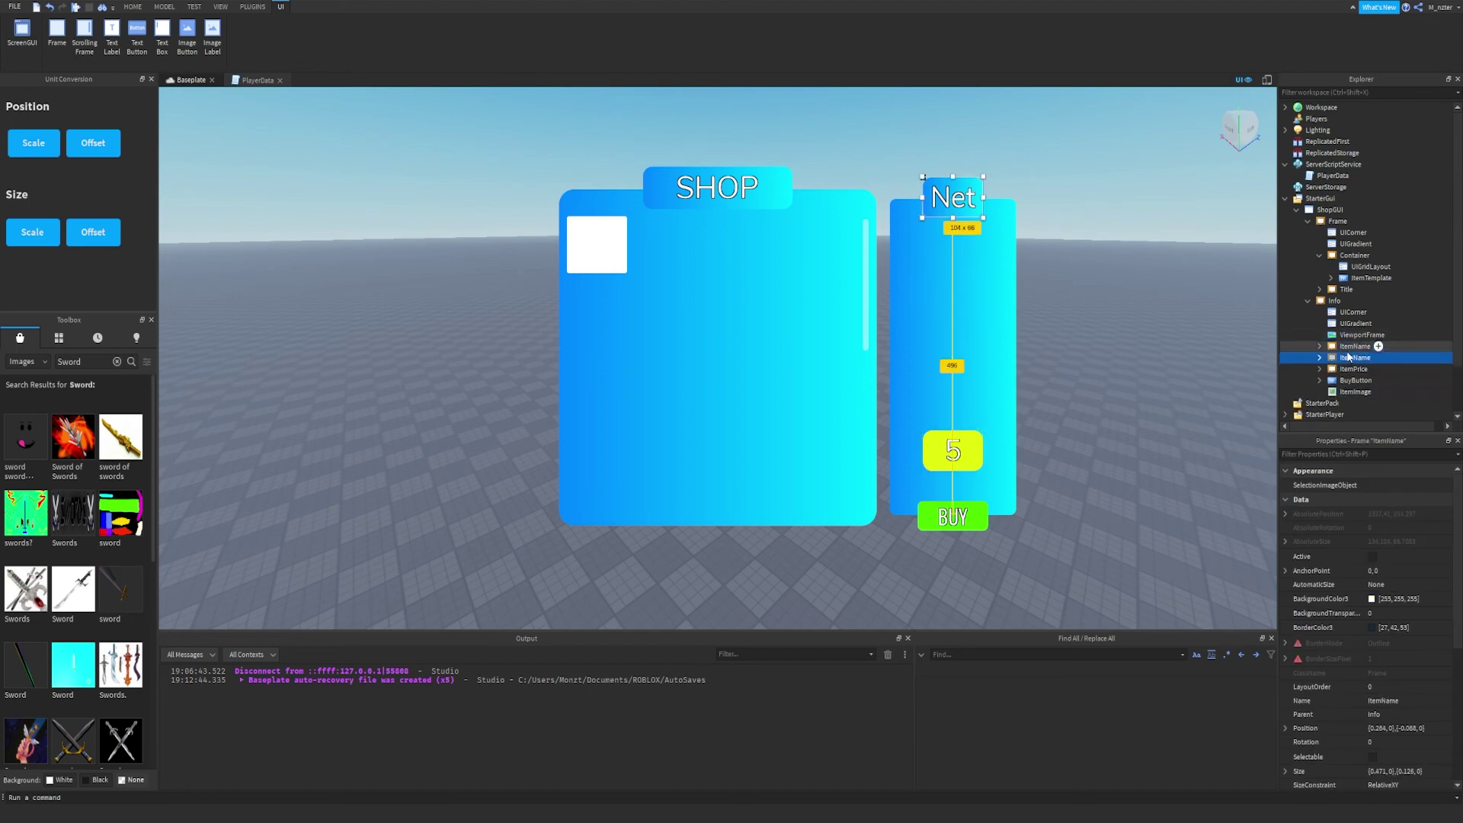
pyautogui.press('F2')
pyautogui.write('Stats')
pyautogui.press('Return')
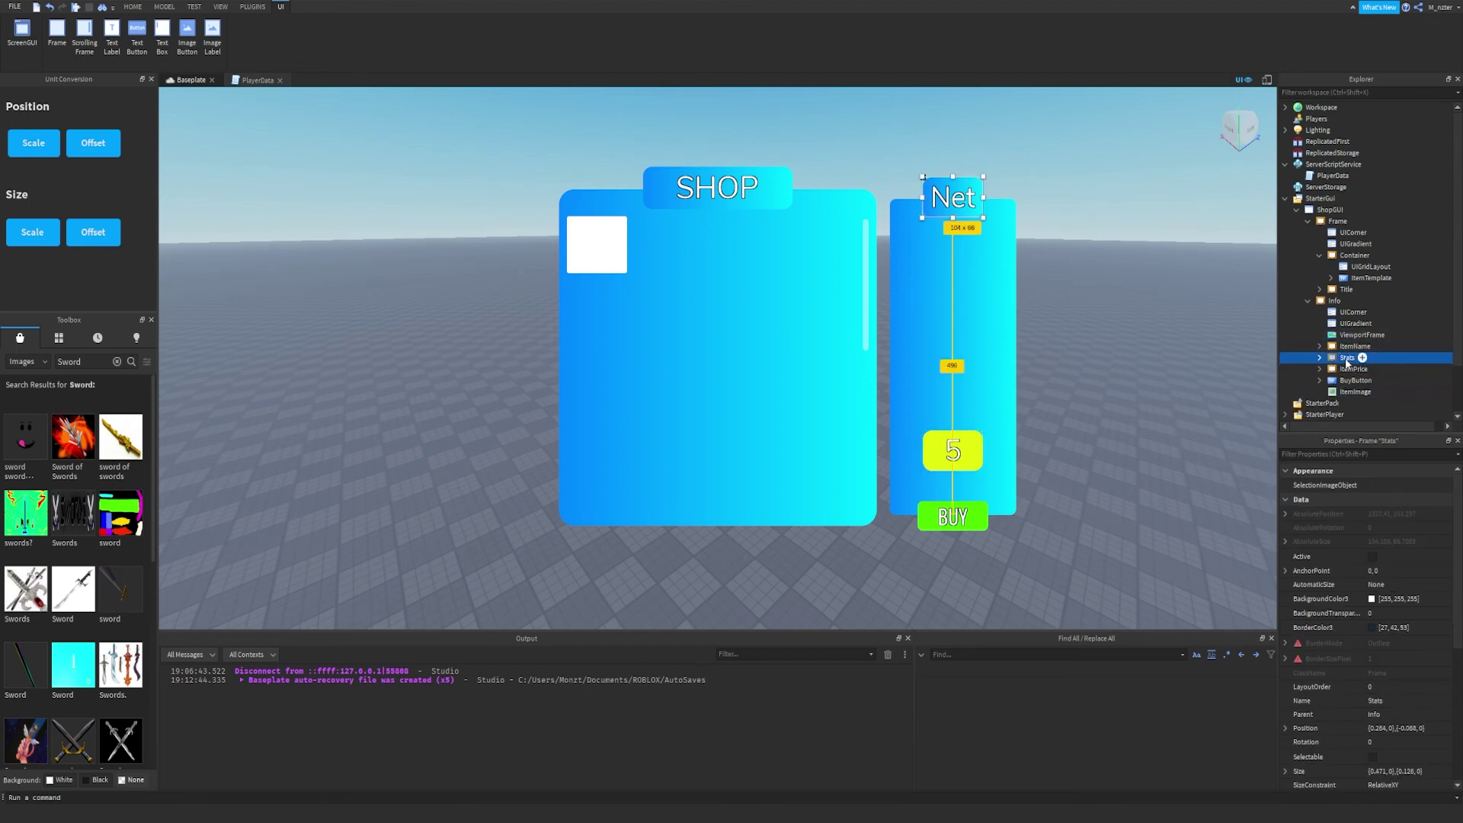
# Place the Stats frame mid-height in the Info panel, above the price, and set its text label aside outside the panel.
pyautogui.moveTo(953, 198); pyautogui.dragTo(993, 292)
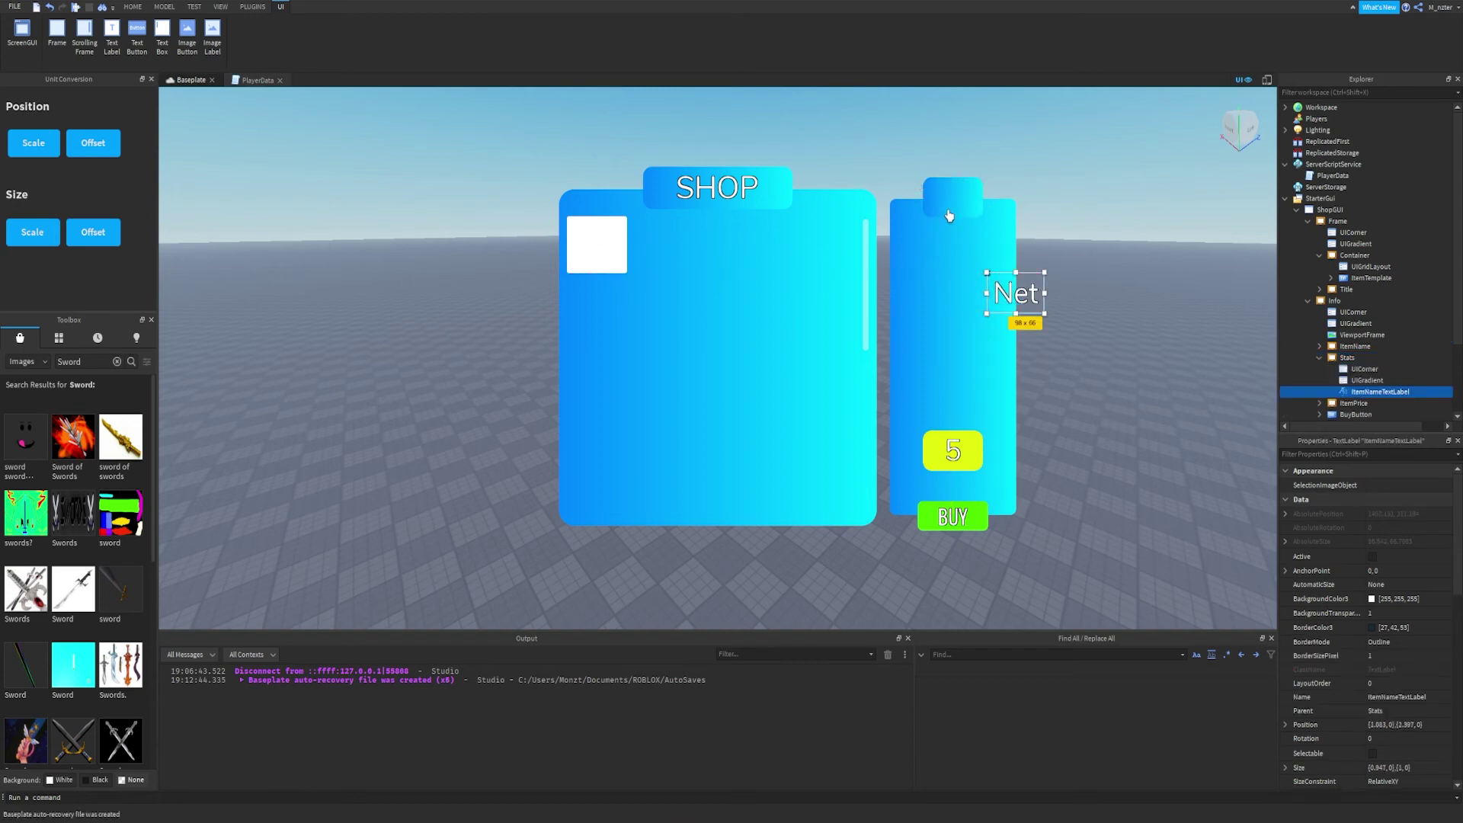
pyautogui.moveTo(950, 216); pyautogui.dragTo(949, 373)
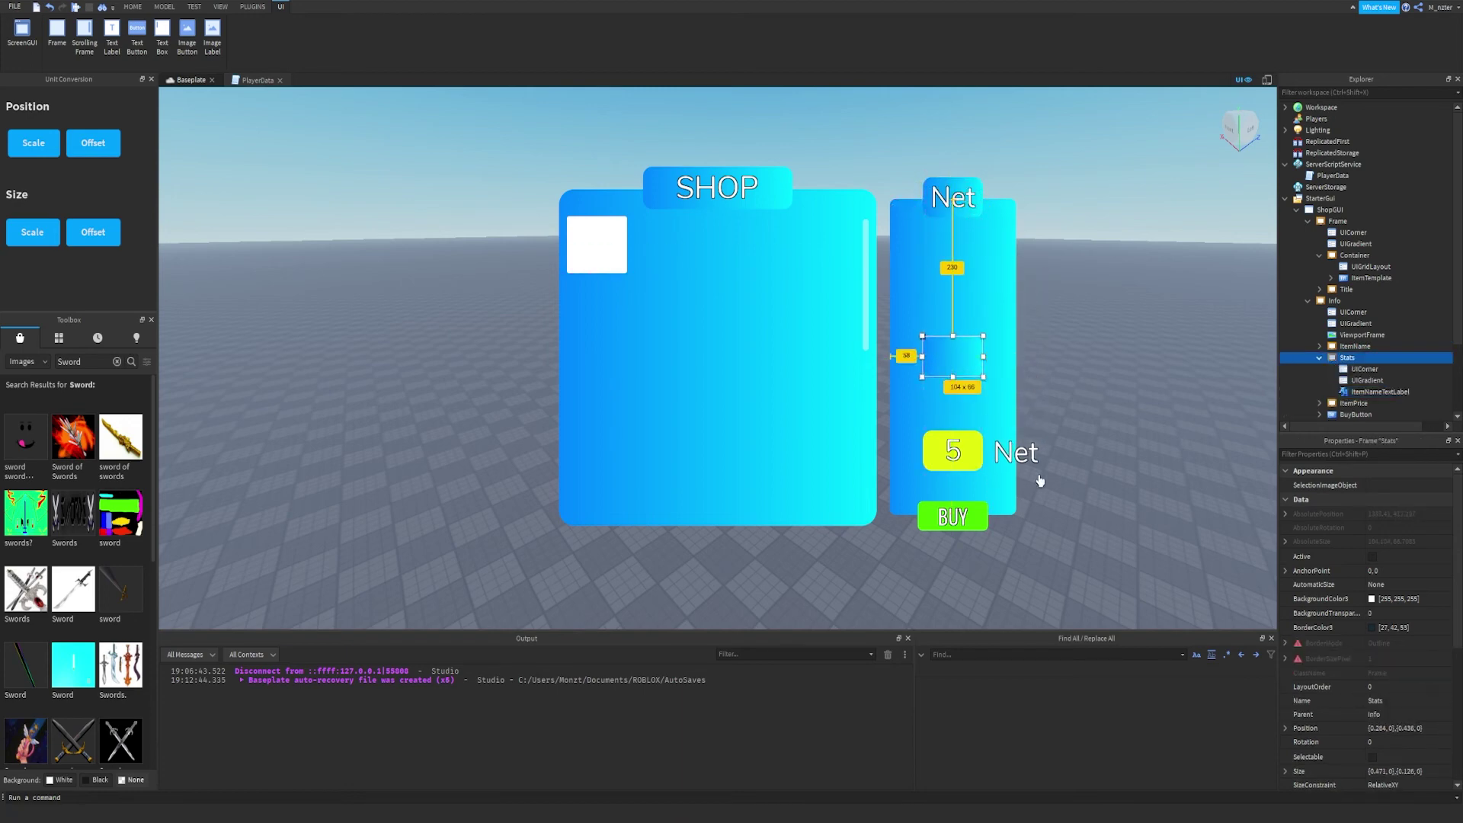
pyautogui.moveTo(1021, 457); pyautogui.dragTo(1125, 364)
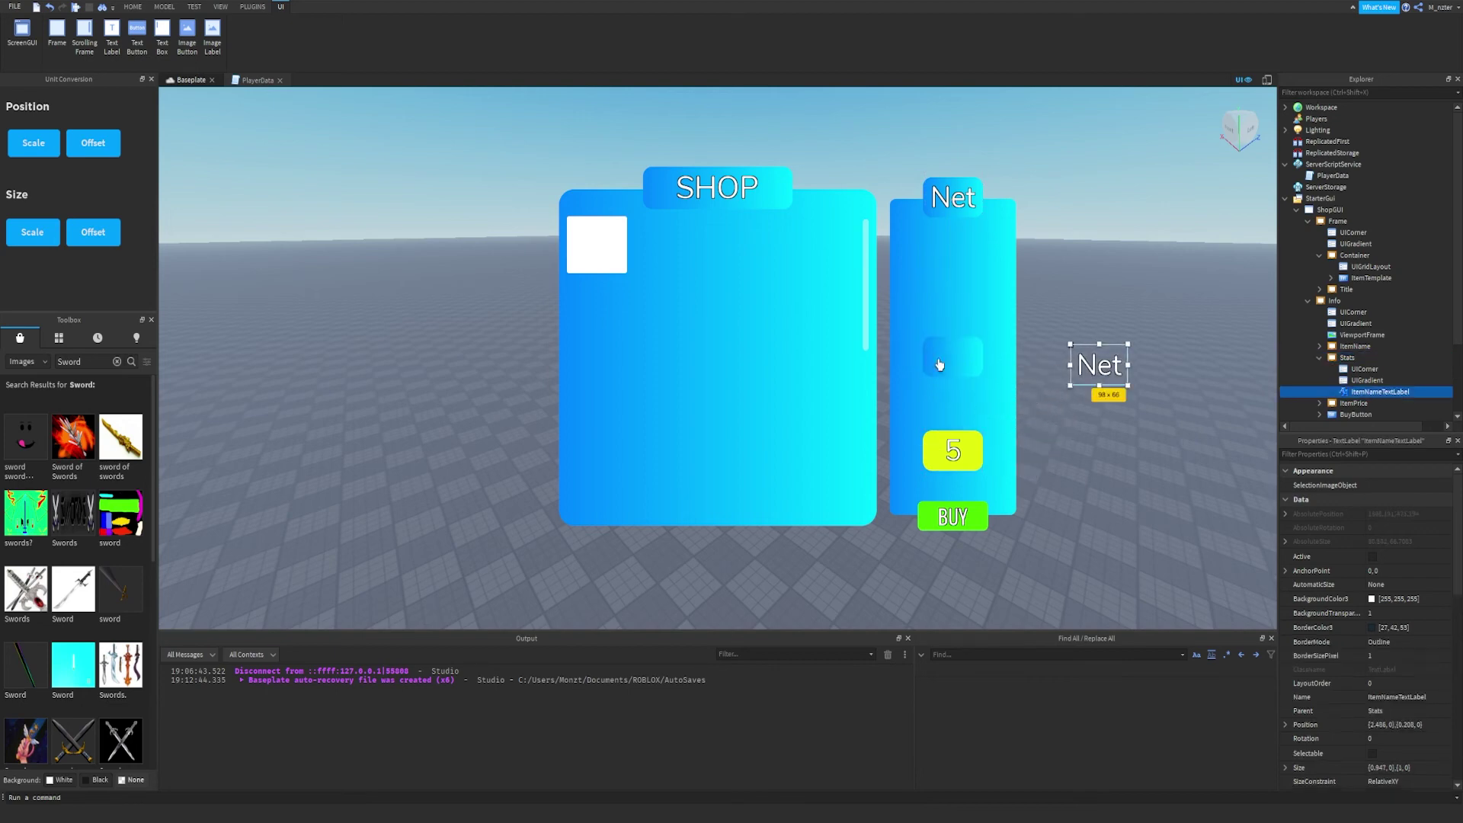
# Enlarge the Stats frame to about 0.73 by 0.30 scale and move its text label back over it.
pyautogui.click(945, 366)
pyautogui.moveTo(921, 336); pyautogui.dragTo(953, 376)
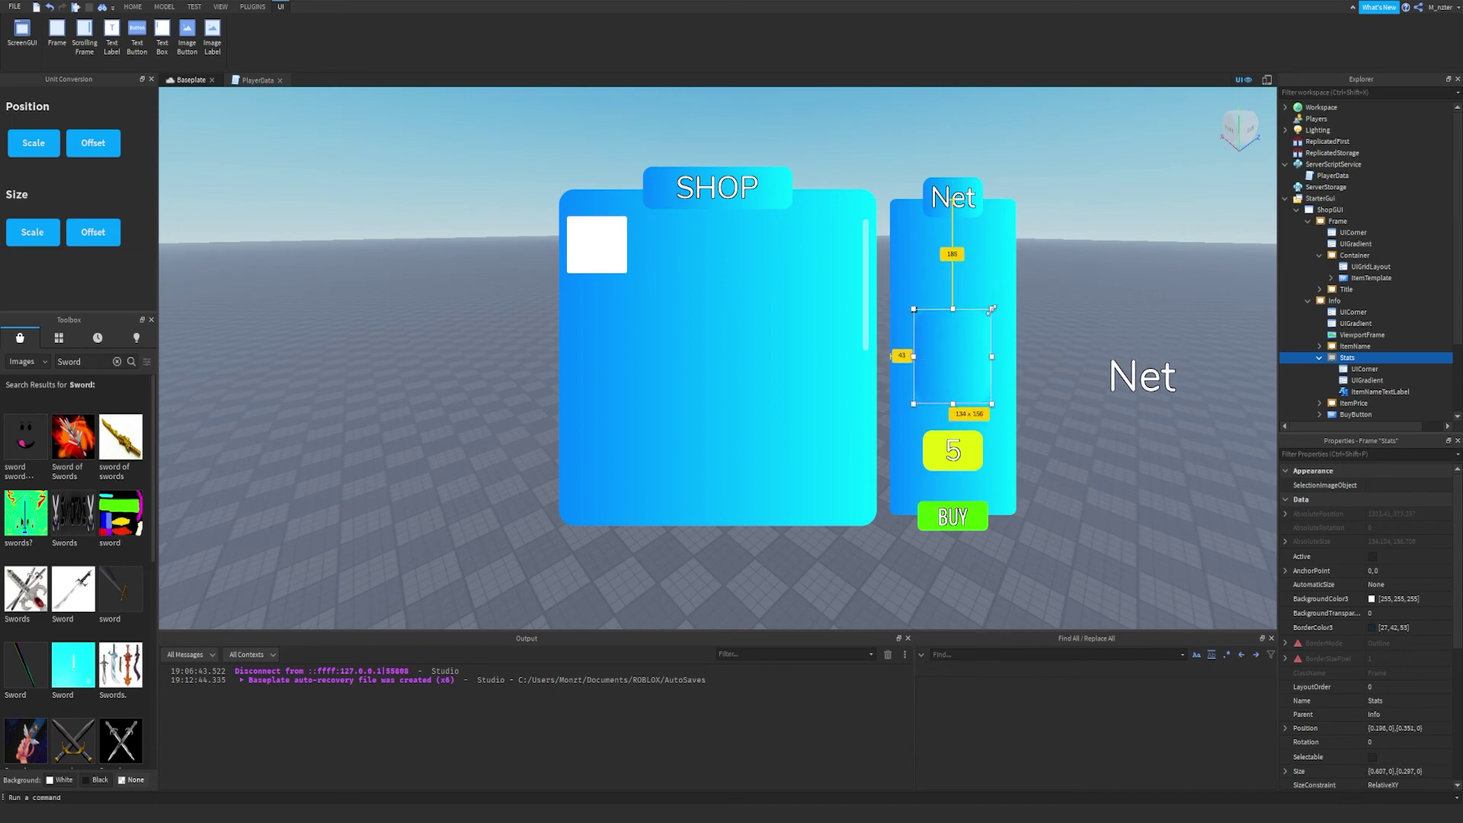
pyautogui.moveTo(991, 310); pyautogui.dragTo(998, 299)
pyautogui.click(1173, 385)
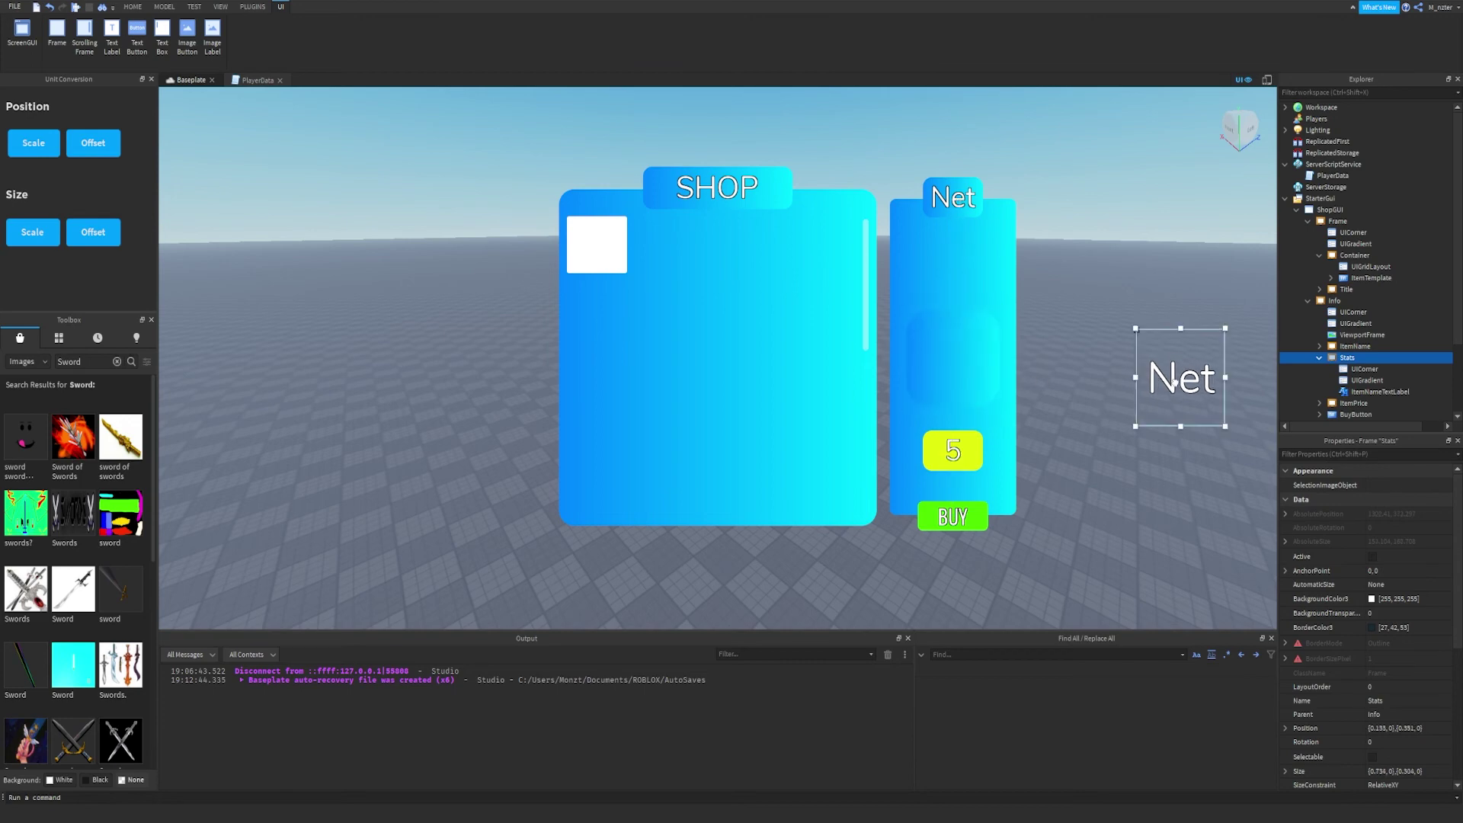
pyautogui.moveTo(1174, 383); pyautogui.dragTo(944, 364)
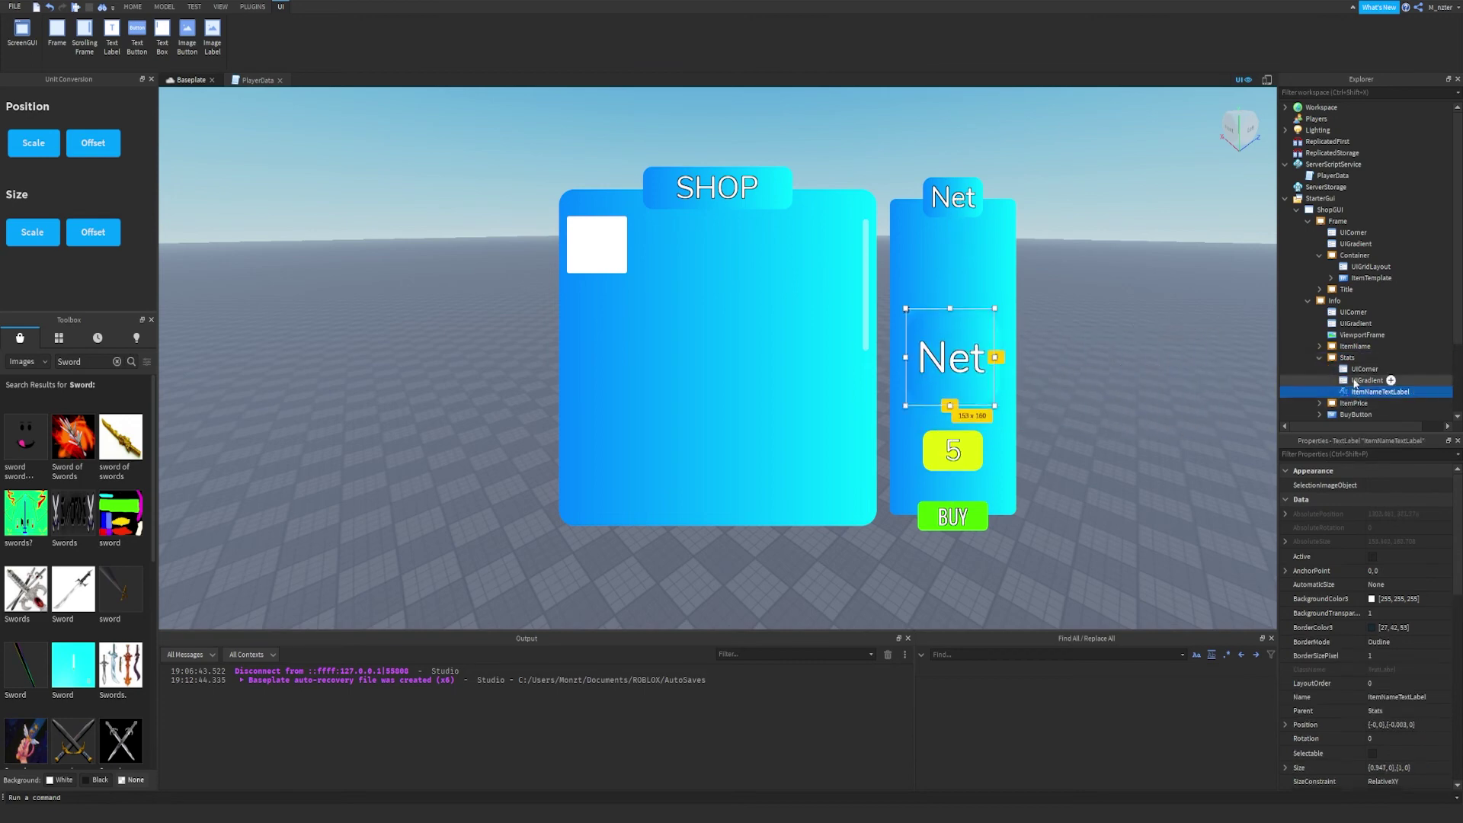
# Adjust the CornerRadius of the Stats frame's UICorner.
pyautogui.click(1362, 371)
pyautogui.click(1405, 486)
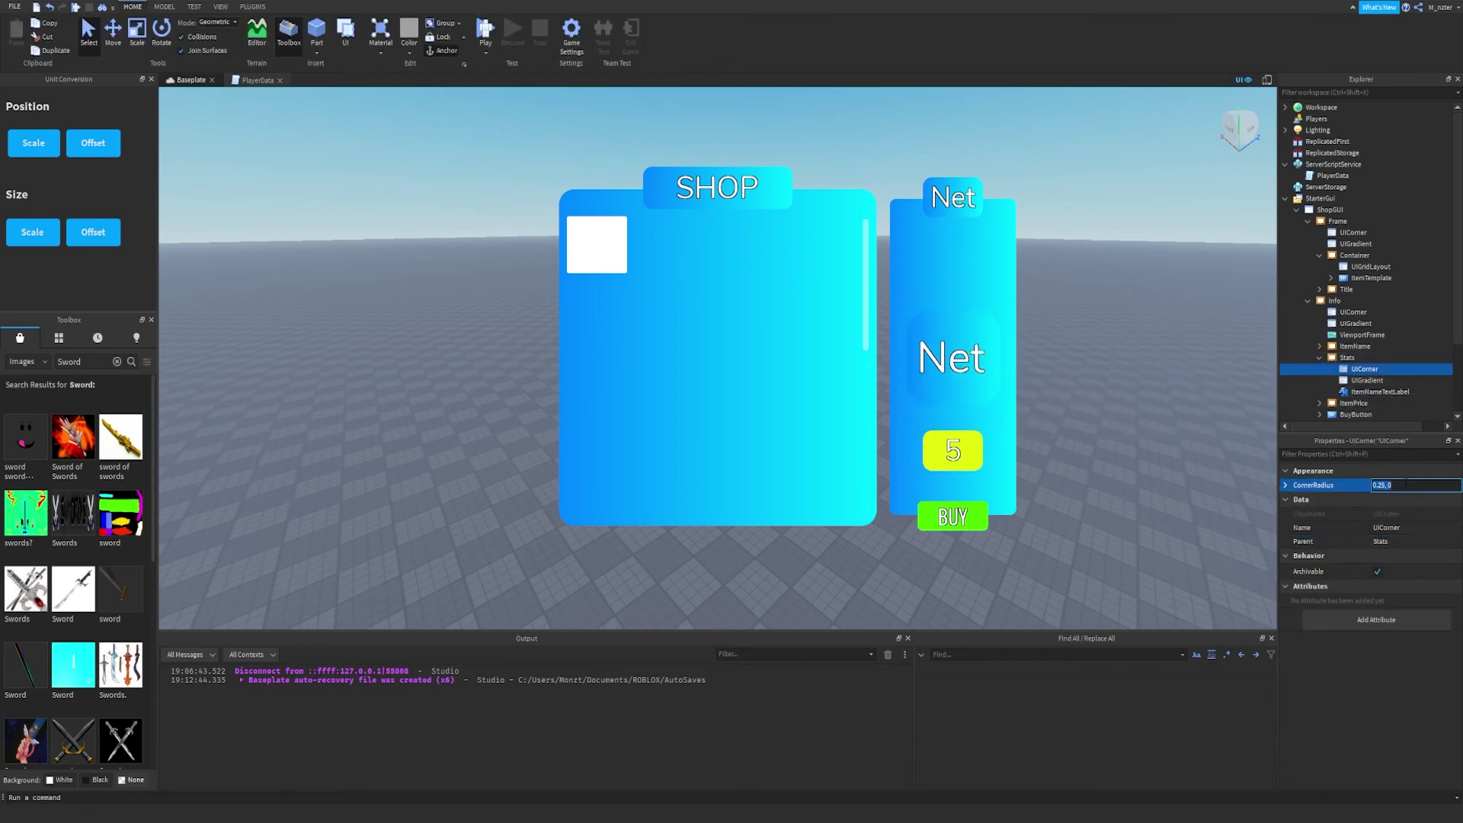
pyautogui.press('BackSpace')
pyautogui.press('Return')
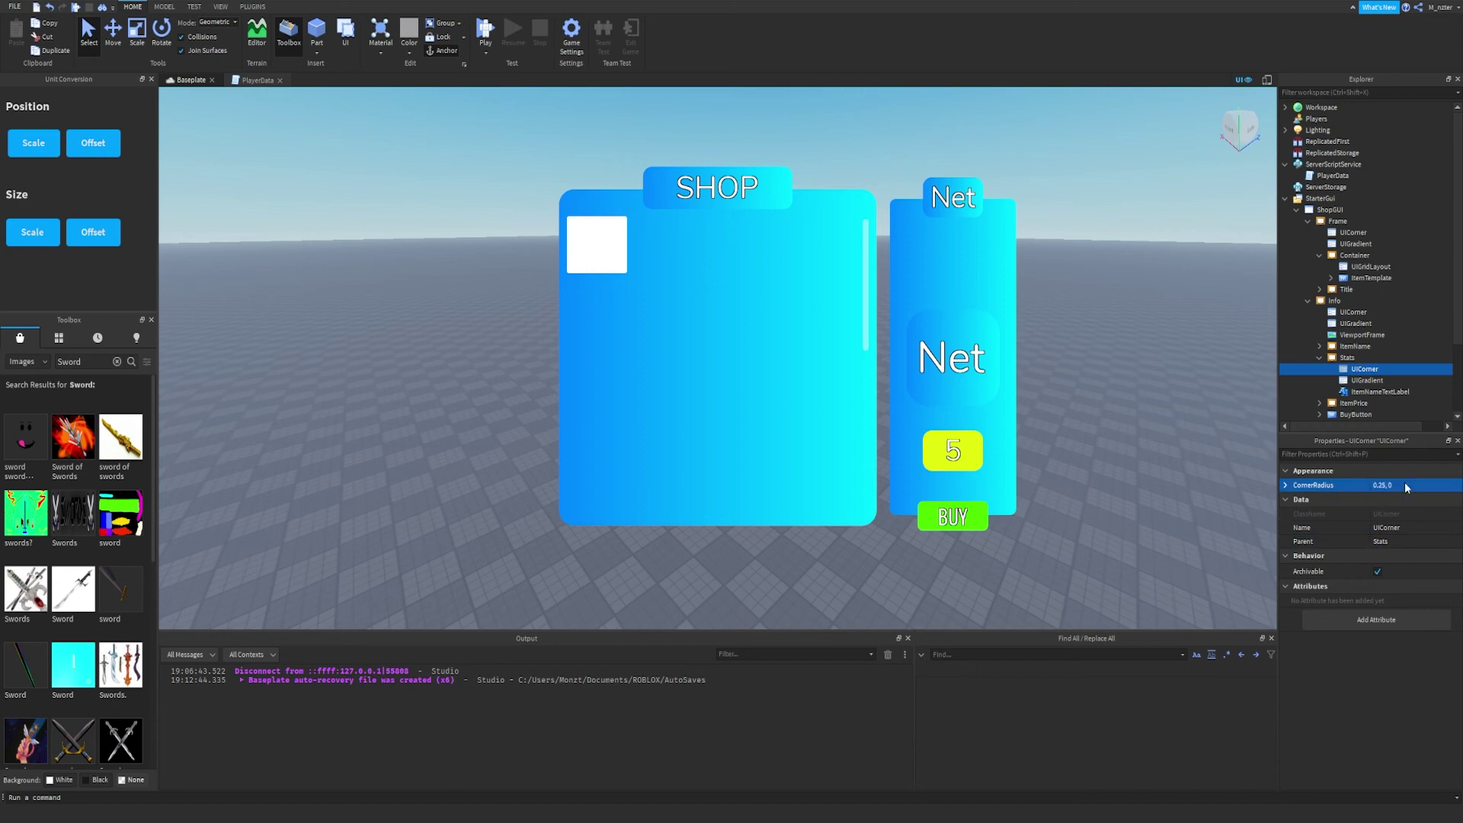
pyautogui.click(1405, 487)
pyautogui.press('BackSpace')
pyautogui.press('Return')
# Rename the Stats text label CoinStatTextLabel and shrink it to a row about 57 px high in the frame's upper part.
pyautogui.click(1367, 391)
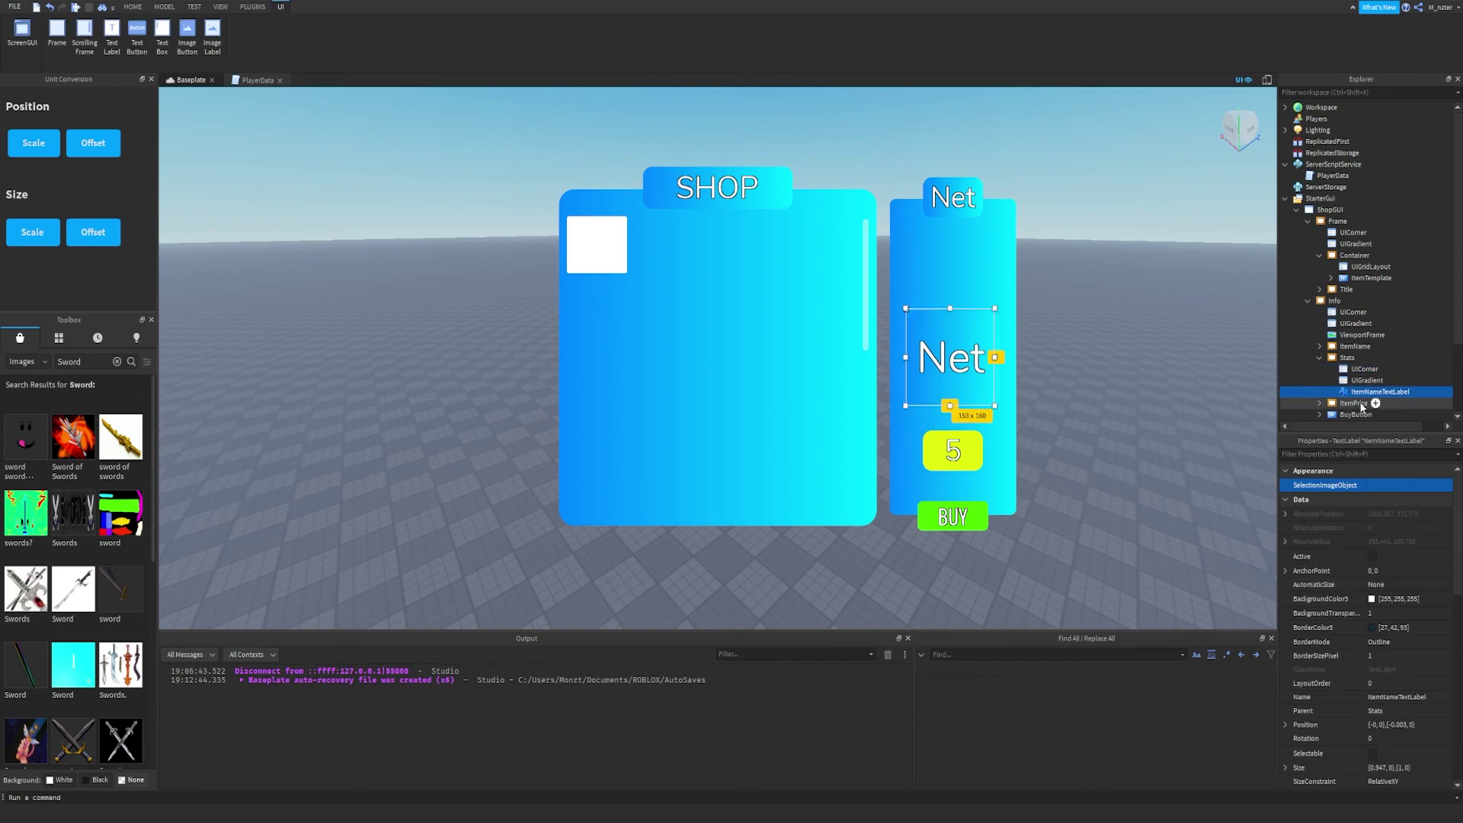
pyautogui.click(1369, 393)
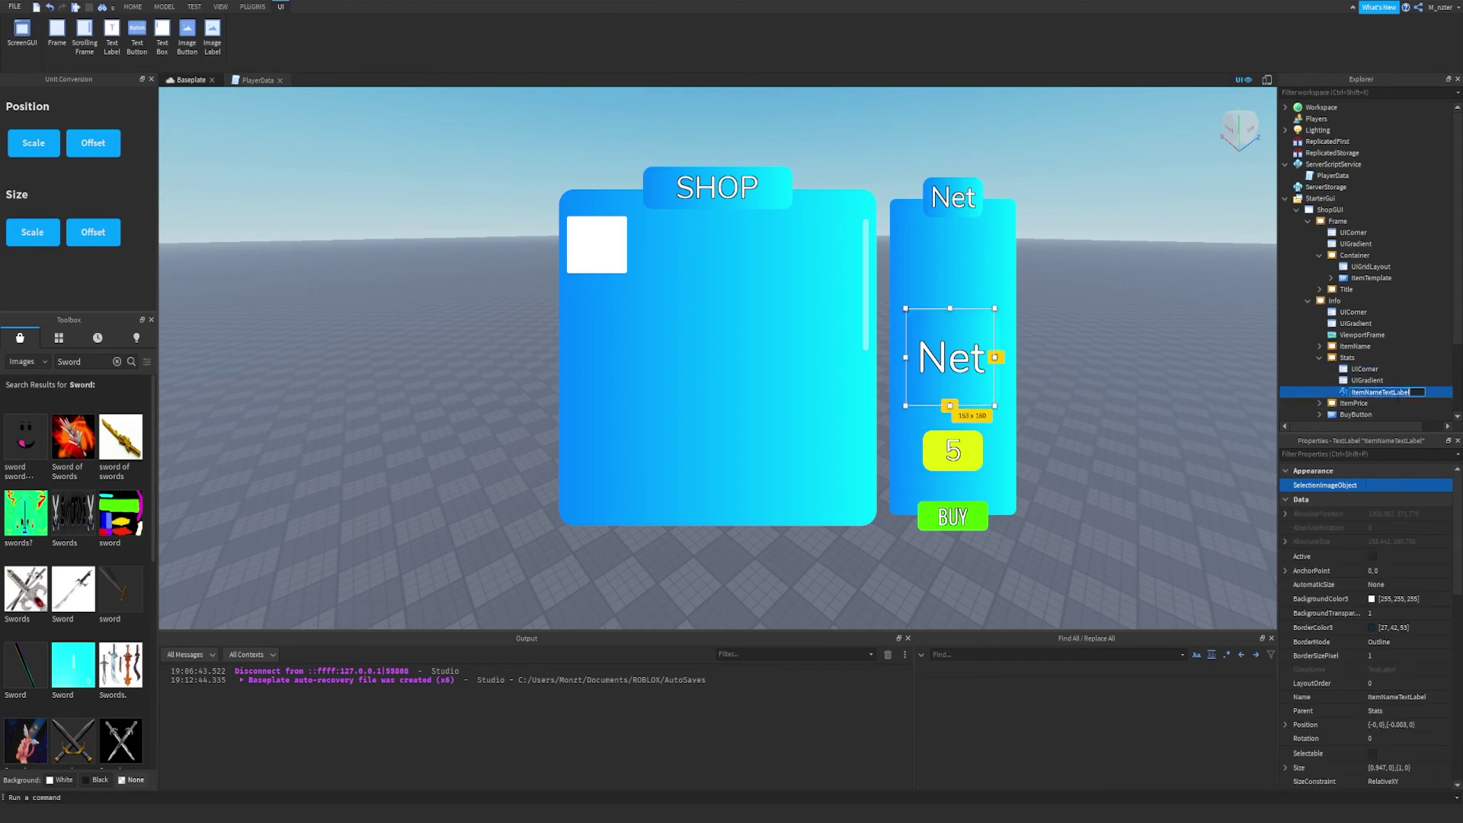
pyautogui.write('CoinStatTextLabel')
pyautogui.press('Return')
pyautogui.moveTo(952, 405); pyautogui.dragTo(981, 341)
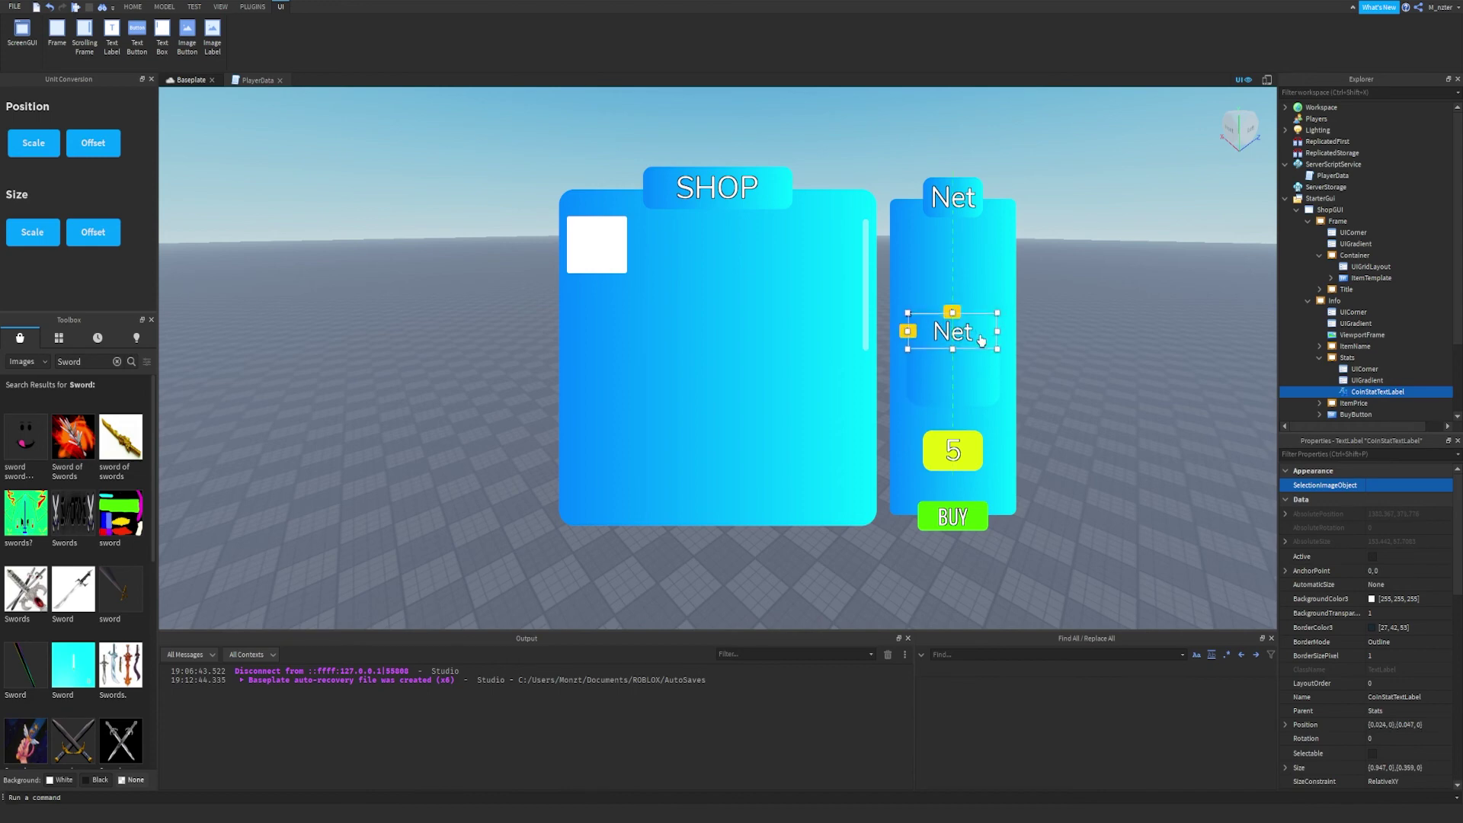
# Set the Text of CoinStatTextLabel to 1000.
pyautogui.click(1368, 455)
pyautogui.write('text')
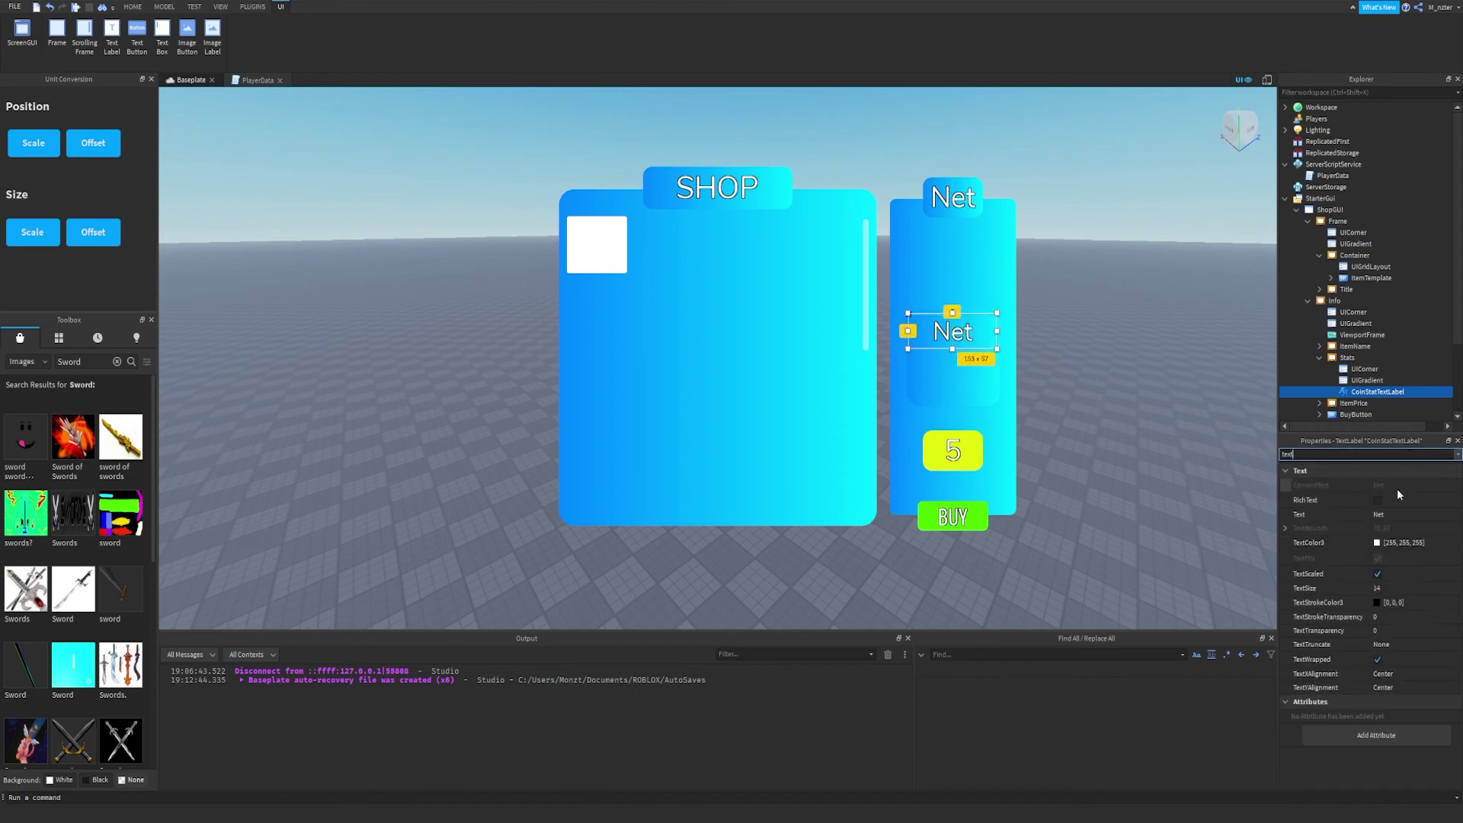
pyautogui.click(1394, 509)
pyautogui.write('1000')
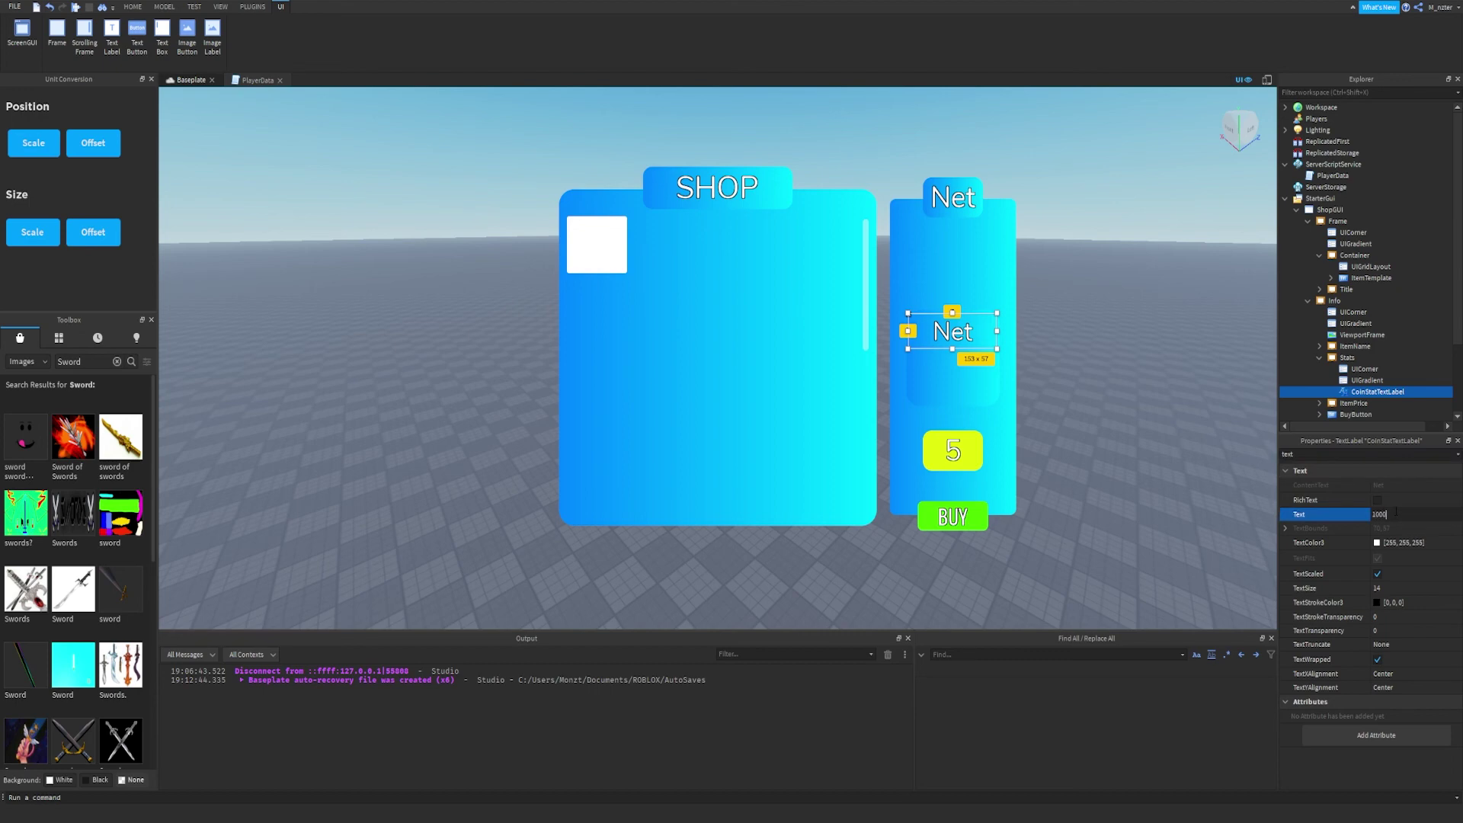
pyautogui.press('Return')
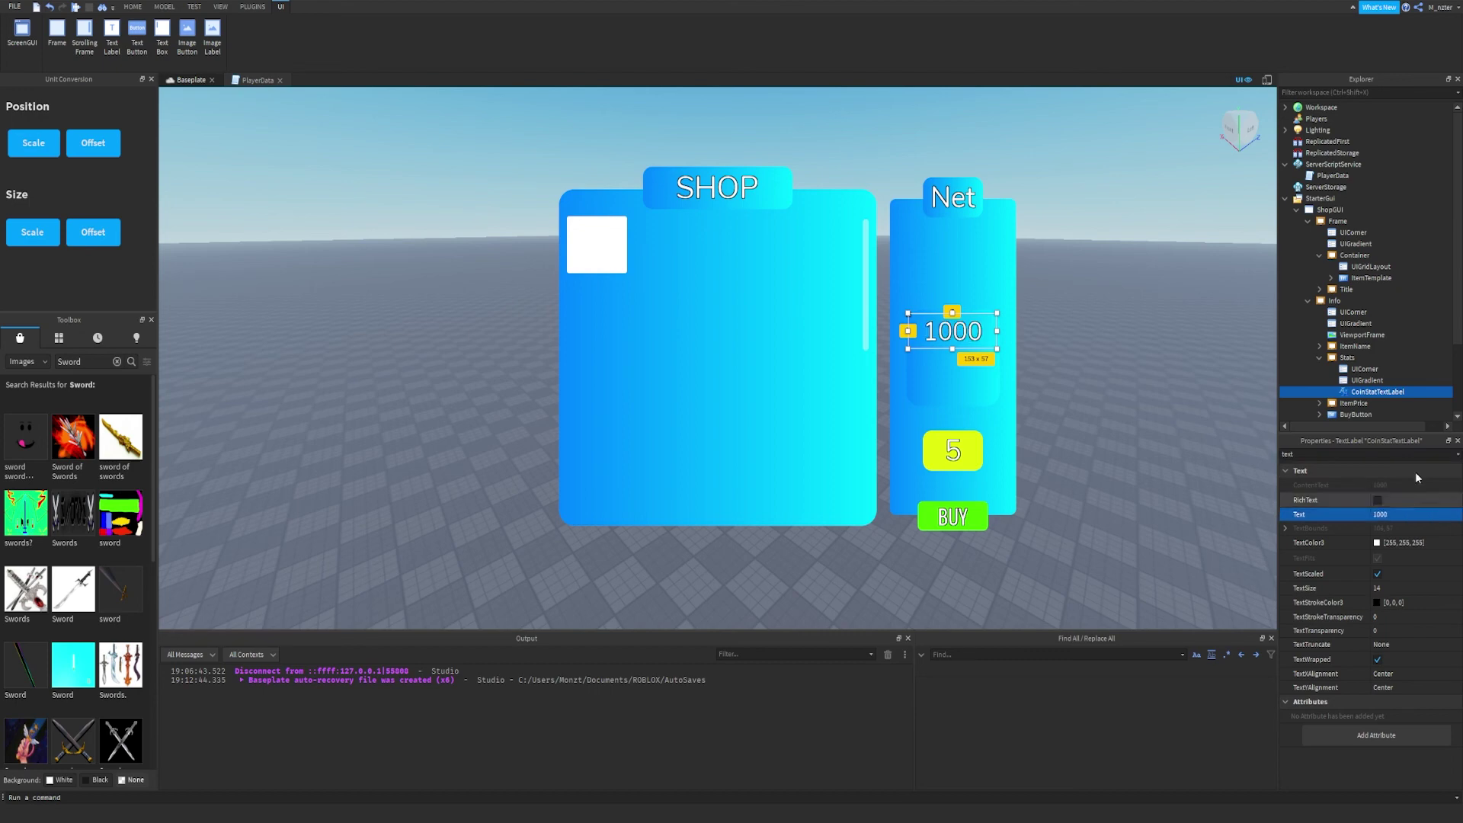
# Duplicate CoinStatTextLabel as GiftStatTextLabel and place the copy directly below the original row.
pyautogui.hotkey('ctrl', 'd')
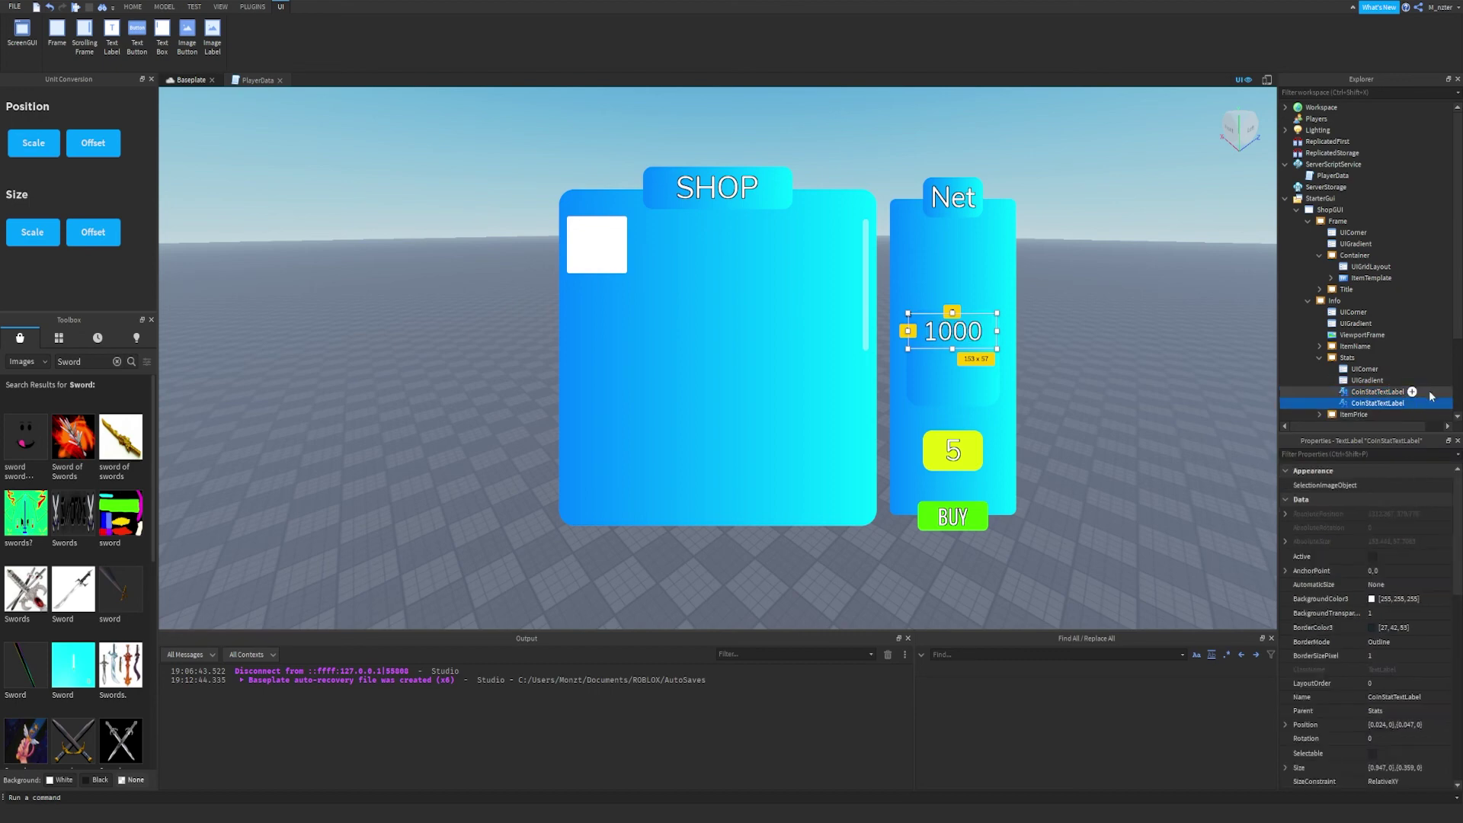
pyautogui.doubleClick(1405, 404)
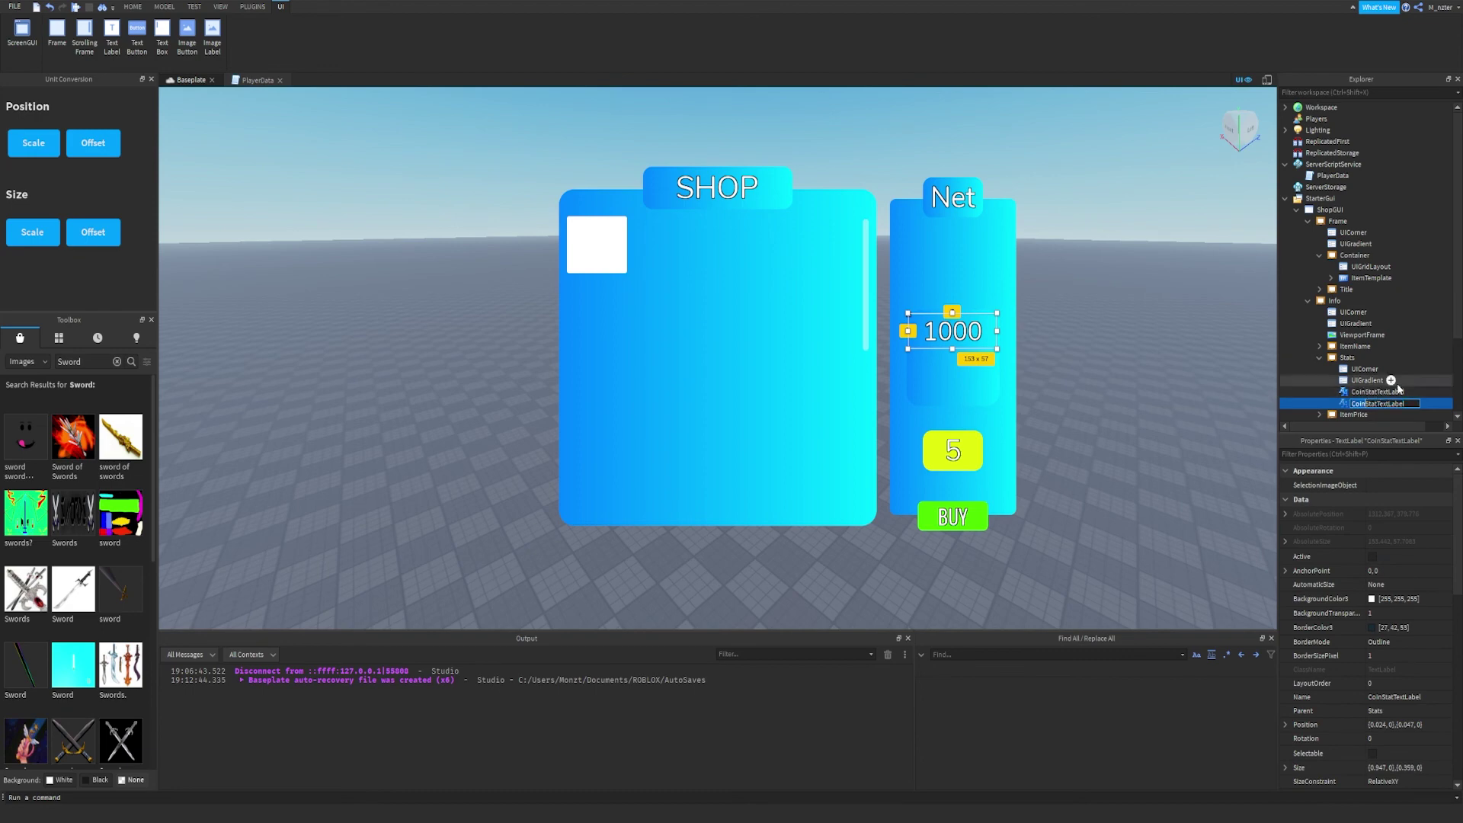
pyautogui.write('GiftStatTextLabel')
pyautogui.press('Return')
pyautogui.moveTo(961, 336); pyautogui.dragTo(962, 361)
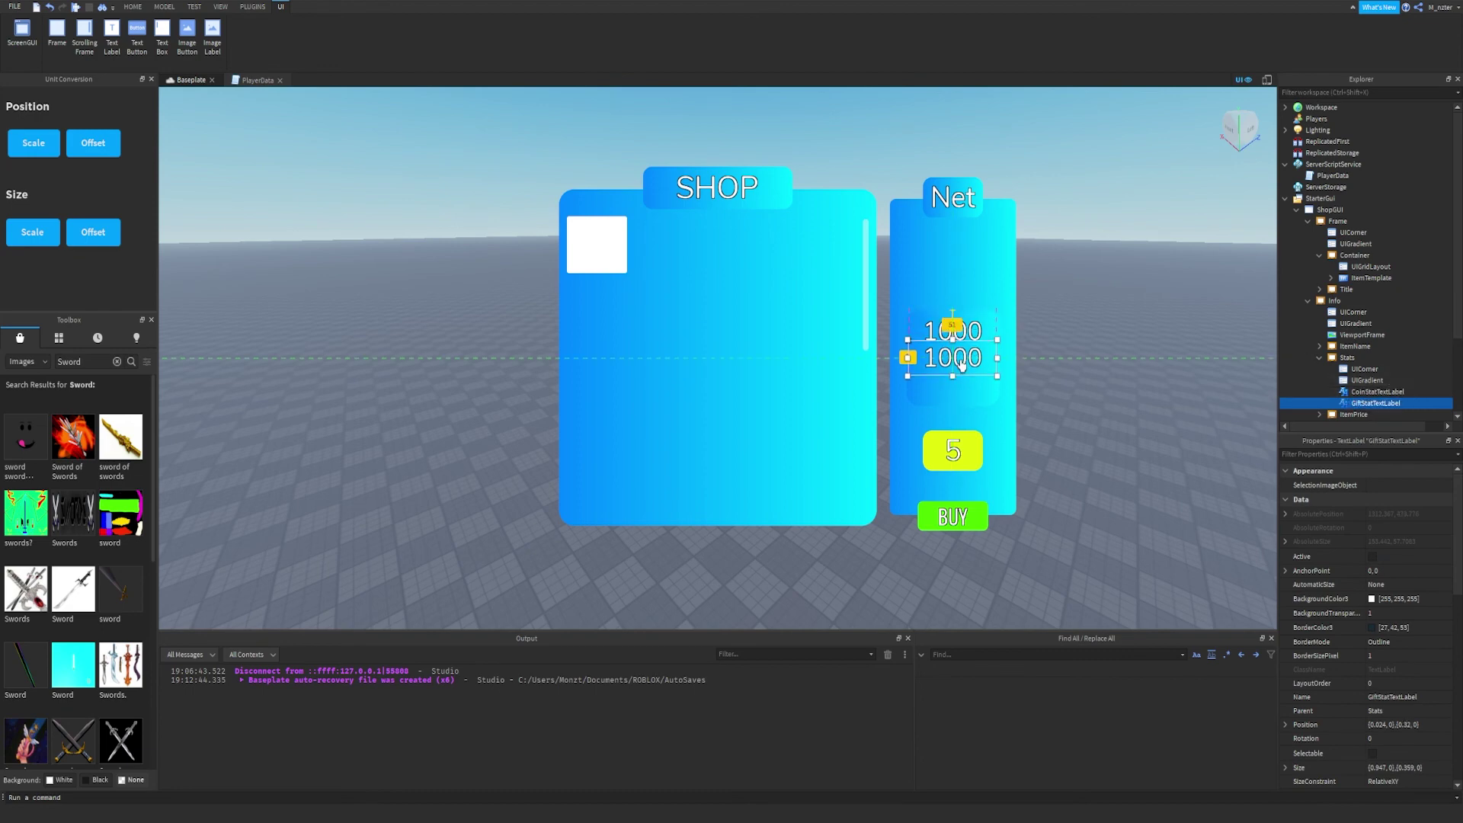
pyautogui.click(1064, 349)
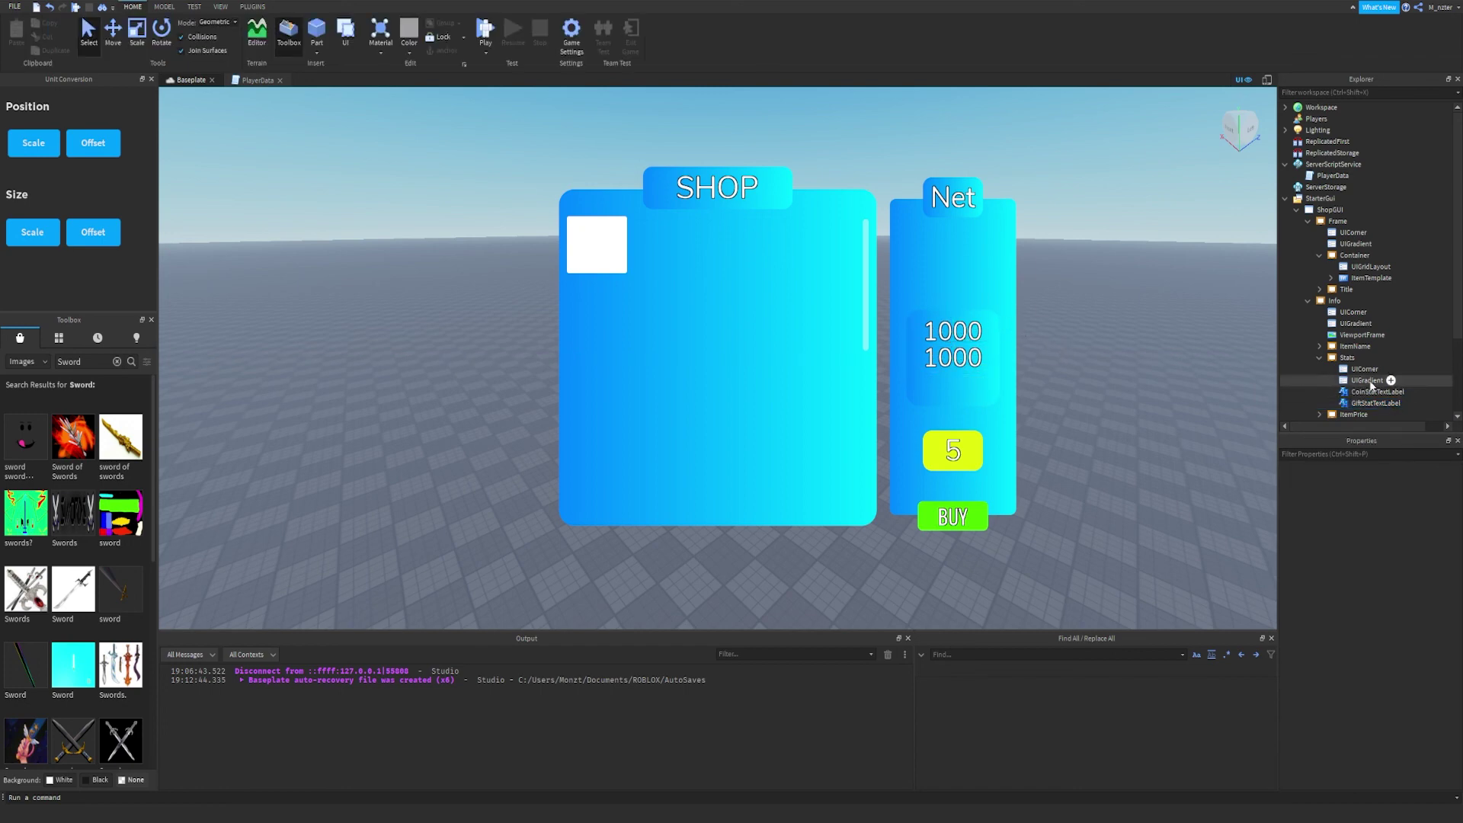
# Duplicate CoinStatTextLabel again and rename the copy CoinStatDisplay.
pyautogui.click(1348, 393)
pyautogui.hotkey('ctrl', 'd')
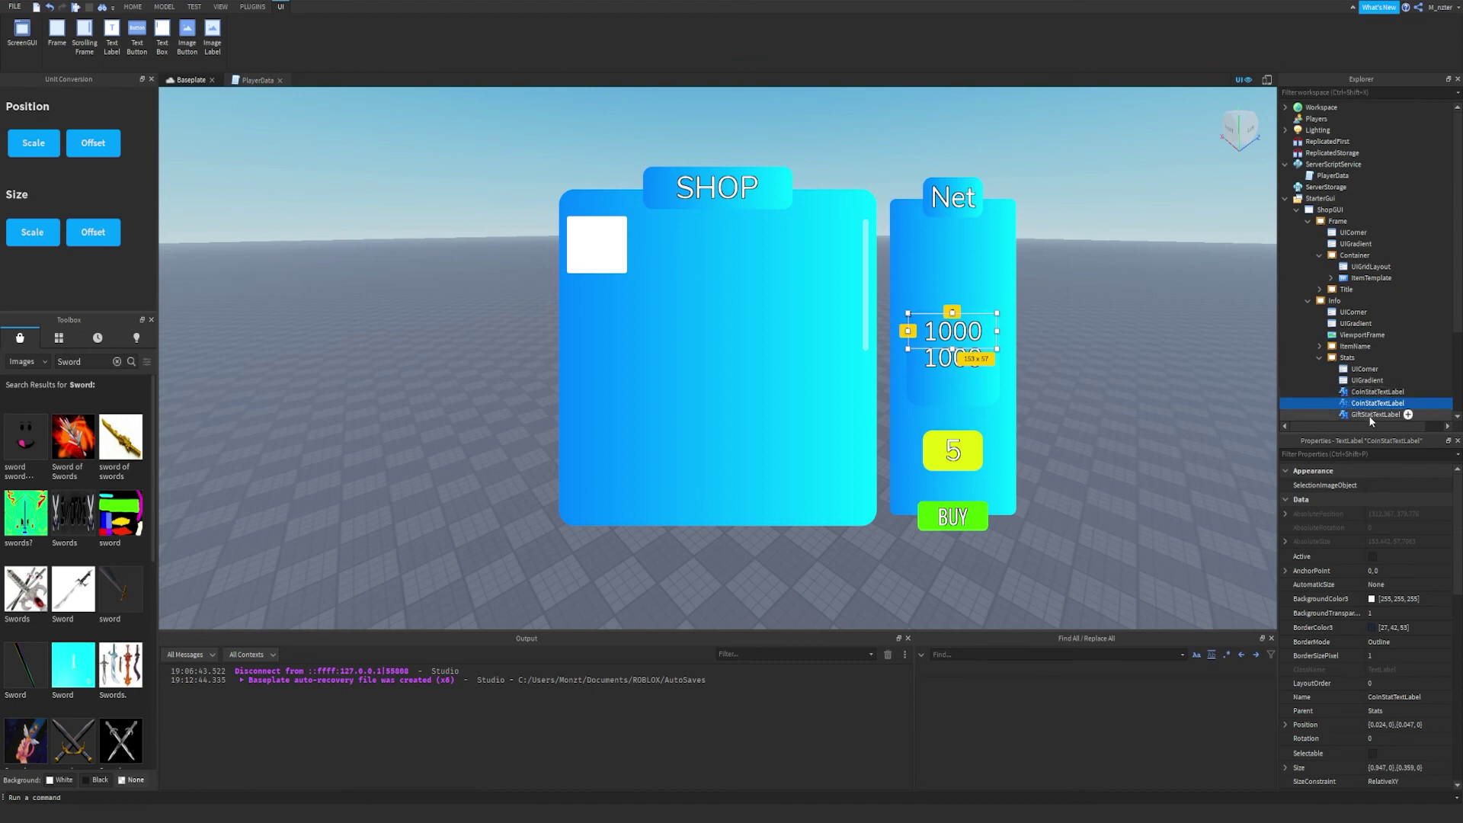
pyautogui.press('F2')
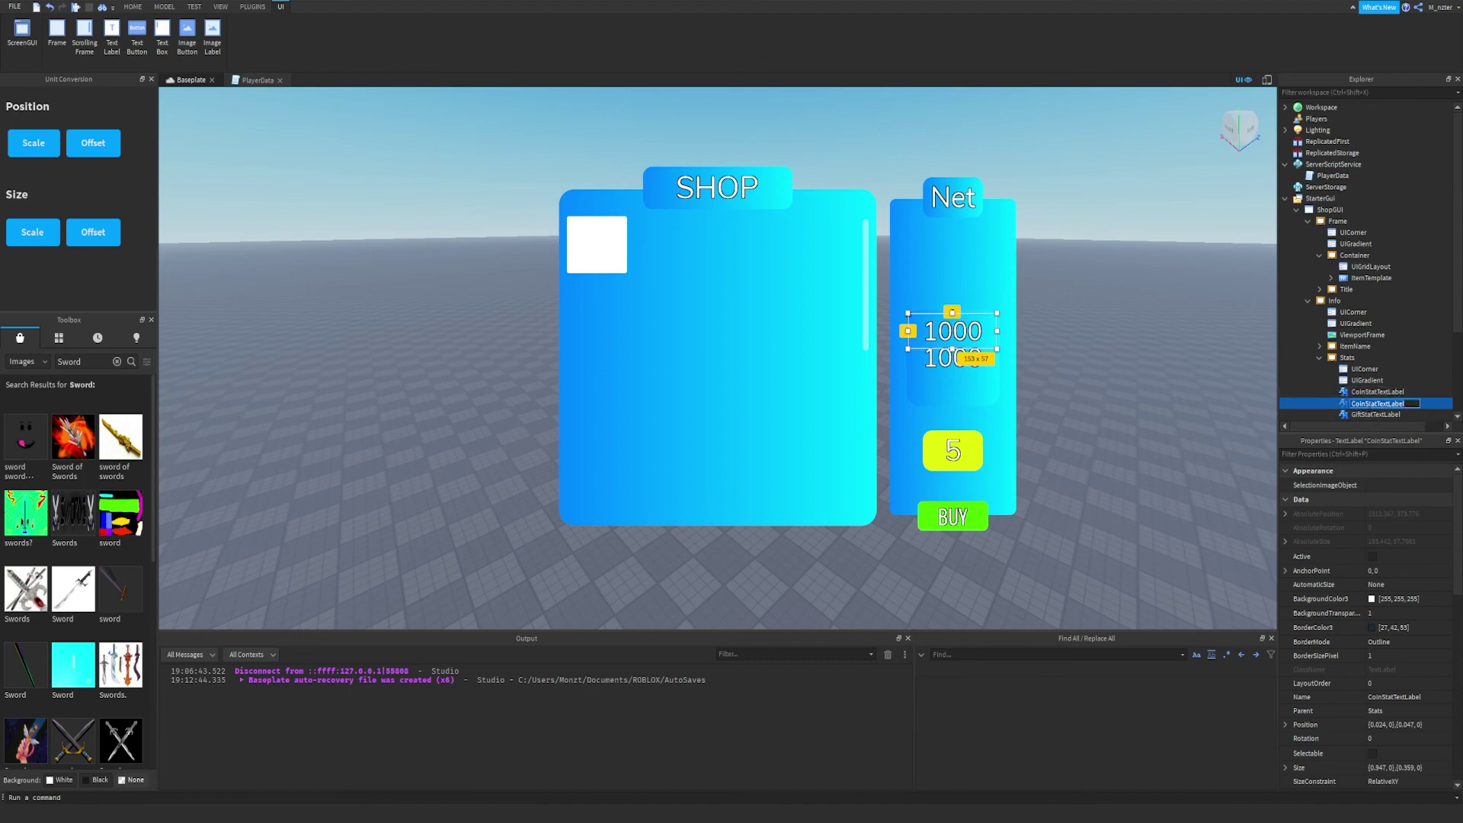
pyautogui.write('CoinStatDisplay')
pyautogui.press('Return')
# Narrow CoinStatDisplay to about 42 px wide from its right edge and set its text to $.
pyautogui.moveTo(997, 331); pyautogui.dragTo(926, 339)
pyautogui.doubleClick(925, 337)
pyautogui.hotkey('ctrl', 'a')
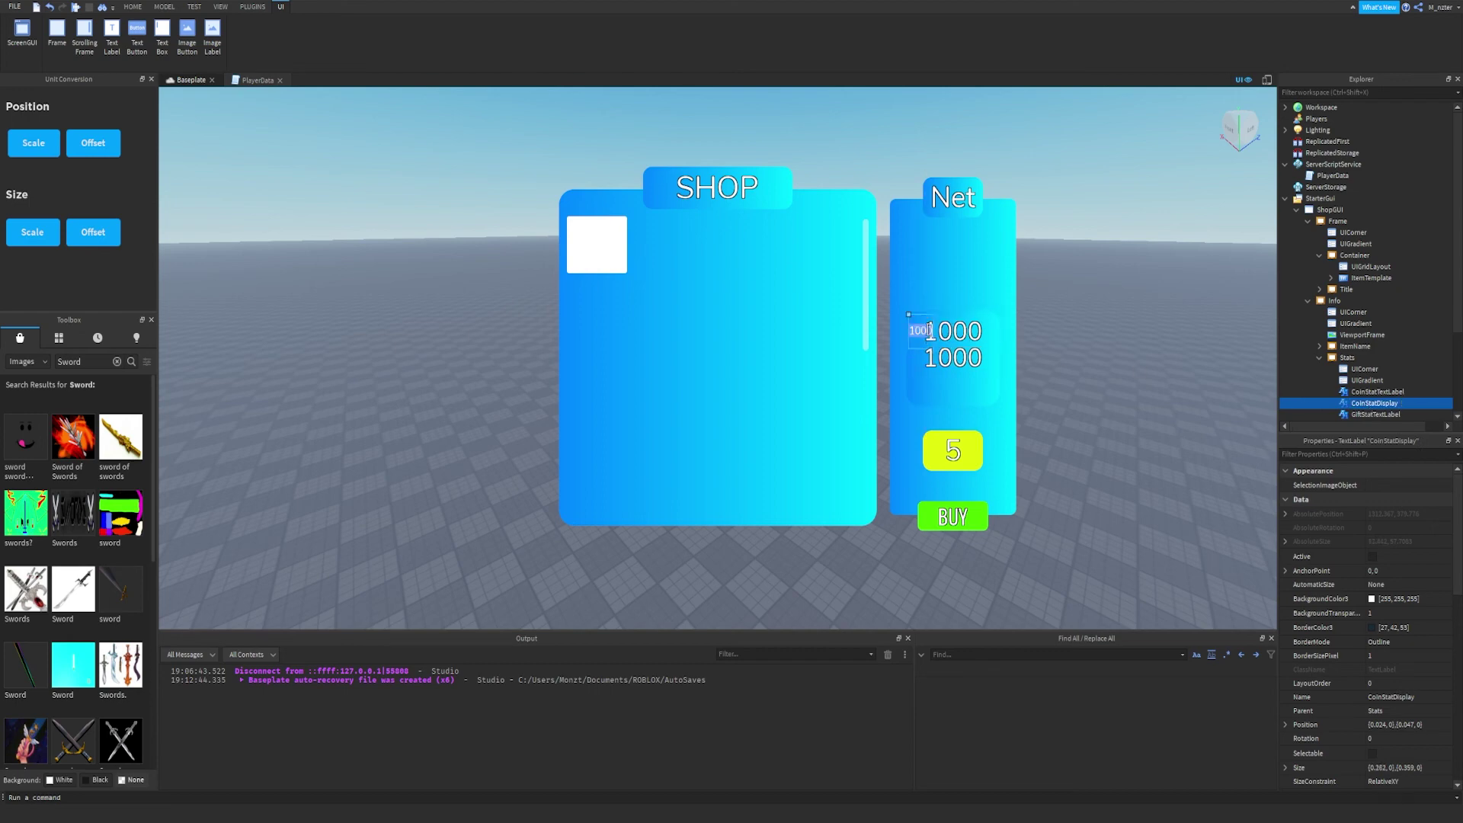
pyautogui.write('$')
pyautogui.press('Return')
pyautogui.click(1090, 324)
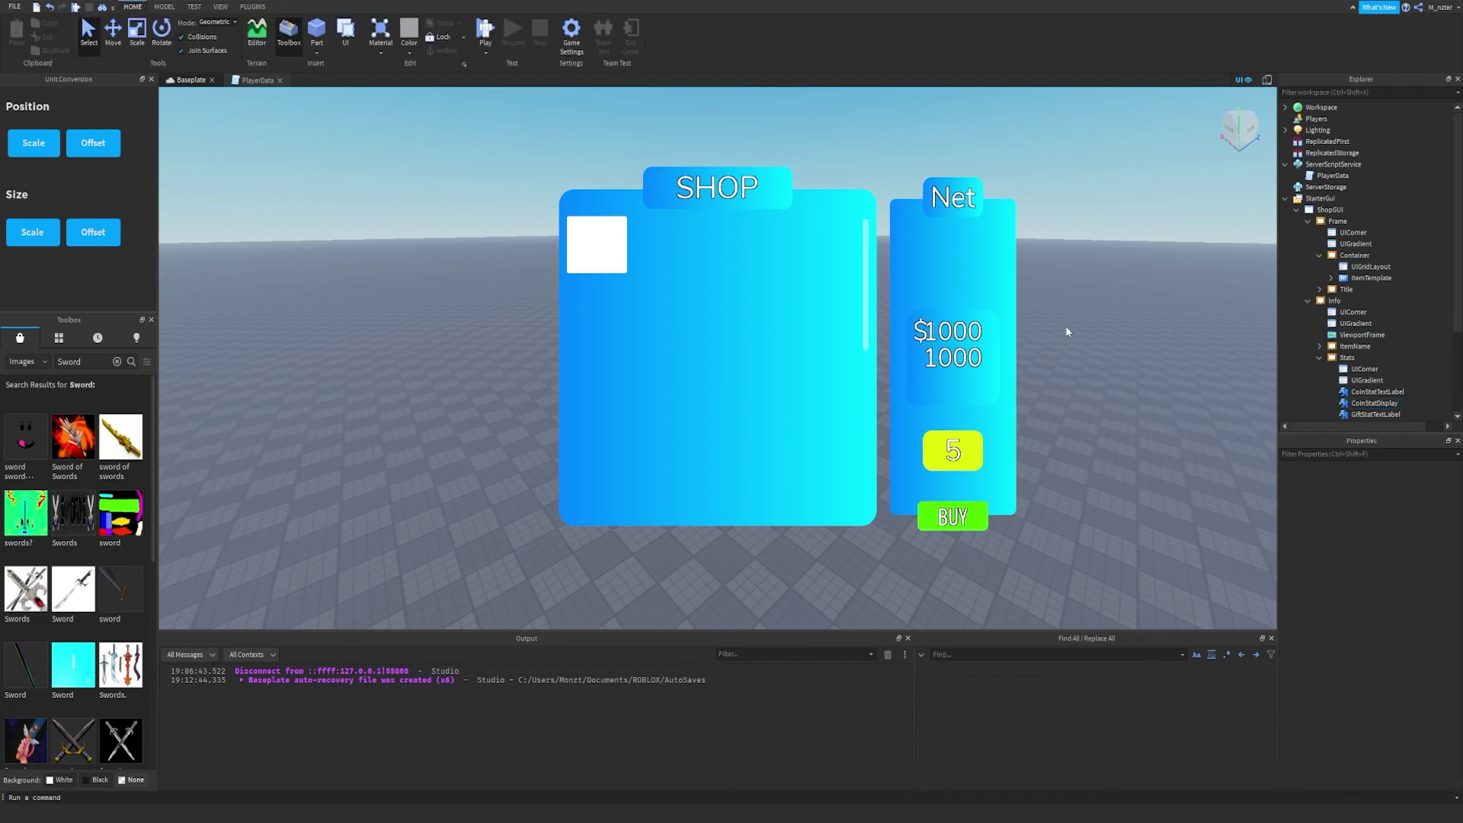
# Shift CoinStatDisplay slightly left and narrow CoinStatTextLabel from its left edge to about 128 px wide, beside the $ label.
pyautogui.click(1416, 392)
pyautogui.click(1423, 404)
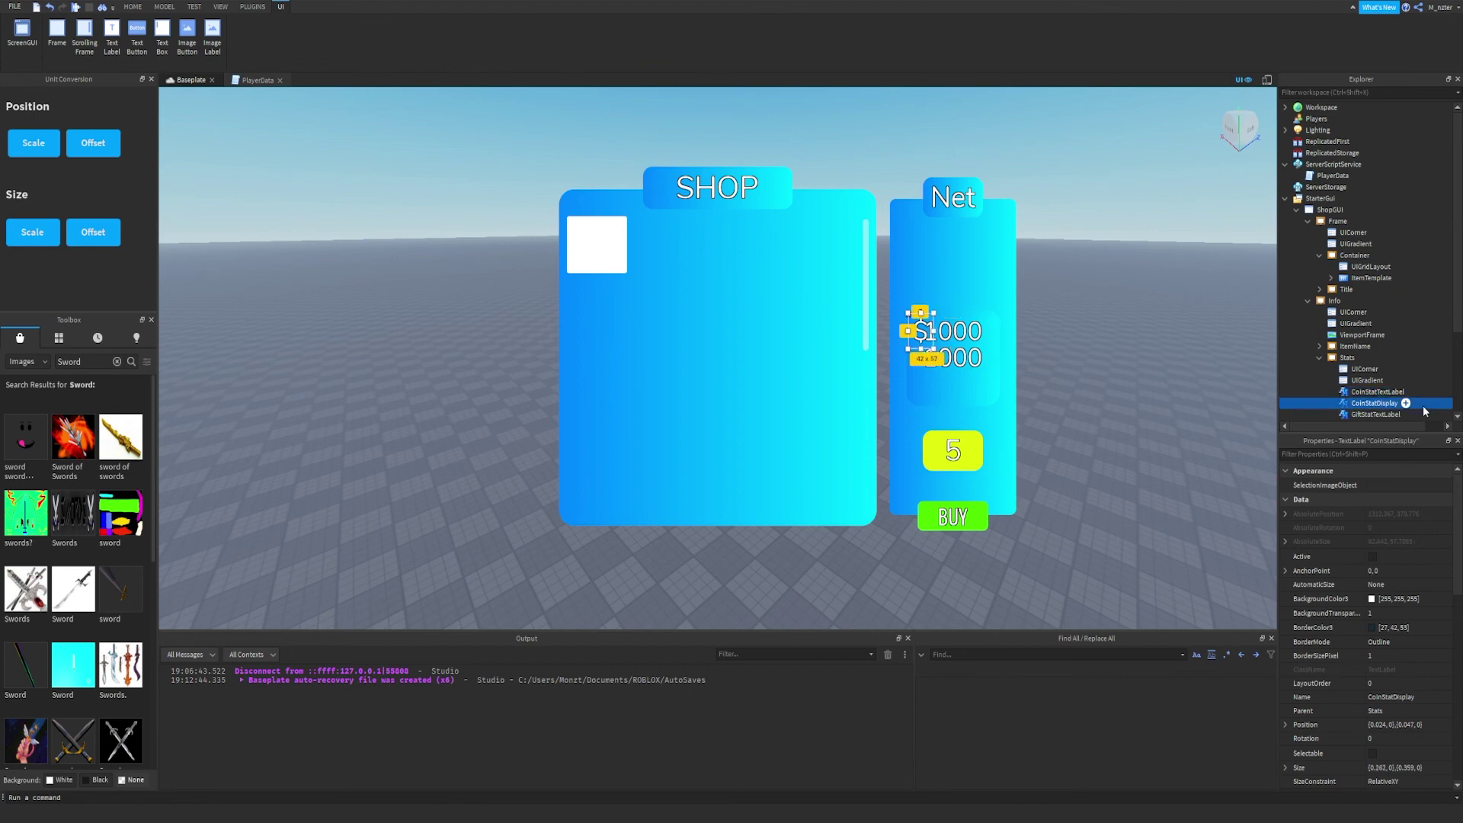
pyautogui.moveTo(927, 335); pyautogui.dragTo(918, 335)
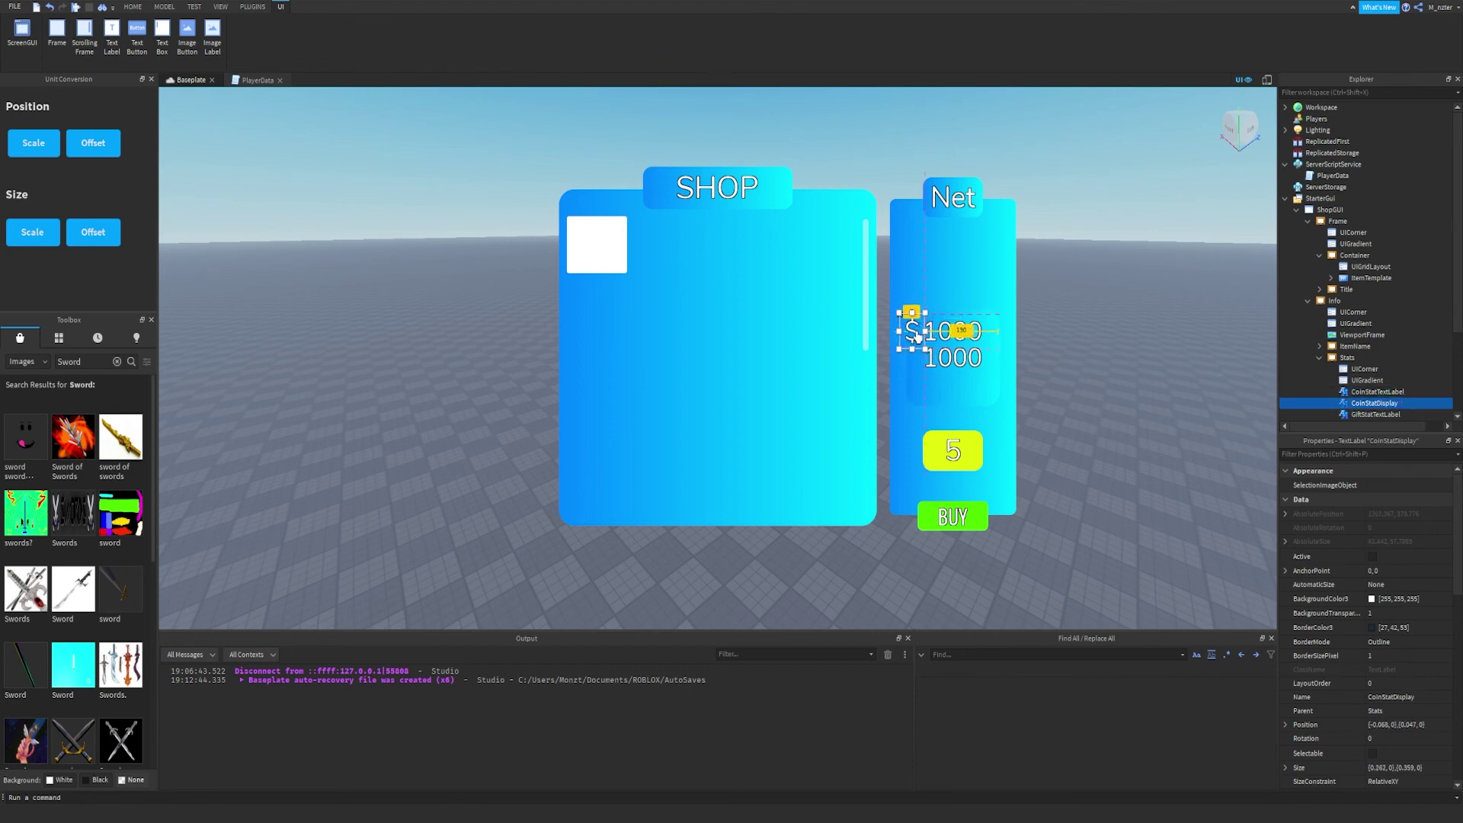
pyautogui.click(1070, 331)
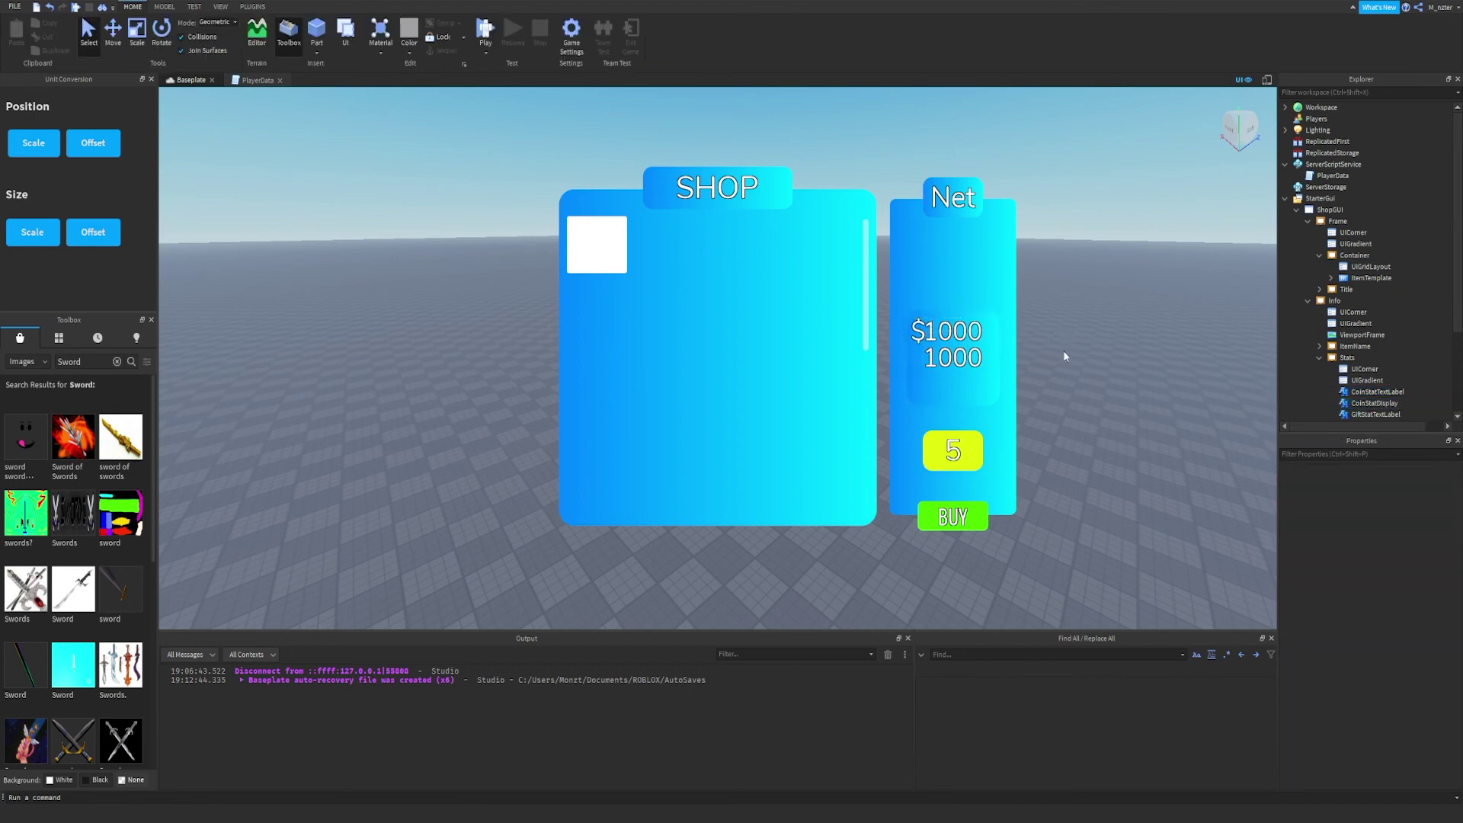
pyautogui.click(1444, 392)
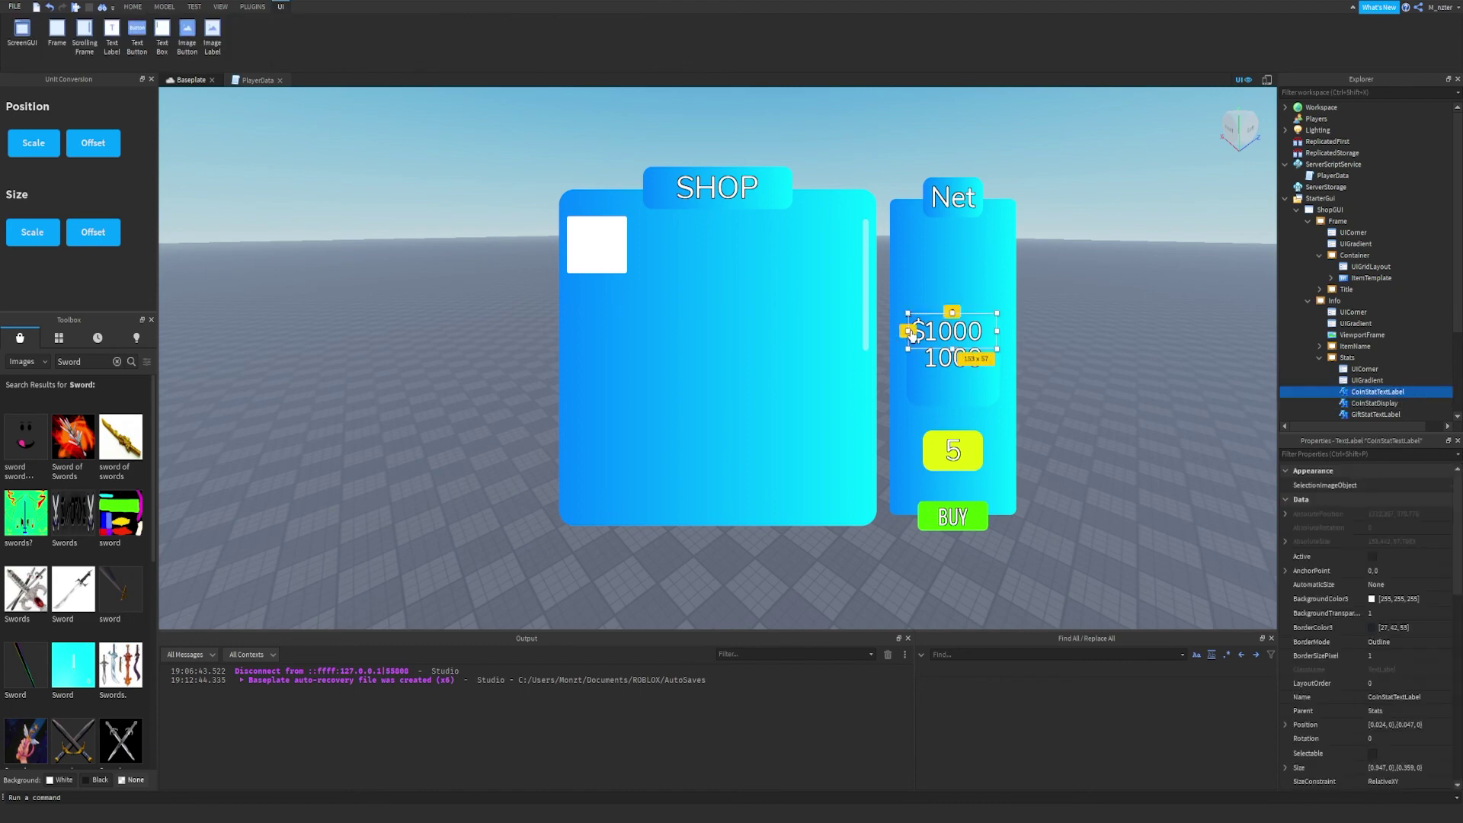
pyautogui.moveTo(911, 333); pyautogui.dragTo(922, 338)
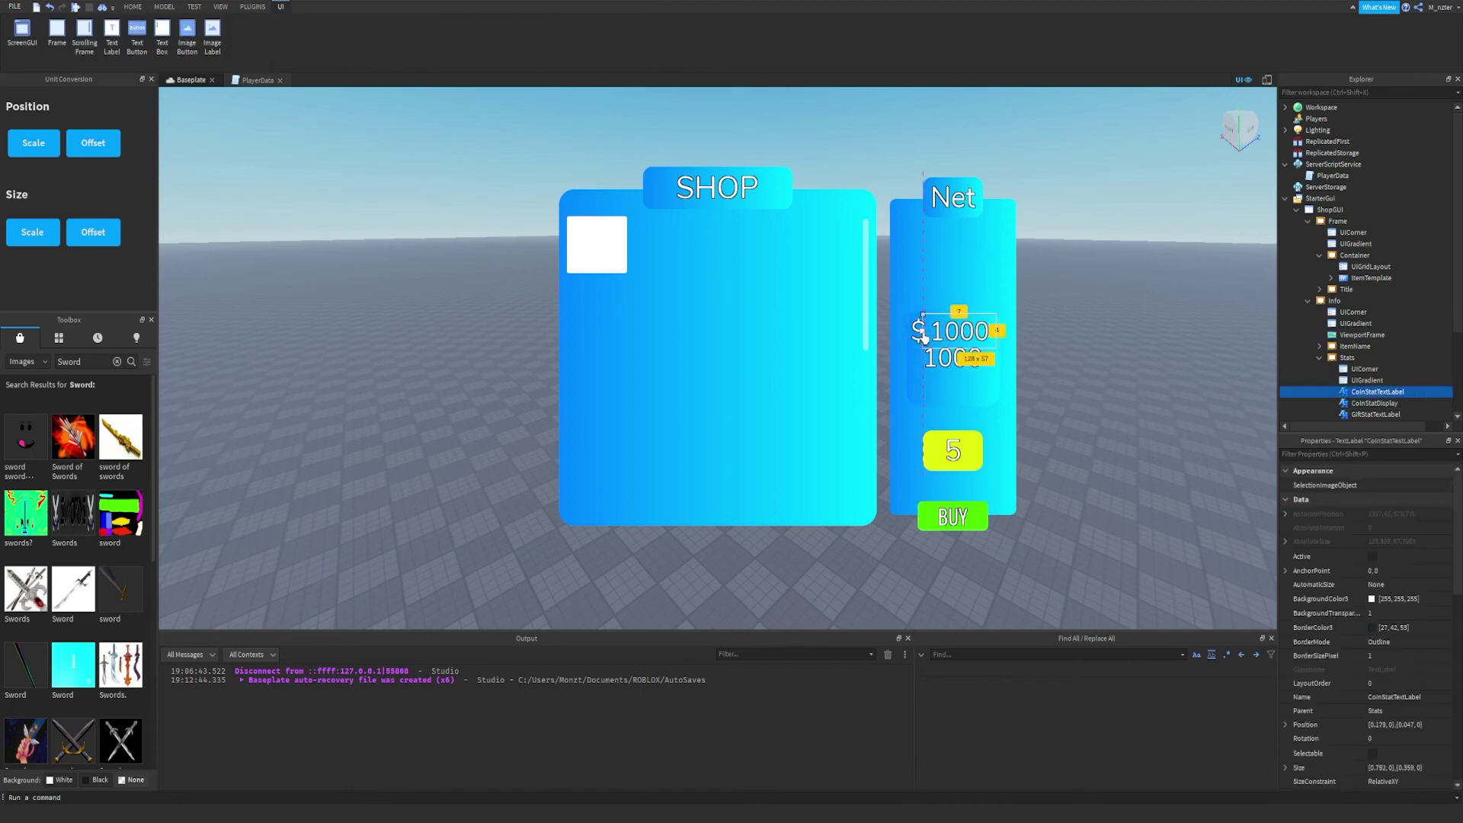
# Set the Text of CoinStatTextLabel to 10000000.
pyautogui.click(1406, 454)
pyautogui.write('text')
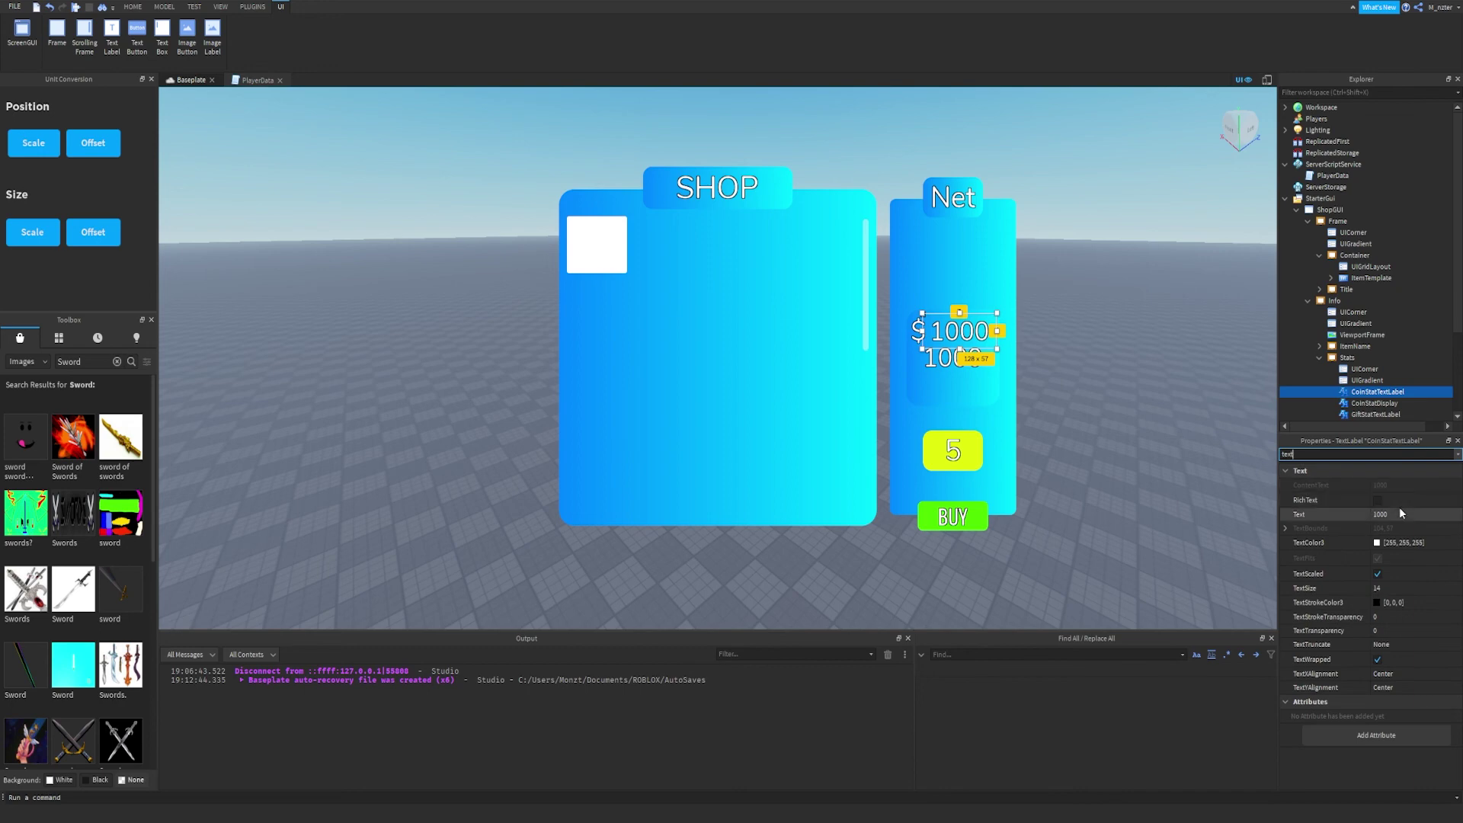
pyautogui.click(1401, 514)
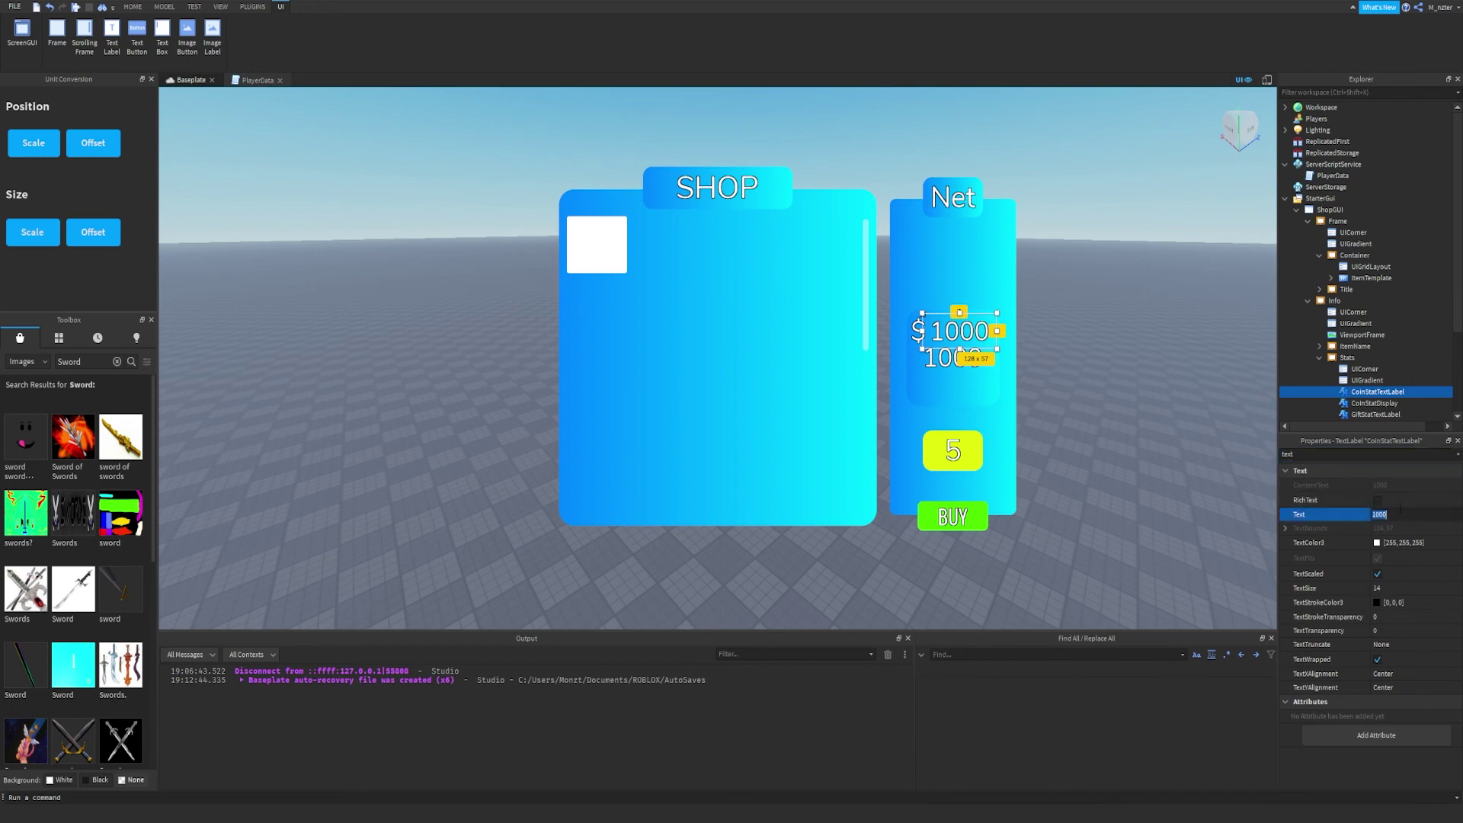
pyautogui.write('10000000')
pyautogui.press('Return')
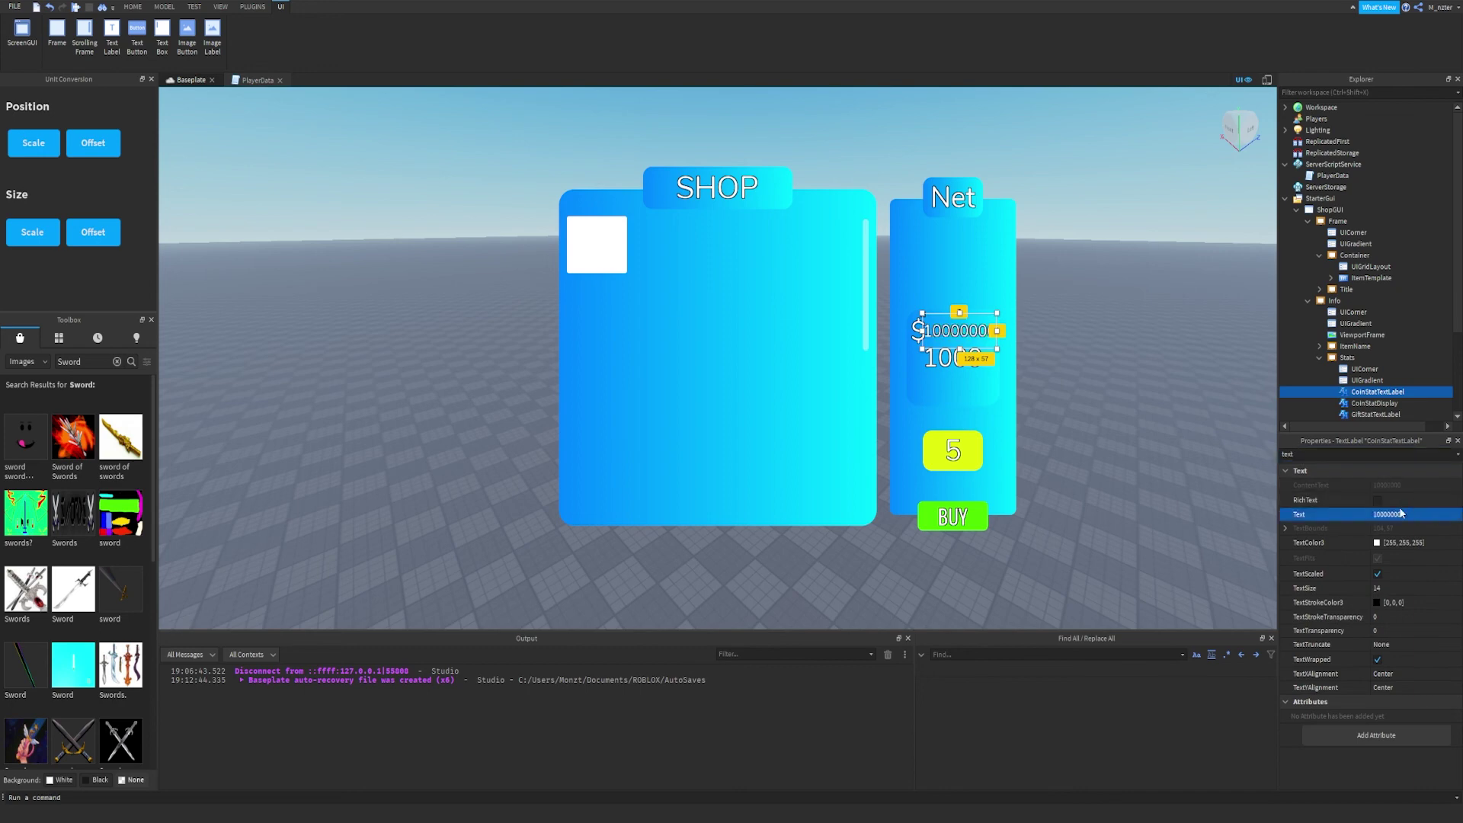
pyautogui.click(1039, 352)
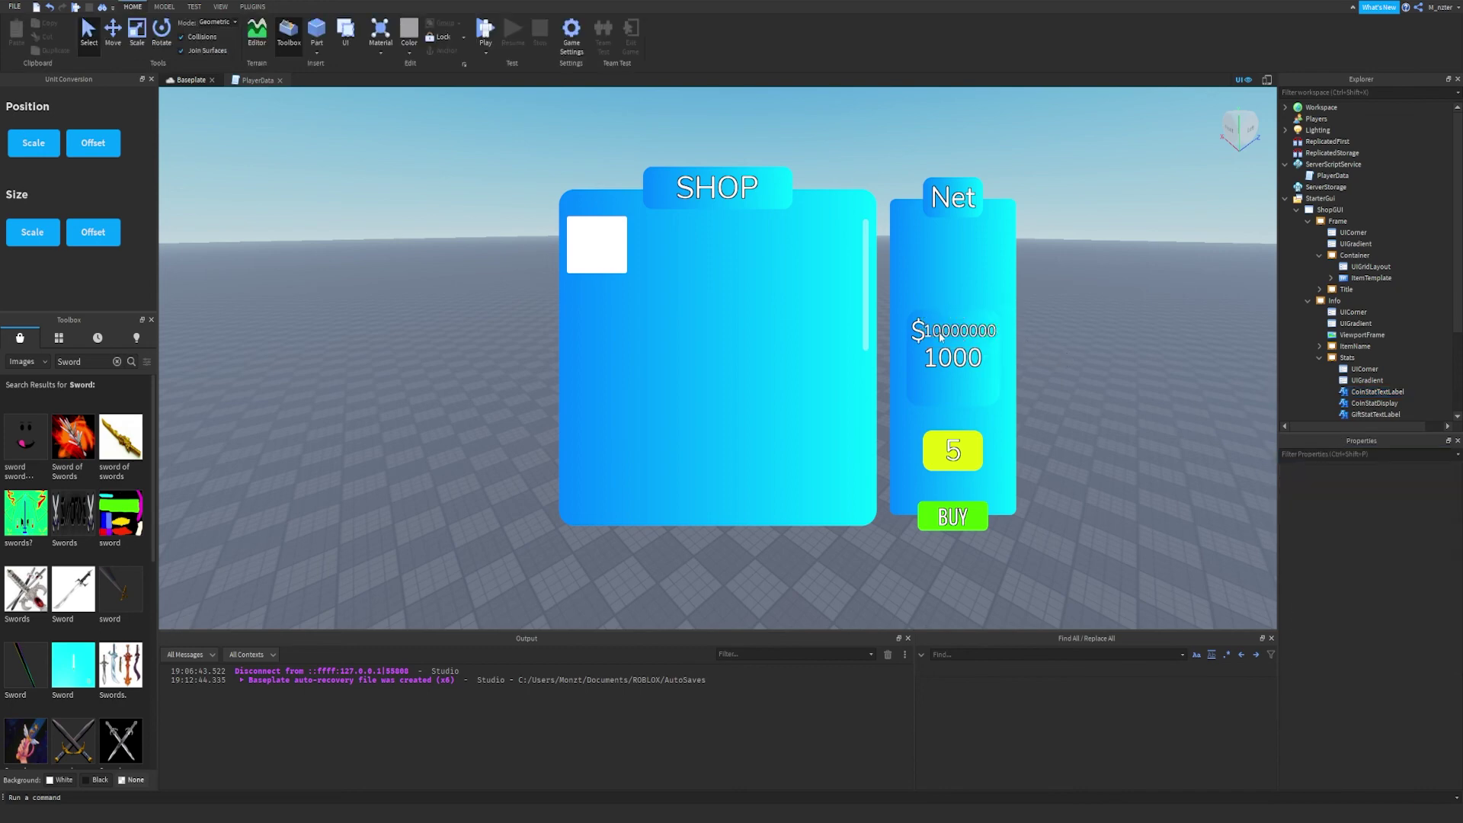
# Fine-tune the left edge of CoinStatTextLabel and the horizontal position of CoinStatDisplay so the two sit side by side in the Stats frame.
pyautogui.click(1446, 393)
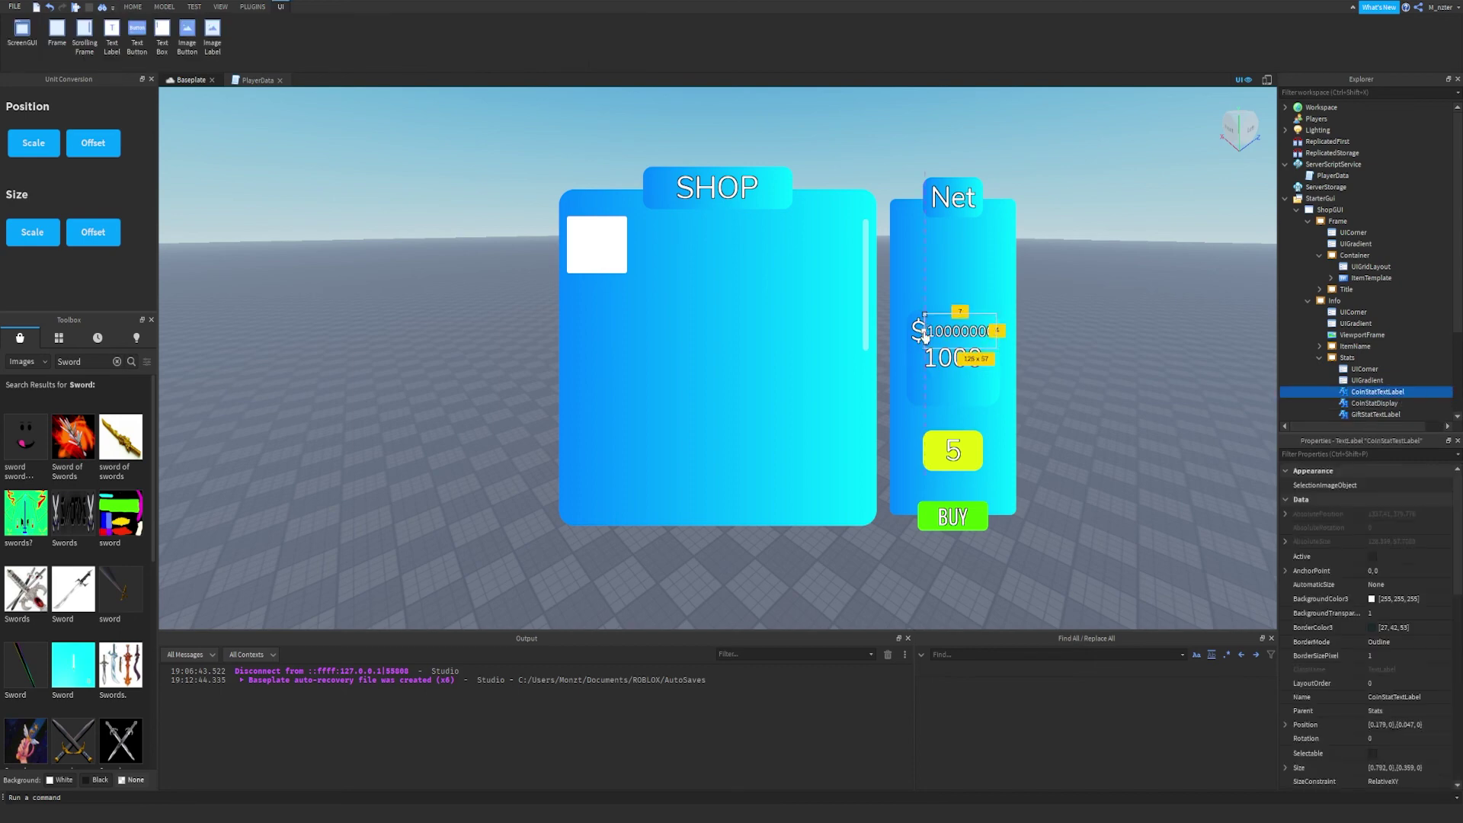
pyautogui.click(1080, 358)
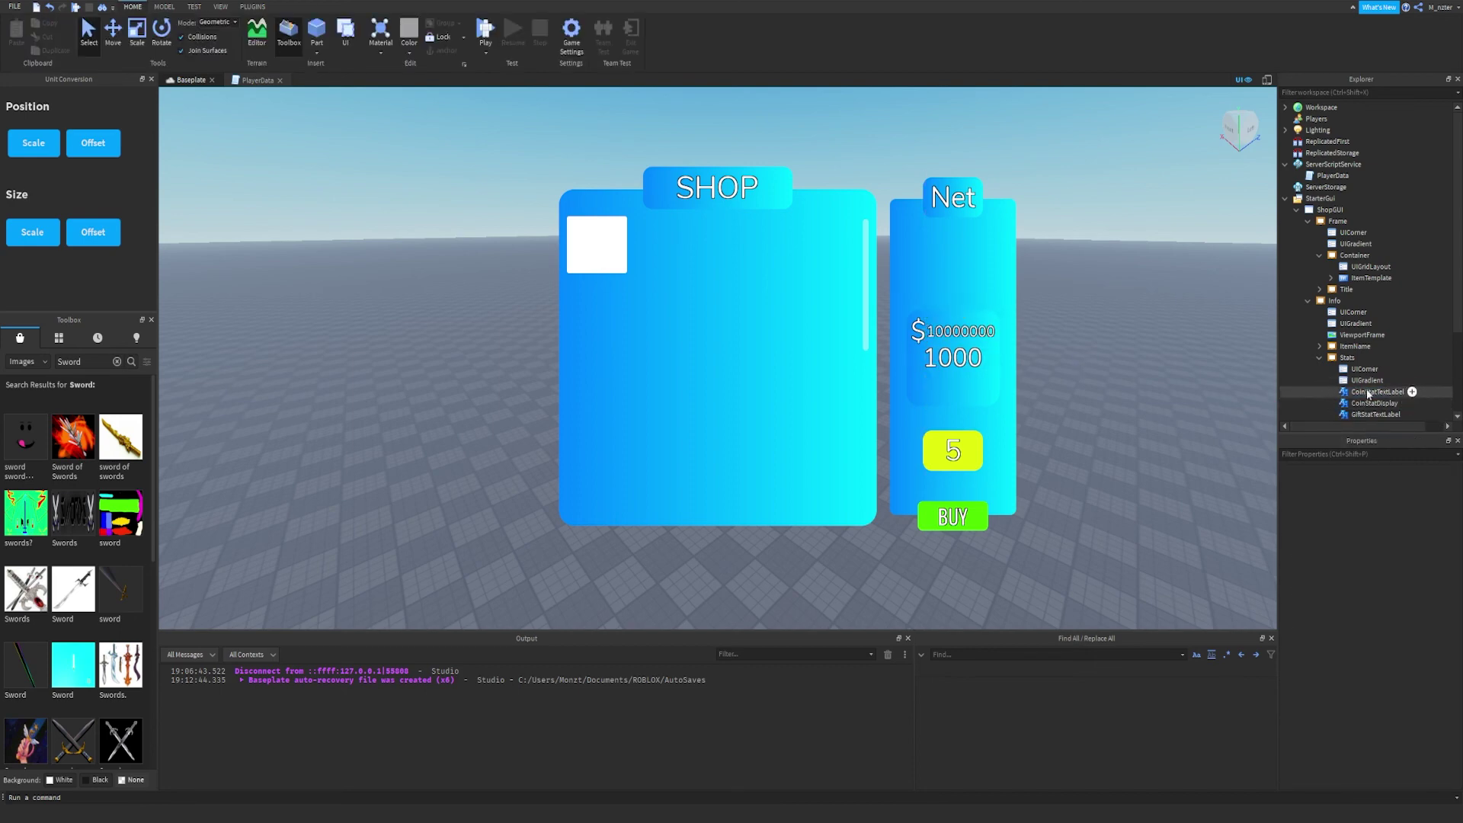
pyautogui.click(1411, 402)
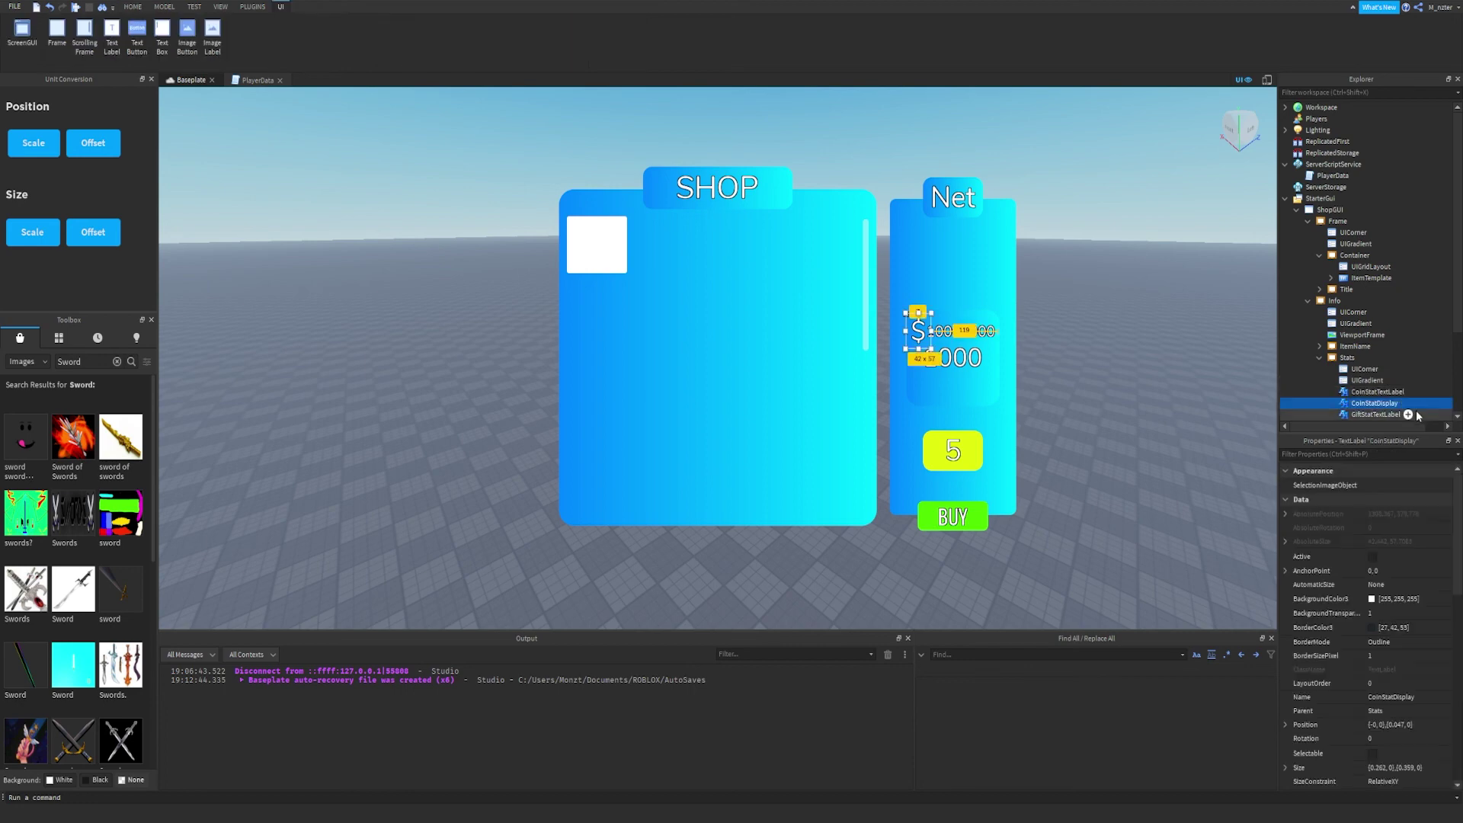
# Delete the old GiftStatTextLabel from the Stats frame.
pyautogui.click(1416, 414)
pyautogui.scroll(-1, 1425, 381)
pyautogui.press('Delete')
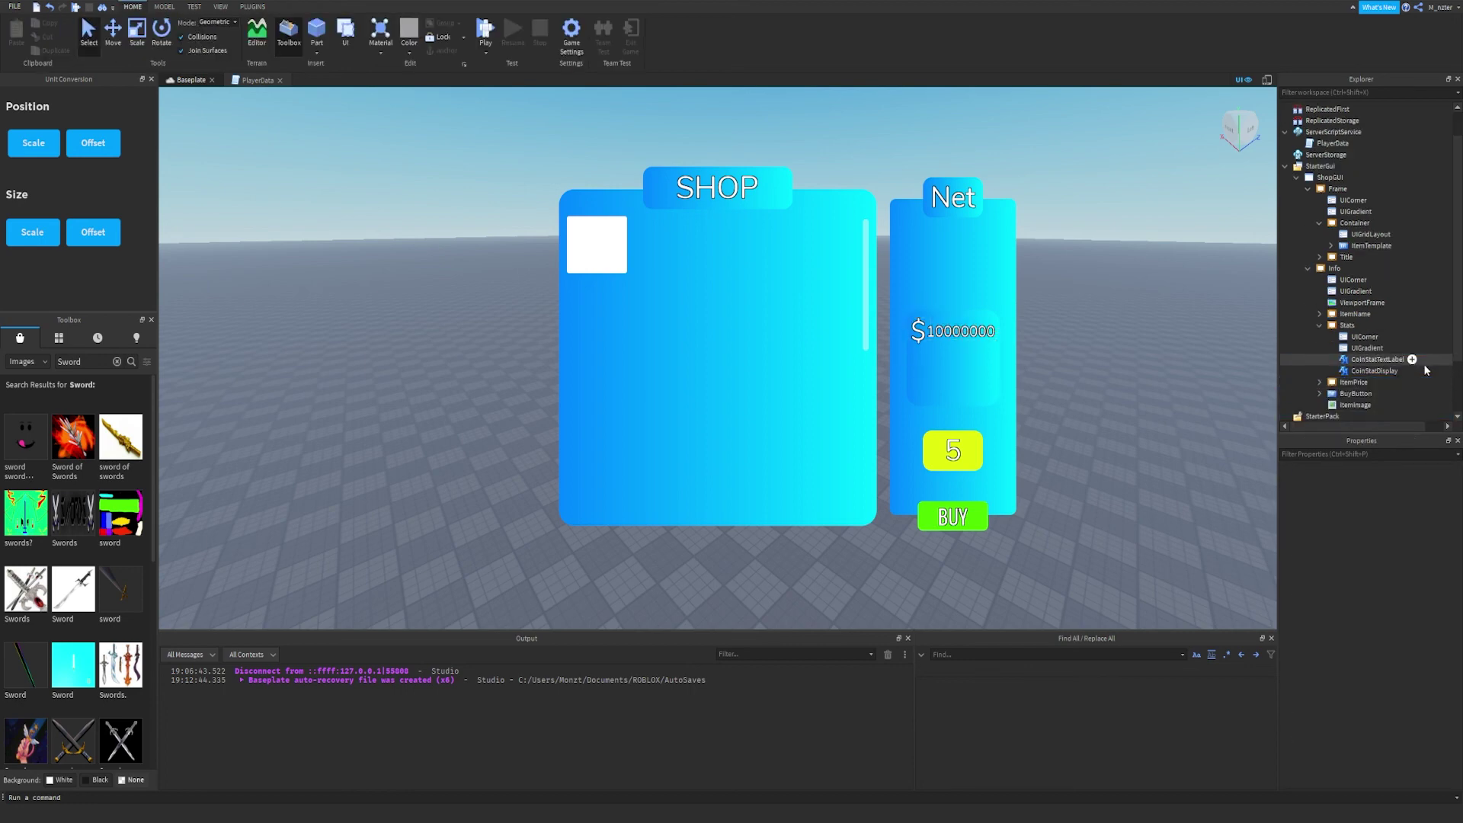
# Duplicate CoinStatTextLabel and CoinStatDisplay together and rename the $ label's copy GiftStatDisplay.
pyautogui.click(1424, 363)
pyautogui.keyDown('ctrl'); pyautogui.click(1423, 373); pyautogui.keyUp('ctrl')
pyautogui.hotkey('ctrl', 'd')
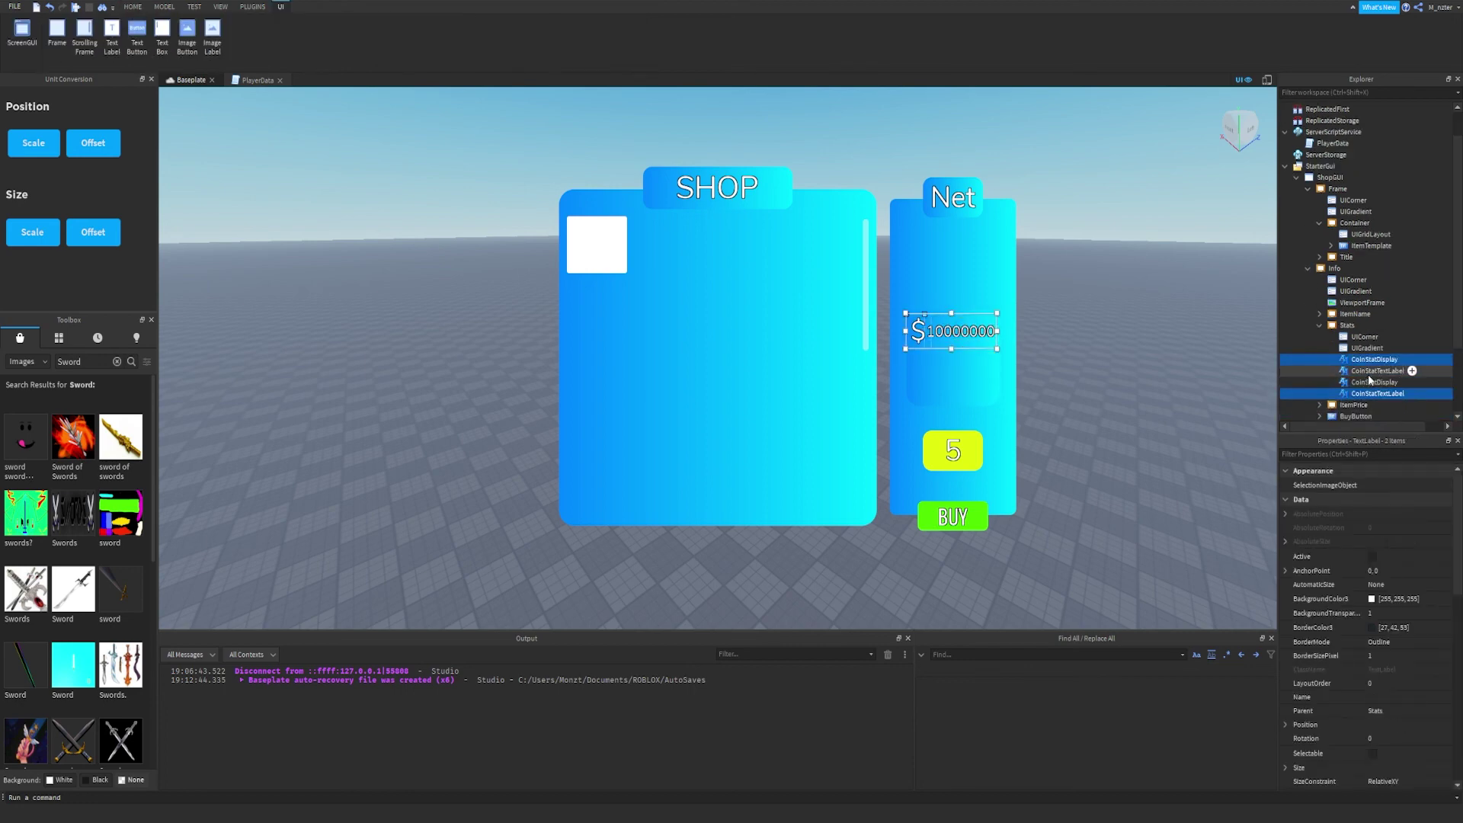
pyautogui.click(1374, 360)
pyautogui.write('GiftStatDisplay')
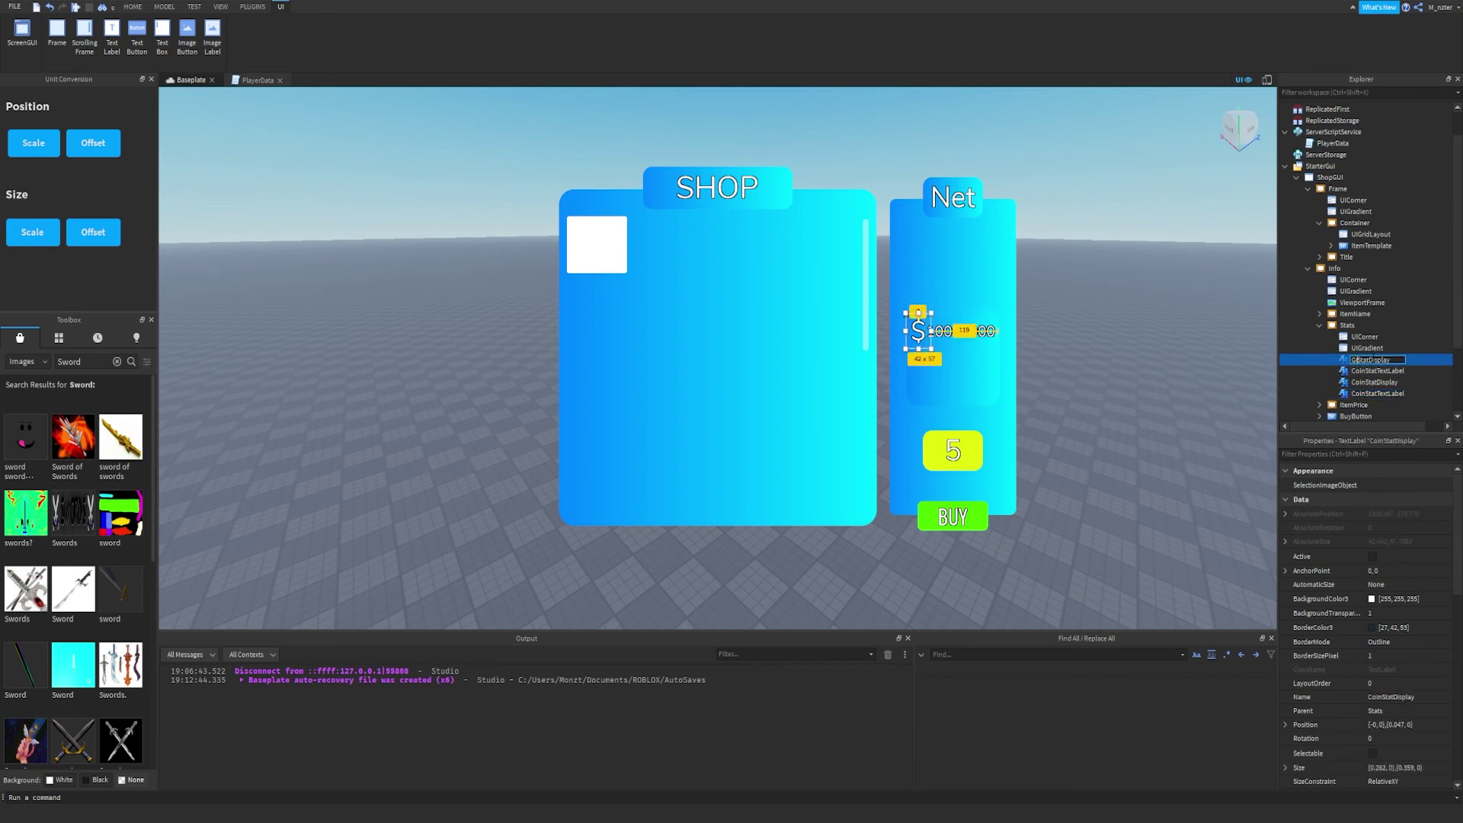
pyautogui.press('Return')
# Rename the CoinStatTextLabel copy GiftStatTextLabel and move both gift labels directly below the coin row.
pyautogui.doubleClick(1360, 393)
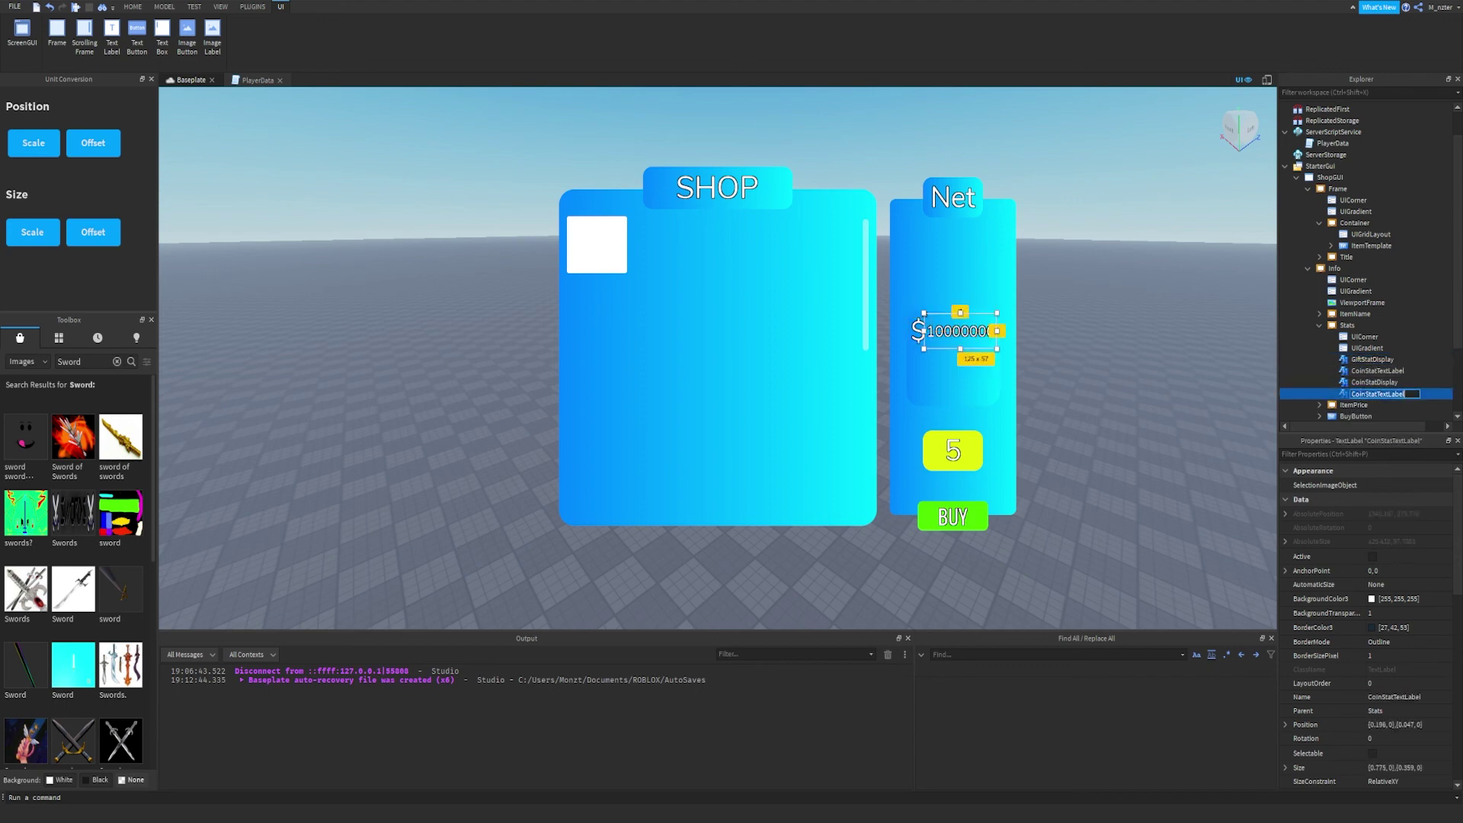
pyautogui.write('GiftStatTextLabel')
pyautogui.press('Return')
pyautogui.keyDown('ctrl'); pyautogui.click(1372, 359); pyautogui.keyUp('ctrl')
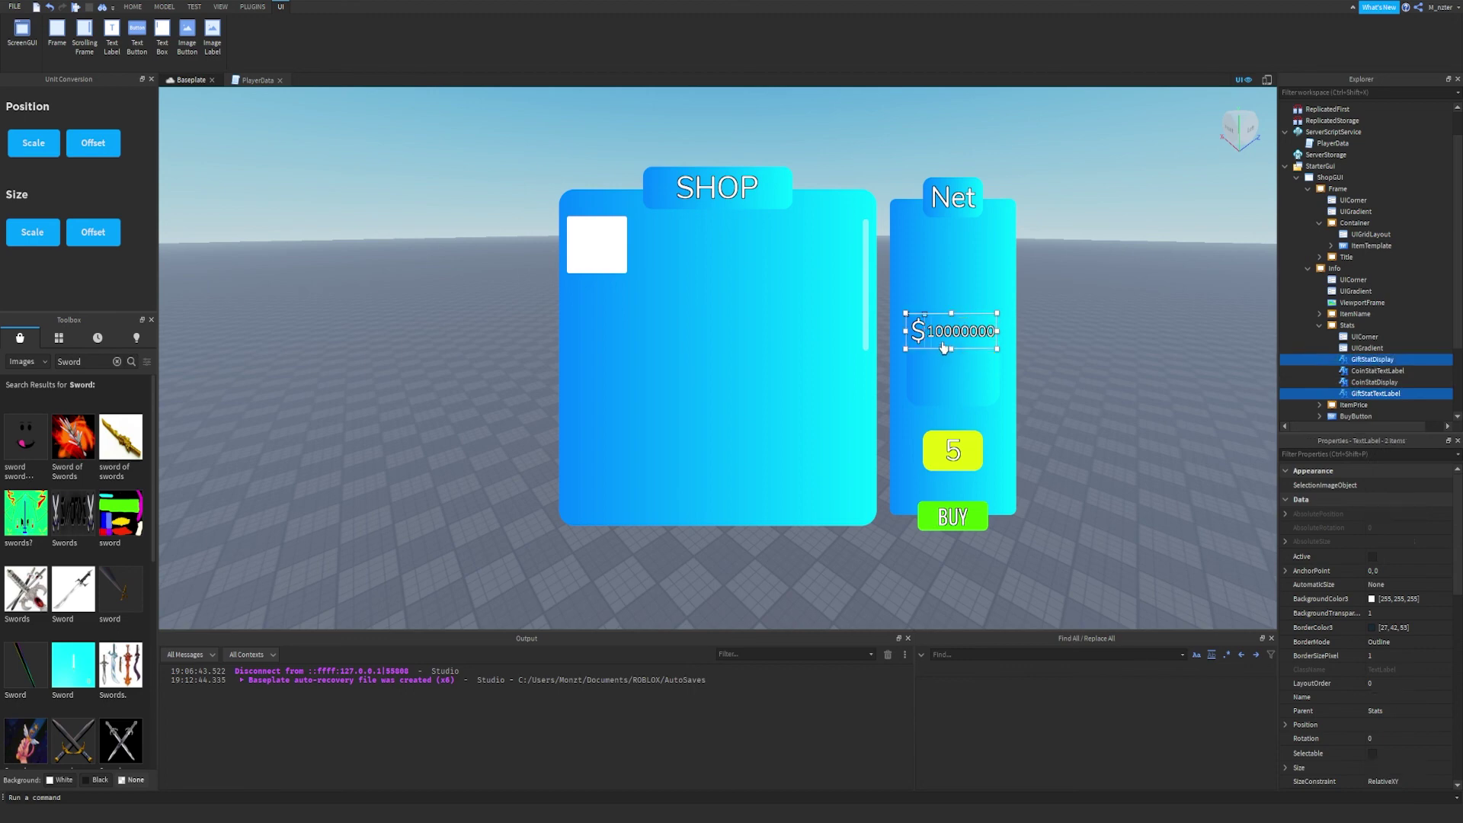
pyautogui.moveTo(958, 333); pyautogui.dragTo(960, 368)
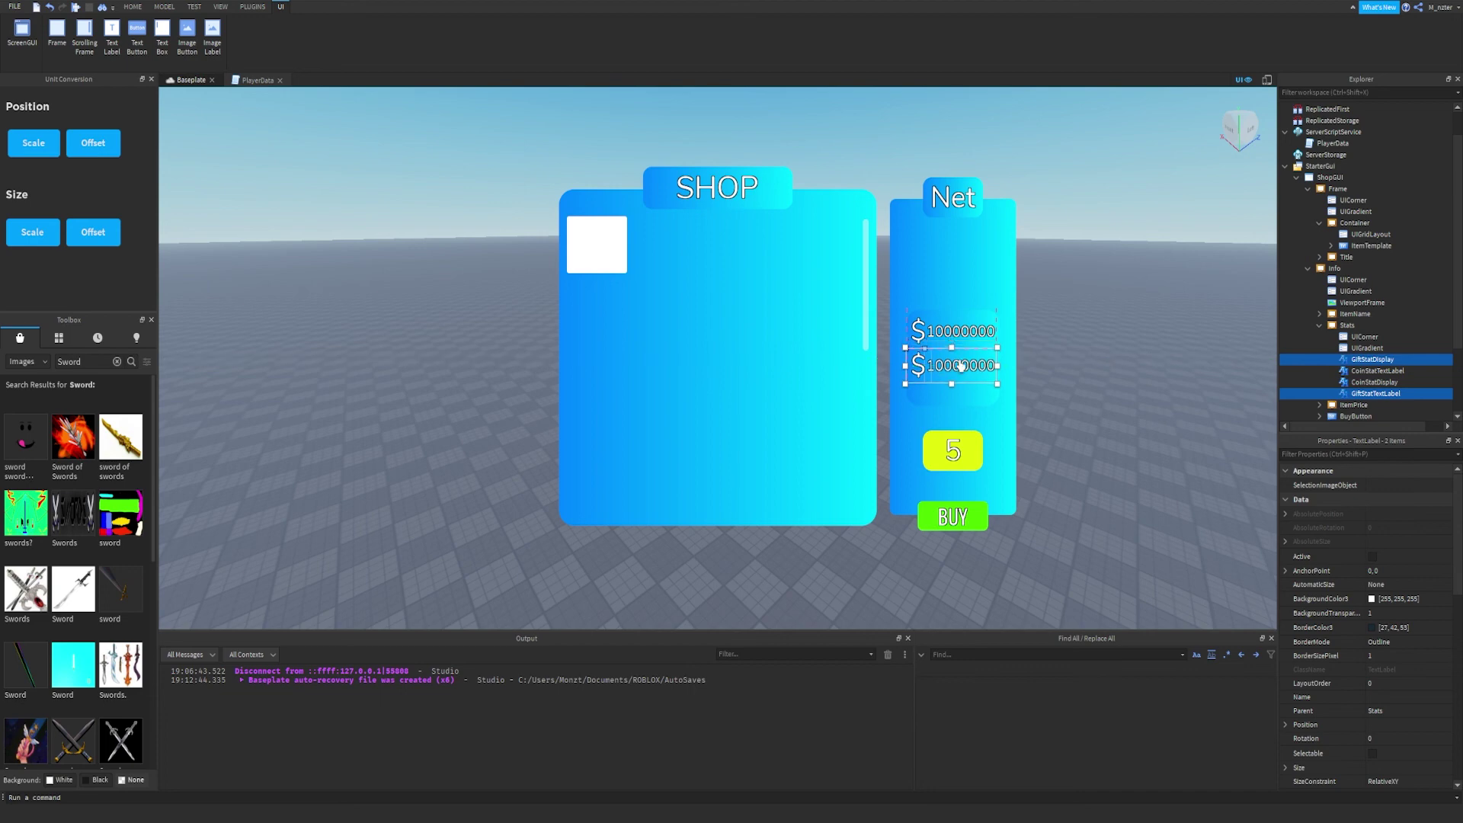
# Set the Text of GiftStatDisplay to the wrapped gift emoji.
pyautogui.keyDown('ctrl'); pyautogui.click(1406, 393); pyautogui.keyUp('ctrl')
pyautogui.click(1357, 456)
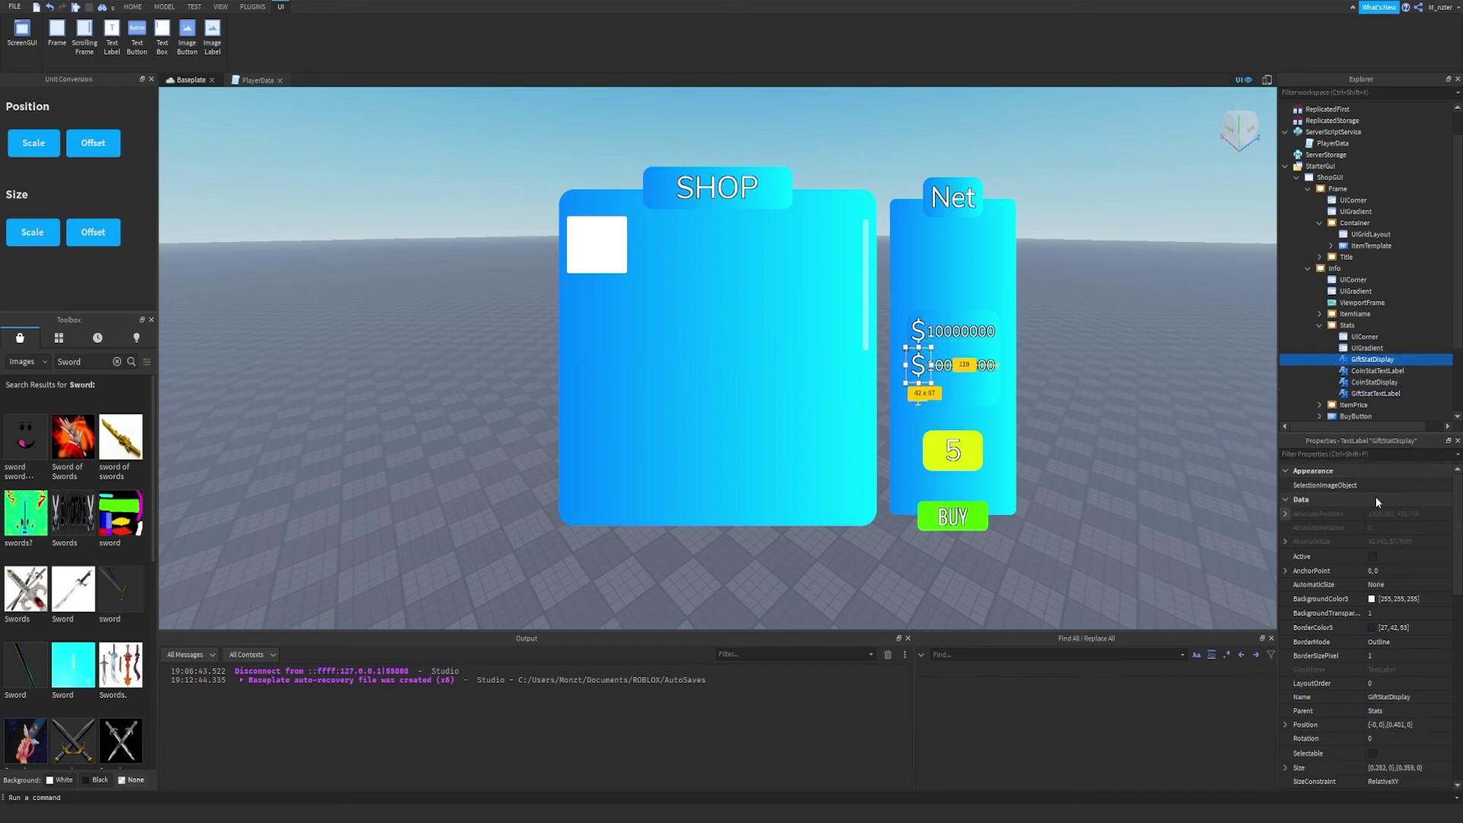
pyautogui.write('text')
pyautogui.click(1397, 514)
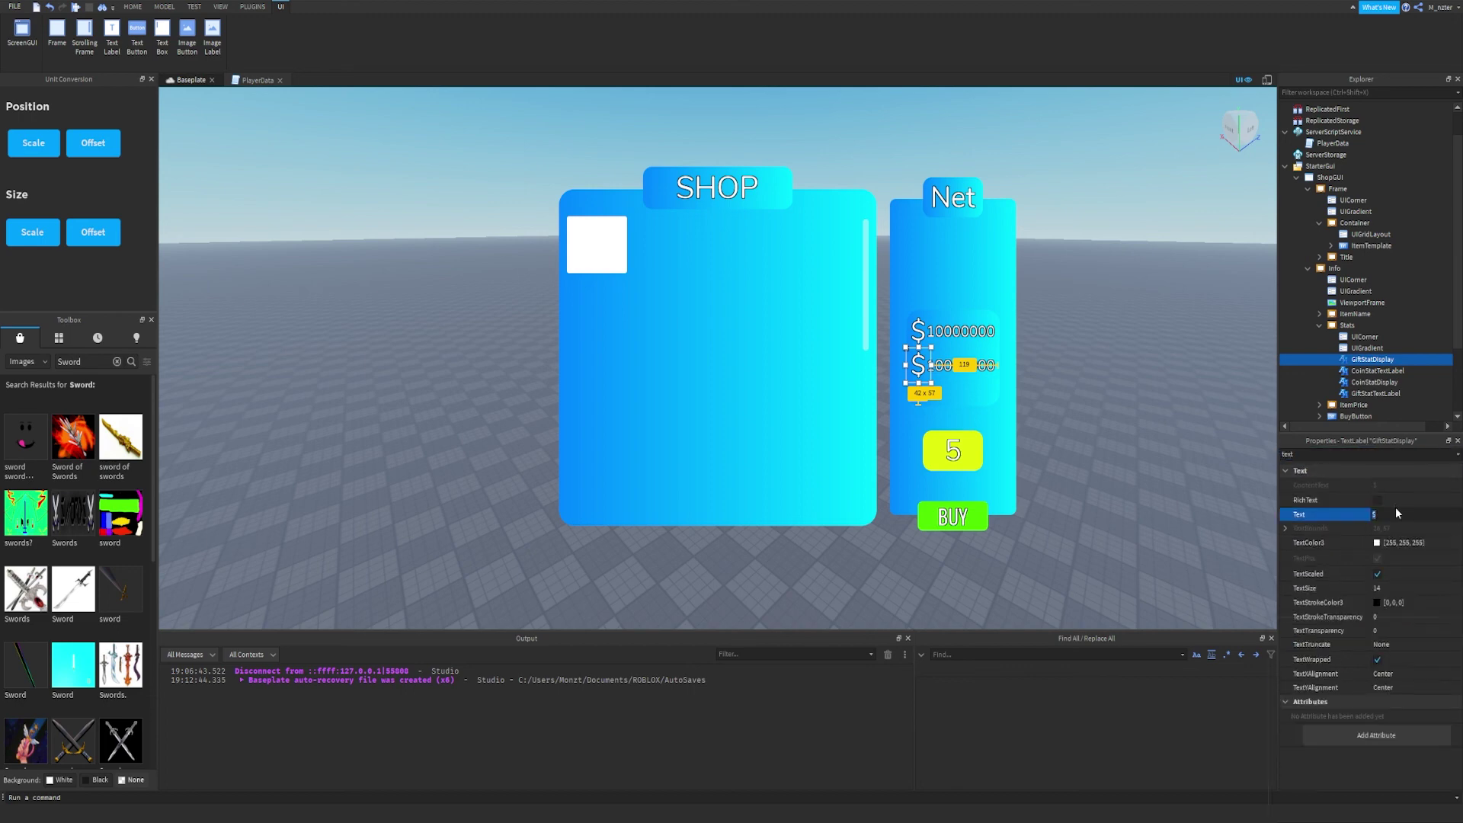
pyautogui.press('super+period')
pyautogui.write('gift')
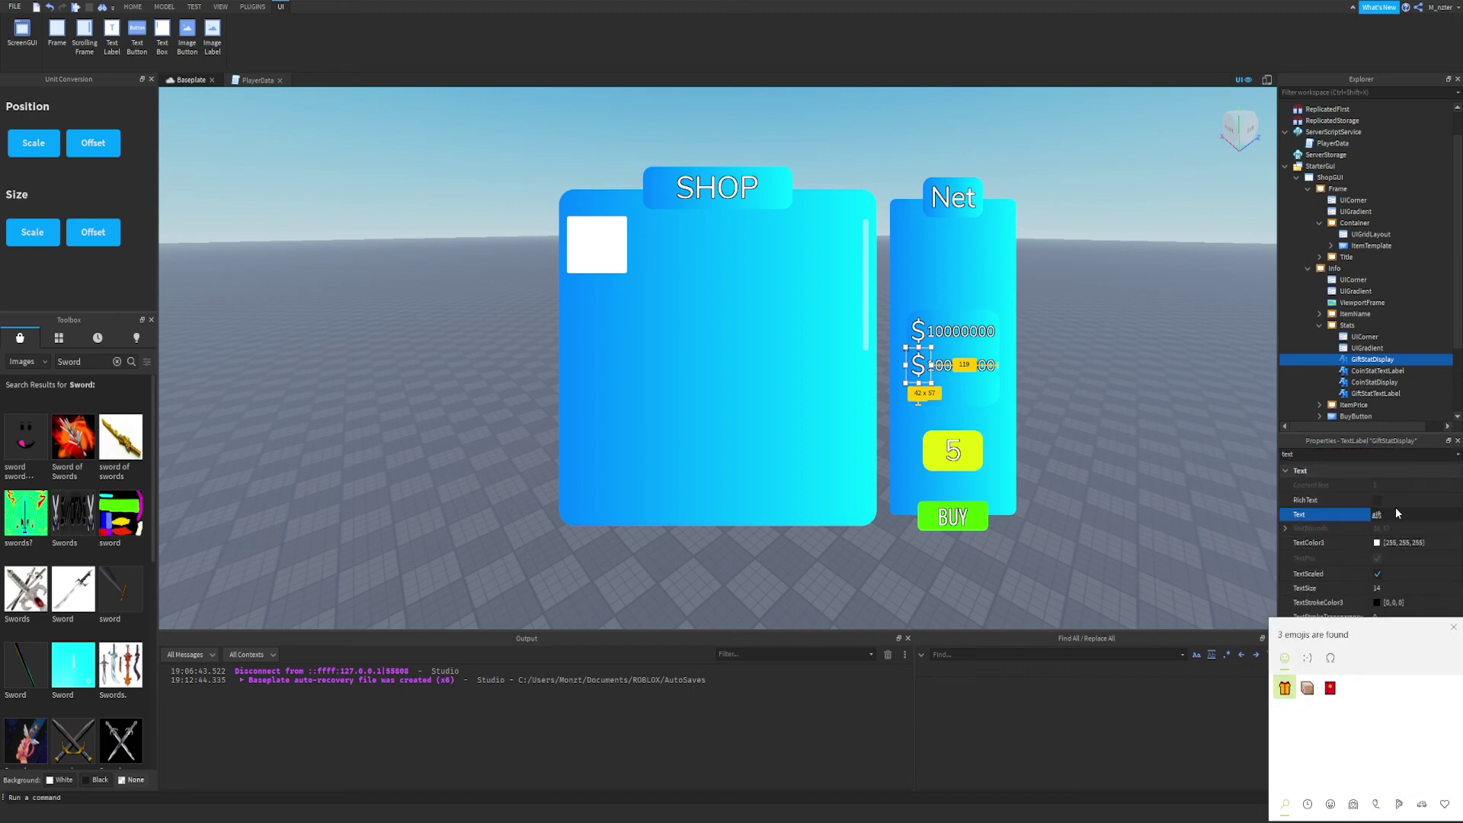
pyautogui.click(1285, 687)
pyautogui.press('Return')
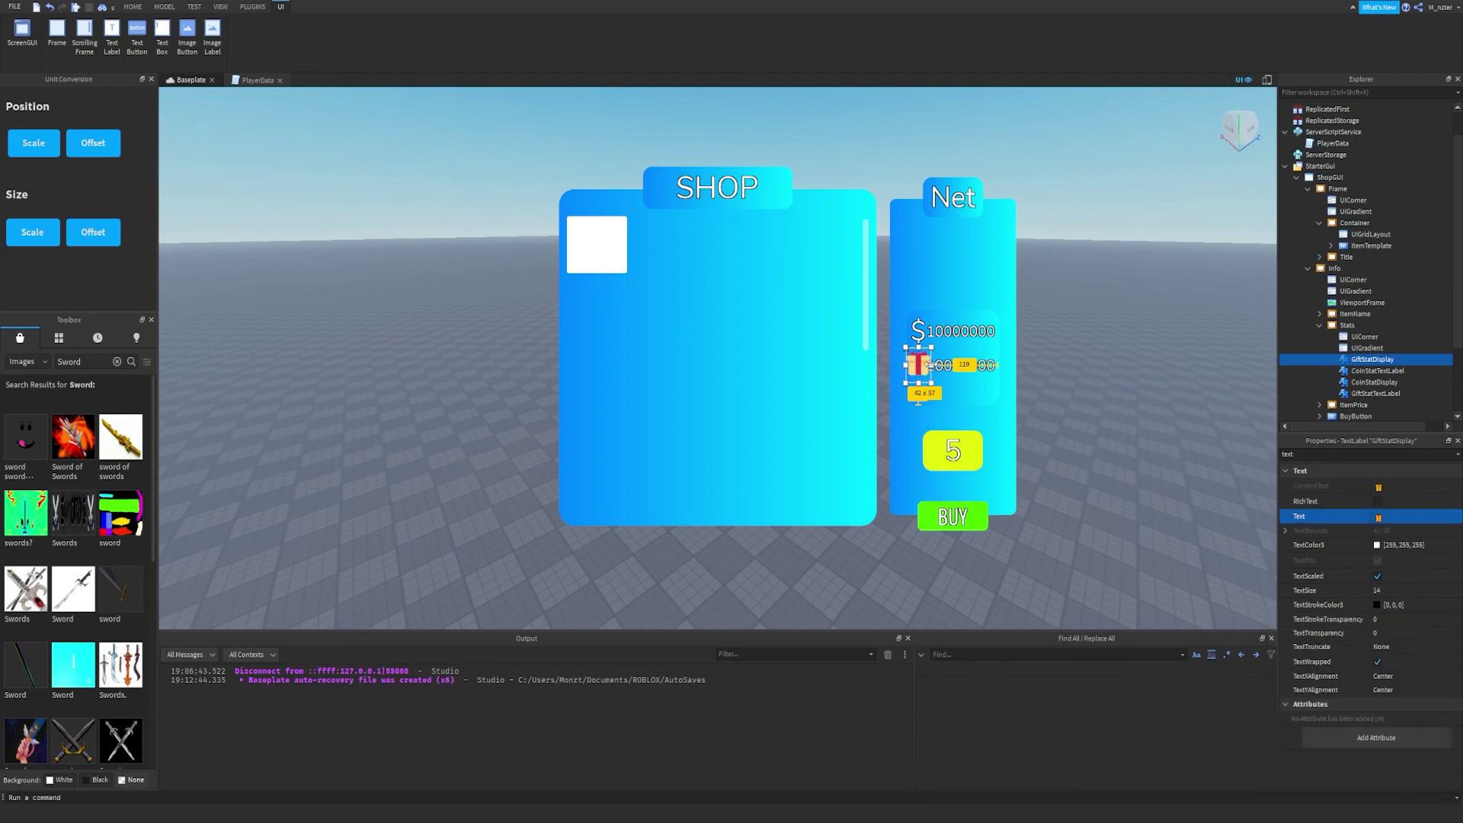
# Narrow GiftStatTextLabel slightly from its left edge so its number clears the gift emoji.
pyautogui.click(927, 366)
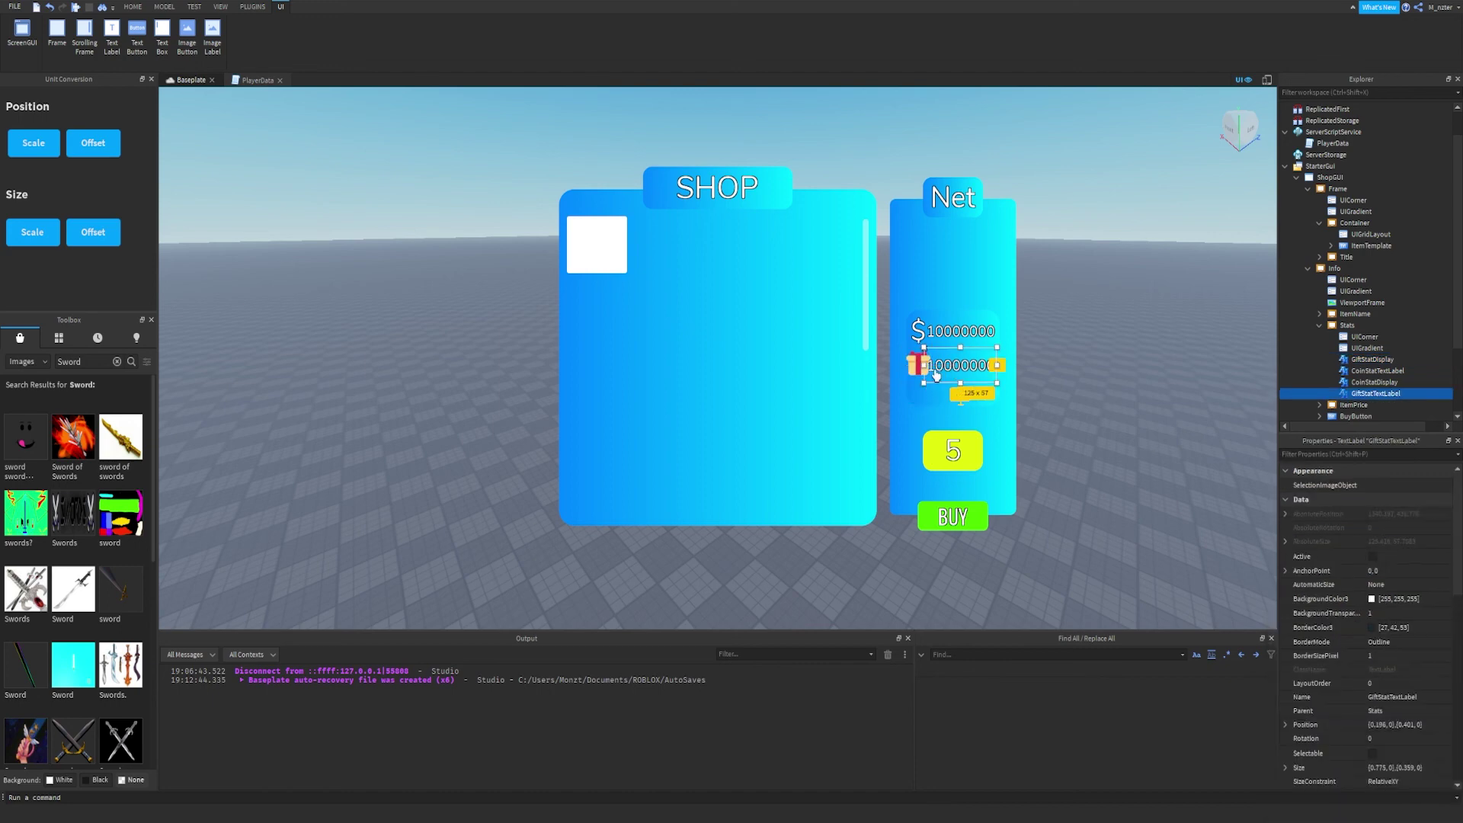
pyautogui.moveTo(923, 365); pyautogui.dragTo(931, 368)
pyautogui.click(1037, 383)
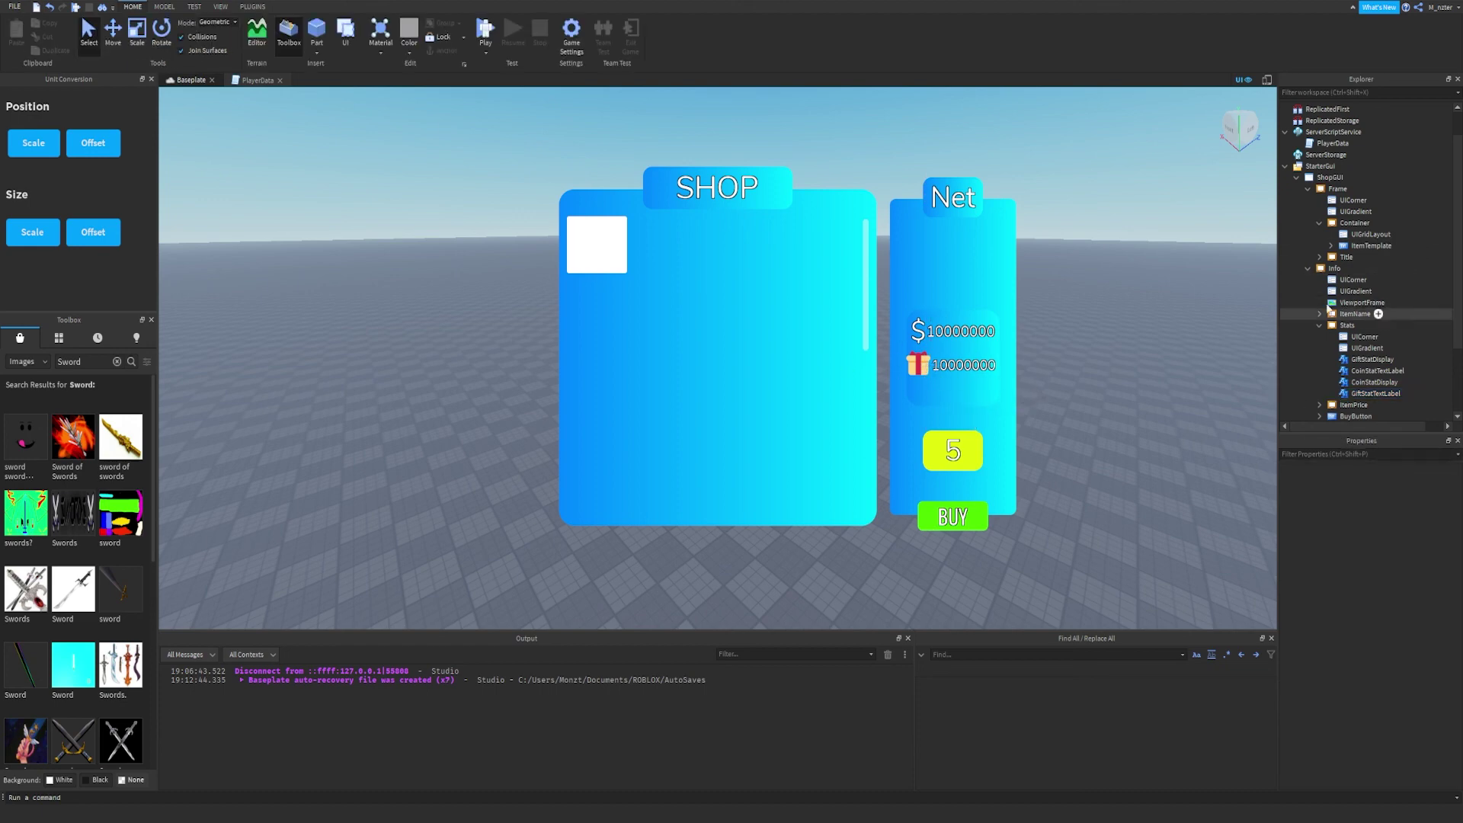
# Collapse the Stats, Info and Frame branches and insert a TextButton directly under ShopGUI.
pyautogui.click(1320, 326)
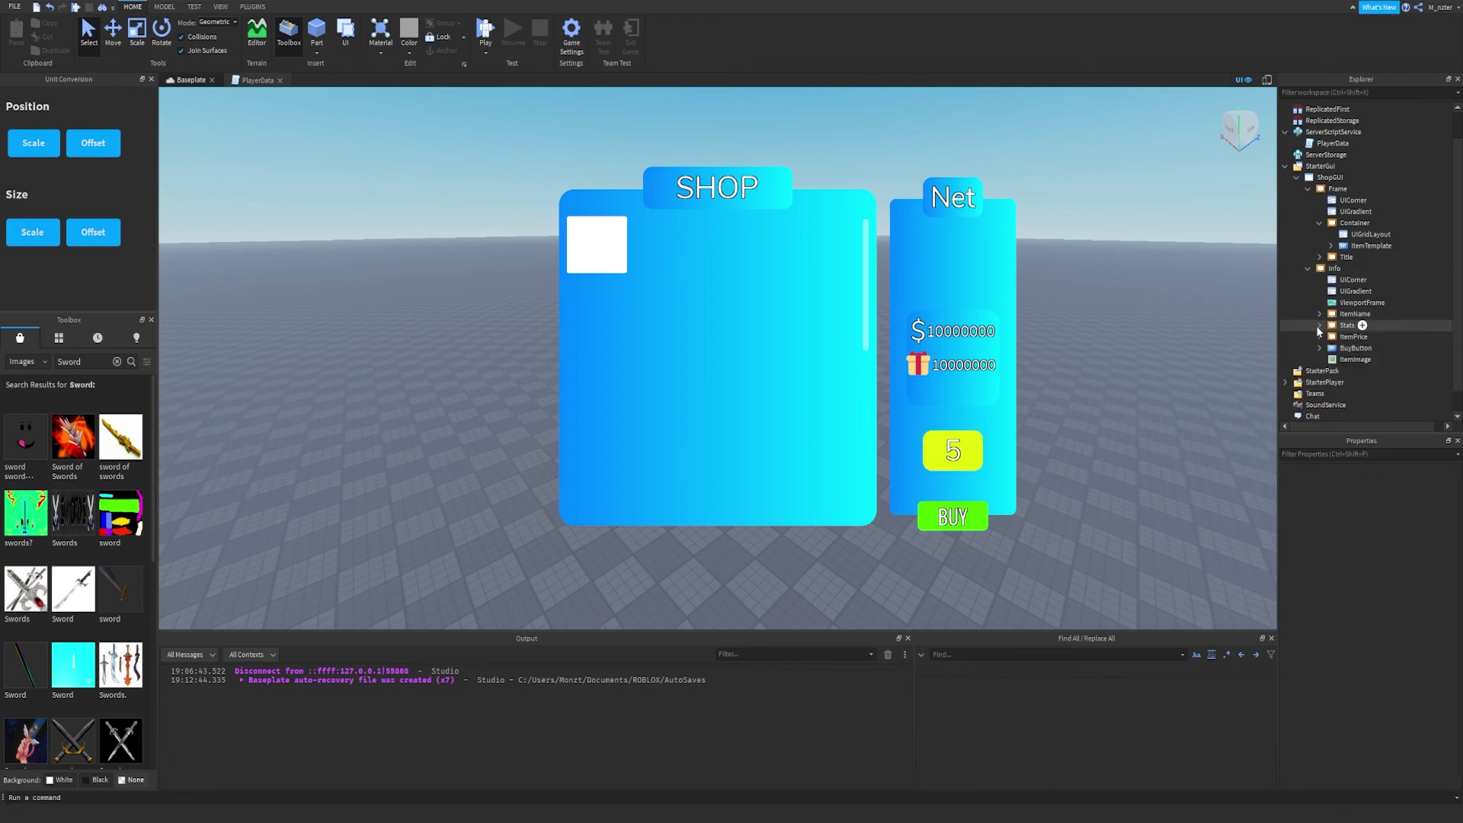
pyautogui.click(1410, 275)
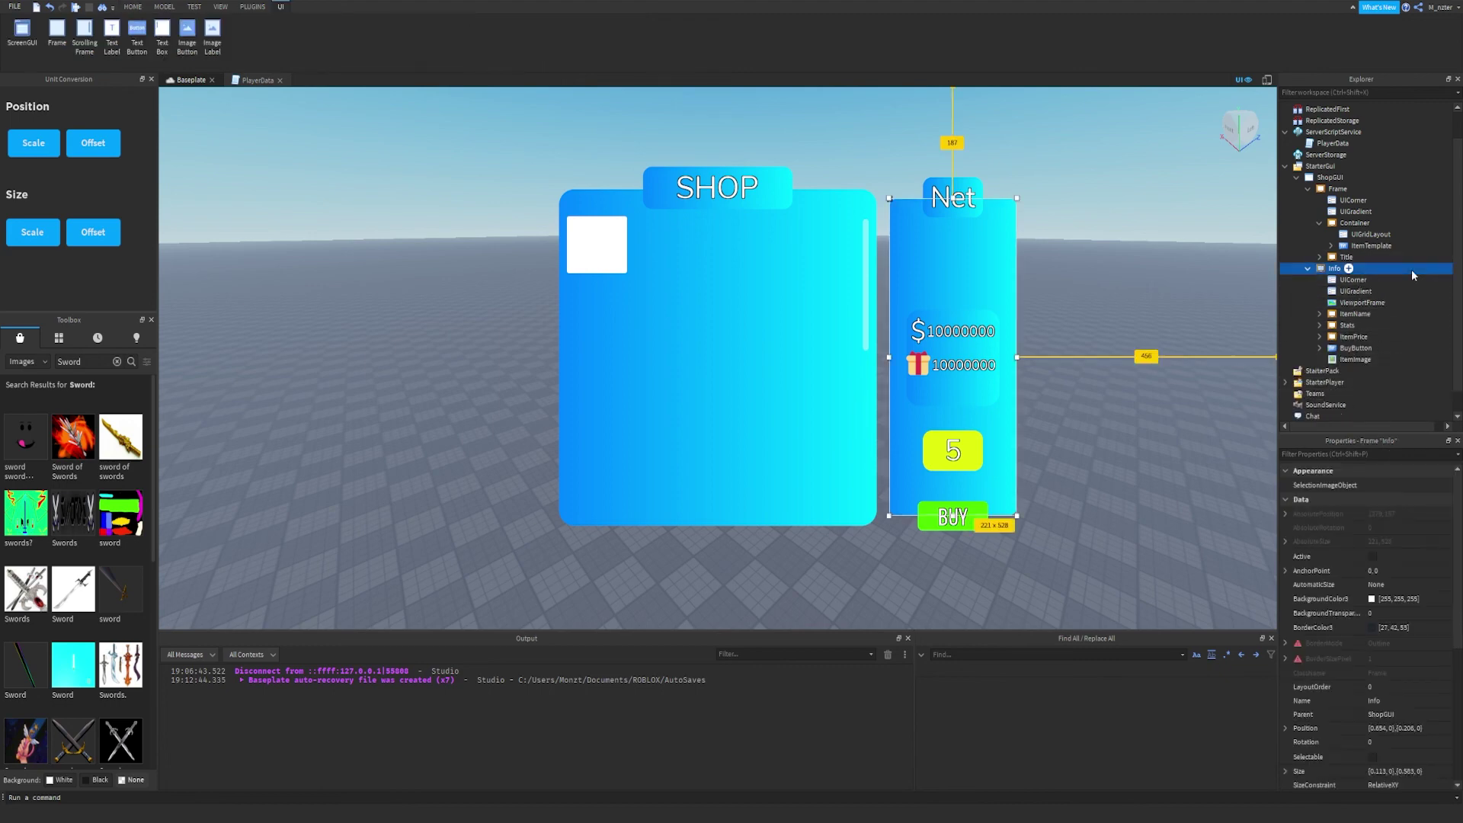
pyautogui.click(1307, 268)
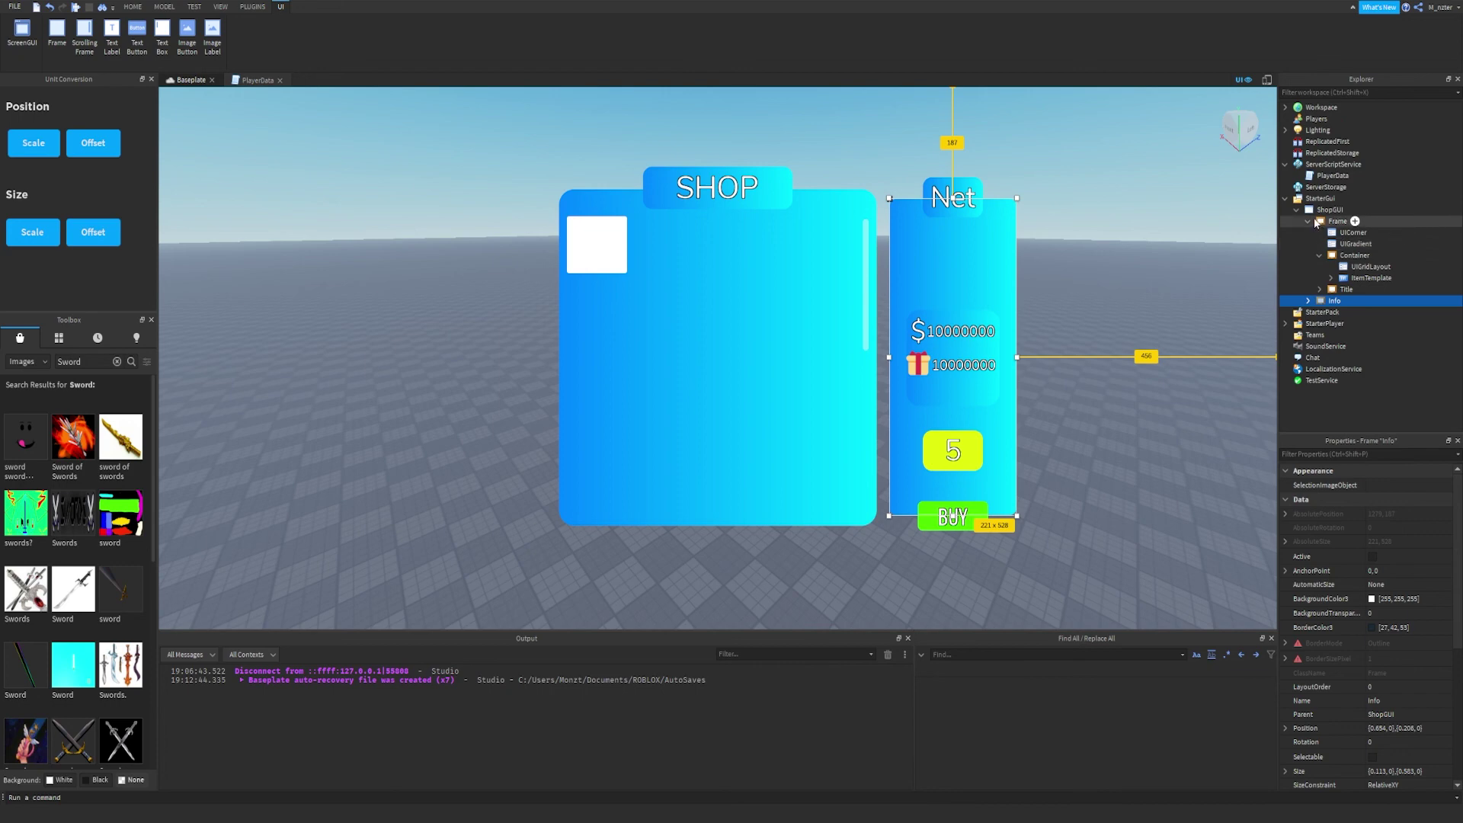
pyautogui.click(1307, 221)
pyautogui.click(1351, 210)
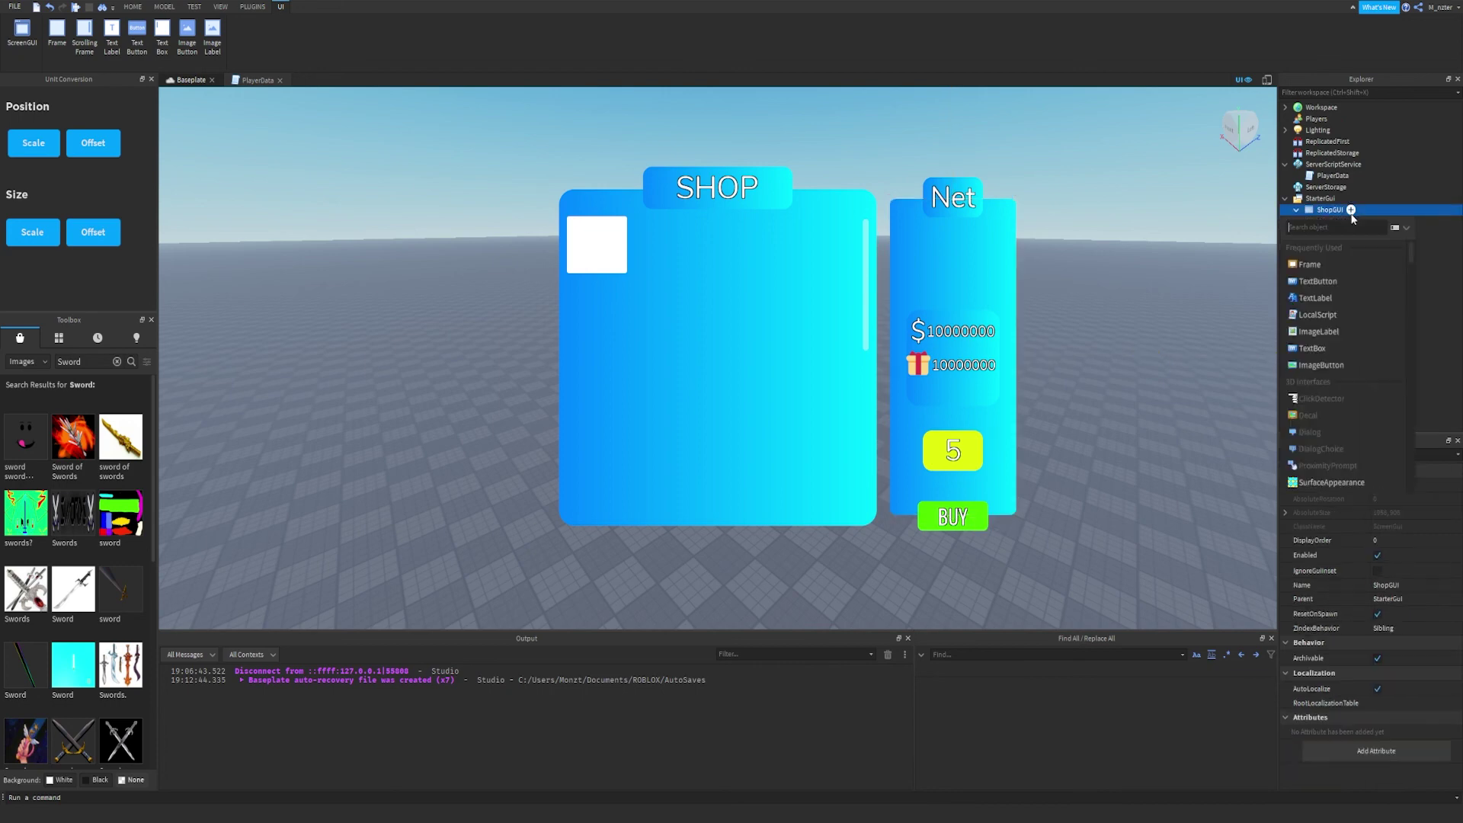
pyautogui.write('But')
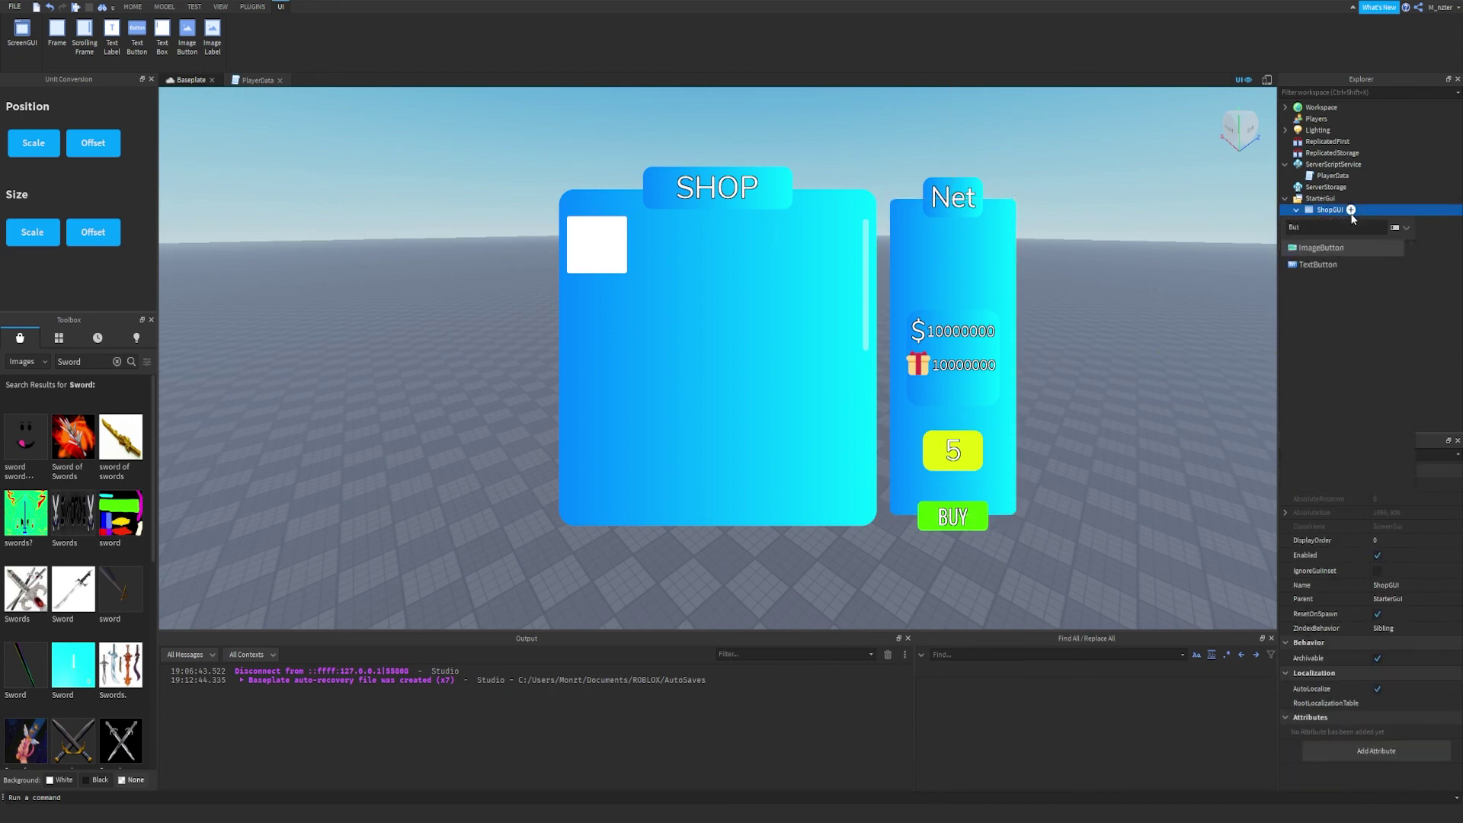
pyautogui.press('Down')
pyautogui.press('Return')
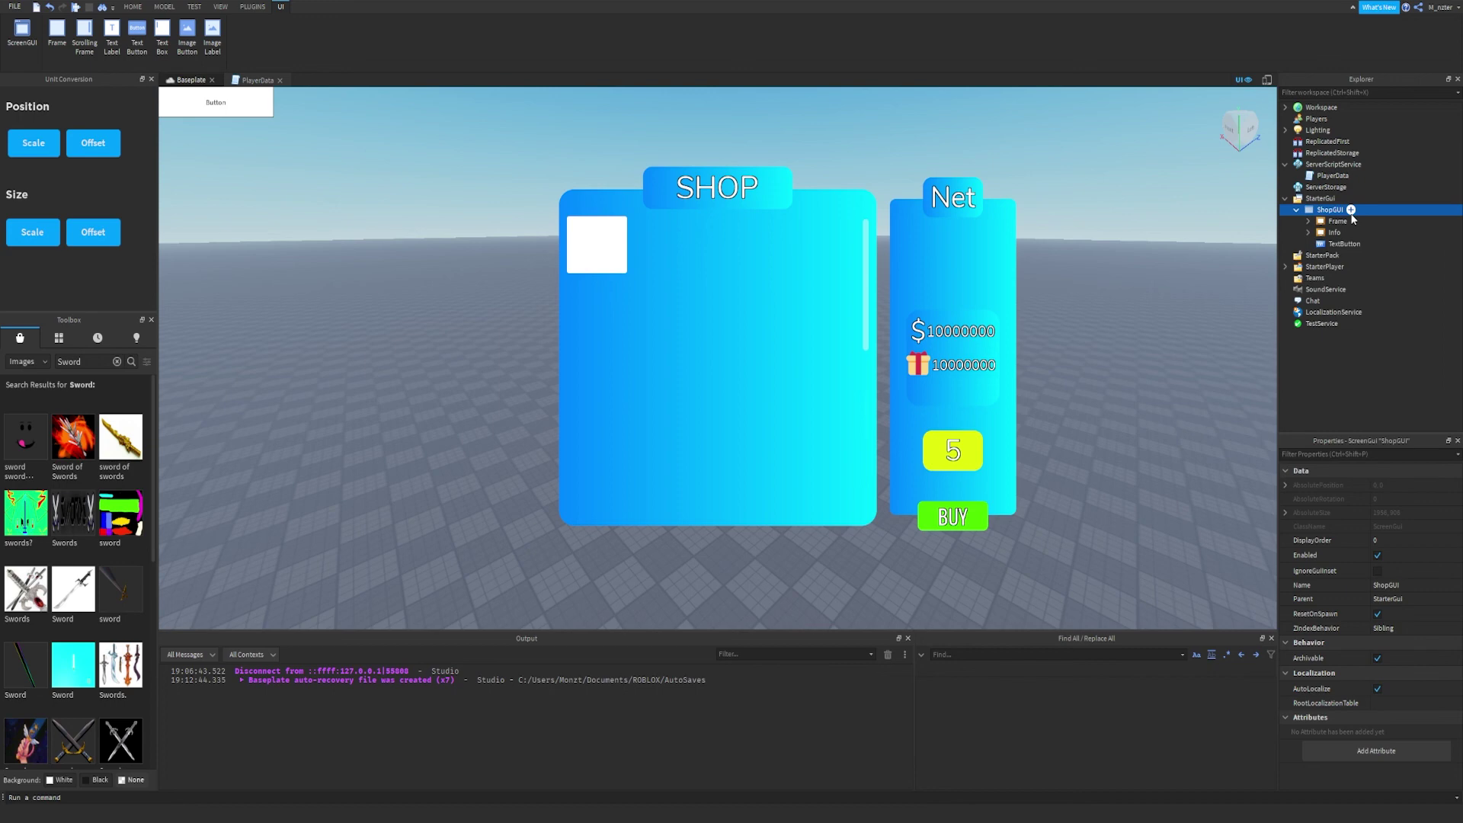
# Convert the new TextButton to scale, shrink it to about 59 px wide and place it over the shop frame's upper-left corner.
pyautogui.click(52, 229)
pyautogui.click(236, 80)
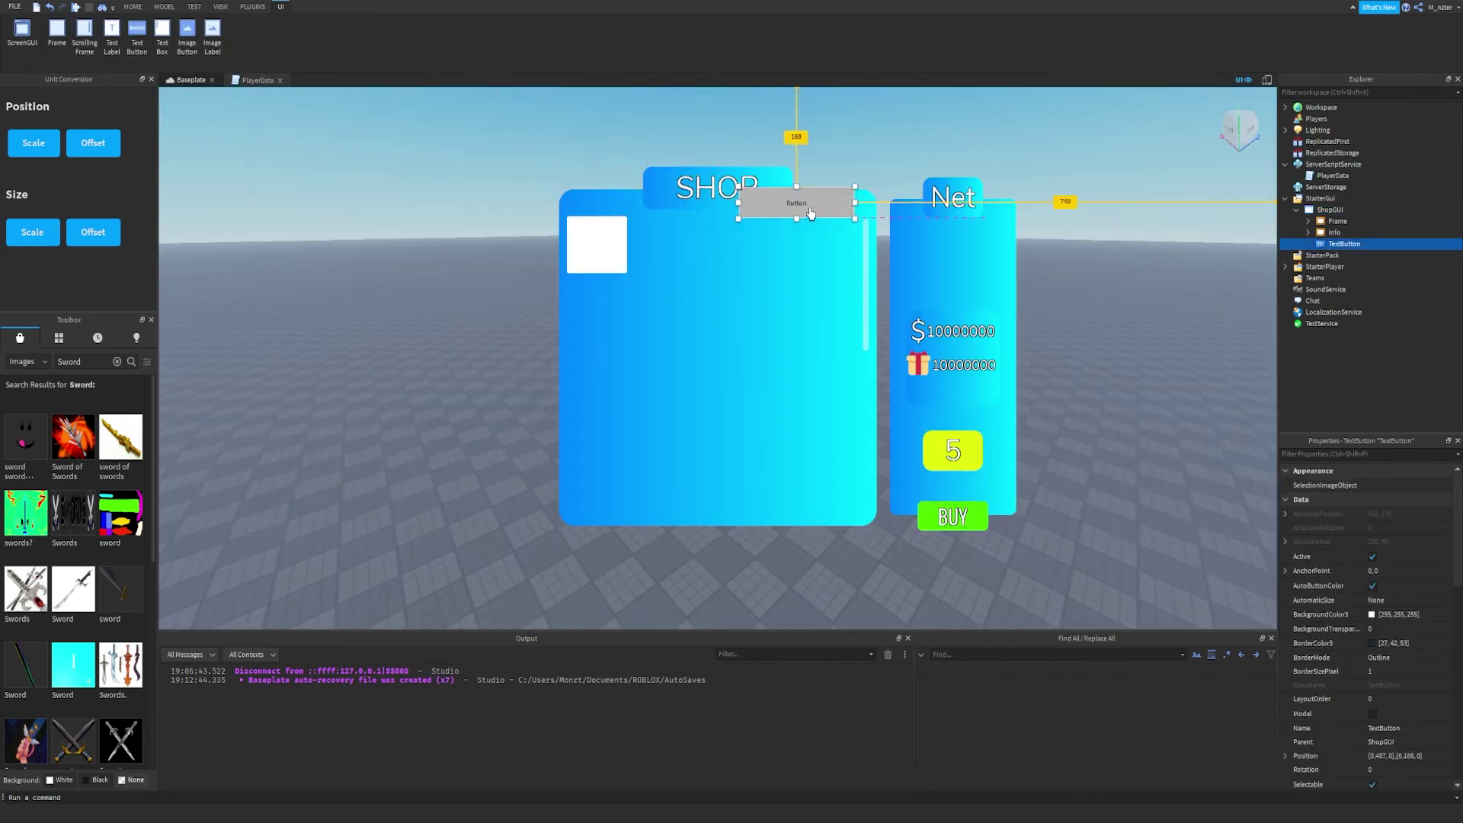
pyautogui.moveTo(811, 213); pyautogui.dragTo(563, 200)
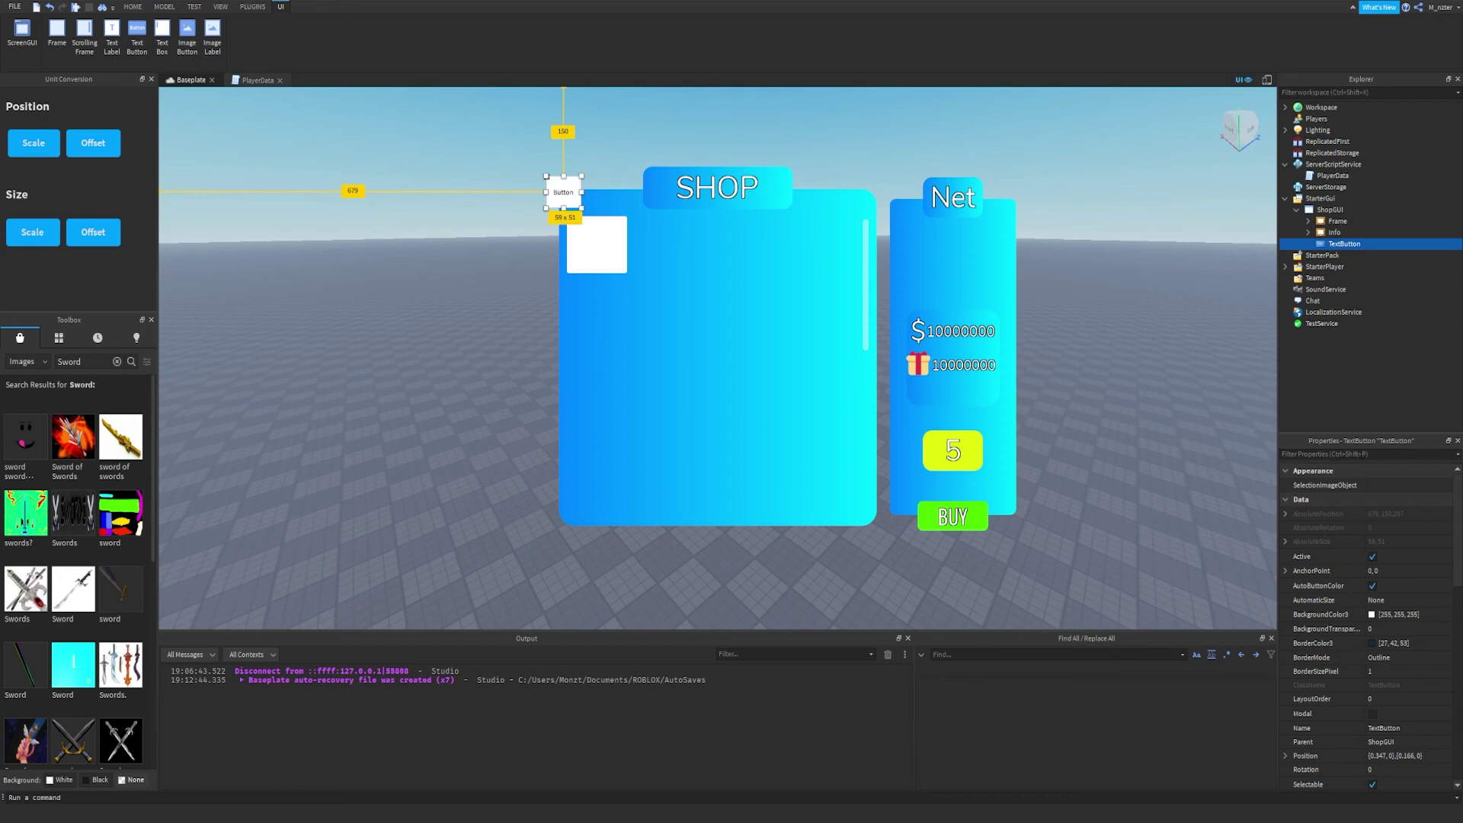
# Enable TextScaled on the new TextButton and set its Text to X.
pyautogui.click(1347, 453)
pyautogui.write('text')
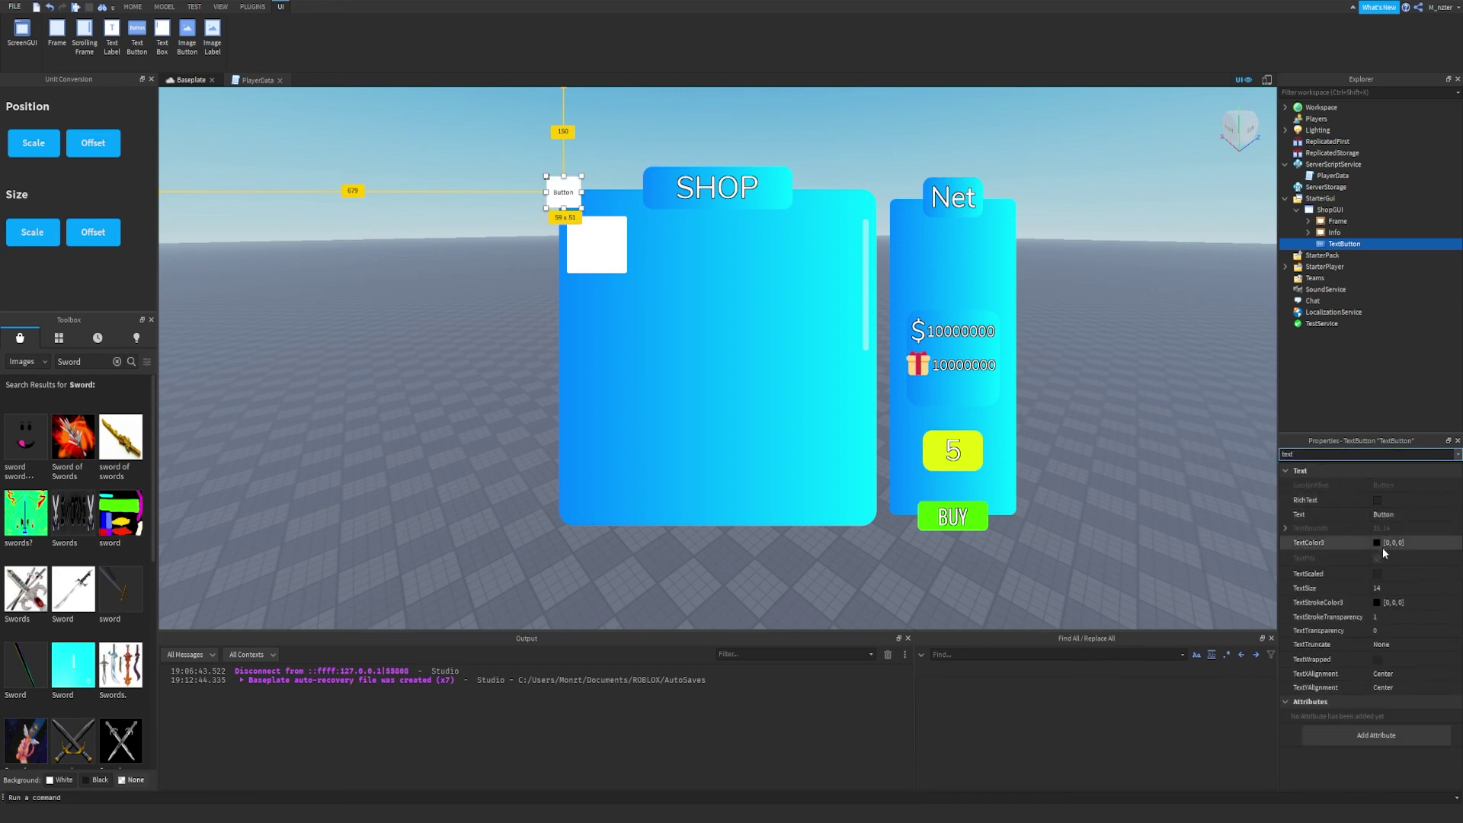
pyautogui.click(1376, 573)
pyautogui.click(1376, 573)
pyautogui.click(1391, 515)
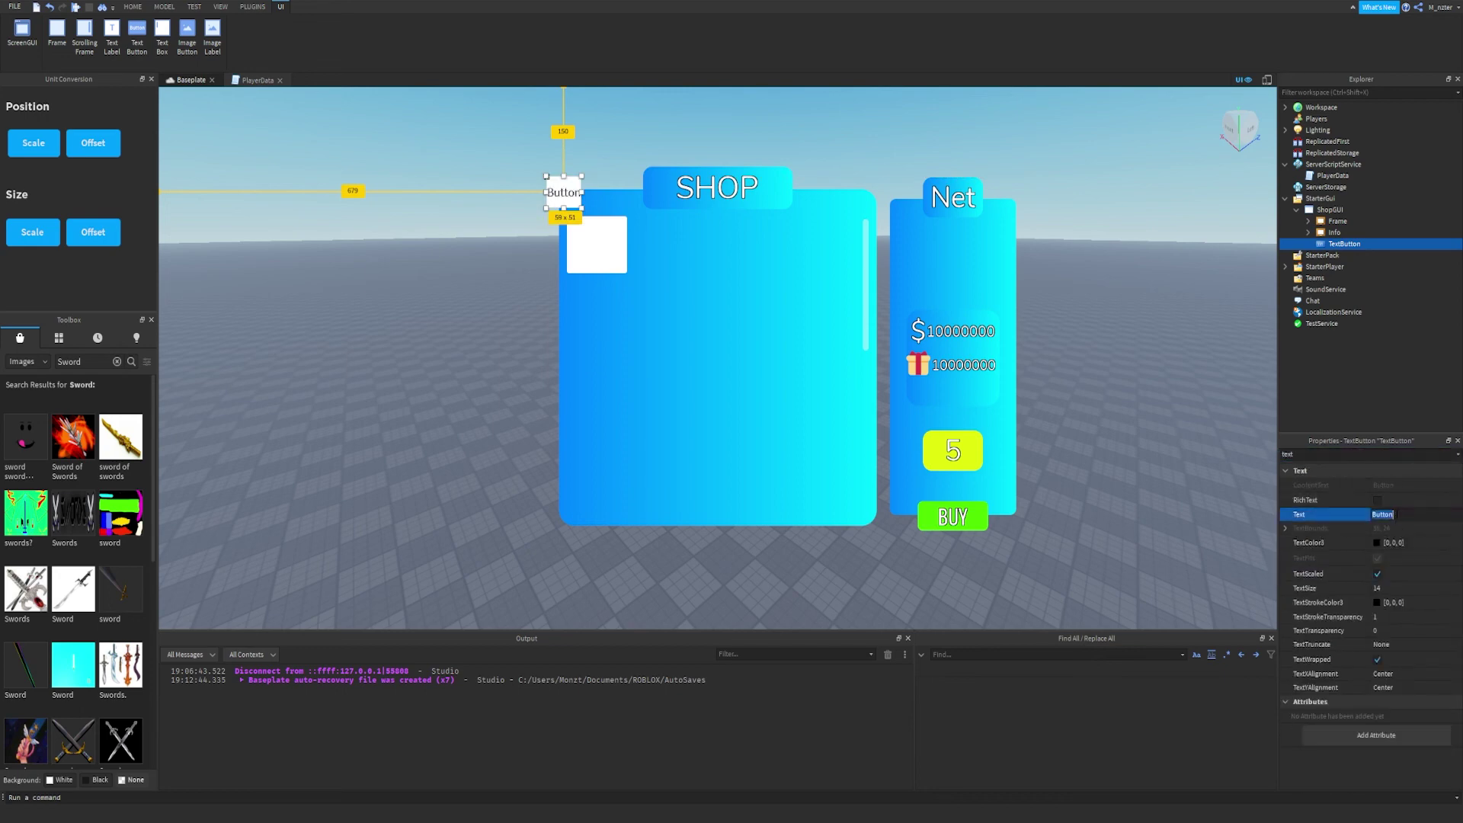
pyautogui.press('super+period')
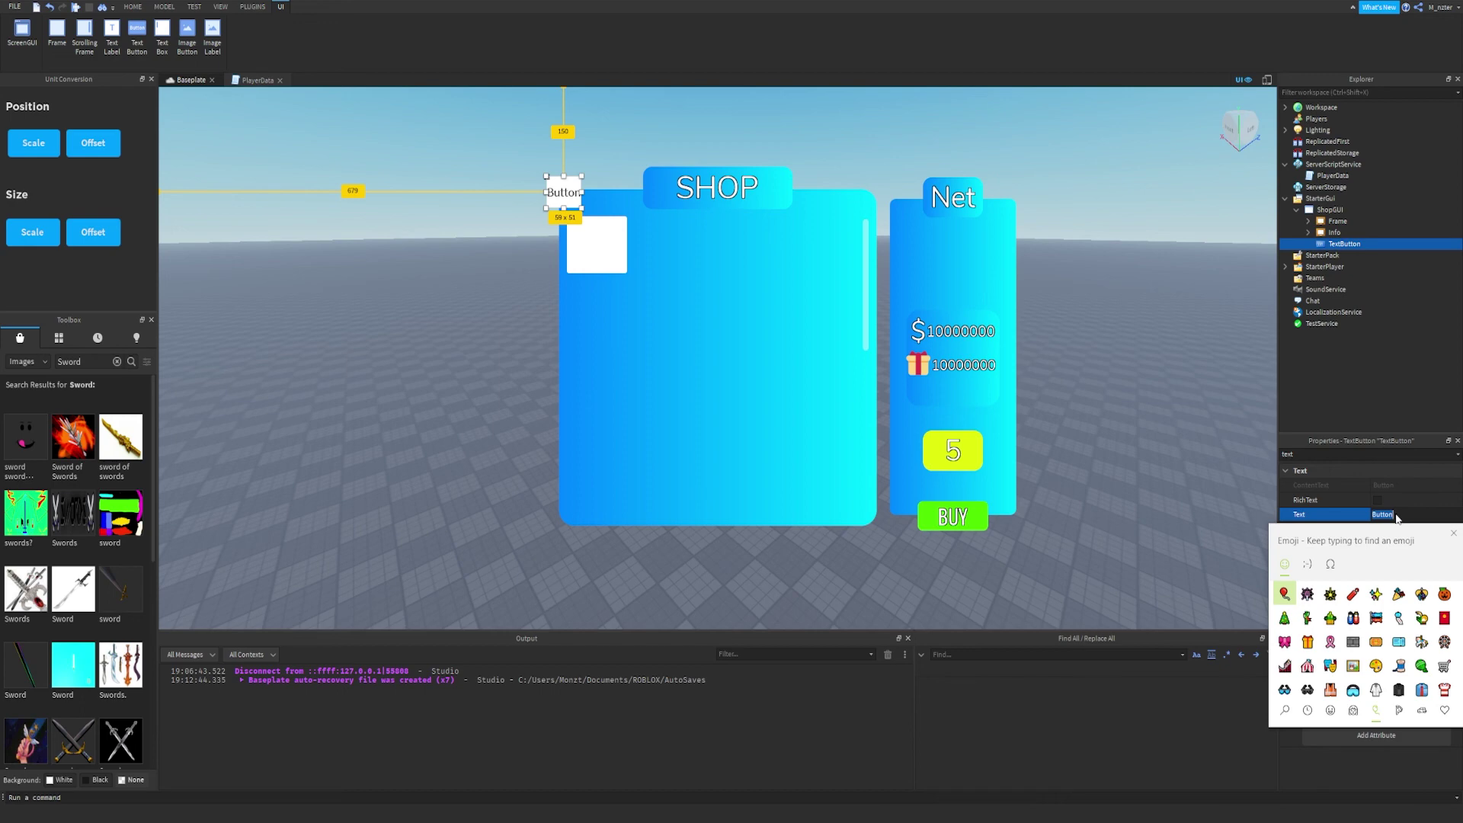
pyautogui.write('x')
pyautogui.press('Return')
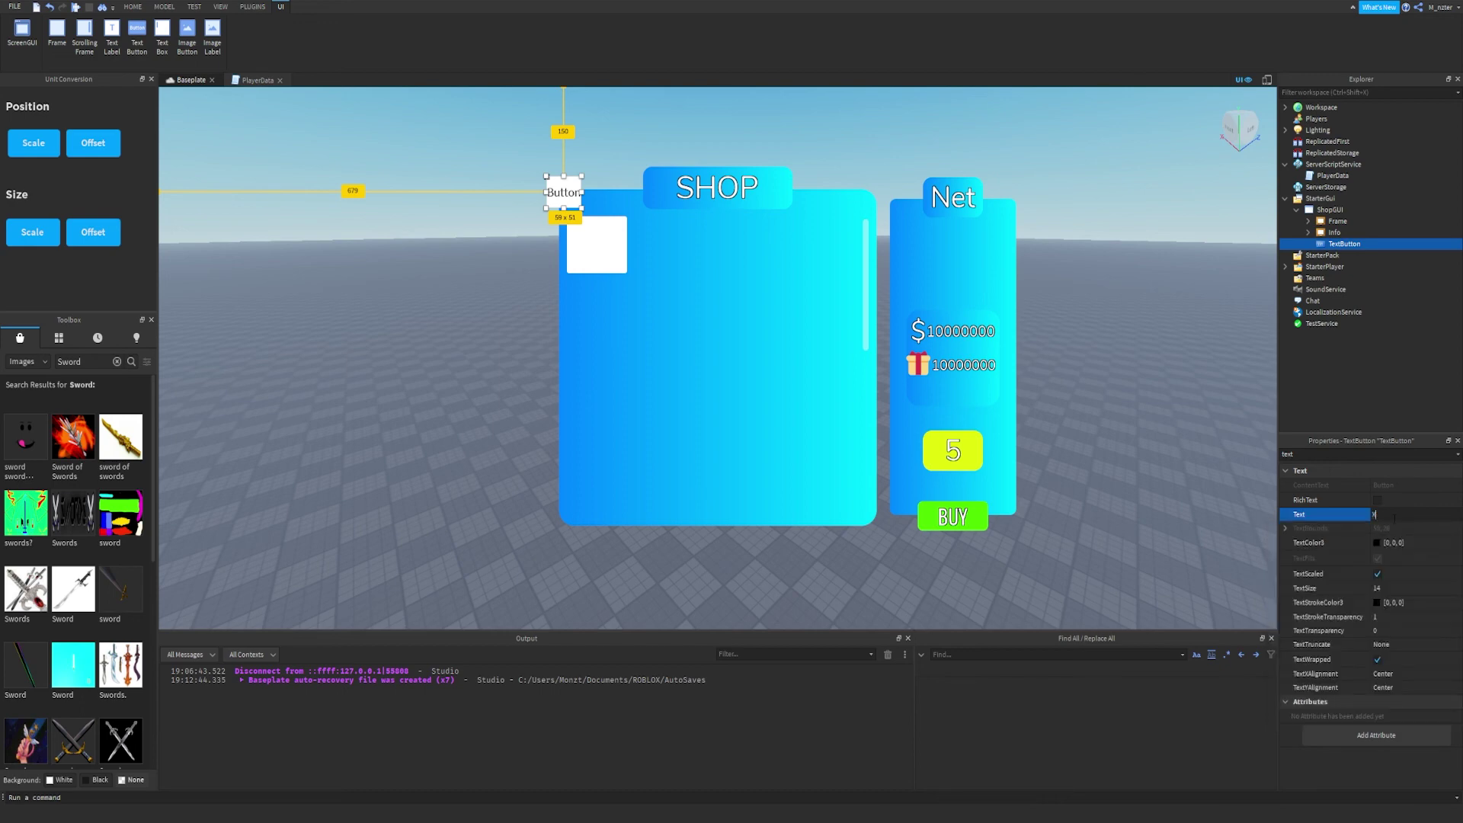
pyautogui.press('Return')
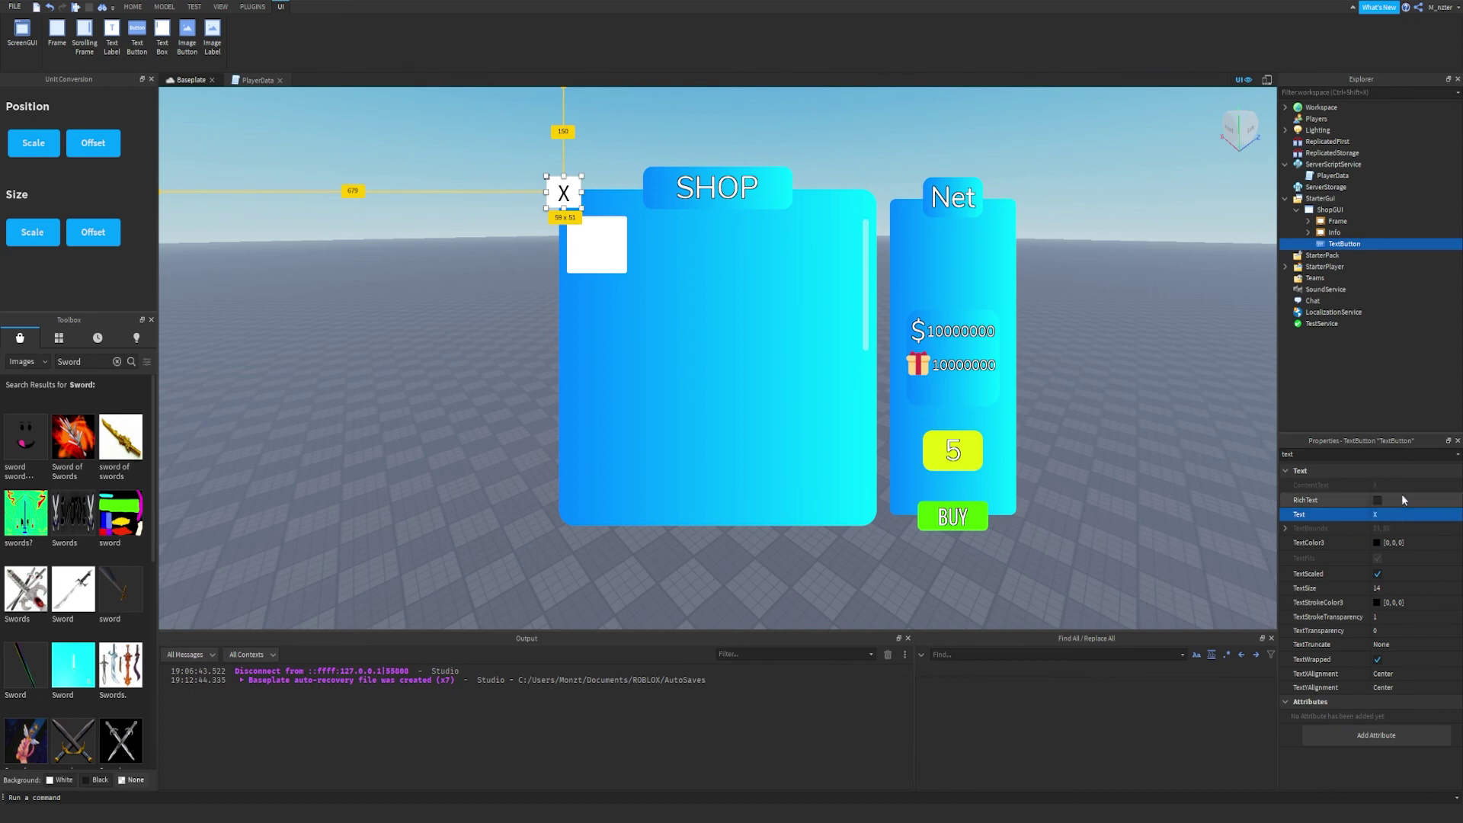
# Set the X button's TextColor3 to light grey 234, 234, 234 and its TextStrokeTransparency to 0.
pyautogui.click(1376, 542)
pyautogui.moveTo(861, 349); pyautogui.dragTo(862, 317)
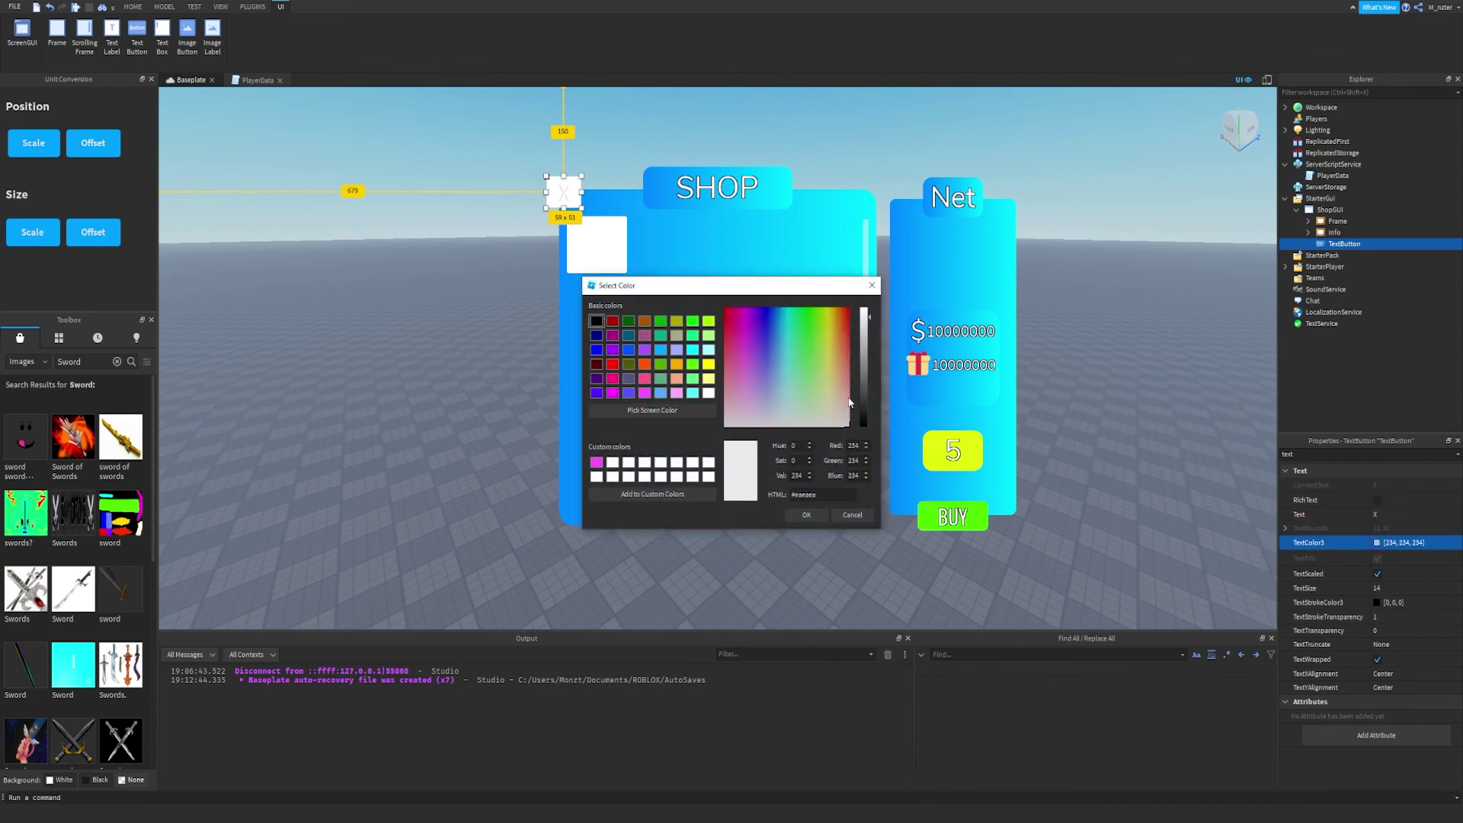
pyautogui.click(806, 514)
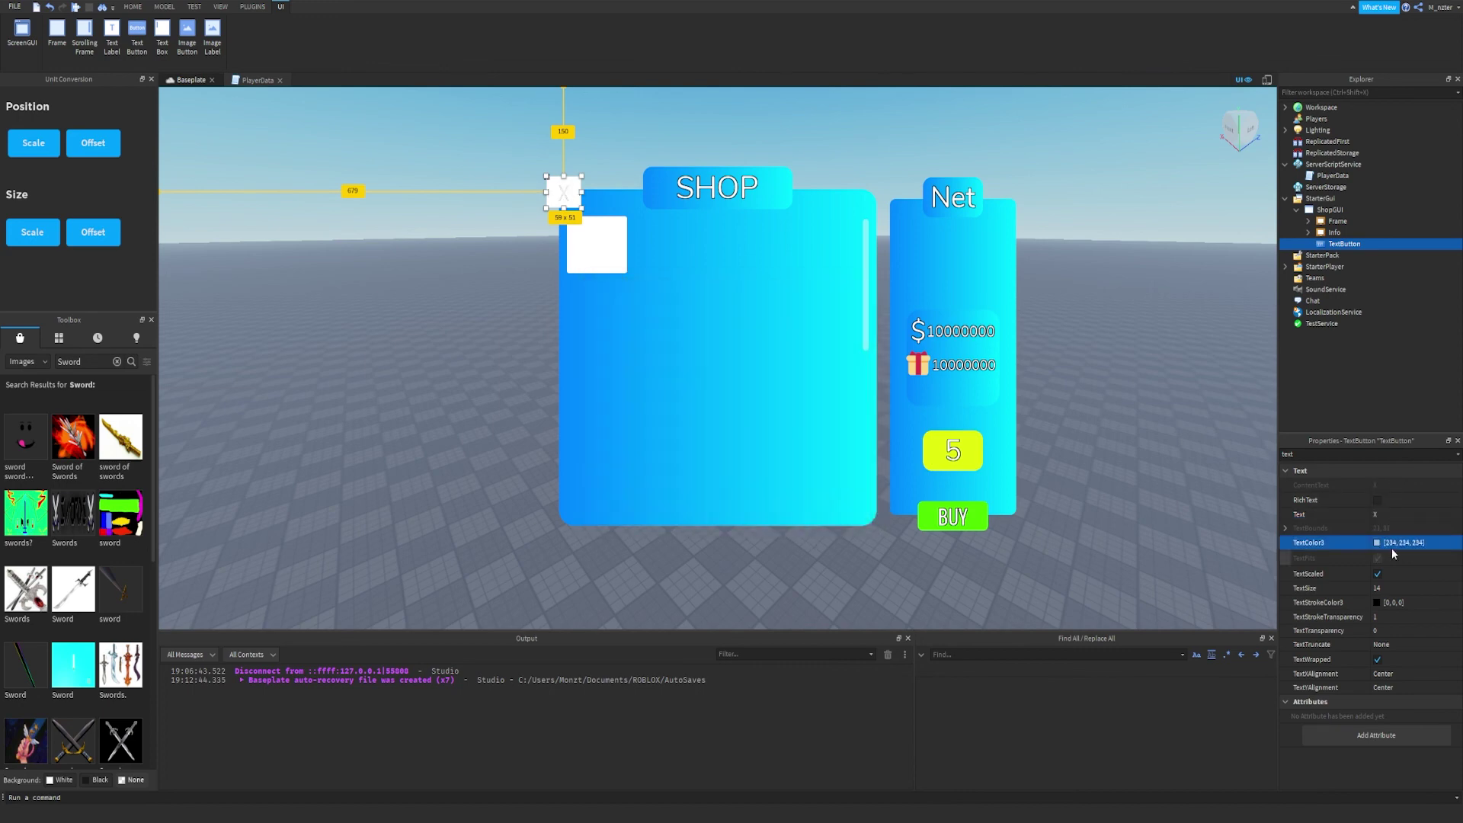
pyautogui.click(1428, 623)
pyautogui.write('0')
pyautogui.press('Return')
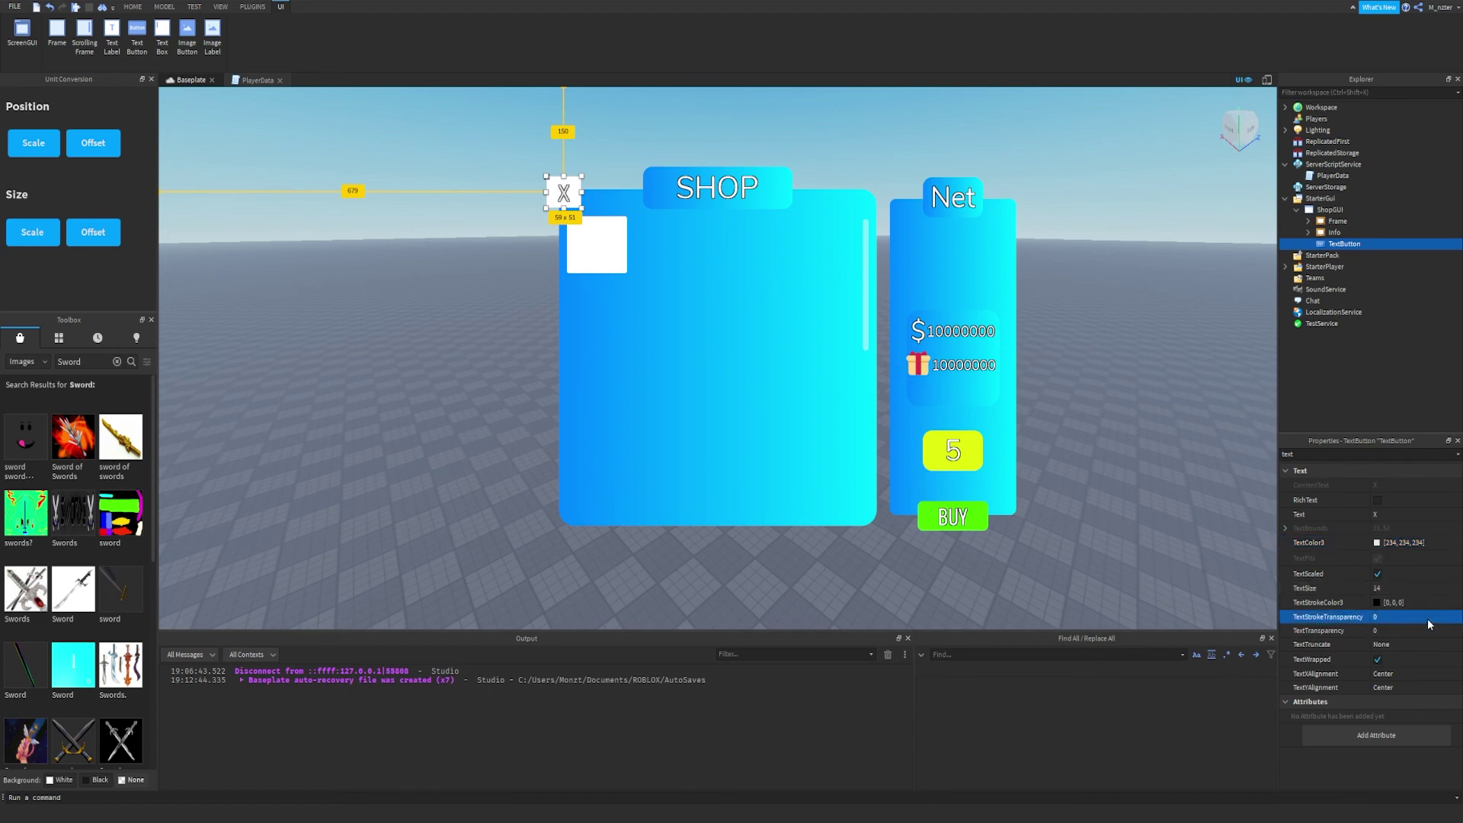
# Set the X button's BackgroundColor3 to red 255, 52, 52 and deselect the button.
pyautogui.click(1363, 454)
pyautogui.write('back')
pyautogui.click(1375, 485)
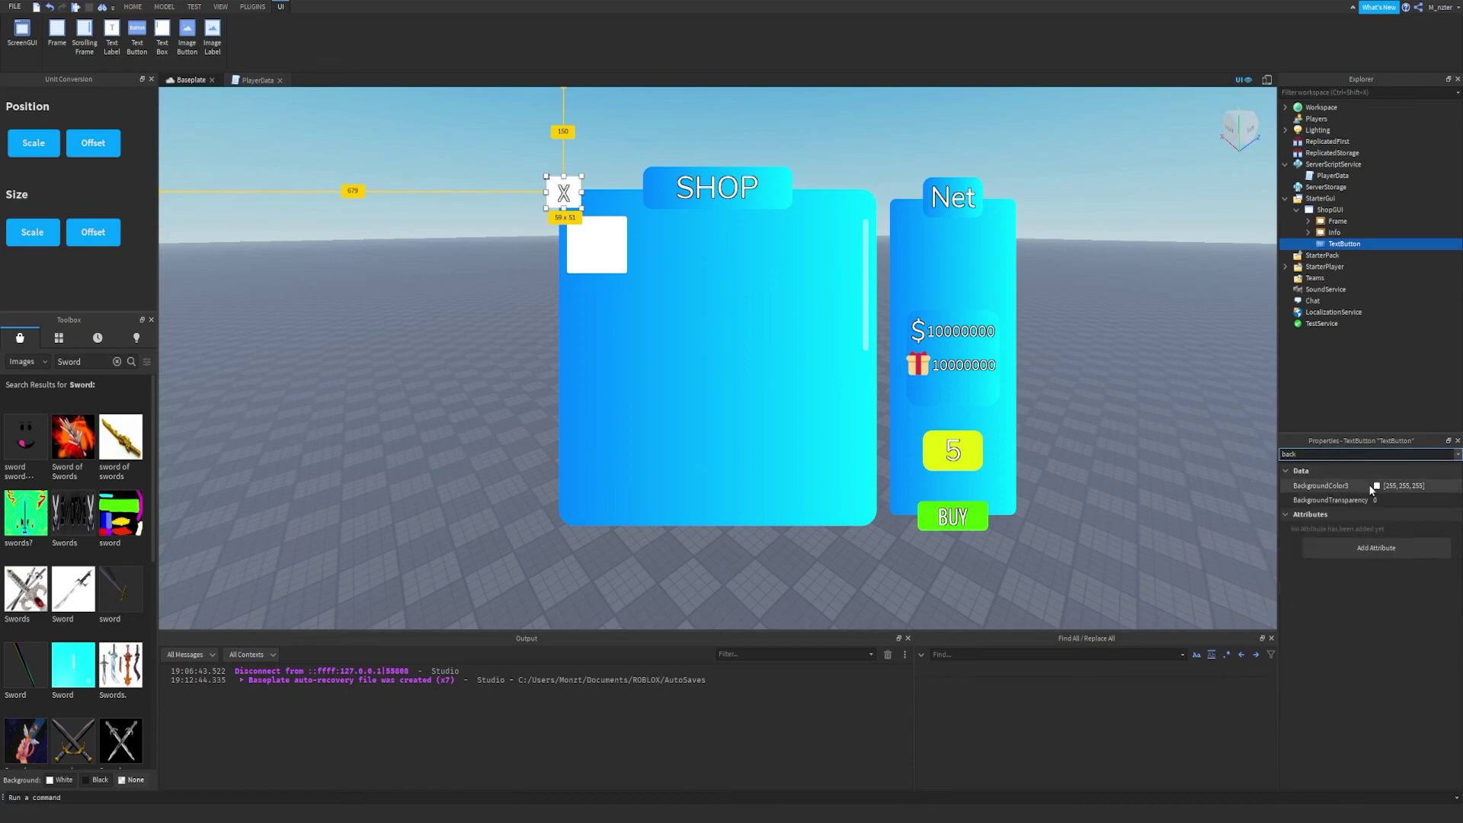
pyautogui.moveTo(840, 355); pyautogui.dragTo(865, 285)
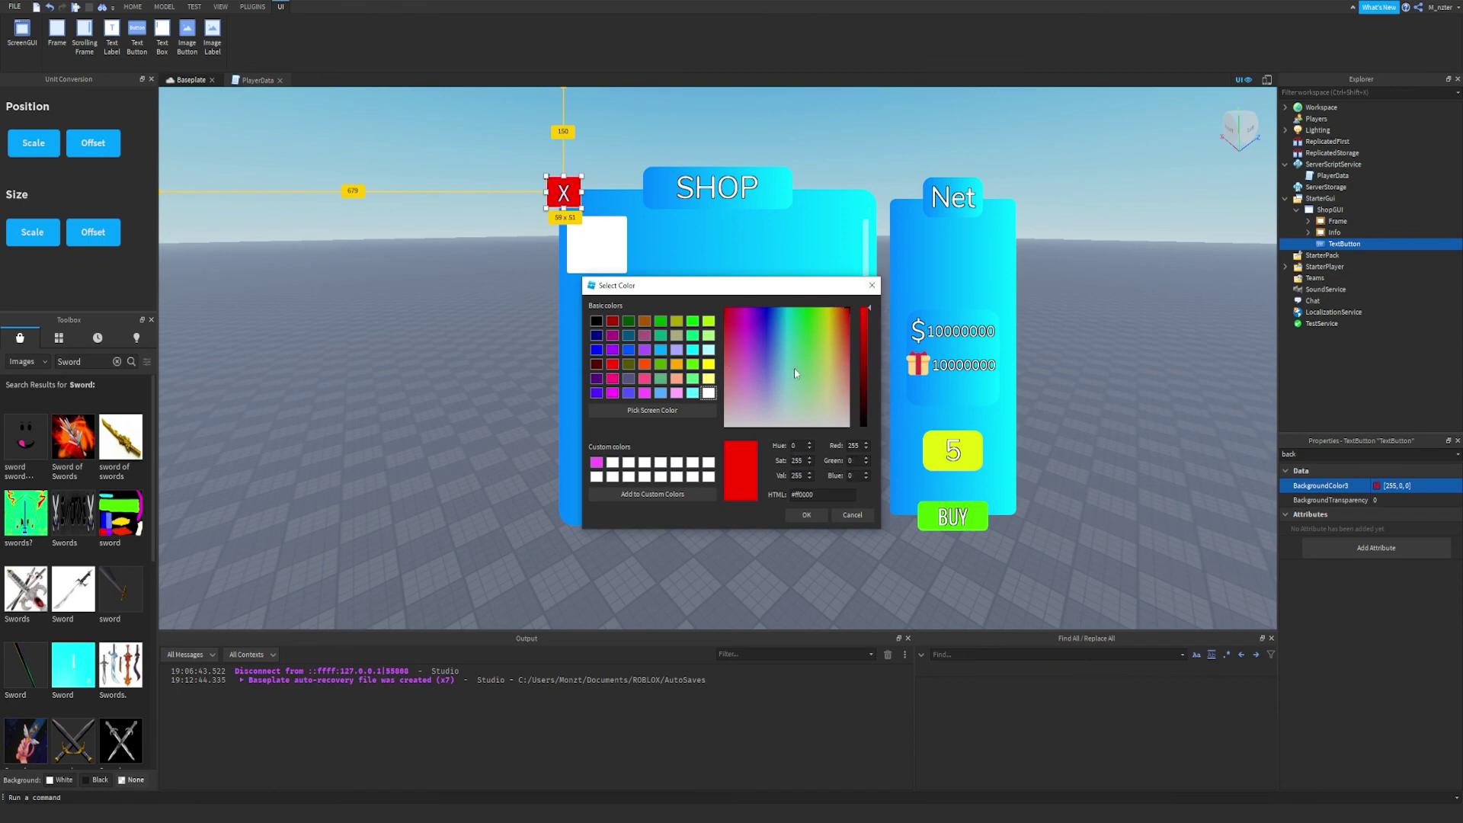
pyautogui.moveTo(850, 321); pyautogui.dragTo(871, 336)
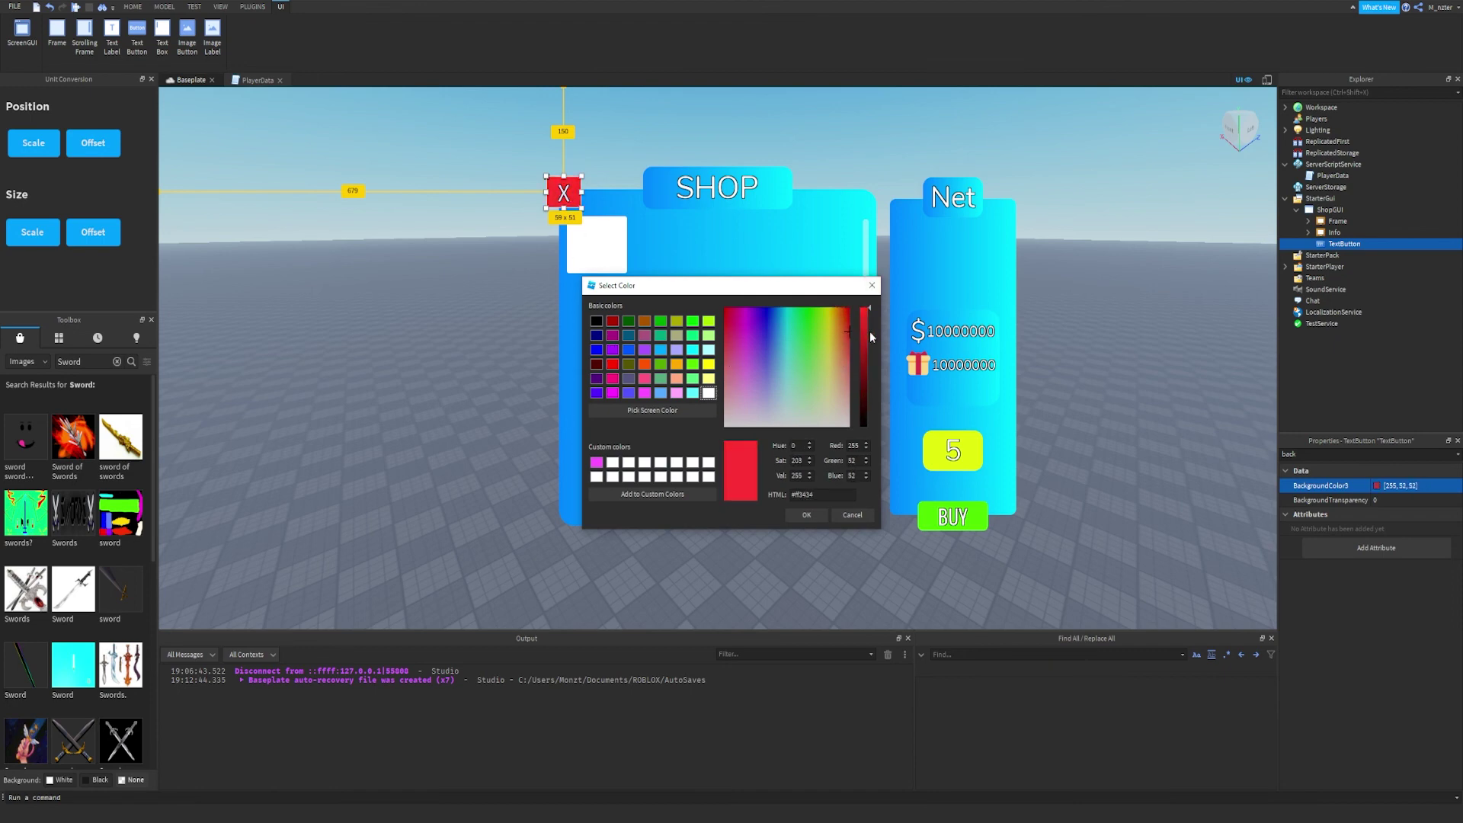
pyautogui.click(806, 515)
pyautogui.click(676, 141)
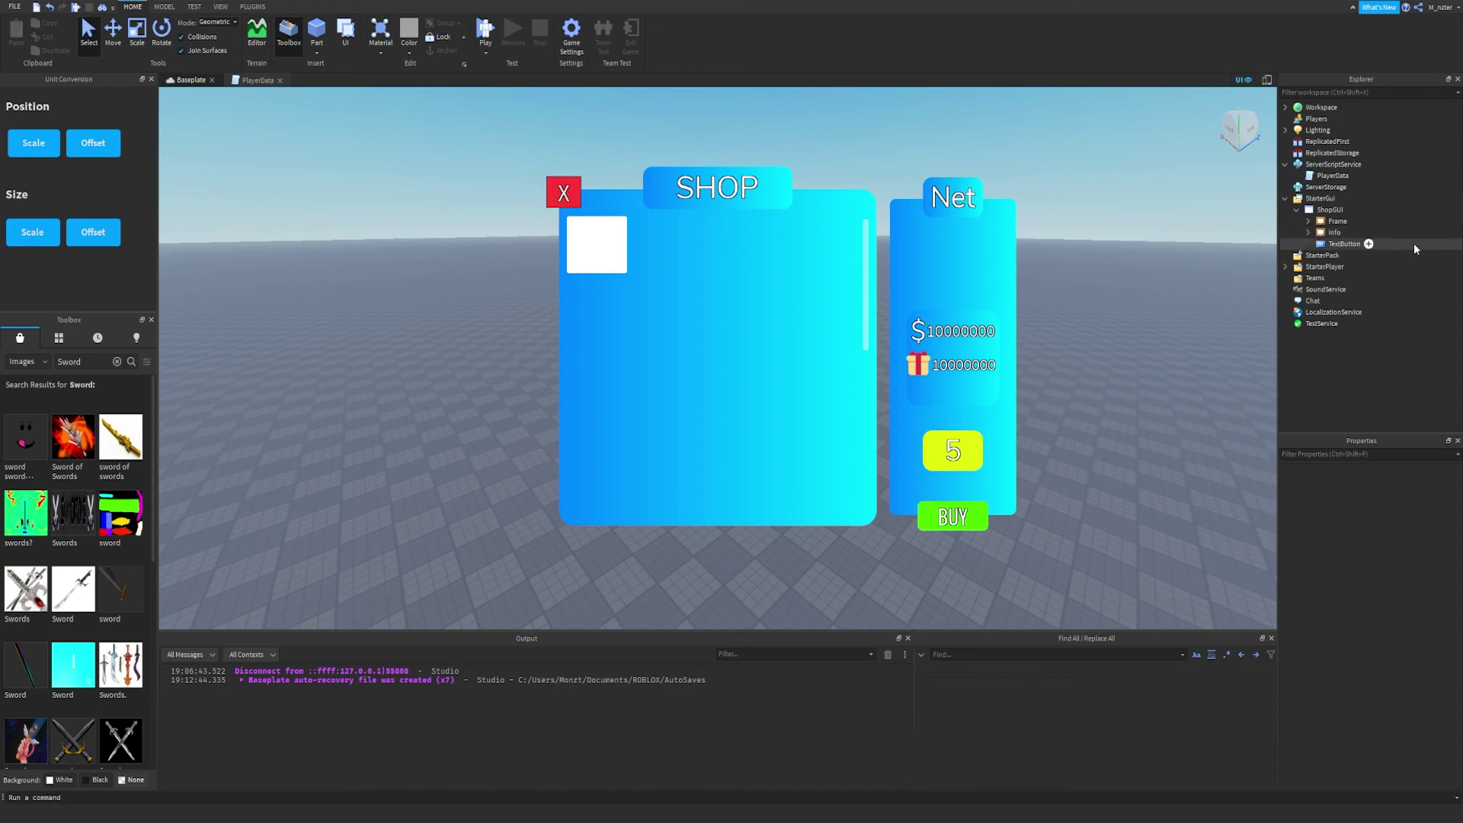
# Rename the X TextButton under ShopGUI as CloseButton.
pyautogui.click(1348, 243)
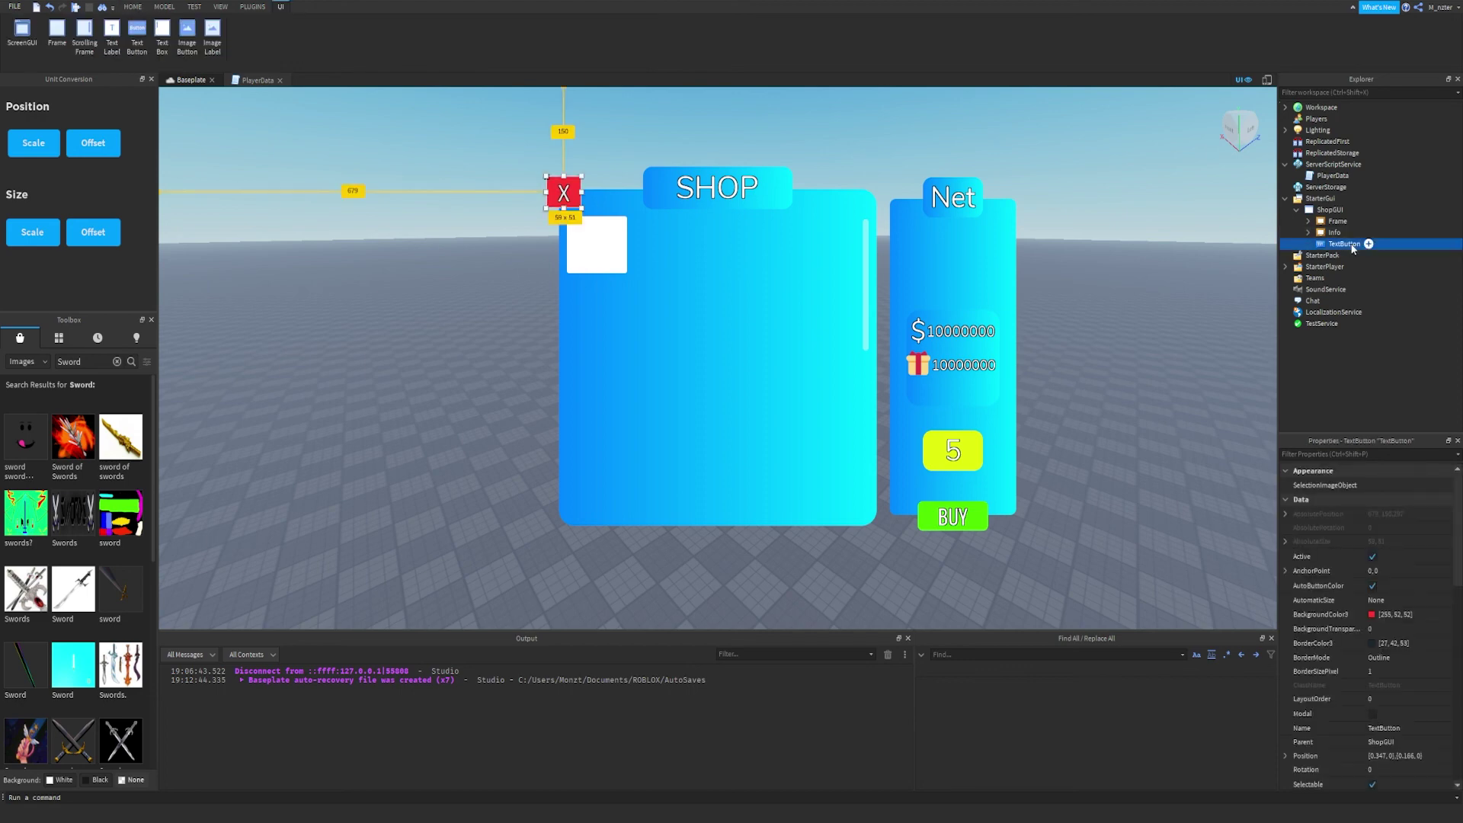
pyautogui.click(1352, 245)
pyautogui.write('CloseButton')
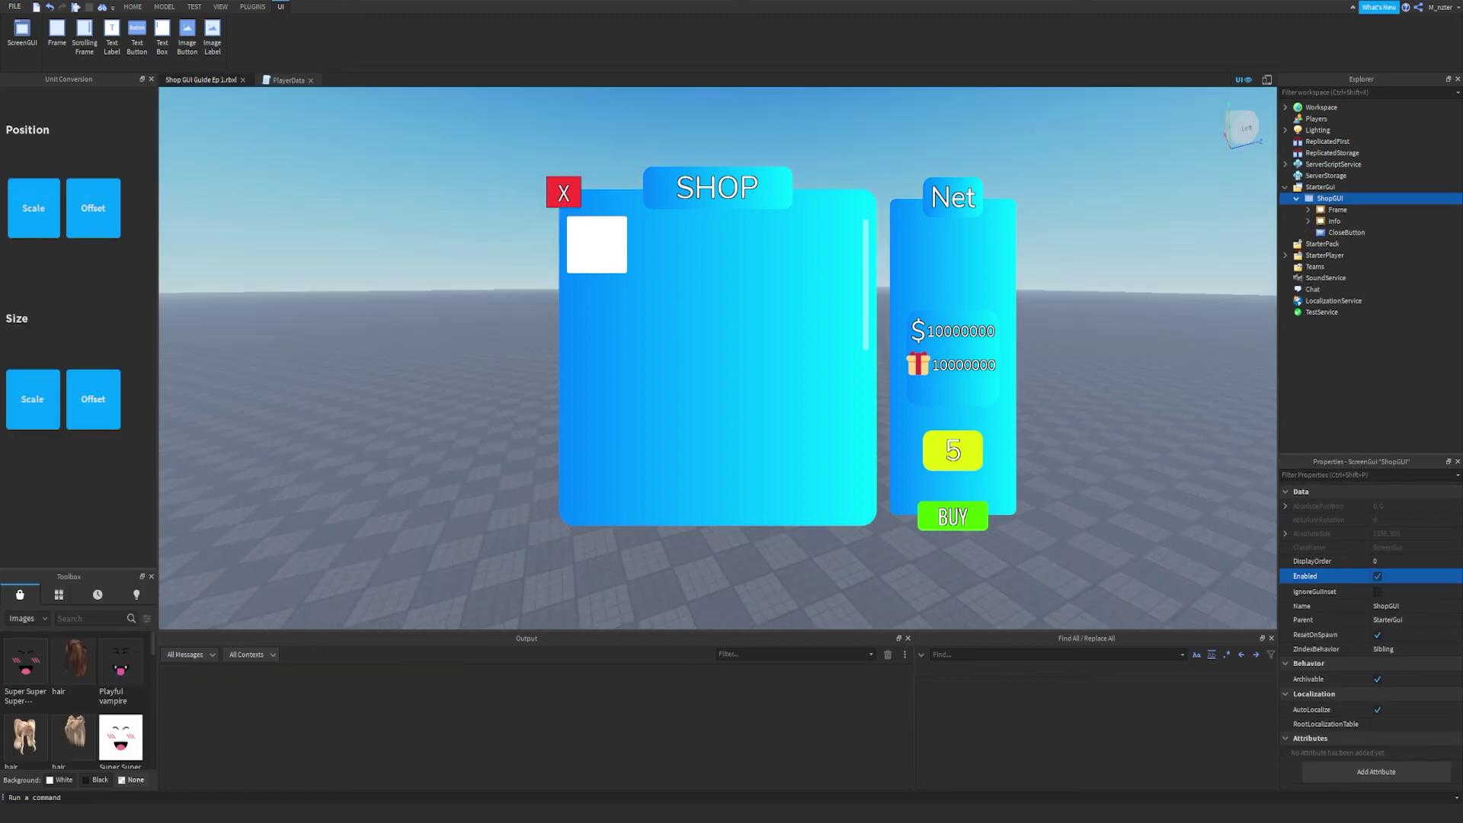